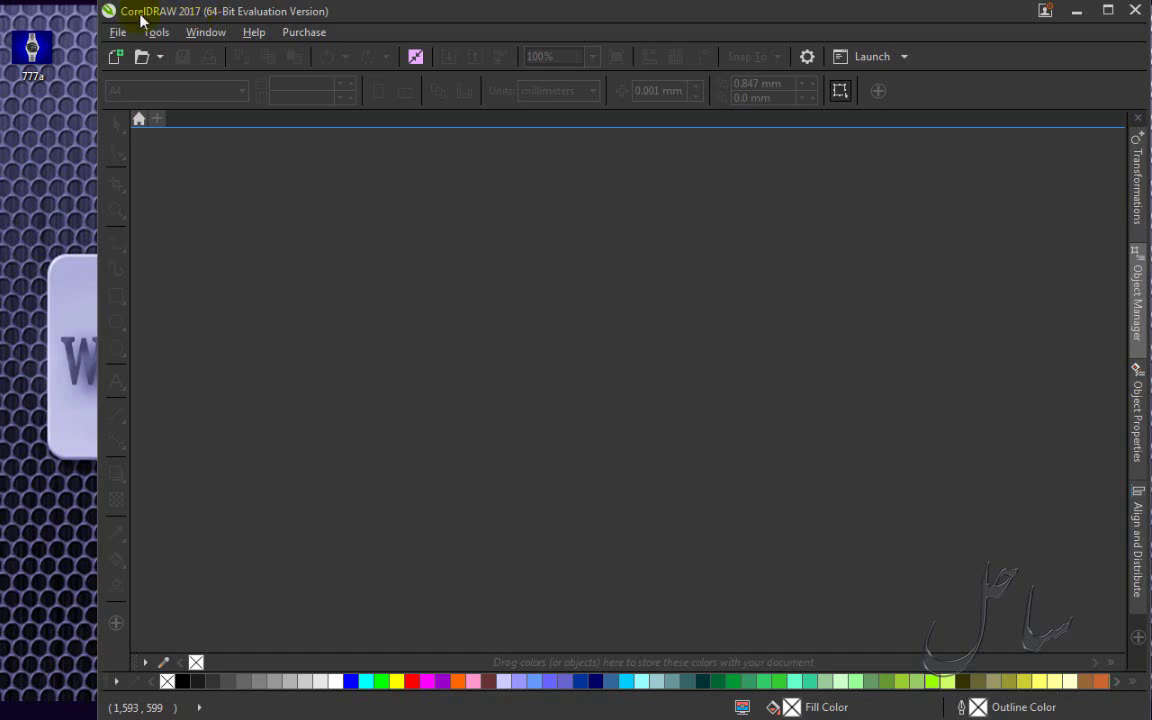
Open the 777a watch picture from the desktop to view it, and close it again.
{"action": "double_click", "coordinate": [30, 46]}
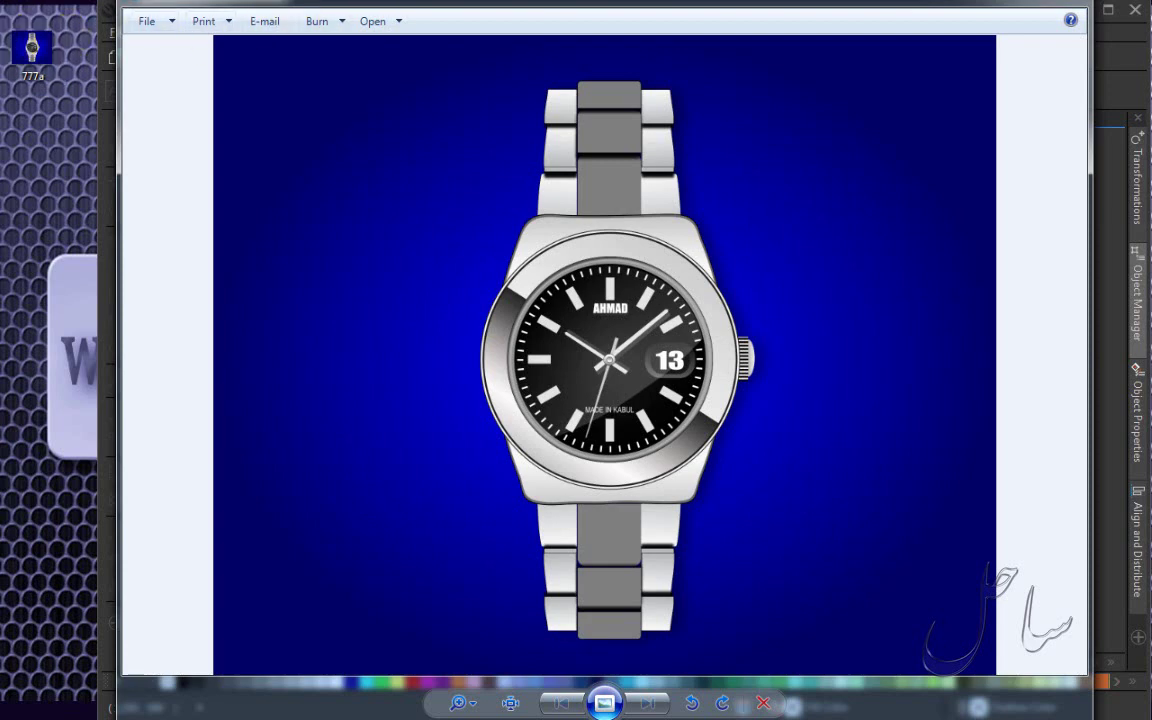
{"action": "left_click", "coordinate": [1135, 9]}
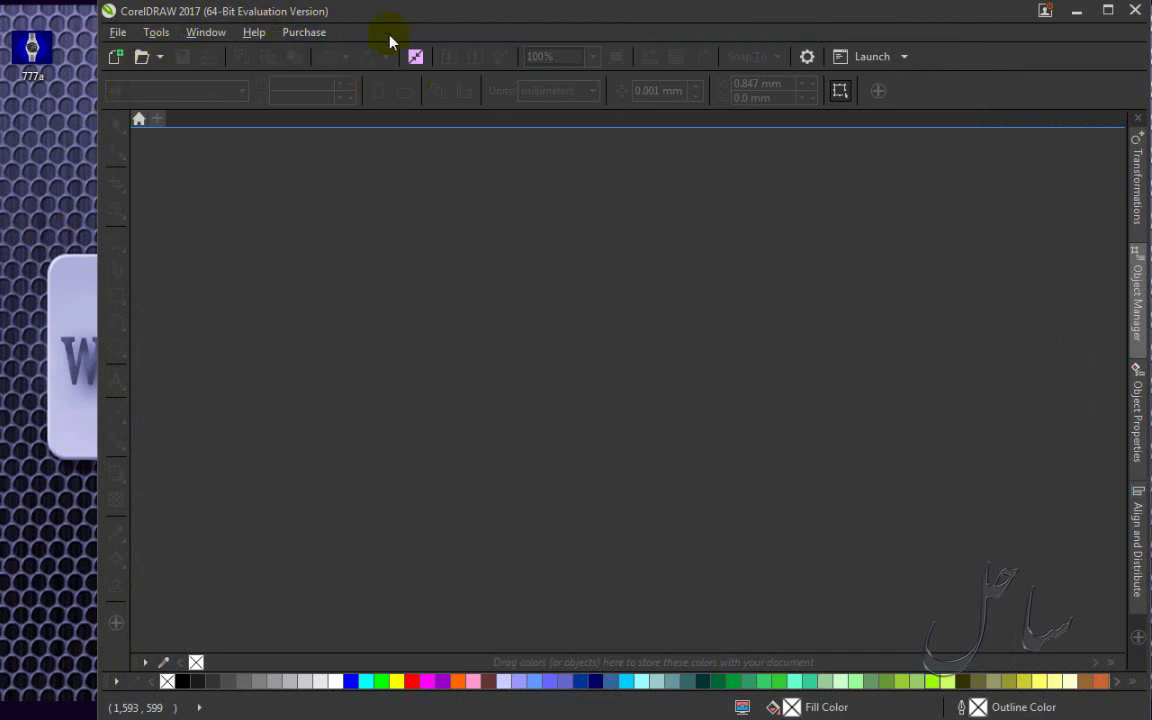
Create a new blank landscape document of 2,200 x 1,800 pixels.
{"action": "left_click", "coordinate": [113, 55]}
{"action": "left_click", "coordinate": [610, 557]}
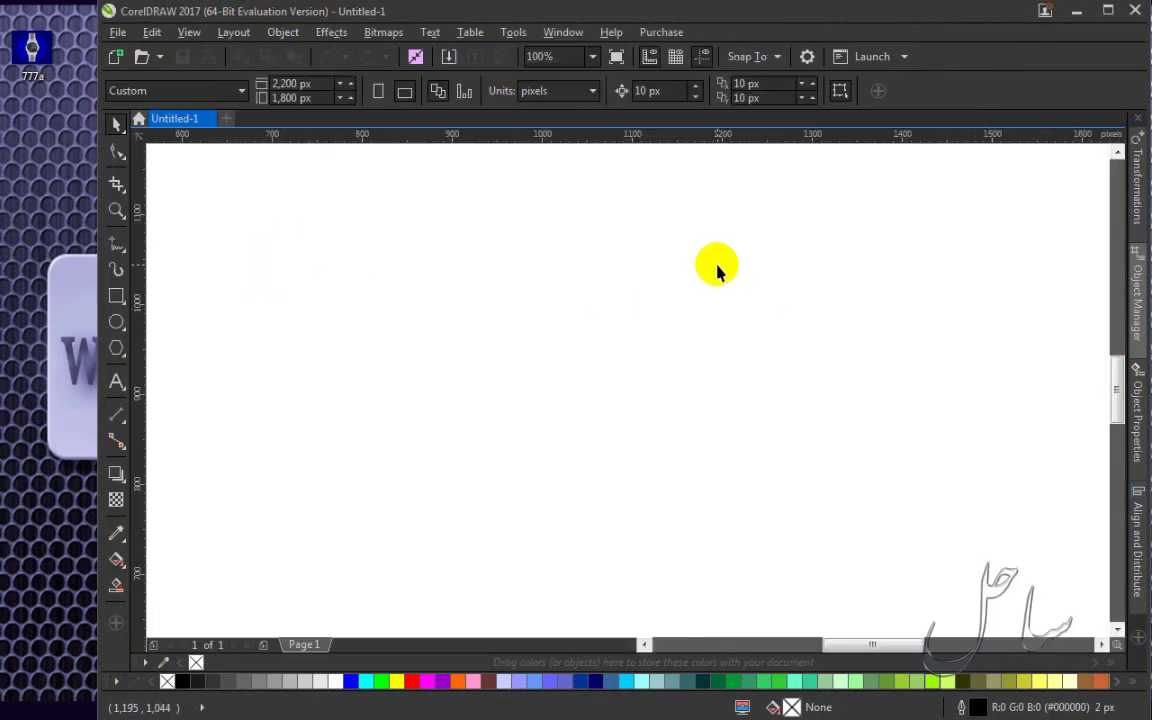
{"action": "scroll", "coordinate": [658, 298], "scroll_direction": "down", "scroll_amount": 3}
{"action": "scroll", "coordinate": [653, 300], "scroll_direction": "down", "scroll_amount": 2}
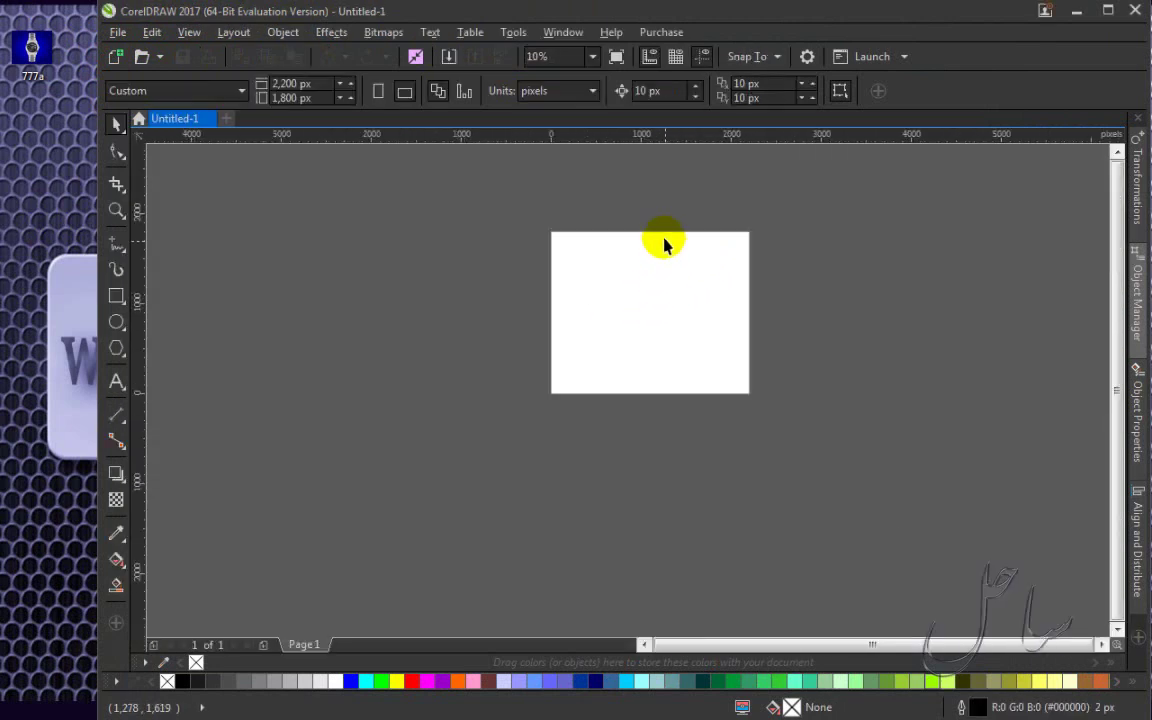
{"action": "scroll", "coordinate": [664, 243], "scroll_direction": "up", "scroll_amount": 2}
{"action": "scroll", "coordinate": [652, 325], "scroll_direction": "up", "scroll_amount": 2}
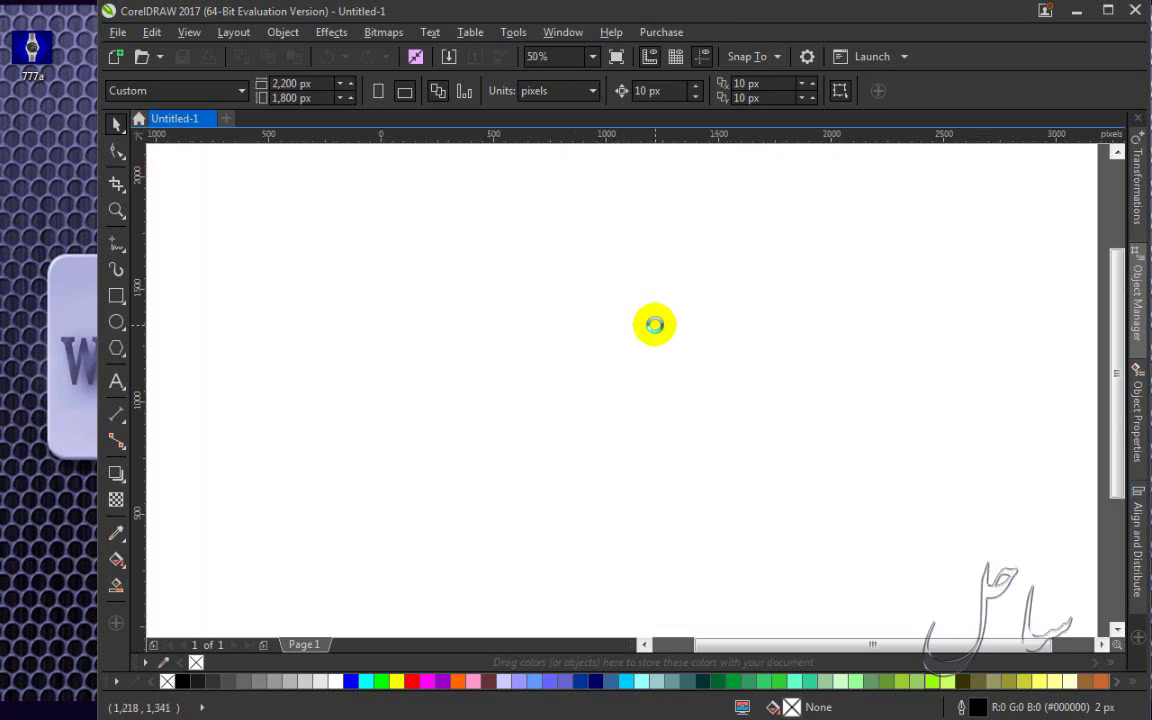
Open the finished watch drawing 777.cdr from the desktop and fit its whole page in view.
{"action": "scroll", "coordinate": [654, 324], "scroll_direction": "down", "scroll_amount": 2}
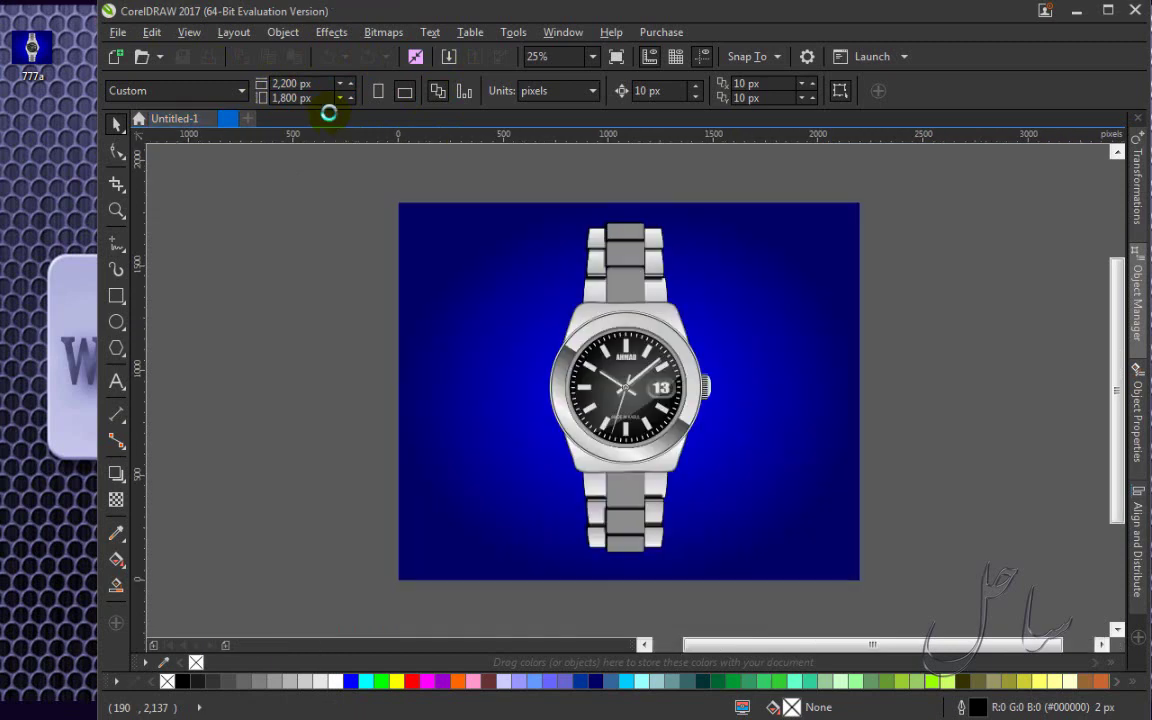
{"action": "scroll", "coordinate": [697, 466], "scroll_direction": "up", "scroll_amount": 2}
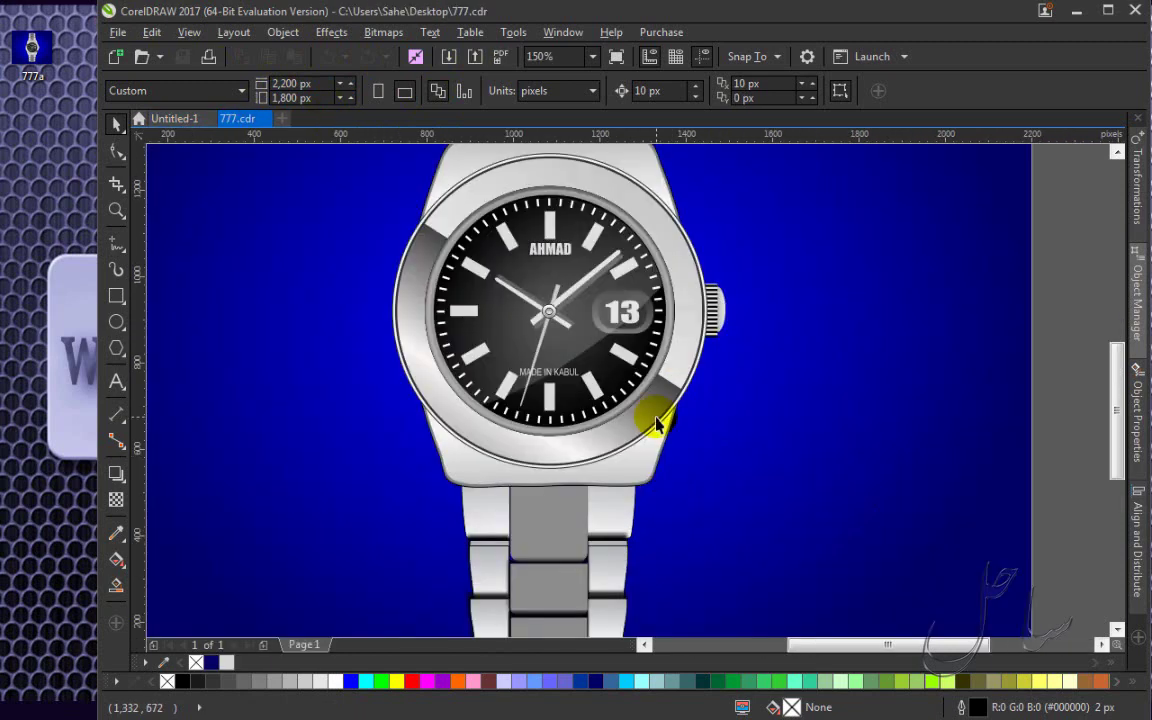
{"action": "key", "text": "shift+F4"}
Open the 777a picture in Windows Photo Viewer, compare it in a smaller window beside the drawing, and minimize it.
{"action": "double_click", "coordinate": [40, 47]}
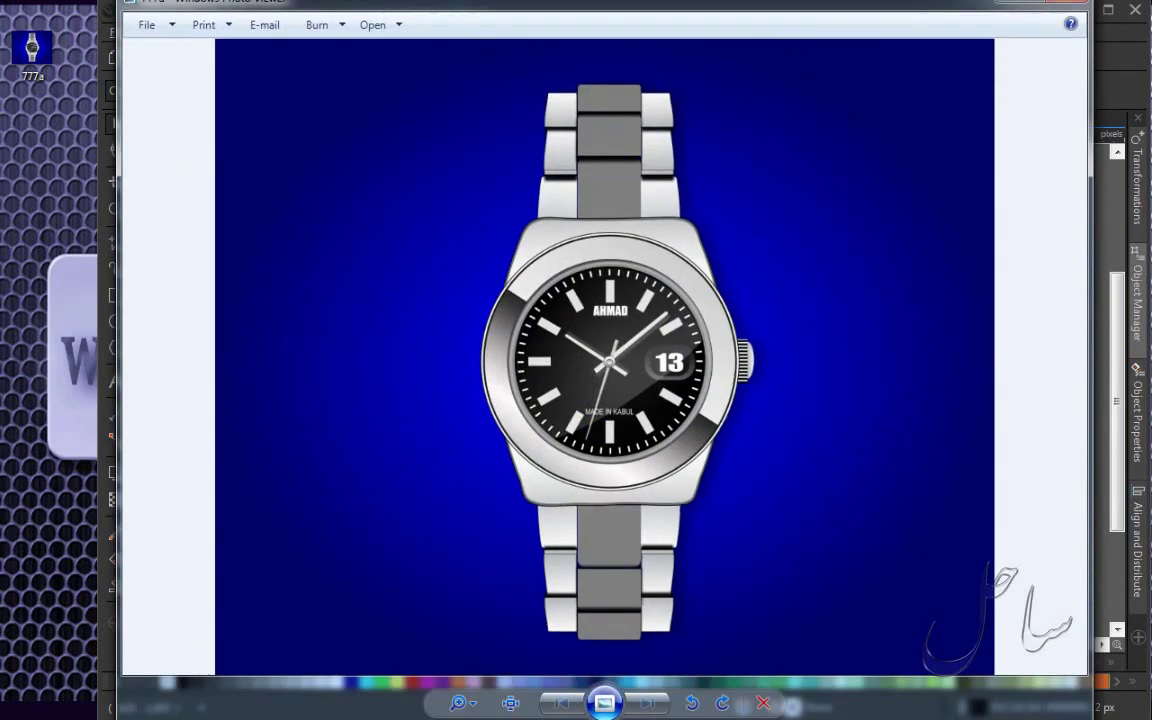
{"action": "left_click_drag", "start_coordinate": [845, 24], "coordinate": [535, 87]}
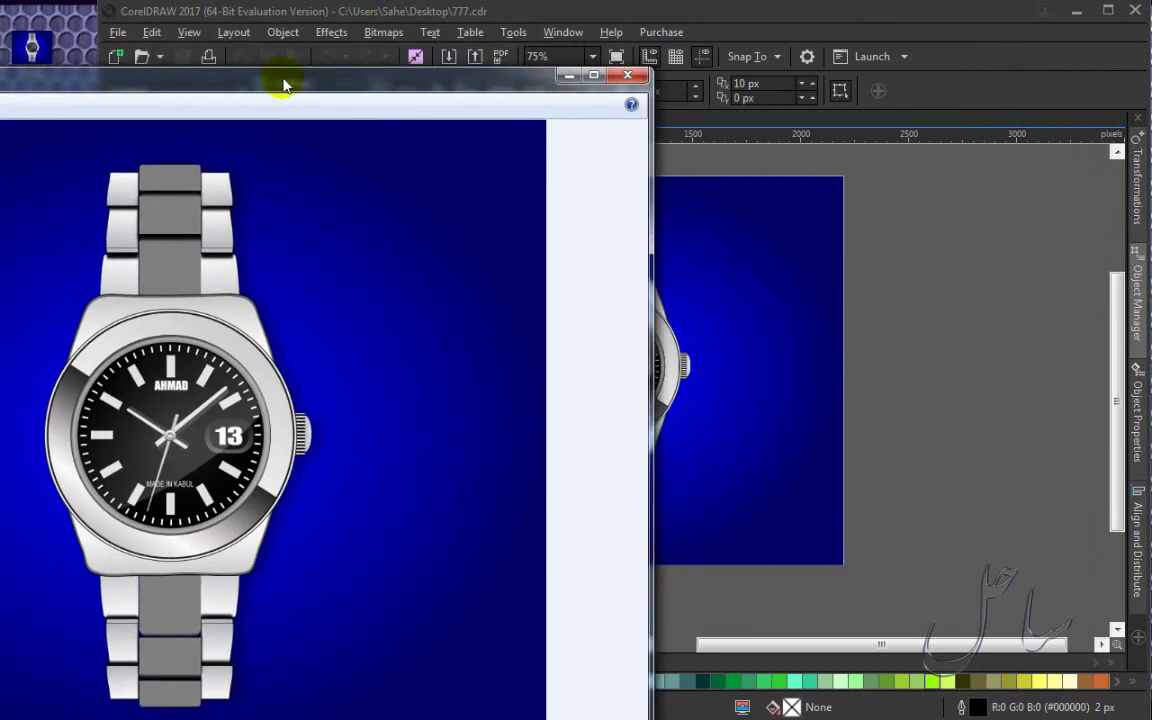
{"action": "left_click_drag", "start_coordinate": [283, 85], "coordinate": [313, 97]}
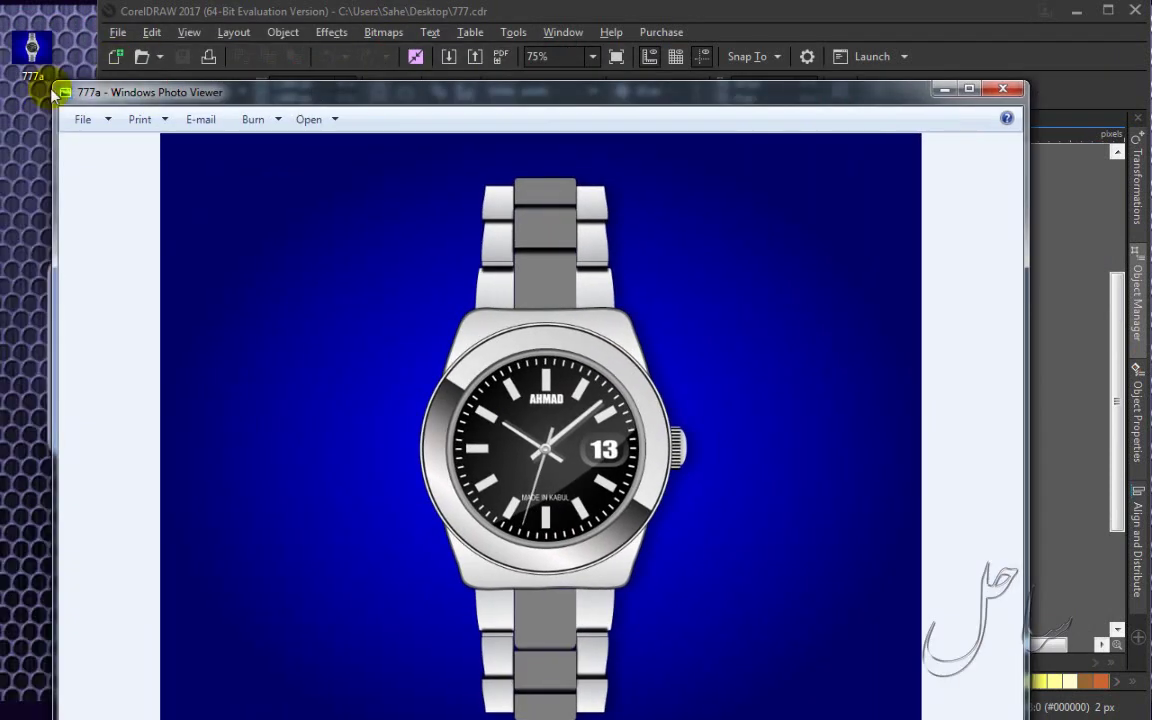
{"action": "left_click_drag", "start_coordinate": [52, 78], "coordinate": [365, 301]}
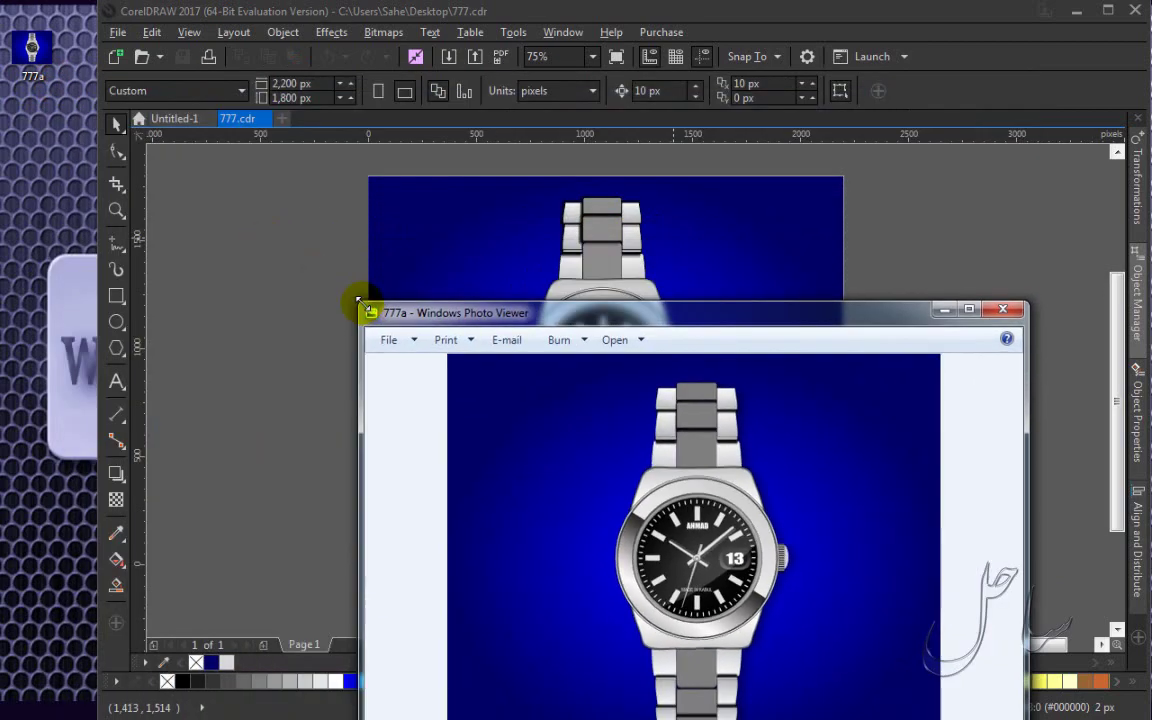
{"action": "left_click_drag", "start_coordinate": [836, 316], "coordinate": [318, 147]}
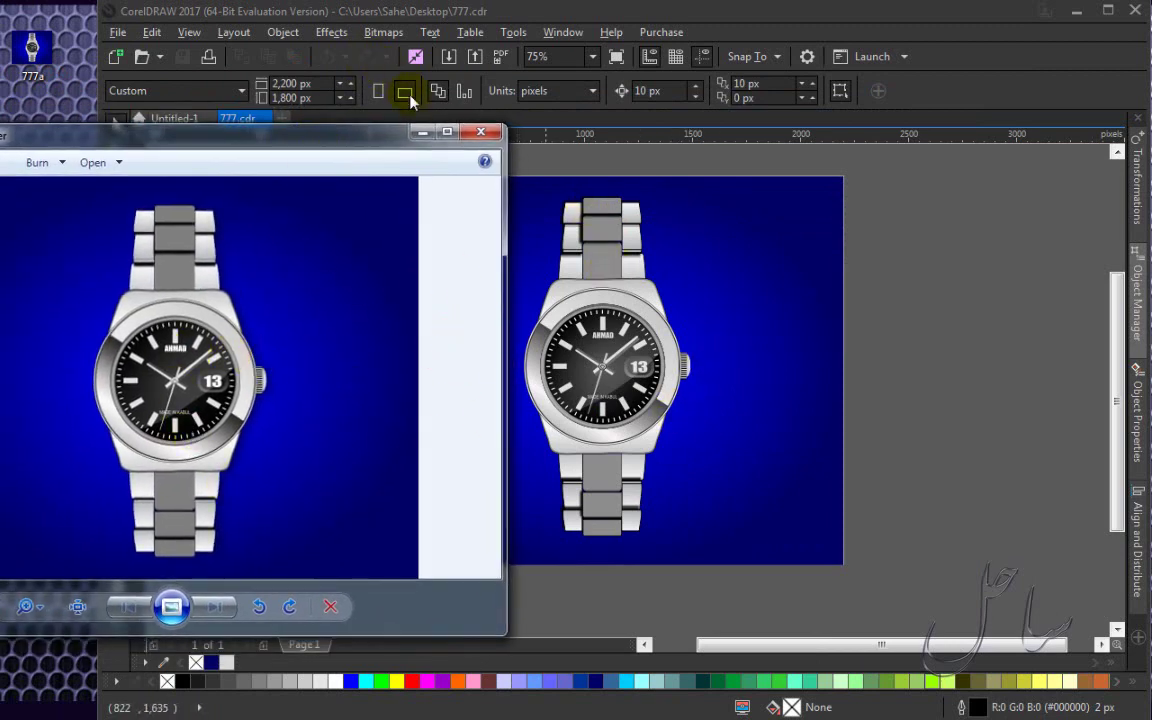
{"action": "left_click", "coordinate": [420, 135]}
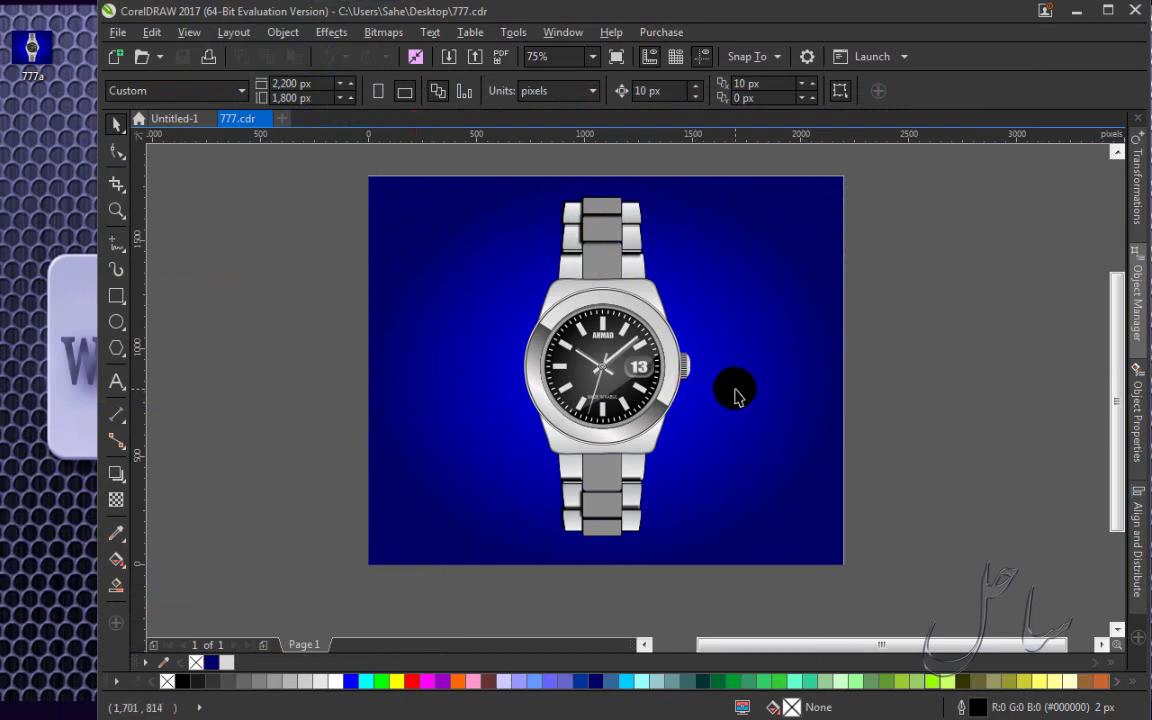
Move all parts of the watch together off the page, to the left of the blue background.
{"action": "left_click_drag", "start_coordinate": [496, 150], "coordinate": [715, 605]}
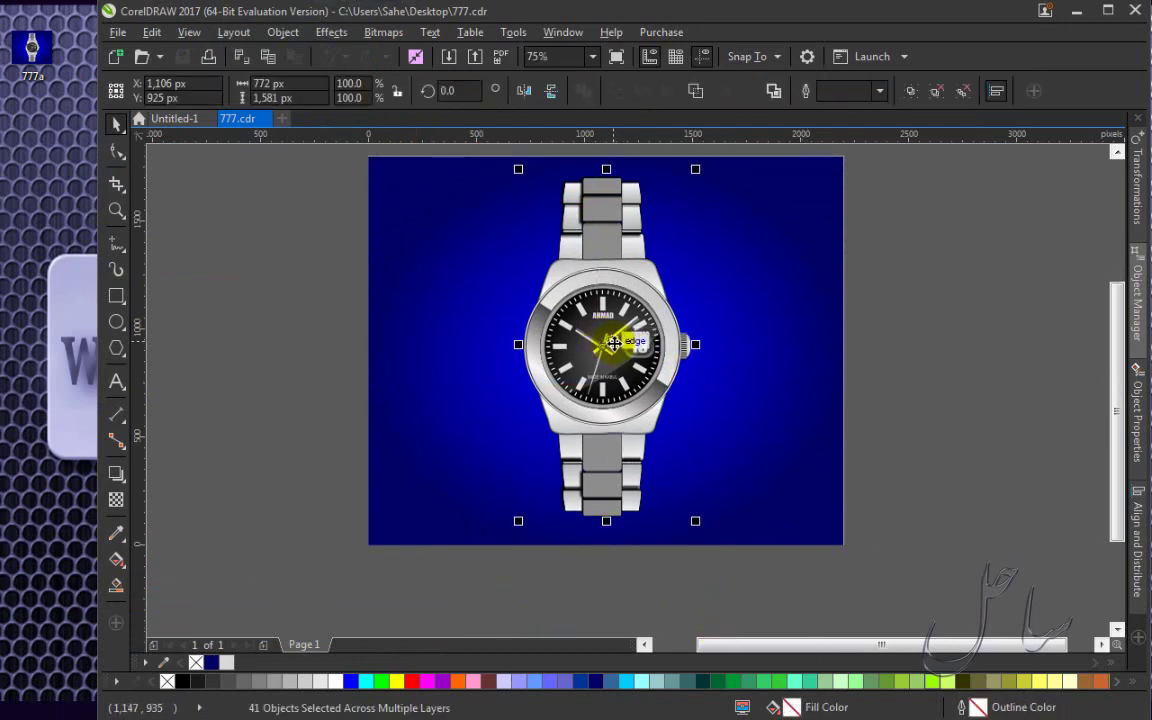
{"action": "left_click_drag", "start_coordinate": [606, 343], "coordinate": [262, 344]}
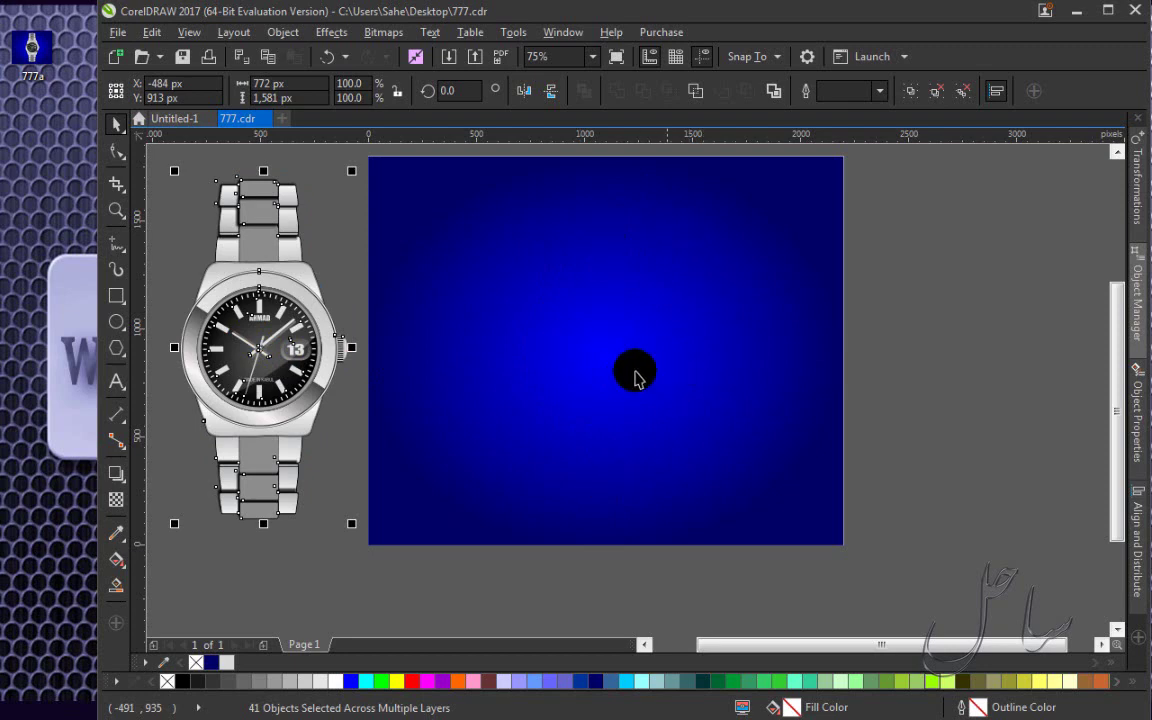
{"action": "left_click", "coordinate": [972, 301]}
Lock the blue fountain-filled background rectangle on the page.
{"action": "left_click", "coordinate": [656, 320]}
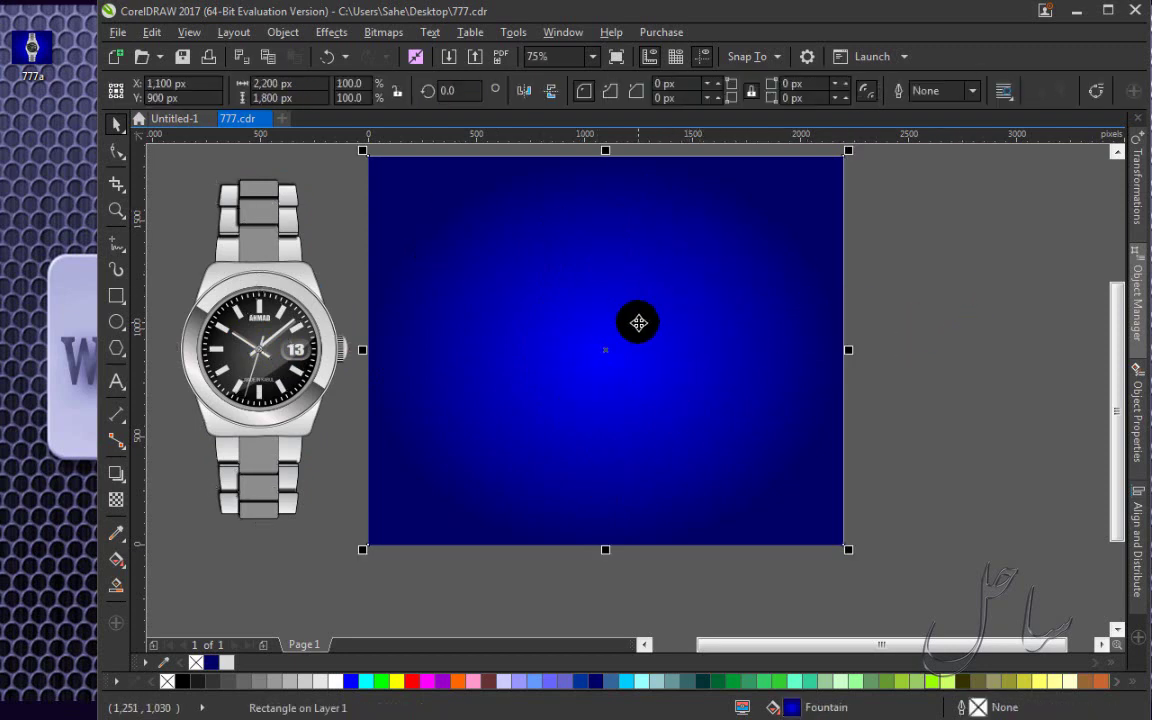
{"action": "right_click", "coordinate": [643, 321]}
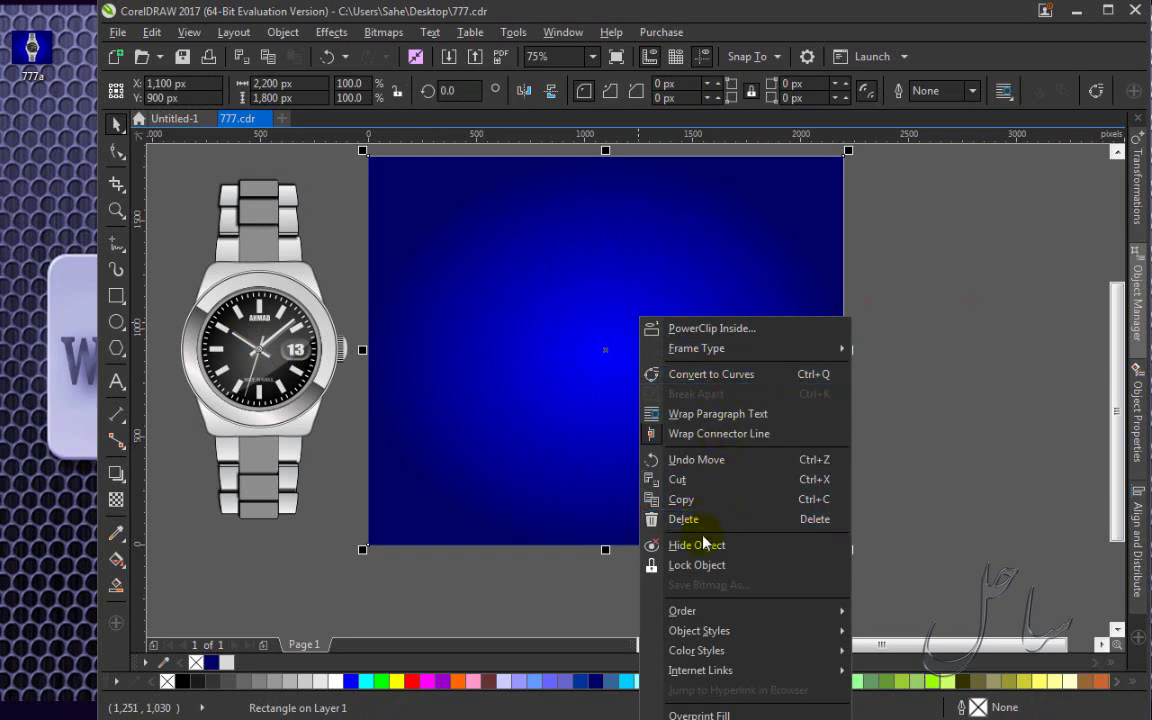
{"action": "left_click", "coordinate": [695, 575]}
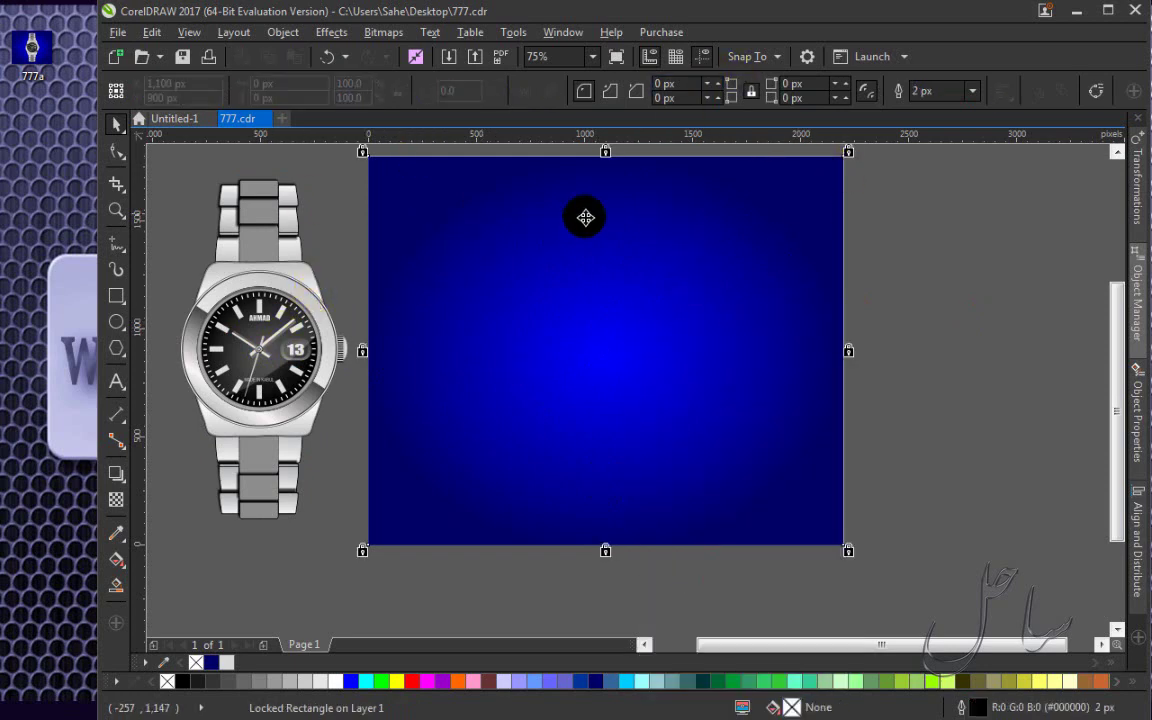
Select all the watch parts lying beside the page, including the complete case and bracelet.
{"action": "right_click", "coordinate": [258, 440]}
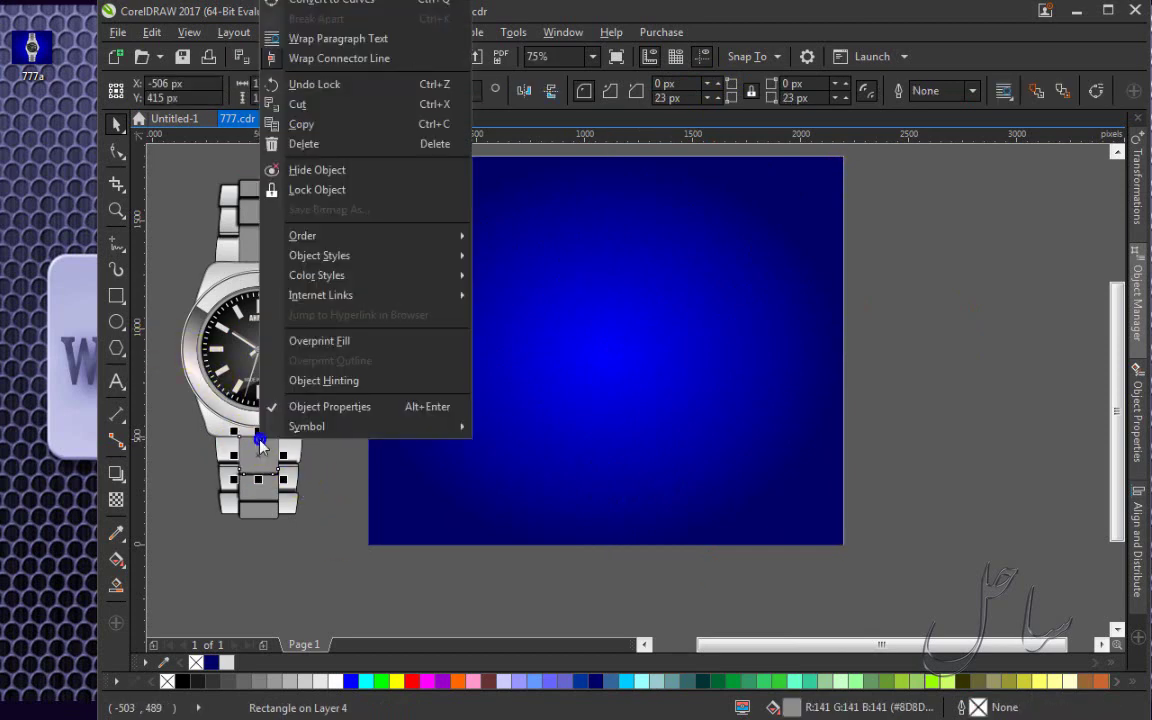
{"action": "left_click", "coordinate": [305, 572]}
{"action": "left_click_drag", "start_coordinate": [192, 555], "coordinate": [385, 158]}
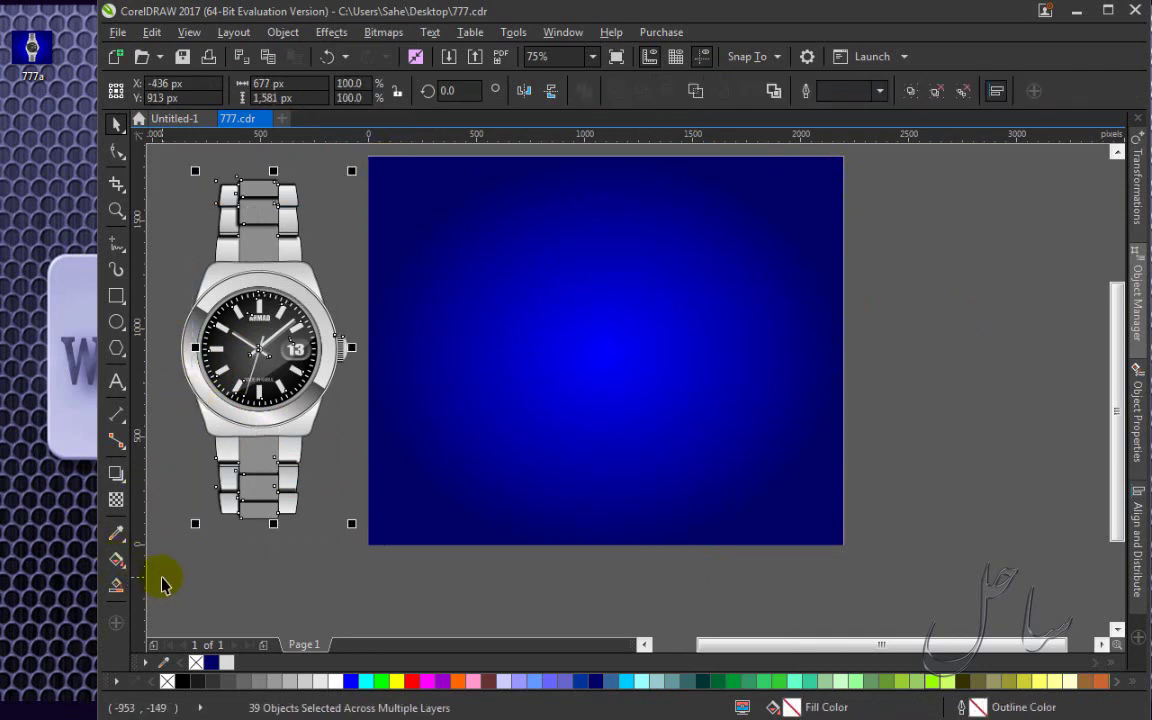
{"action": "left_click_drag", "start_coordinate": [164, 585], "coordinate": [368, 357]}
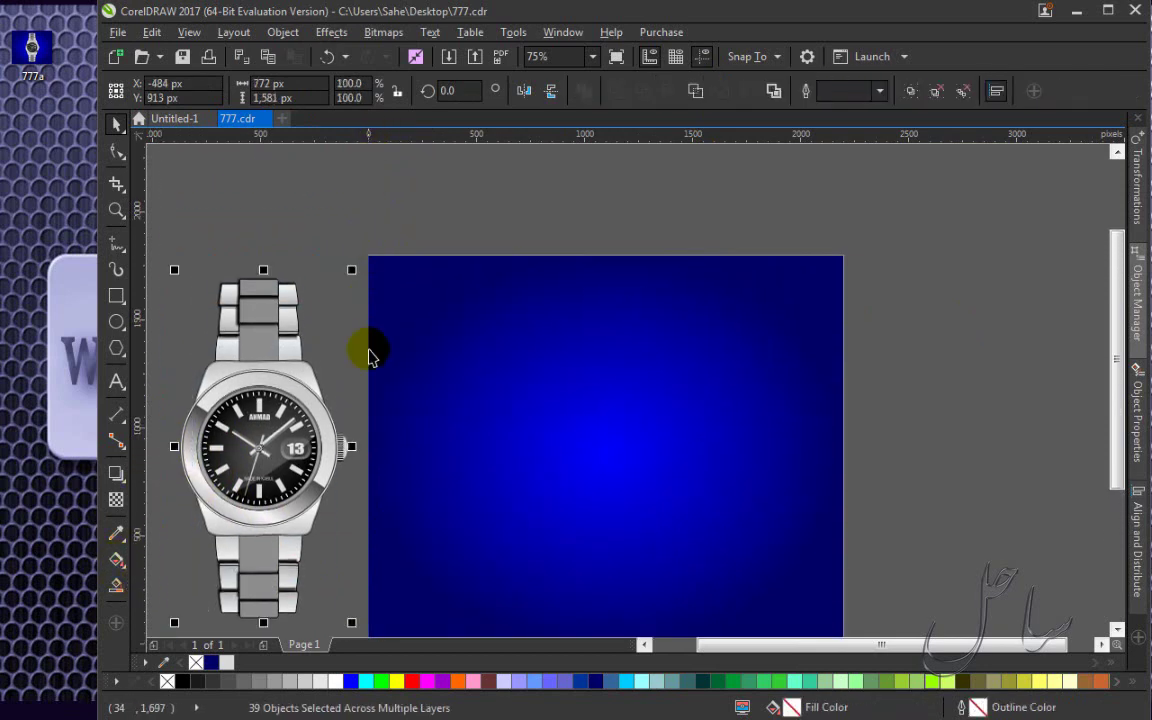
{"action": "scroll", "coordinate": [370, 432], "scroll_direction": "down", "scroll_amount": 3}
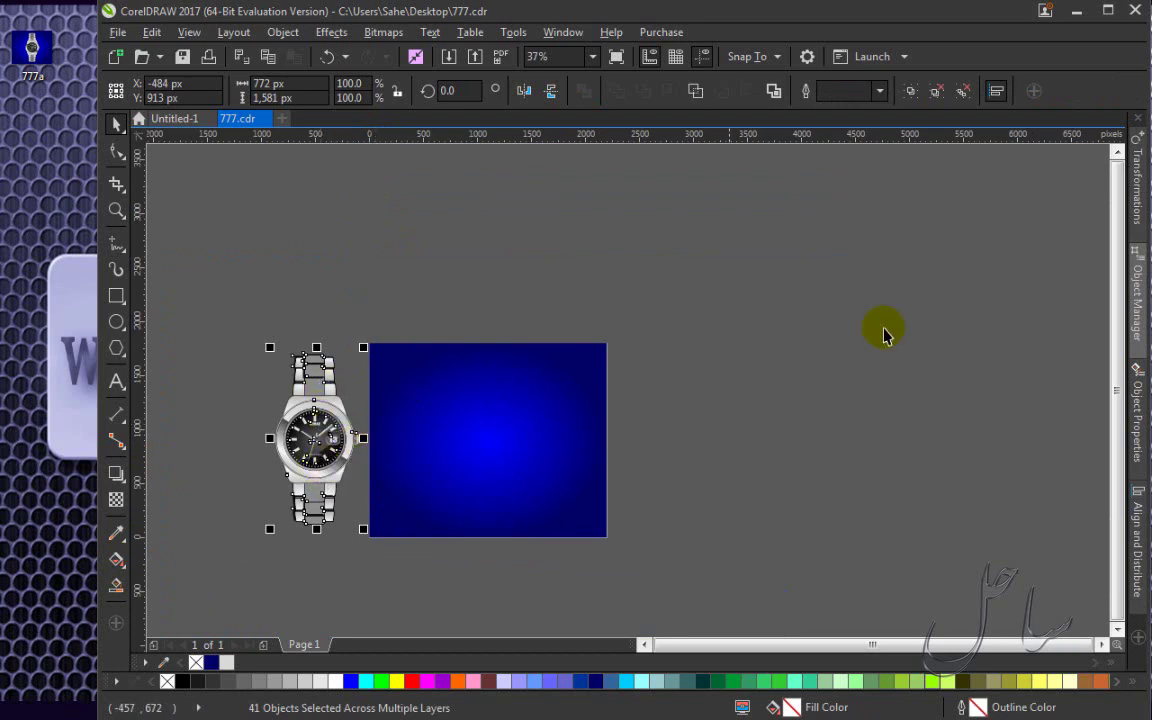
{"action": "scroll", "coordinate": [361, 526], "scroll_direction": "up", "scroll_amount": 3}
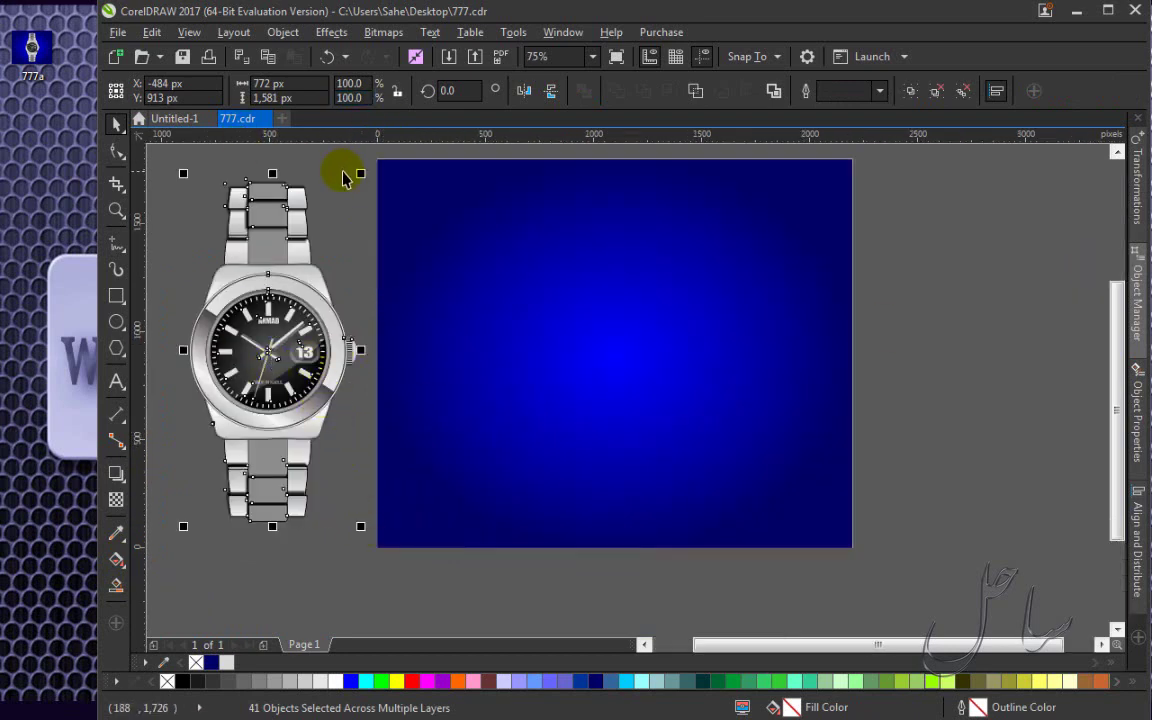
{"action": "left_click", "coordinate": [148, 34]}
{"action": "mouse_move", "coordinate": [117, 32]}
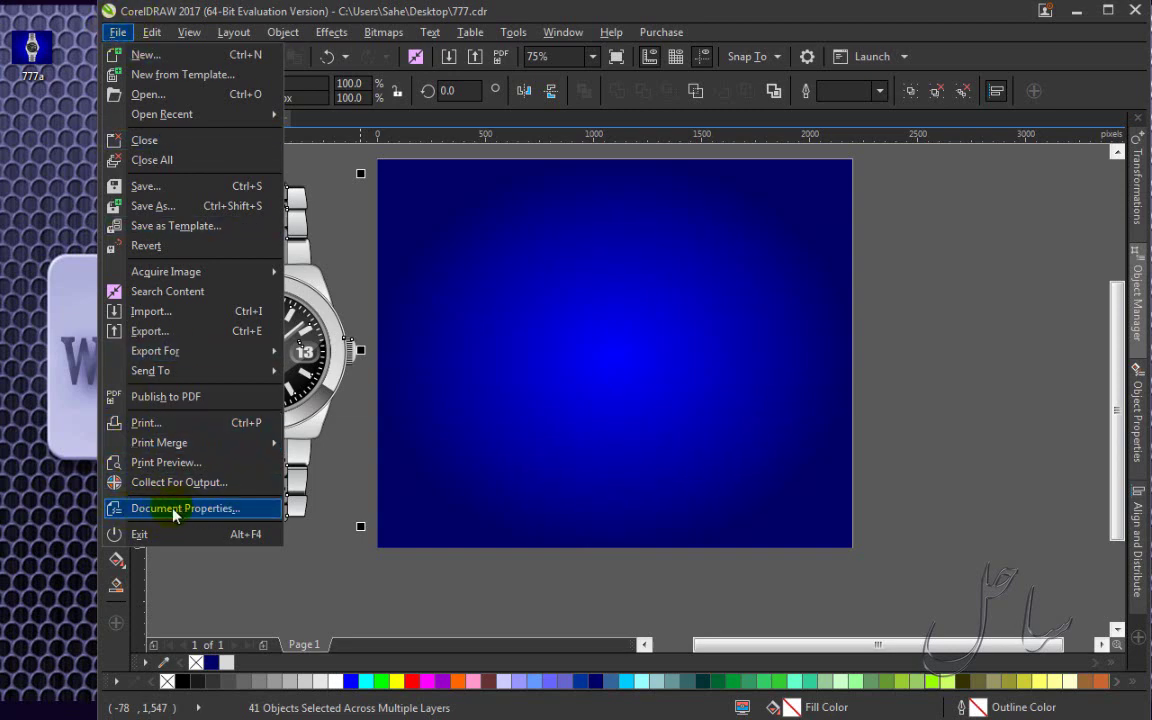
{"action": "left_click", "coordinate": [492, 598]}
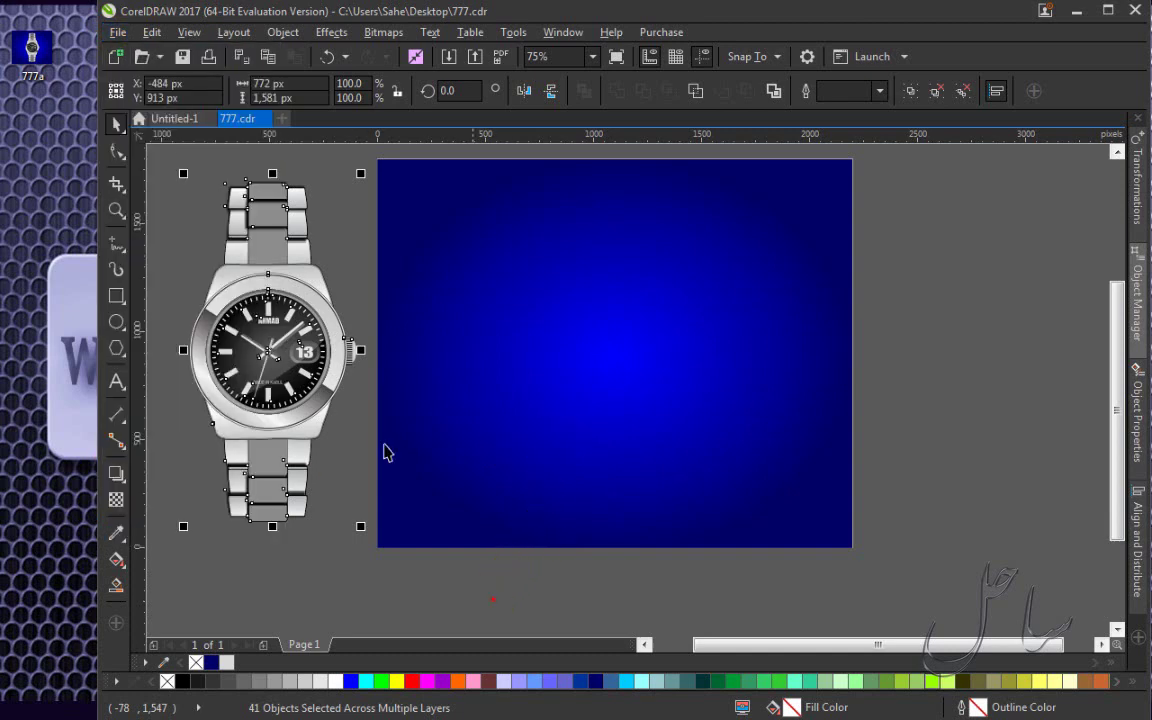
{"action": "left_click", "coordinate": [268, 535]}
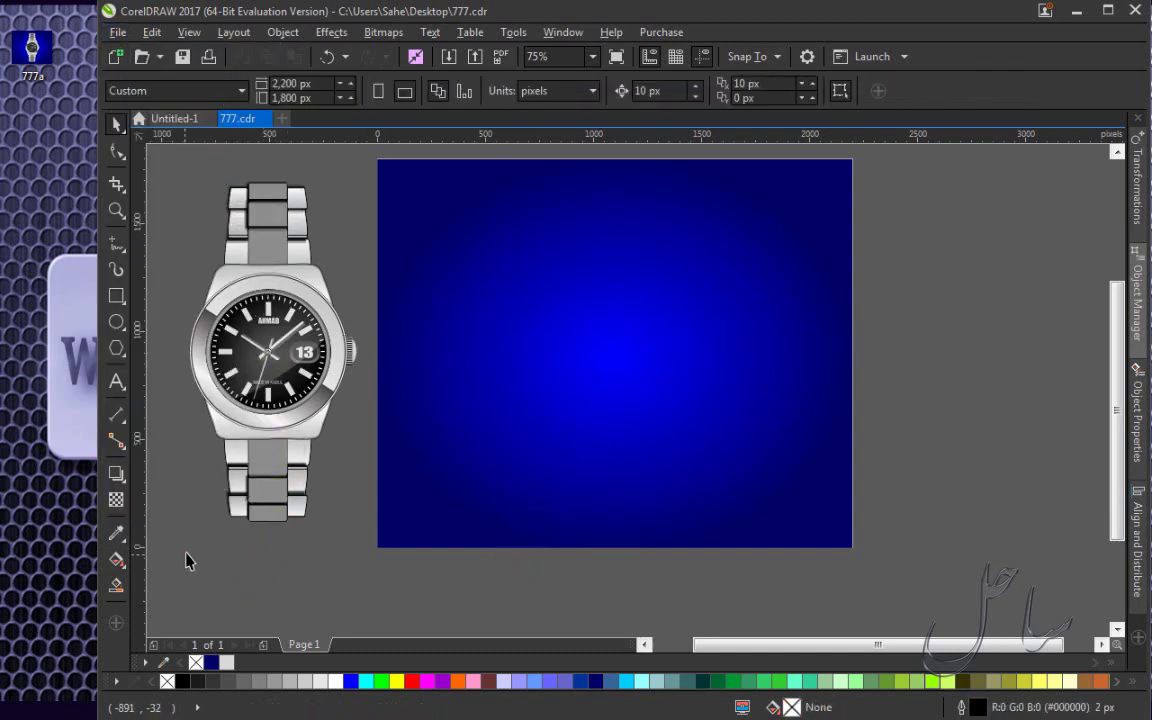
Select every object of the complete watch to the left of the page.
{"action": "left_click_drag", "start_coordinate": [186, 561], "coordinate": [375, 149]}
{"action": "left_click", "coordinate": [334, 432]}
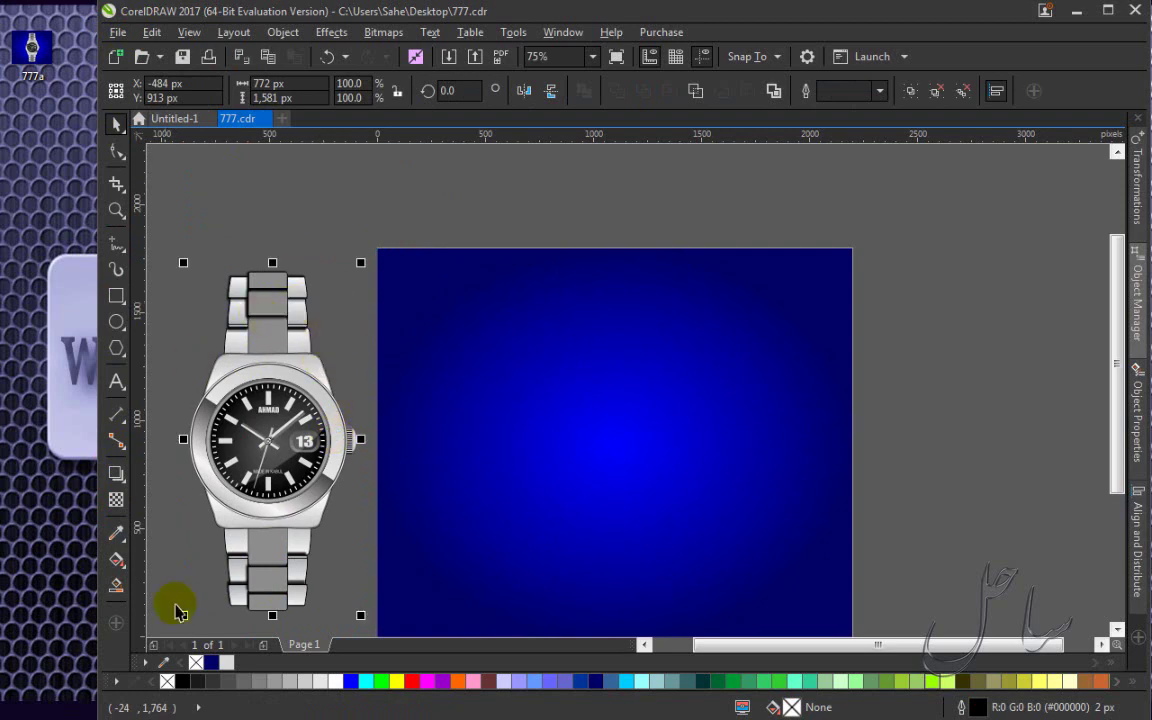
{"action": "scroll", "coordinate": [254, 400], "scroll_direction": "down", "scroll_amount": 2}
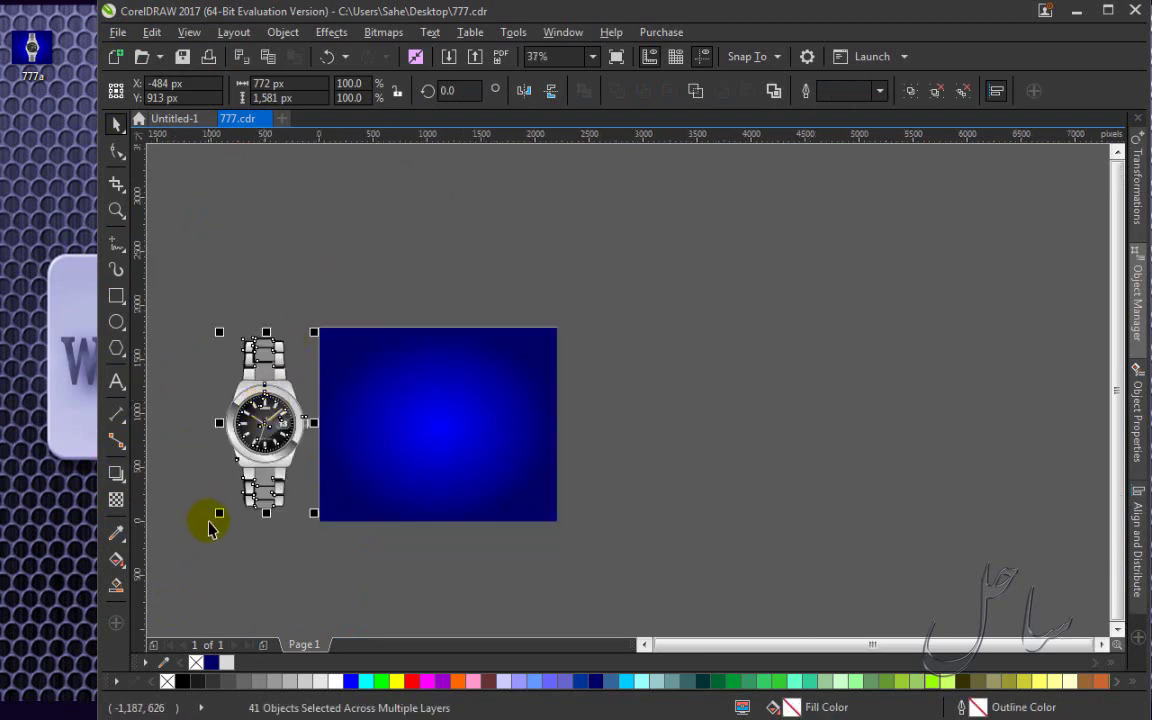
{"action": "scroll", "coordinate": [210, 528], "scroll_direction": "up", "scroll_amount": 2}
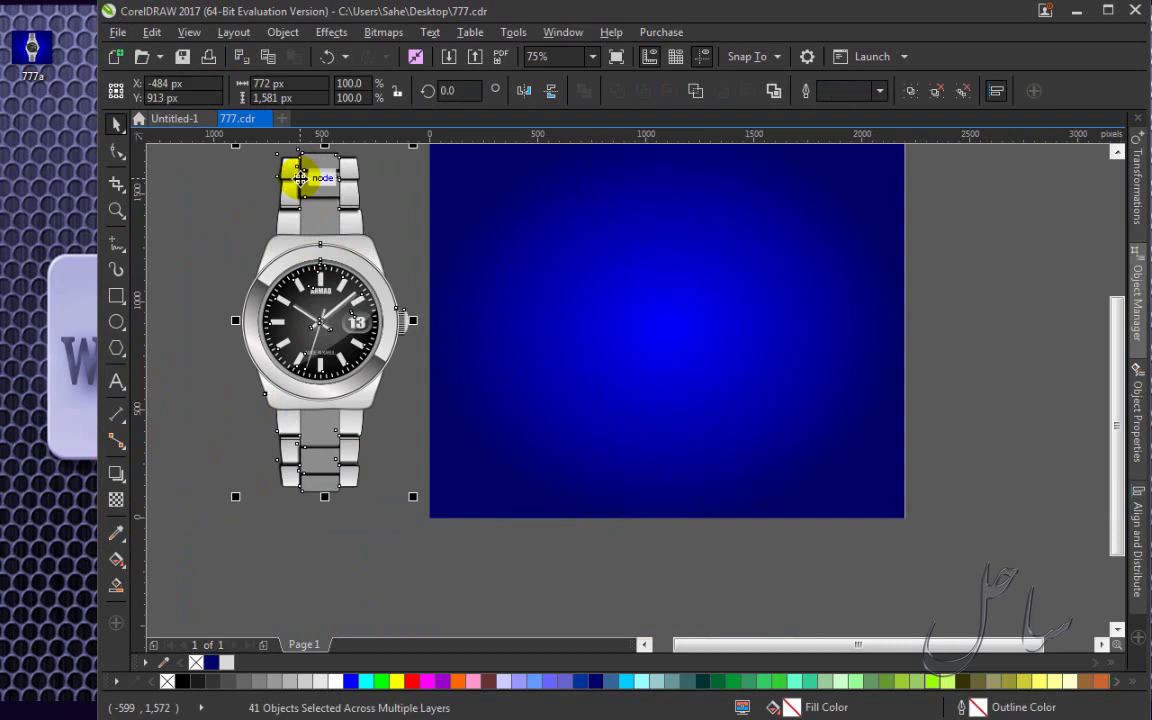
Open the document properties and examine the graphic object statistics and the file size details.
{"action": "left_click", "coordinate": [118, 32]}
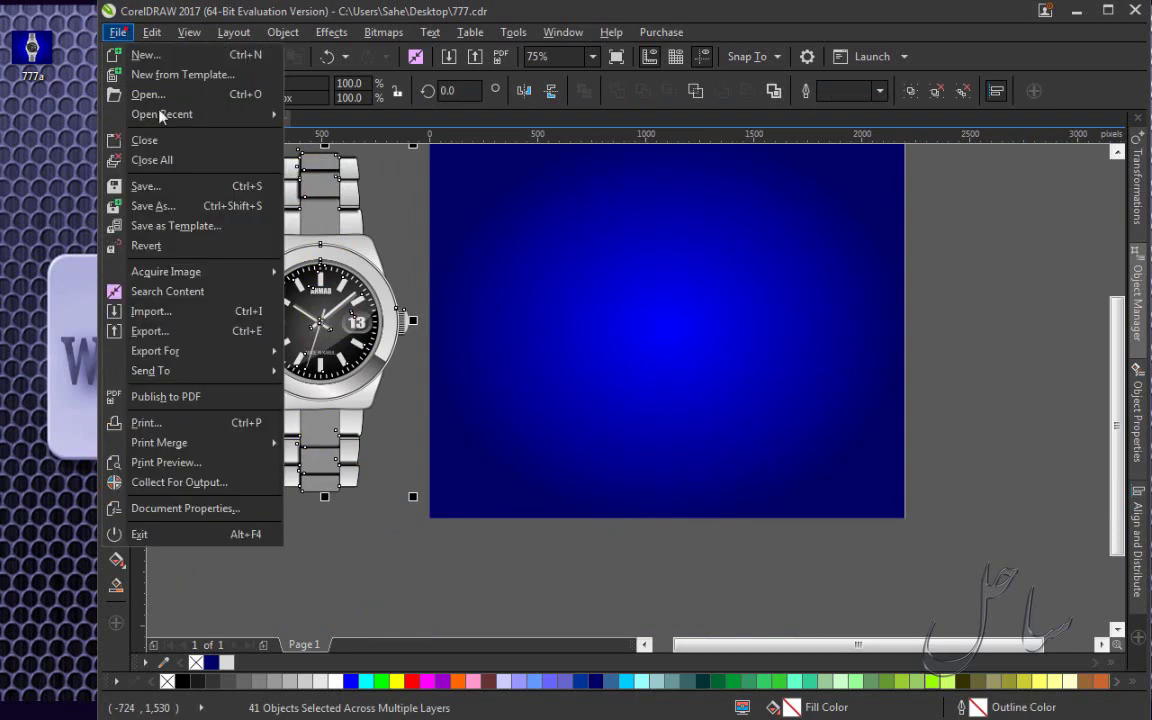
{"action": "left_click", "coordinate": [161, 510]}
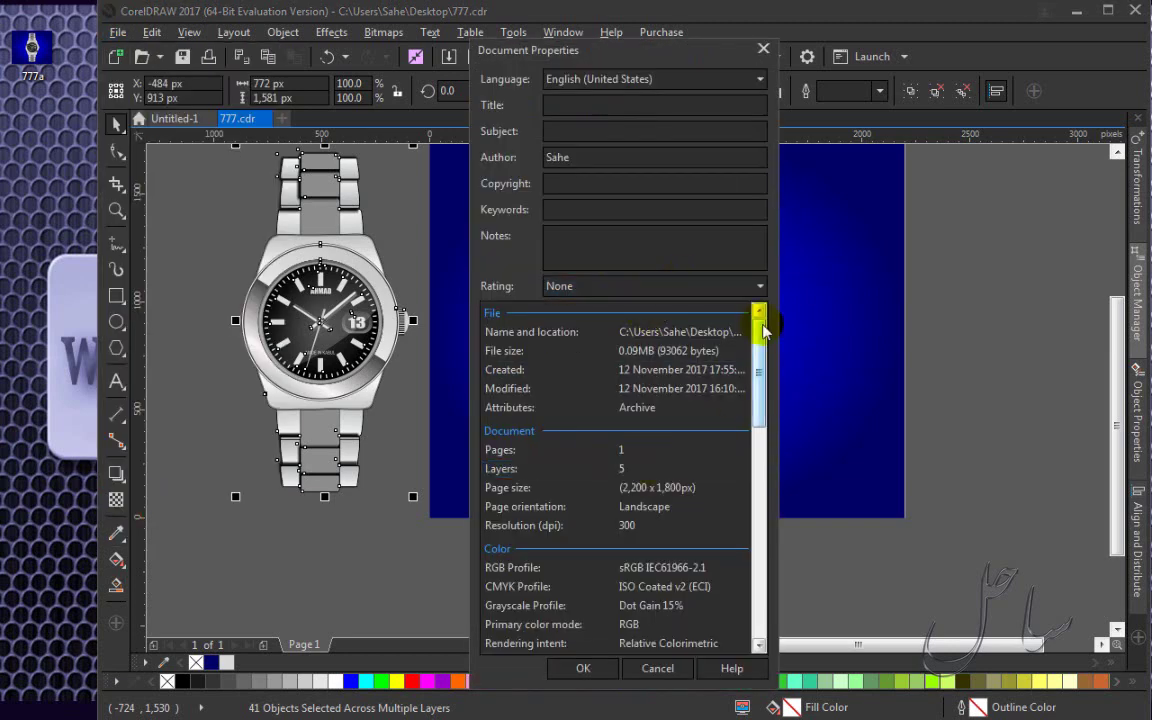
{"action": "scroll", "coordinate": [755, 380], "scroll_direction": "down", "scroll_amount": 5}
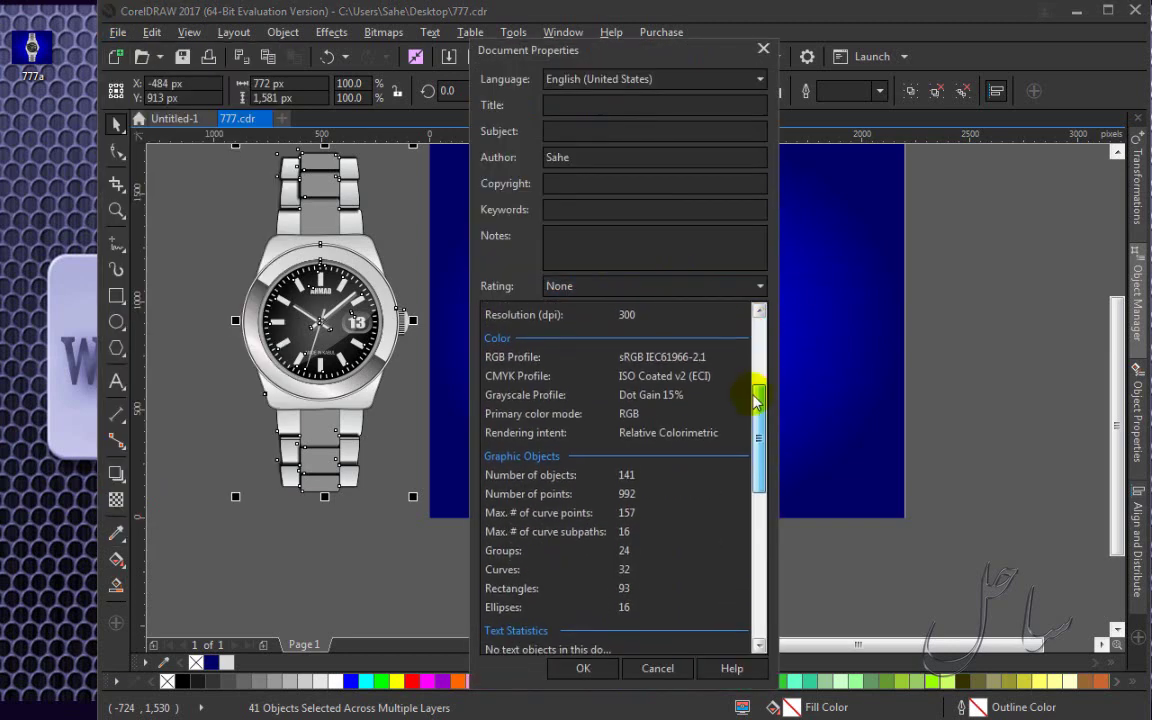
{"action": "left_click", "coordinate": [530, 450]}
{"action": "left_click", "coordinate": [510, 428]}
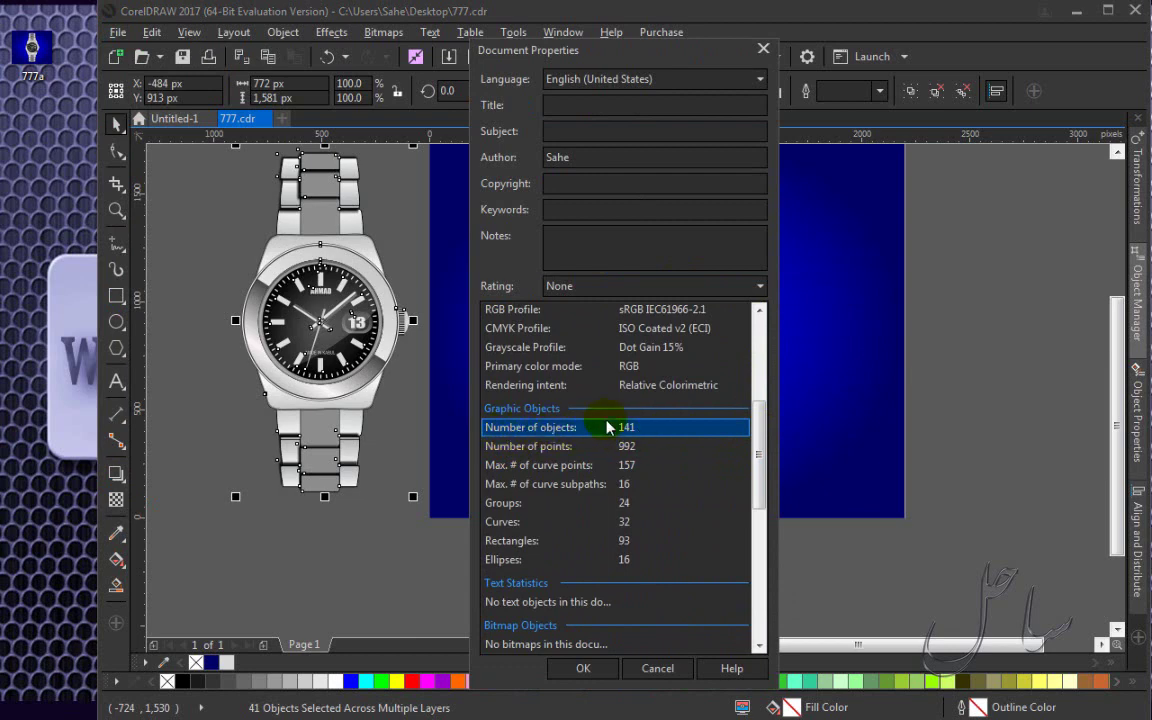
{"action": "left_click", "coordinate": [664, 464]}
{"action": "left_click", "coordinate": [636, 446]}
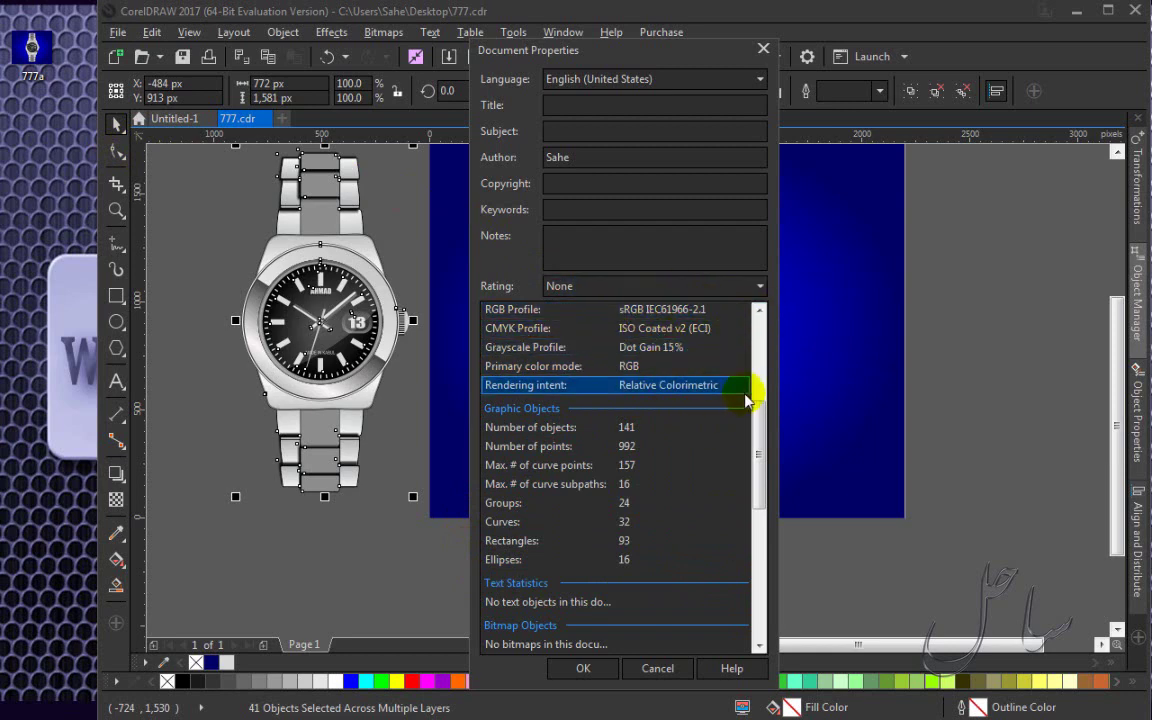
{"action": "left_click_drag", "start_coordinate": [753, 417], "coordinate": [768, 334]}
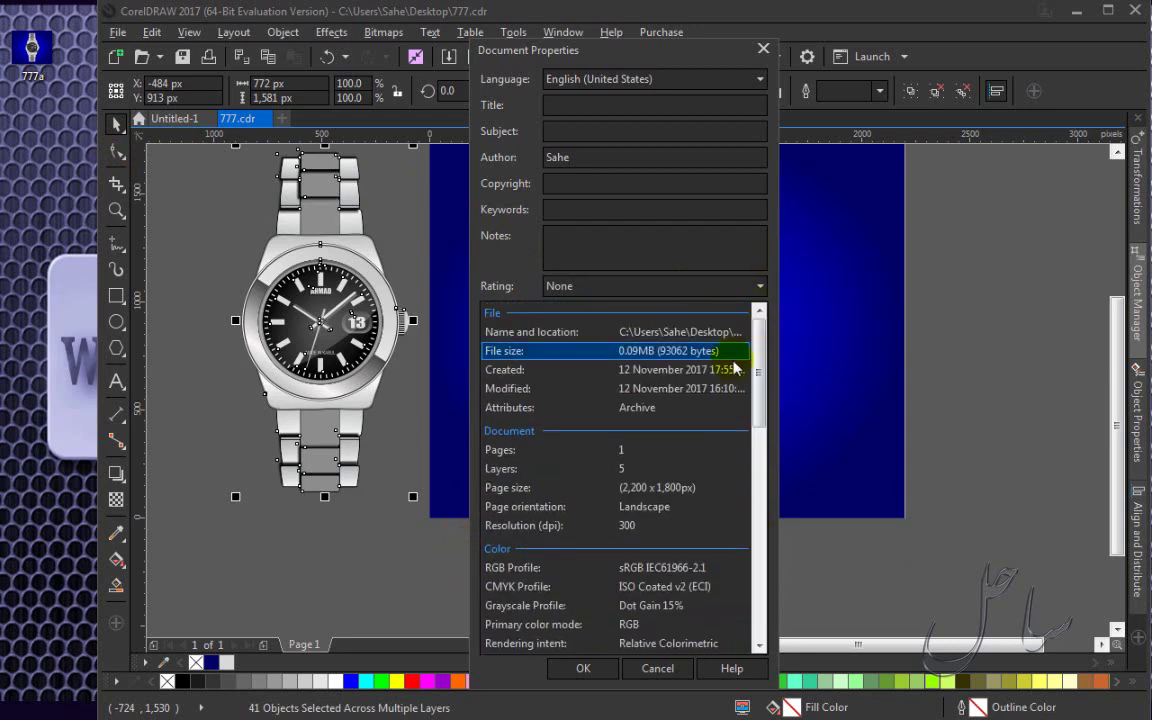
Review the graphic object statistics further down the document properties and close the dialog.
{"action": "scroll", "coordinate": [757, 372], "scroll_direction": "down", "scroll_amount": 5}
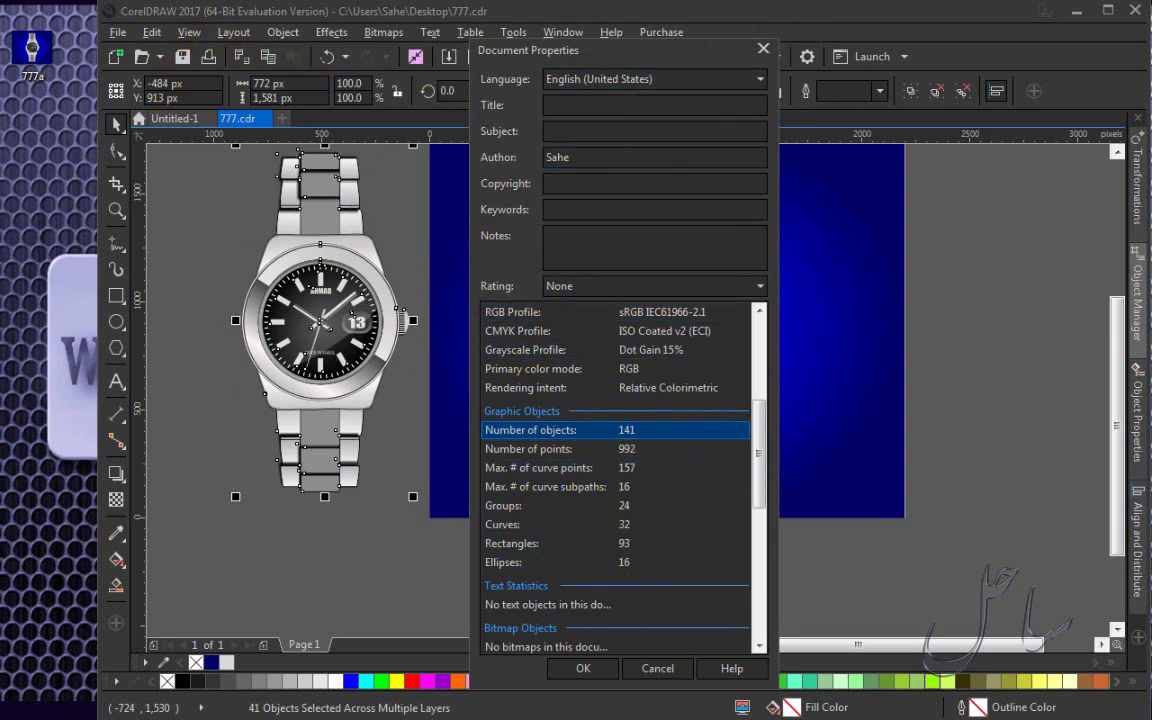
{"action": "left_click", "coordinate": [767, 51]}
Lock the selected watch objects beside the page and clear the selection.
{"action": "right_click", "coordinate": [321, 325]}
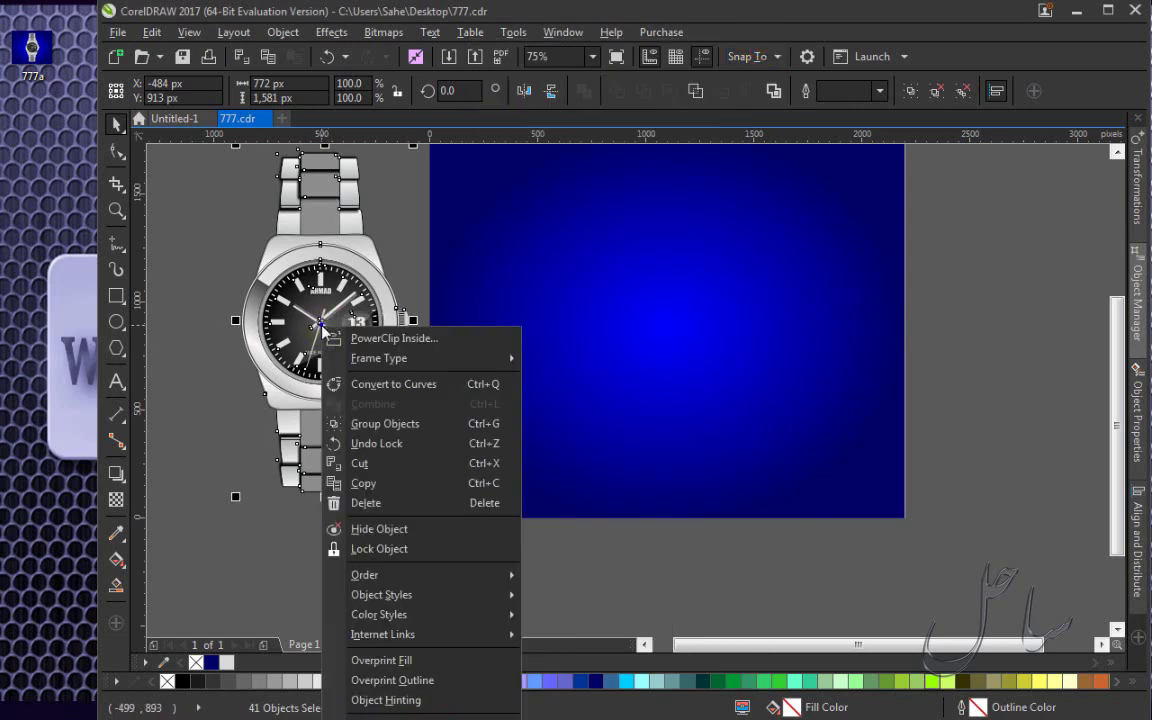
{"action": "left_click", "coordinate": [339, 548]}
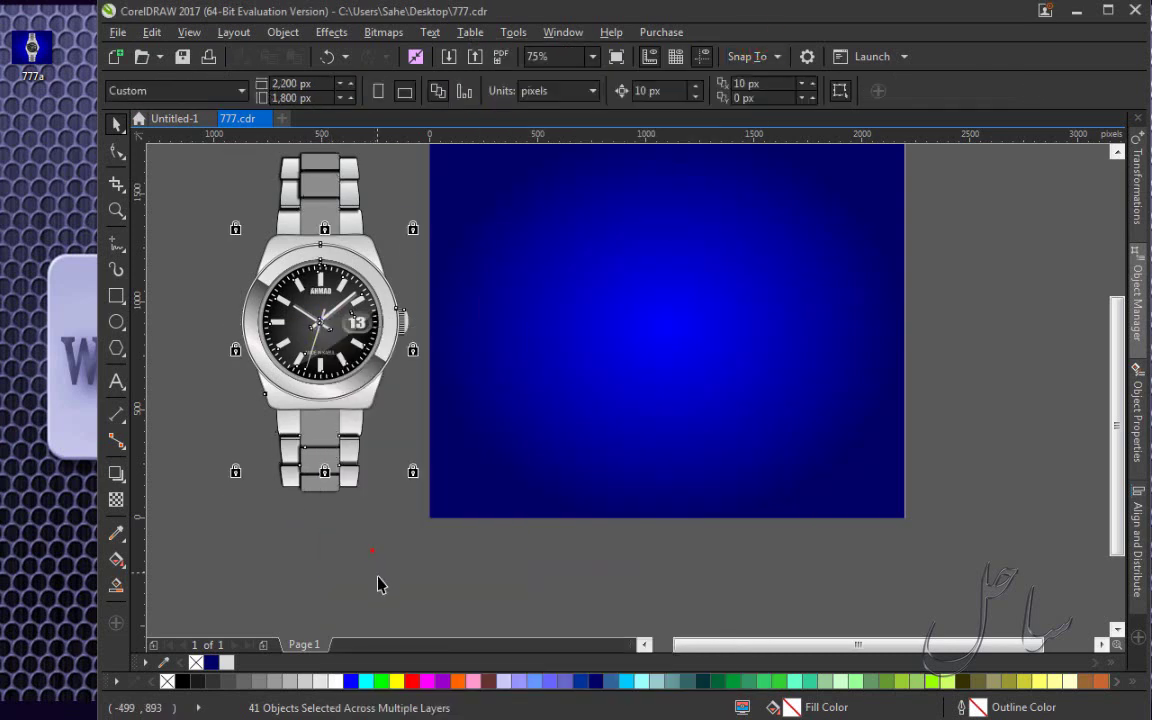
{"action": "left_click", "coordinate": [379, 575]}
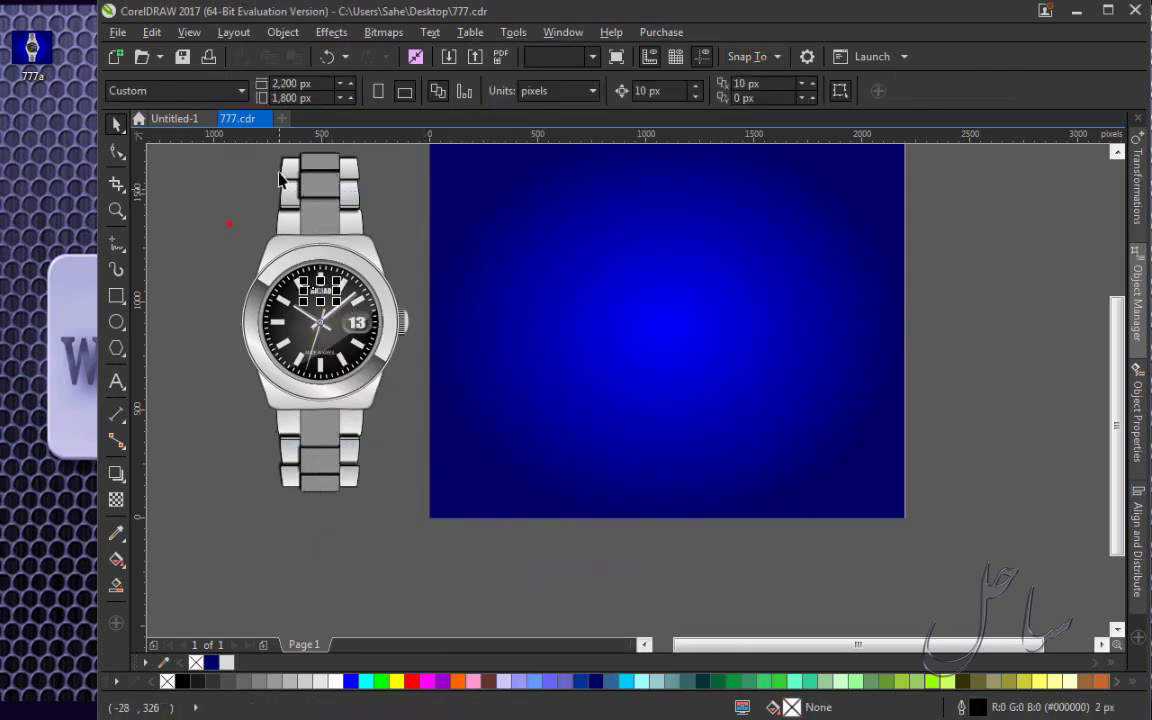
Try to select the watch parts that are still unlocked and open their object commands.
{"action": "left_click", "coordinate": [270, 212]}
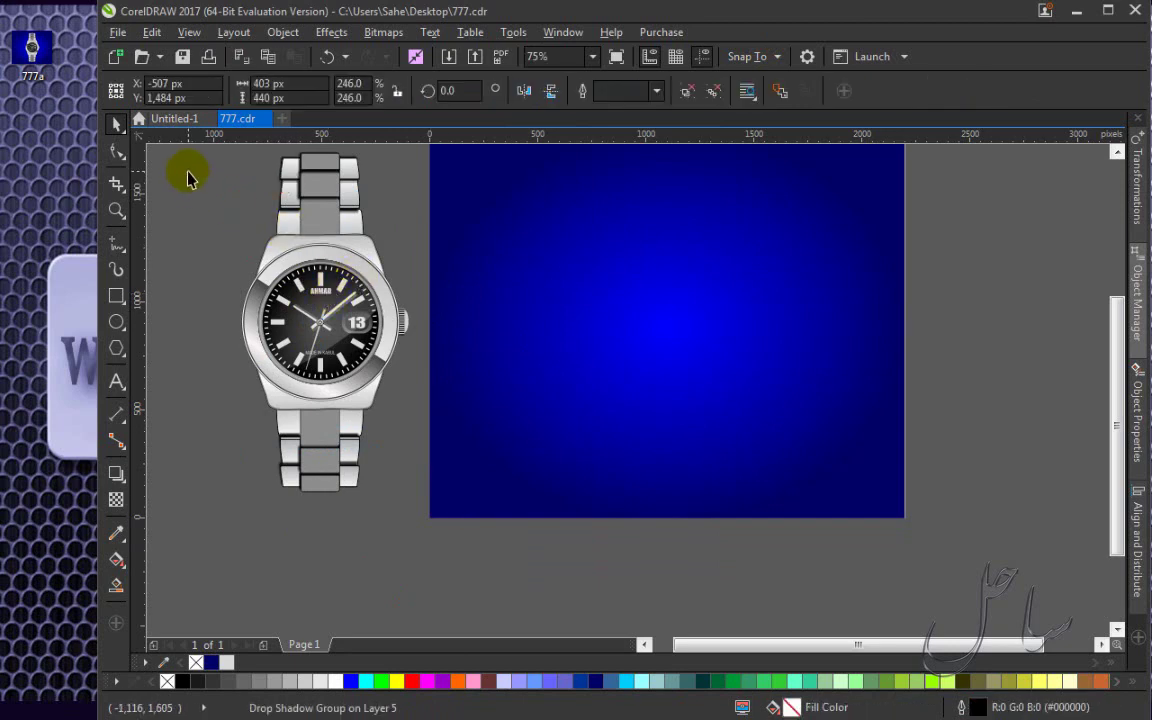
{"action": "left_click_drag", "start_coordinate": [192, 163], "coordinate": [429, 602]}
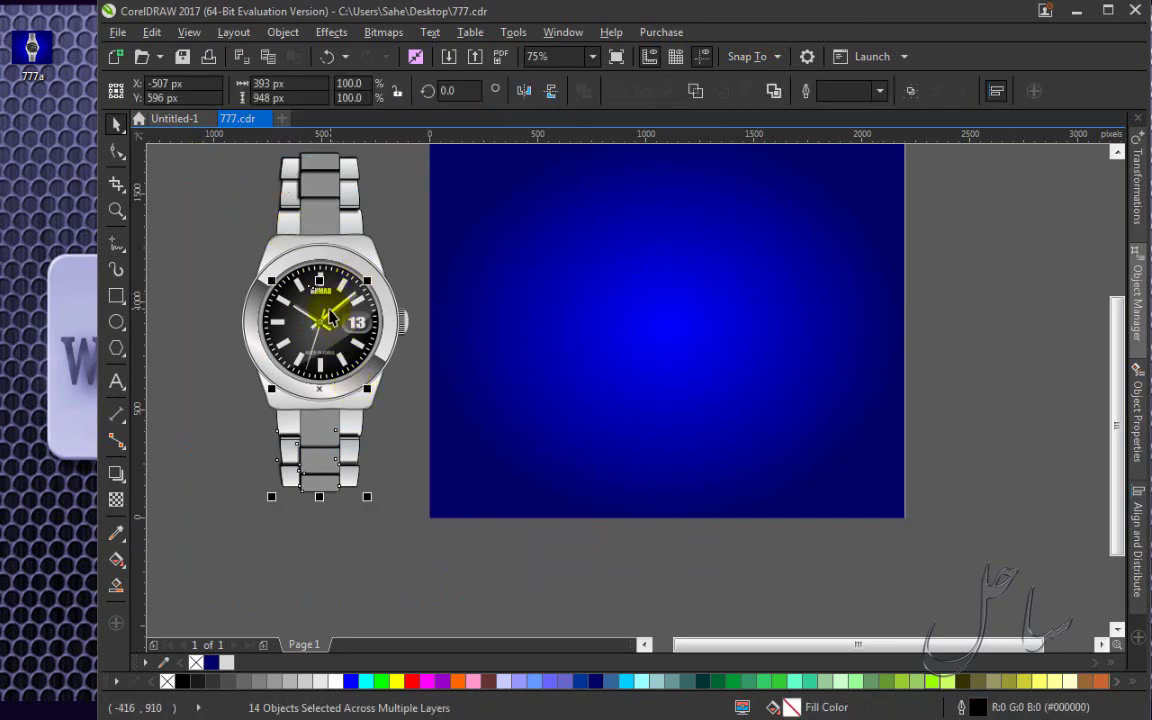
{"action": "right_click", "coordinate": [331, 316]}
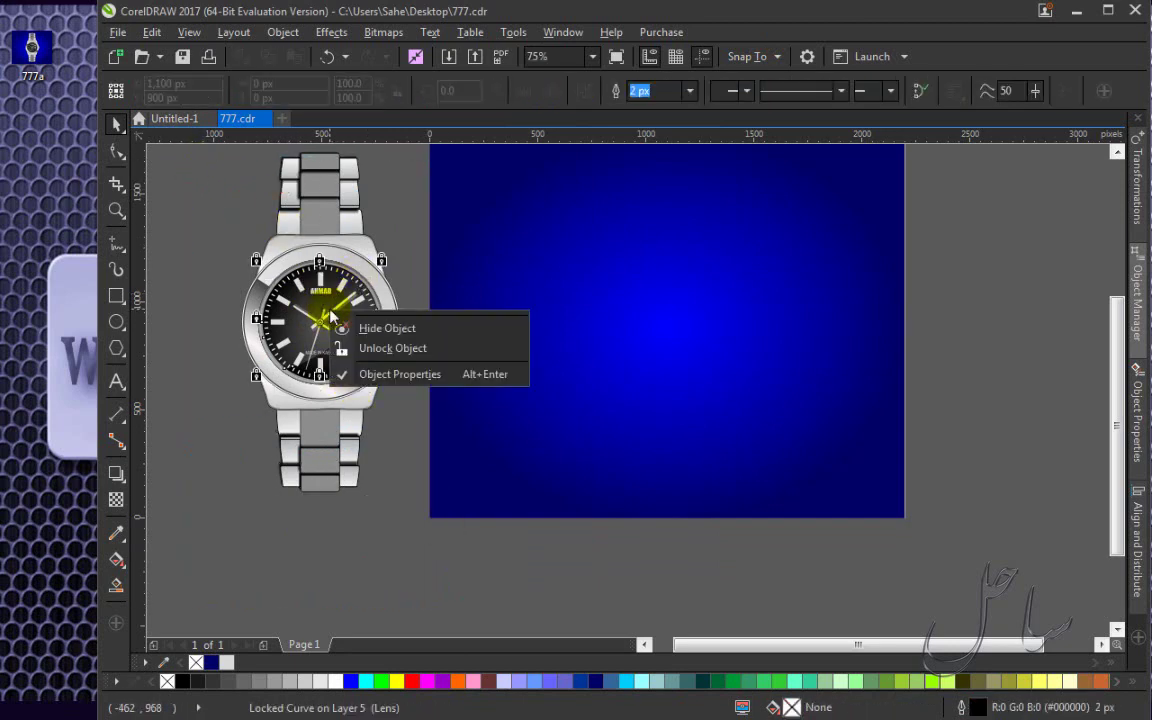
{"action": "left_click", "coordinate": [207, 152]}
{"action": "scroll", "coordinate": [384, 442], "scroll_direction": "down", "scroll_amount": 2}
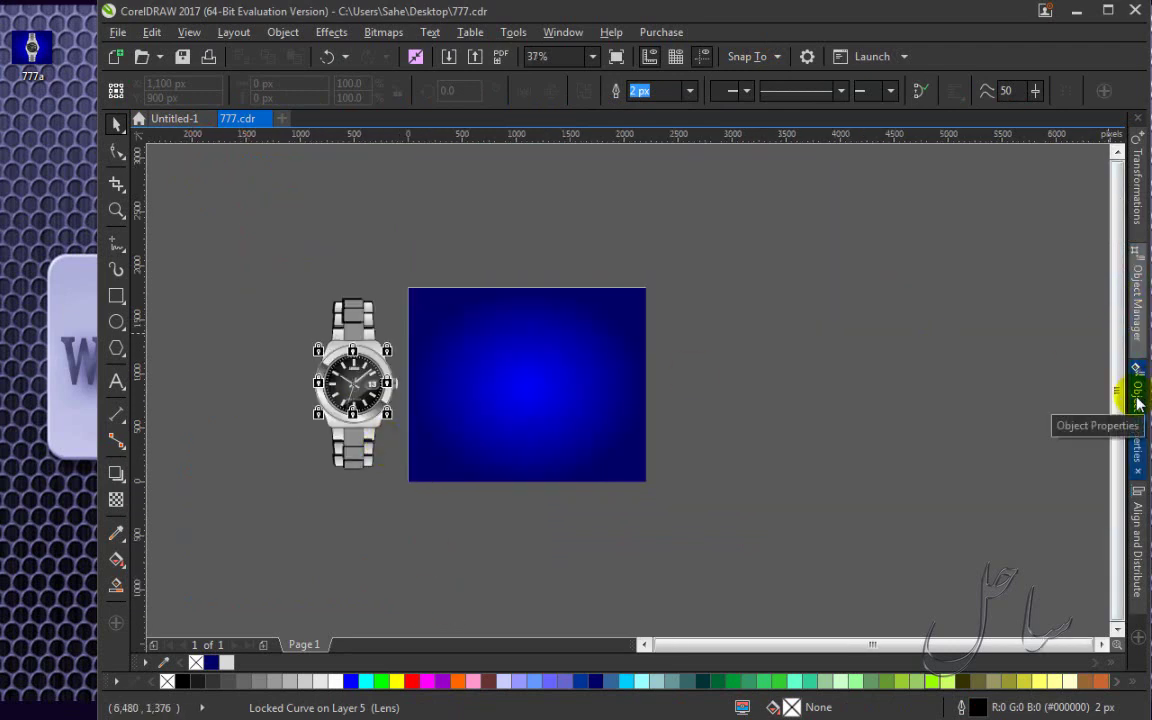
Open the Object Manager and select the unlocked curve at the end of Layer 5.
{"action": "left_click", "coordinate": [1140, 310]}
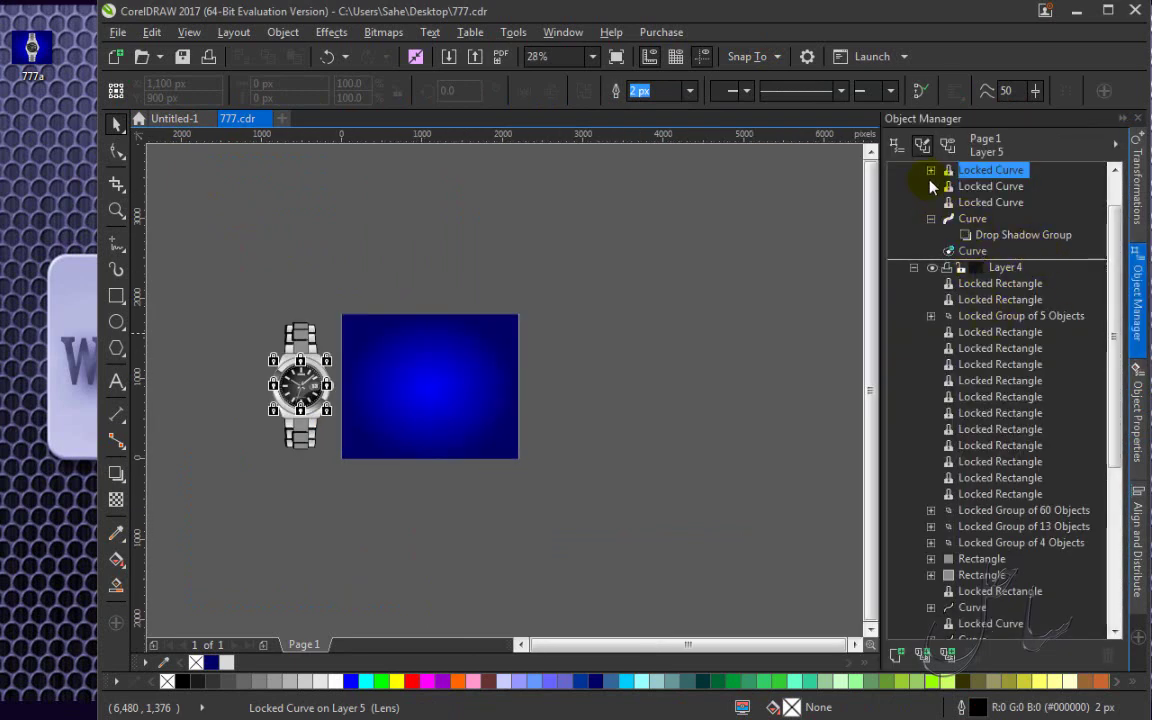
{"action": "left_click", "coordinate": [972, 251]}
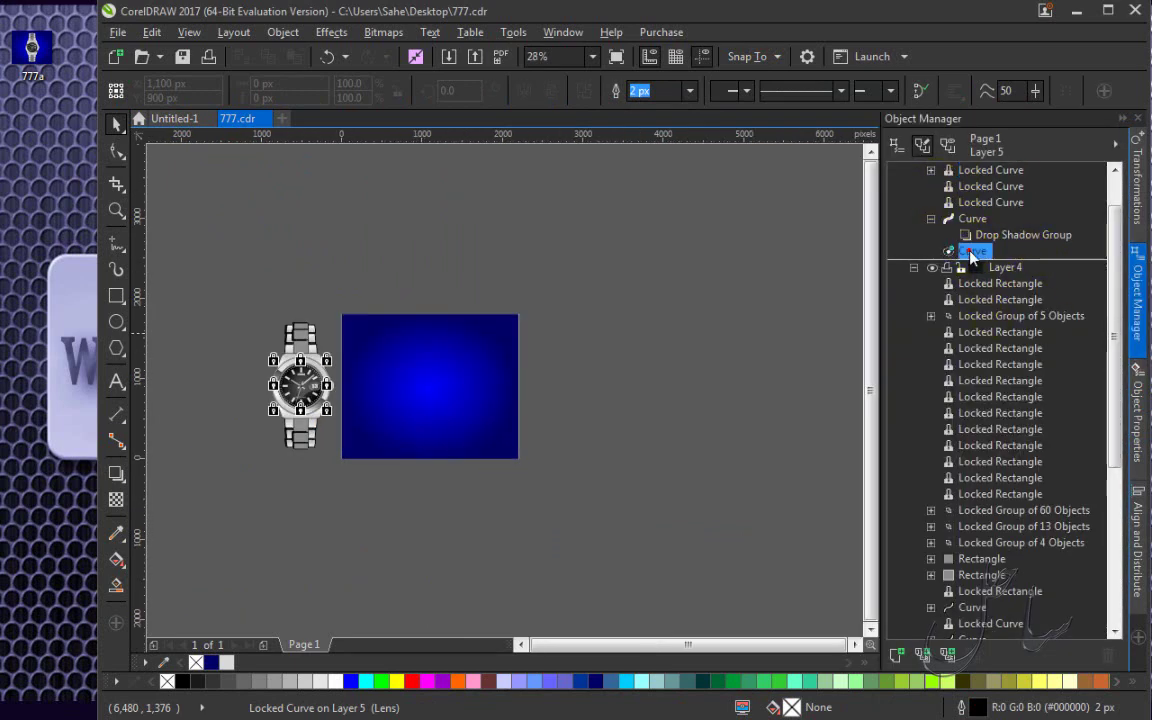
{"action": "scroll", "coordinate": [305, 408], "scroll_direction": "up", "scroll_amount": 2}
{"action": "scroll", "coordinate": [305, 408], "scroll_direction": "up", "scroll_amount": 3}
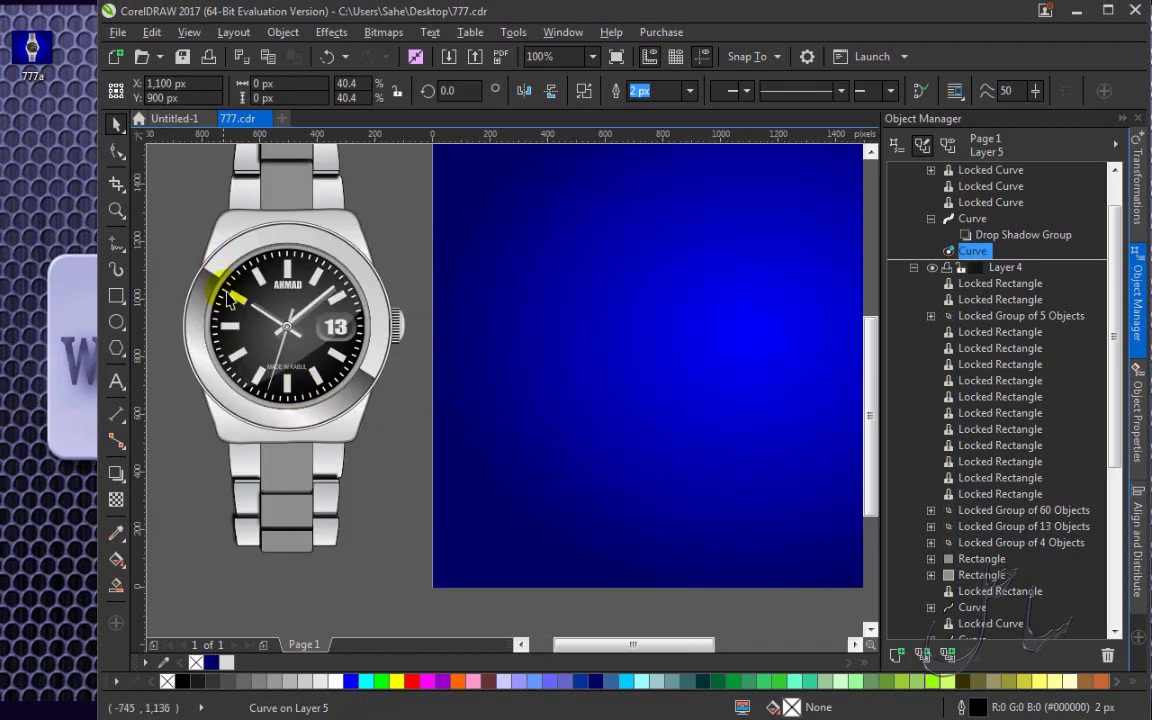
{"action": "scroll", "coordinate": [195, 260], "scroll_direction": "down", "scroll_amount": 4}
Try to lock the remaining unlocked watch parts together, then deselect them.
{"action": "left_click_drag", "start_coordinate": [178, 208], "coordinate": [363, 496]}
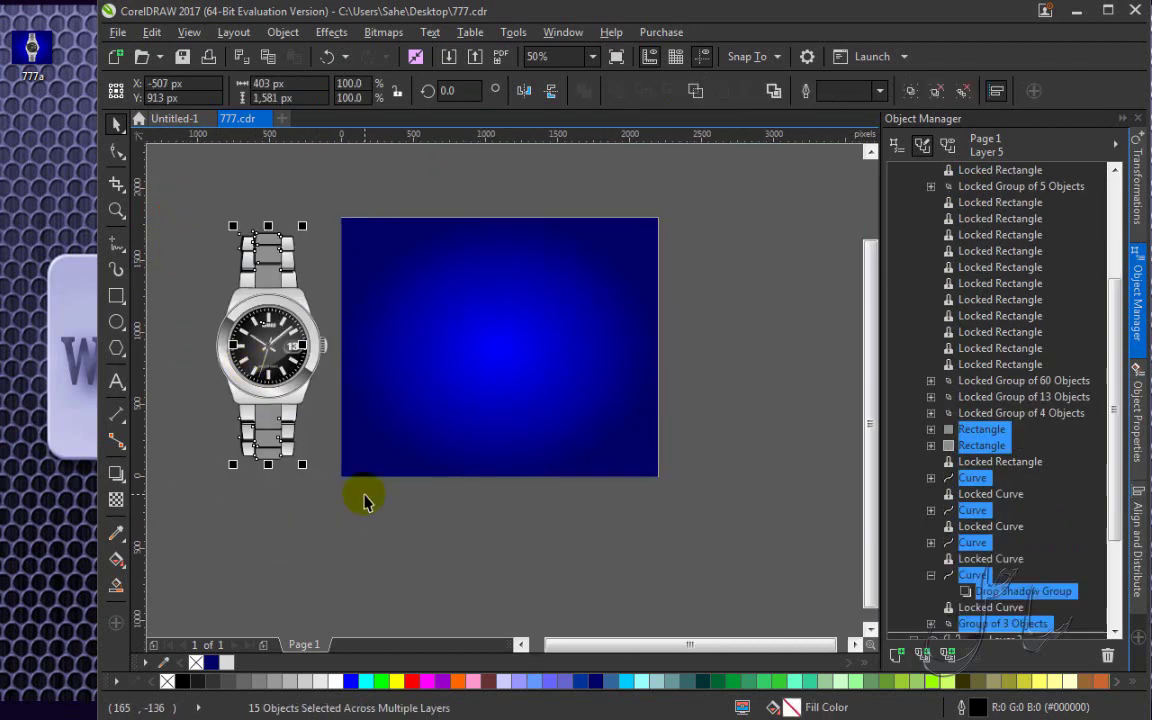
{"action": "right_click", "coordinate": [273, 347]}
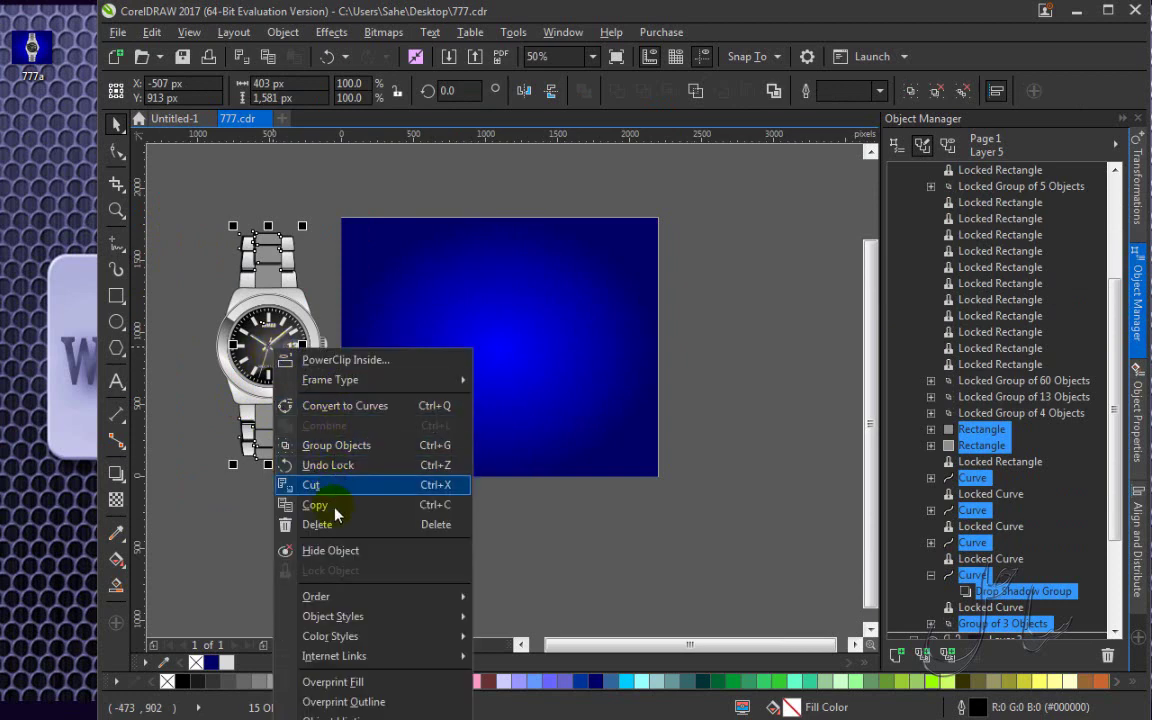
{"action": "left_click", "coordinate": [750, 557]}
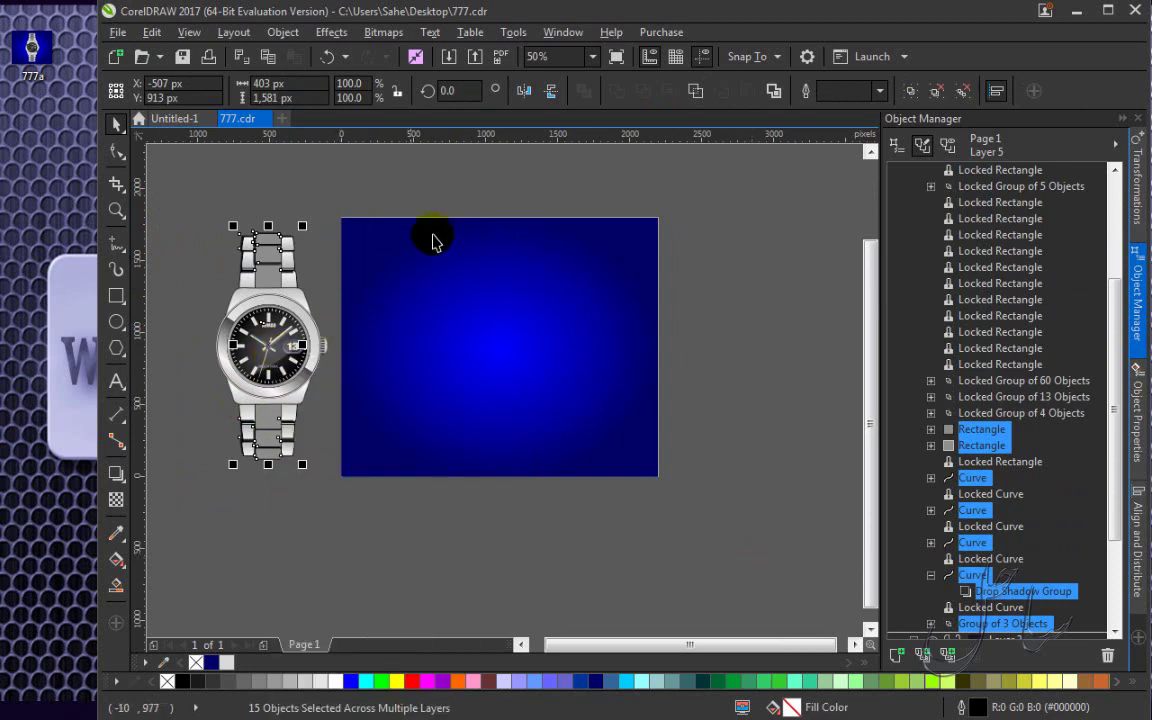
{"action": "left_click", "coordinate": [684, 215]}
Draw a rectangle about 597 by 813 px over the watch case, spanning its top and bottom edges.
{"action": "scroll", "coordinate": [213, 333], "scroll_direction": "up", "scroll_amount": 2}
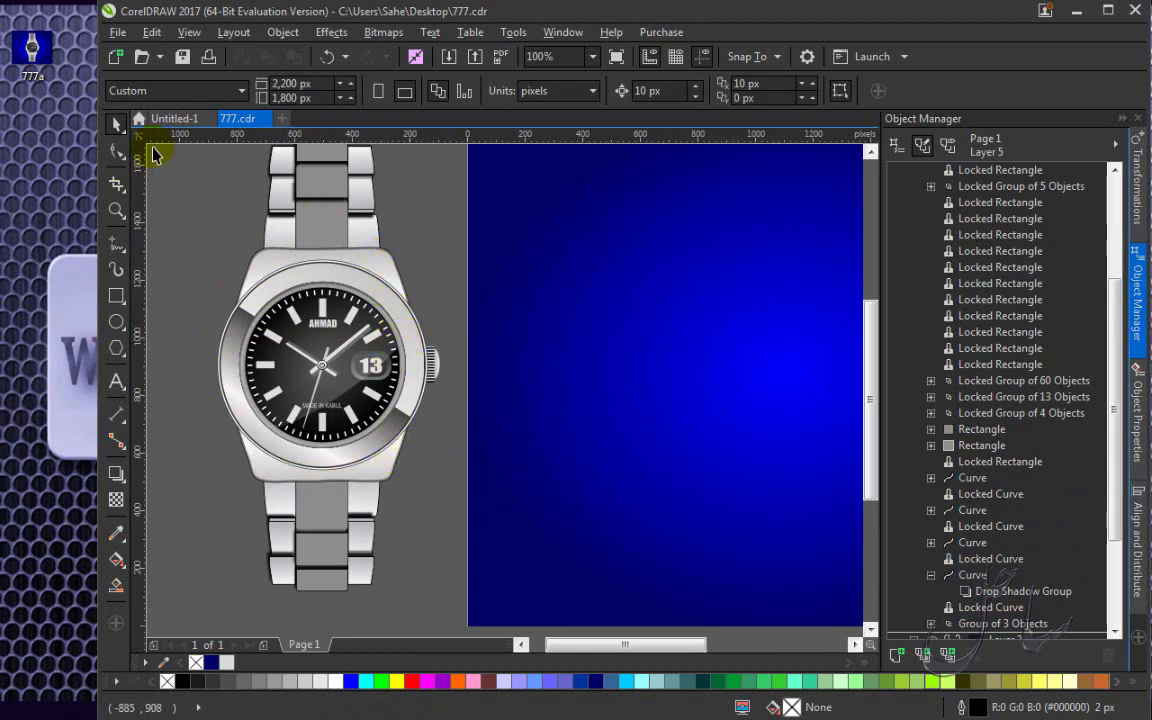
{"action": "left_click", "coordinate": [115, 300]}
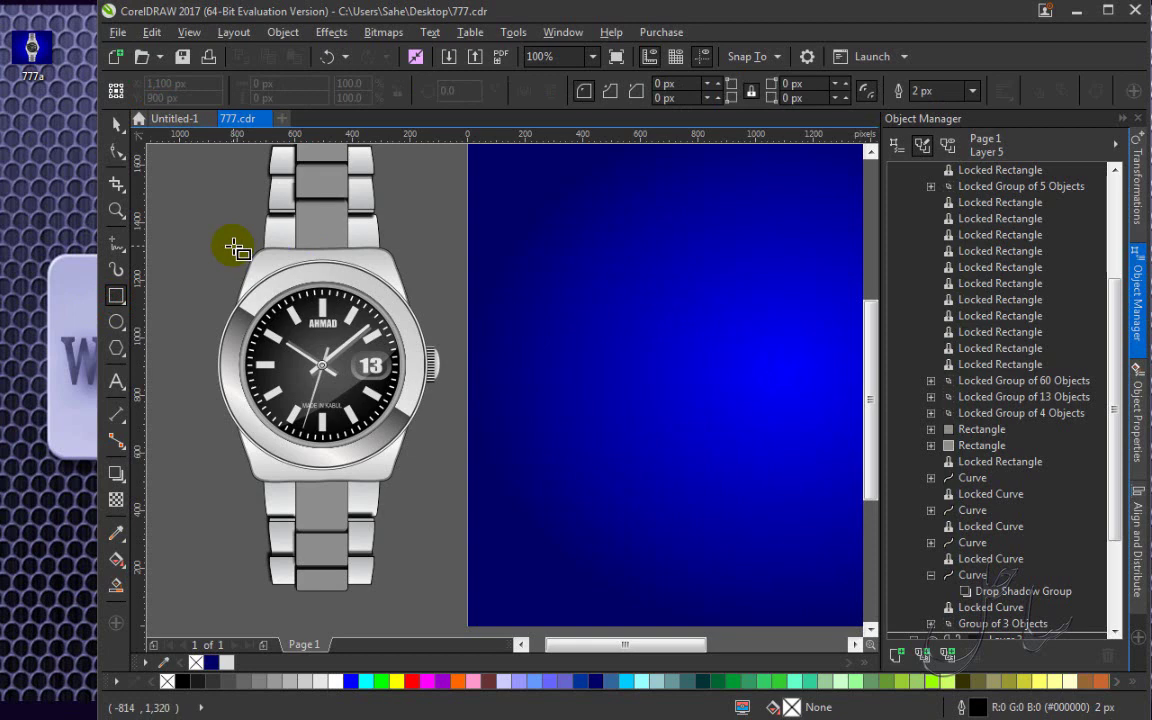
{"action": "left_click_drag", "start_coordinate": [238, 248], "coordinate": [409, 483]}
Narrow the rectangle to about 470 px from both sides to match the case's top edge, and check its alignment with the case's bottom edge.
{"action": "scroll", "coordinate": [229, 273], "scroll_direction": "up", "scroll_amount": 1}
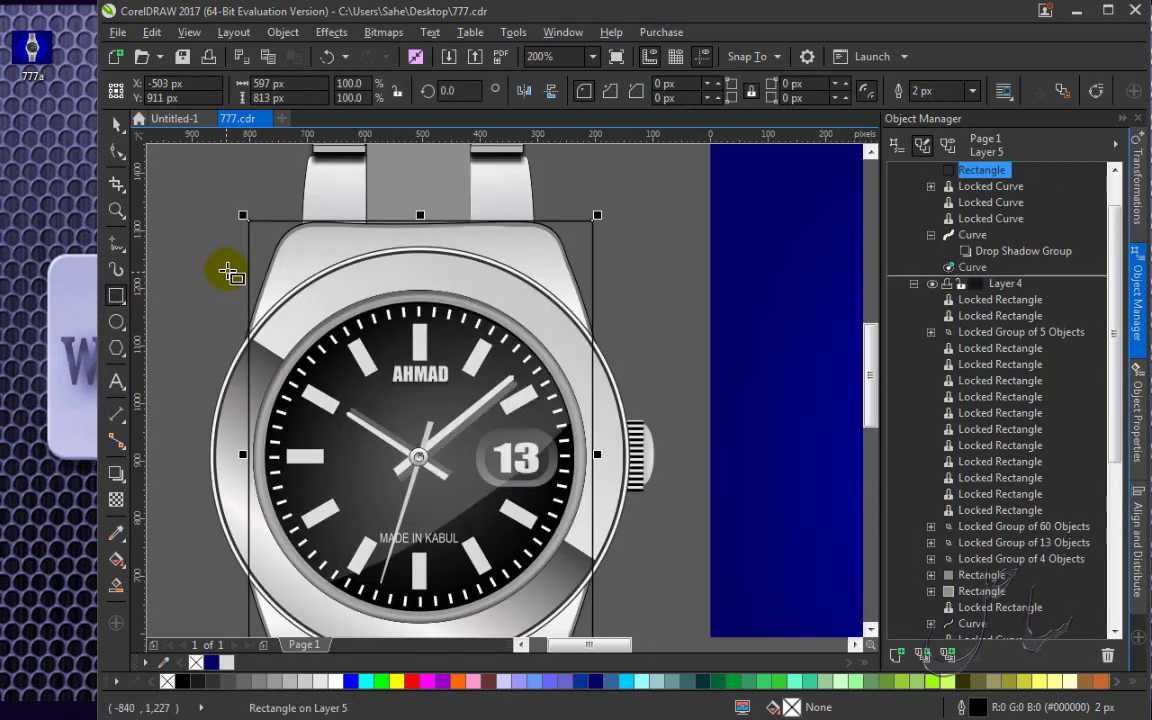
{"action": "scroll", "coordinate": [257, 228], "scroll_direction": "up", "scroll_amount": 1}
{"action": "scroll", "coordinate": [262, 312], "scroll_direction": "down", "scroll_amount": 1}
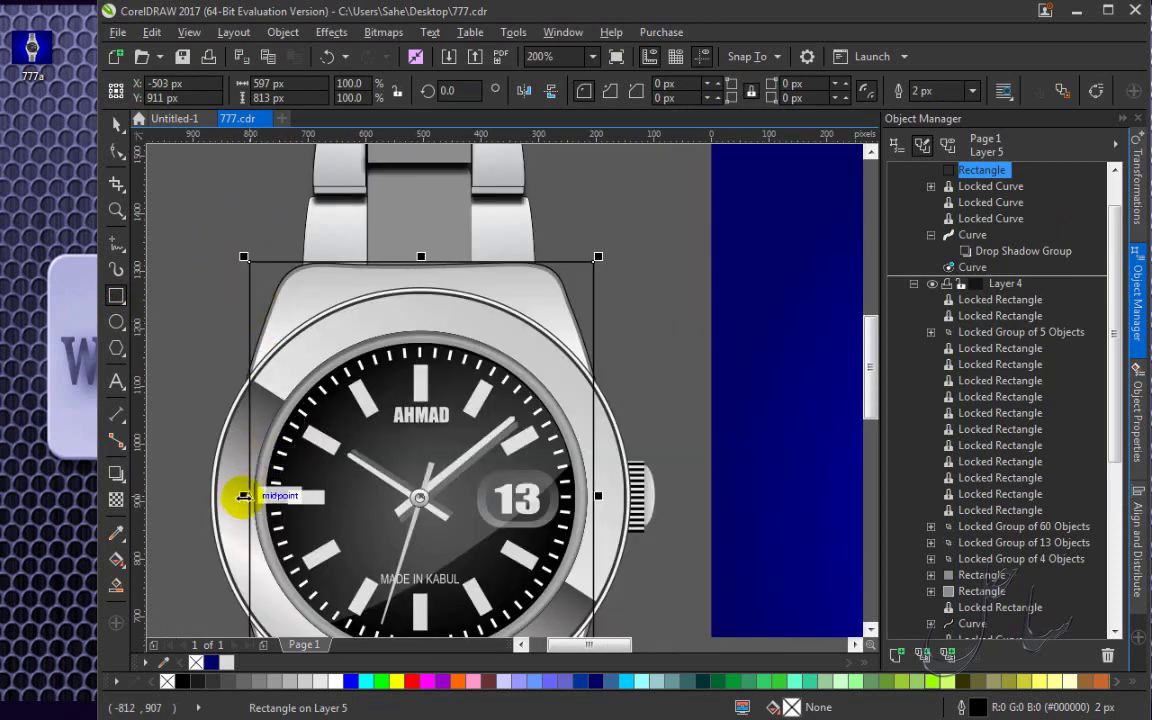
{"action": "left_click_drag", "start_coordinate": [243, 496], "coordinate": [282, 497]}
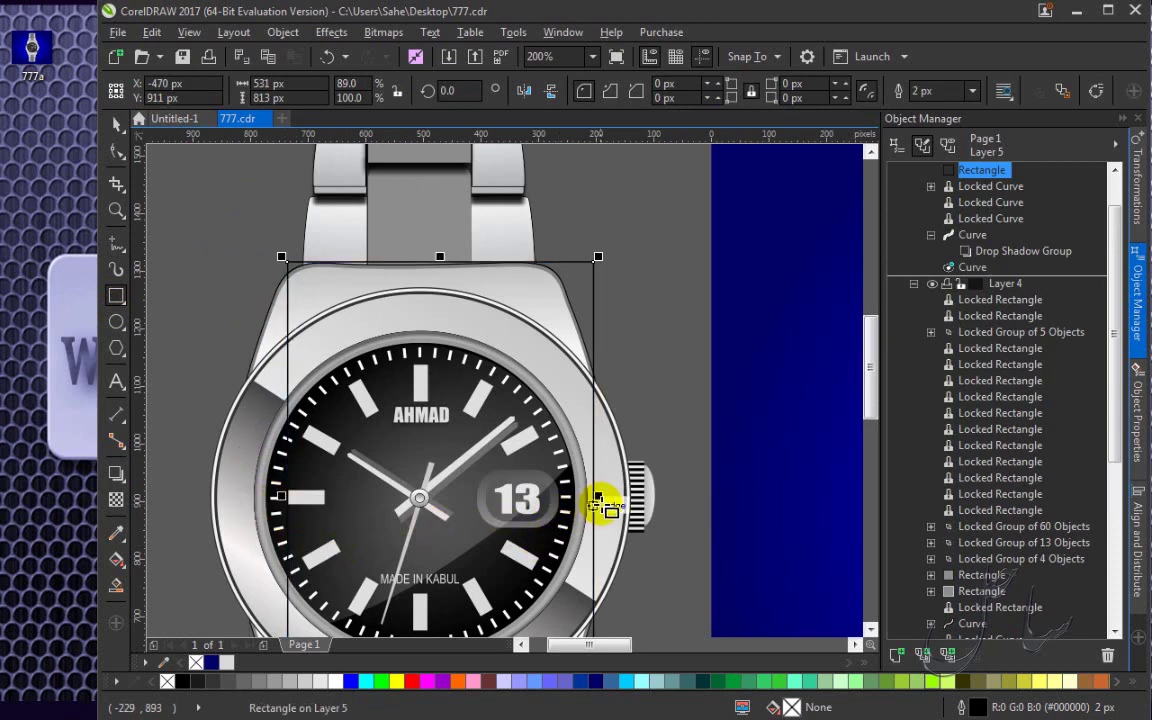
{"action": "left_click_drag", "start_coordinate": [597, 497], "coordinate": [561, 500]}
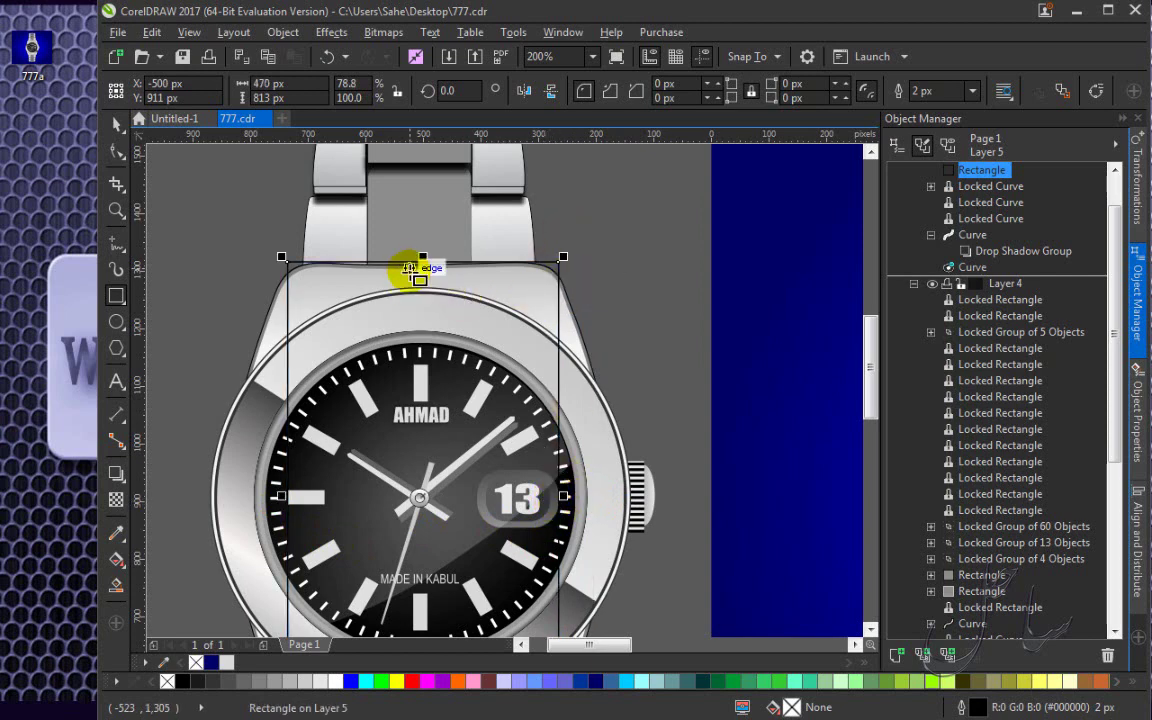
{"action": "scroll", "coordinate": [411, 268], "scroll_direction": "up", "scroll_amount": 2}
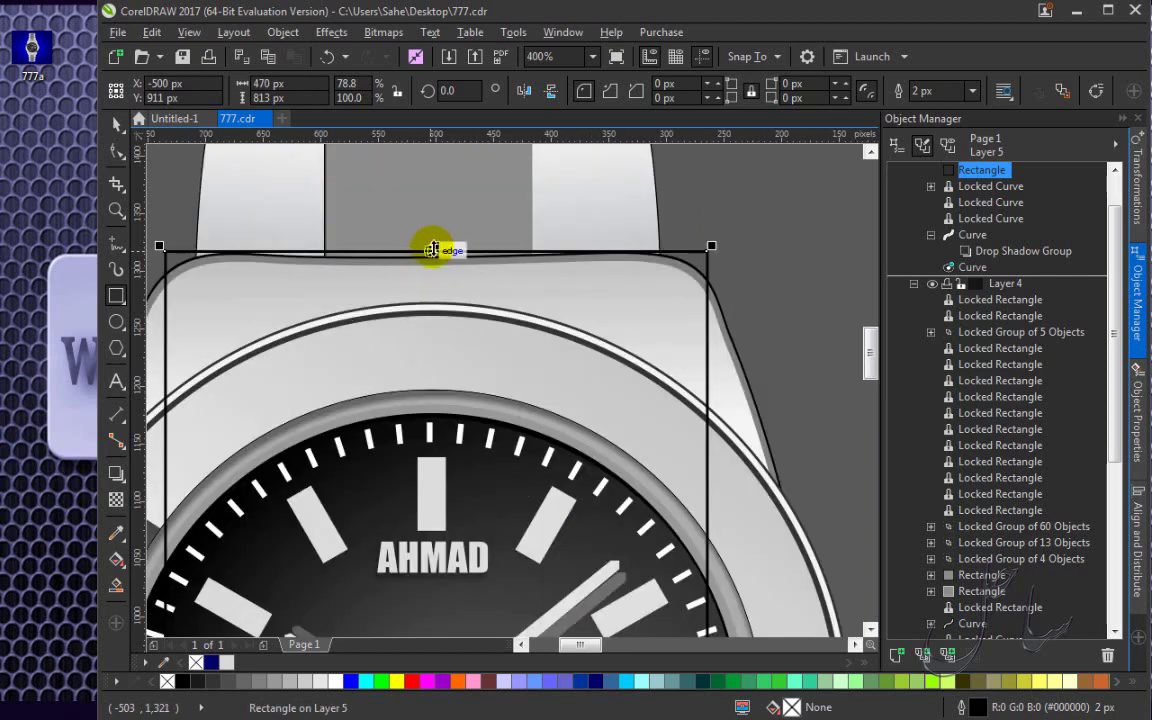
{"action": "scroll", "coordinate": [435, 350], "scroll_direction": "down", "scroll_amount": 4}
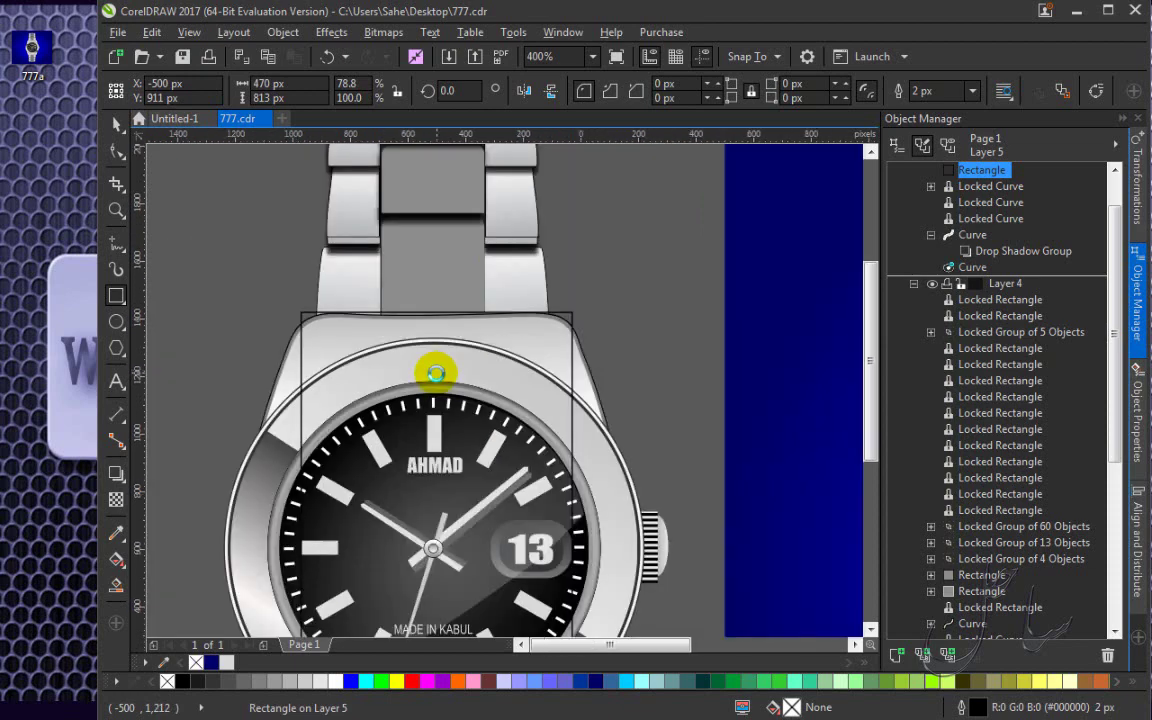
{"action": "scroll", "coordinate": [430, 505], "scroll_direction": "up", "scroll_amount": 4}
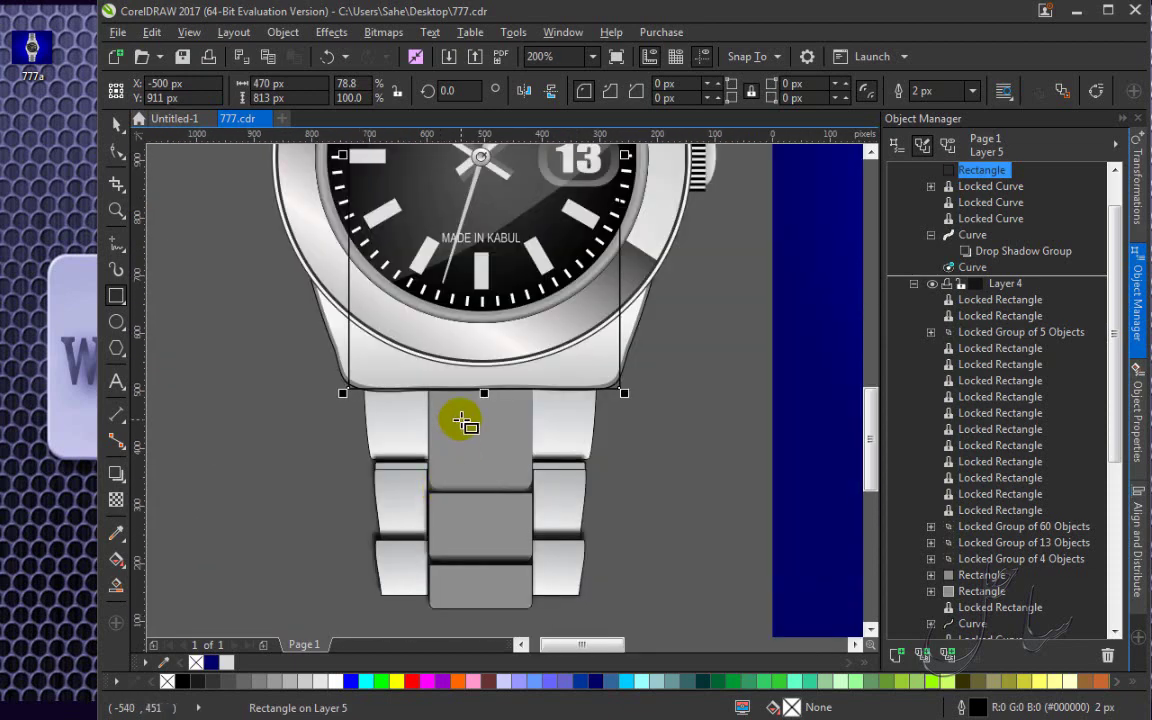
{"action": "scroll", "coordinate": [458, 470], "scroll_direction": "up", "scroll_amount": 2}
{"action": "scroll", "coordinate": [460, 420], "scroll_direction": "down", "scroll_amount": 1}
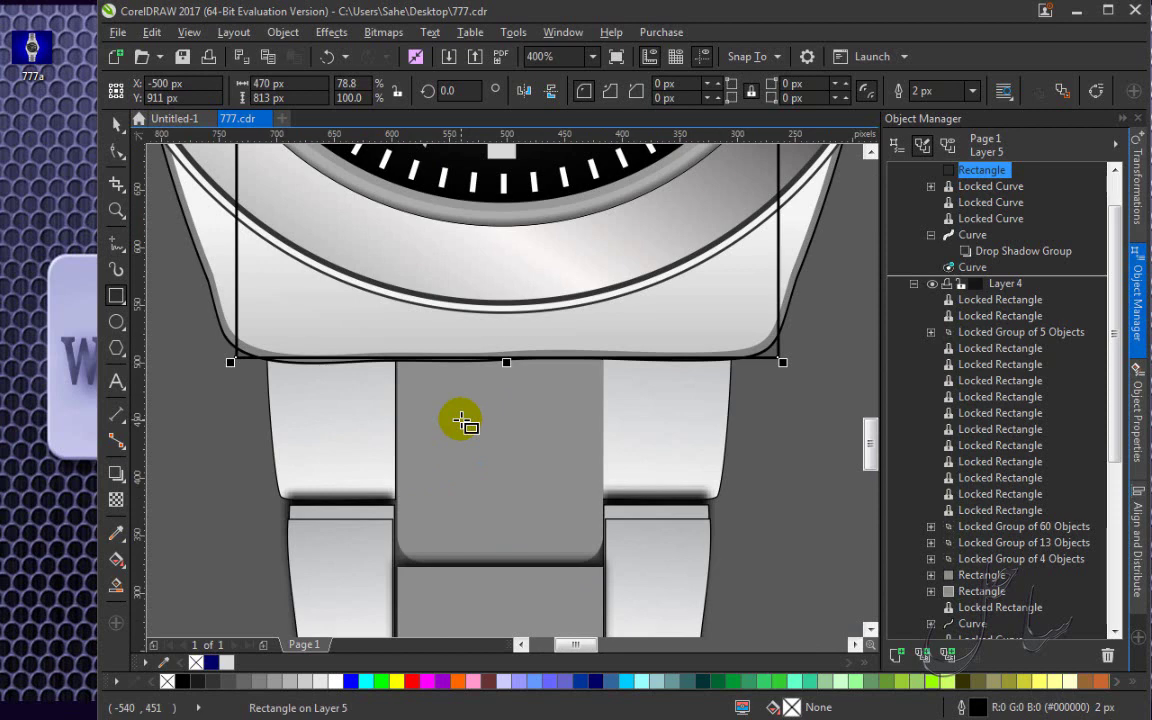
{"action": "scroll", "coordinate": [460, 420], "scroll_direction": "down", "scroll_amount": 2}
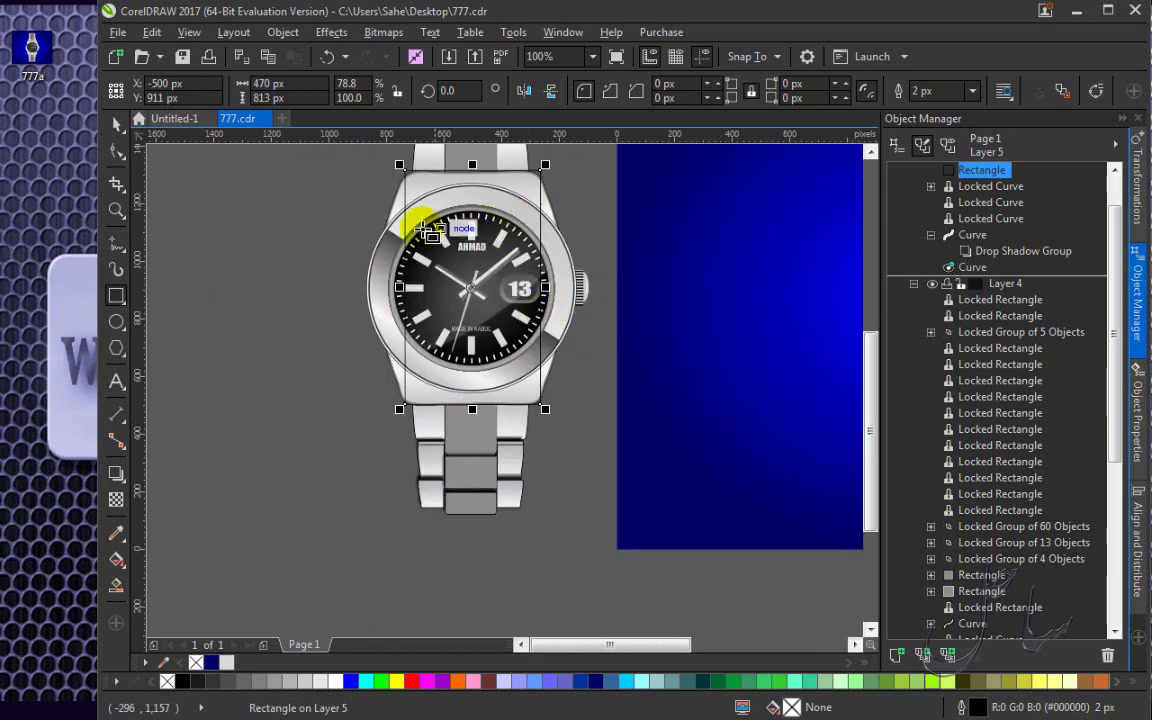
Convert the rectangle over the watch case to curves for editing with the Shape tool.
{"action": "left_click", "coordinate": [114, 150]}
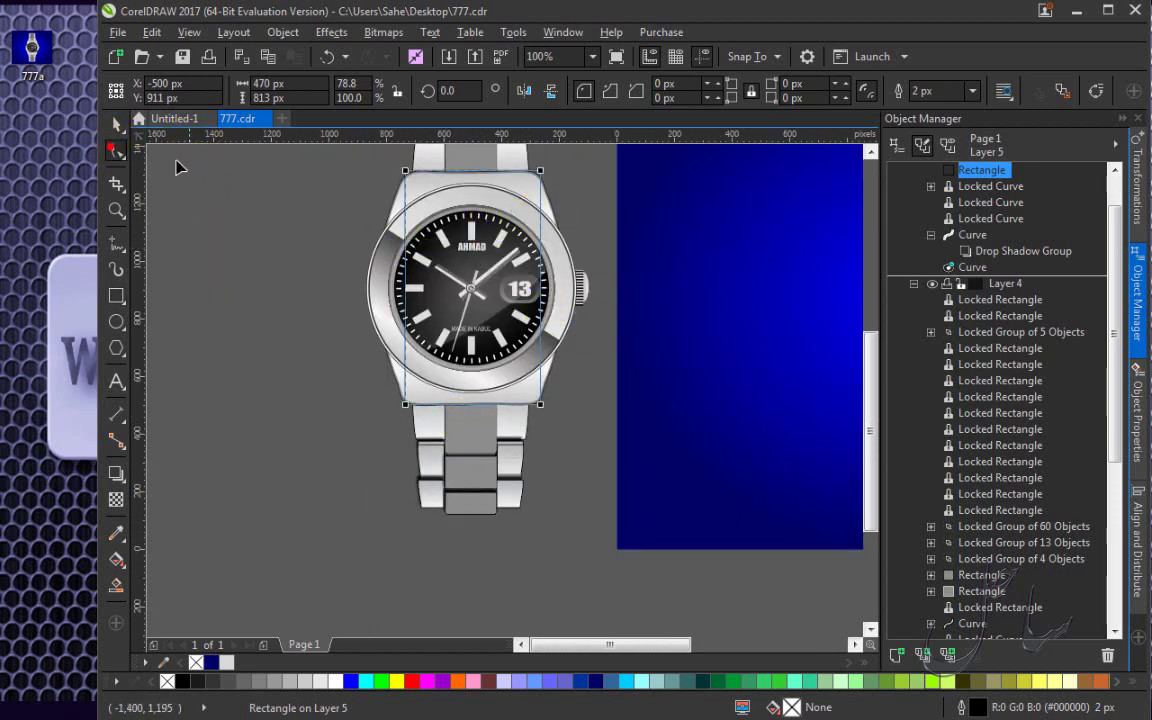
{"action": "left_click", "coordinate": [116, 123]}
{"action": "left_click", "coordinate": [116, 150]}
{"action": "right_click", "coordinate": [471, 279]}
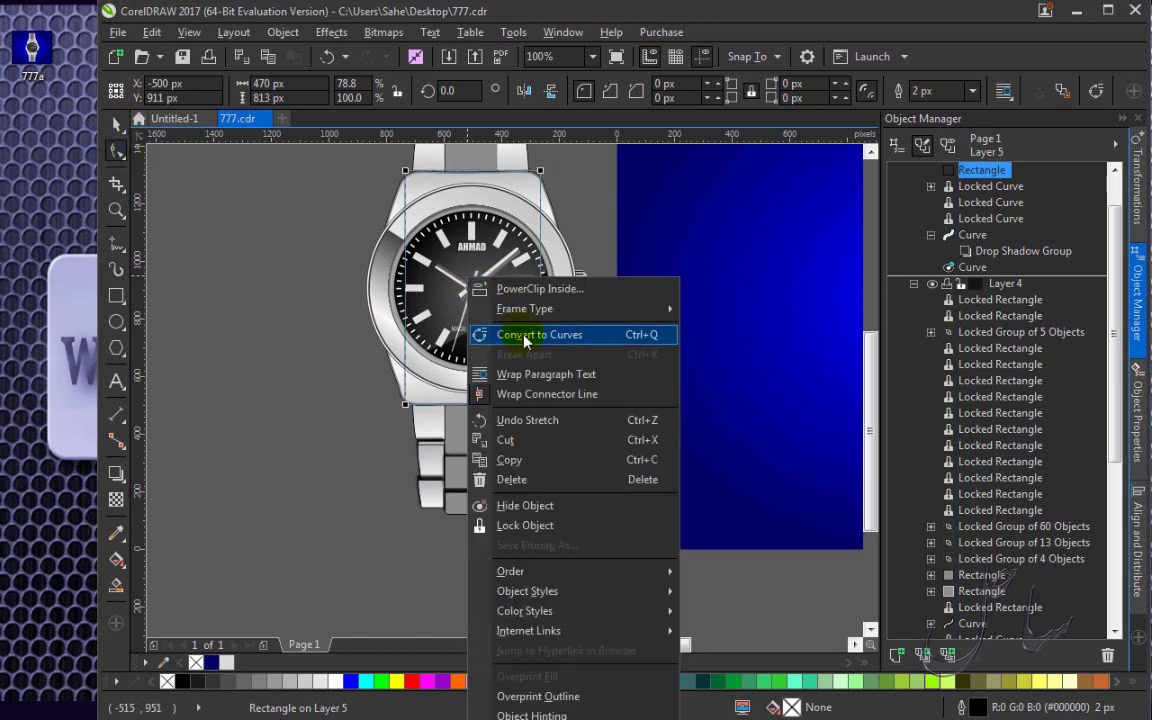
{"action": "left_click", "coordinate": [495, 329]}
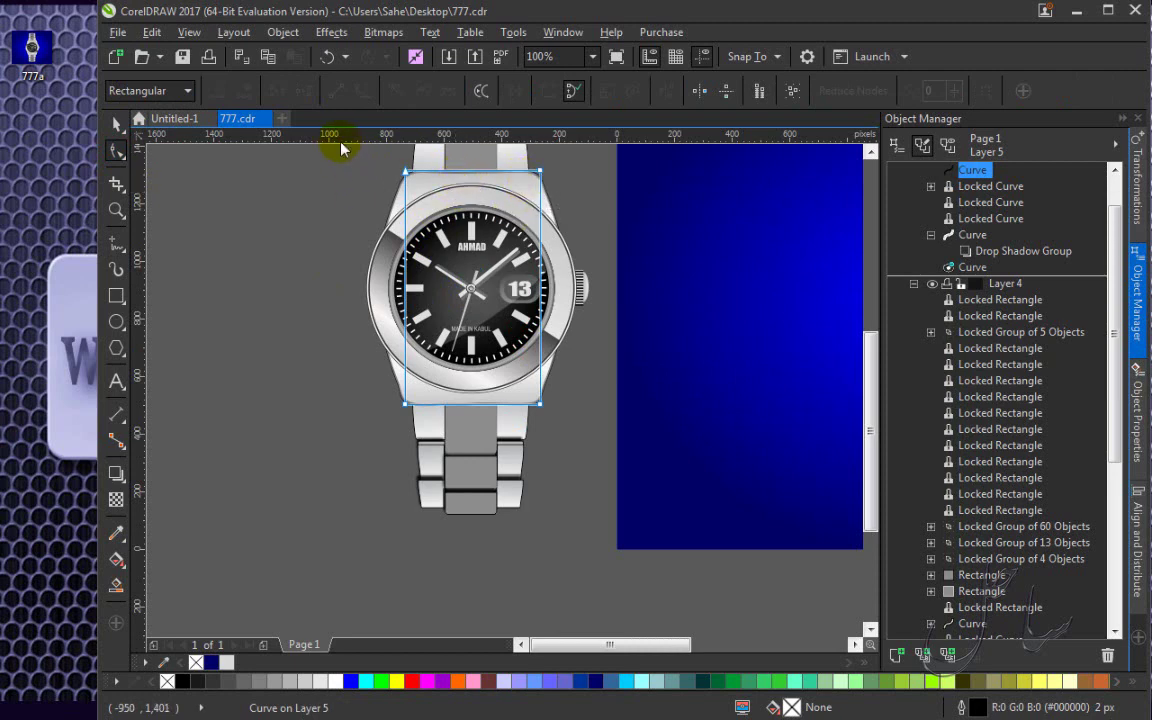
Select all four nodes of the case outline and convert its straight segments to curves.
{"action": "left_click_drag", "start_coordinate": [337, 148], "coordinate": [586, 433]}
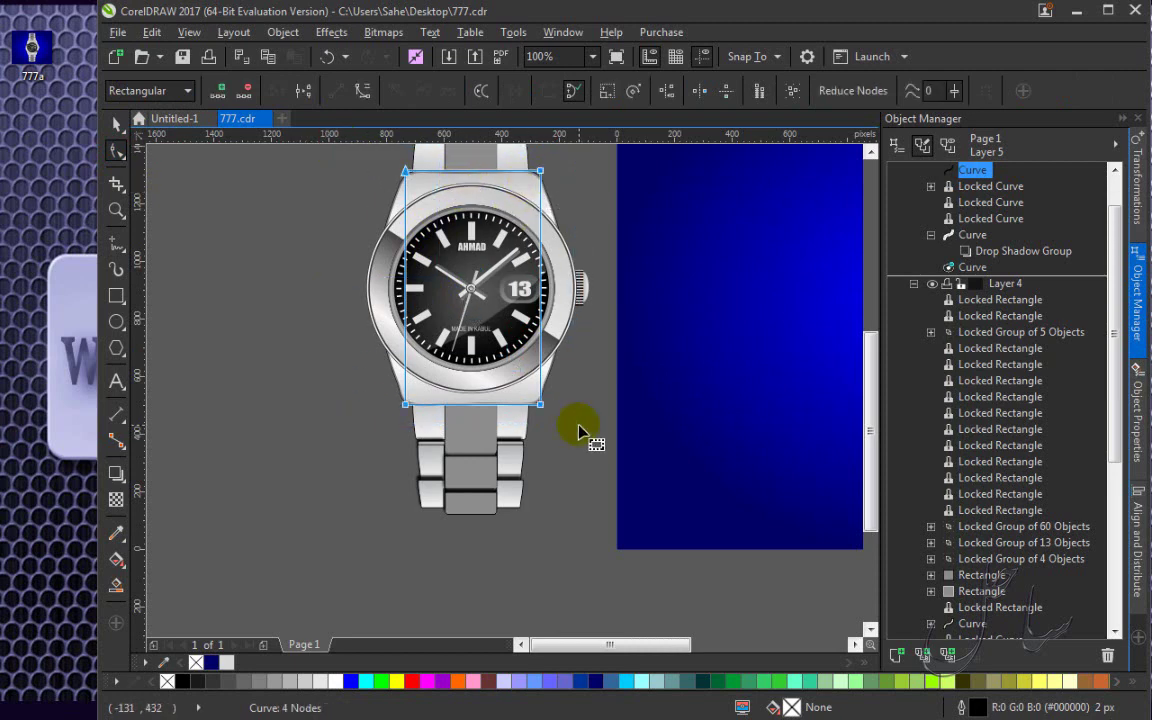
{"action": "left_click", "coordinate": [354, 188]}
{"action": "left_click_drag", "start_coordinate": [357, 149], "coordinate": [580, 425]}
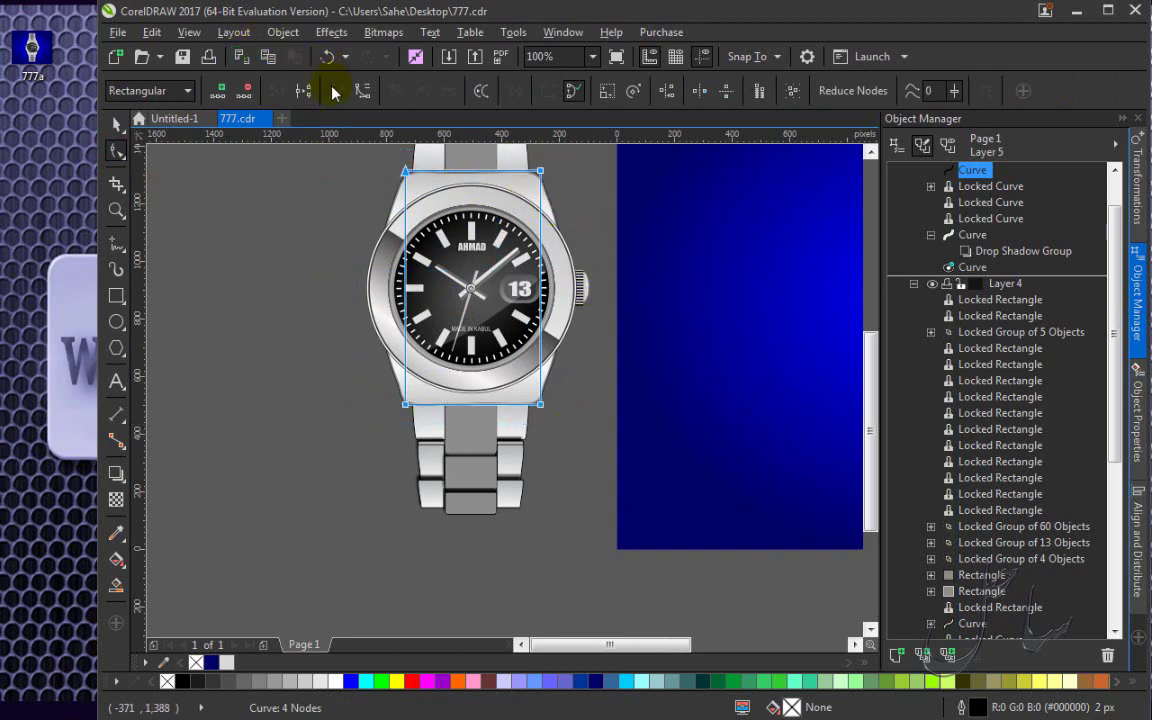
{"action": "right_click", "coordinate": [460, 258]}
{"action": "left_click", "coordinate": [506, 330]}
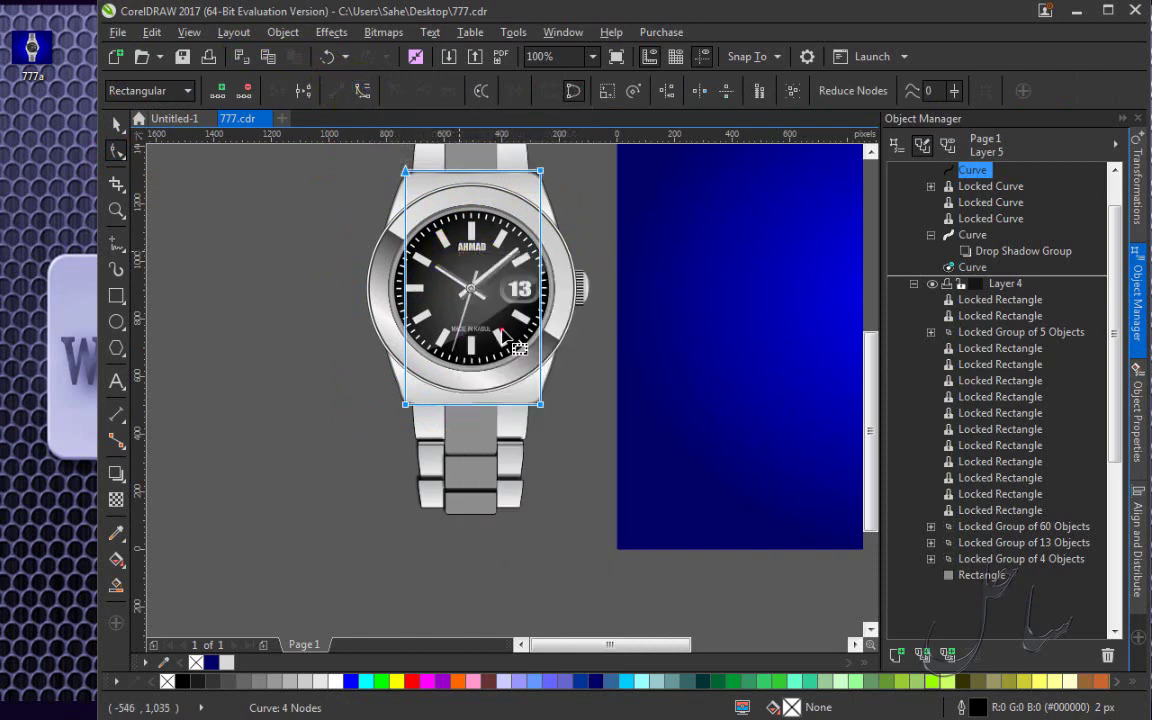
Bend the left side of the case outline outward to follow the left contour of the watch case.
{"action": "scroll", "coordinate": [368, 258], "scroll_direction": "up", "scroll_amount": 1}
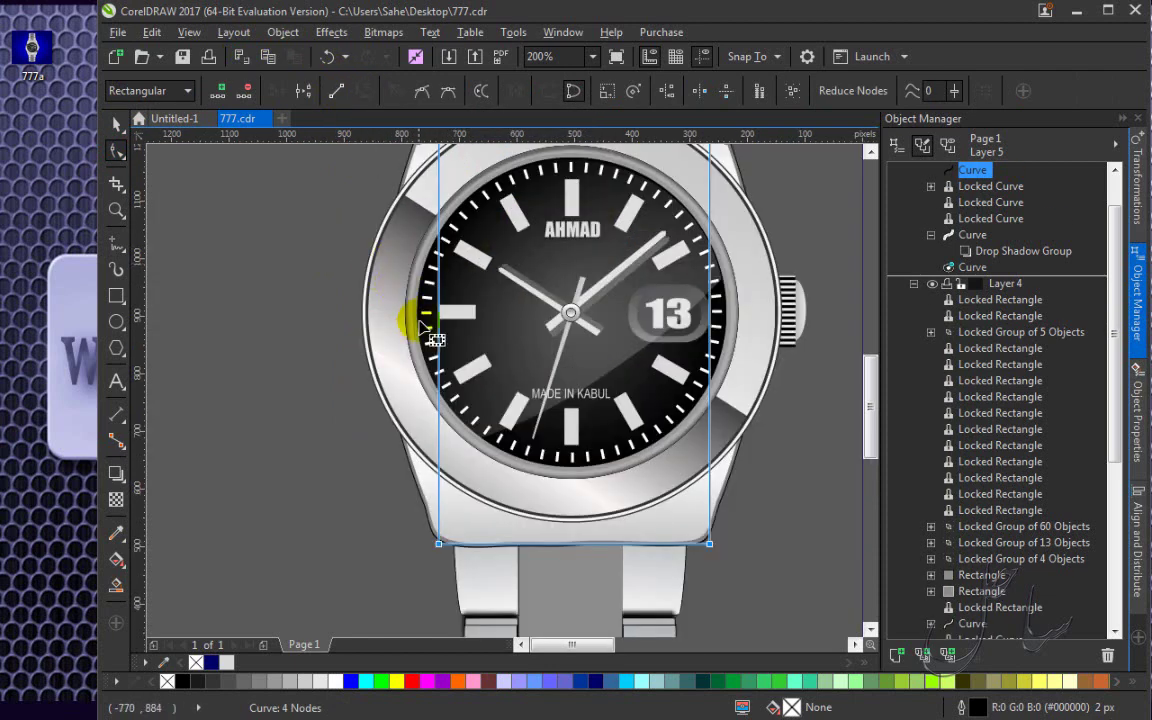
{"action": "scroll", "coordinate": [426, 330], "scroll_direction": "down", "scroll_amount": 1}
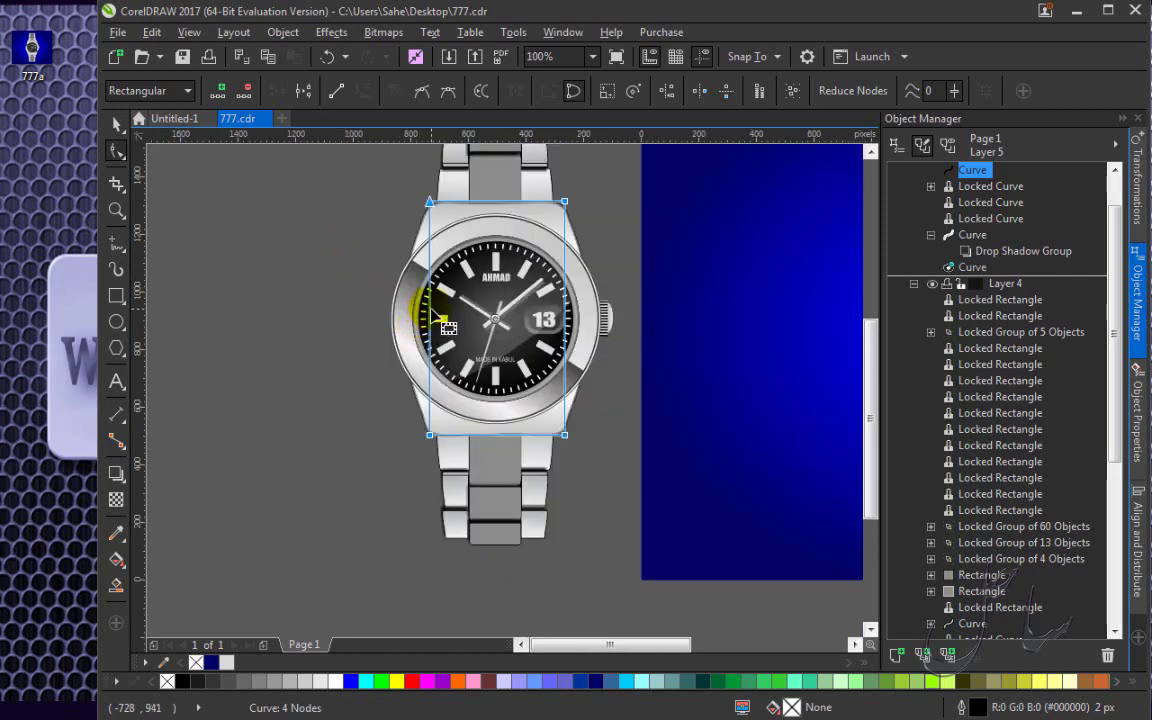
{"action": "left_click", "coordinate": [441, 323]}
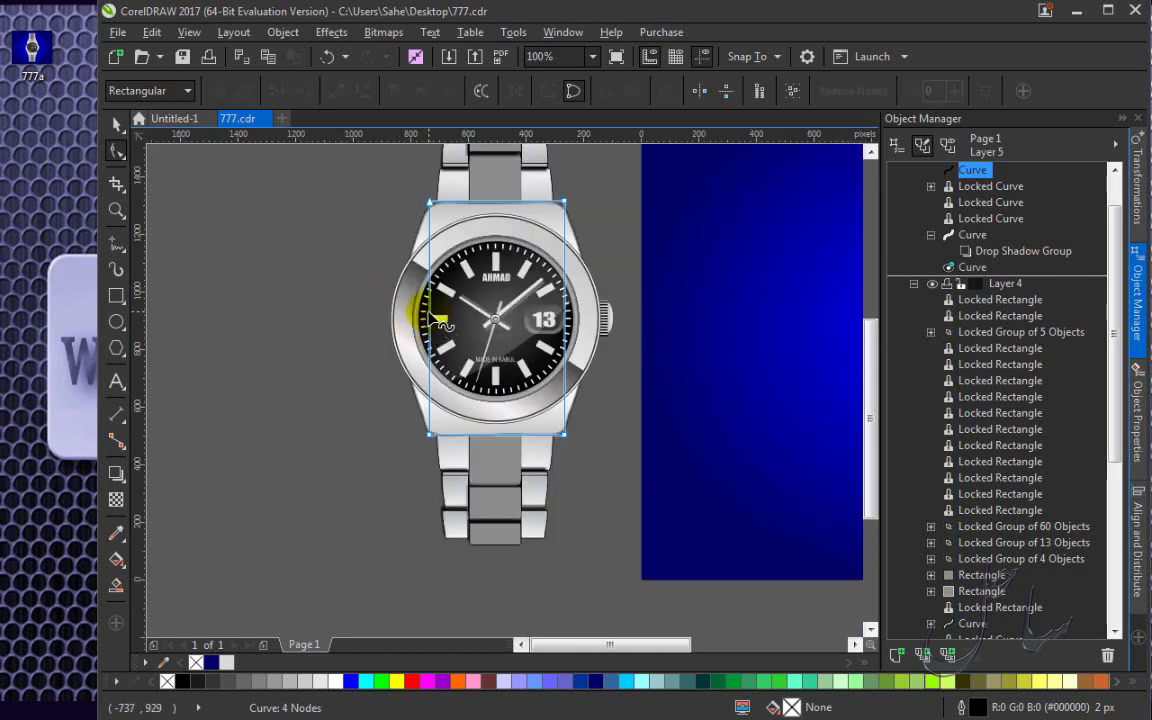
{"action": "left_click", "coordinate": [432, 315]}
{"action": "left_click_drag", "start_coordinate": [436, 318], "coordinate": [403, 318]}
{"action": "scroll", "coordinate": [403, 318], "scroll_direction": "up", "scroll_amount": 4}
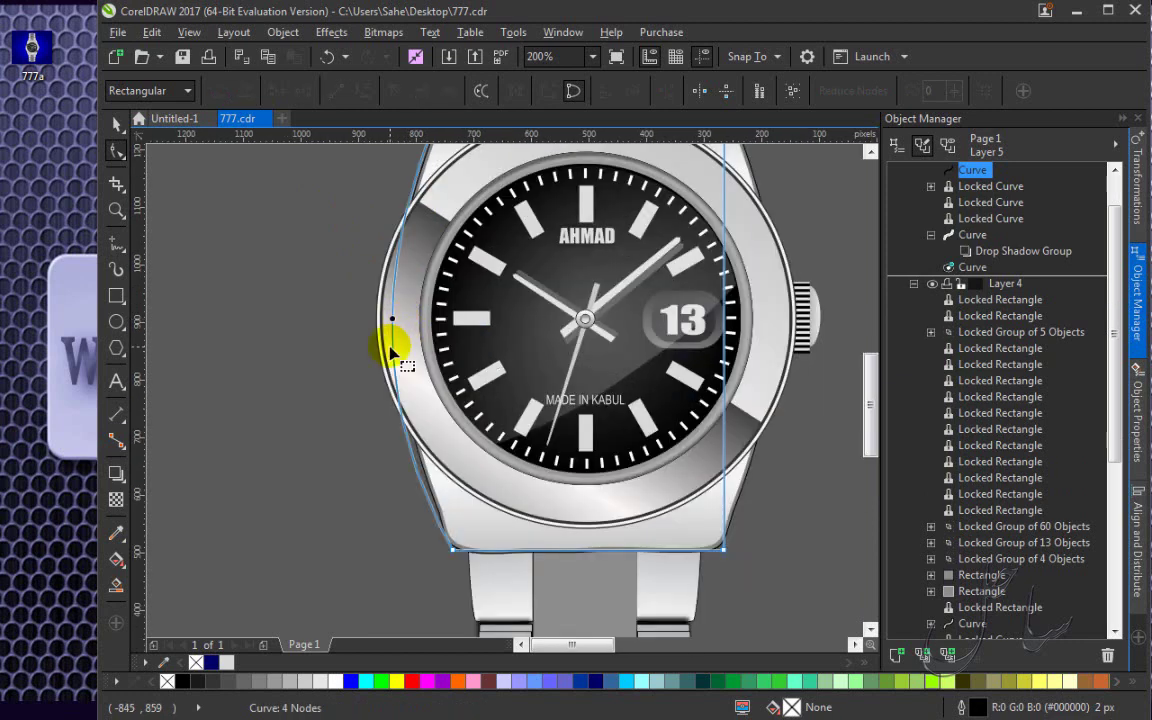
Refine the bulge of the case outline's left side so it follows the watch case's left contour more closely.
{"action": "mouse_move", "coordinate": [396, 289]}
{"action": "left_mouse_down"}
{"action": "mouse_move", "coordinate": [368, 272]}
{"action": "mouse_move", "coordinate": [413, 297]}
{"action": "left_mouse_up"}
{"action": "left_click", "coordinate": [398, 532]}
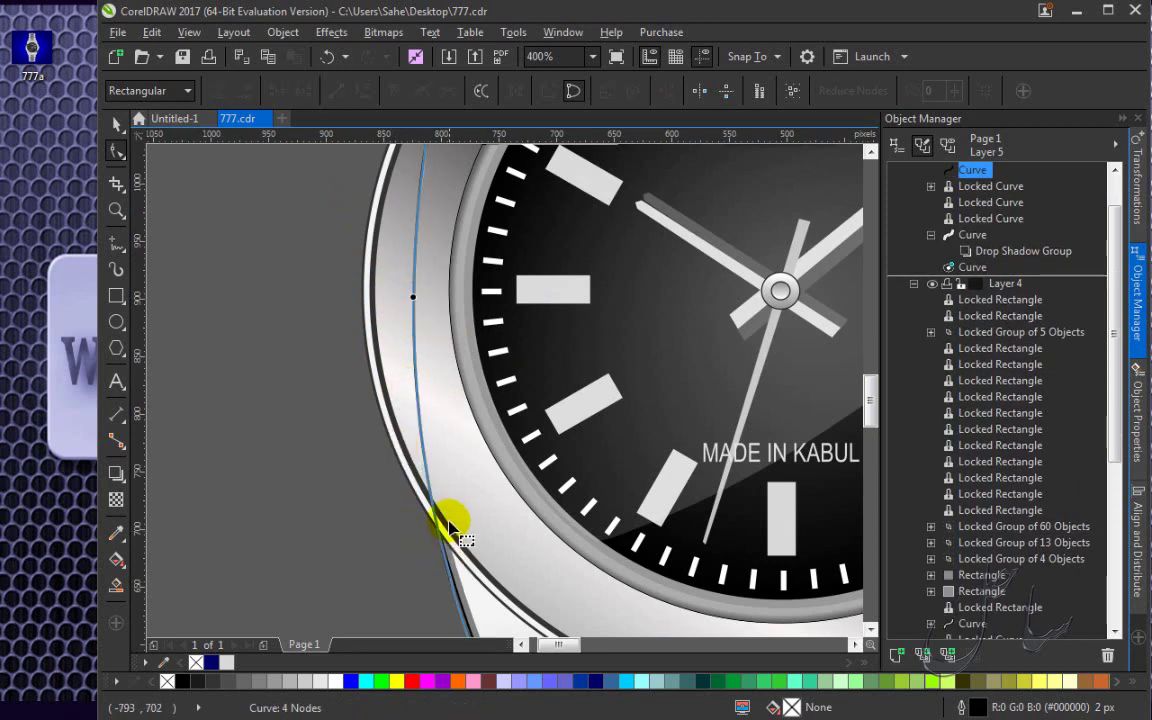
{"action": "scroll", "coordinate": [450, 523], "scroll_direction": "down", "scroll_amount": 2}
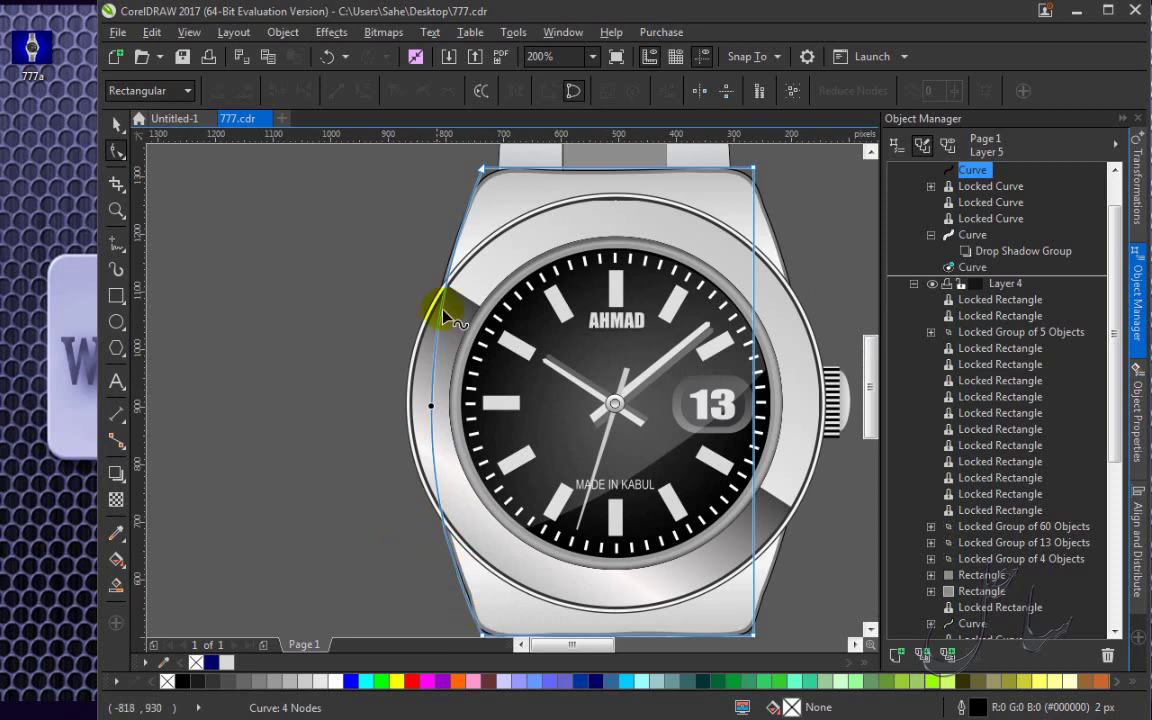
{"action": "scroll", "coordinate": [430, 405], "scroll_direction": "up", "scroll_amount": 2}
{"action": "left_click", "coordinate": [430, 405]}
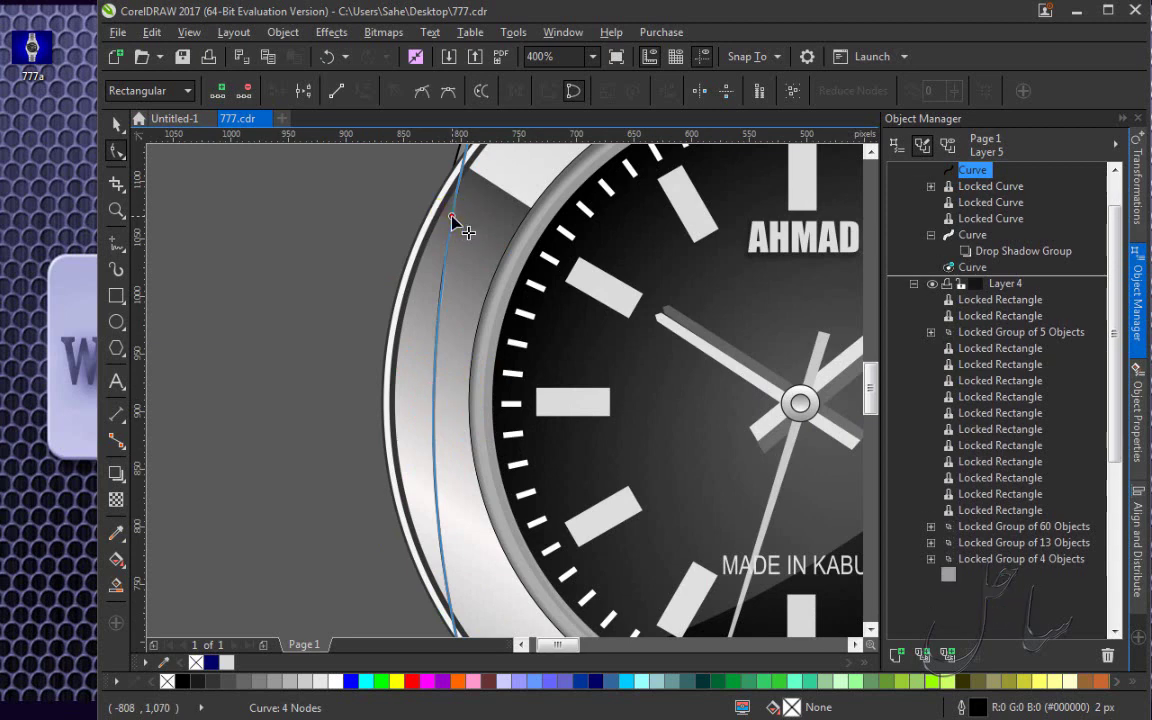
{"action": "left_click_drag", "start_coordinate": [451, 216], "coordinate": [444, 220]}
{"action": "scroll", "coordinate": [445, 329], "scroll_direction": "down", "scroll_amount": 4}
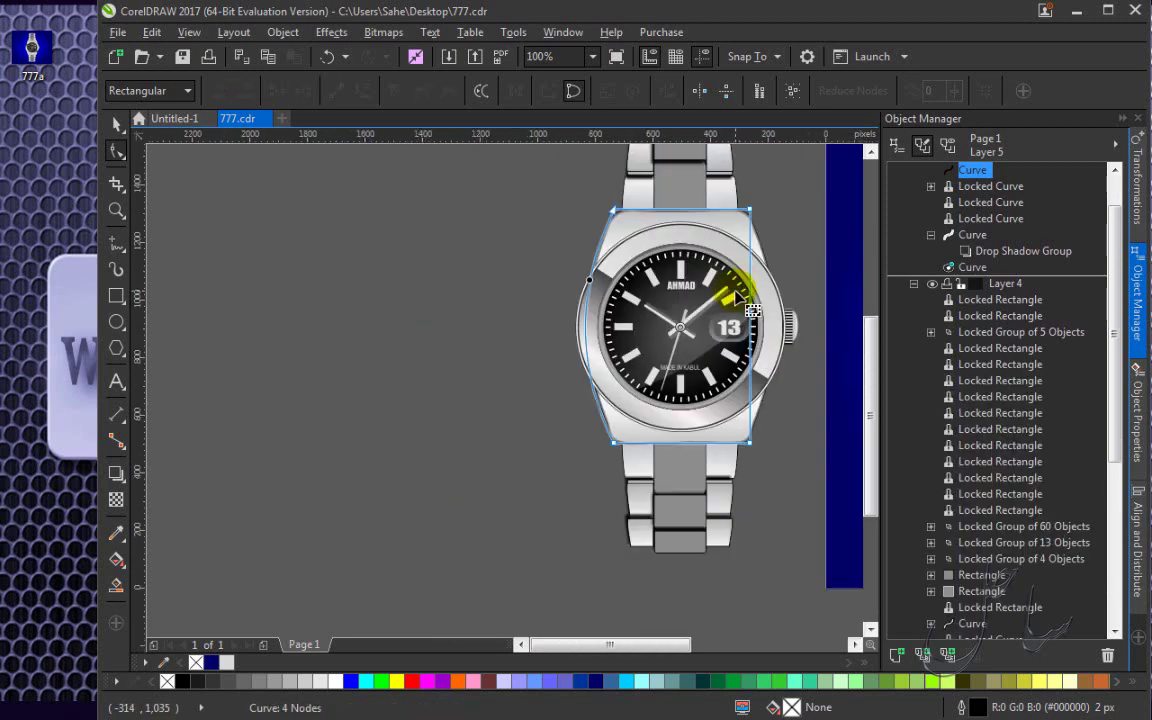
Bend the right side of the case outline outward to follow the right contour of the watch case.
{"action": "scroll", "coordinate": [835, 282], "scroll_direction": "up", "scroll_amount": 1}
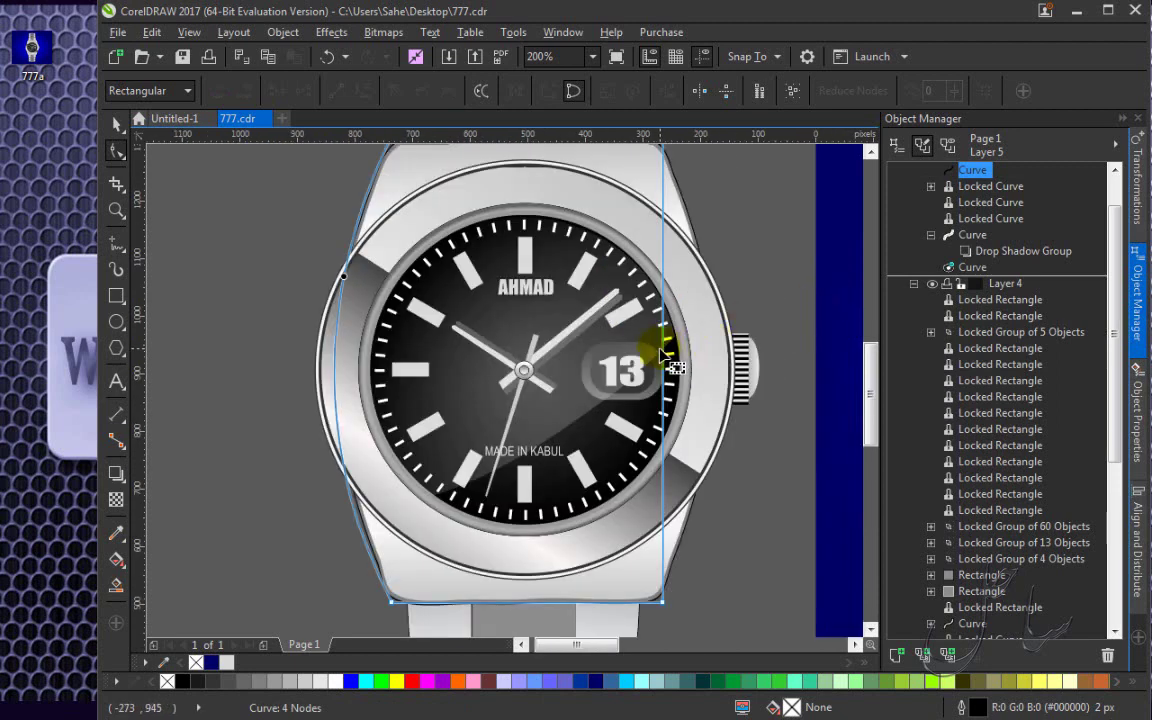
{"action": "left_click_drag", "start_coordinate": [678, 366], "coordinate": [710, 359]}
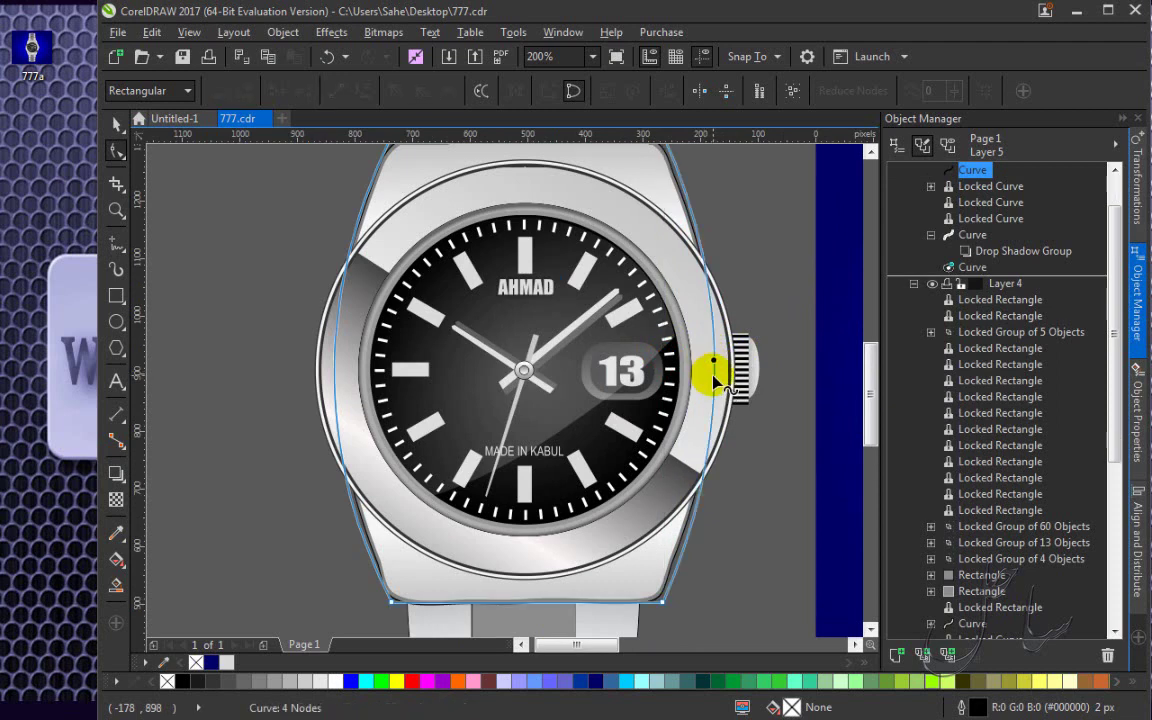
{"action": "scroll", "coordinate": [710, 358], "scroll_direction": "up", "scroll_amount": 1}
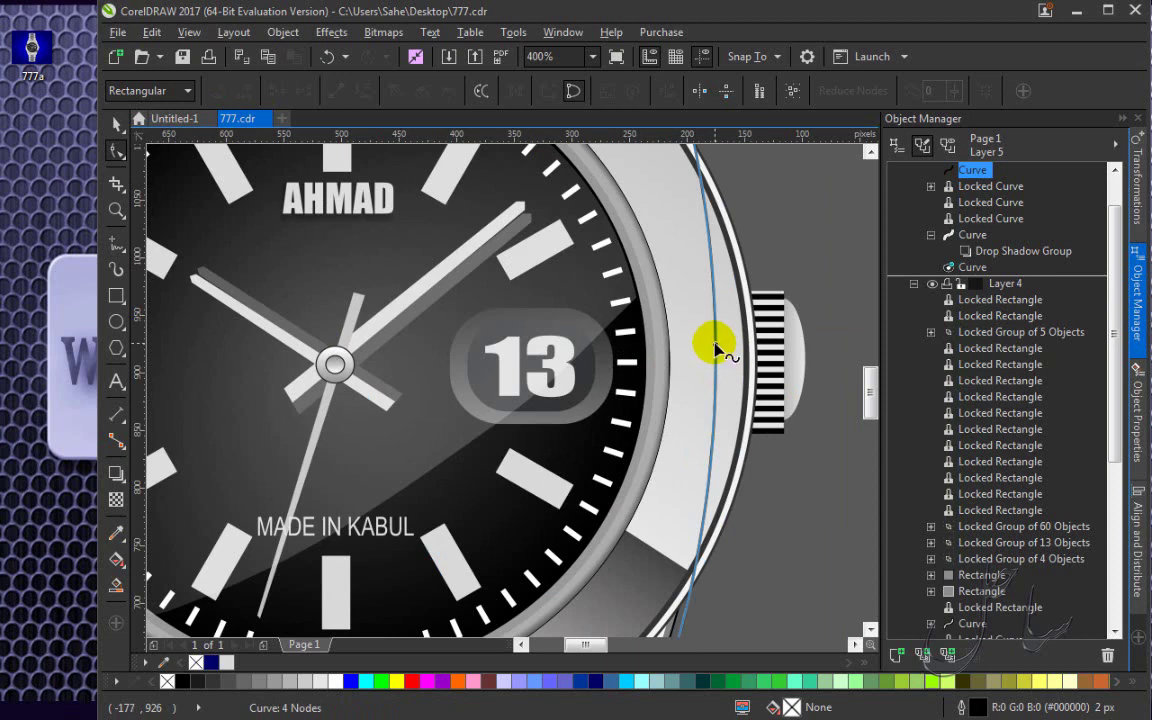
{"action": "left_click_drag", "start_coordinate": [714, 346], "coordinate": [704, 346]}
{"action": "scroll", "coordinate": [660, 336], "scroll_direction": "down", "scroll_amount": 2}
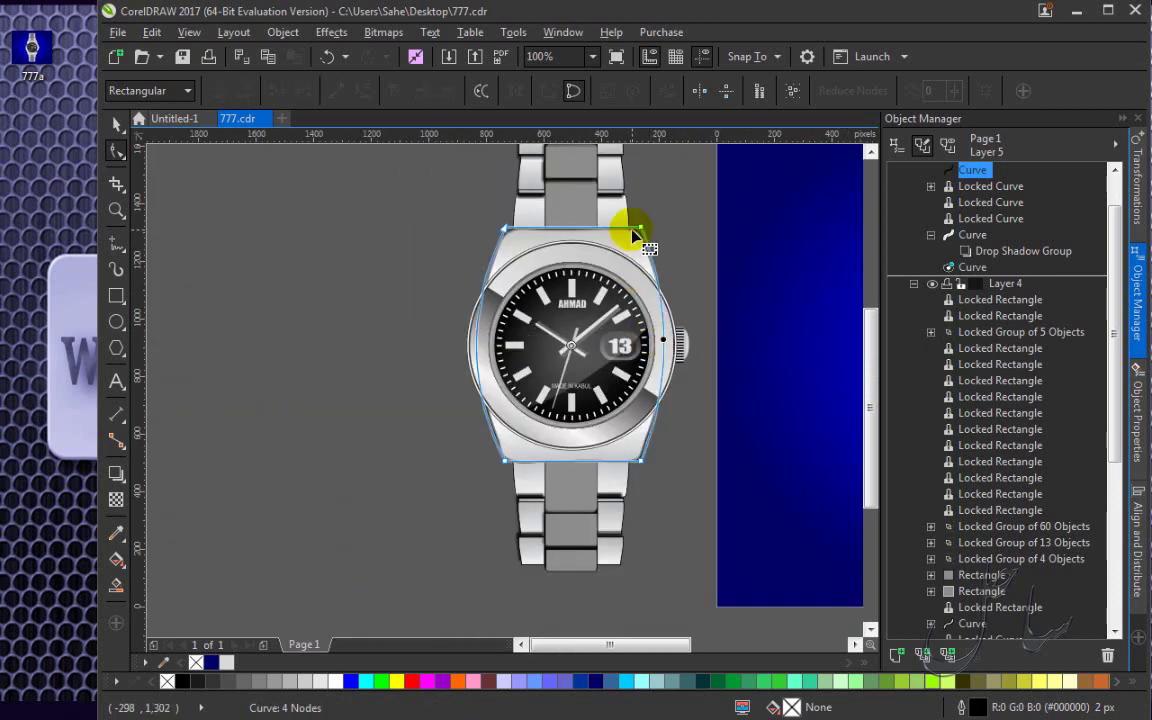
Add a node on each side of the case outline's upper-right corner, one on the right side and one on the top edge.
{"action": "scroll", "coordinate": [633, 235], "scroll_direction": "up", "scroll_amount": 3}
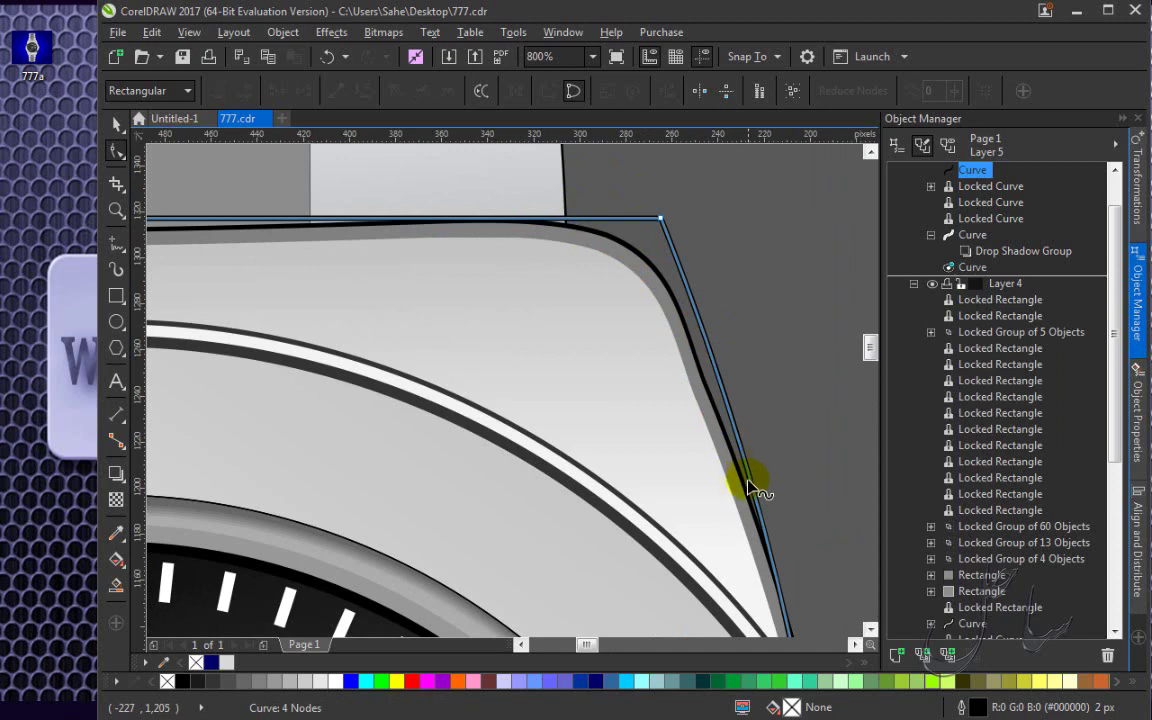
{"action": "left_click", "coordinate": [757, 507]}
{"action": "double_click", "coordinate": [757, 506]}
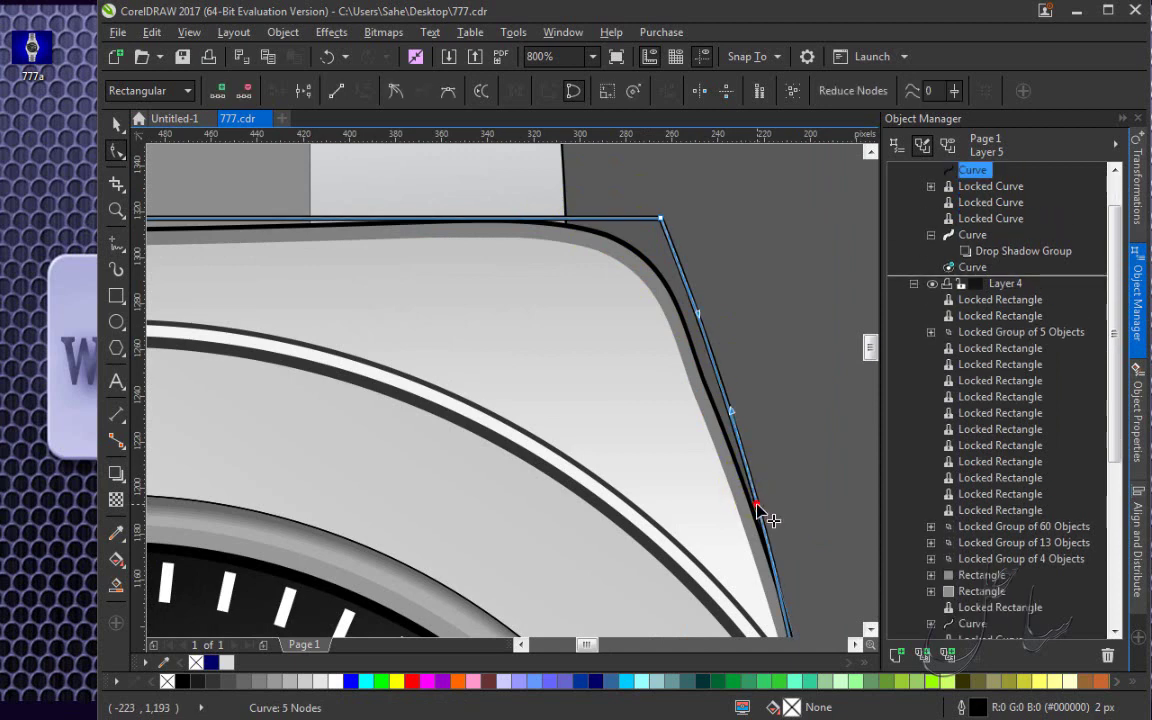
{"action": "double_click", "coordinate": [537, 219]}
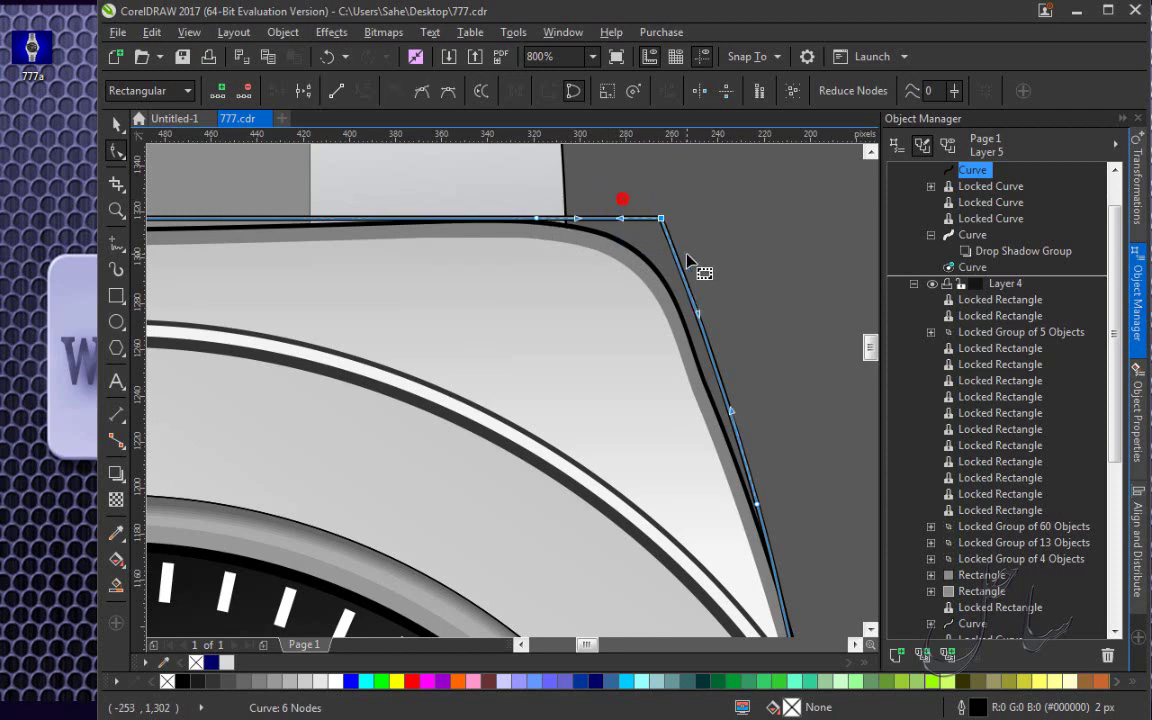
Pull the upper-right corner node inward, then reshape the side segment below it and nudge its lower node onto the case contour.
{"action": "left_click_drag", "start_coordinate": [661, 218], "coordinate": [589, 239]}
{"action": "left_click", "coordinate": [652, 253]}
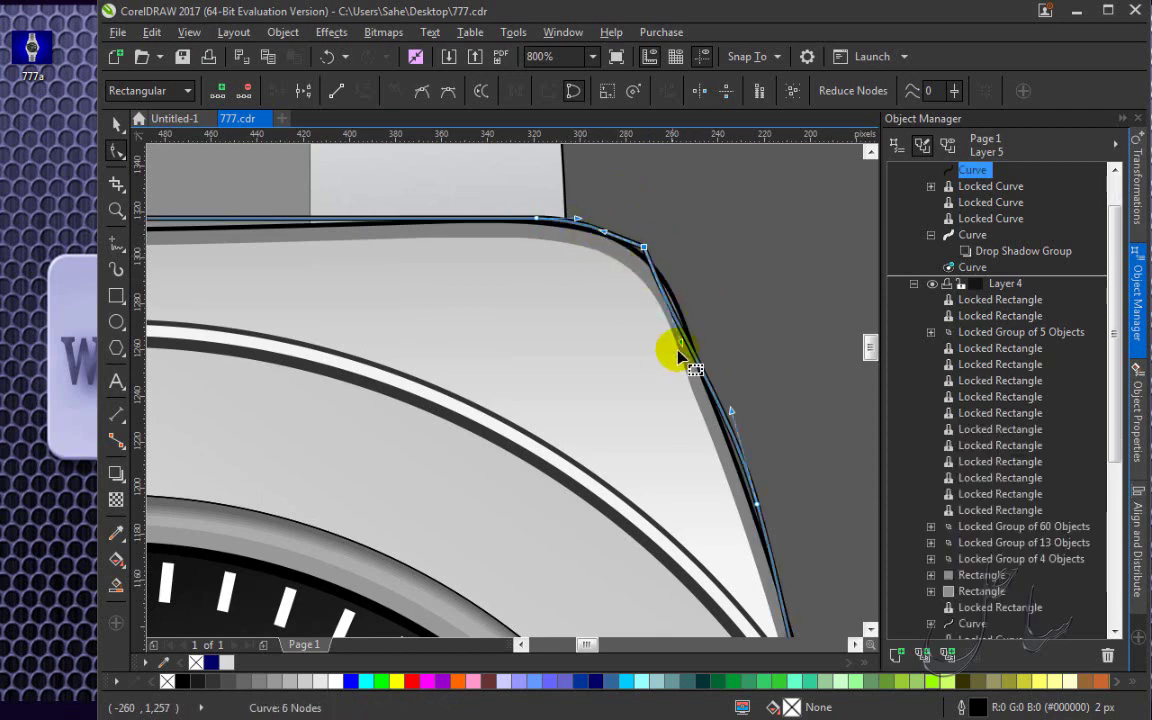
{"action": "left_click_drag", "start_coordinate": [683, 348], "coordinate": [692, 322]}
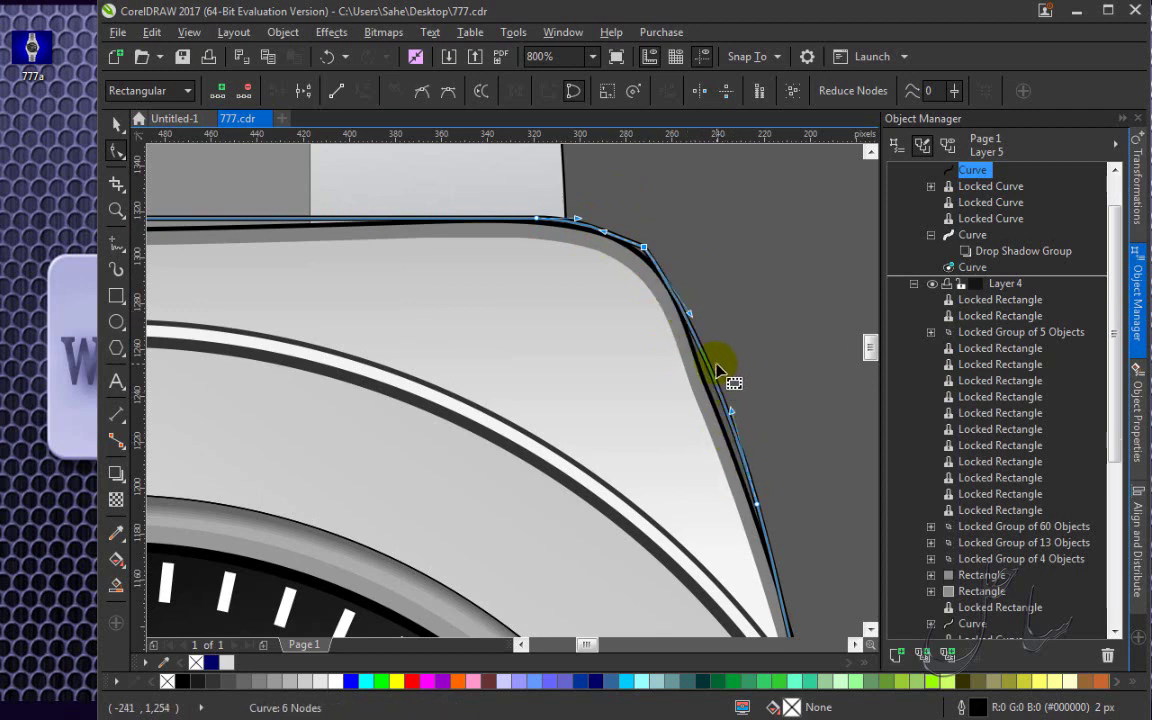
{"action": "left_click", "coordinate": [758, 506]}
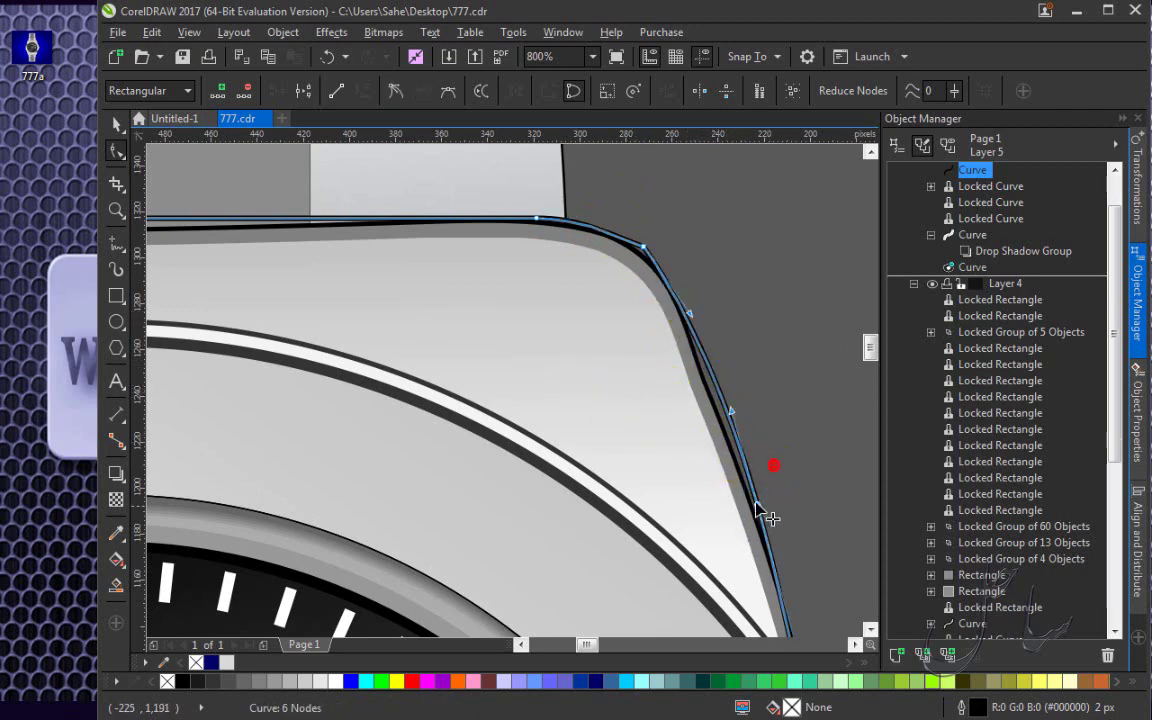
{"action": "left_click_drag", "start_coordinate": [757, 507], "coordinate": [753, 507]}
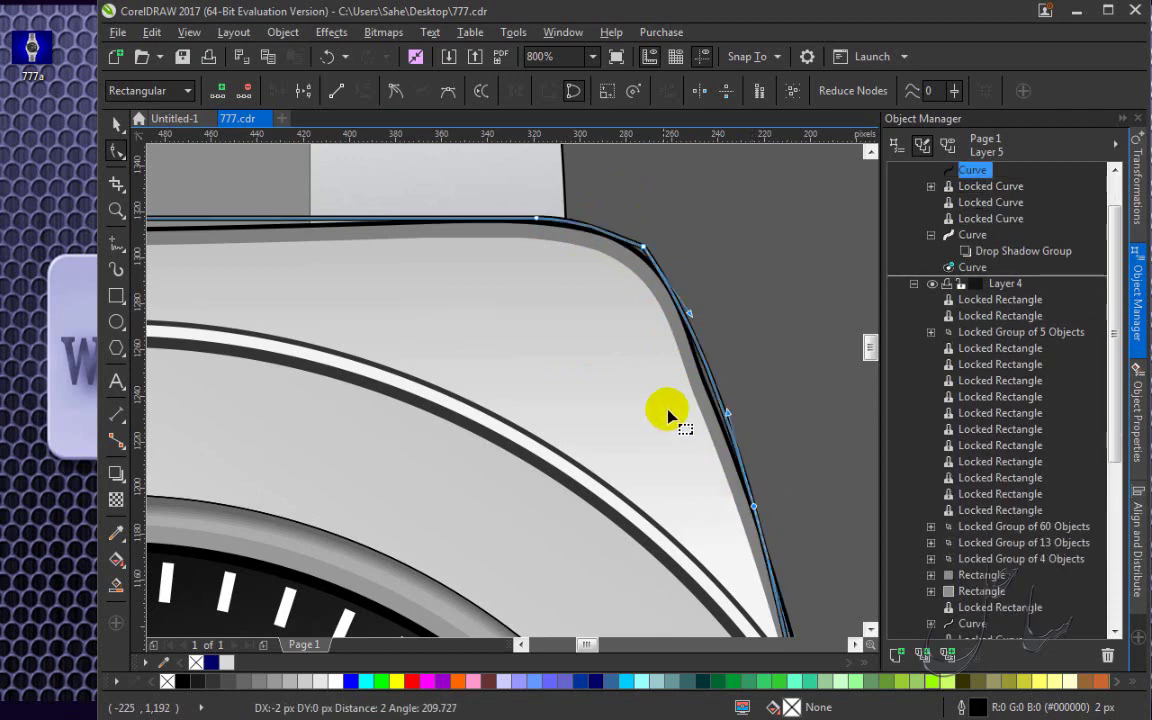
Move the upper-right corner node further onto the case contour and adjust its lower handle to round the curve.
{"action": "scroll", "coordinate": [640, 390], "scroll_direction": "down", "scroll_amount": 2}
{"action": "scroll", "coordinate": [625, 373], "scroll_direction": "up", "scroll_amount": 3}
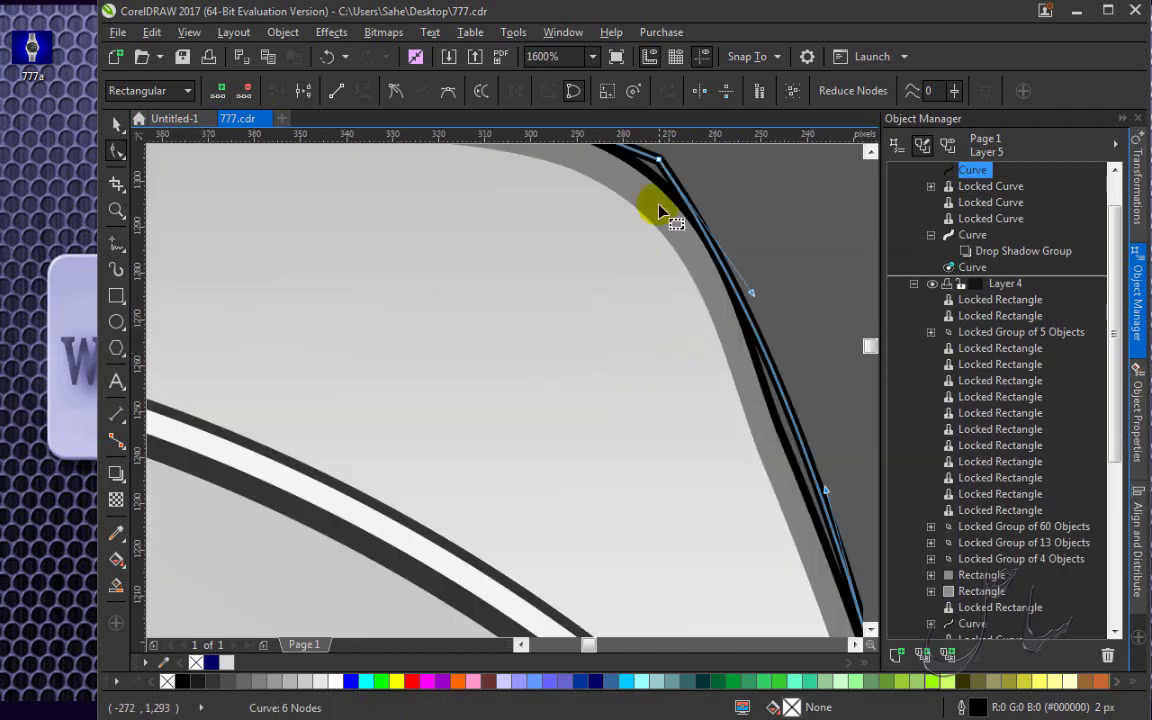
{"action": "scroll", "coordinate": [650, 210], "scroll_direction": "down", "scroll_amount": 2}
{"action": "scroll", "coordinate": [650, 170], "scroll_direction": "up", "scroll_amount": 3}
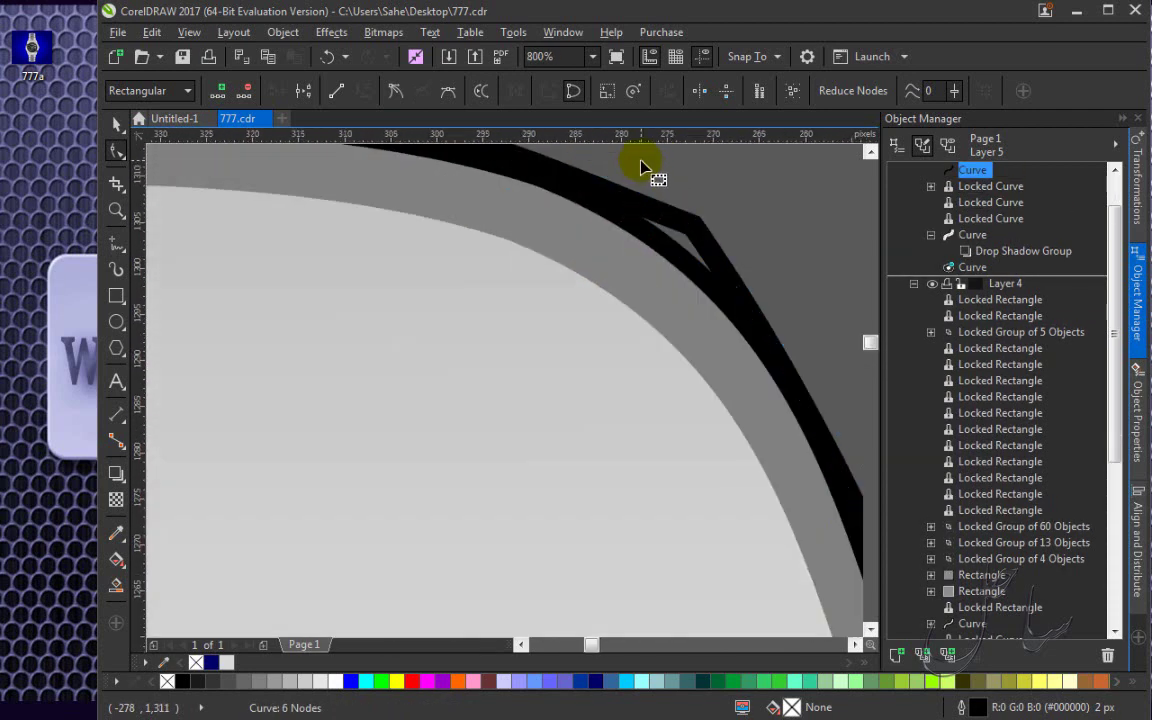
{"action": "left_click_drag", "start_coordinate": [695, 229], "coordinate": [683, 260]}
{"action": "scroll", "coordinate": [683, 260], "scroll_direction": "down", "scroll_amount": 1}
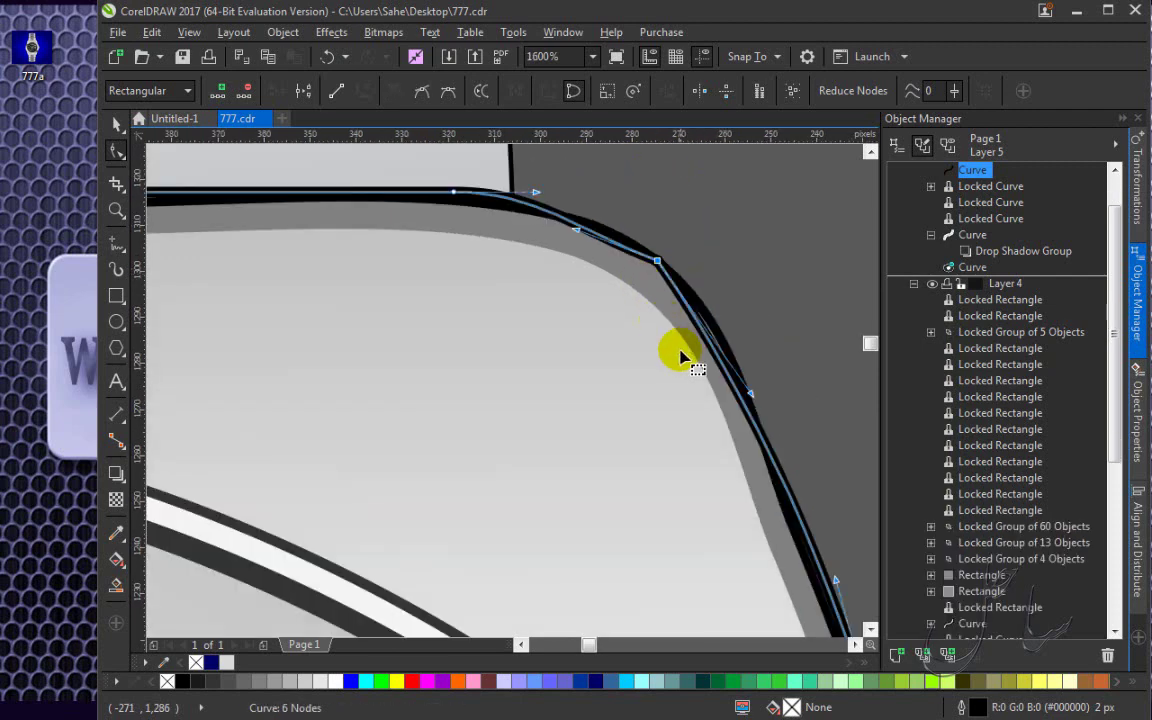
{"action": "left_click_drag", "start_coordinate": [752, 402], "coordinate": [730, 320]}
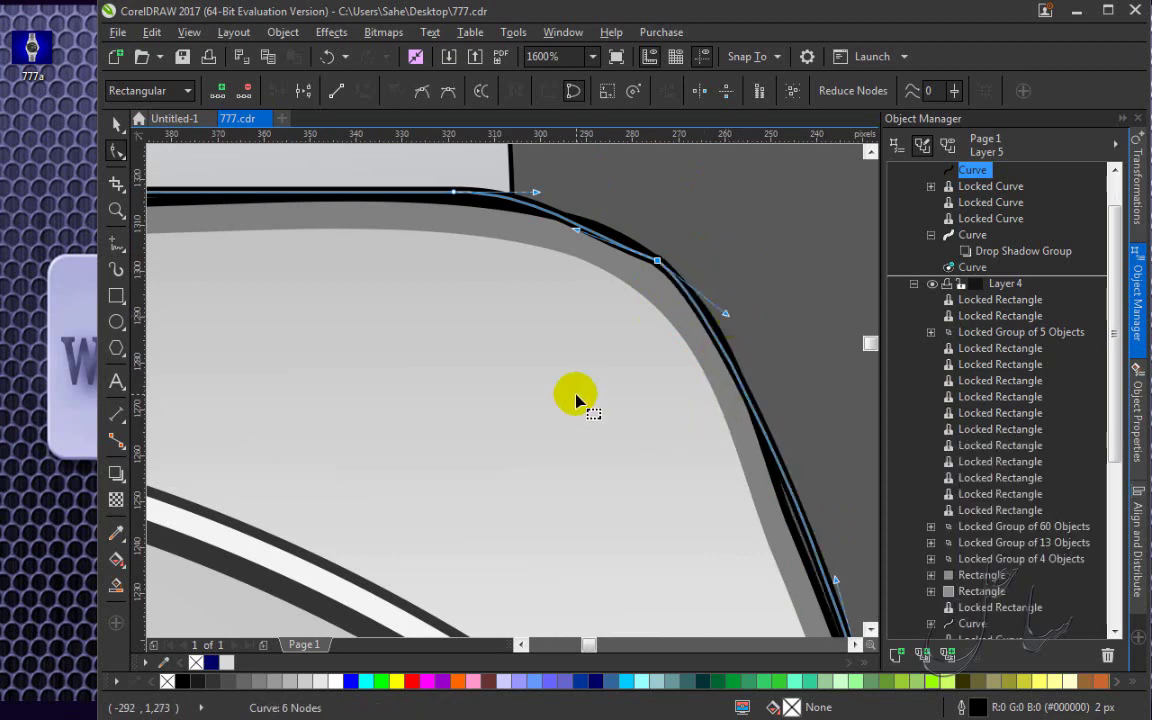
Lengthen the curve handle of the added top-edge node to smooth the bend into the upper-right corner.
{"action": "scroll", "coordinate": [578, 398], "scroll_direction": "down", "scroll_amount": 1}
{"action": "scroll", "coordinate": [513, 293], "scroll_direction": "up", "scroll_amount": 2}
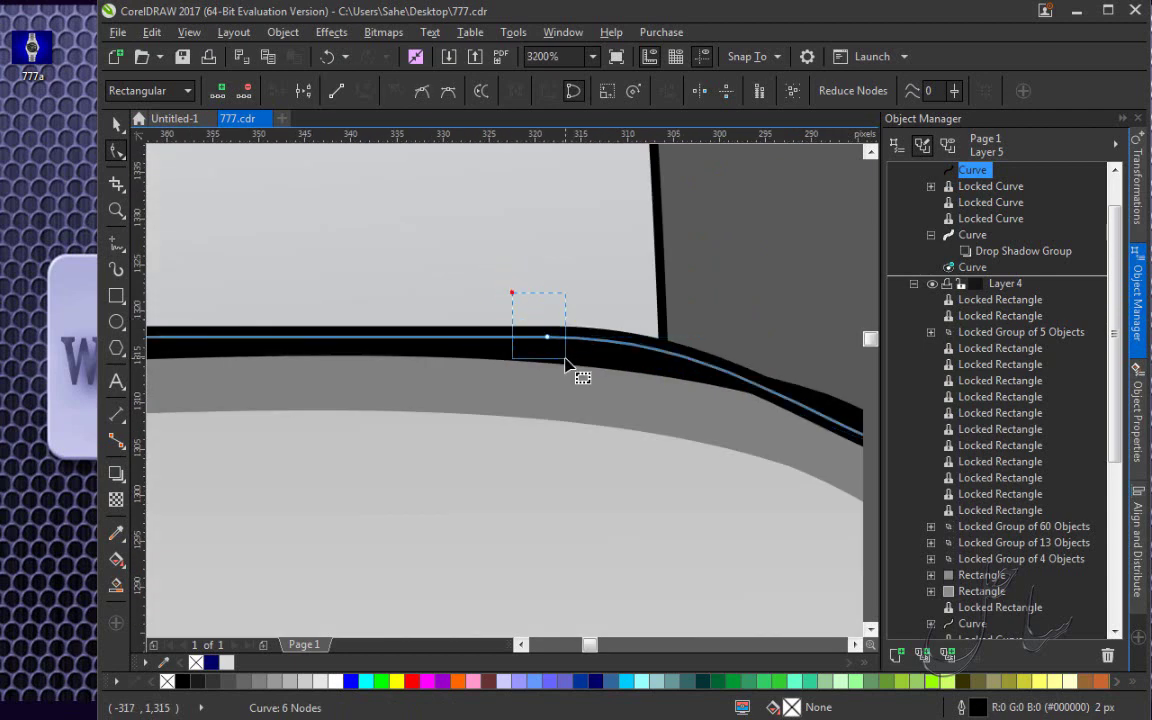
{"action": "left_click_drag", "start_coordinate": [712, 337], "coordinate": [735, 342]}
{"action": "scroll", "coordinate": [560, 395], "scroll_direction": "down", "scroll_amount": 3}
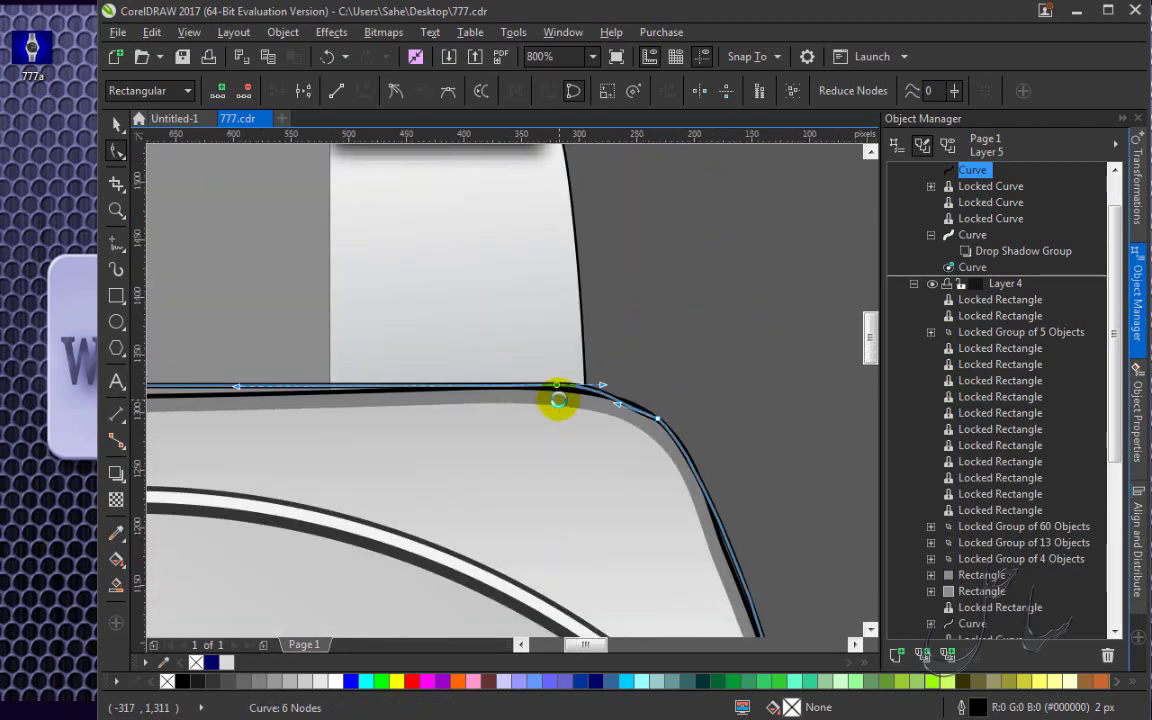
Deselect the case outline and examine how closely it follows the watch case's rounded upper corners.
{"action": "left_click", "coordinate": [116, 124]}
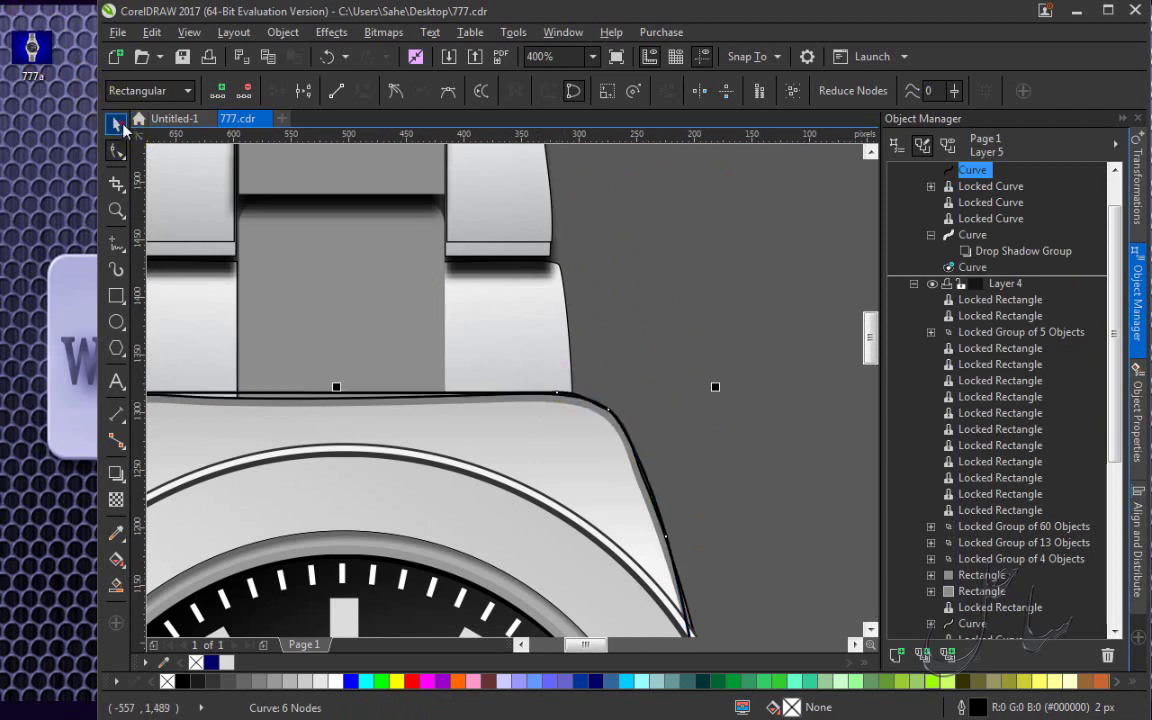
{"action": "left_click", "coordinate": [697, 366]}
{"action": "scroll", "coordinate": [555, 425], "scroll_direction": "up", "scroll_amount": 2}
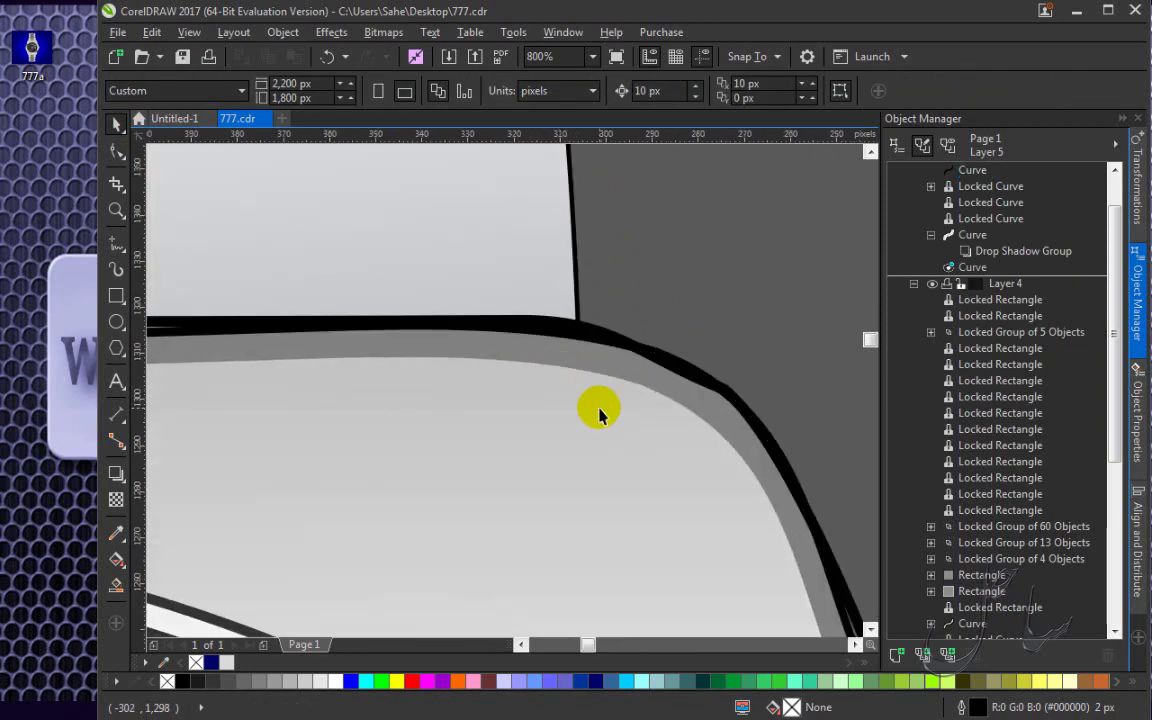
{"action": "scroll", "coordinate": [598, 407], "scroll_direction": "down", "scroll_amount": 3}
{"action": "scroll", "coordinate": [420, 440], "scroll_direction": "up", "scroll_amount": 1}
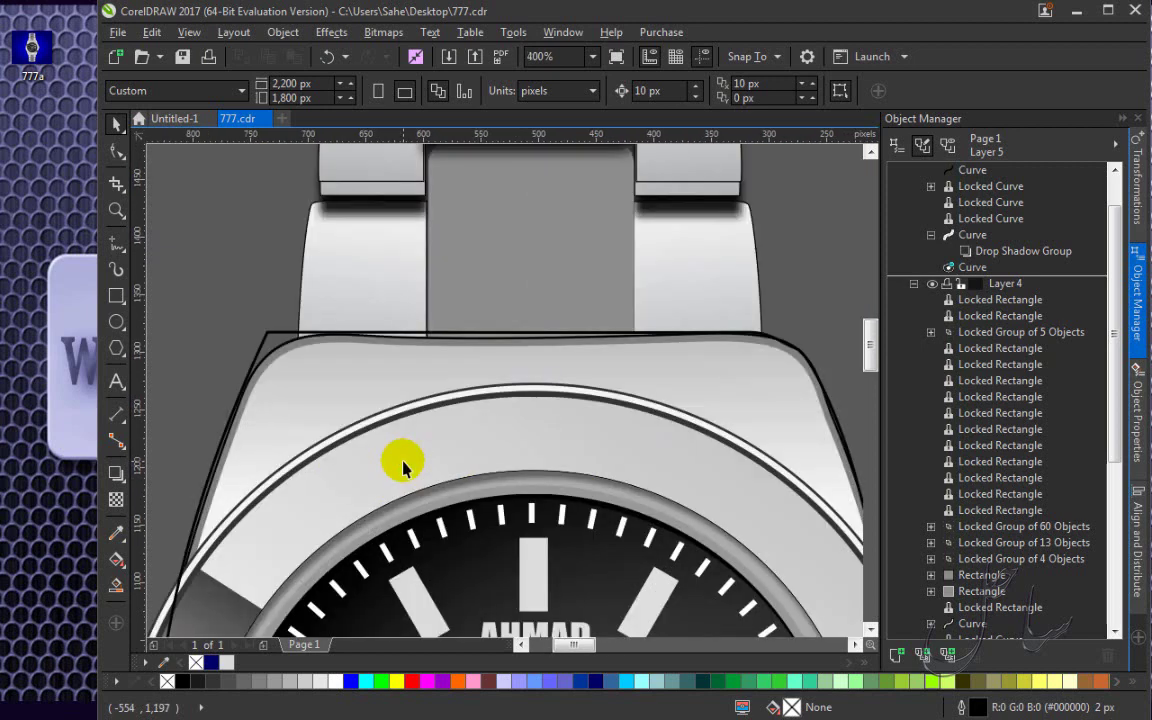
{"action": "scroll", "coordinate": [291, 357], "scroll_direction": "up", "scroll_amount": 1}
{"action": "scroll", "coordinate": [303, 357], "scroll_direction": "down", "scroll_amount": 2}
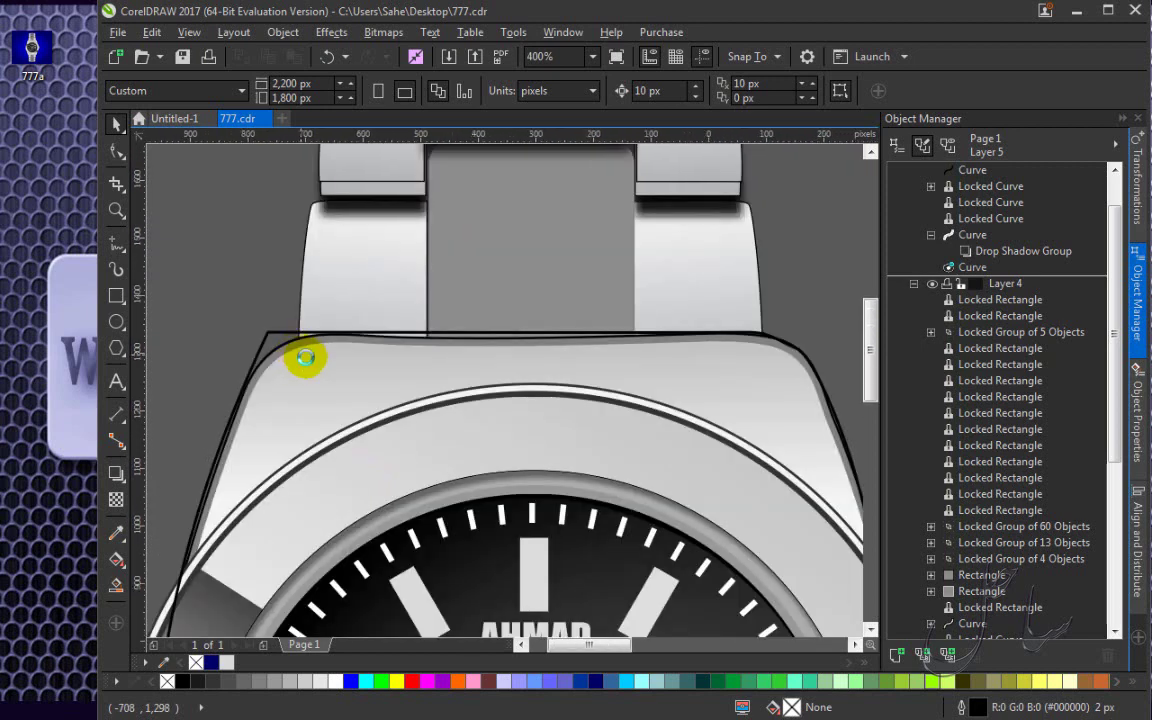
{"action": "scroll", "coordinate": [325, 388], "scroll_direction": "down", "scroll_amount": 1}
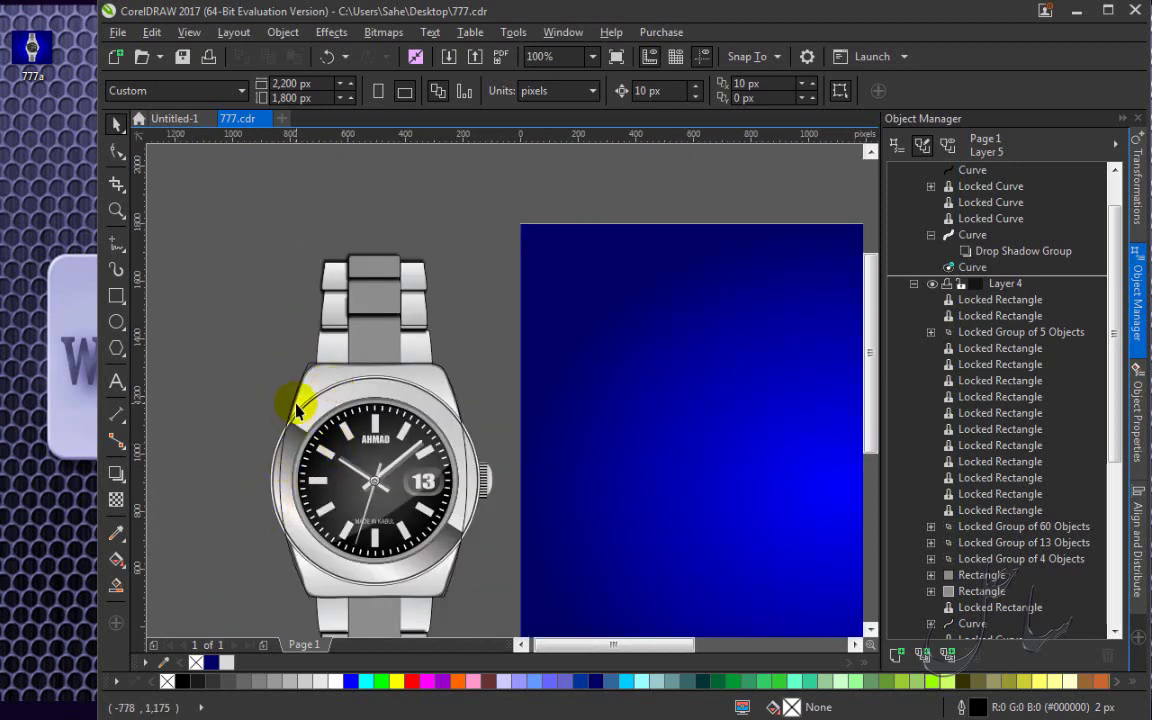
{"action": "scroll", "coordinate": [300, 404], "scroll_direction": "up", "scroll_amount": 1}
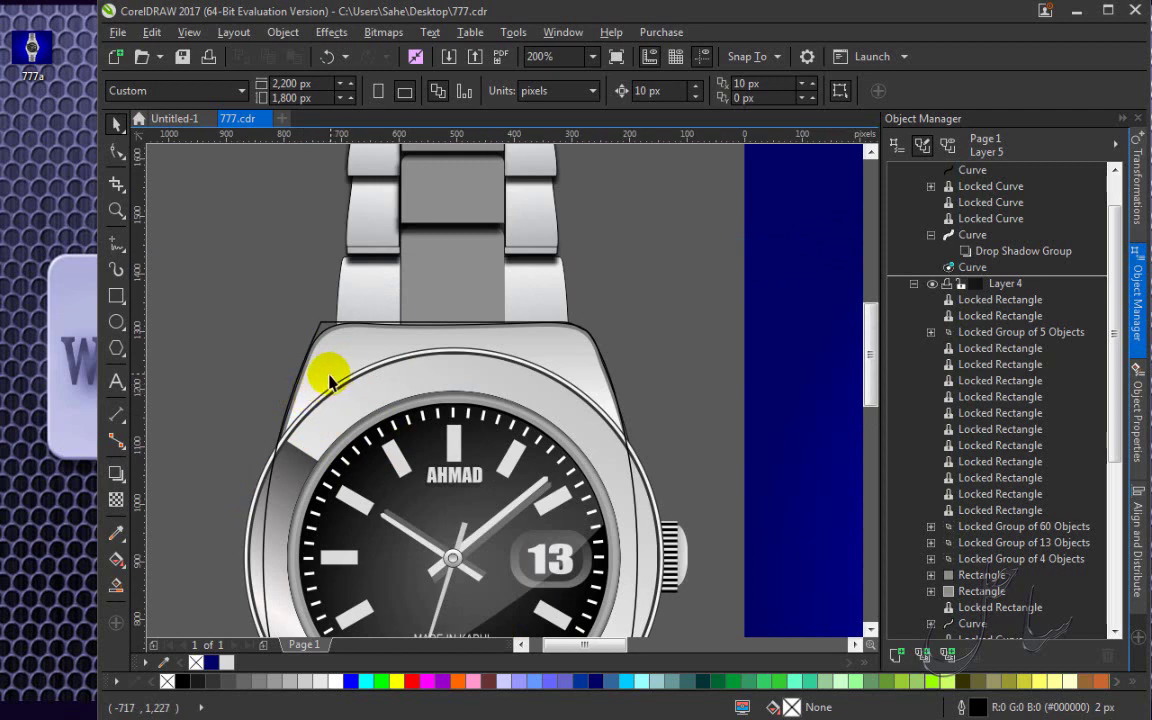
Add a node on each side of the case outline's upper-left corner where the case's rounding begins and ends.
{"action": "scroll", "coordinate": [338, 327], "scroll_direction": "up", "scroll_amount": 2}
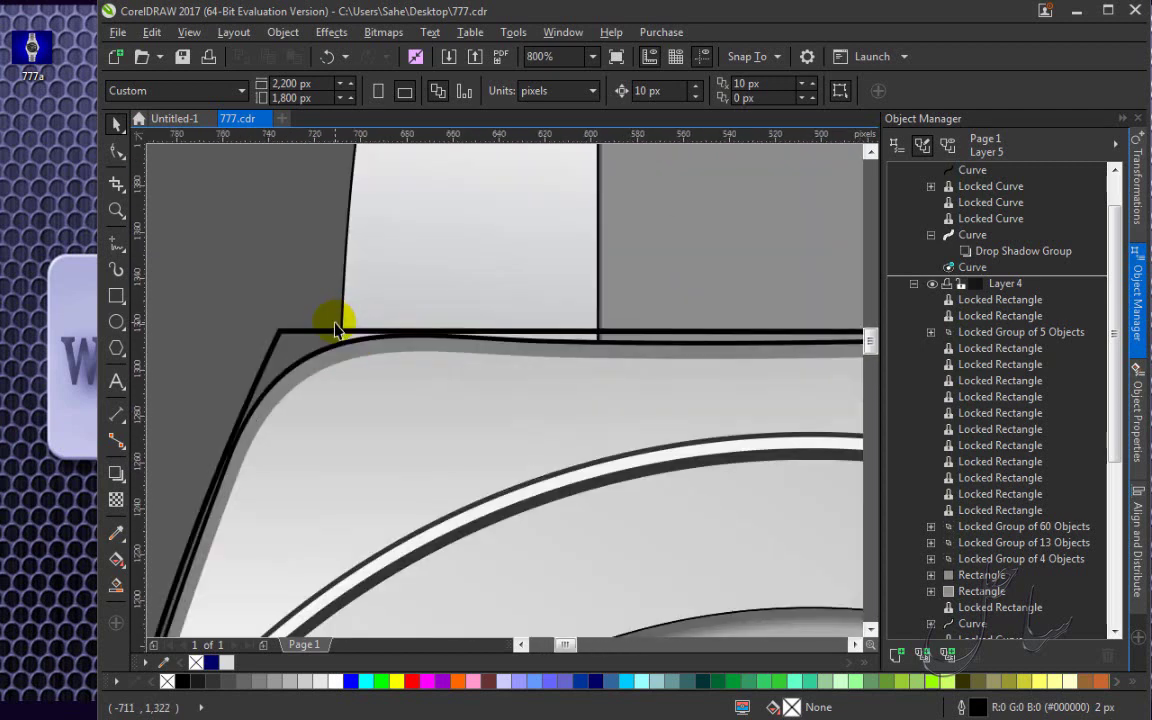
{"action": "scroll", "coordinate": [278, 387], "scroll_direction": "up", "scroll_amount": 2}
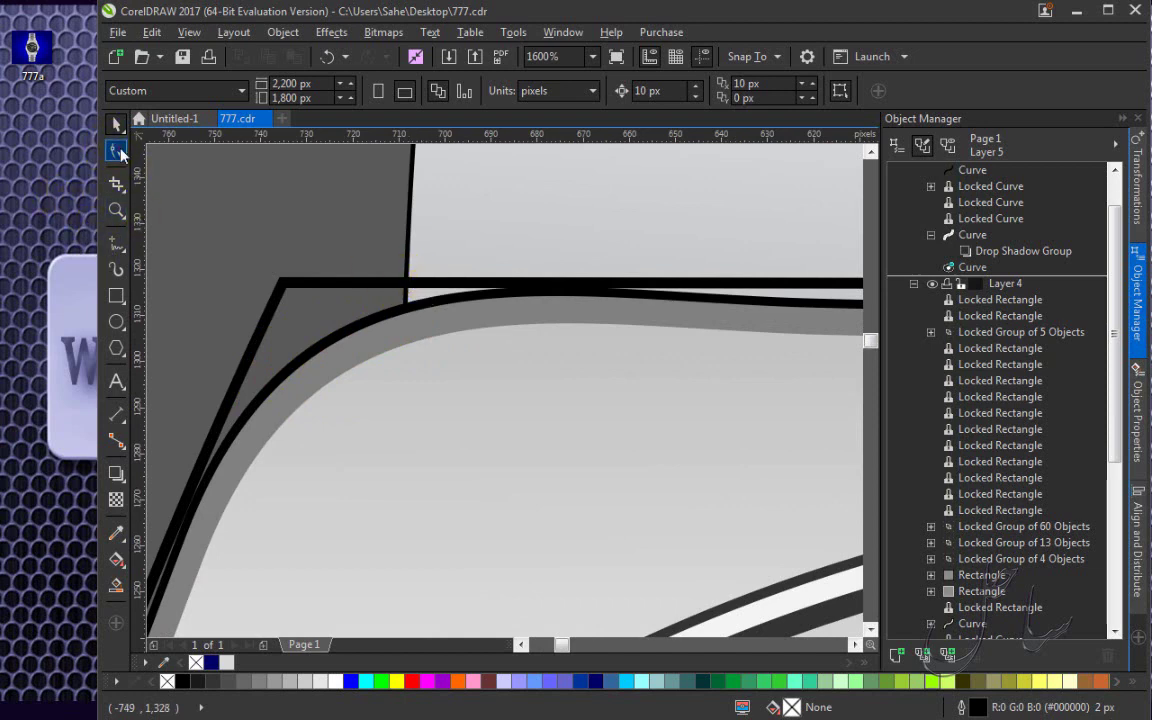
{"action": "left_click", "coordinate": [545, 287]}
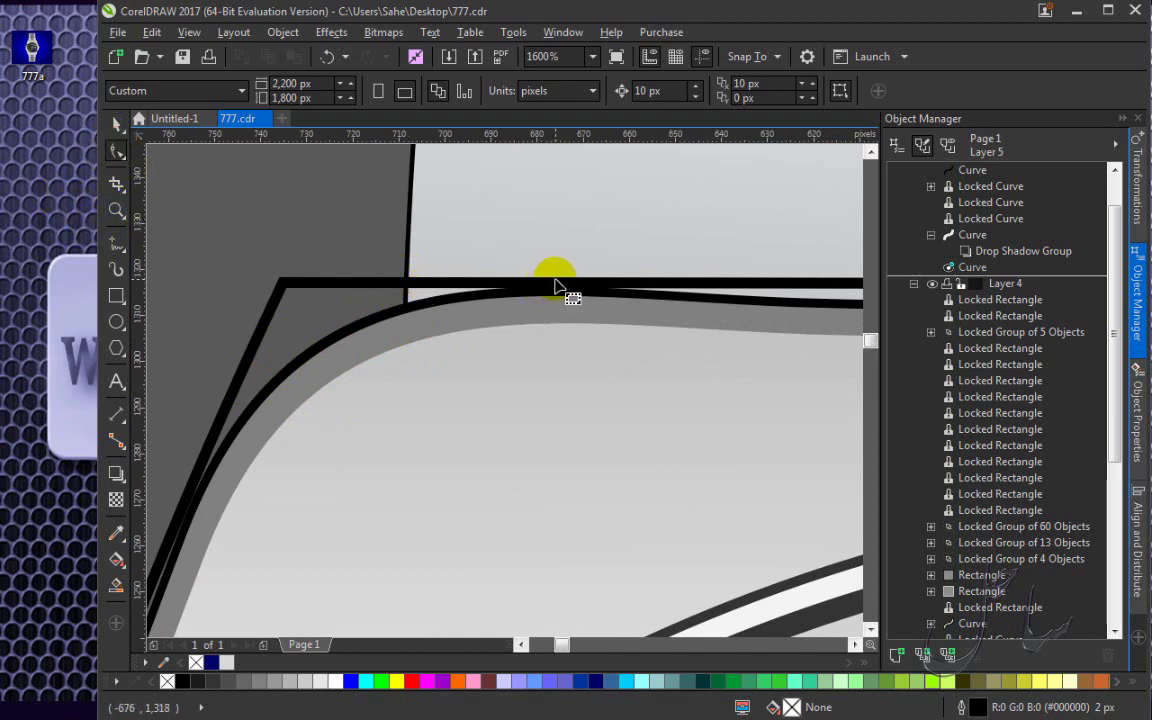
{"action": "left_click", "coordinate": [557, 287]}
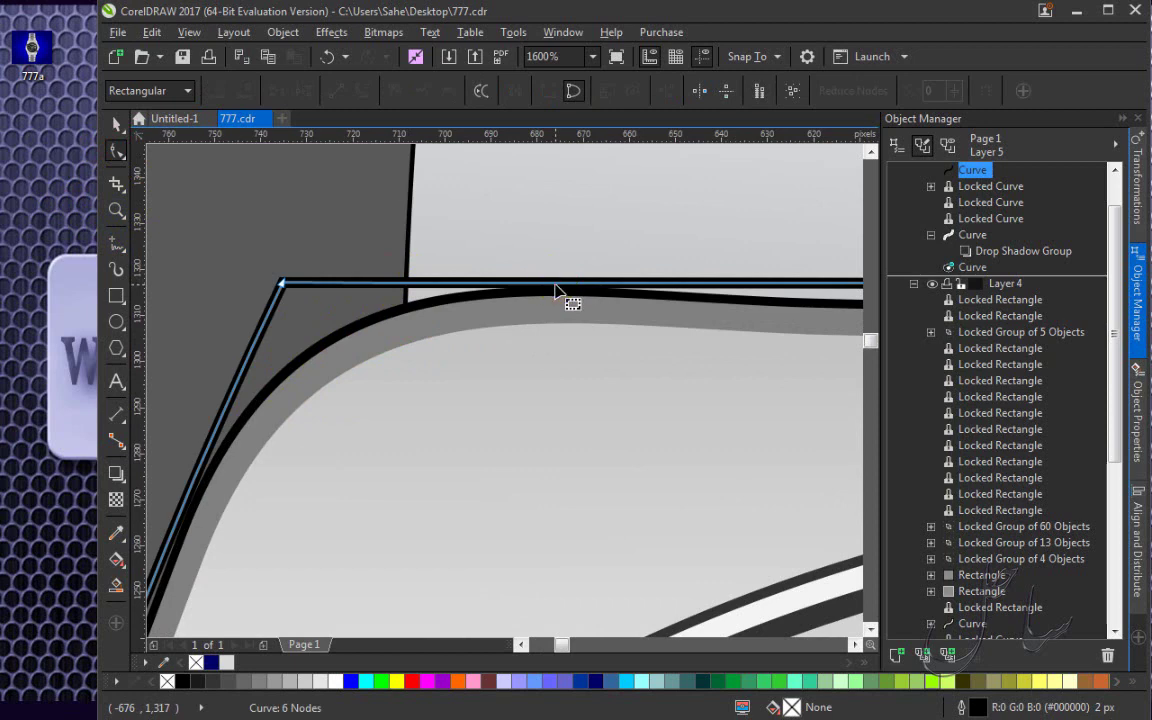
{"action": "left_click", "coordinate": [557, 287]}
{"action": "key", "text": "plus"}
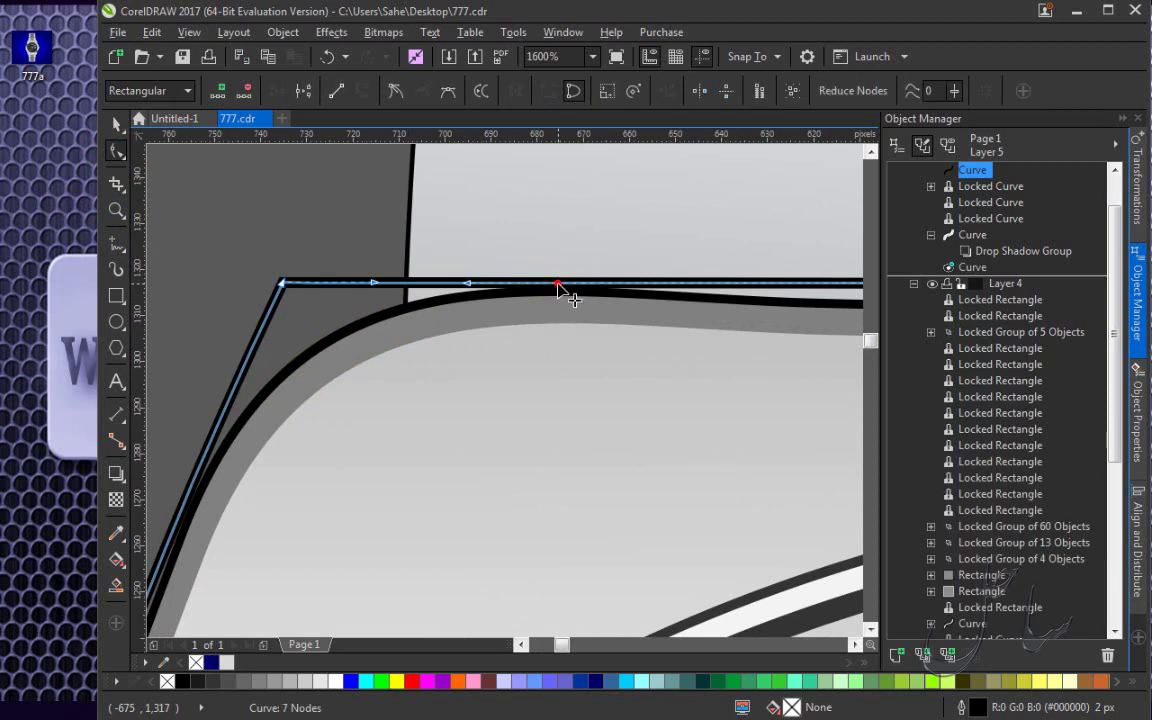
{"action": "left_click", "coordinate": [558, 288]}
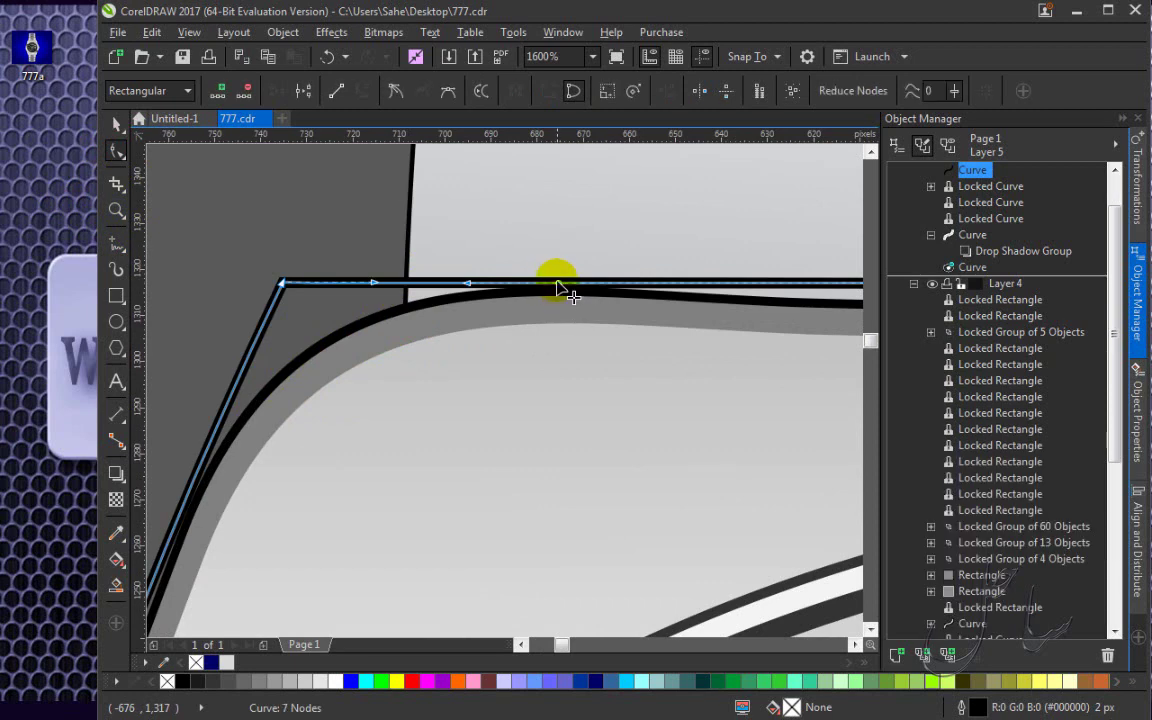
{"action": "double_click", "coordinate": [180, 519]}
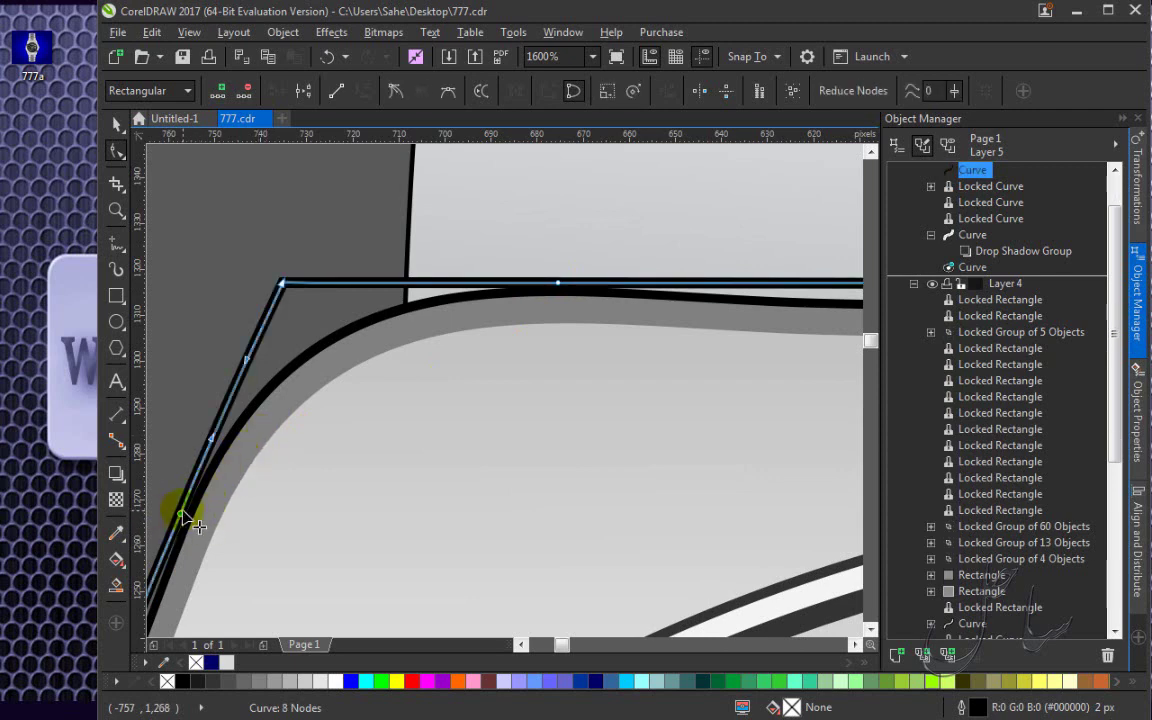
Make the case outline's upper-left corner node symmetrical and move it onto the watch case's rounded contour.
{"action": "left_click_drag", "start_coordinate": [280, 237], "coordinate": [297, 298]}
{"action": "left_click_drag", "start_coordinate": [309, 203], "coordinate": [250, 238]}
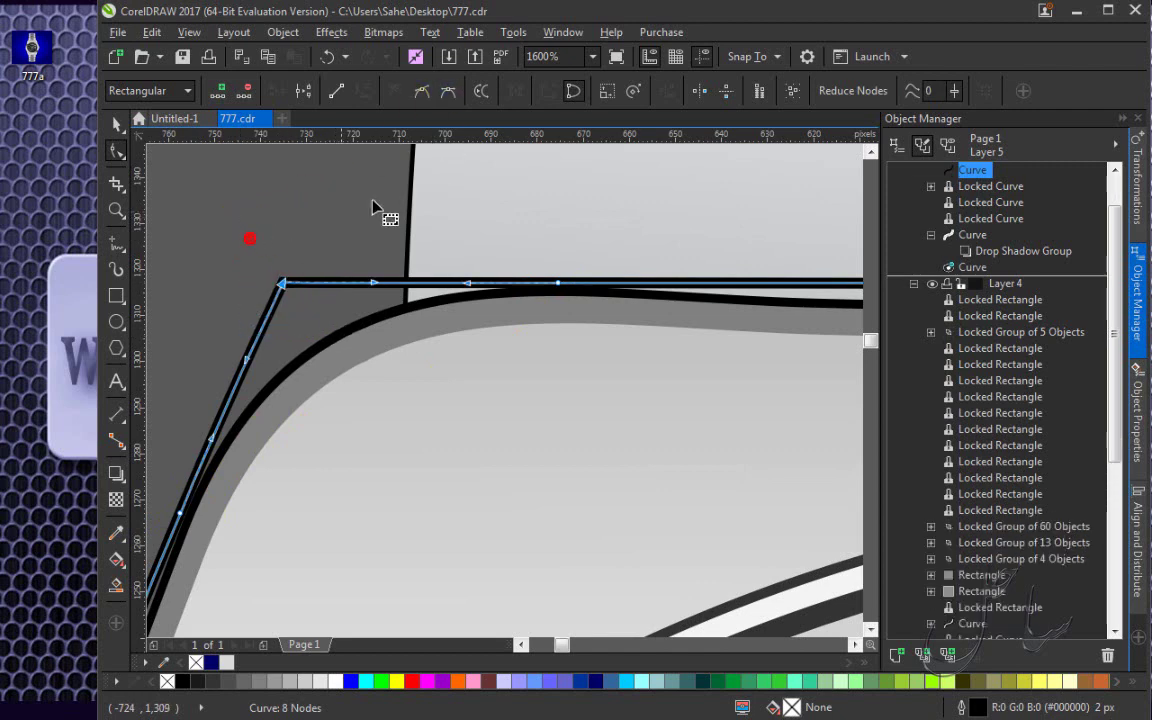
{"action": "left_click", "coordinate": [424, 92]}
{"action": "left_click", "coordinate": [446, 92]}
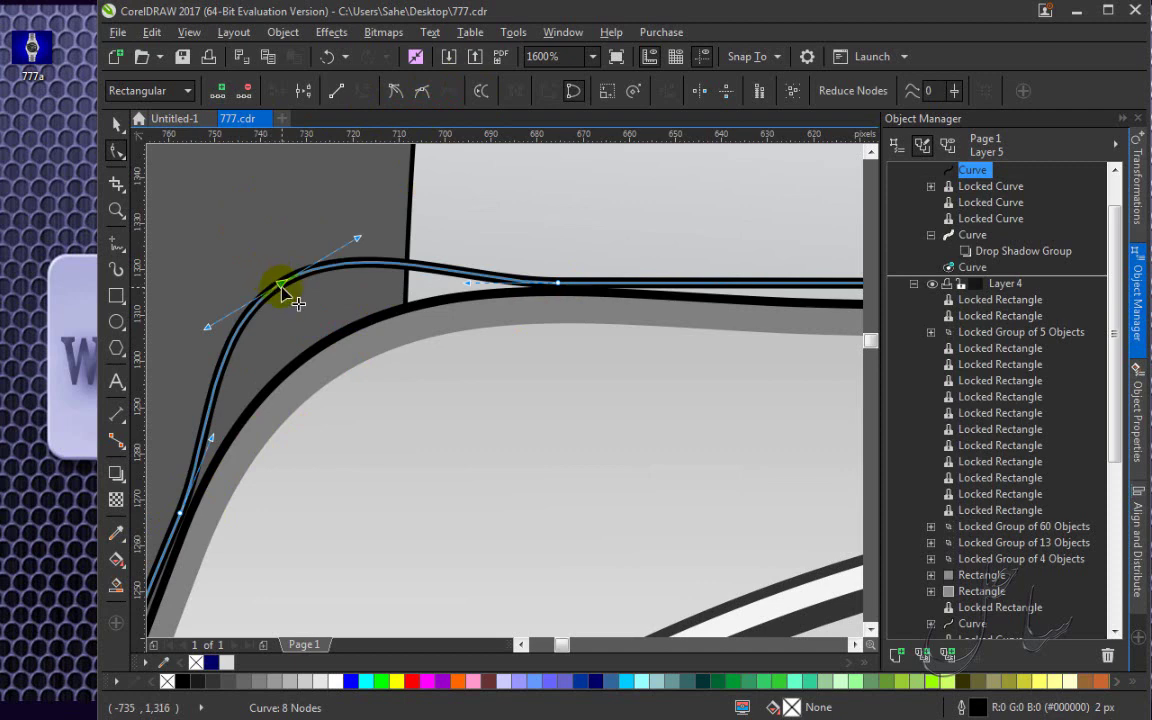
{"action": "left_click_drag", "start_coordinate": [283, 287], "coordinate": [325, 342]}
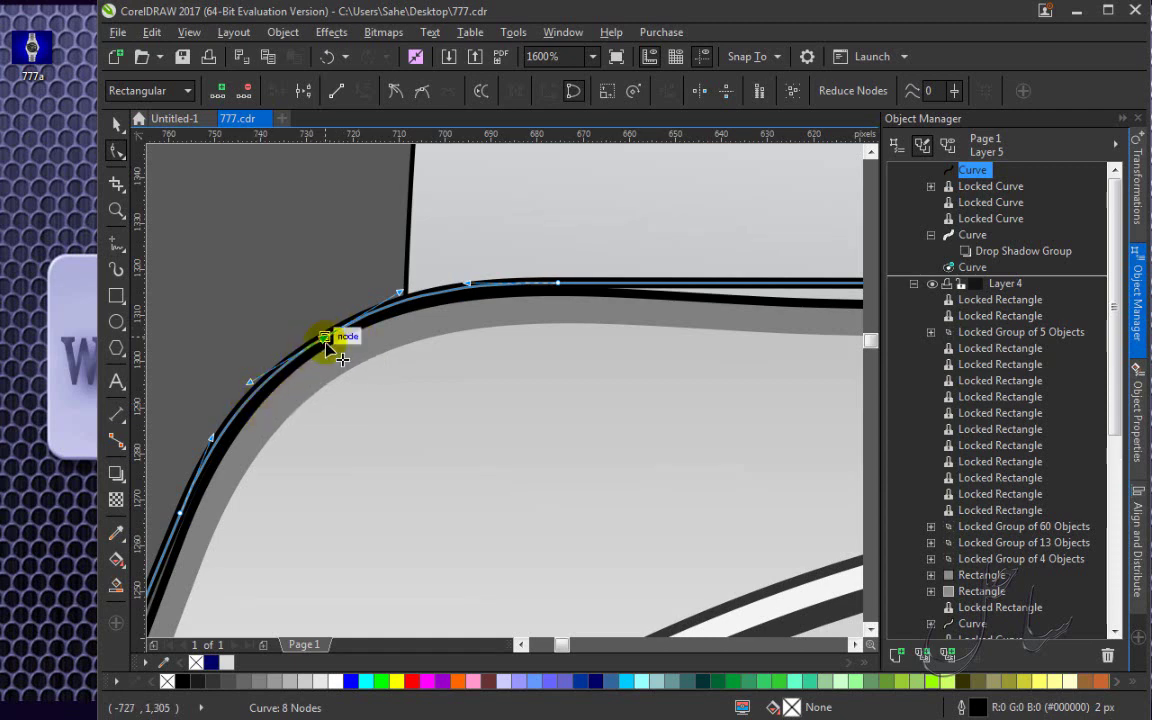
{"action": "left_click_drag", "start_coordinate": [326, 343], "coordinate": [323, 340]}
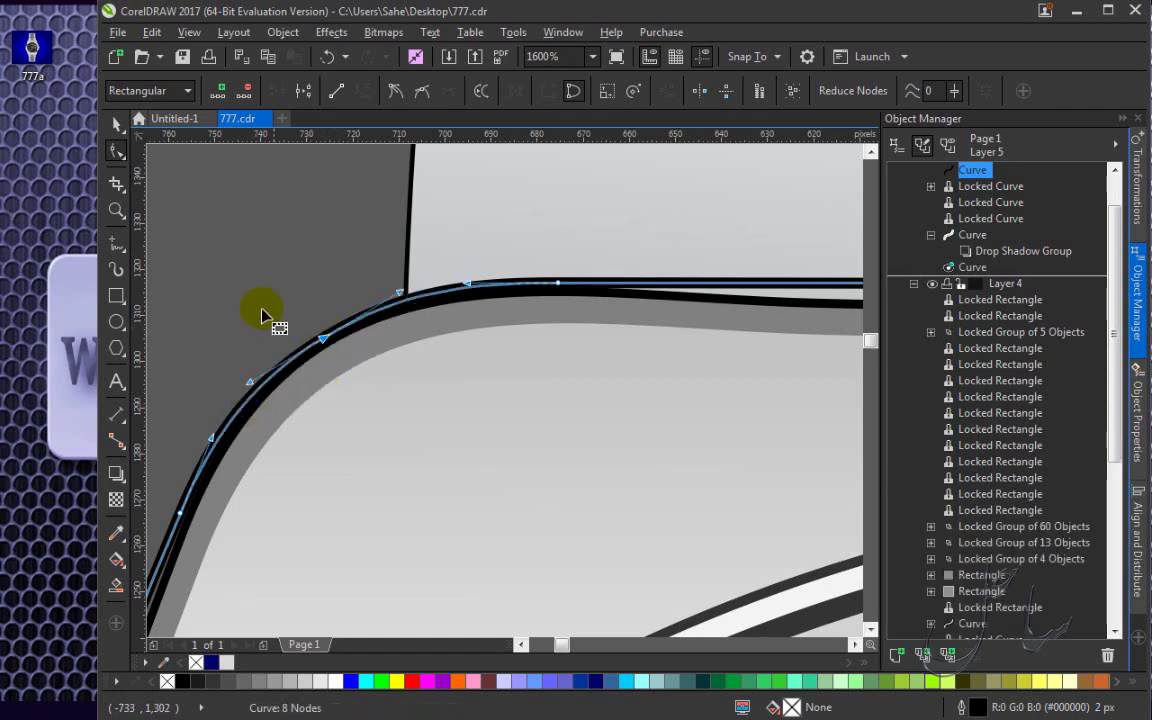
{"action": "scroll", "coordinate": [260, 320], "scroll_direction": "down", "scroll_amount": 3}
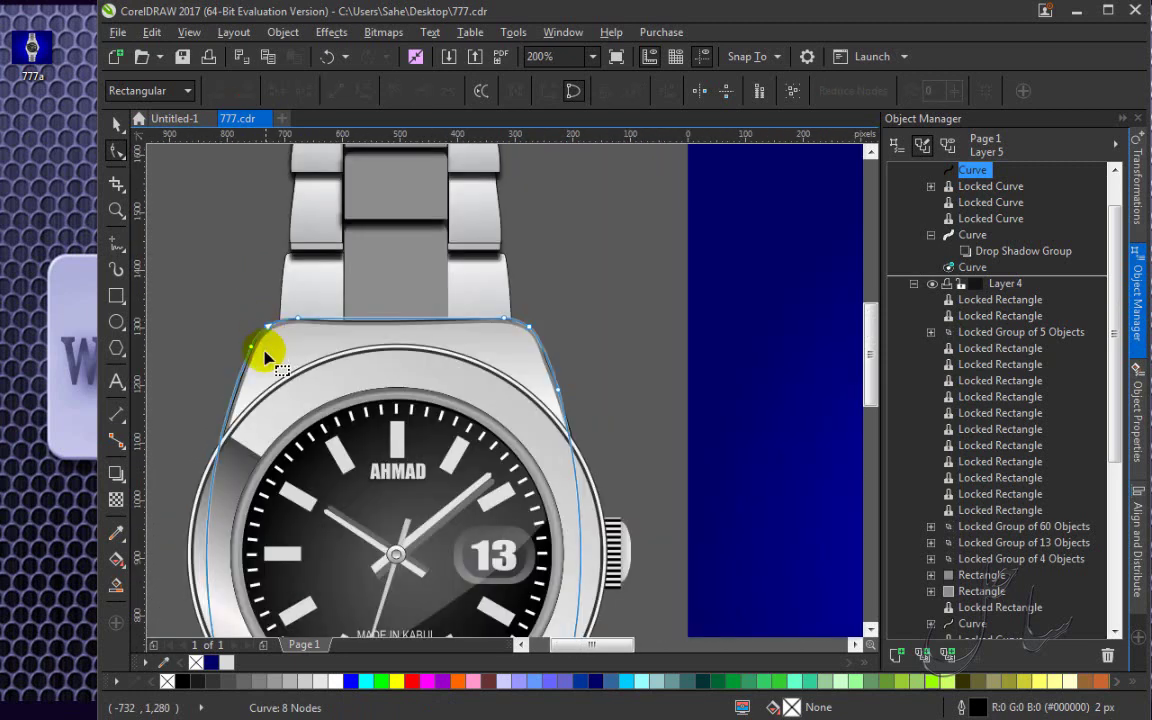
{"action": "left_click", "coordinate": [115, 122]}
Draw a rectangle about 469 × 1,060 px over the right half of the case, its left edge on the watch's vertical centre line.
{"action": "scroll", "coordinate": [283, 385], "scroll_direction": "up", "scroll_amount": 2}
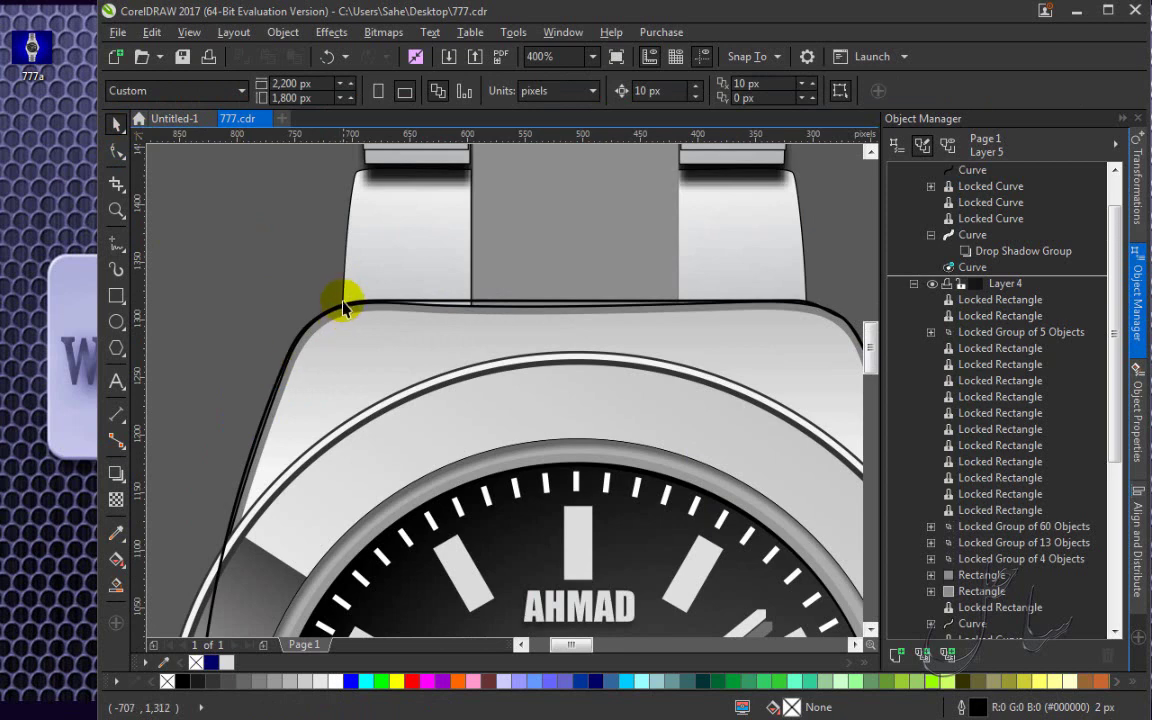
{"action": "scroll", "coordinate": [205, 314], "scroll_direction": "down", "scroll_amount": 1}
{"action": "scroll", "coordinate": [209, 313], "scroll_direction": "down", "scroll_amount": 1}
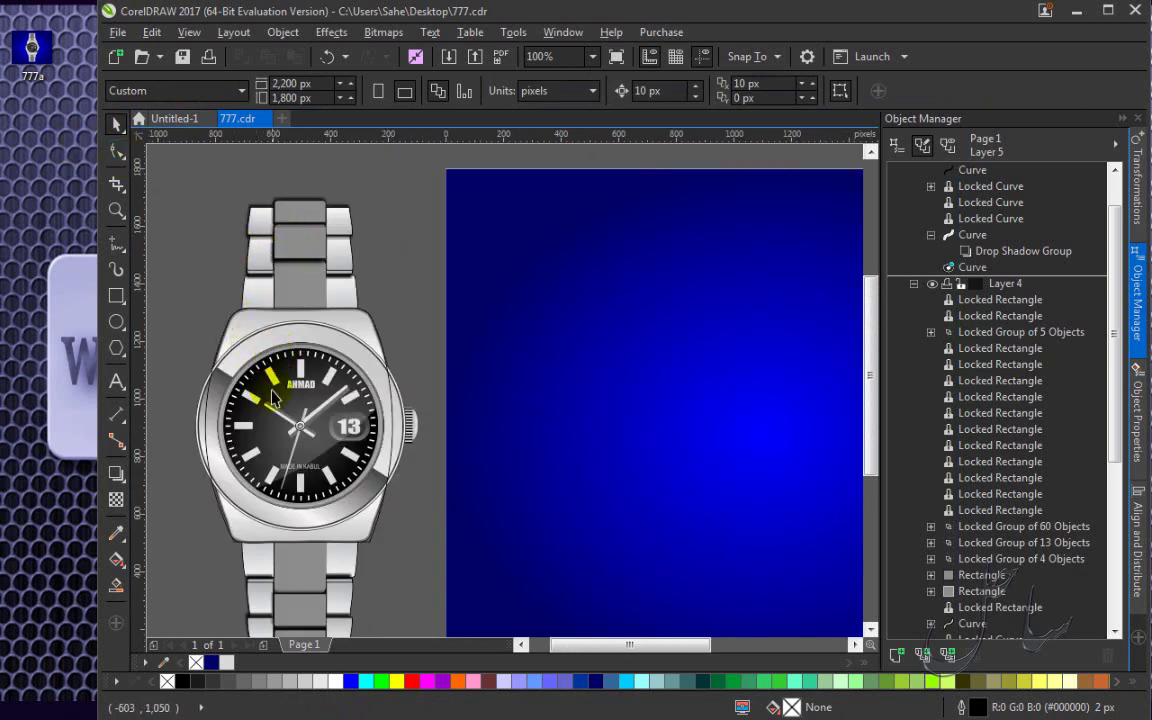
{"action": "left_click", "coordinate": [116, 296]}
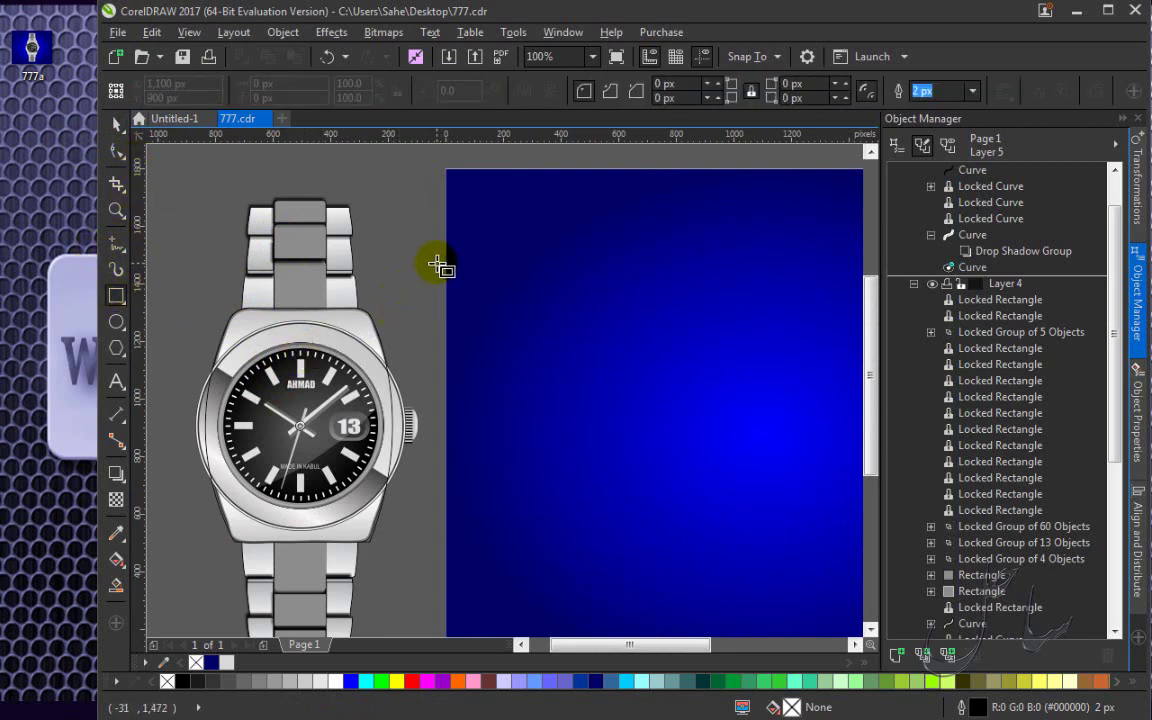
{"action": "left_click_drag", "start_coordinate": [436, 264], "coordinate": [300, 566]}
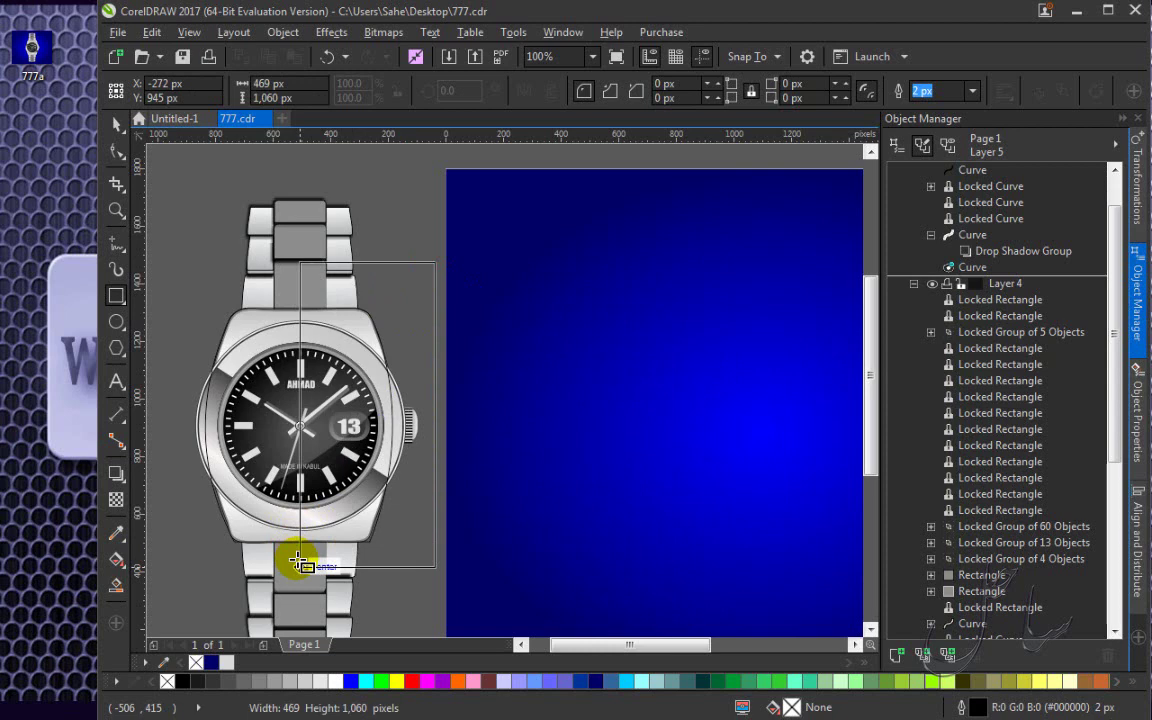
{"action": "left_click_drag", "start_coordinate": [298, 563], "coordinate": [300, 566]}
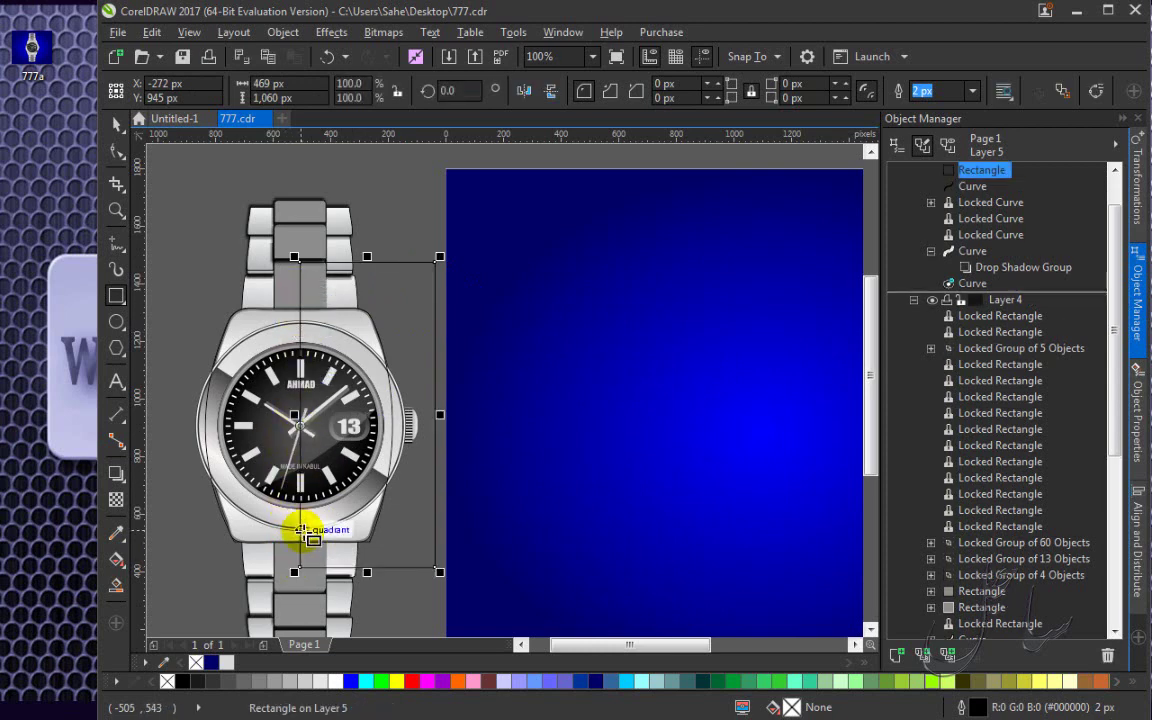
{"action": "scroll", "coordinate": [290, 520], "scroll_direction": "up", "scroll_amount": 5}
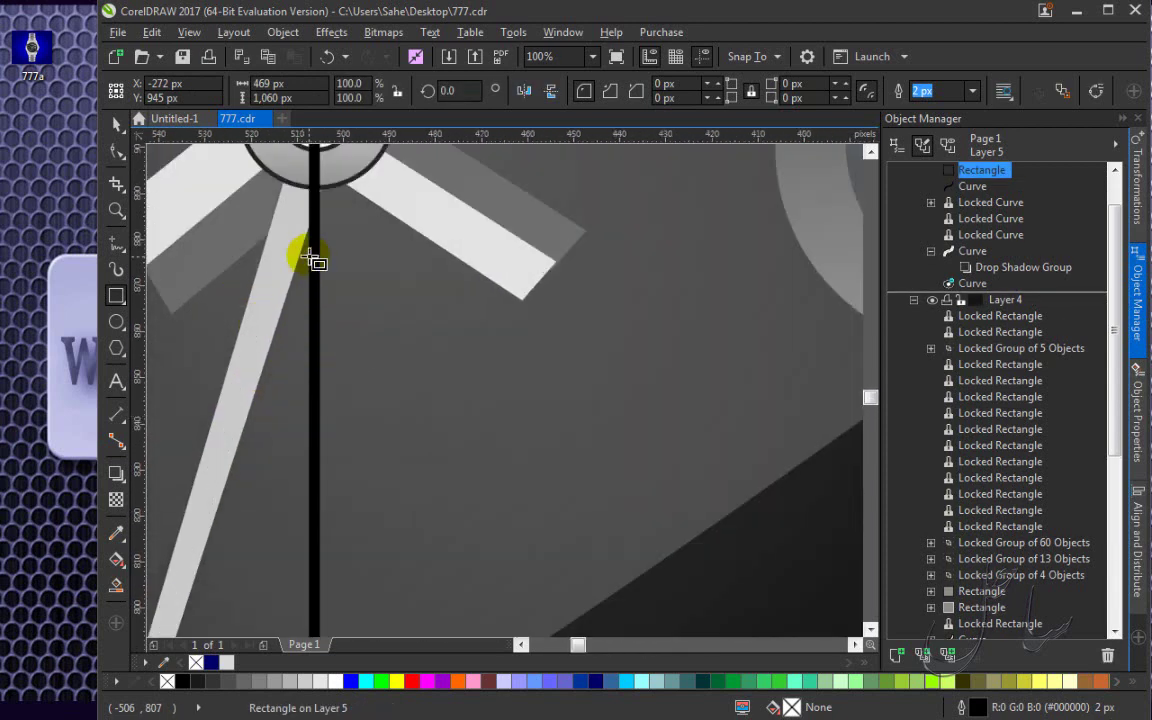
{"action": "scroll", "coordinate": [306, 200], "scroll_direction": "down", "scroll_amount": 1}
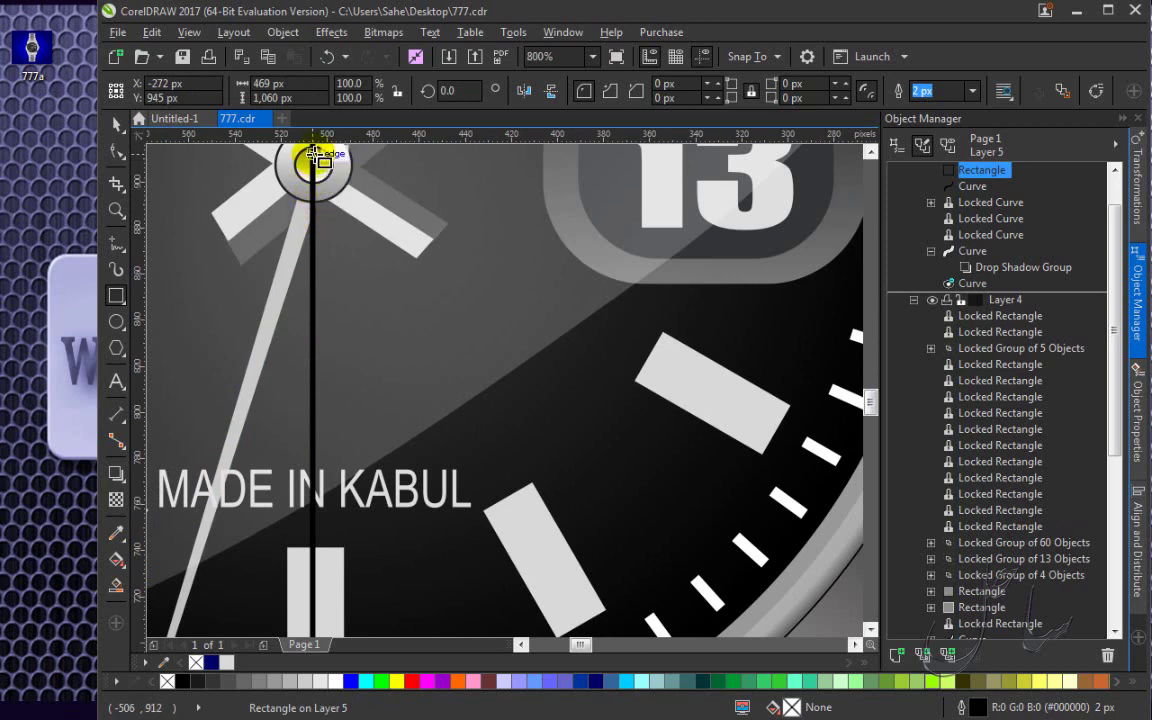
{"action": "scroll", "coordinate": [312, 210], "scroll_direction": "down", "scroll_amount": 4}
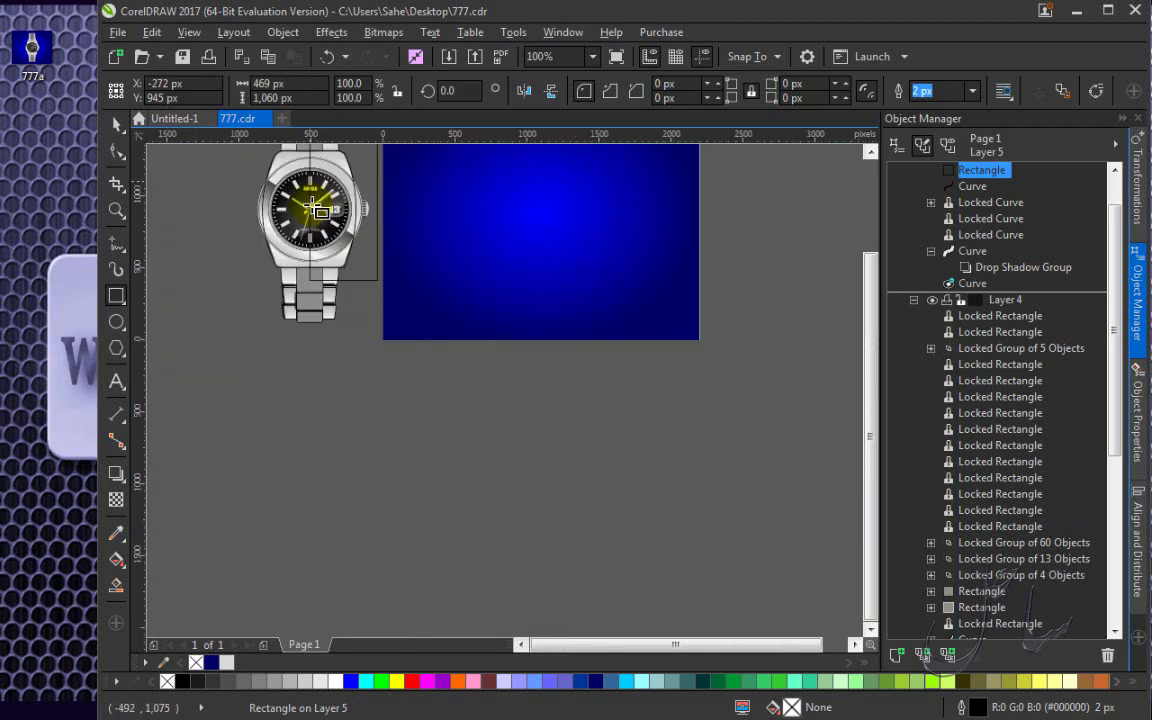
{"action": "scroll", "coordinate": [316, 205], "scroll_direction": "down", "scroll_amount": 1}
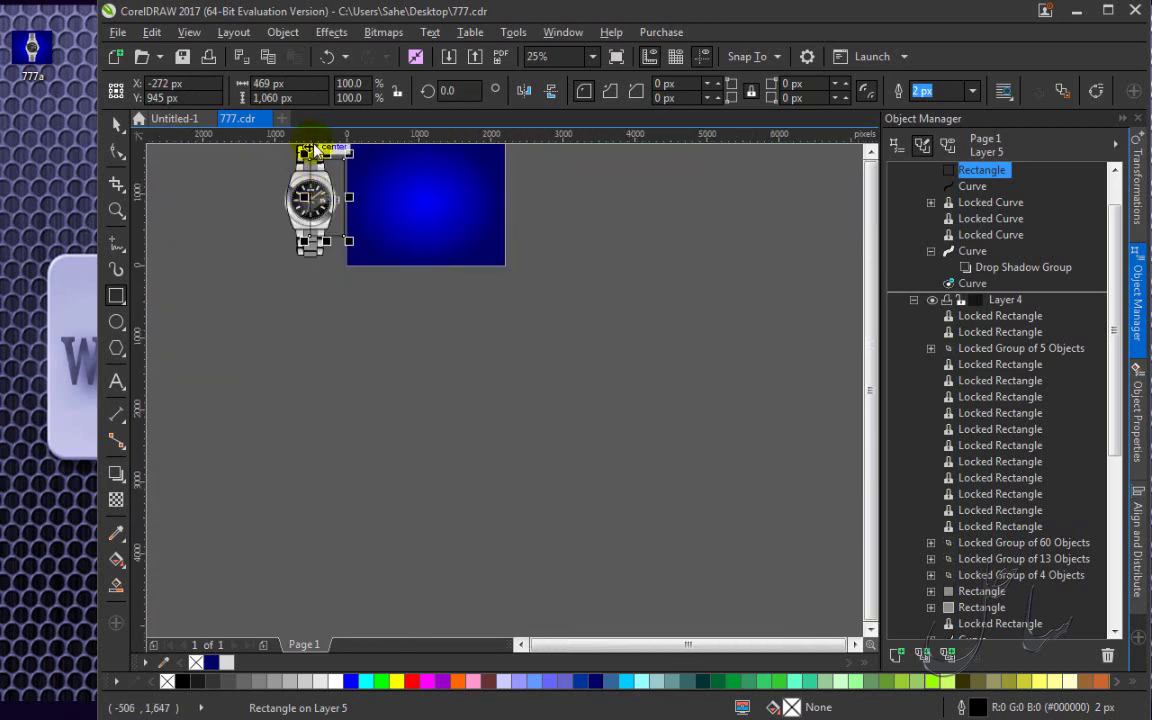
{"action": "scroll", "coordinate": [312, 150], "scroll_direction": "up", "scroll_amount": 1}
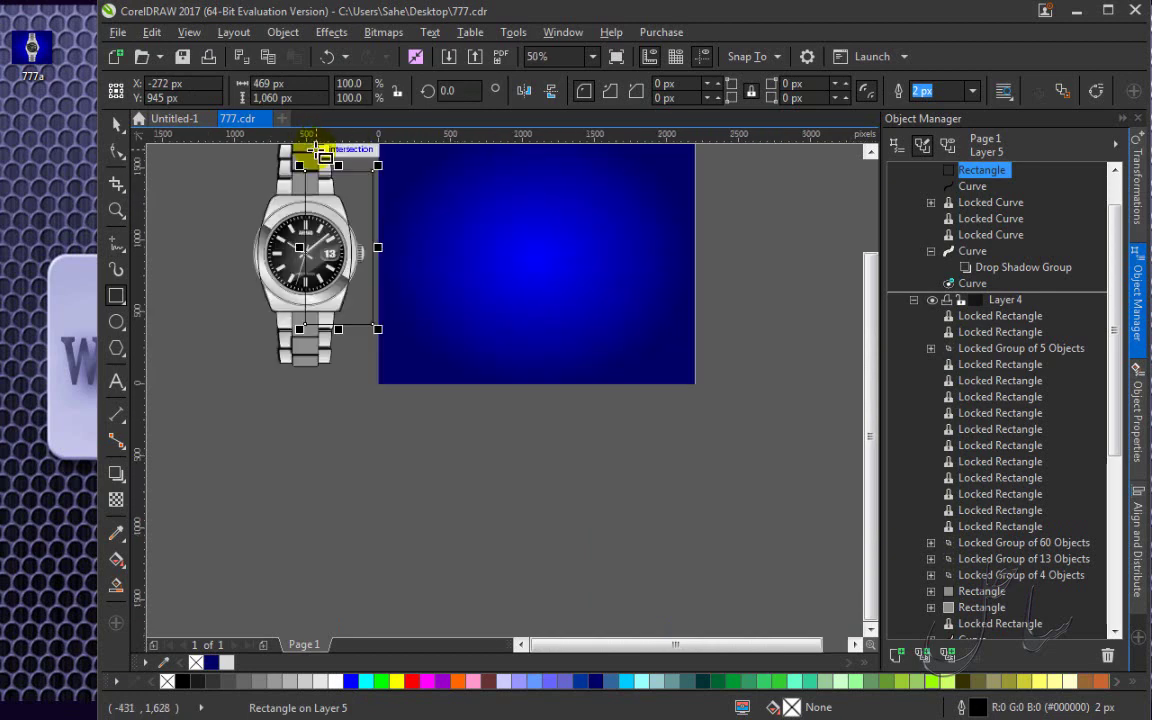
{"action": "scroll", "coordinate": [310, 150], "scroll_direction": "up", "scroll_amount": 1}
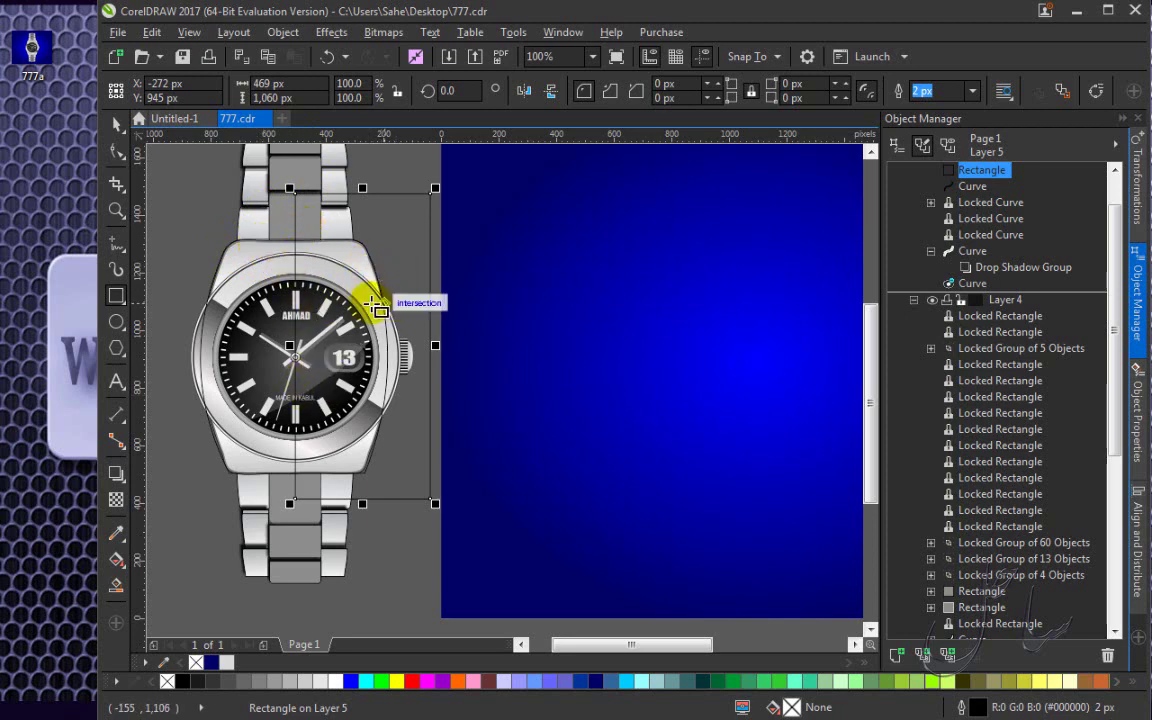
Fill the case outline with purple (#9900CC) and the overlapping rectangle with brown (#663333).
{"action": "left_click", "coordinate": [117, 125]}
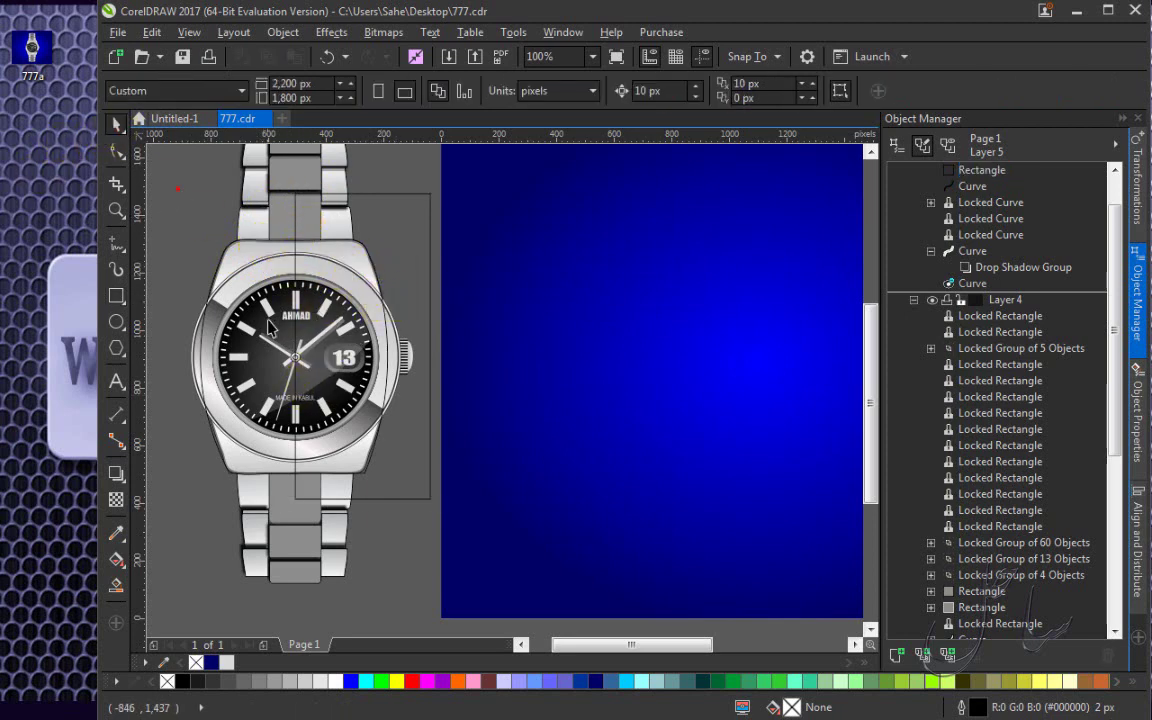
{"action": "left_click", "coordinate": [255, 274]}
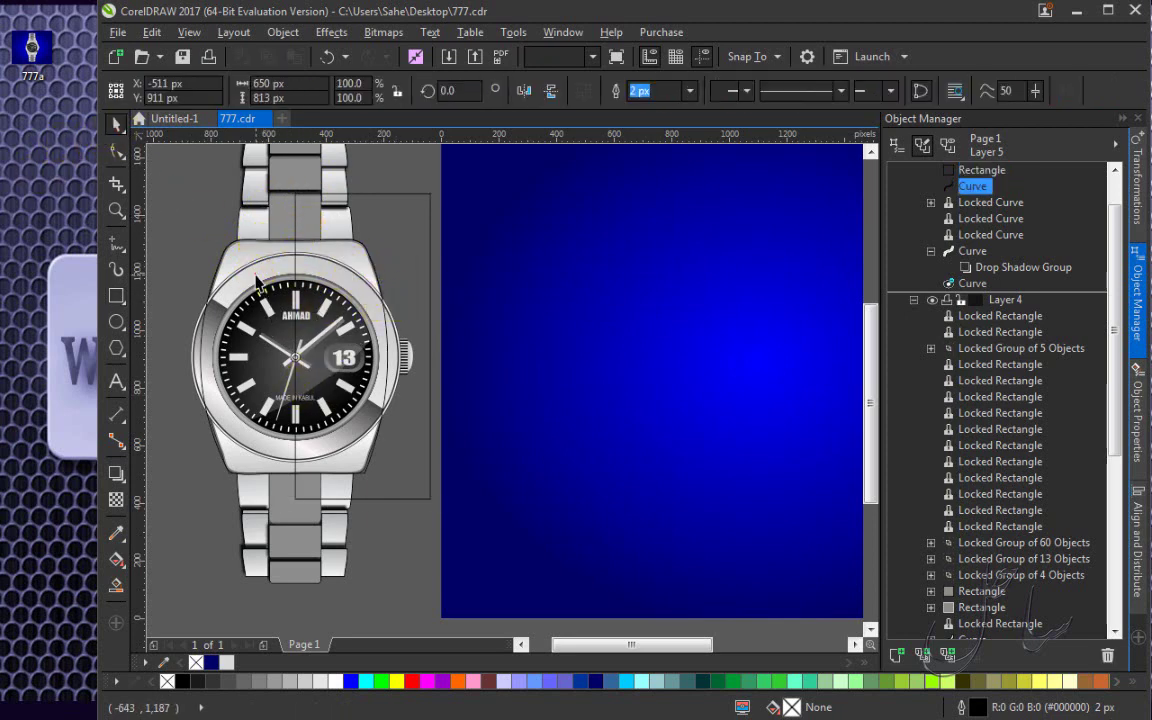
{"action": "left_click", "coordinate": [442, 681]}
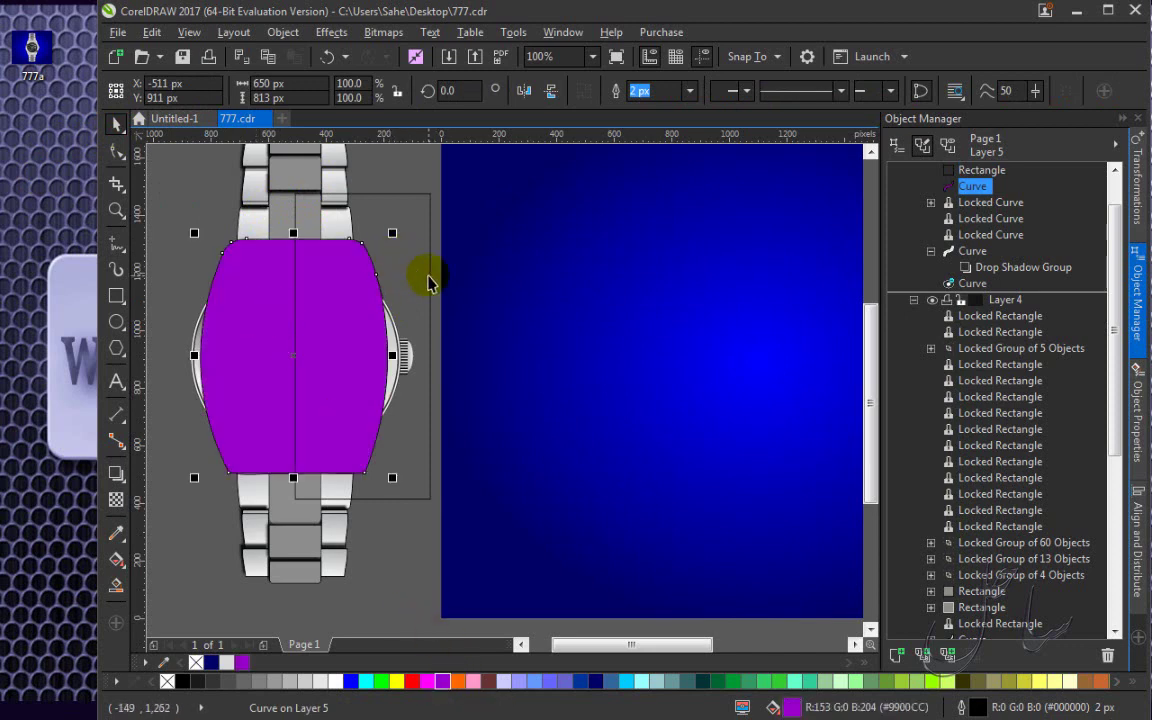
{"action": "left_click", "coordinate": [429, 283]}
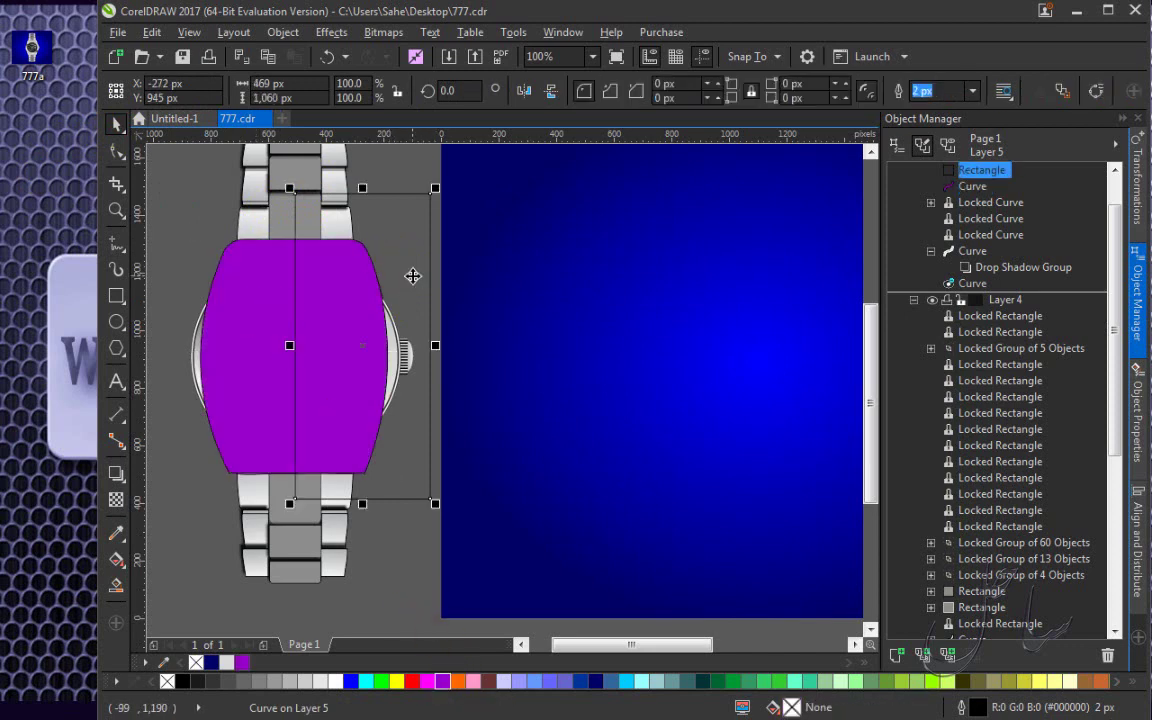
{"action": "left_click", "coordinate": [490, 681]}
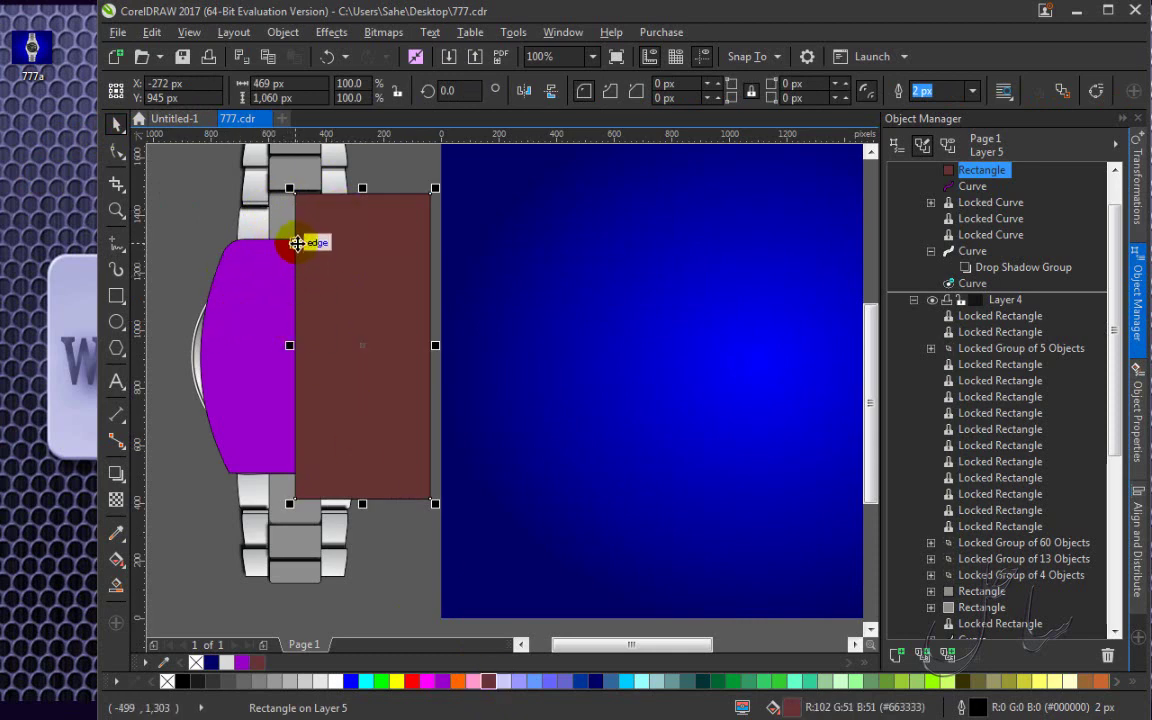
{"action": "left_click_drag", "start_coordinate": [178, 157], "coordinate": [470, 553]}
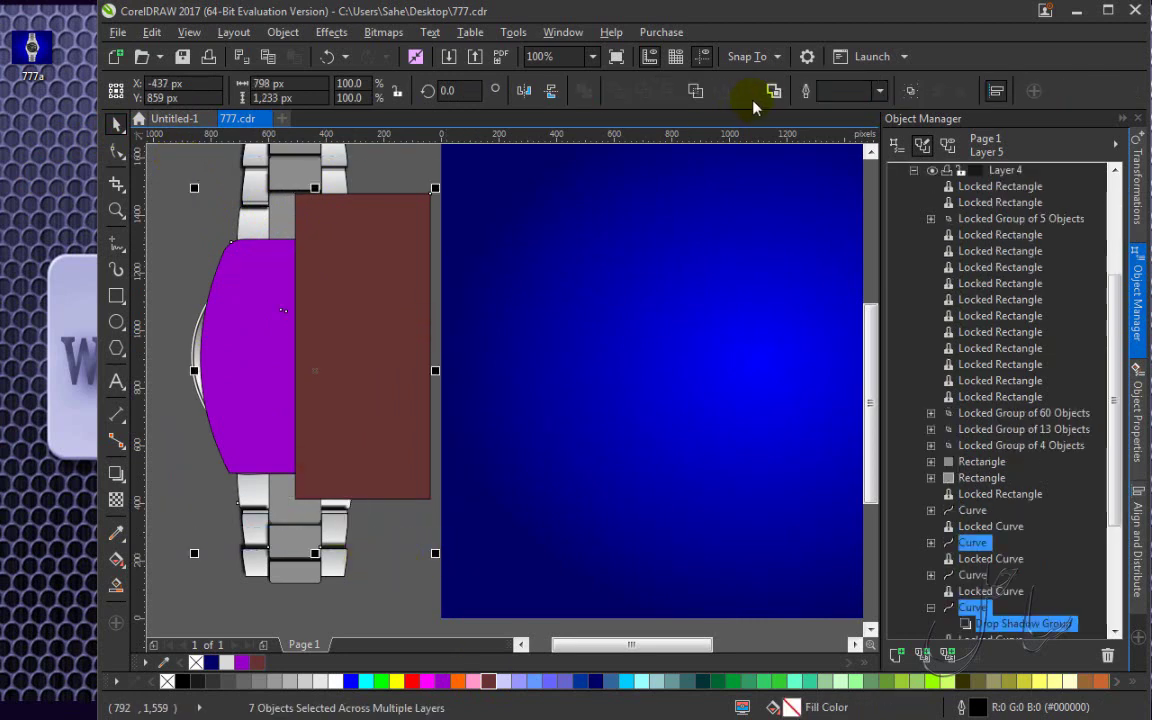
{"action": "left_click", "coordinate": [198, 216]}
{"action": "scroll", "coordinate": [264, 308], "scroll_direction": "down", "scroll_amount": 2}
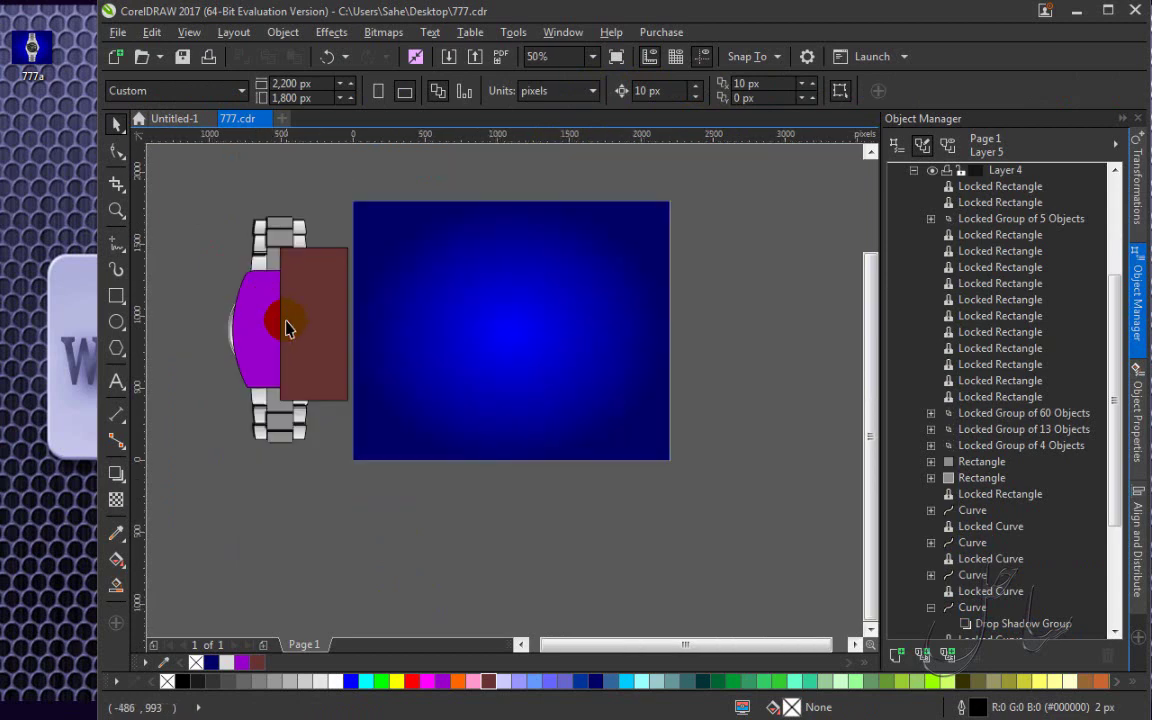
{"action": "scroll", "coordinate": [231, 316], "scroll_direction": "up", "scroll_amount": 2}
Add a new layer, Layer 6, and move the brown rectangle and purple case curve onto it.
{"action": "left_click", "coordinate": [287, 362]}
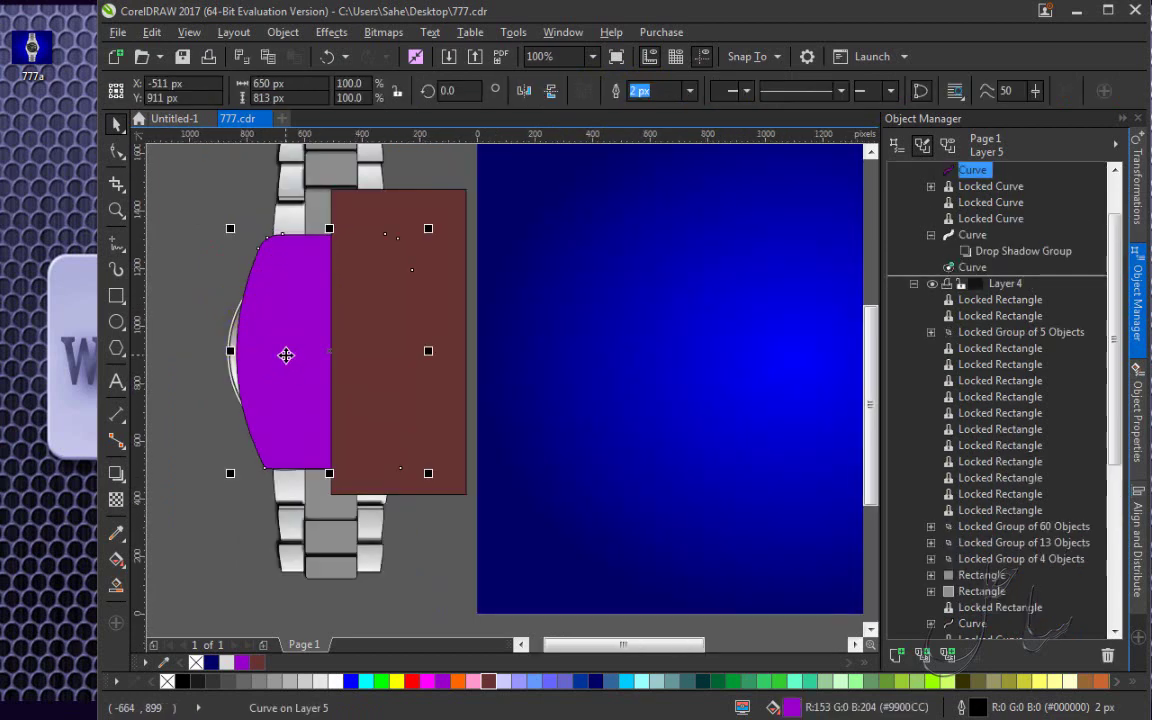
{"action": "left_click", "coordinate": [897, 655]}
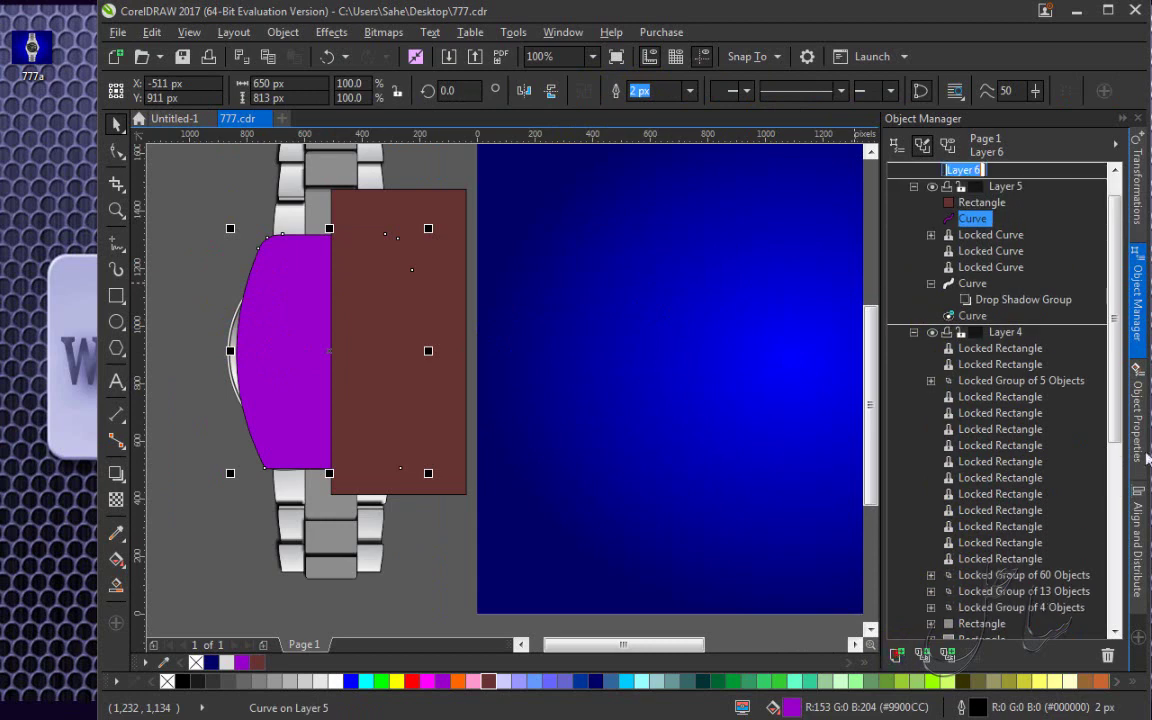
{"action": "left_click", "coordinate": [978, 204], "text": "ctrl"}
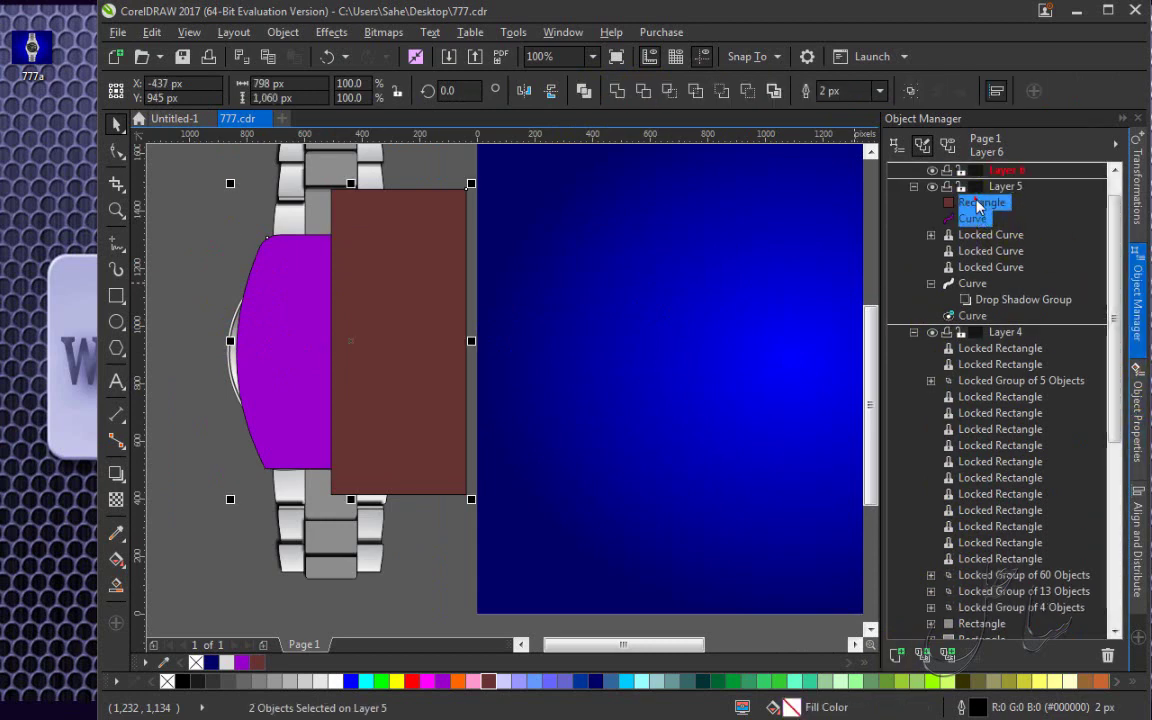
{"action": "left_click_drag", "start_coordinate": [987, 180], "coordinate": [1007, 206]}
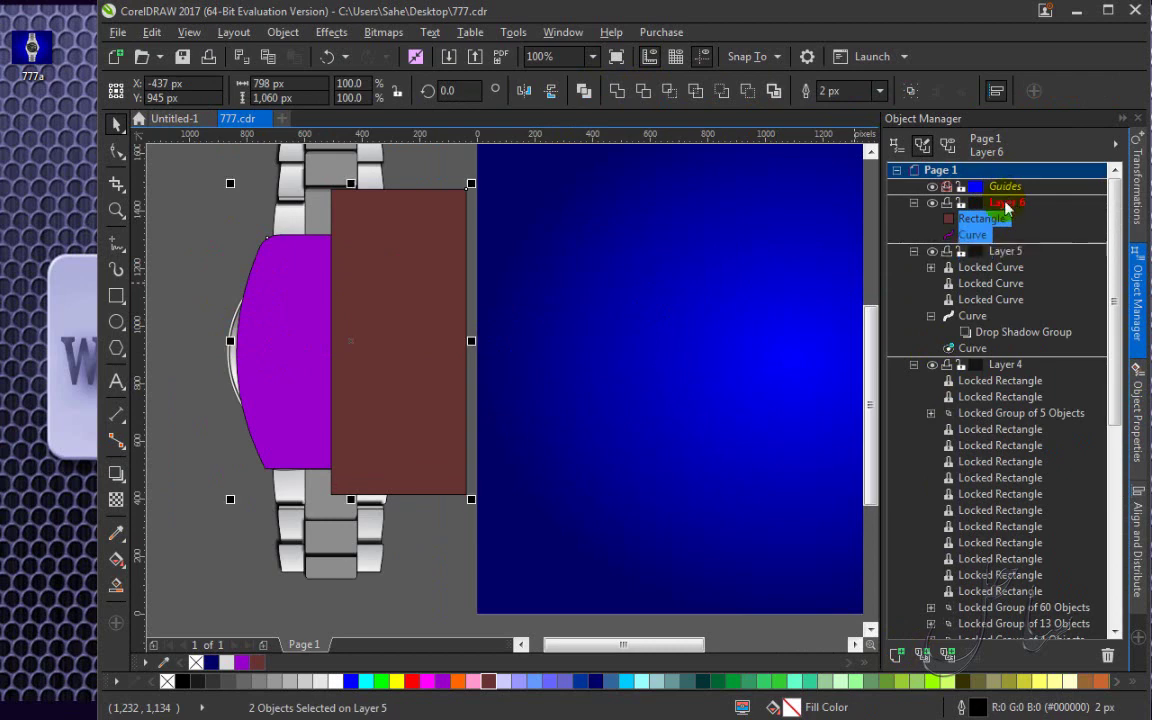
Collapse the object lists of the layers below Layer 6 and lock those layers against editing.
{"action": "left_click", "coordinate": [914, 251]}
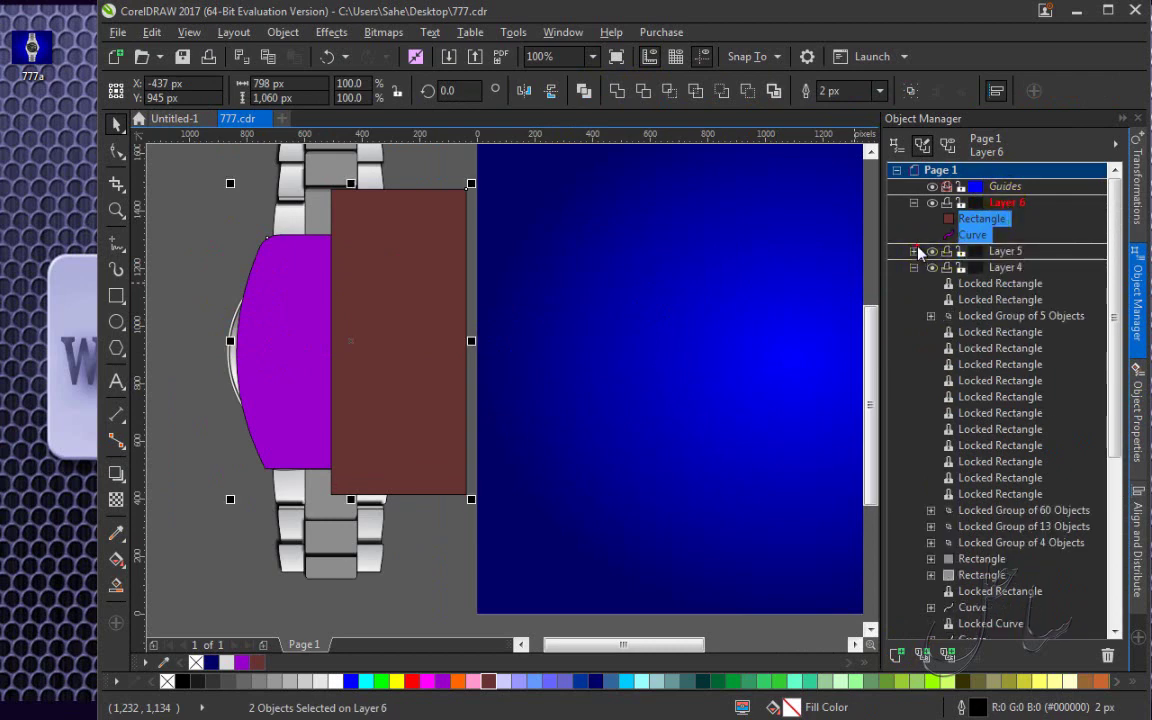
{"action": "left_click", "coordinate": [914, 267]}
{"action": "left_click", "coordinate": [913, 284]}
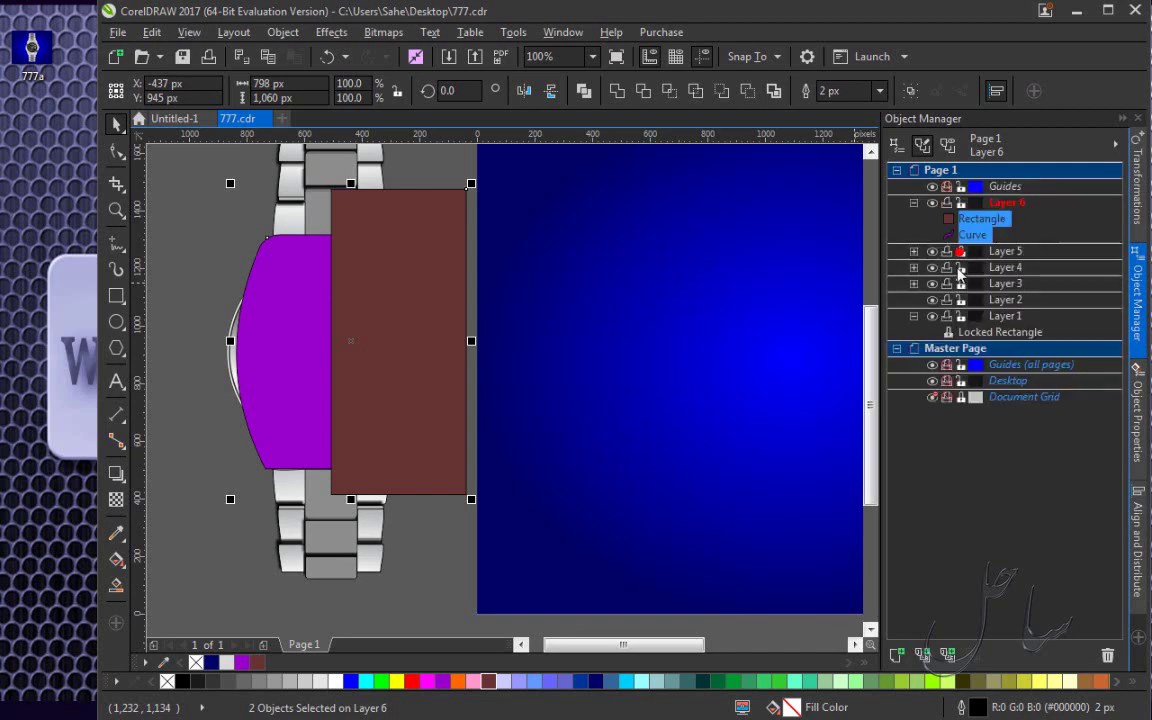
{"action": "left_click", "coordinate": [959, 268]}
{"action": "left_click", "coordinate": [960, 300]}
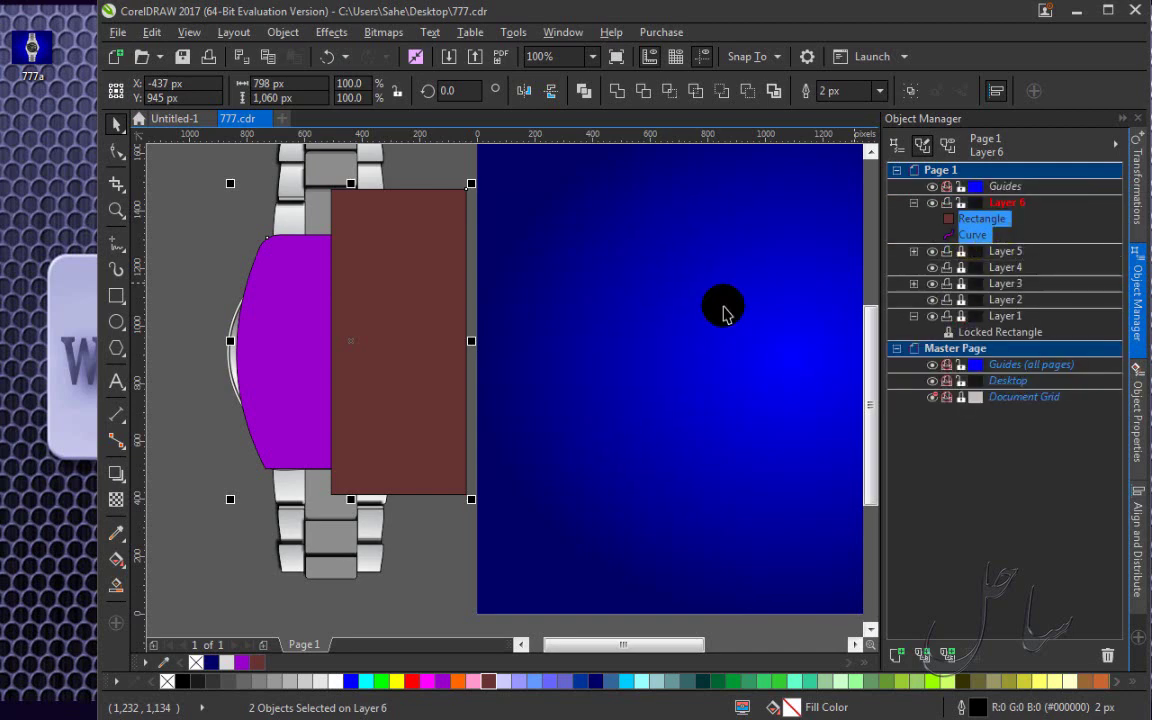
Select the purple case shape and brown rectangle, cut away the case's right half with Back Minus Front, and deselect.
{"action": "left_click", "coordinate": [176, 260]}
{"action": "left_click_drag", "start_coordinate": [208, 161], "coordinate": [510, 600]}
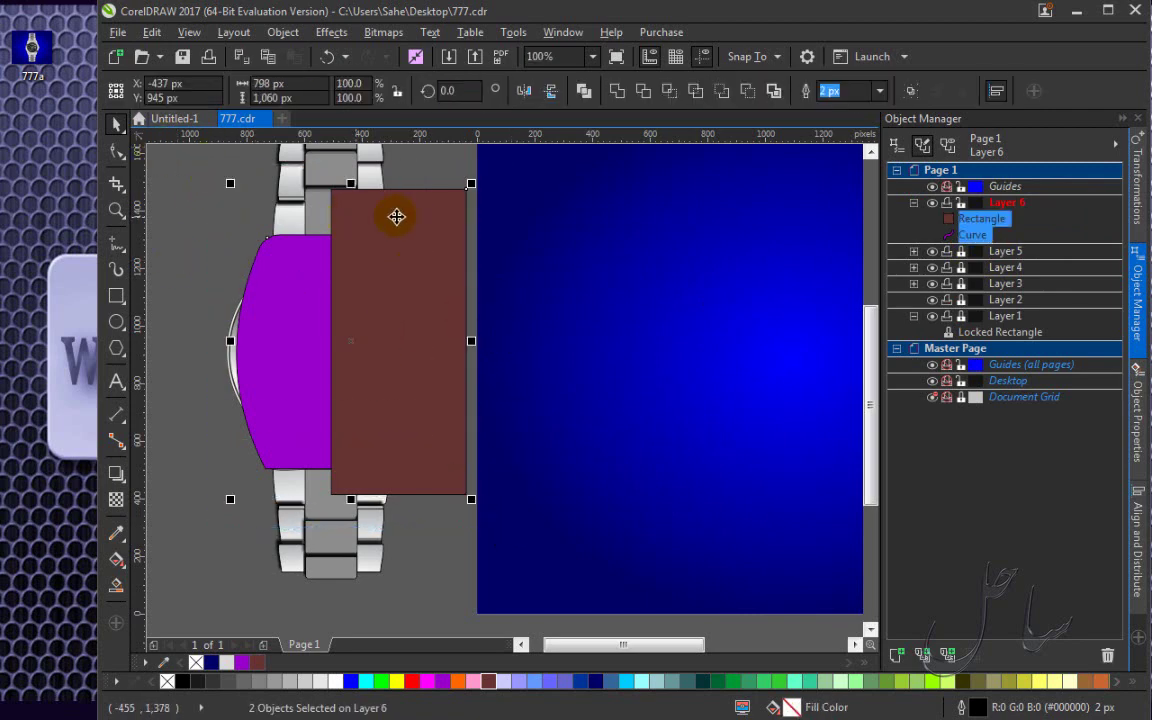
{"action": "left_click", "coordinate": [290, 278]}
{"action": "left_click", "coordinate": [347, 292]}
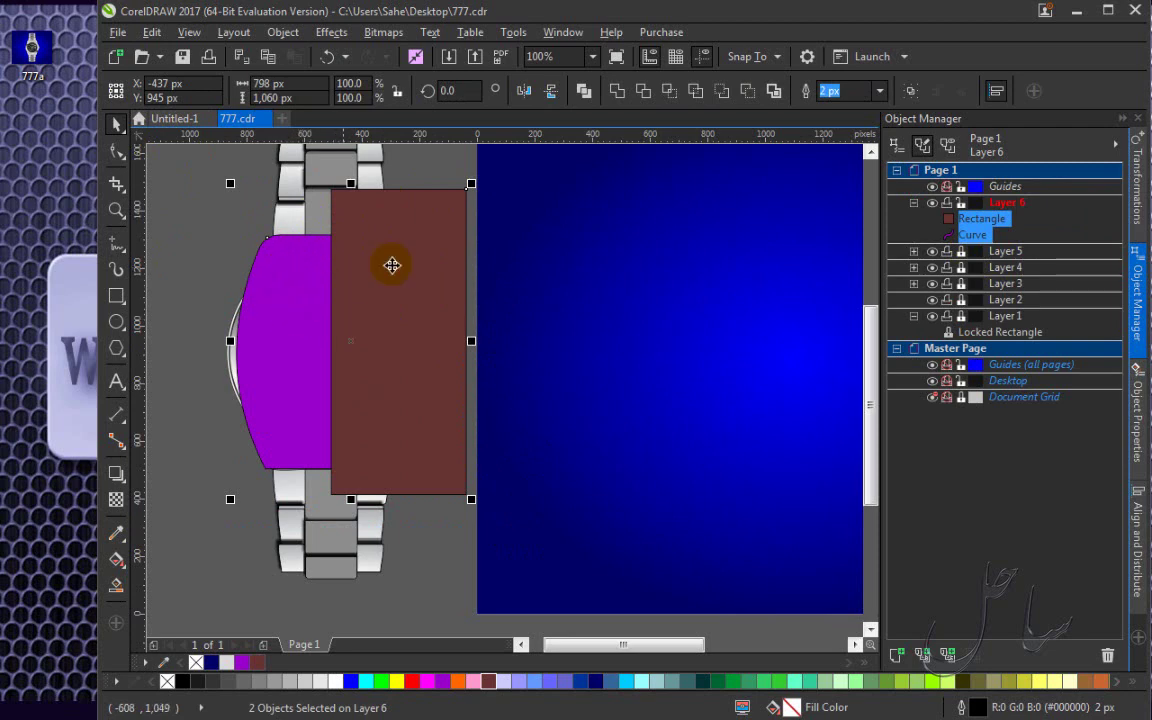
{"action": "left_click", "coordinate": [747, 91]}
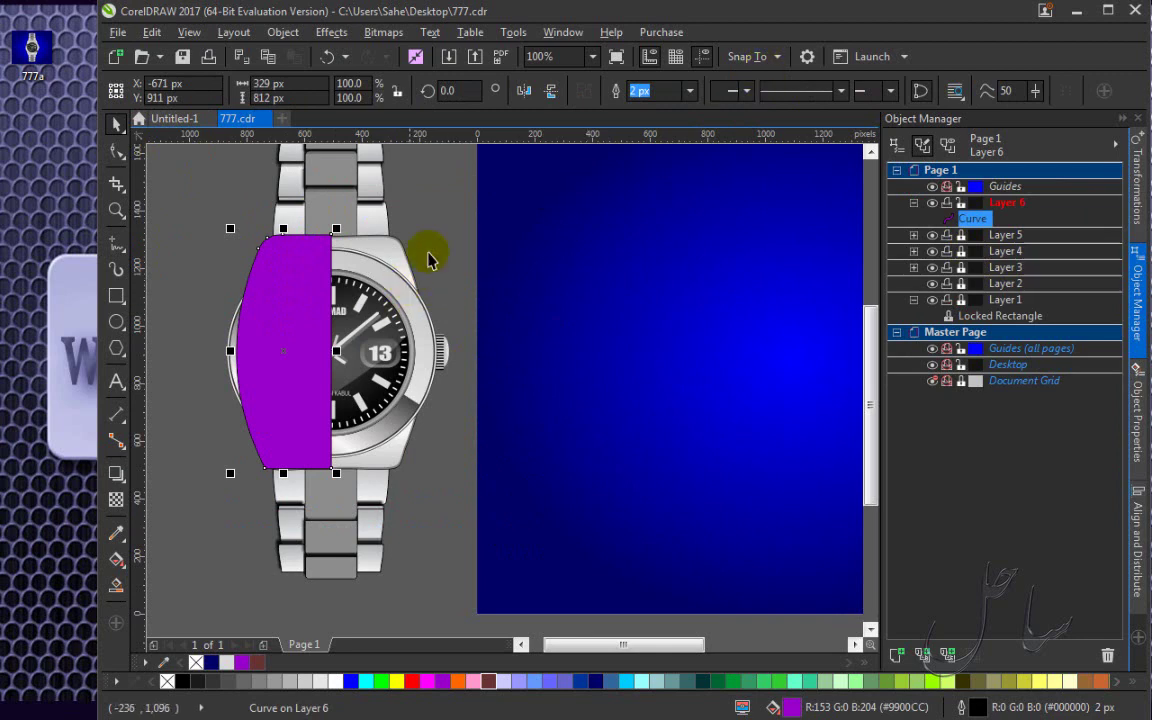
{"action": "left_click", "coordinate": [390, 227]}
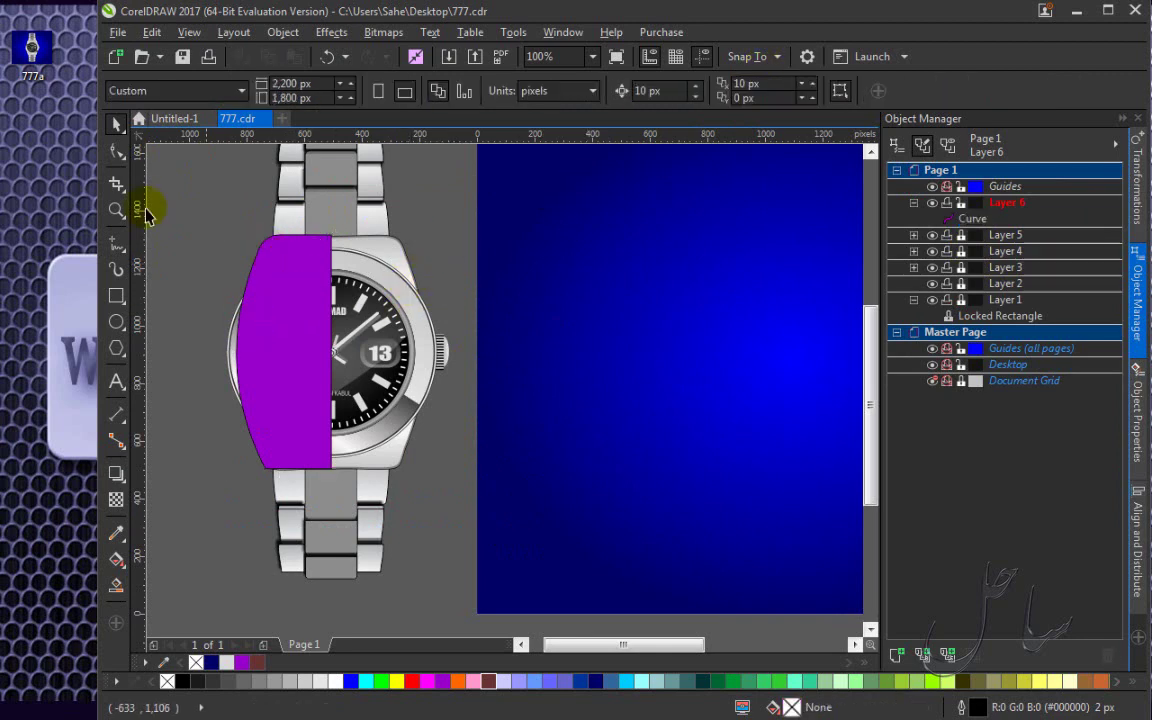
Draw a rectangle about 653 by 518 px covering the lower half of the purple case shape and fill it with dark blue (#000066).
{"action": "left_click", "coordinate": [116, 296]}
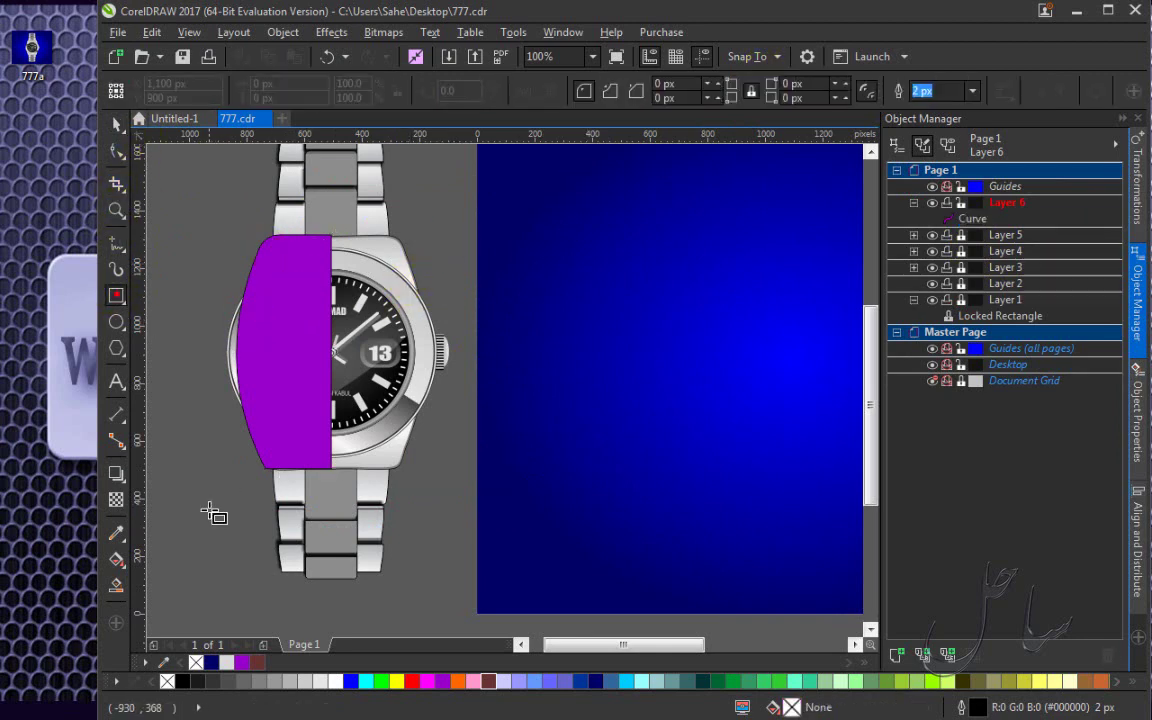
{"action": "left_click", "coordinate": [210, 501]}
{"action": "left_click_drag", "start_coordinate": [245, 470], "coordinate": [401, 347]}
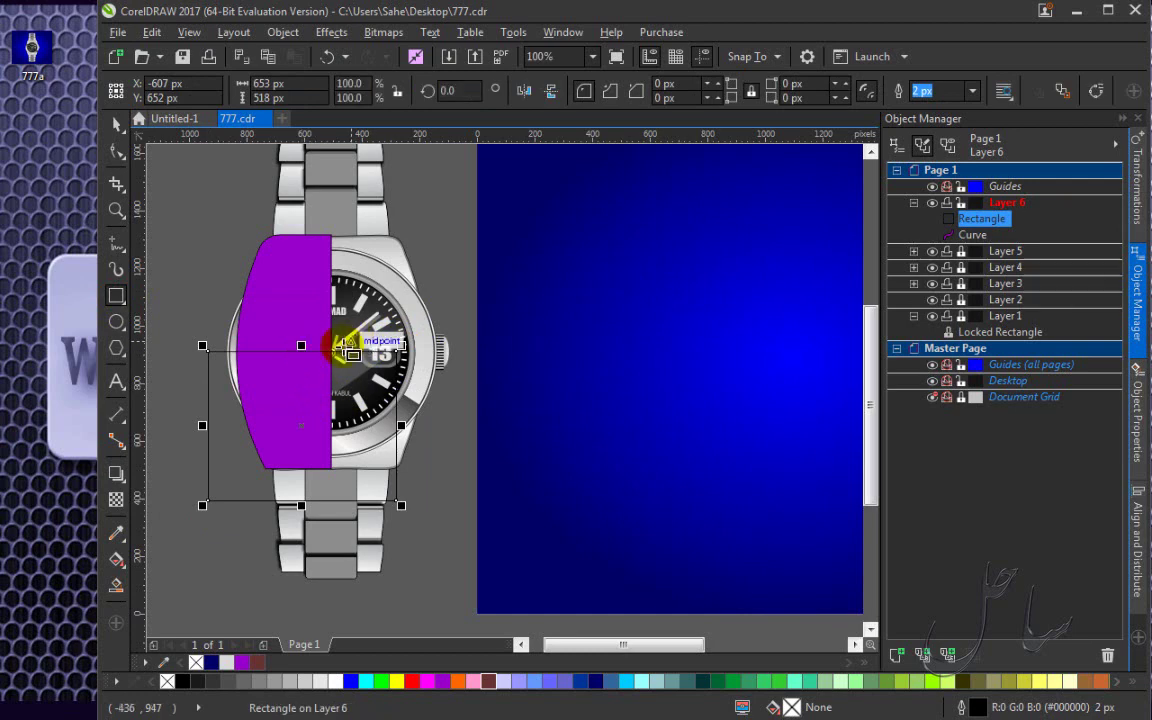
{"action": "left_click", "coordinate": [592, 681]}
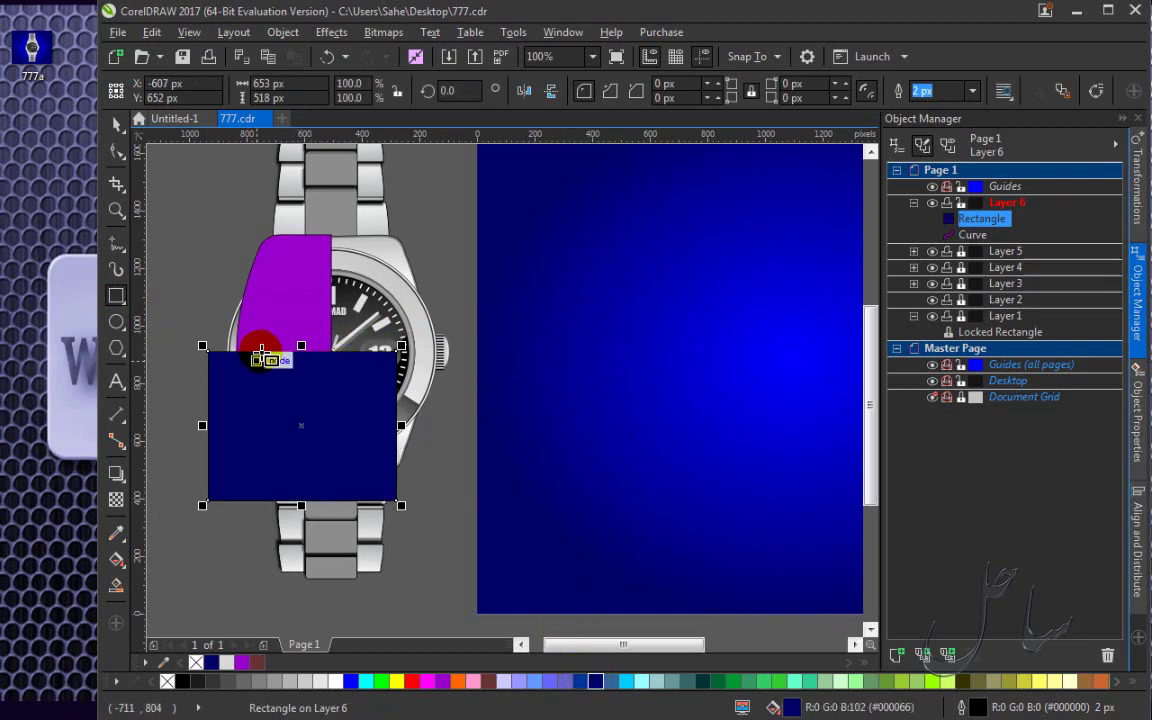
Select the purple case half and the blue rectangle, cut away the case's lower half with Back Minus Front, and deselect.
{"action": "scroll", "coordinate": [240, 366], "scroll_direction": "up", "scroll_amount": 2}
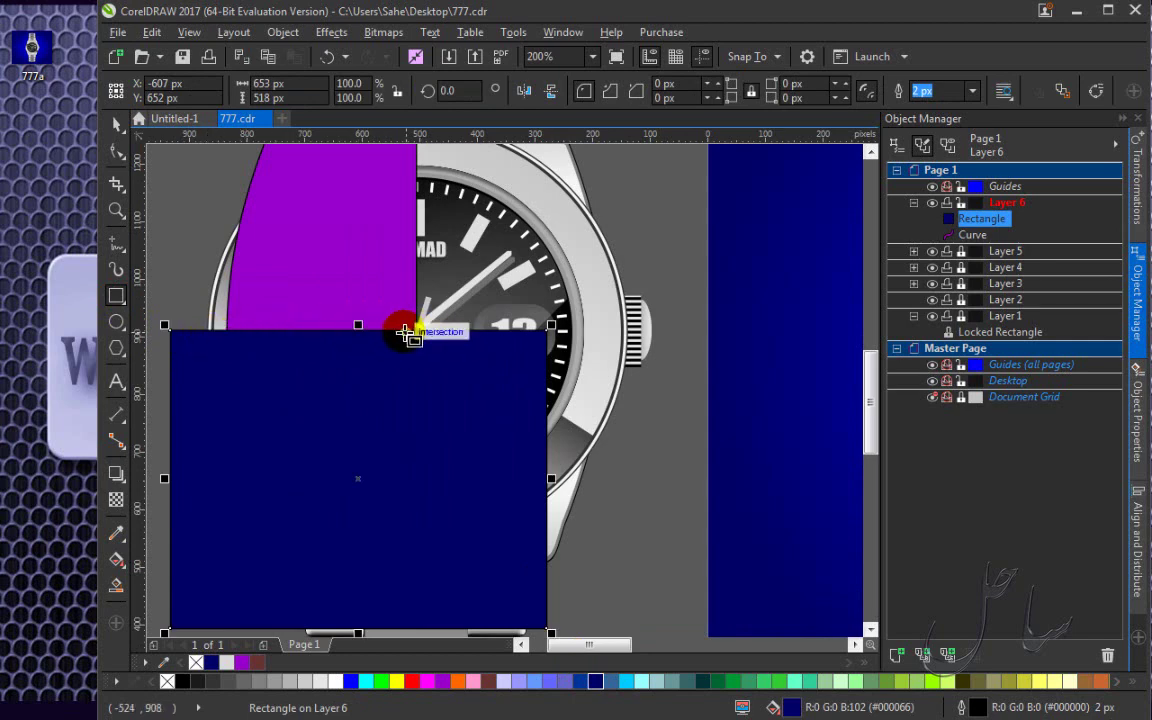
{"action": "scroll", "coordinate": [288, 336], "scroll_direction": "down", "scroll_amount": 4}
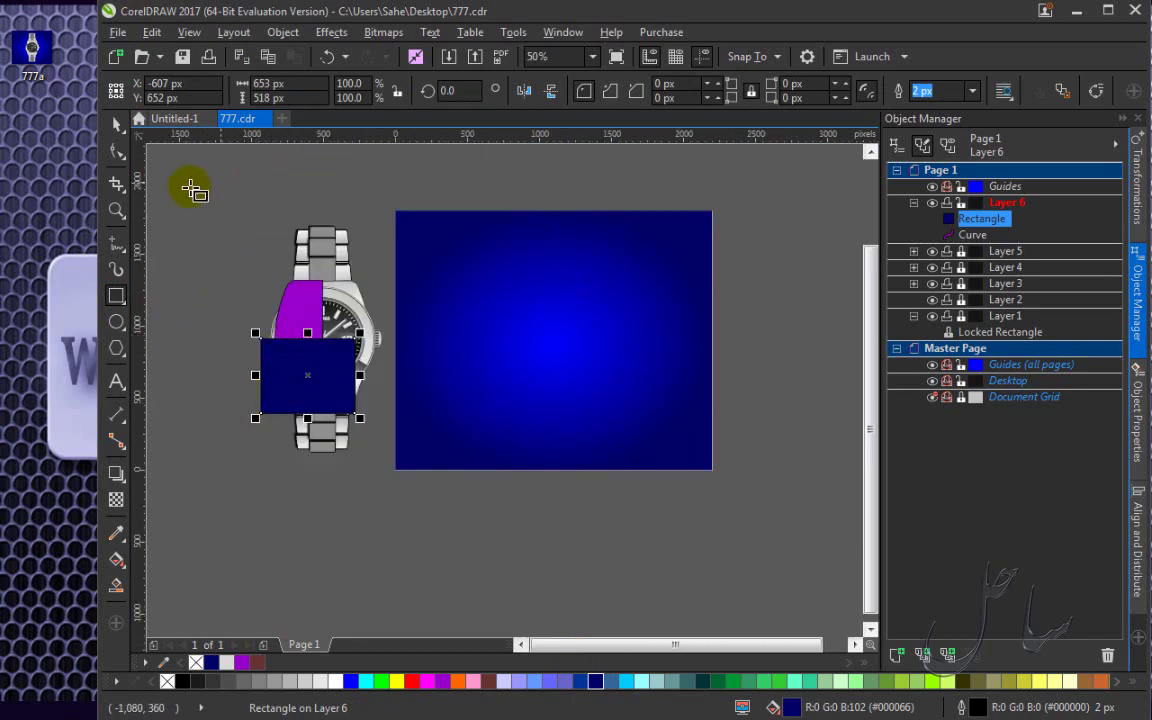
{"action": "left_click", "coordinate": [114, 125]}
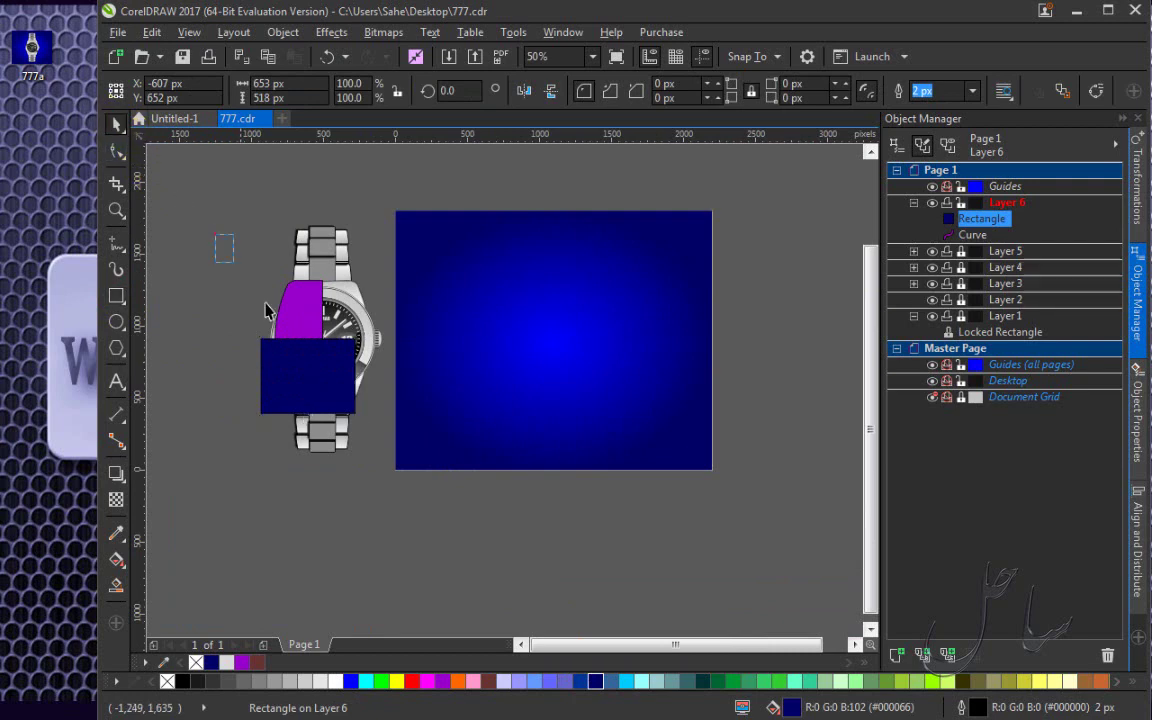
{"action": "left_click_drag", "start_coordinate": [220, 240], "coordinate": [417, 470]}
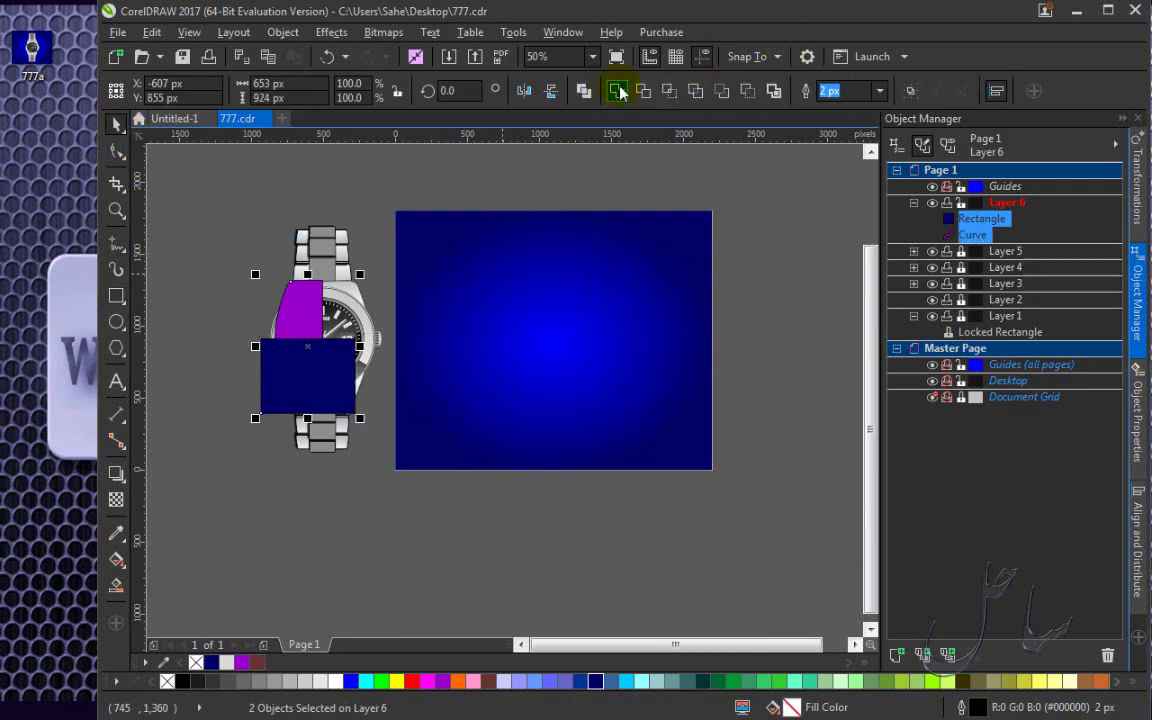
{"action": "left_click", "coordinate": [748, 91]}
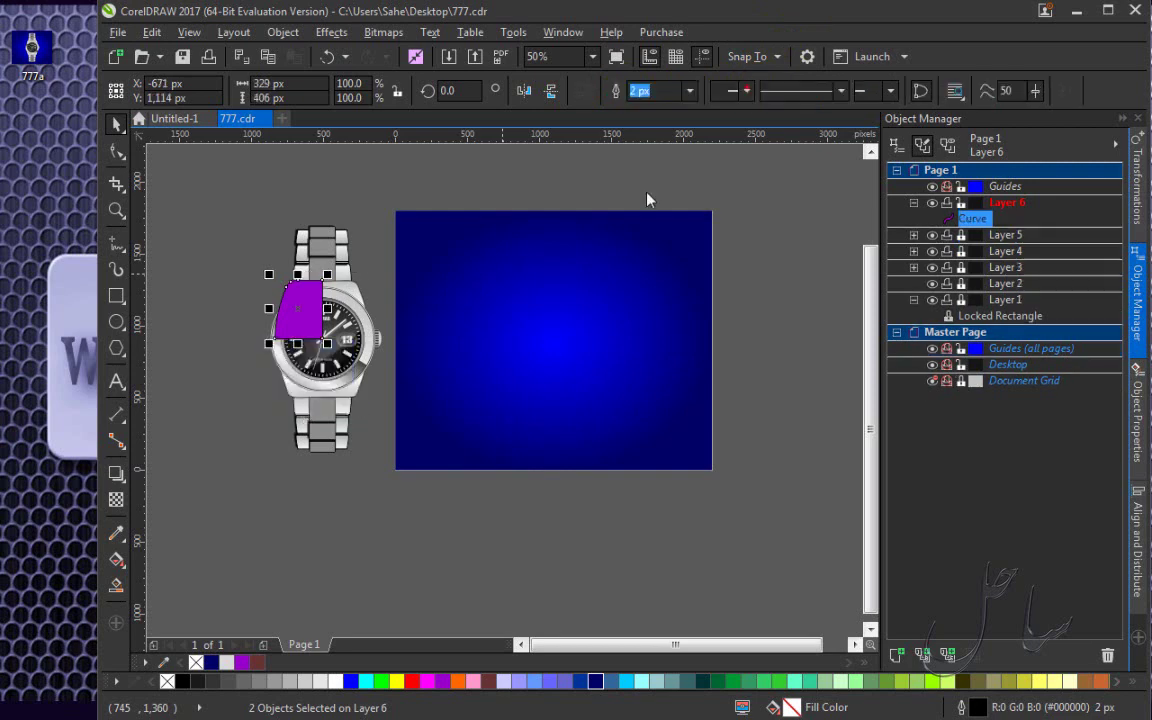
{"action": "scroll", "coordinate": [226, 292], "scroll_direction": "up", "scroll_amount": 2}
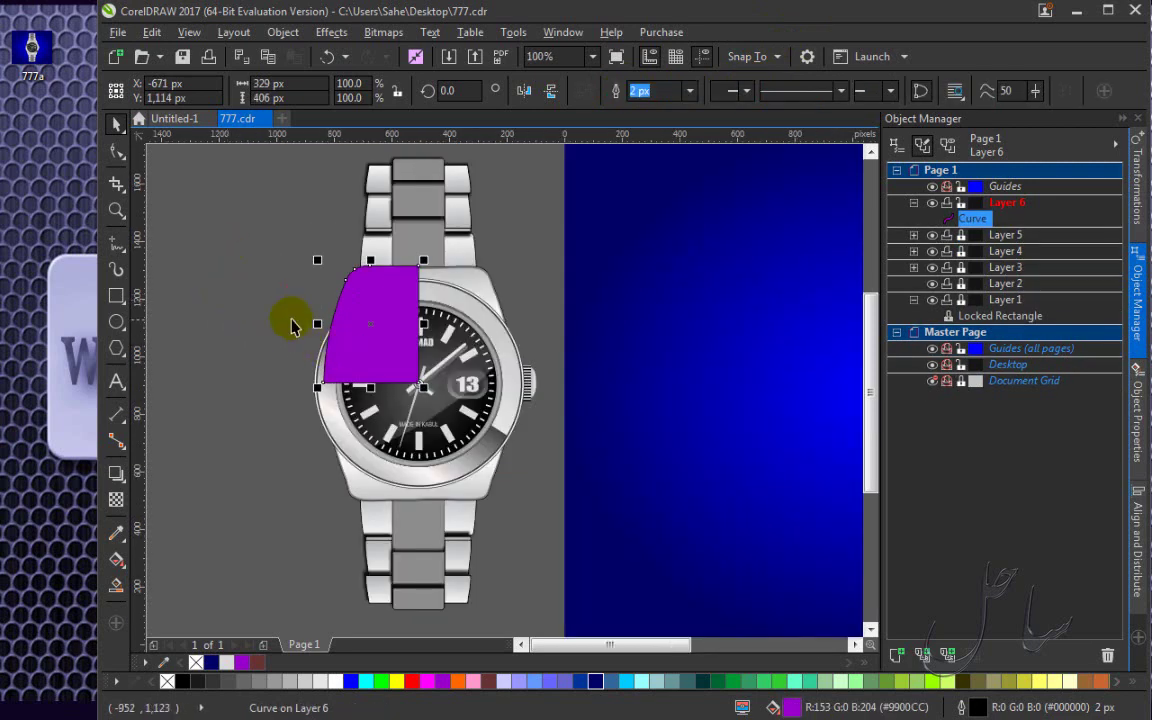
{"action": "left_click", "coordinate": [265, 314]}
{"action": "left_click", "coordinate": [376, 312]}
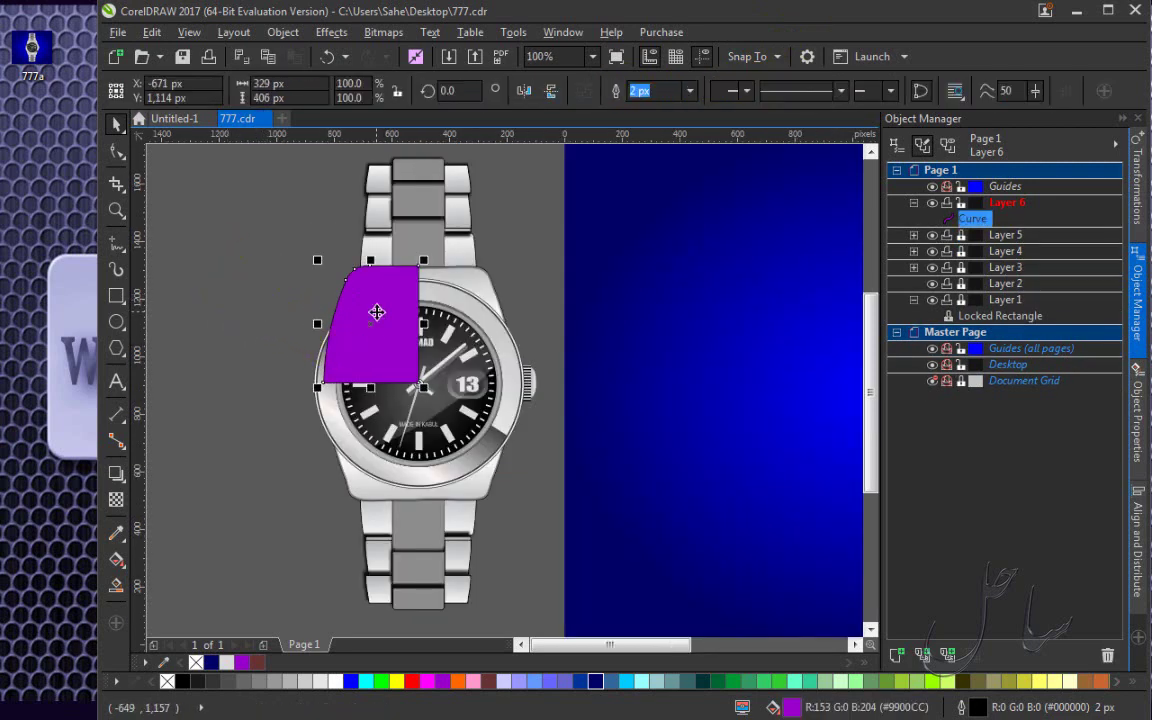
{"action": "left_click", "coordinate": [368, 291]}
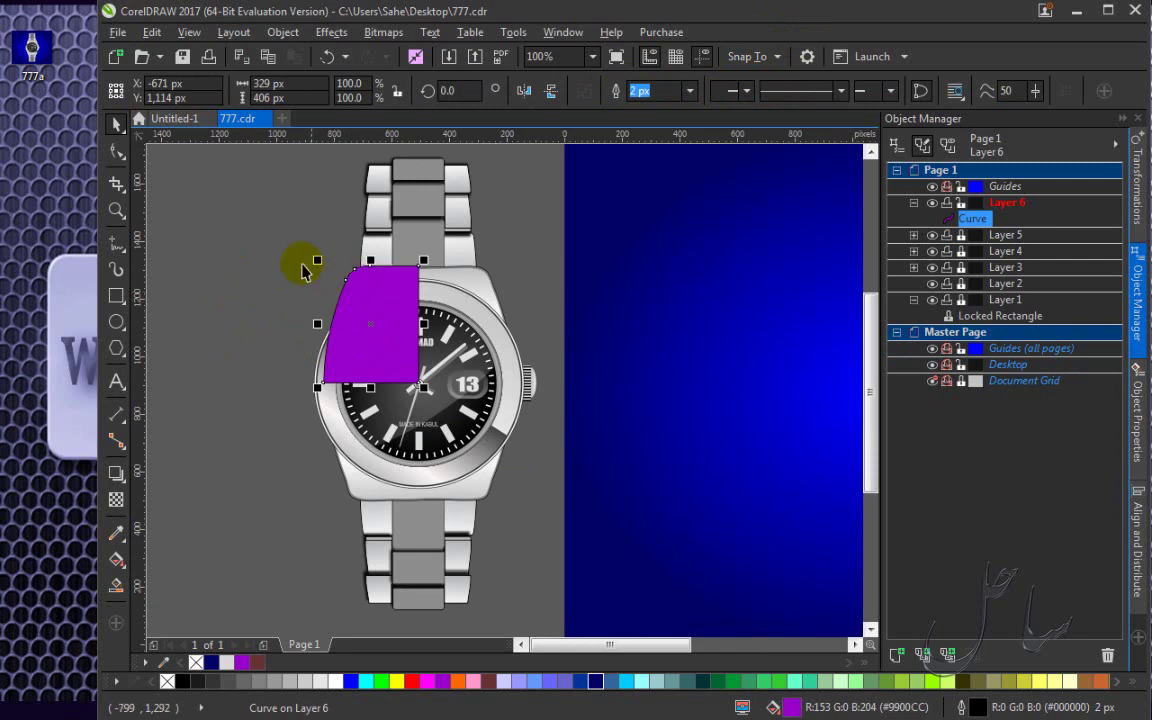
{"action": "left_click", "coordinate": [275, 240]}
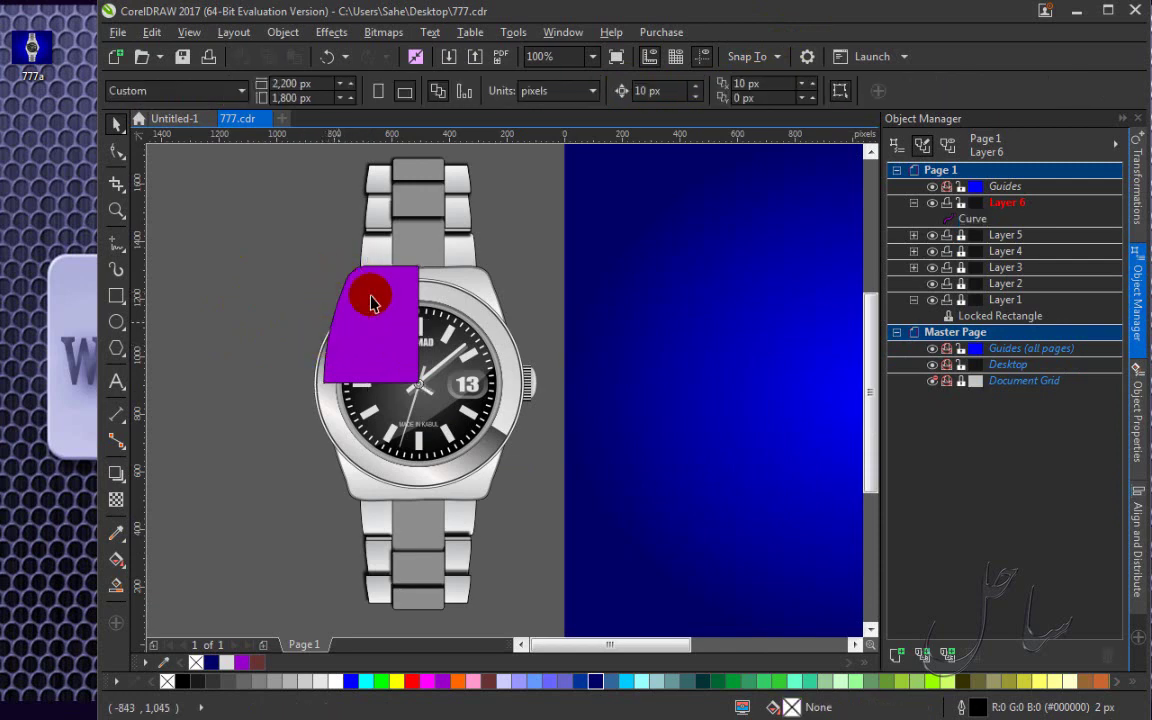
Set the purple case quarter's outline width to None and deselect the shape.
{"action": "left_click", "coordinate": [377, 325]}
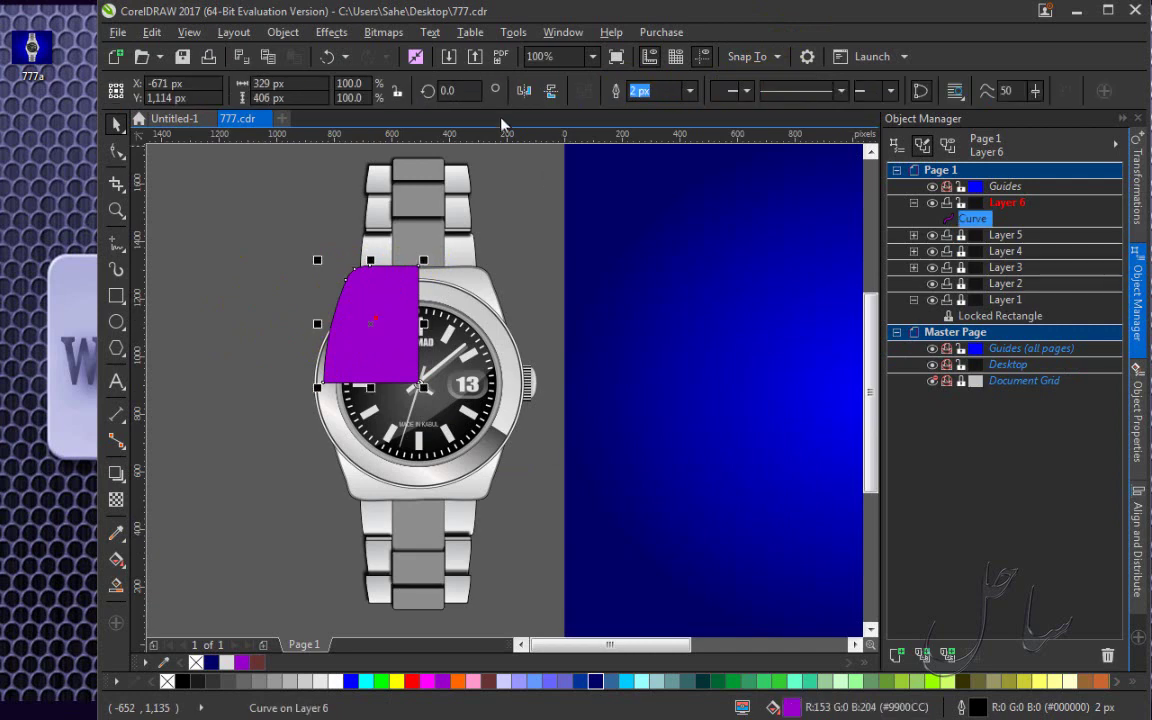
{"action": "left_click", "coordinate": [689, 91]}
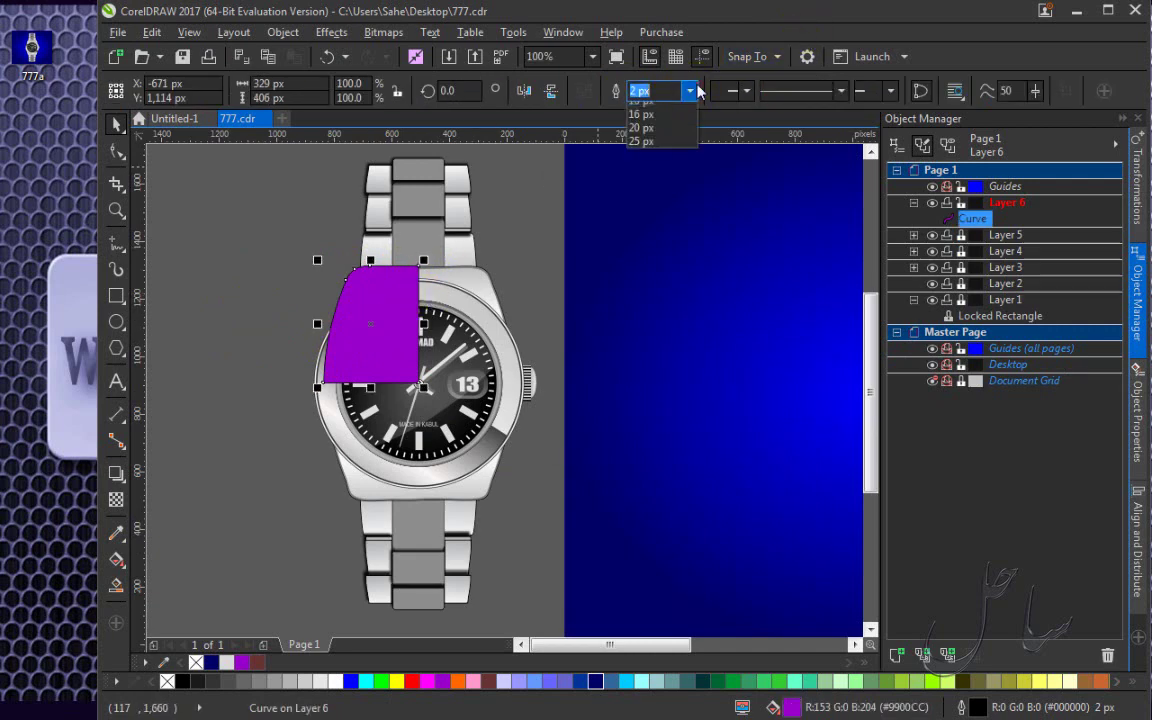
{"action": "left_click", "coordinate": [640, 108]}
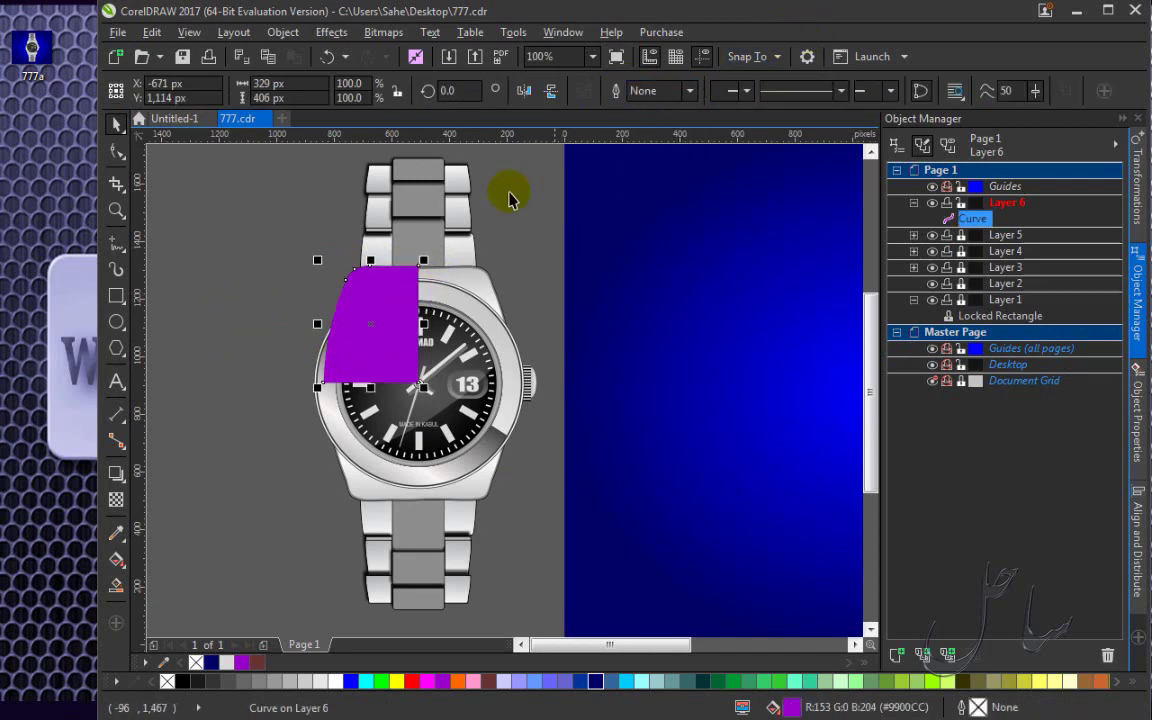
{"action": "left_click", "coordinate": [398, 290]}
{"action": "left_click", "coordinate": [535, 203]}
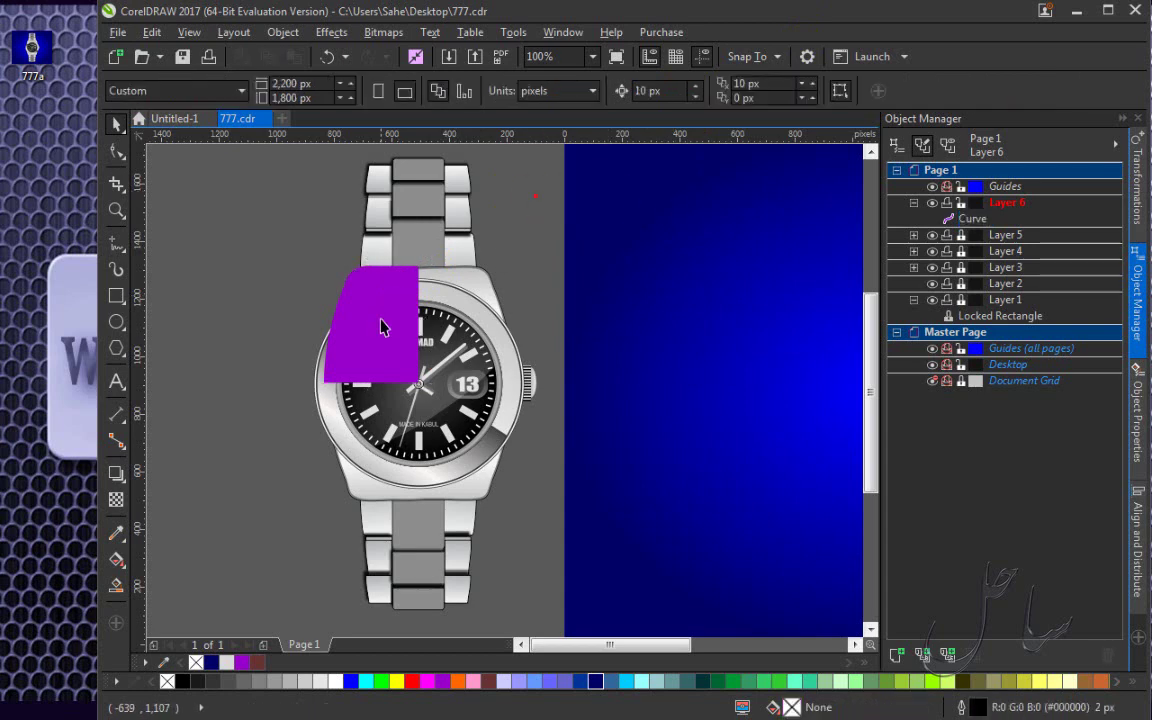
Copy the outline-free purple case quarter to the clipboard.
{"action": "left_click", "coordinate": [380, 321]}
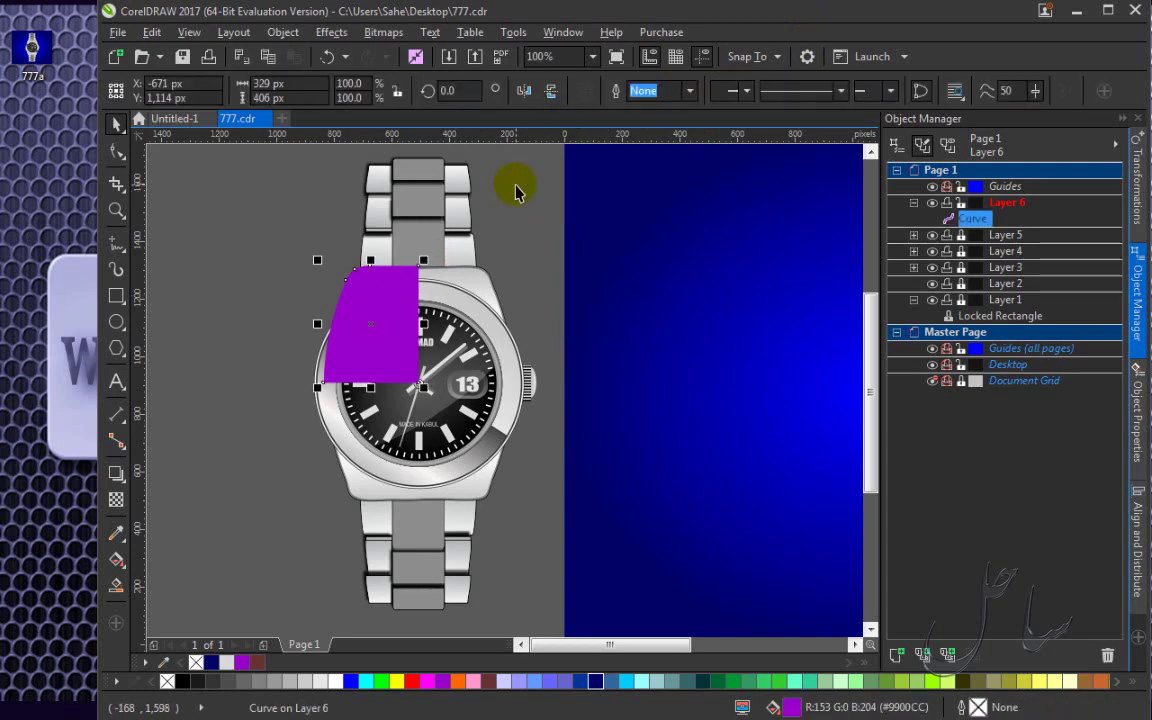
{"action": "right_click", "coordinate": [400, 295]}
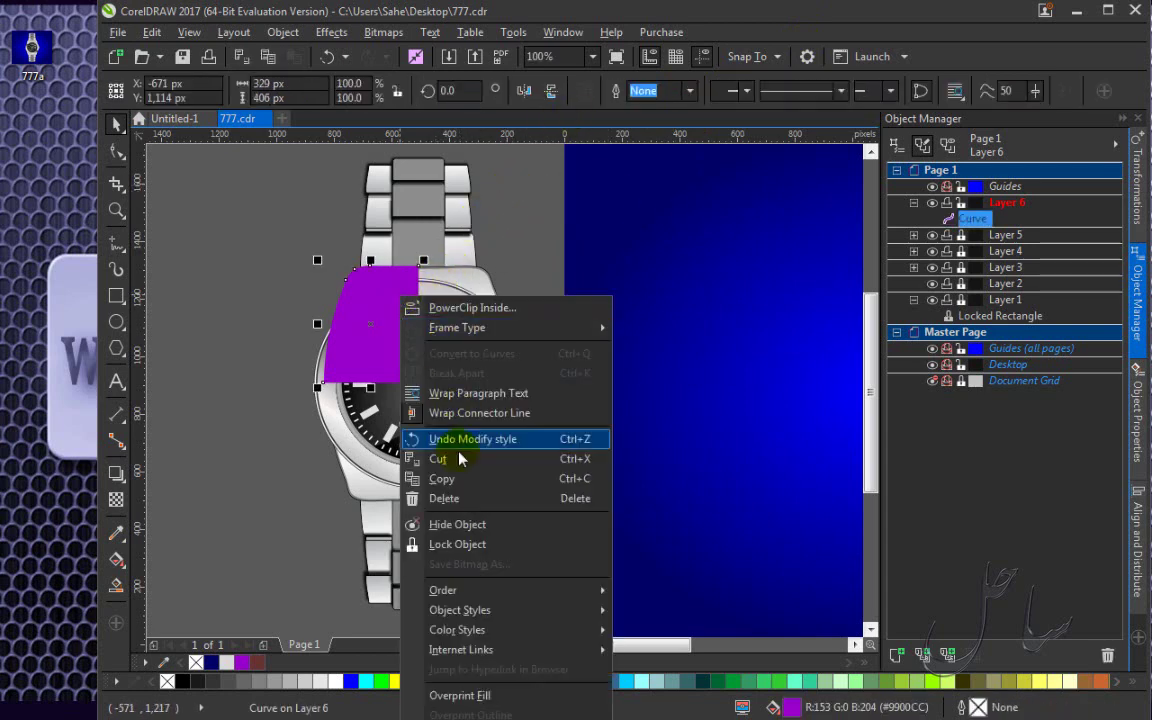
{"action": "left_click", "coordinate": [443, 480]}
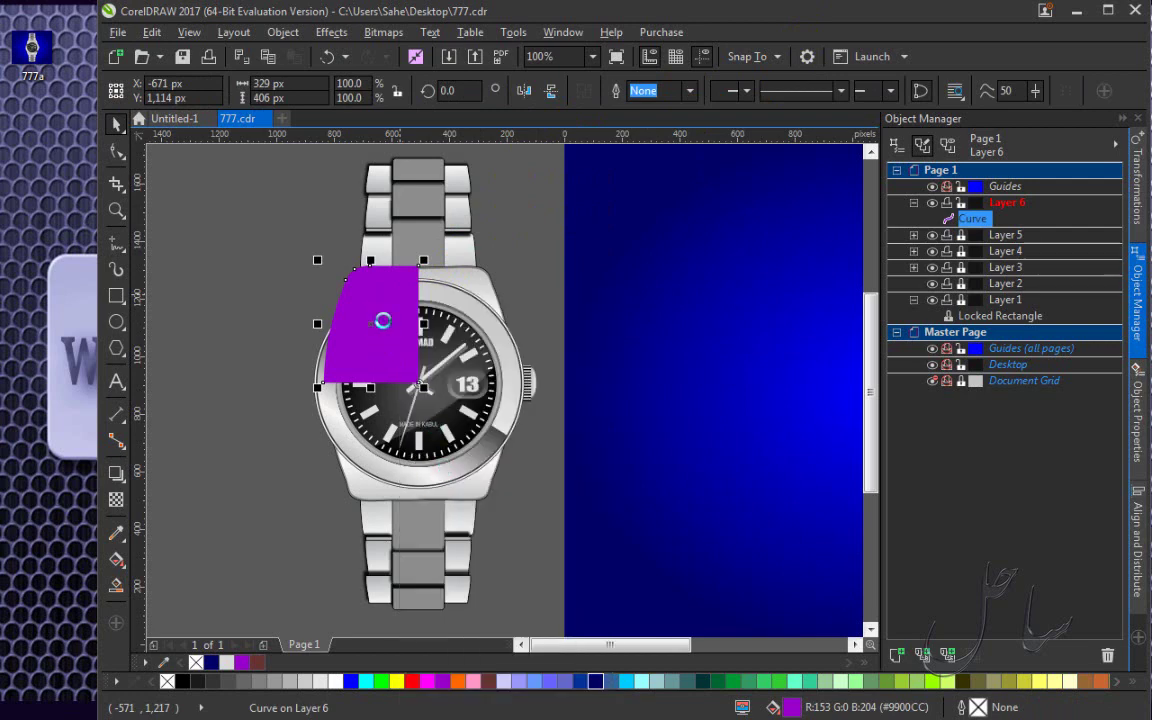
{"action": "right_click", "coordinate": [385, 322]}
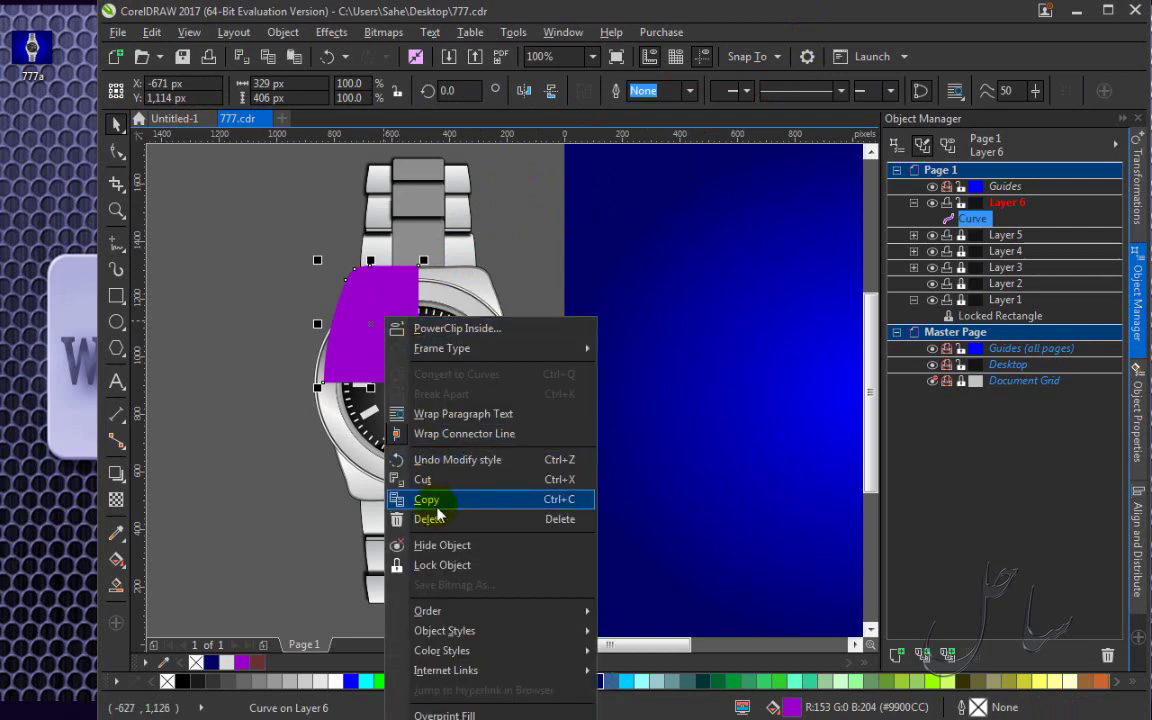
{"action": "left_click", "coordinate": [680, 322]}
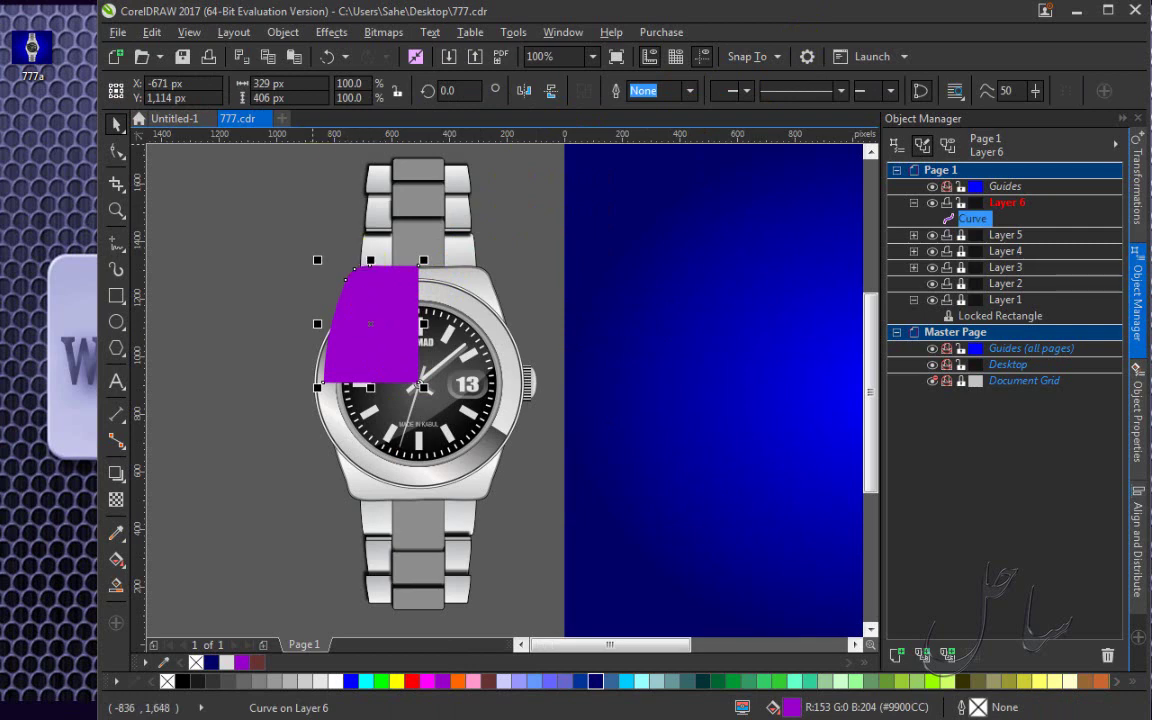
{"action": "left_click", "coordinate": [186, 33]}
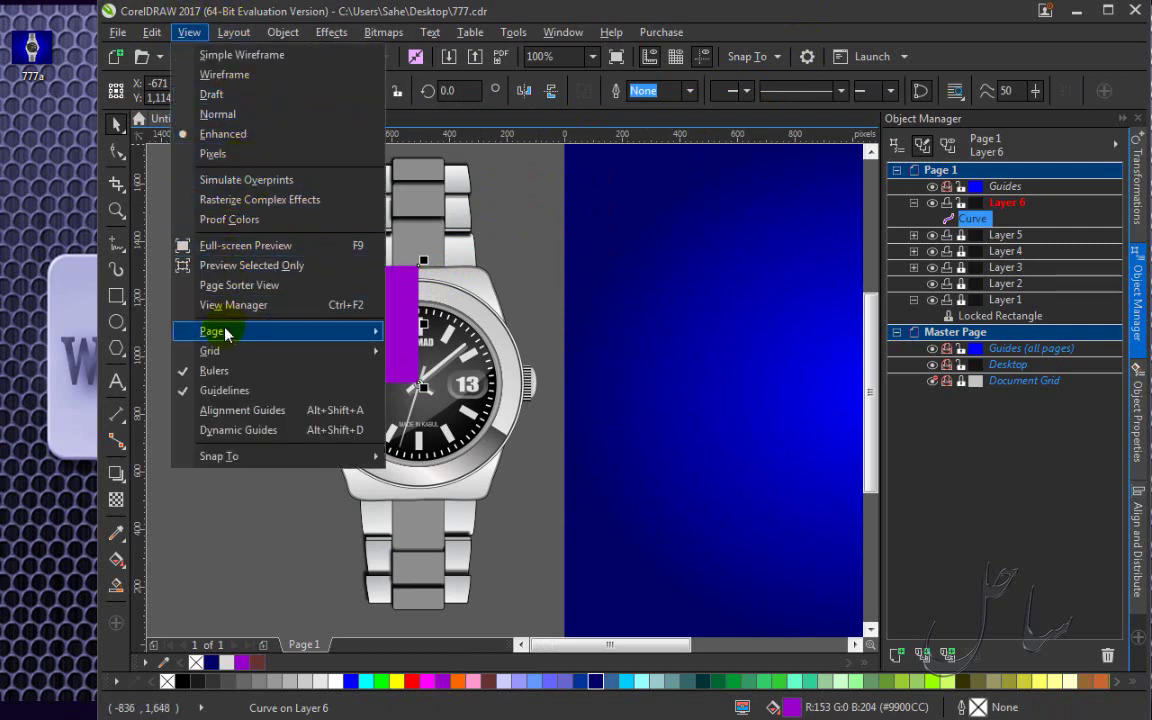
{"action": "mouse_move", "coordinate": [224, 333]}
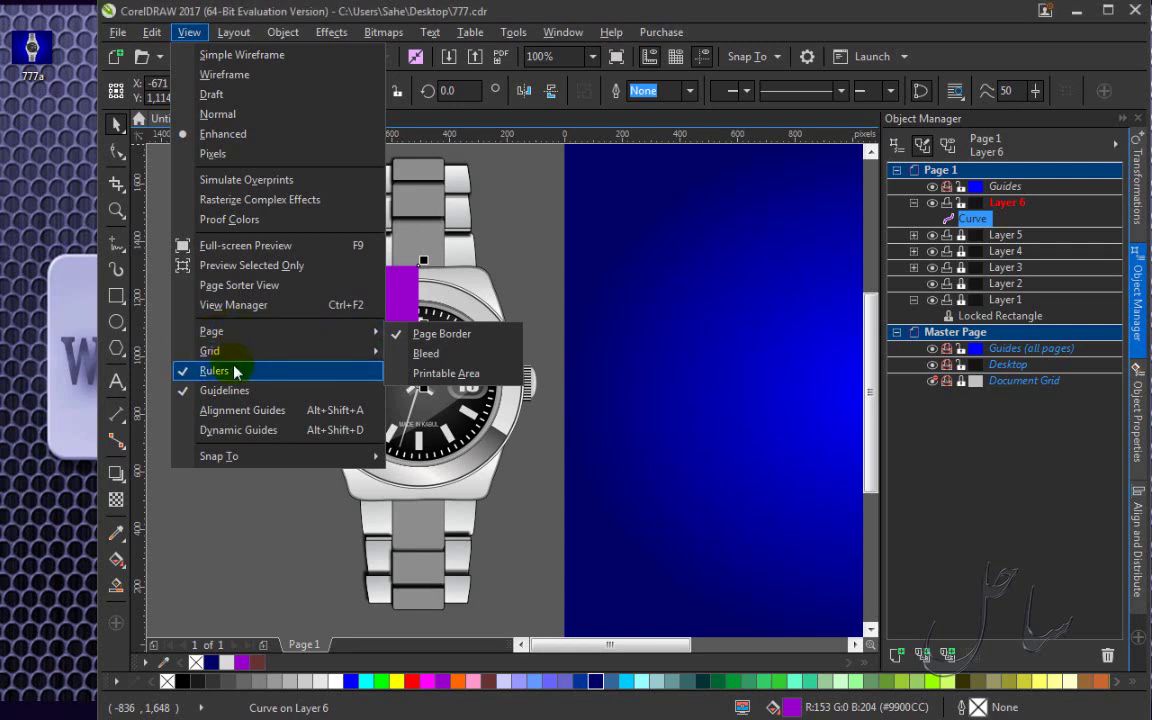
{"action": "mouse_move", "coordinate": [152, 32]}
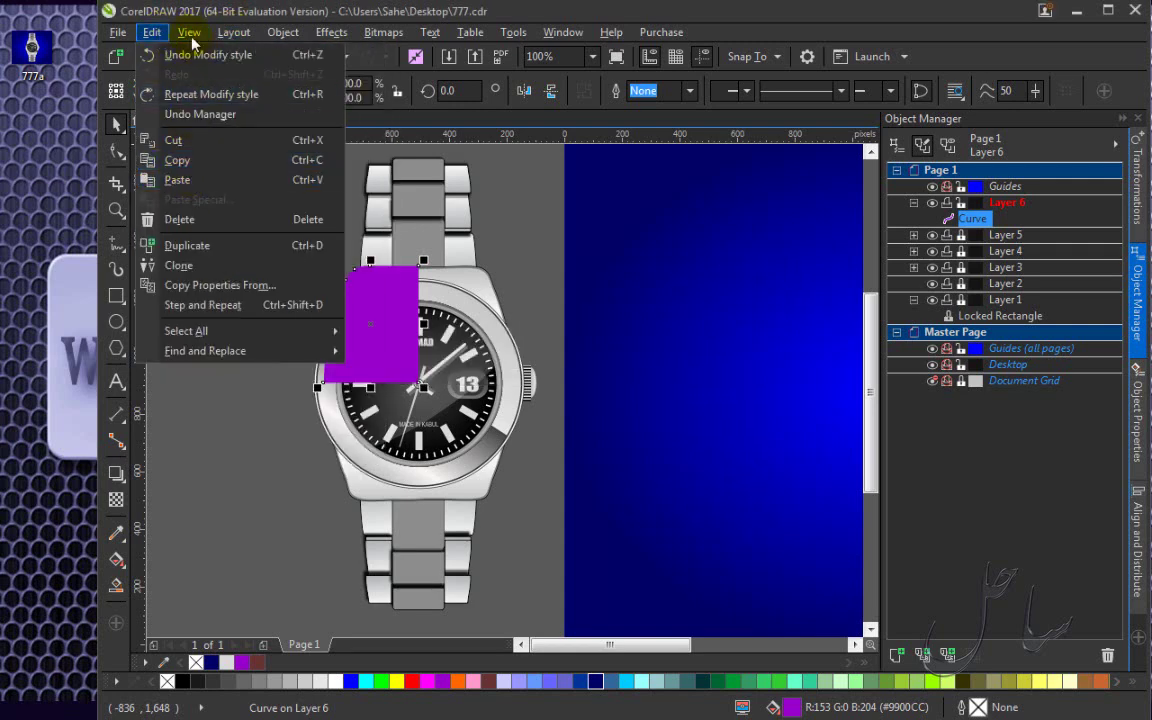
{"action": "mouse_move", "coordinate": [189, 32]}
{"action": "left_click", "coordinate": [233, 451]}
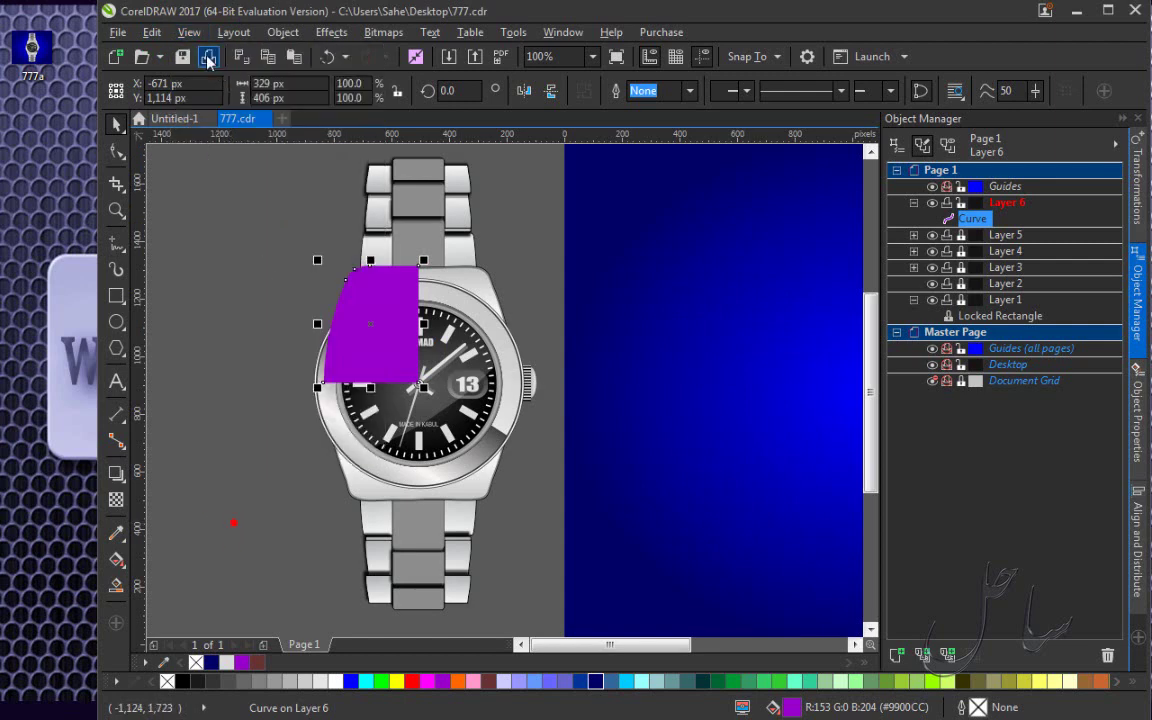
Copy the selected purple case quarter and paste a duplicate in place on Layer 6.
{"action": "left_click", "coordinate": [152, 32]}
{"action": "left_click", "coordinate": [186, 160]}
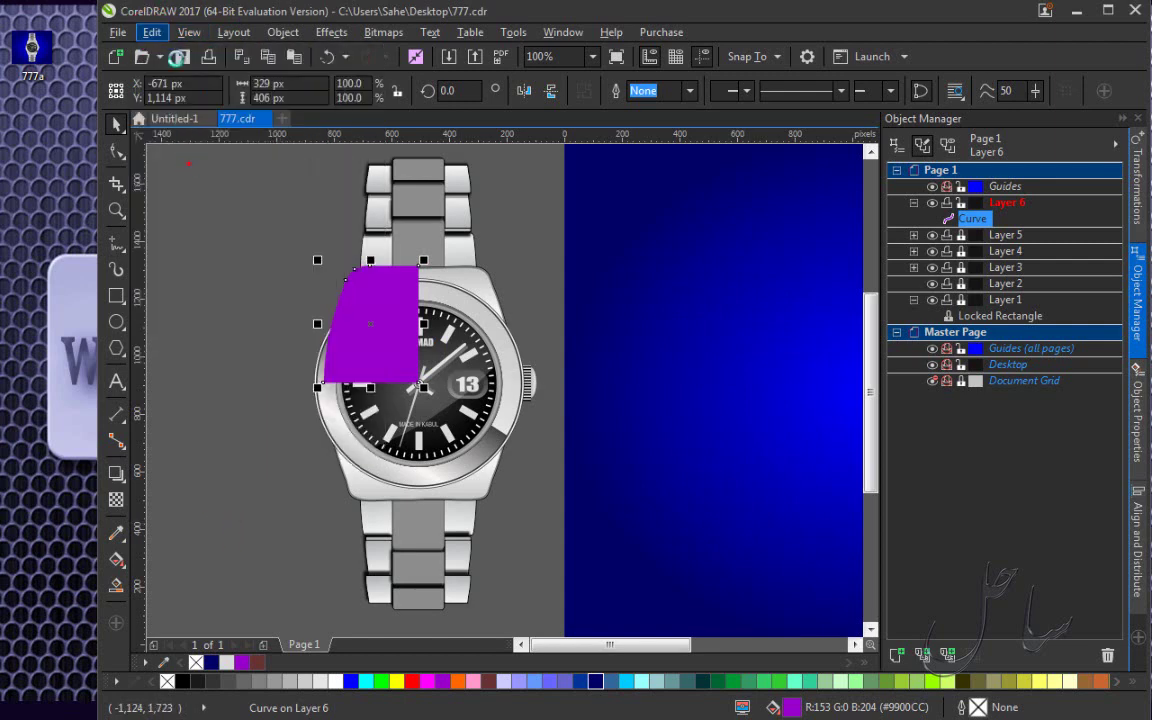
{"action": "left_click", "coordinate": [158, 38]}
{"action": "left_click", "coordinate": [178, 182]}
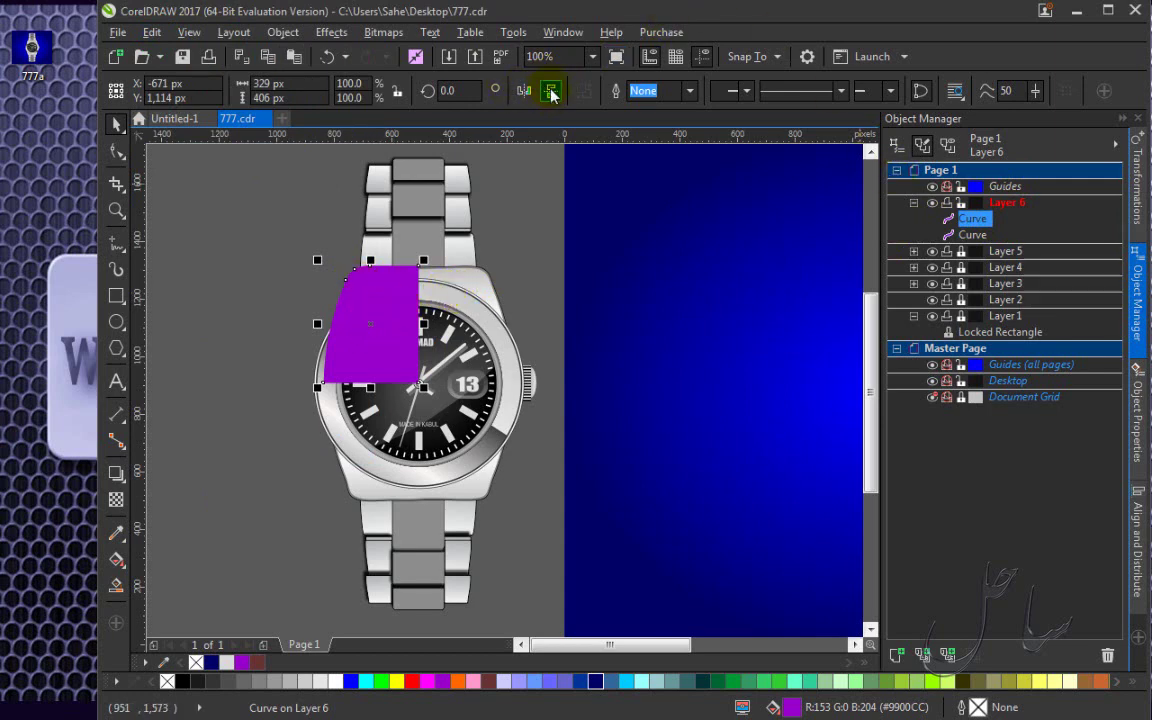
Mirror the pasted quarter vertically and nudge it straight down until it sits just below the original quarter.
{"action": "left_click", "coordinate": [426, 265]}
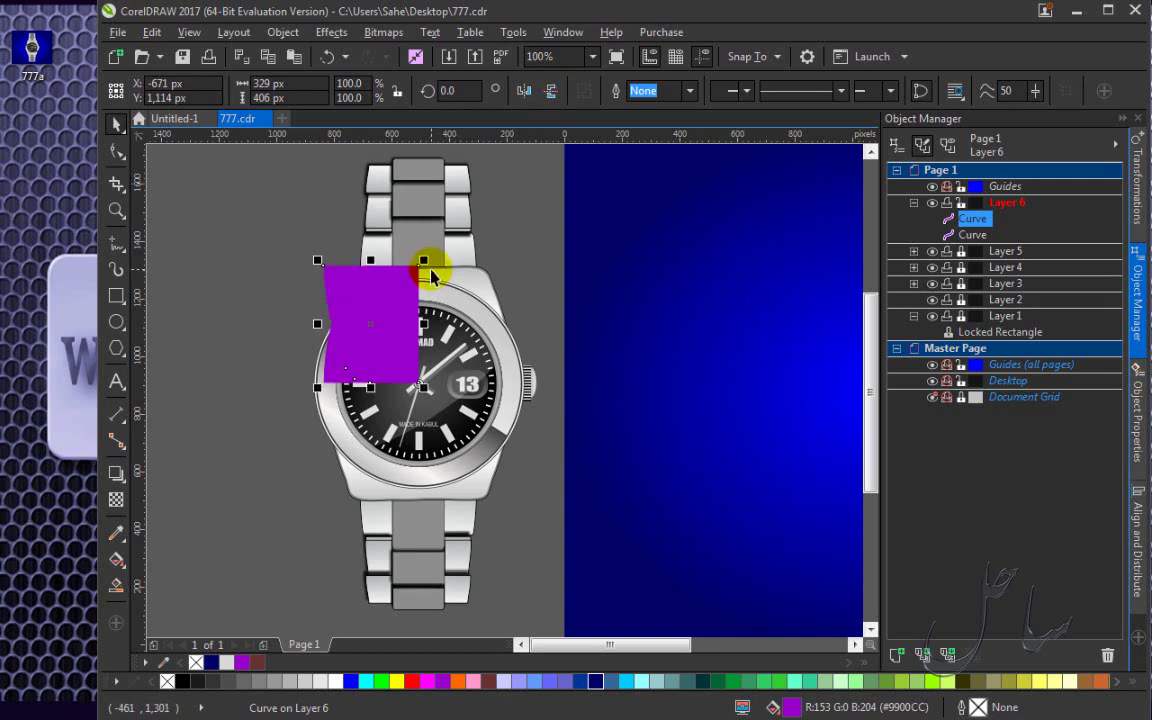
{"action": "key", "text": "Down"}
{"action": "key", "text": "Down"}
{"action": "key", "text": "Down"}
{"action": "key", "text": "Down"}
{"action": "key", "text": "Down"}
{"action": "key", "text": "Down"}
{"action": "key", "text": "Down"}
{"action": "key", "text": "Down"}
{"action": "key", "text": "Down"}
{"action": "key", "text": "Down"}
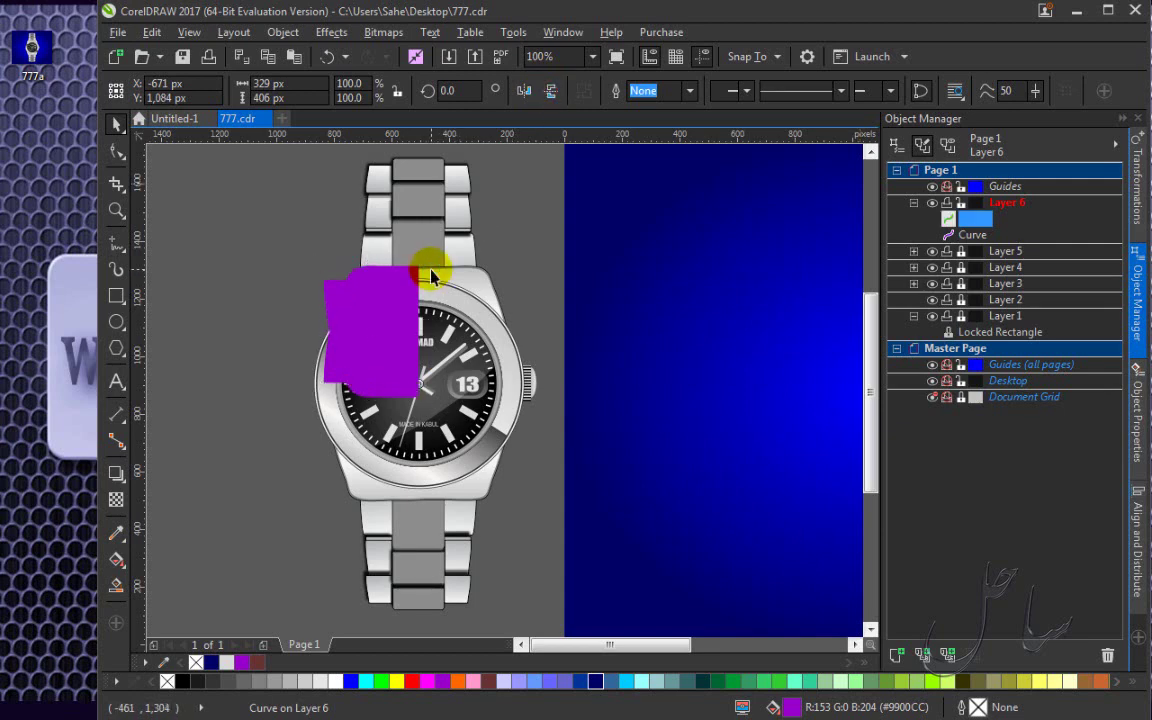
{"action": "key", "text": "Down"}
{"action": "key", "text": "Down"}
{"action": "key", "text": "Down"}
{"action": "key", "text": "Down"}
{"action": "key", "text": "Down"}
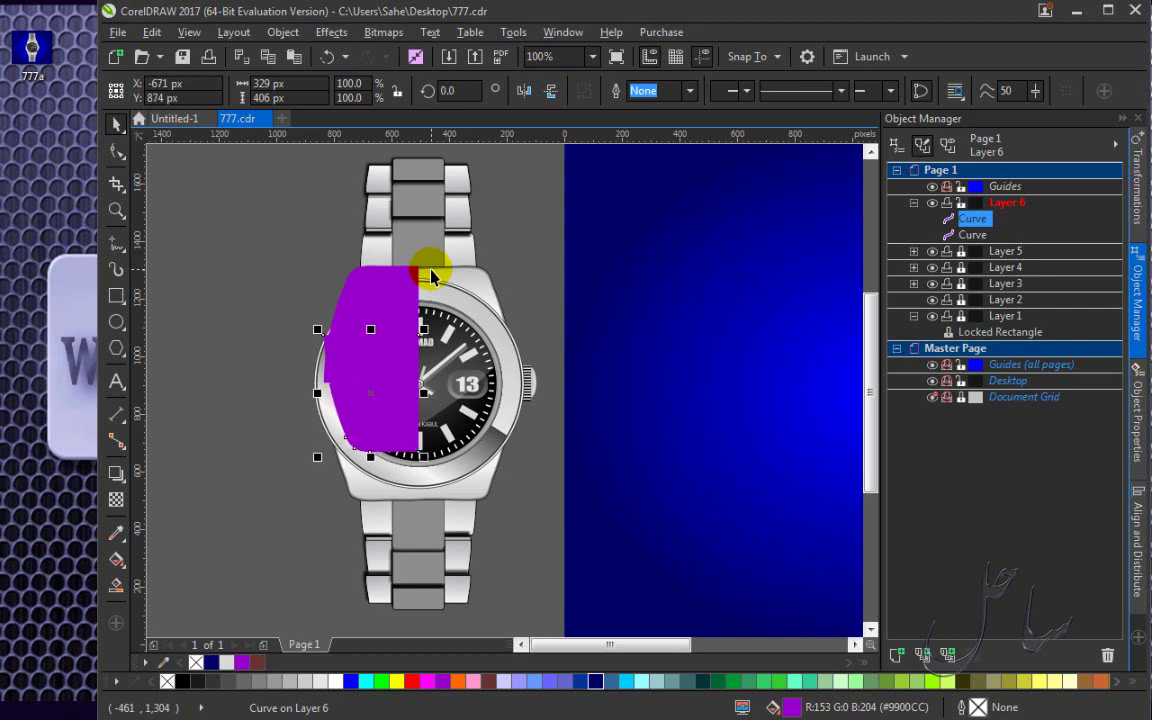
{"action": "key", "text": "Down"}
{"action": "key", "text": "Down"}
{"action": "key", "text": "Down"}
{"action": "key", "text": "Down"}
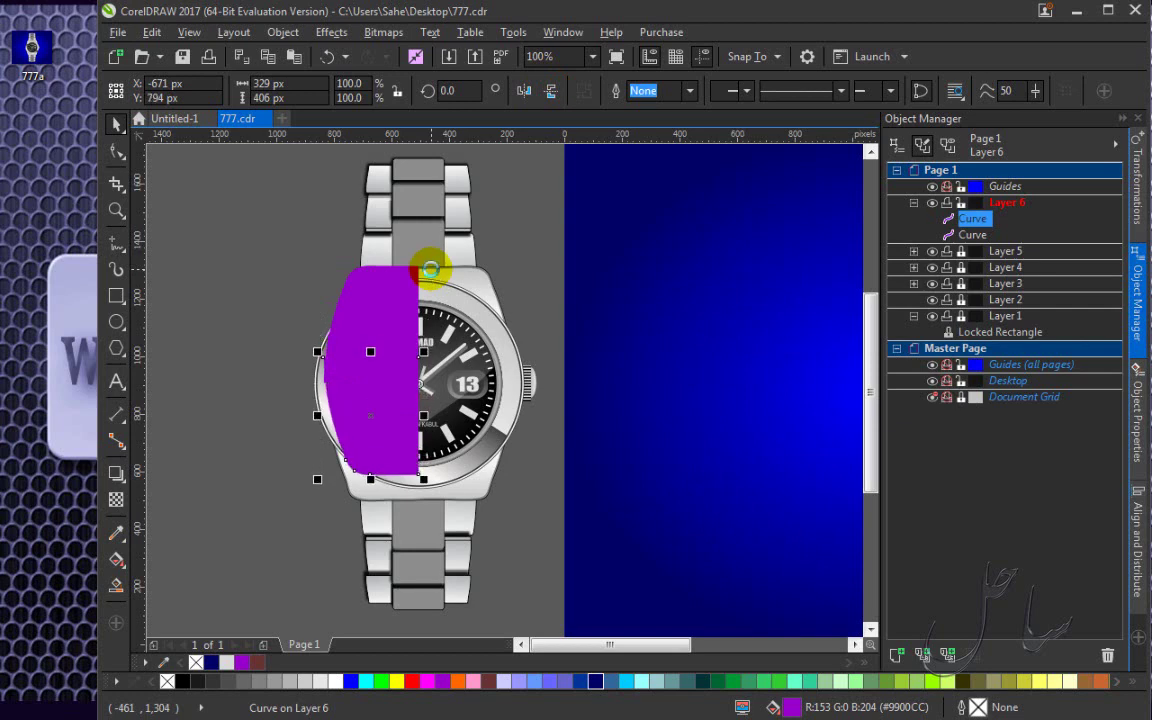
{"action": "key", "text": "Down"}
{"action": "key", "text": "Down"}
{"action": "key", "text": "Down"}
{"action": "key", "text": "Down"}
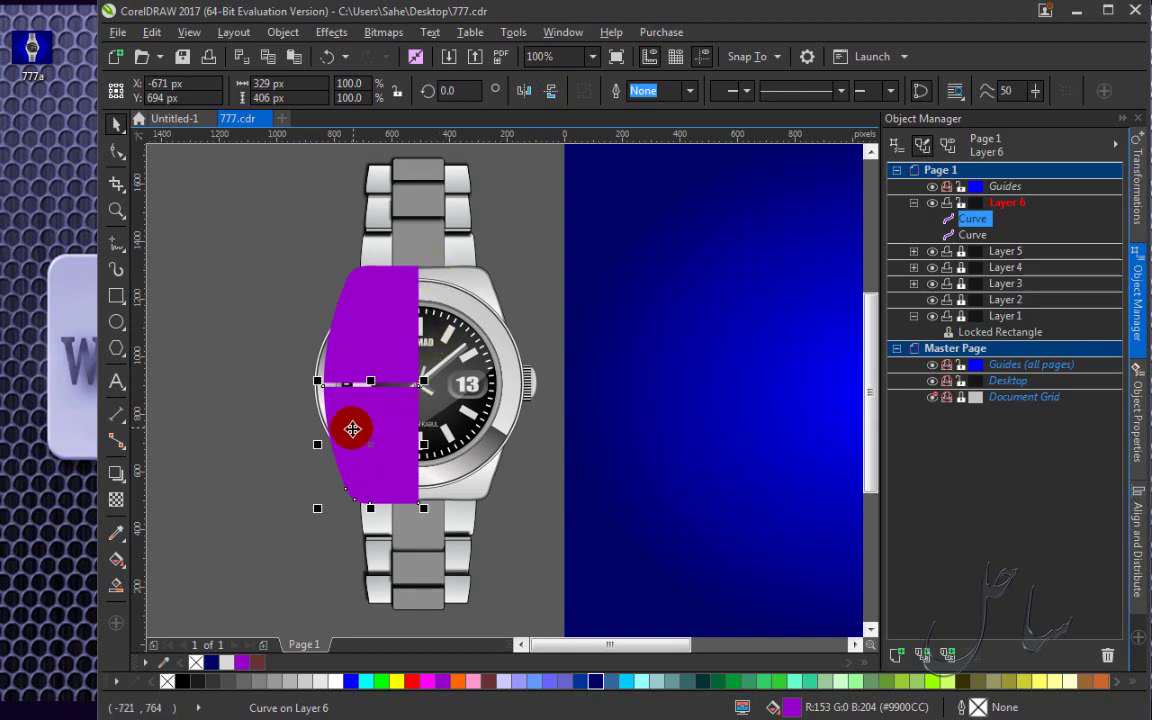
Move the mirrored quarter straight up to about Y 710 px so its upper edge meets the original quarter without a gap.
{"action": "scroll", "coordinate": [357, 405], "scroll_direction": "up", "scroll_amount": 3}
{"action": "scroll", "coordinate": [356, 399], "scroll_direction": "down", "scroll_amount": 1}
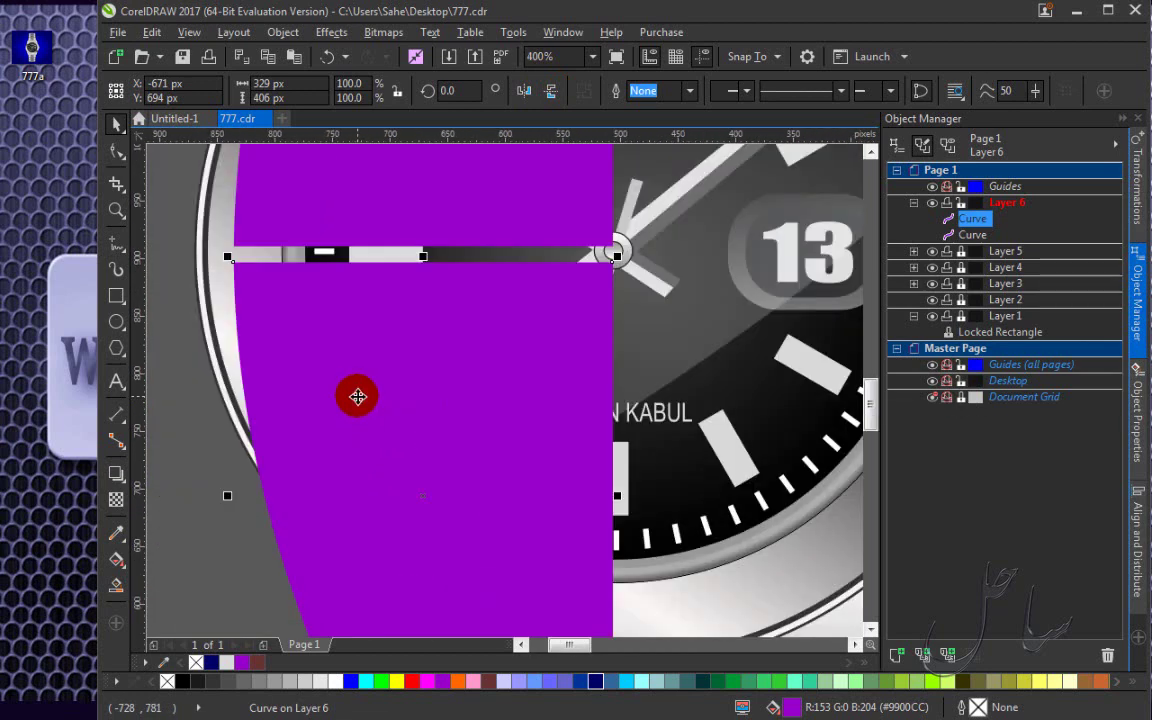
{"action": "left_click_drag", "start_coordinate": [428, 303], "coordinate": [427, 278]}
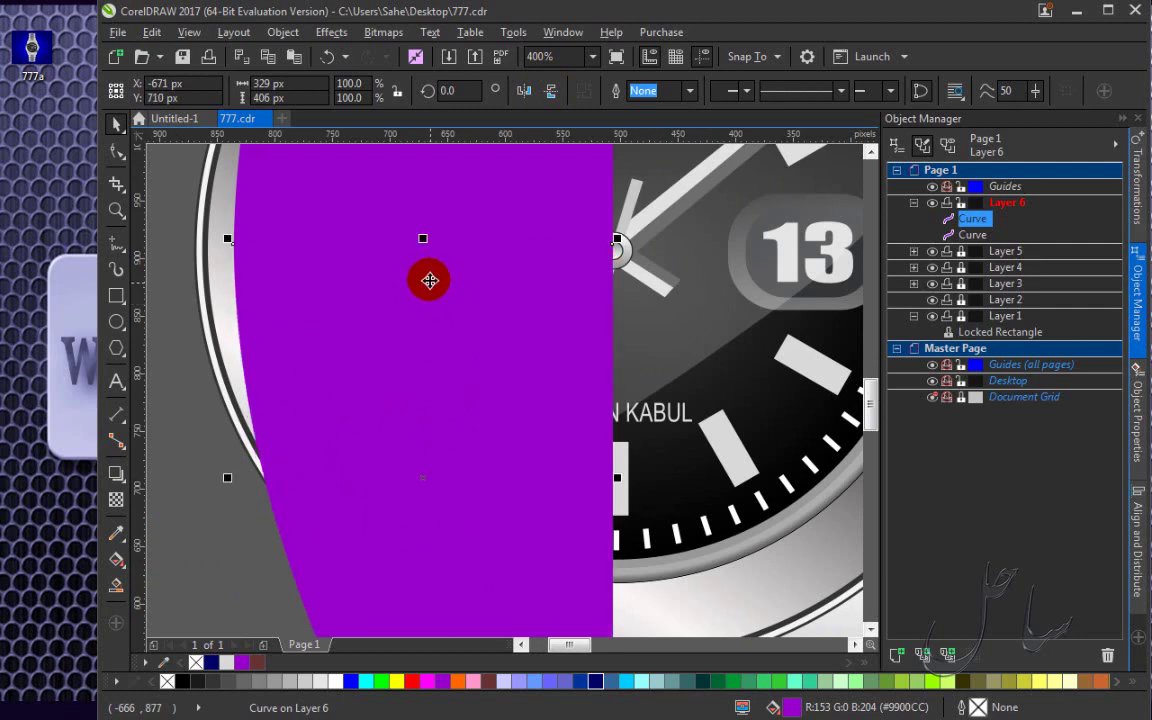
{"action": "scroll", "coordinate": [385, 225], "scroll_direction": "down", "scroll_amount": 1}
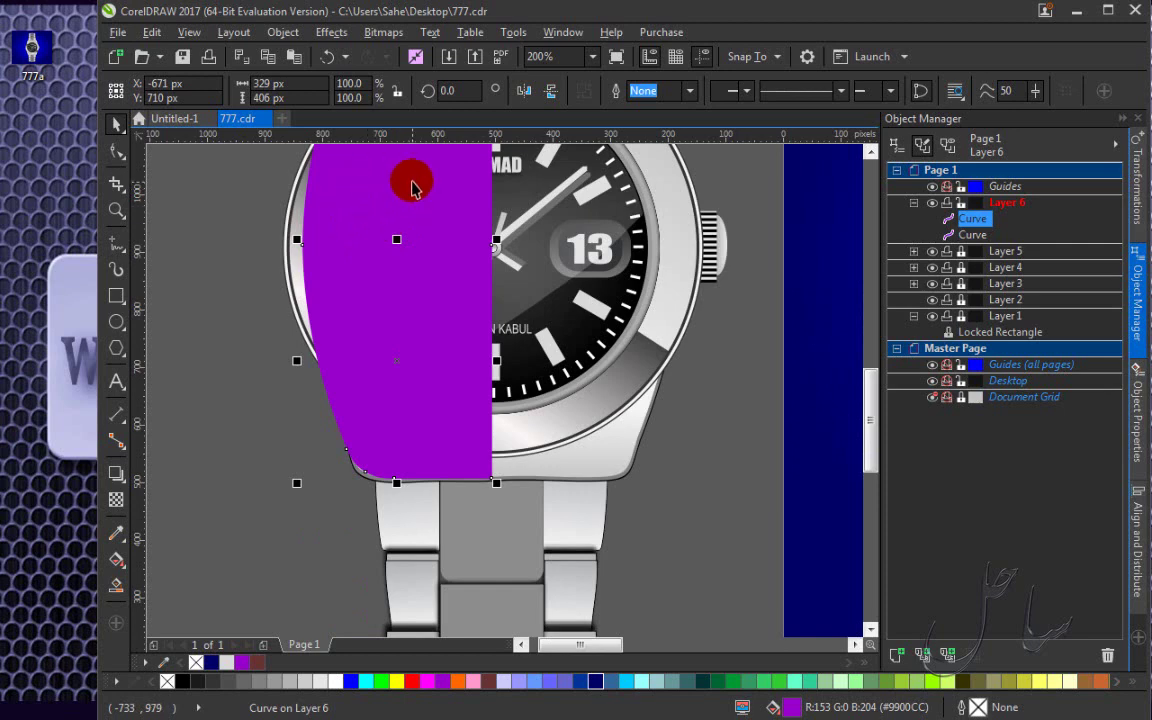
Weld the two purple case quarters on Layer 6 into a single left half of the case.
{"action": "scroll", "coordinate": [390, 185], "scroll_direction": "down", "scroll_amount": 2}
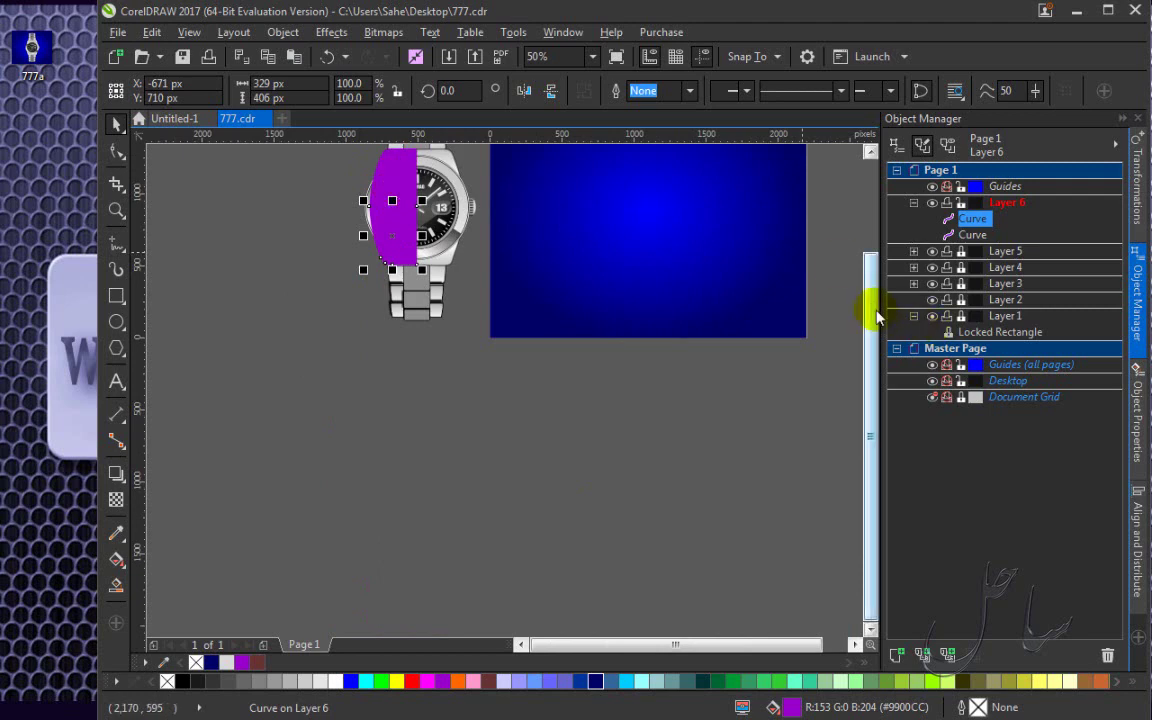
{"action": "scroll", "coordinate": [869, 309], "scroll_direction": "up", "scroll_amount": 3}
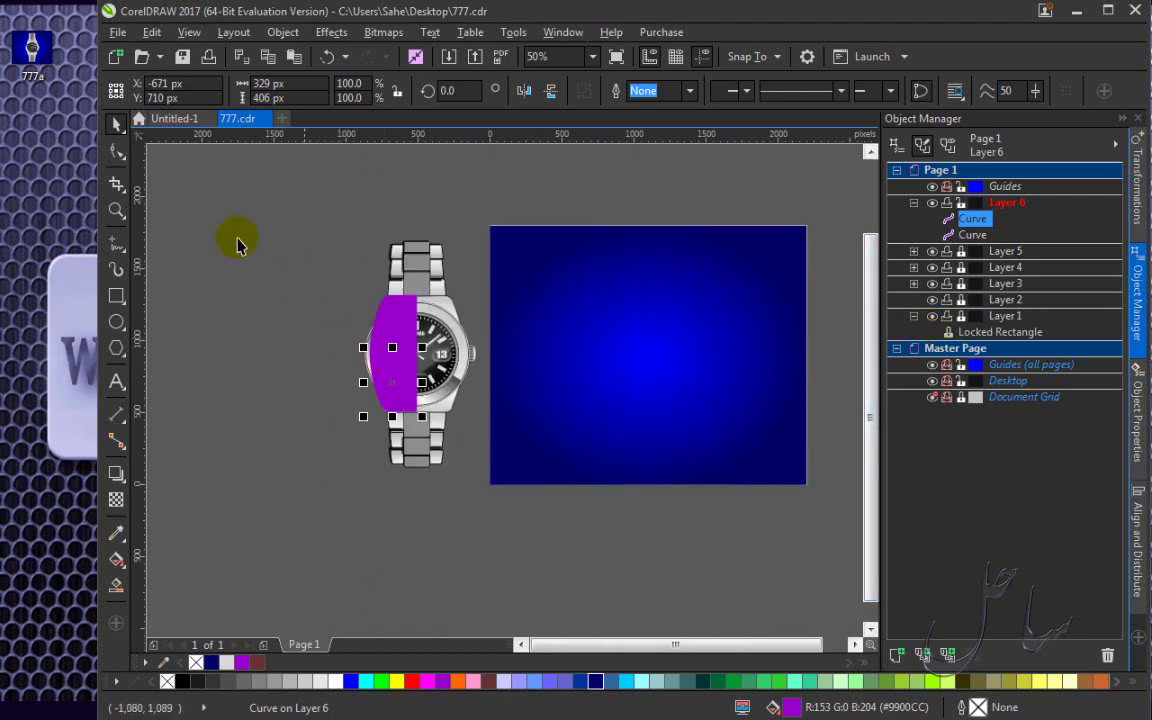
{"action": "left_click_drag", "start_coordinate": [311, 259], "coordinate": [478, 437]}
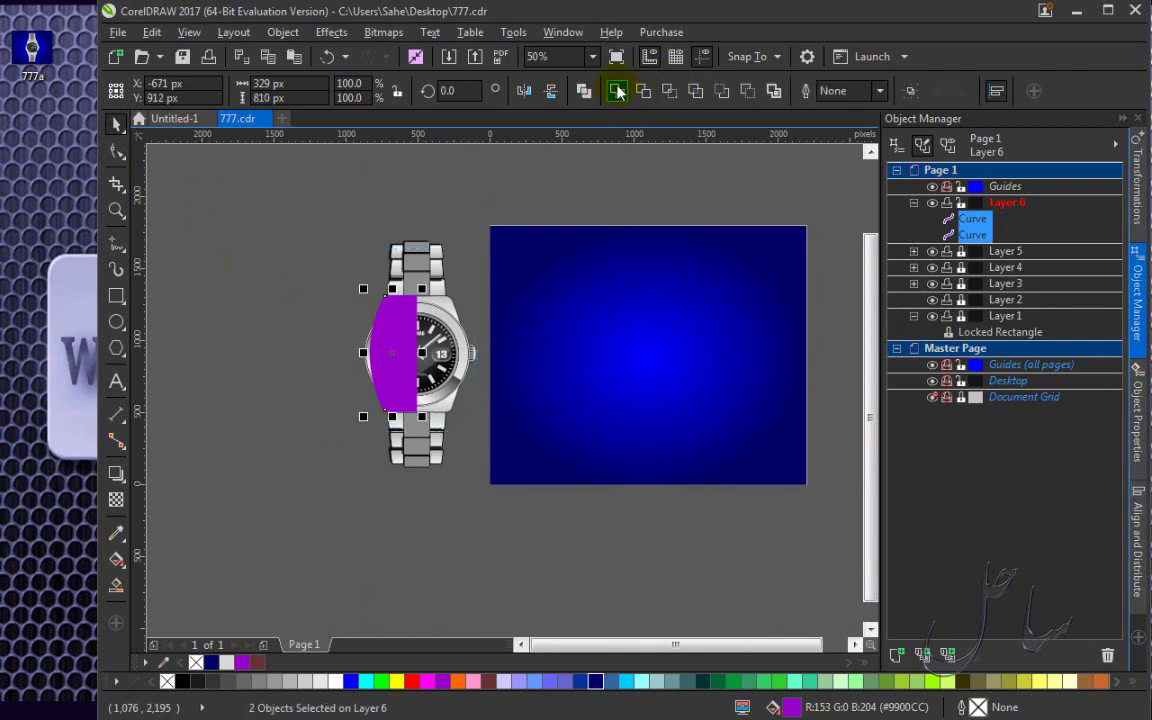
{"action": "left_click", "coordinate": [617, 92]}
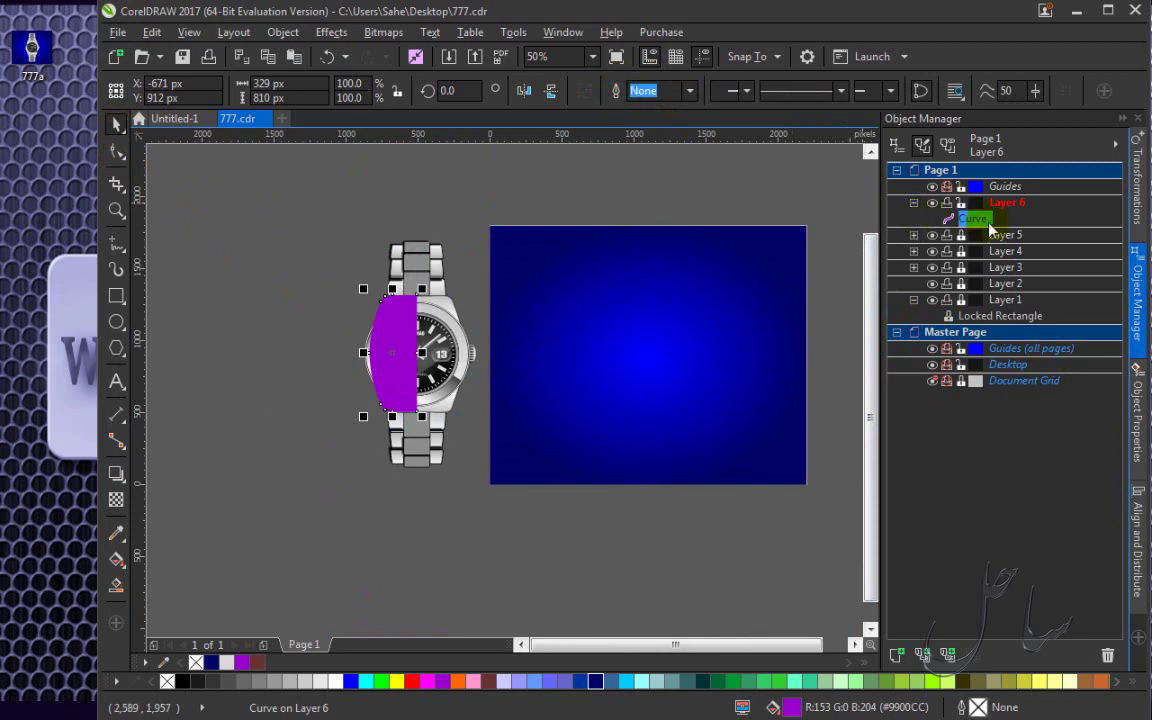
{"action": "key", "text": "ctrl+z"}
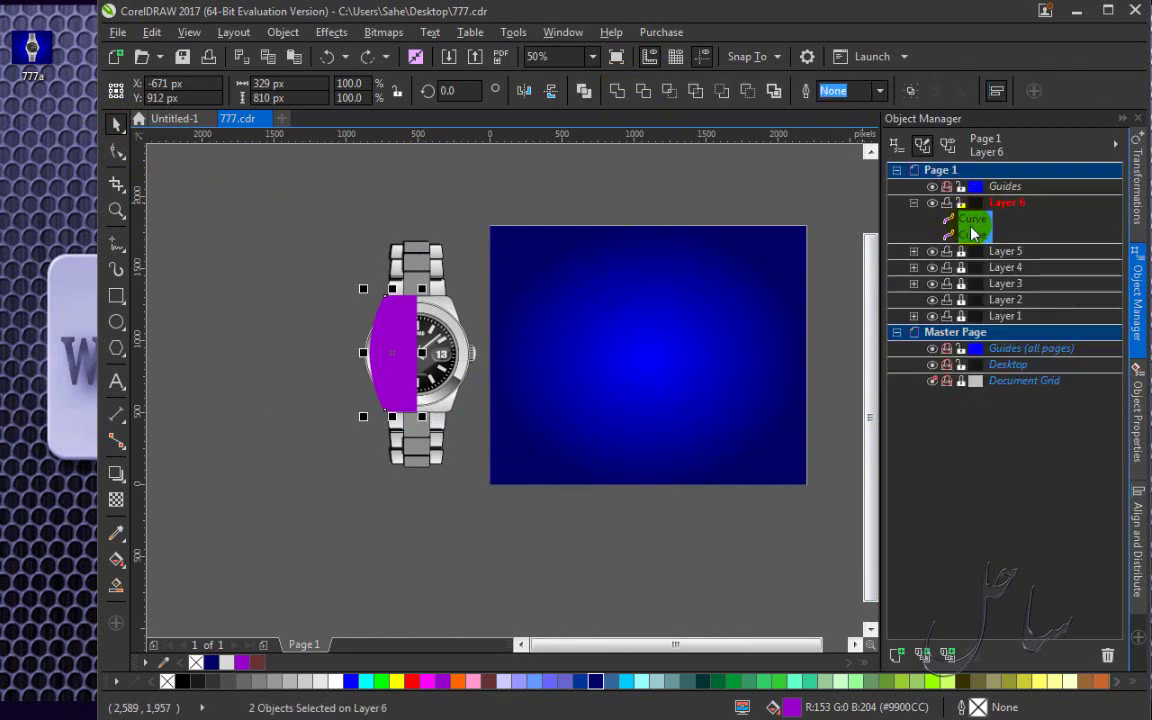
{"action": "left_click", "coordinate": [390, 312]}
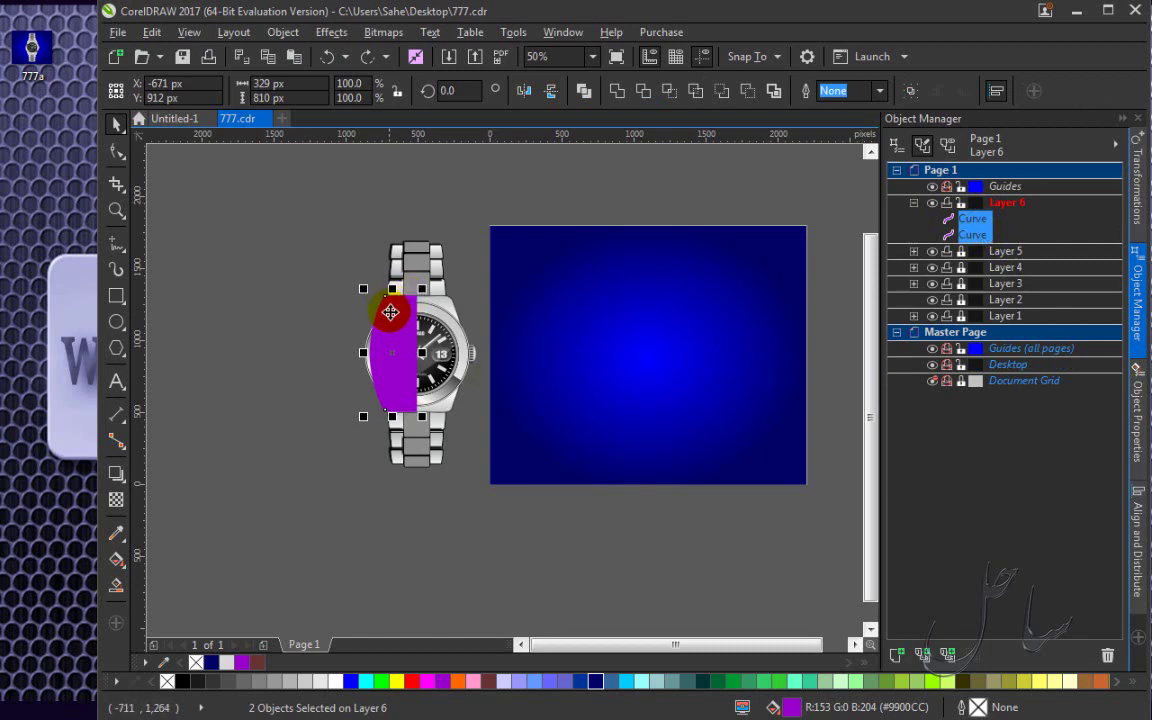
{"action": "left_click", "coordinate": [400, 388]}
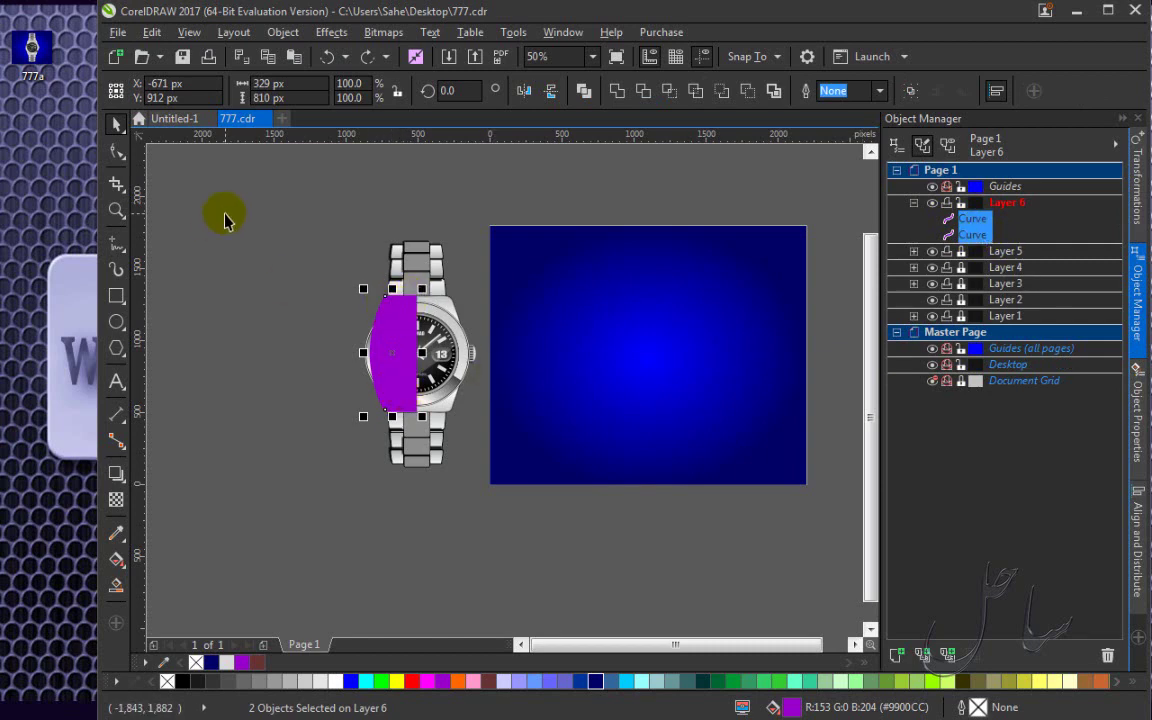
{"action": "left_click_drag", "start_coordinate": [226, 216], "coordinate": [442, 473]}
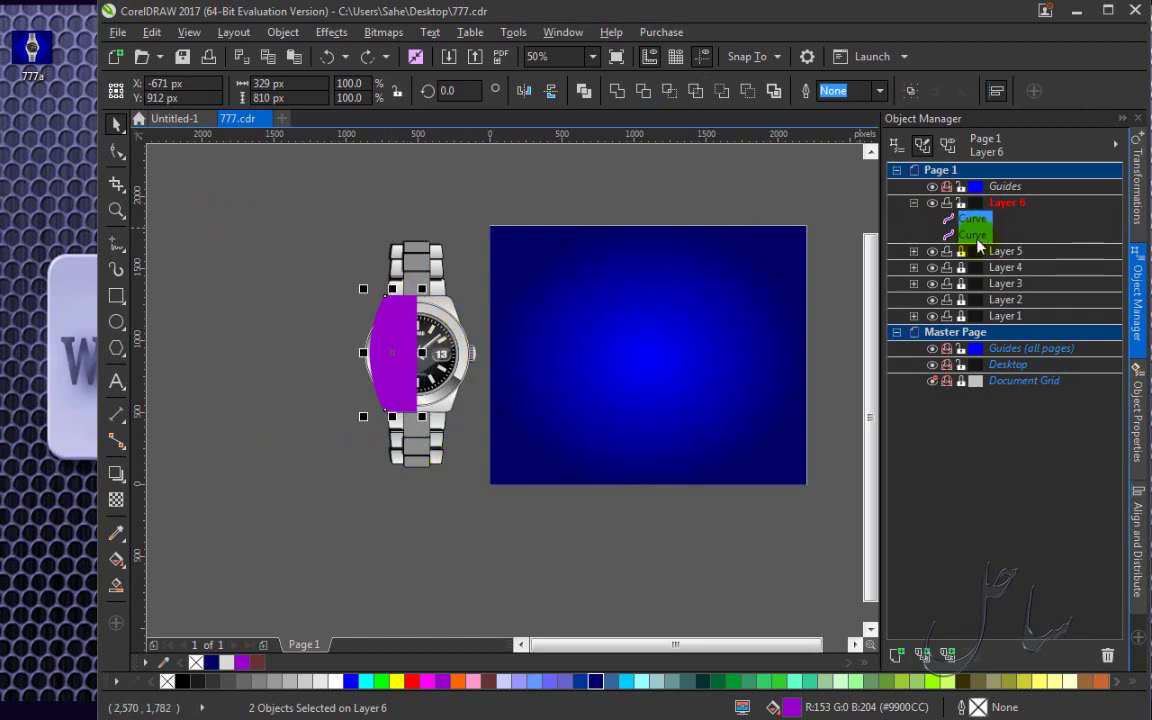
{"action": "left_click", "coordinate": [619, 92]}
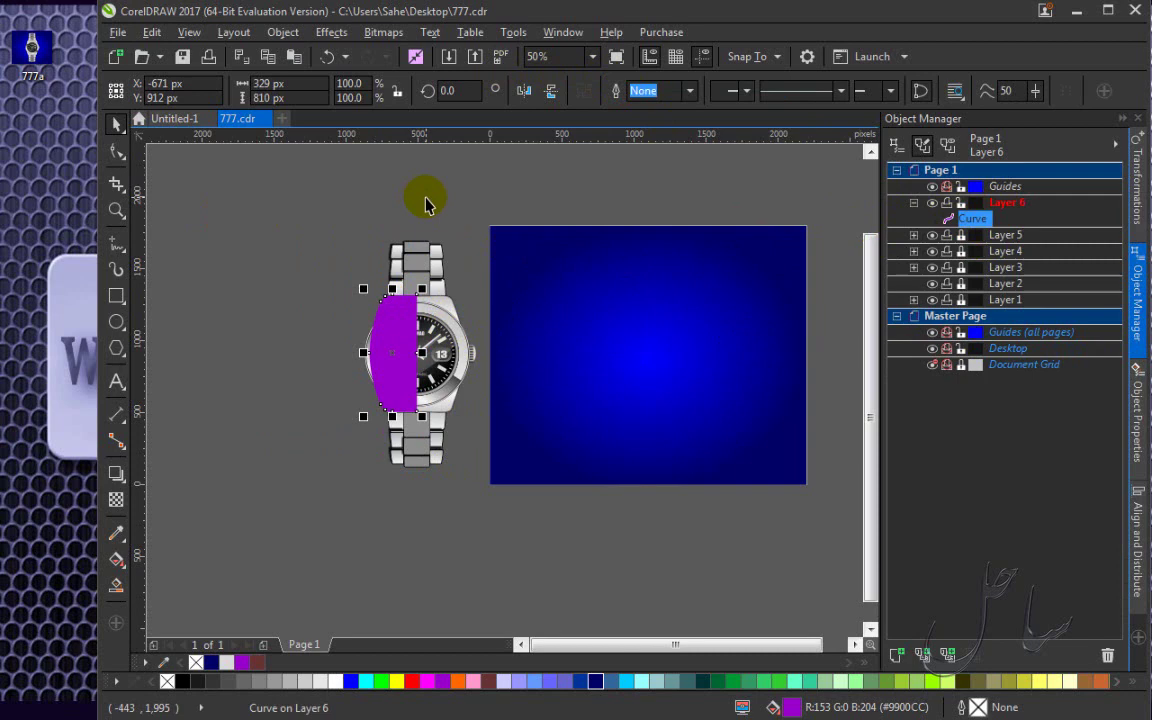
{"action": "left_click", "coordinate": [334, 301]}
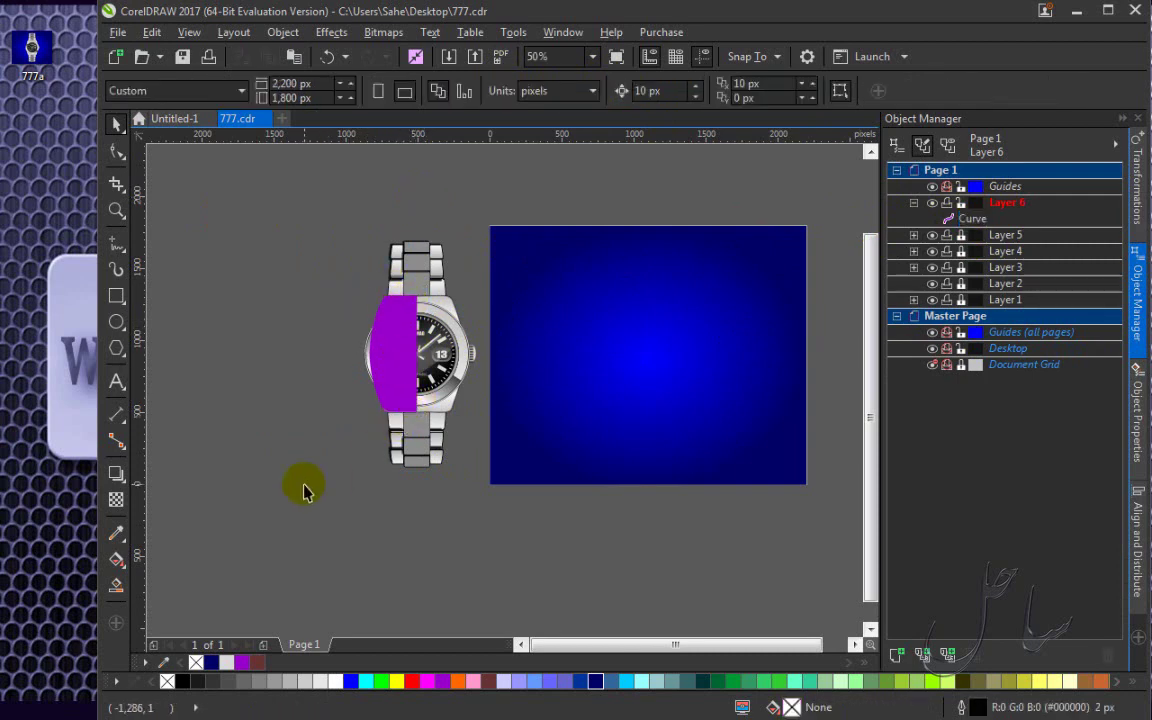
{"action": "key", "text": "ctrl+v"}
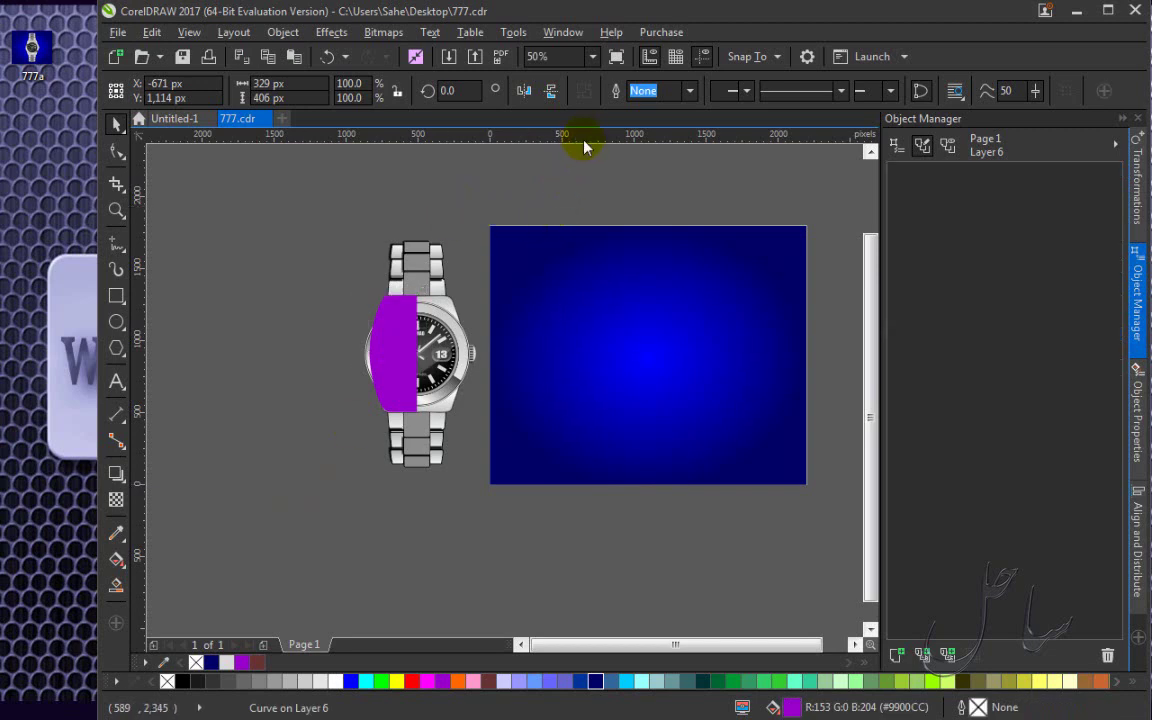
{"action": "key", "text": "ctrl+z"}
Mirror a duplicate of the purple left half horizontally and place it at about X -344 px, closing the gap to the original half.
{"action": "left_click", "coordinate": [400, 360]}
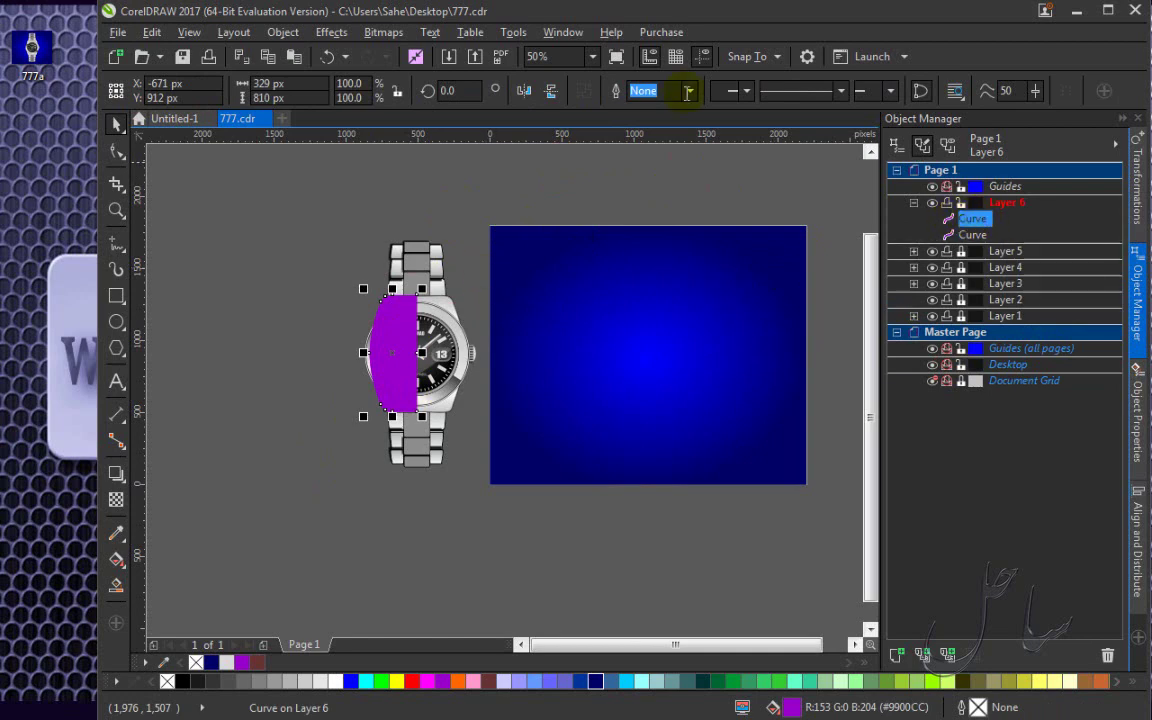
{"action": "left_click", "coordinate": [523, 93]}
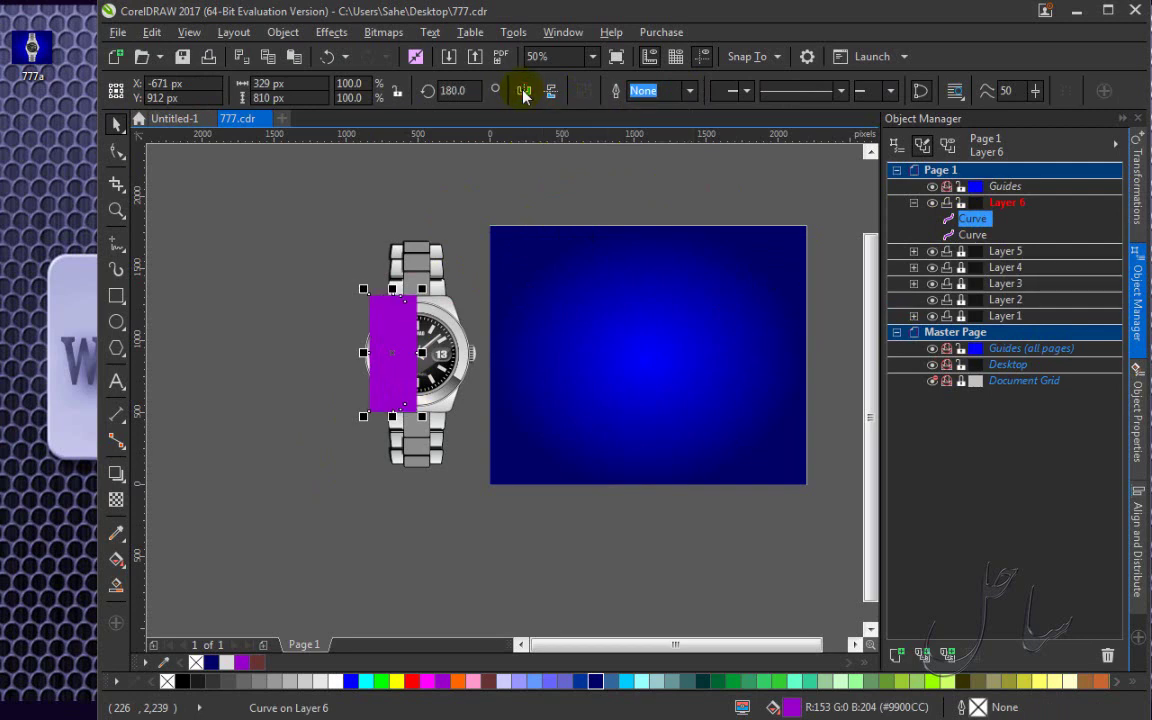
{"action": "left_click", "coordinate": [522, 91]}
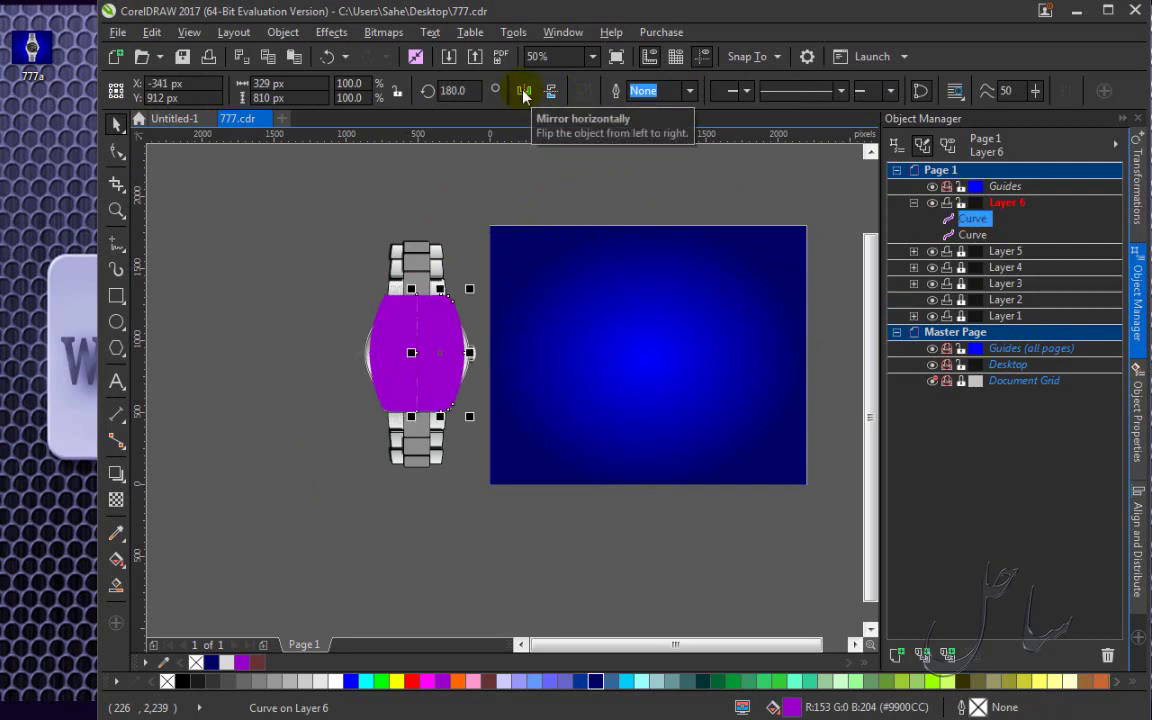
{"action": "scroll", "coordinate": [432, 350], "scroll_direction": "up", "scroll_amount": 5}
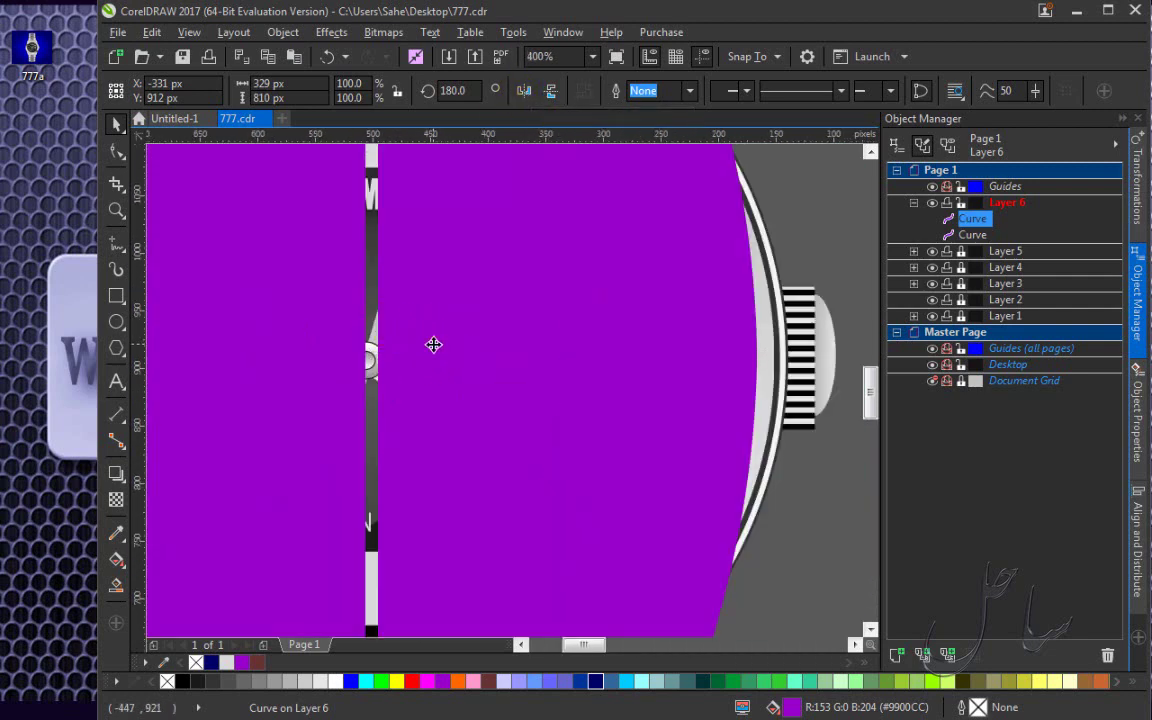
{"action": "left_click_drag", "start_coordinate": [432, 343], "coordinate": [417, 345]}
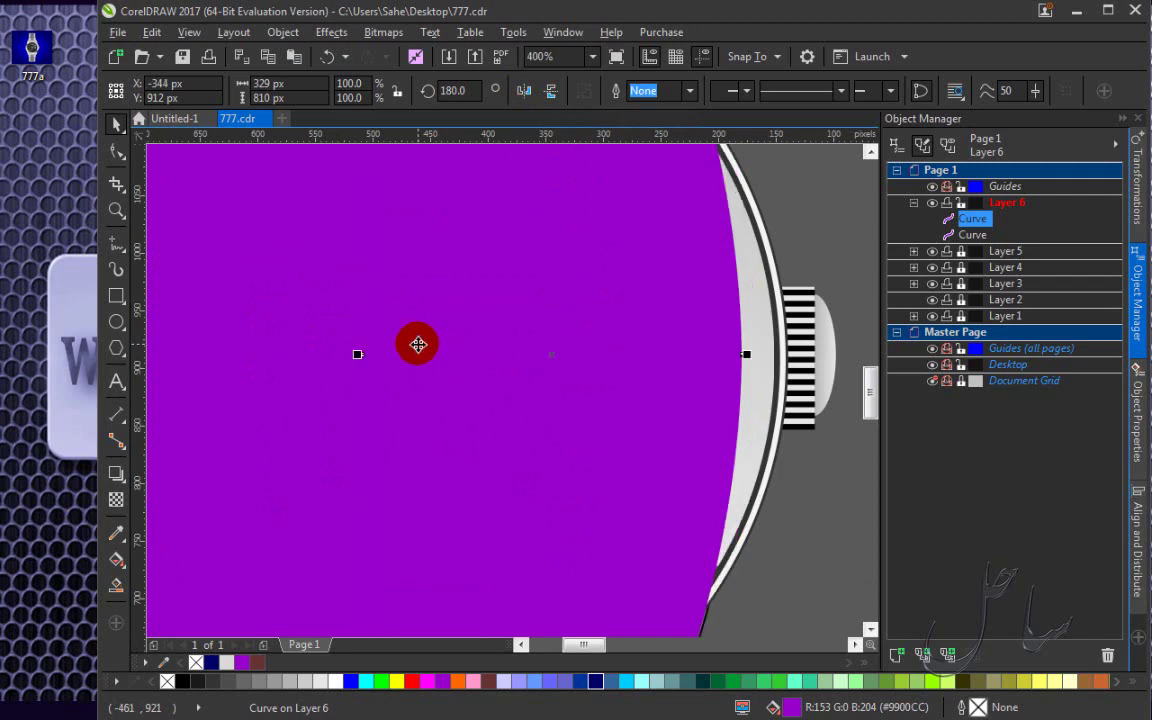
Weld the left and right purple halves into one complete case shape on Layer 6.
{"action": "scroll", "coordinate": [417, 344], "scroll_direction": "down", "scroll_amount": 3}
{"action": "scroll", "coordinate": [417, 344], "scroll_direction": "down", "scroll_amount": 2}
{"action": "scroll", "coordinate": [249, 200], "scroll_direction": "up", "scroll_amount": 2}
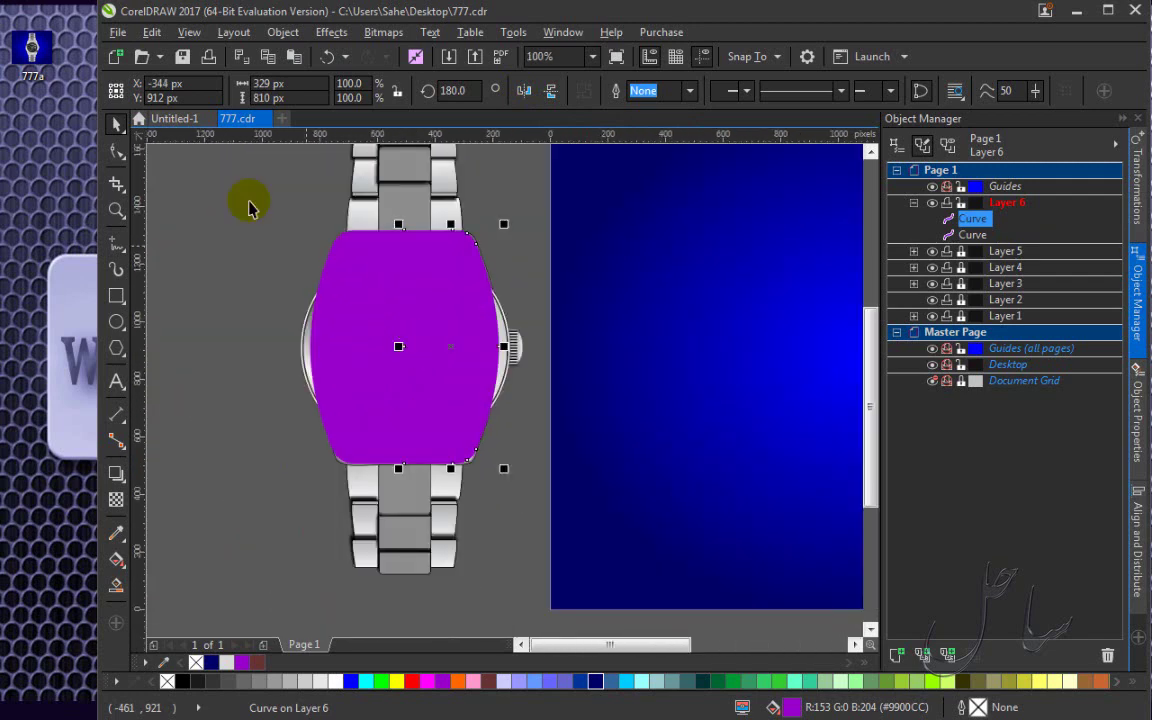
{"action": "left_click", "coordinate": [241, 172]}
{"action": "mouse_move", "coordinate": [256, 190]}
{"action": "left_mouse_down"}
{"action": "mouse_move", "coordinate": [496, 545]}
{"action": "mouse_move", "coordinate": [524, 535]}
{"action": "left_mouse_up"}
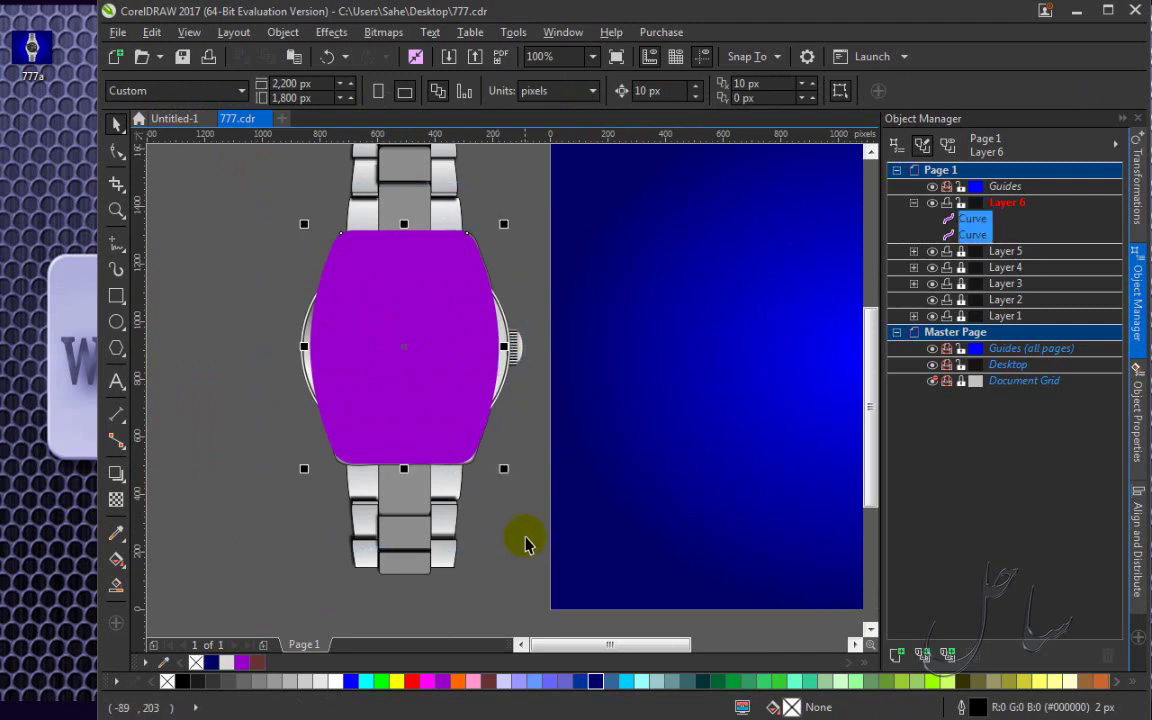
{"action": "left_click", "coordinate": [617, 91]}
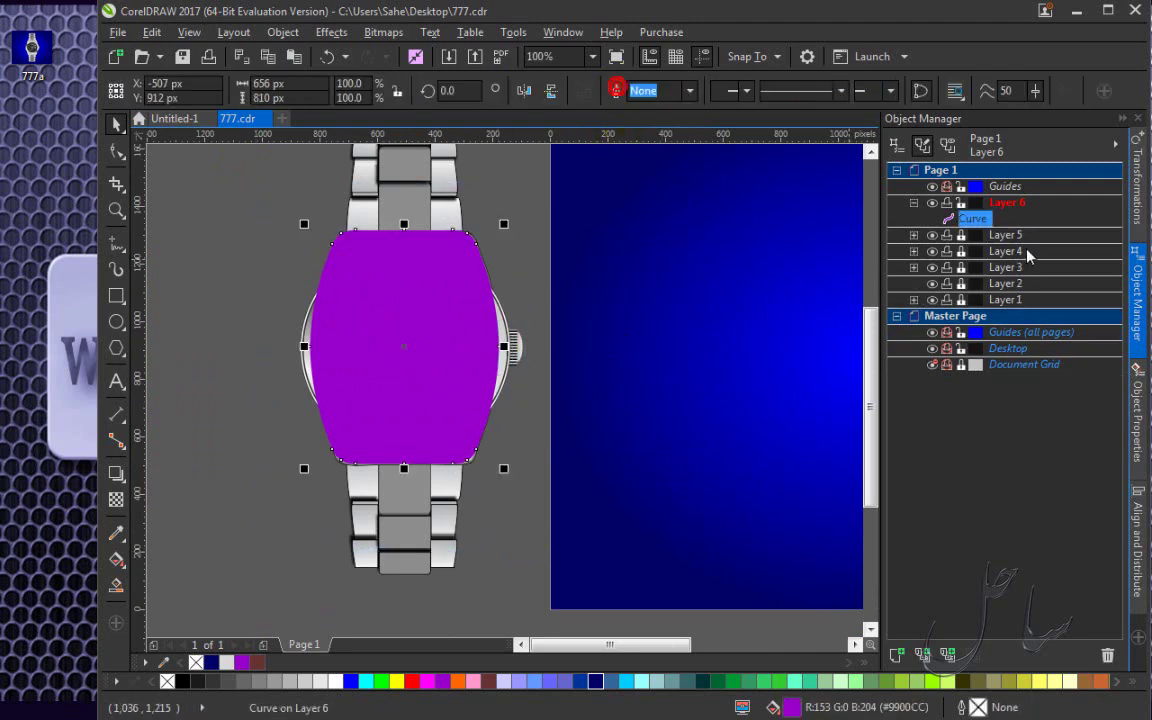
Give the welded case shape a 1 px black outline and no fill.
{"action": "left_click", "coordinate": [694, 91]}
{"action": "left_click", "coordinate": [648, 139]}
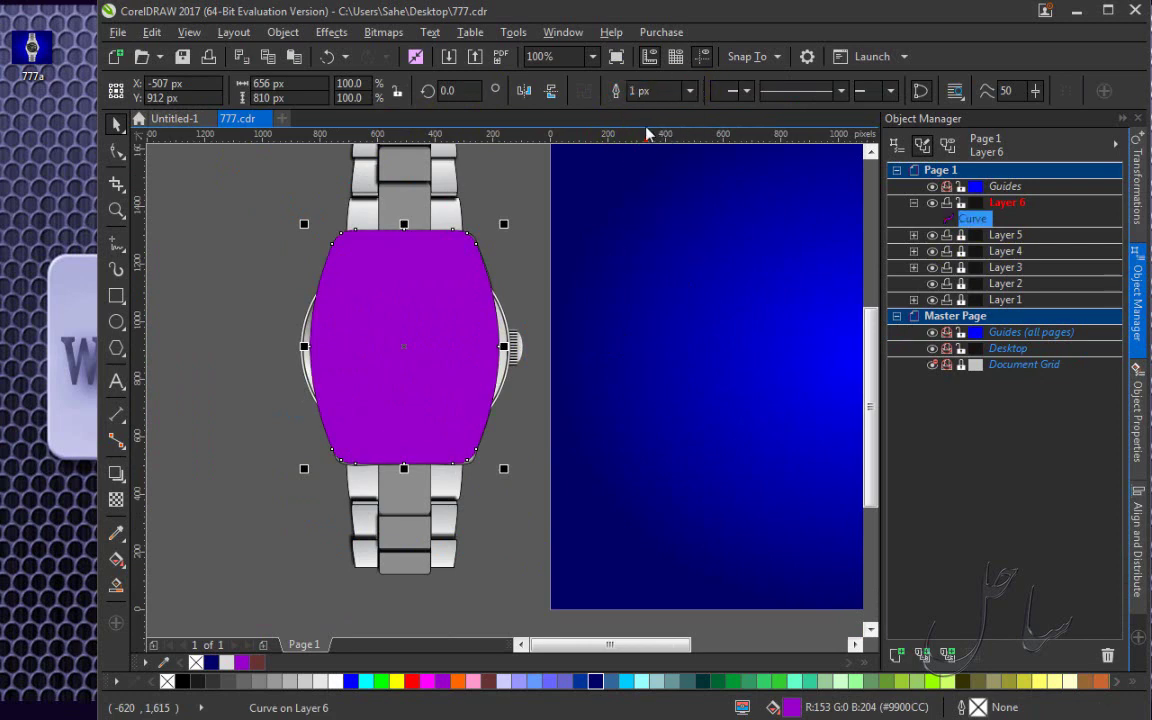
{"action": "right_click", "coordinate": [184, 680]}
{"action": "left_click", "coordinate": [184, 680]}
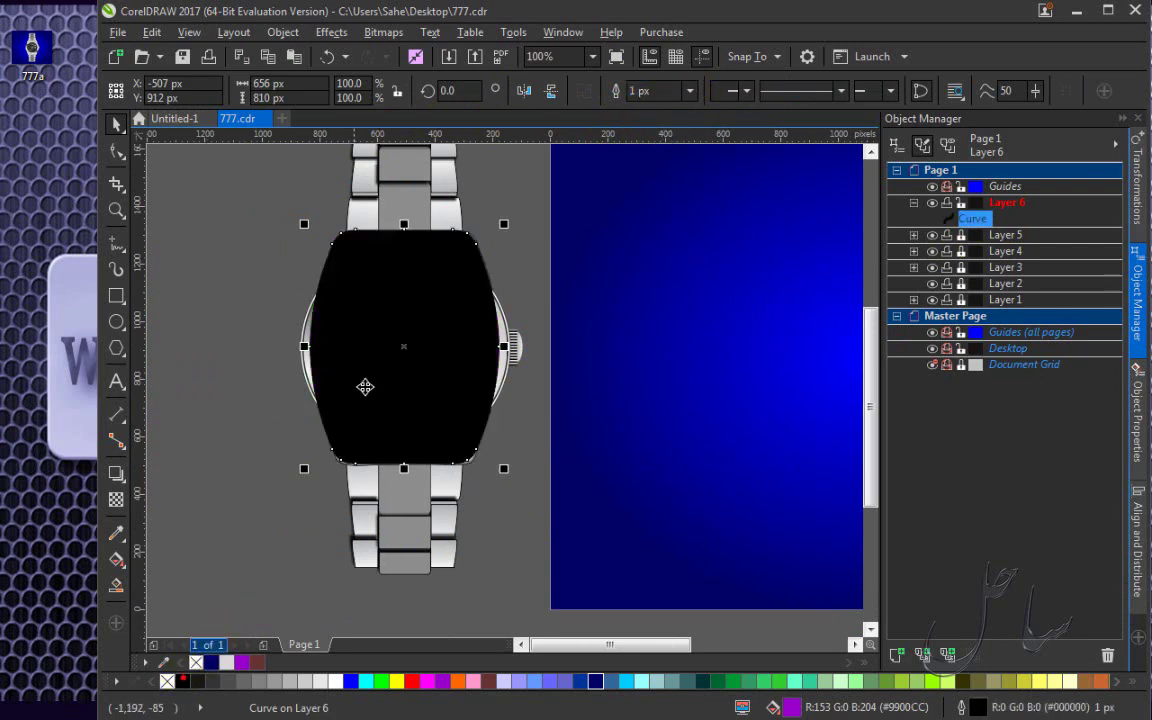
{"action": "left_click", "coordinate": [167, 681]}
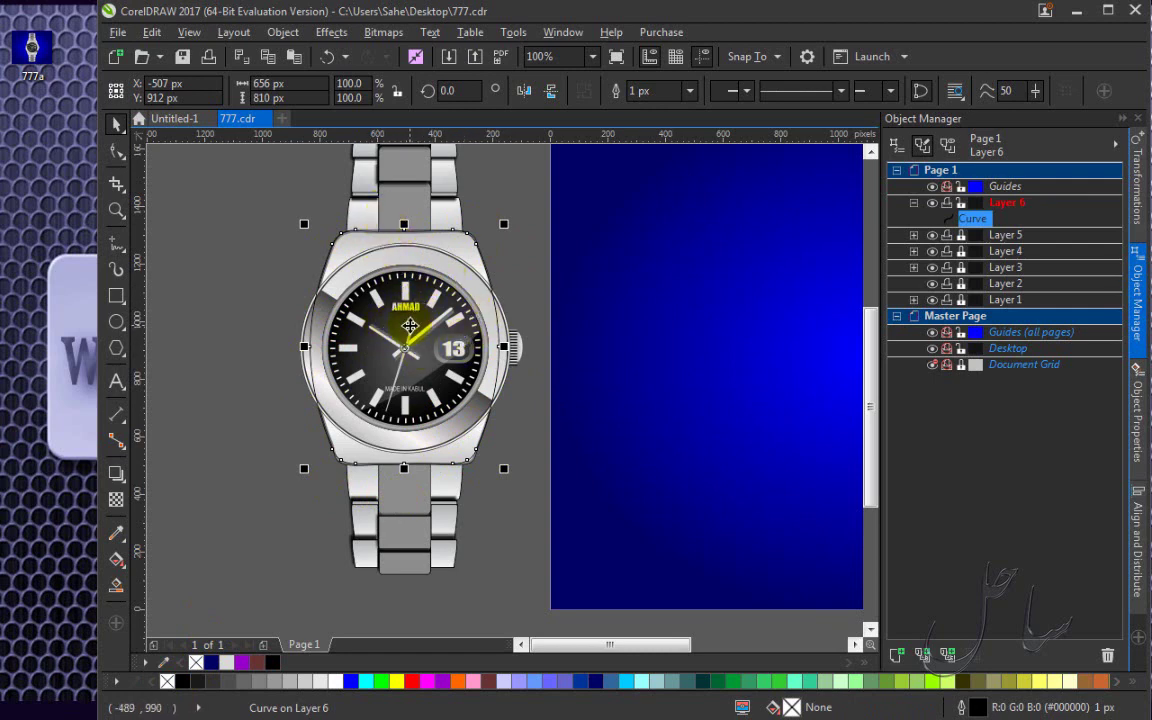
Move the case outline off the finished watch onto the blue background, centred at about X 480 px, Y 978 px.
{"action": "left_click_drag", "start_coordinate": [402, 325], "coordinate": [686, 312]}
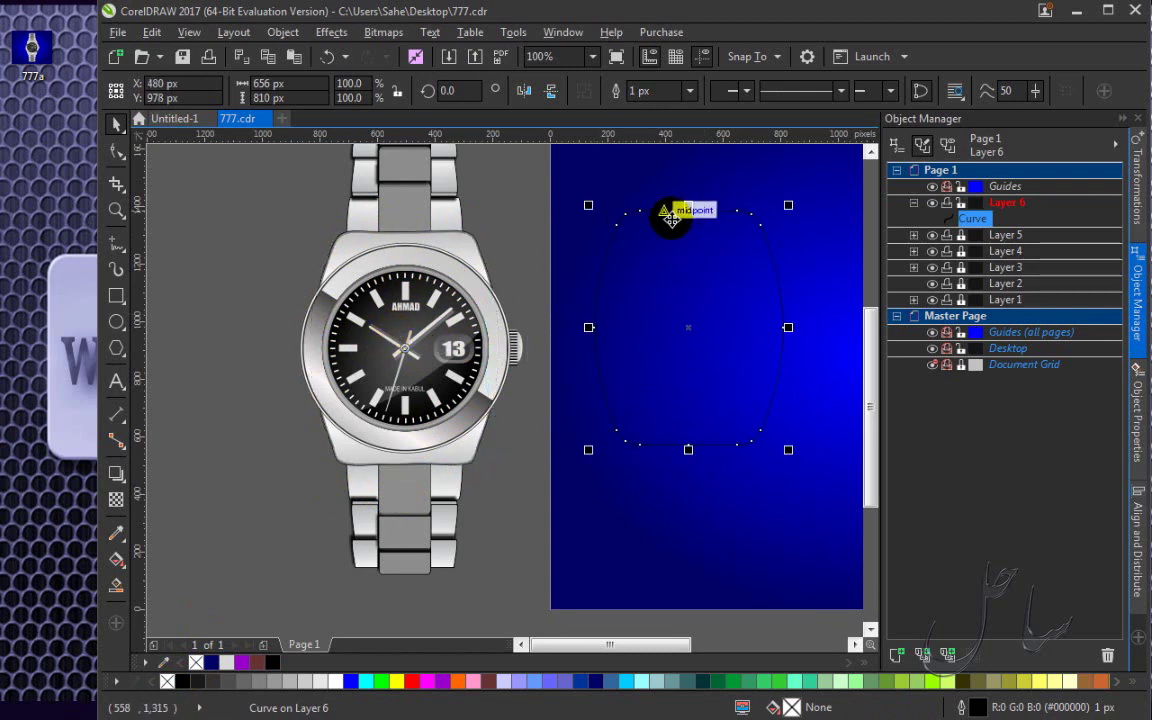
{"action": "scroll", "coordinate": [681, 226], "scroll_direction": "up", "scroll_amount": 1}
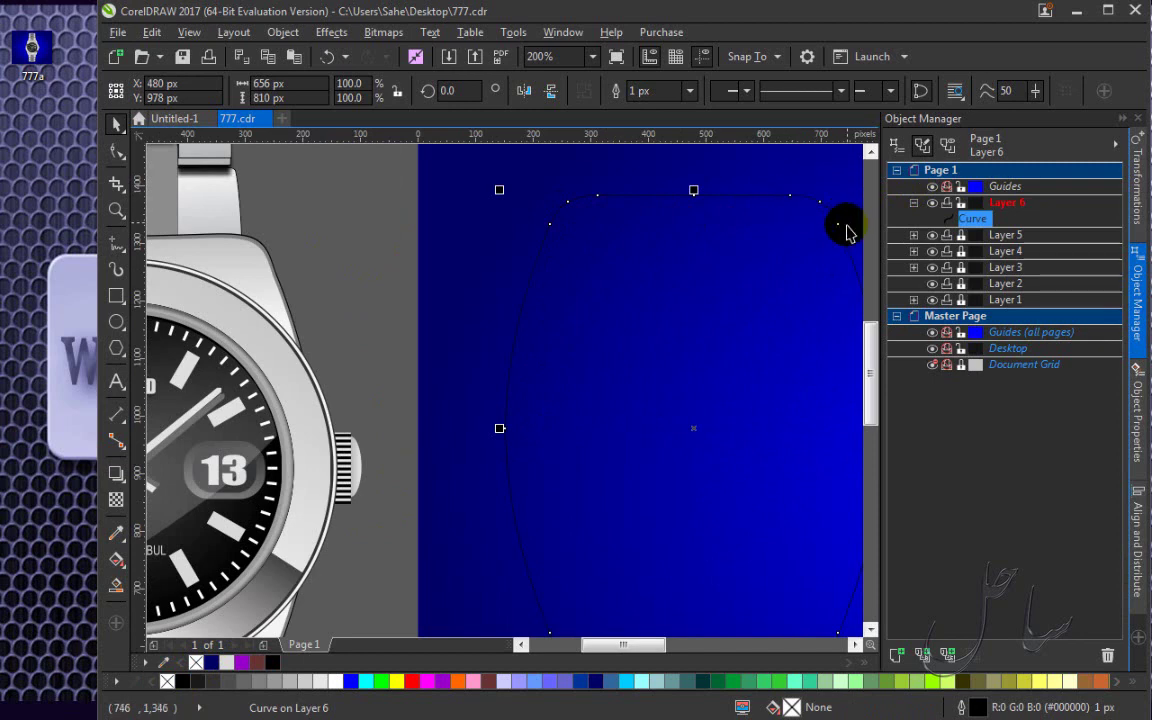
{"action": "scroll", "coordinate": [769, 248], "scroll_direction": "down", "scroll_amount": 1}
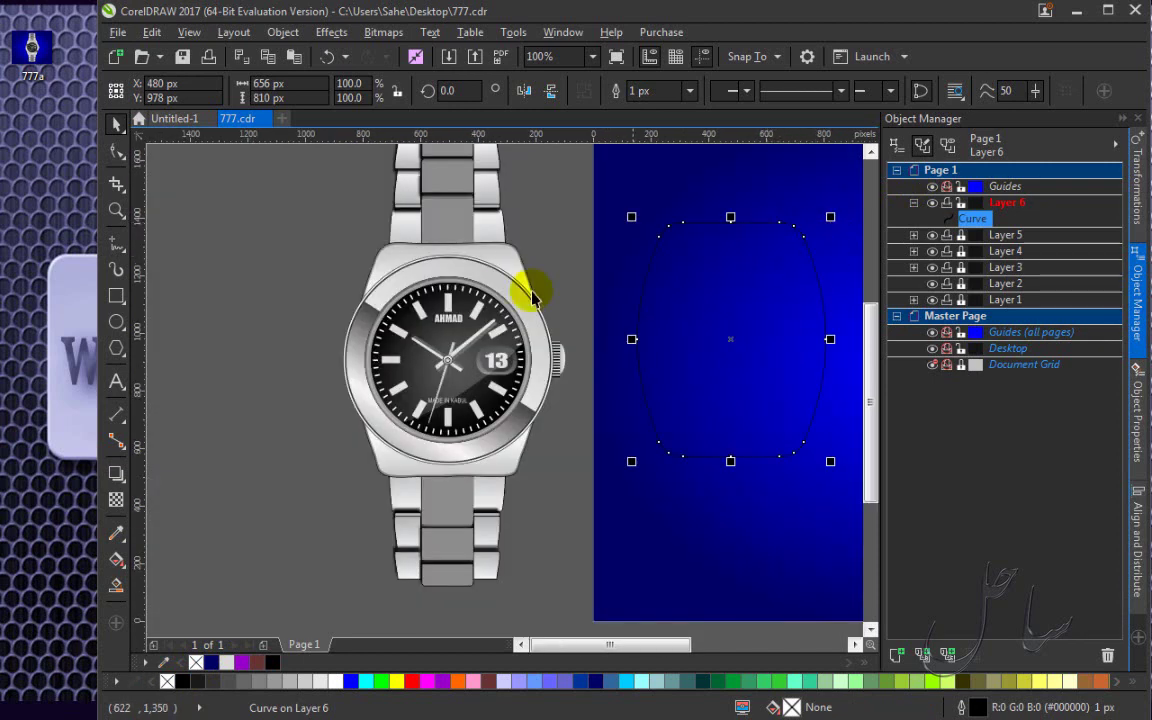
Examine the rounded upper corners and the top edge of the finished watch's case, comparing them with the new case outline.
{"action": "scroll", "coordinate": [495, 255], "scroll_direction": "up", "scroll_amount": 1}
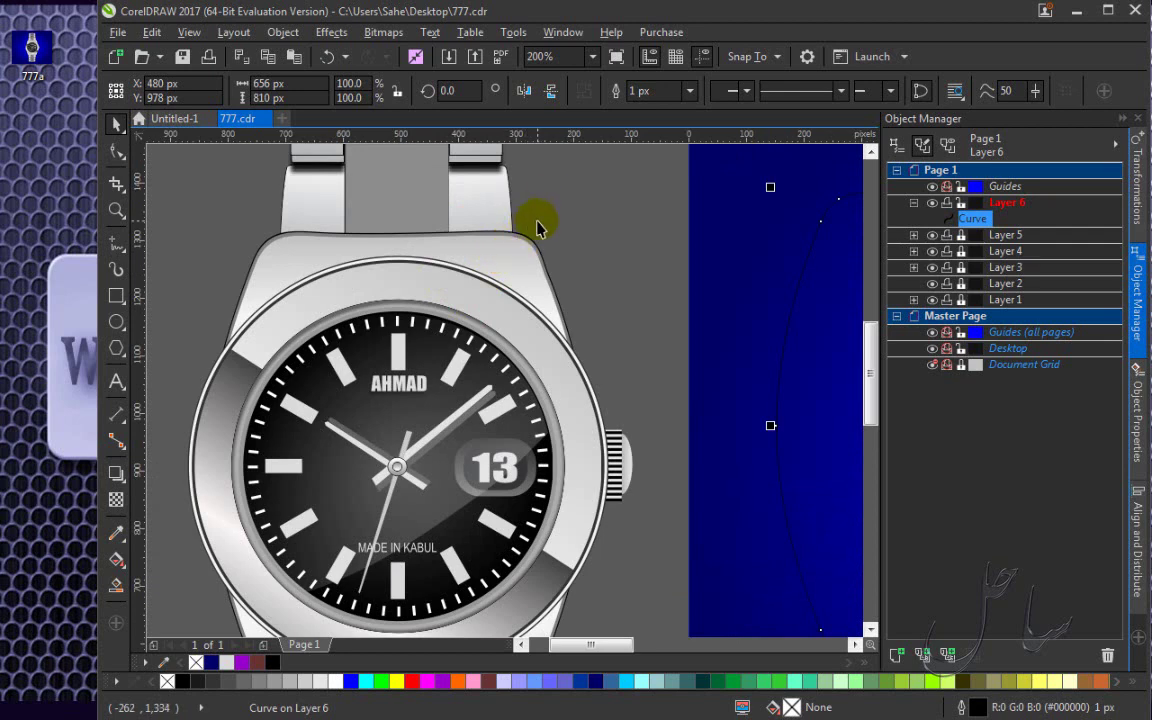
{"action": "scroll", "coordinate": [536, 228], "scroll_direction": "up", "scroll_amount": 2}
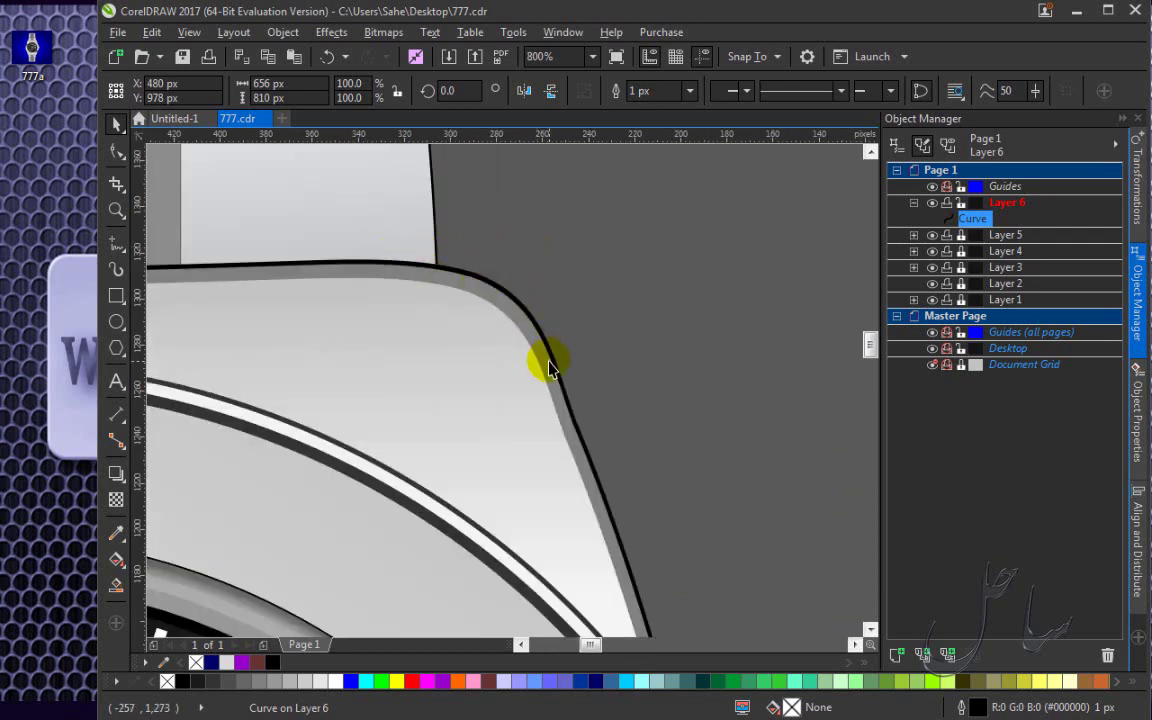
{"action": "scroll", "coordinate": [476, 342], "scroll_direction": "down", "scroll_amount": 3}
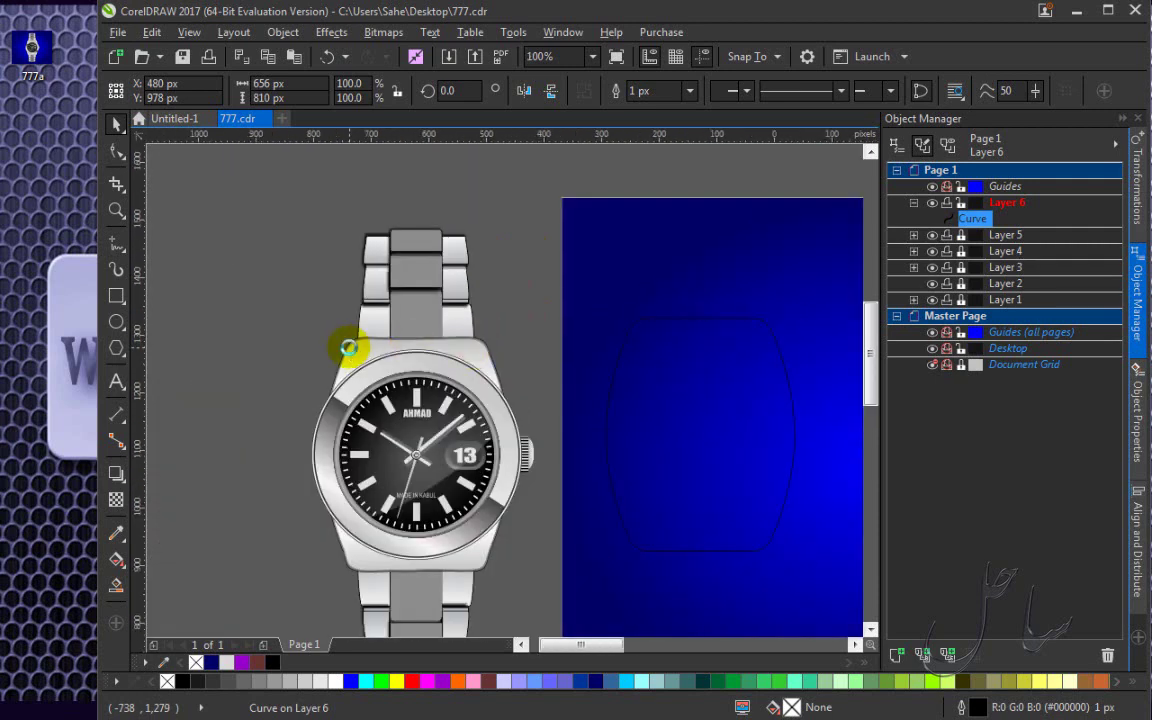
{"action": "scroll", "coordinate": [355, 350], "scroll_direction": "up", "scroll_amount": 2}
{"action": "scroll", "coordinate": [355, 350], "scroll_direction": "up", "scroll_amount": 1}
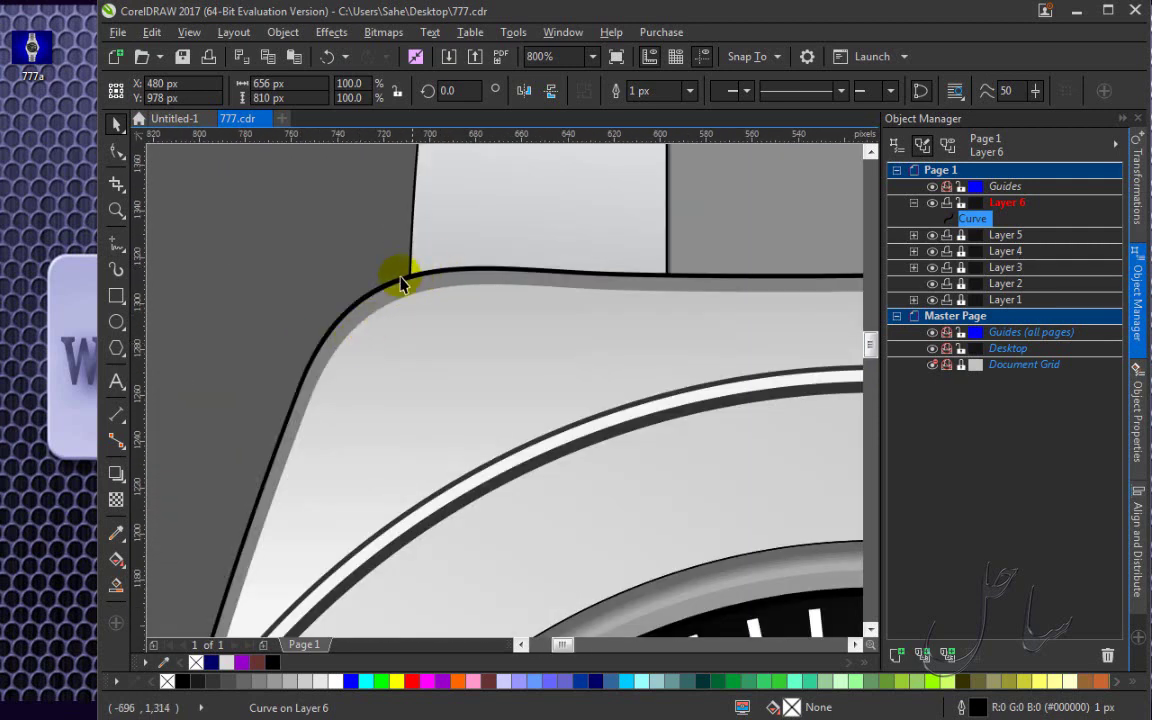
{"action": "scroll", "coordinate": [380, 335], "scroll_direction": "down", "scroll_amount": 2}
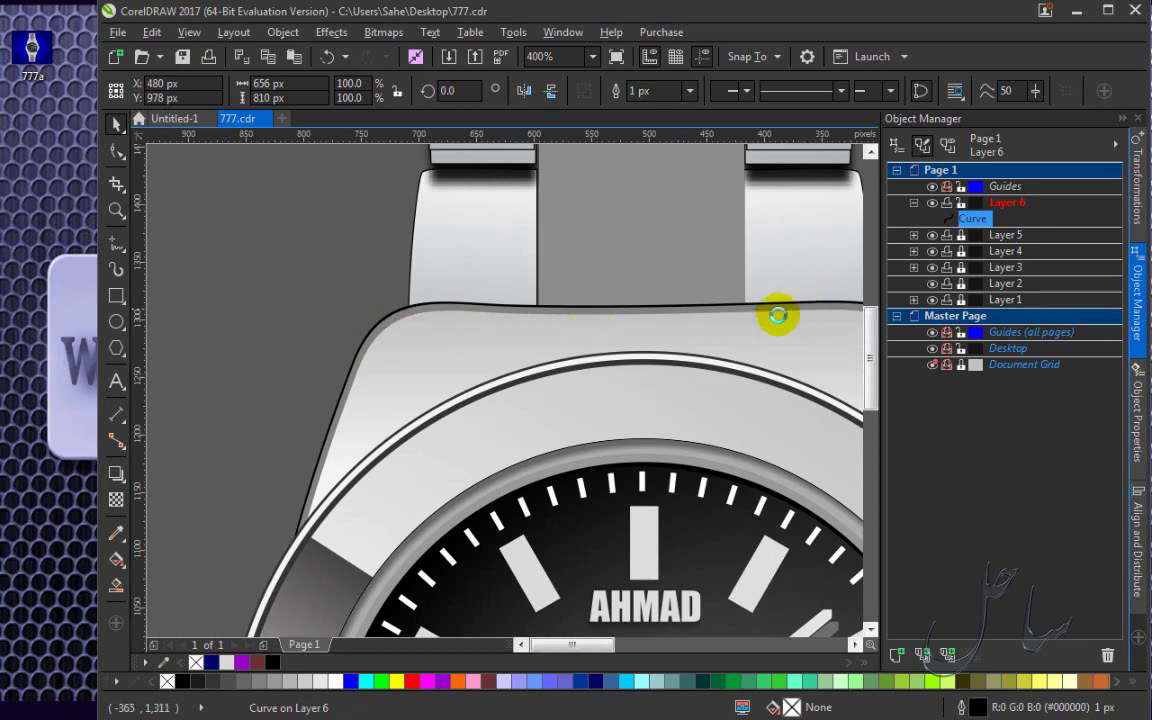
{"action": "scroll", "coordinate": [795, 318], "scroll_direction": "down", "scroll_amount": 1}
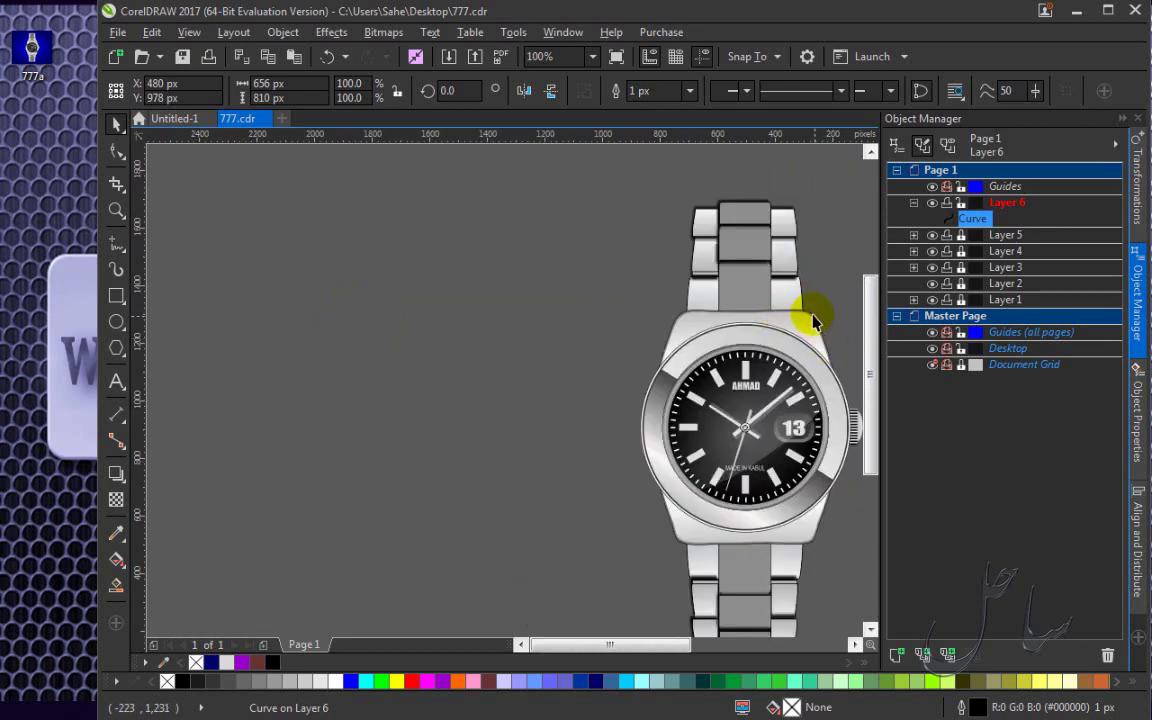
{"action": "scroll", "coordinate": [787, 318], "scroll_direction": "down", "scroll_amount": 1}
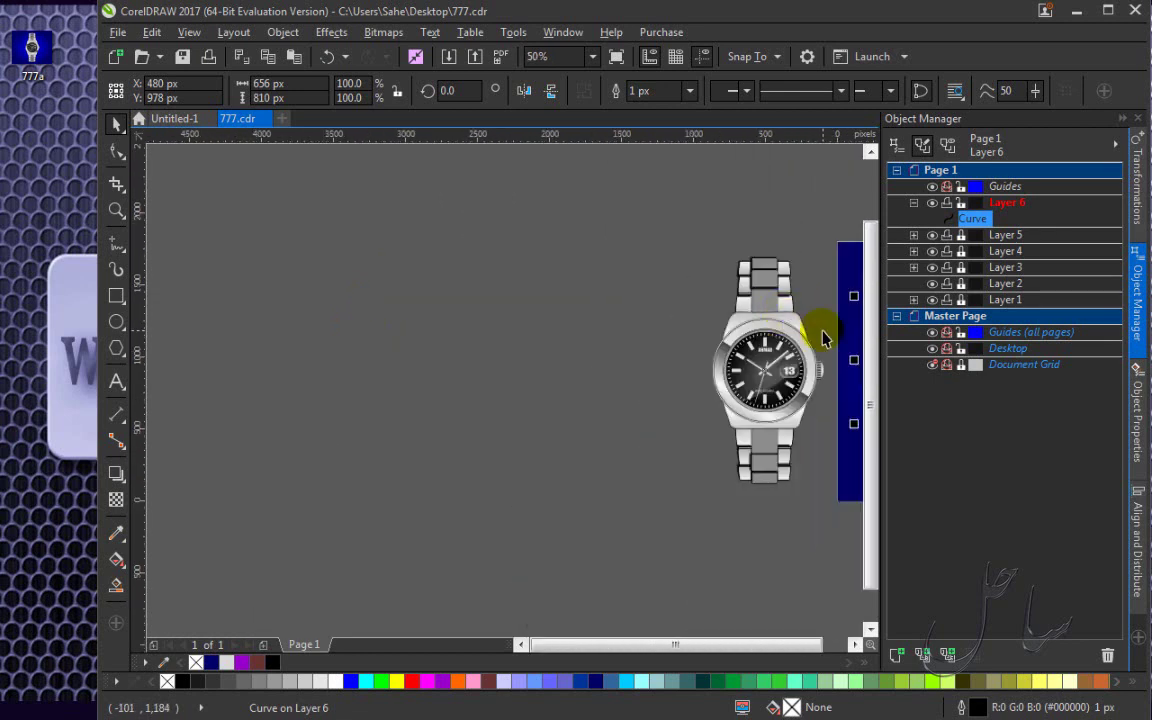
{"action": "scroll", "coordinate": [822, 338], "scroll_direction": "down", "scroll_amount": 1}
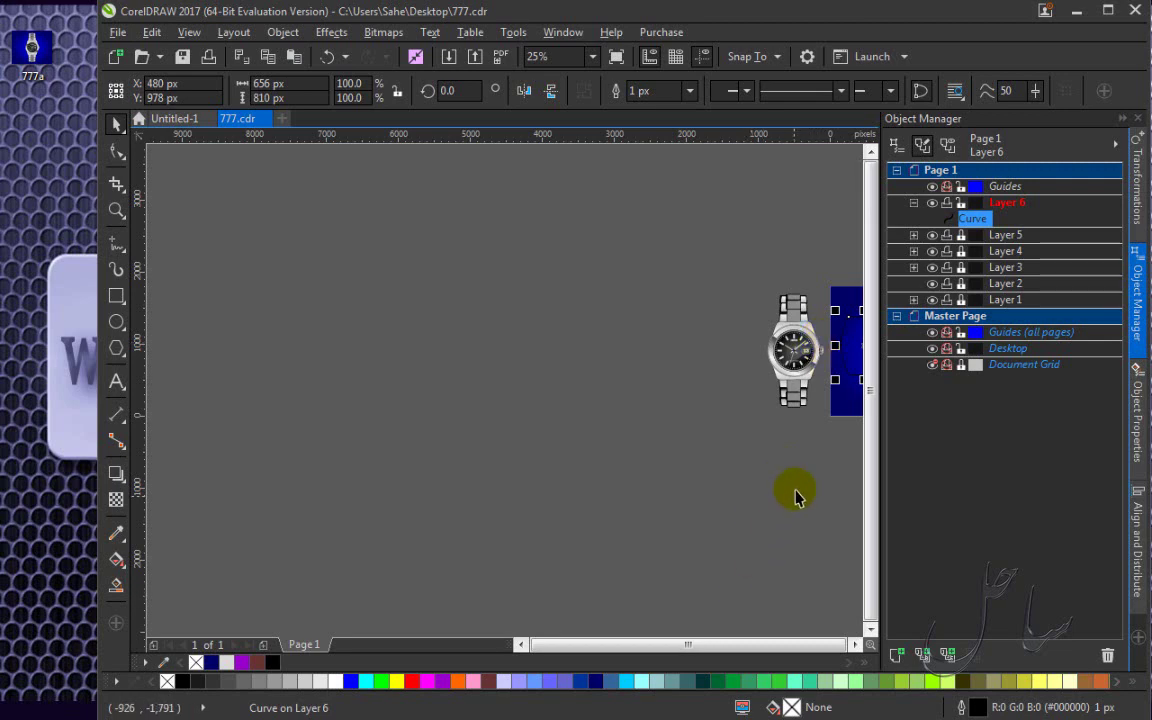
{"action": "scroll", "coordinate": [797, 494], "scroll_direction": "down", "scroll_amount": 1}
{"action": "scroll", "coordinate": [840, 420], "scroll_direction": "up", "scroll_amount": 2}
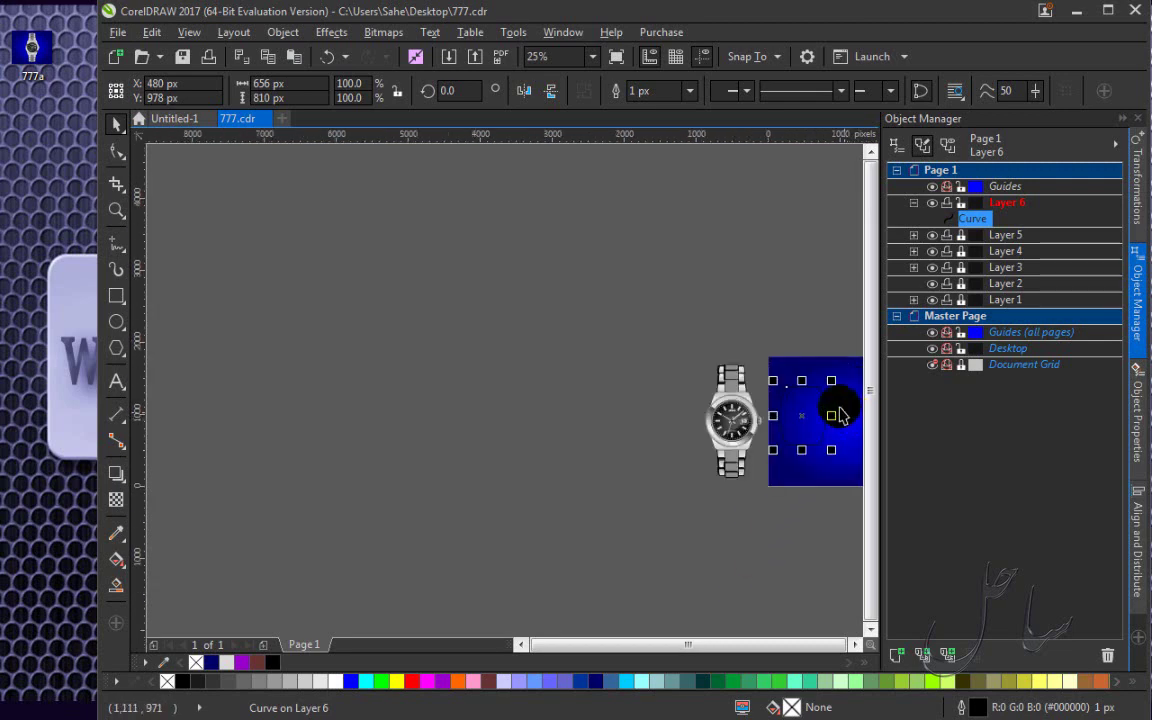
{"action": "scroll", "coordinate": [839, 405], "scroll_direction": "up", "scroll_amount": 1}
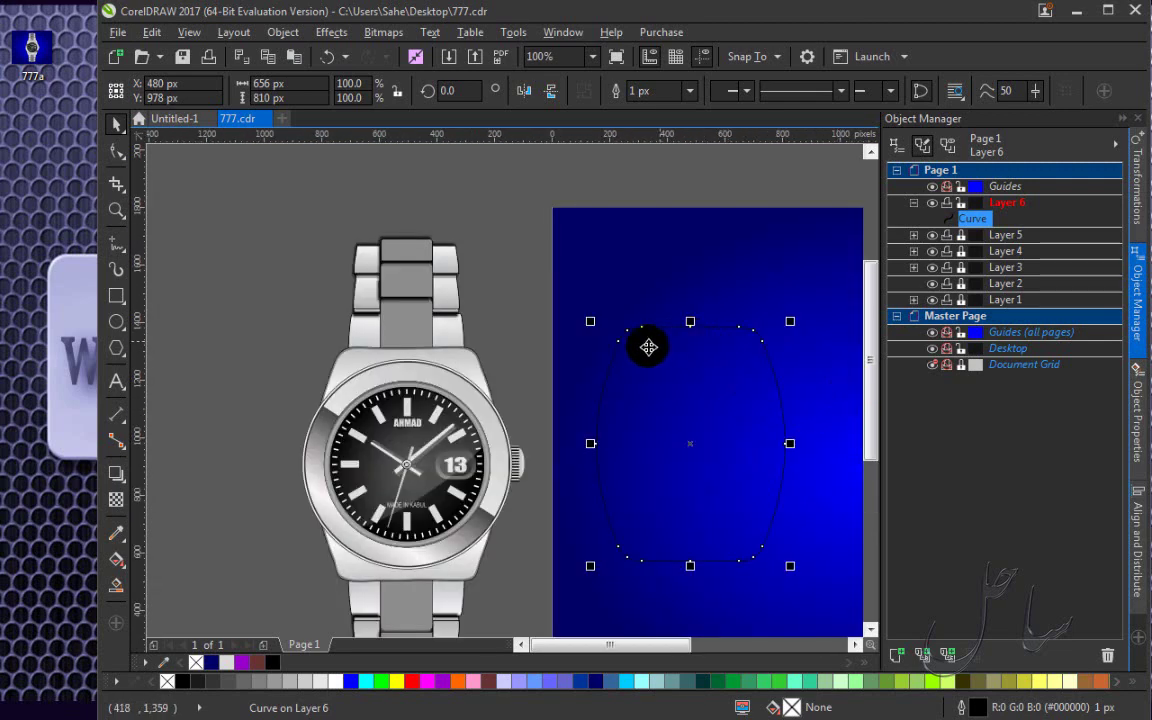
Examine the black contour and grey edge band along the upper right shoulder of the finished watch's case.
{"action": "left_click", "coordinate": [492, 212]}
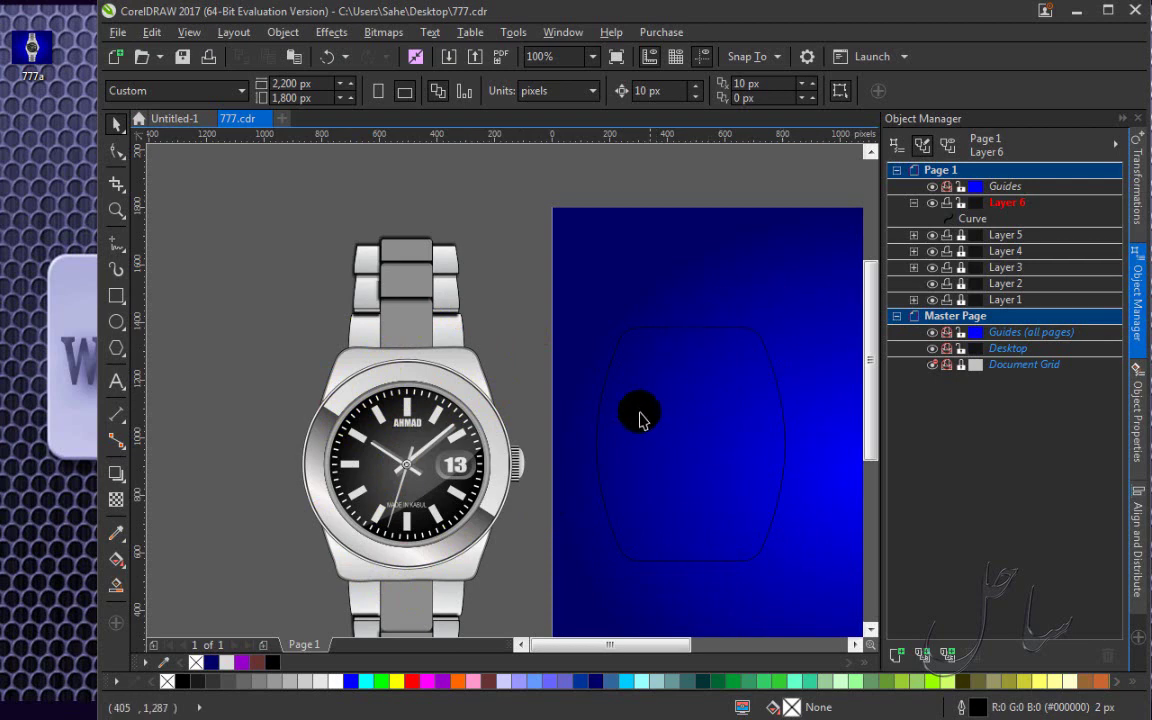
{"action": "left_click", "coordinate": [705, 437]}
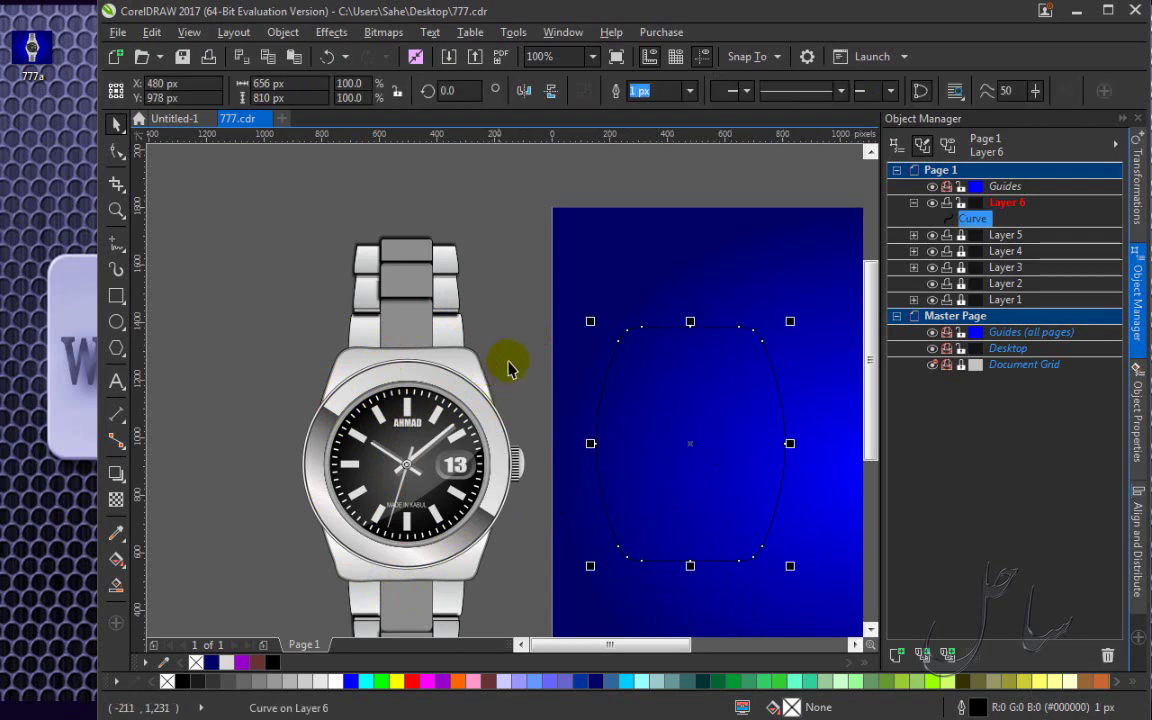
{"action": "scroll", "coordinate": [480, 380], "scroll_direction": "up", "scroll_amount": 4}
{"action": "scroll", "coordinate": [333, 360], "scroll_direction": "up", "scroll_amount": 4}
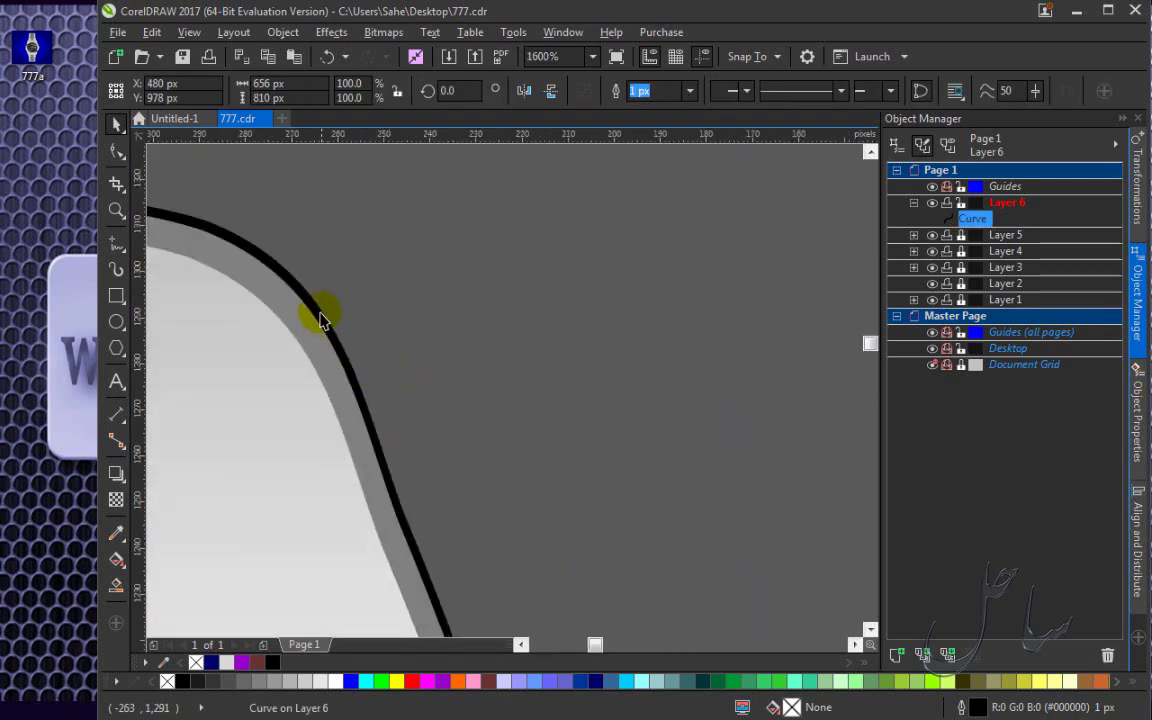
{"action": "scroll", "coordinate": [320, 320], "scroll_direction": "up", "scroll_amount": 2}
{"action": "scroll", "coordinate": [333, 330], "scroll_direction": "down", "scroll_amount": 10}
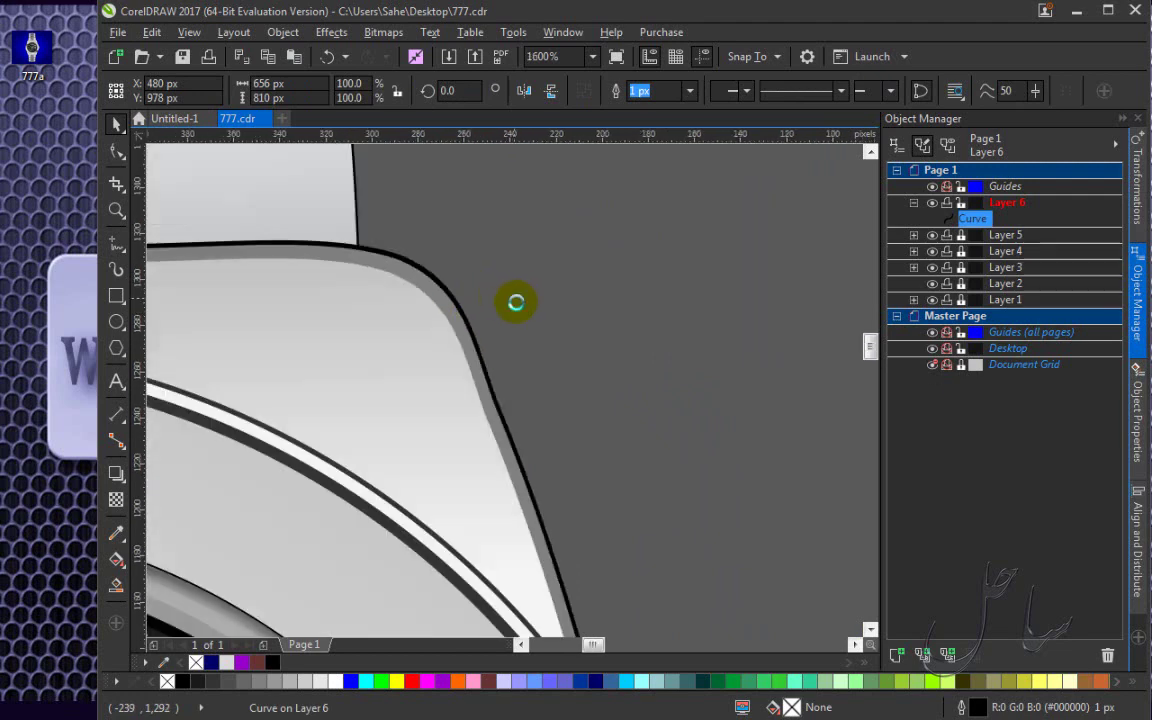
{"action": "scroll", "coordinate": [750, 408], "scroll_direction": "up", "scroll_amount": 2}
{"action": "scroll", "coordinate": [745, 400], "scroll_direction": "down", "scroll_amount": 4}
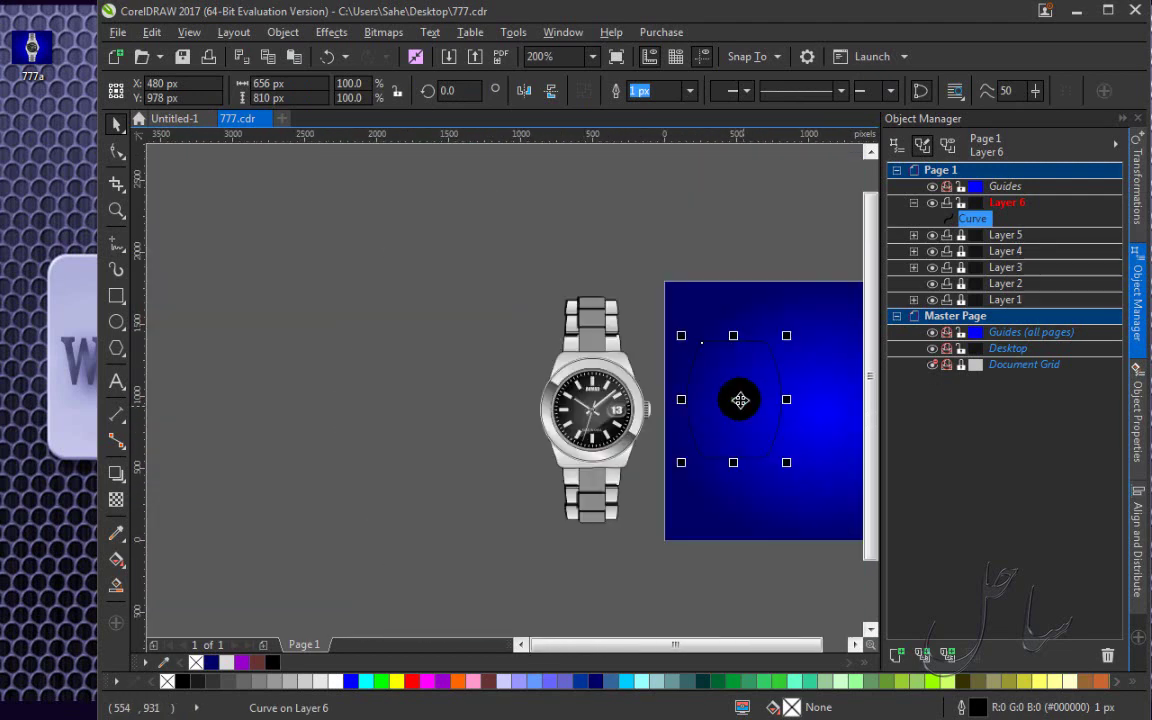
Place a spare copy of the case outline above the finished watch, at about X -820 px, Y 2,315 px.
{"action": "left_click_drag", "start_coordinate": [693, 648], "coordinate": [722, 646]}
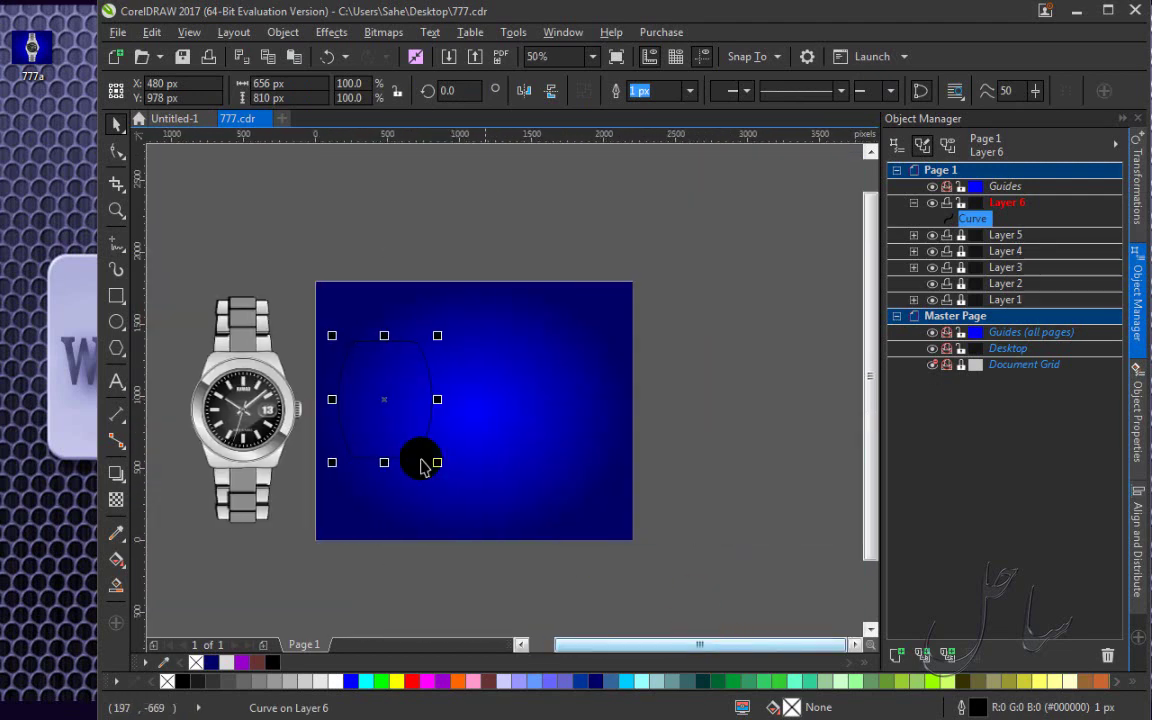
{"action": "left_click_drag", "start_coordinate": [383, 381], "coordinate": [198, 188]}
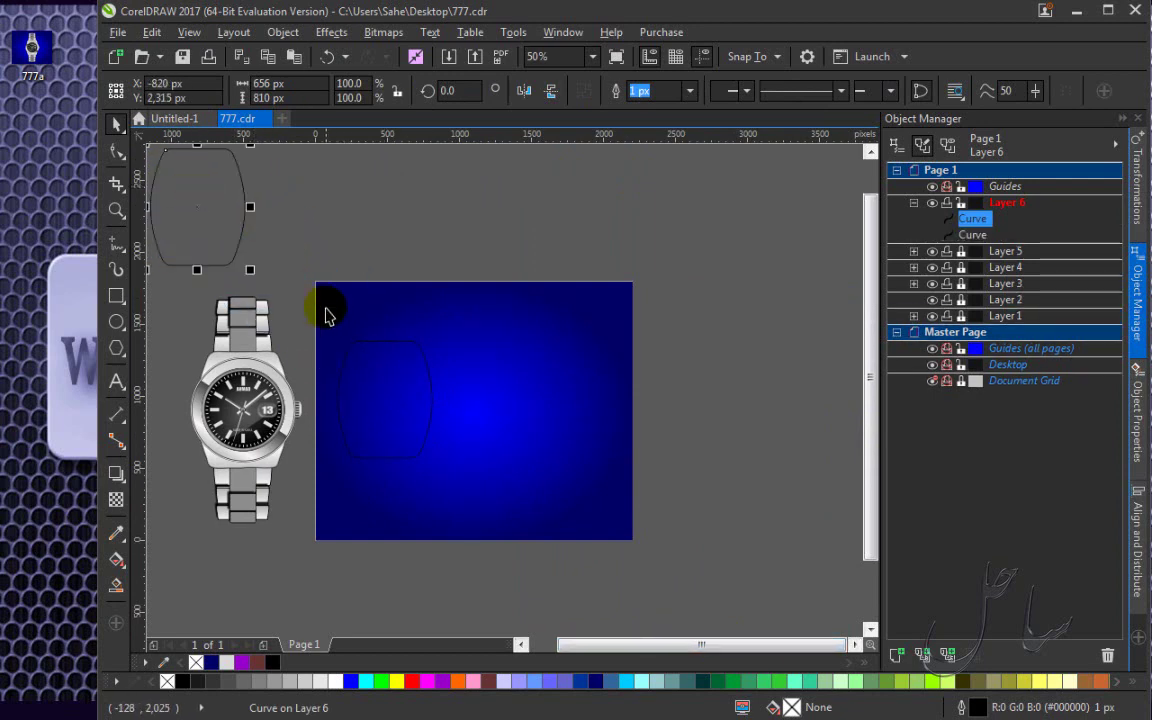
{"action": "scroll", "coordinate": [345, 350], "scroll_direction": "up", "scroll_amount": 1}
{"action": "scroll", "coordinate": [352, 385], "scroll_direction": "down", "scroll_amount": 1}
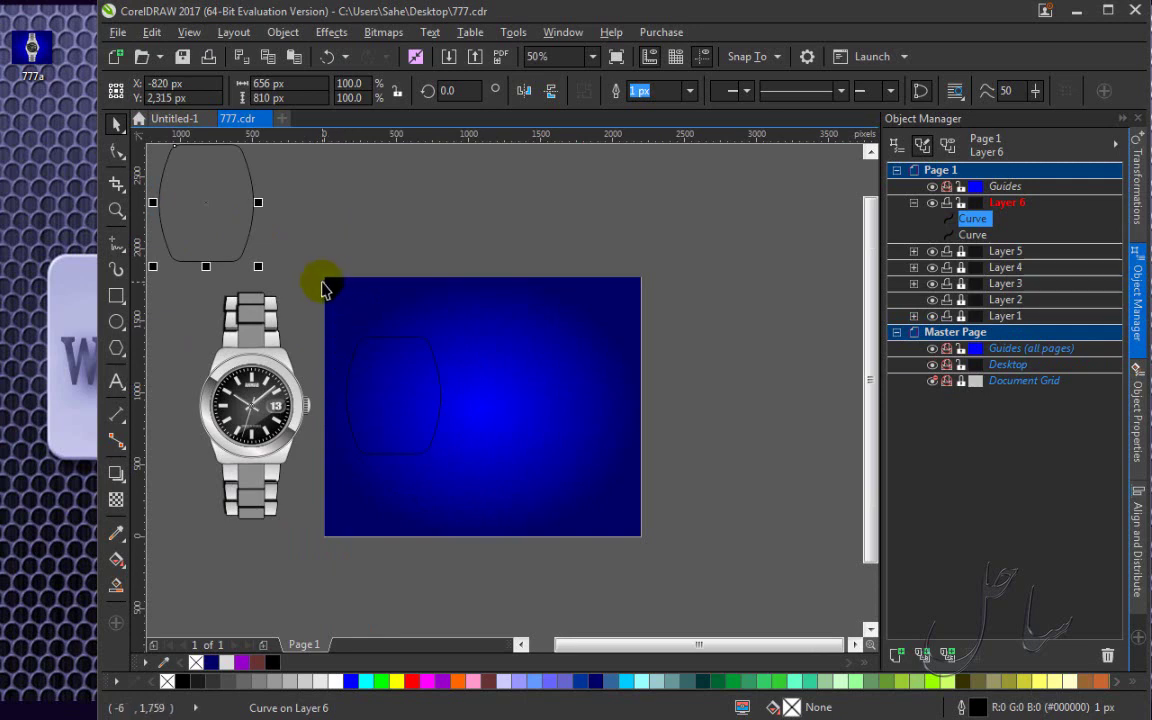
{"action": "left_click_drag", "start_coordinate": [295, 262], "coordinate": [478, 432]}
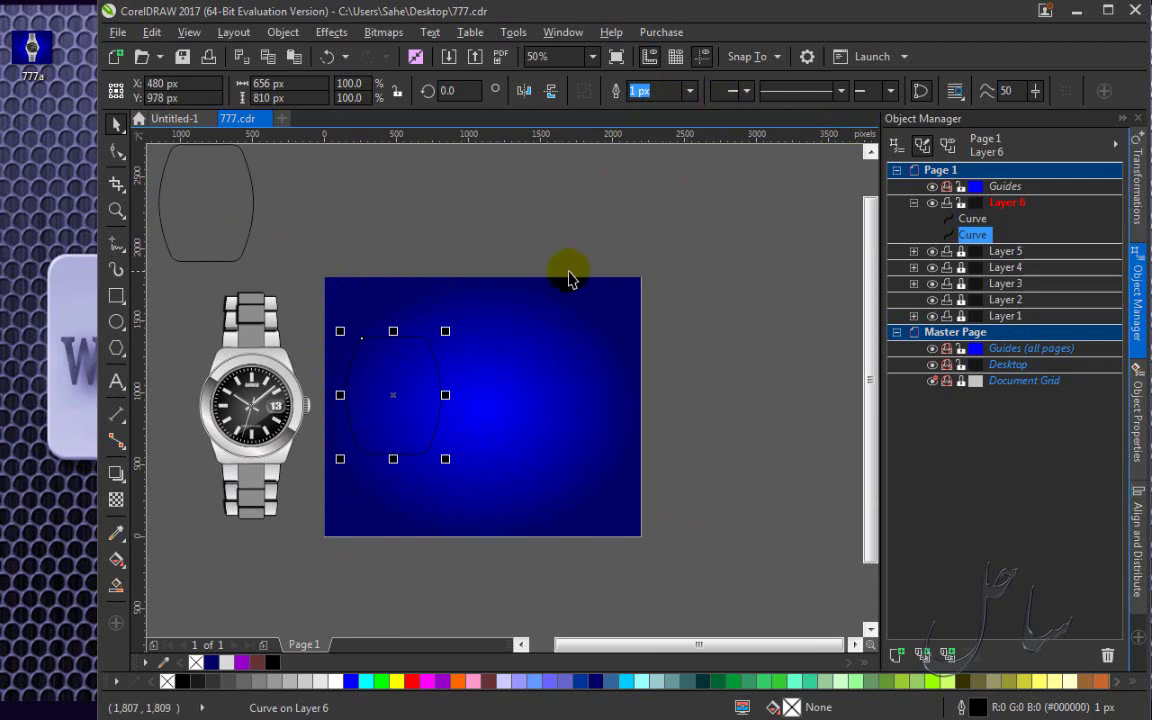
{"action": "left_click", "coordinate": [1138, 518]}
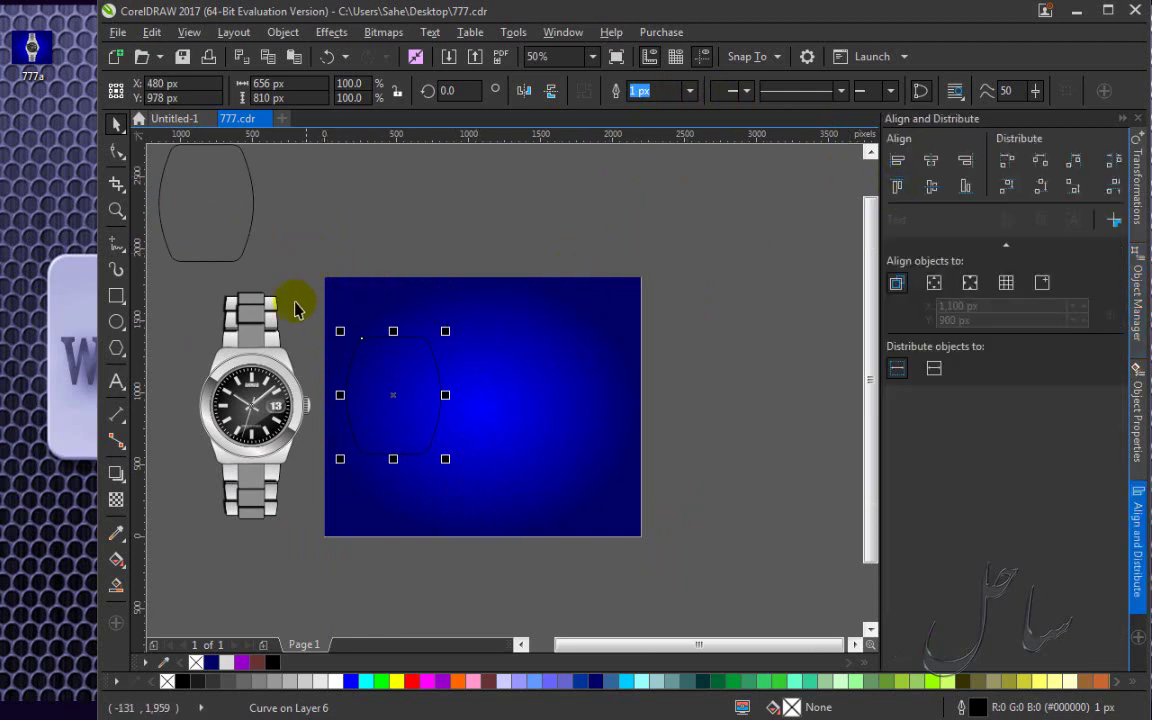
{"action": "left_click_drag", "start_coordinate": [368, 329], "coordinate": [517, 390]}
{"action": "right_click", "coordinate": [517, 384]}
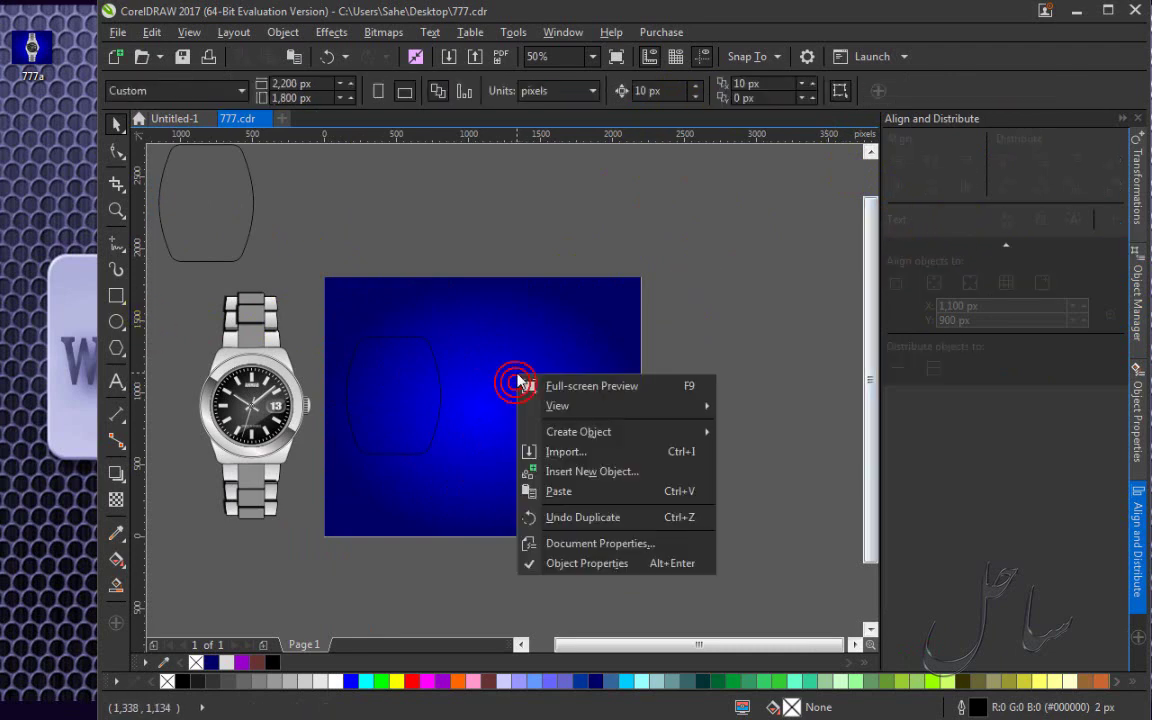
{"action": "left_click", "coordinate": [689, 334]}
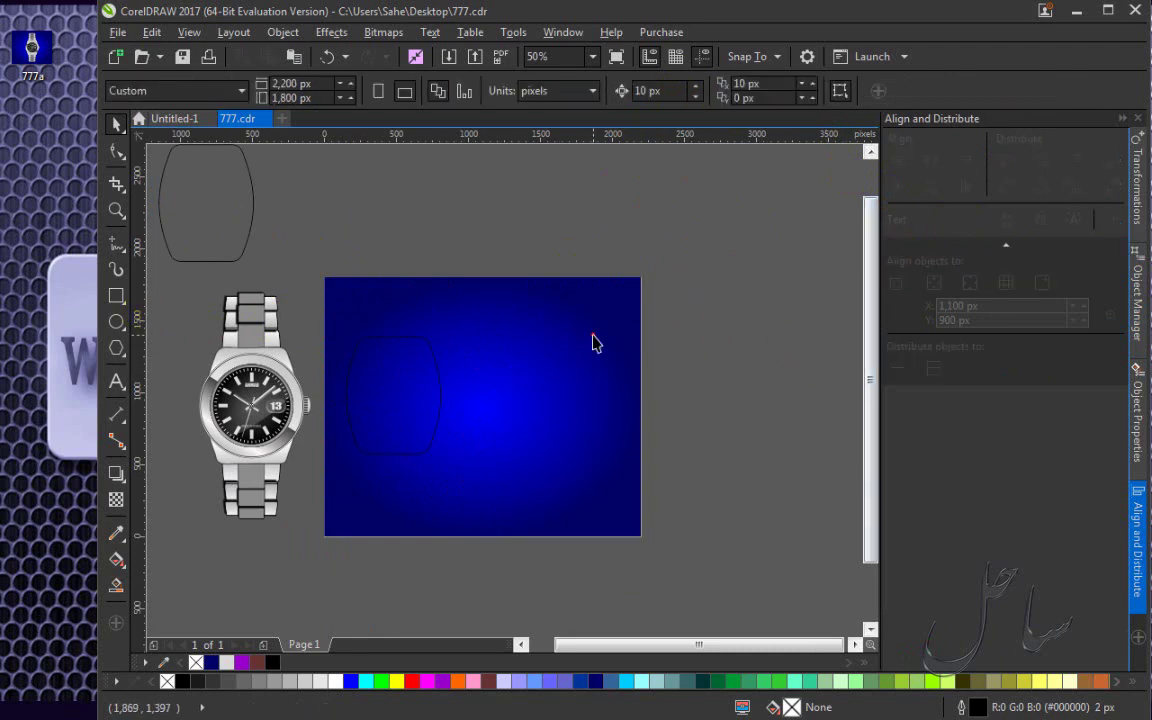
{"action": "left_click", "coordinate": [1137, 410]}
{"action": "left_click", "coordinate": [502, 370]}
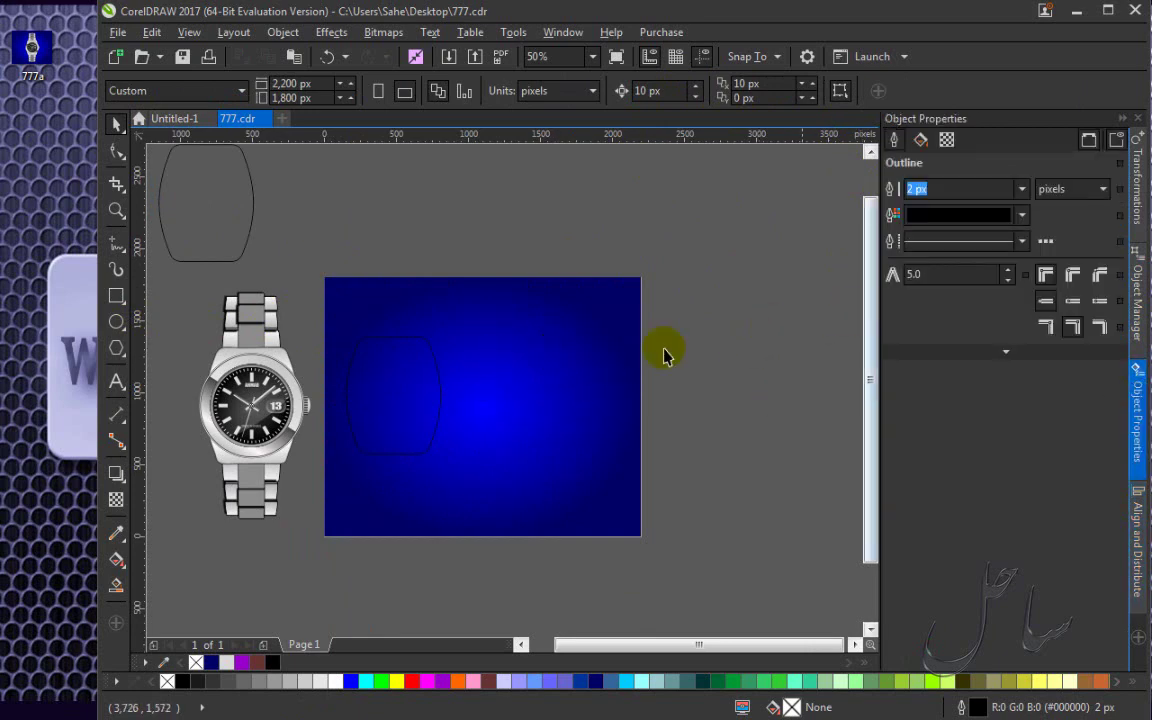
Create a page-sized rectangle of 2,200 × 1,800 px on Layer 6 as an alignment reference.
{"action": "left_click", "coordinate": [117, 296]}
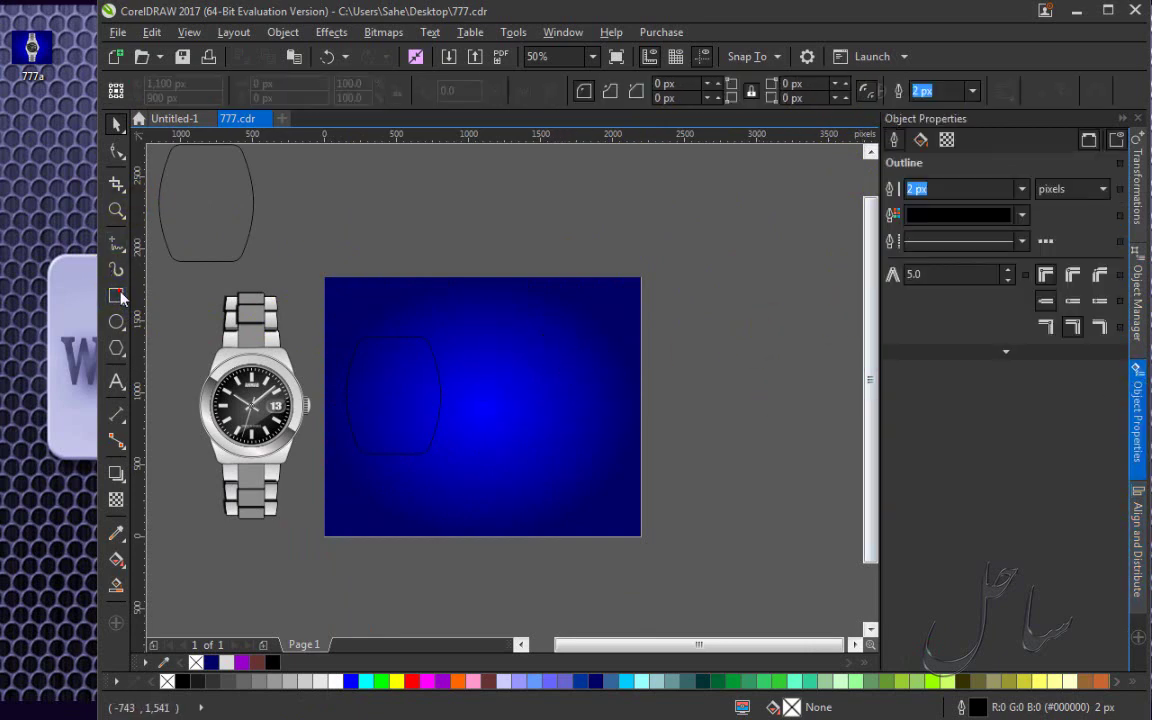
{"action": "left_click", "coordinate": [365, 334]}
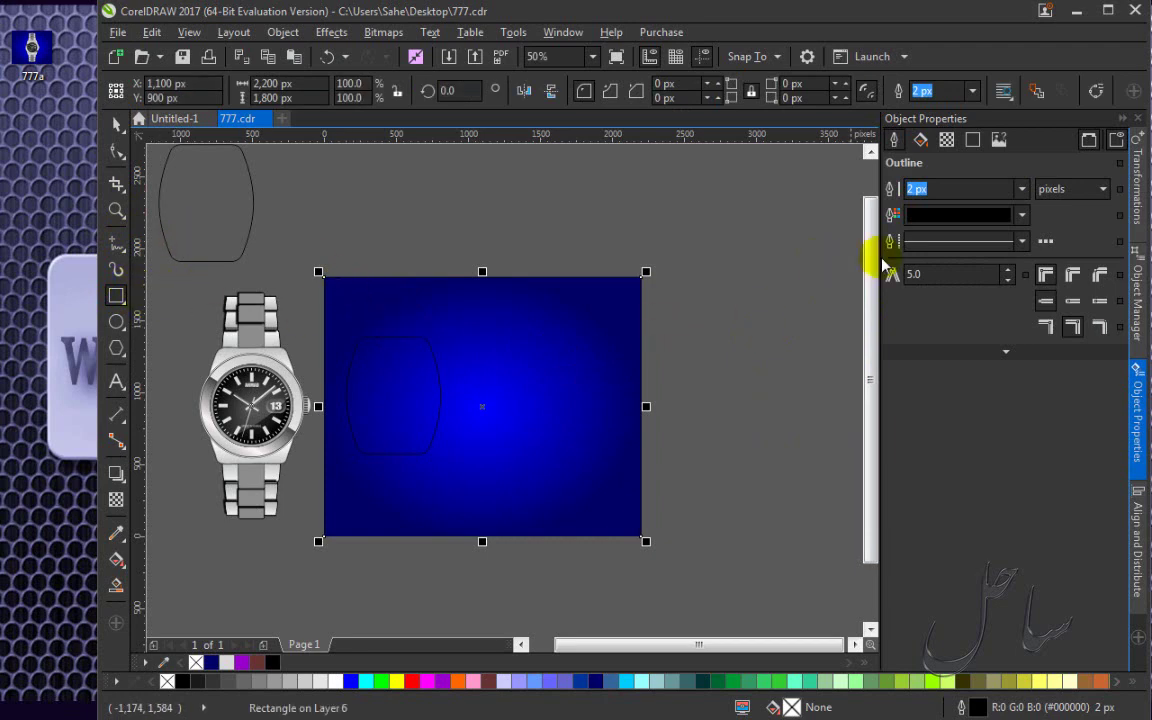
{"action": "left_click", "coordinate": [1137, 290]}
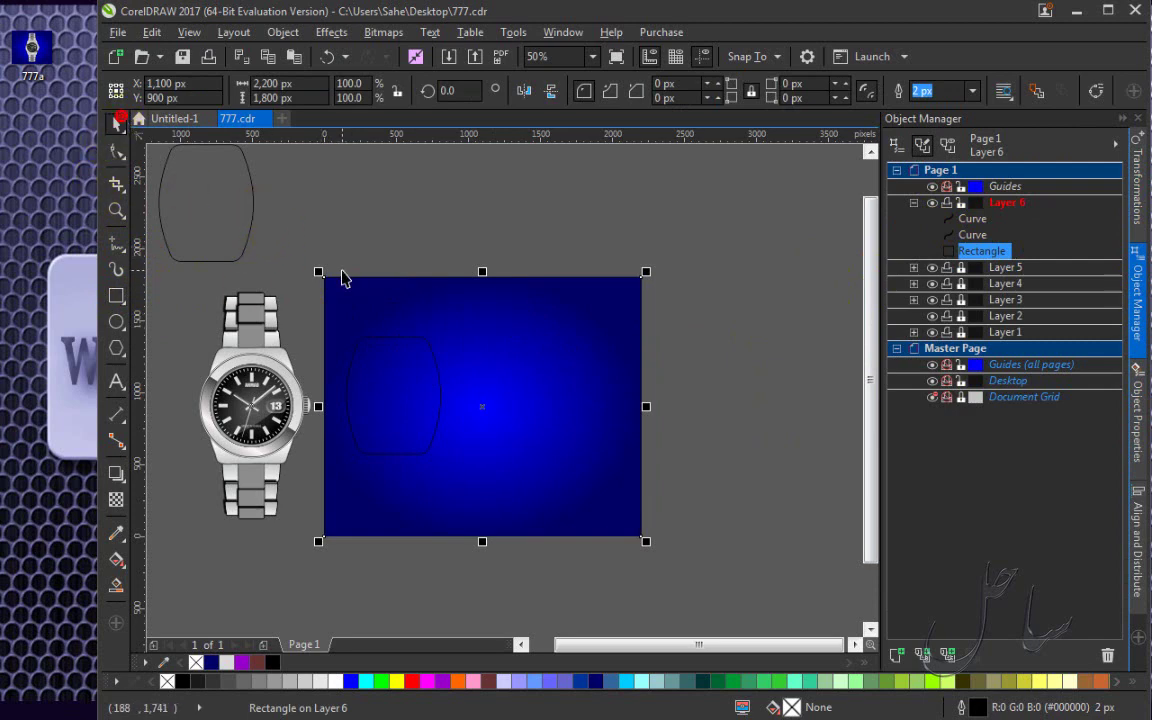
Align the case outline on the blue background to the page-sized rectangle, centred both horizontally and vertically.
{"action": "left_click_drag", "start_coordinate": [305, 248], "coordinate": [689, 548]}
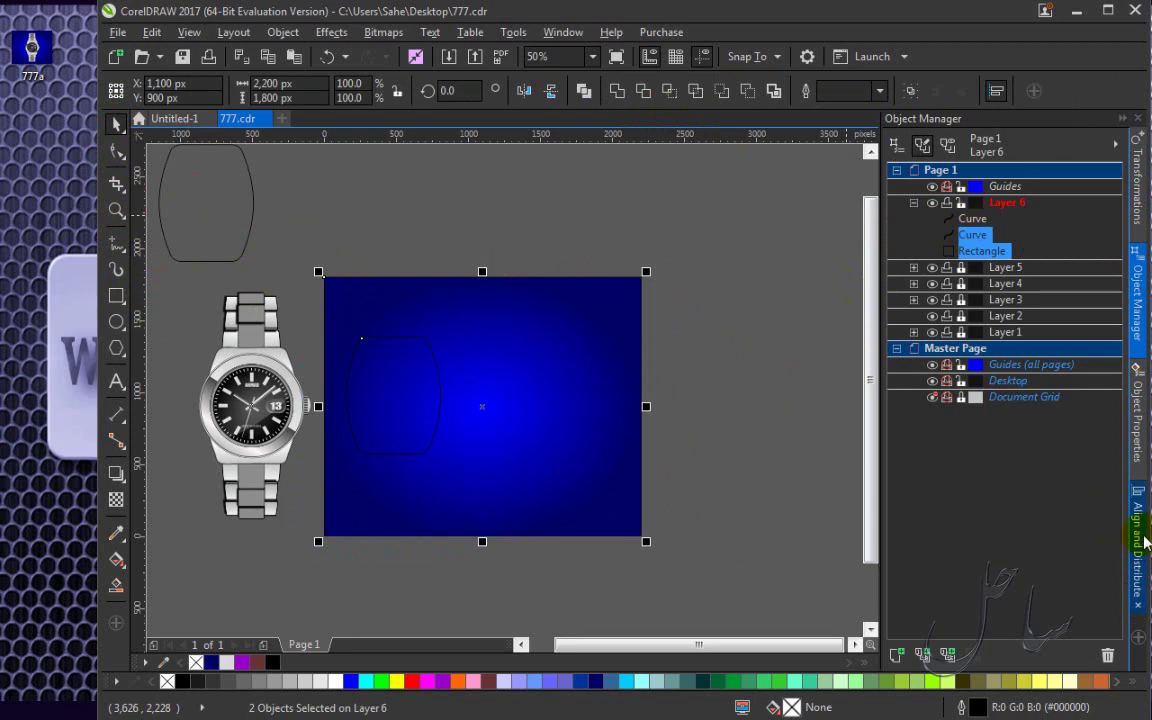
{"action": "left_click", "coordinate": [1137, 530]}
{"action": "left_click", "coordinate": [932, 161]}
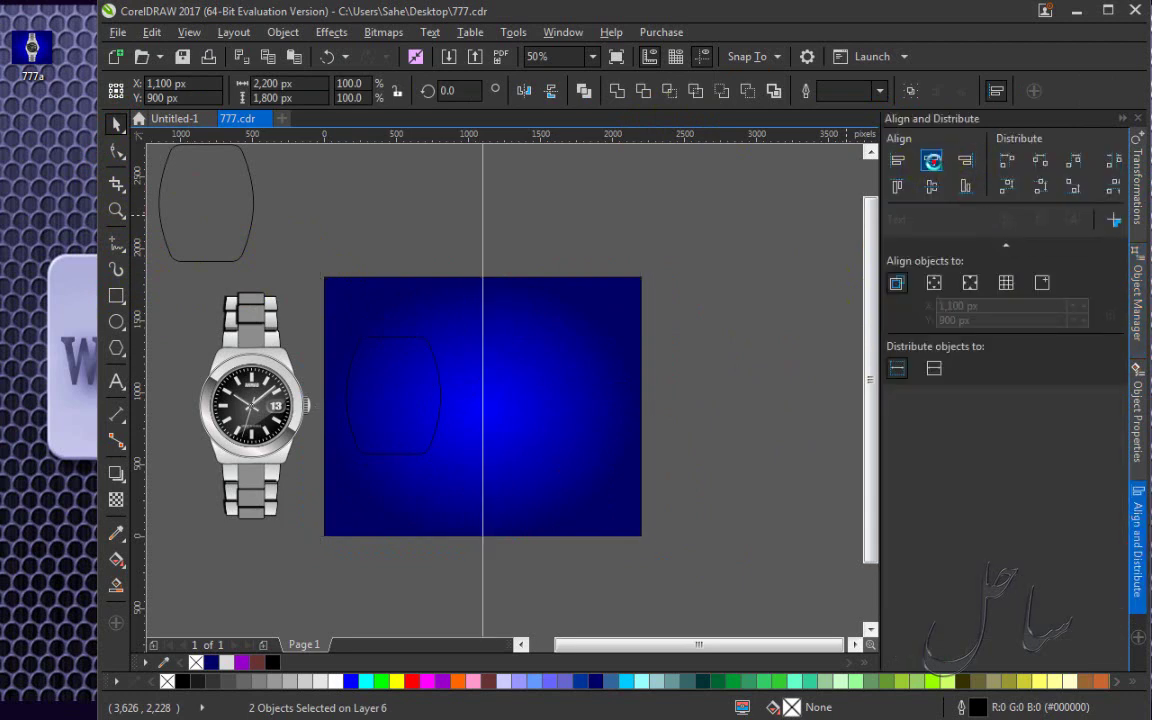
{"action": "left_click", "coordinate": [932, 187]}
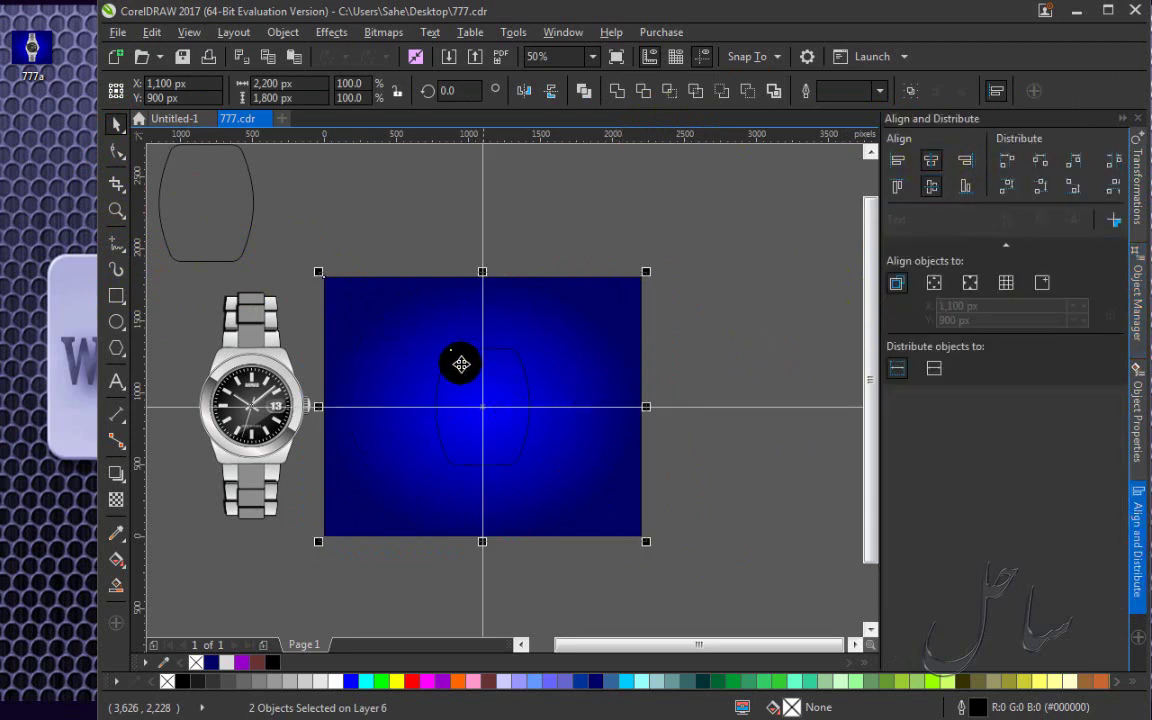
Delete the page-sized reference rectangle, keeping the centred case outline.
{"action": "left_click", "coordinate": [373, 219]}
{"action": "left_click", "coordinate": [373, 278]}
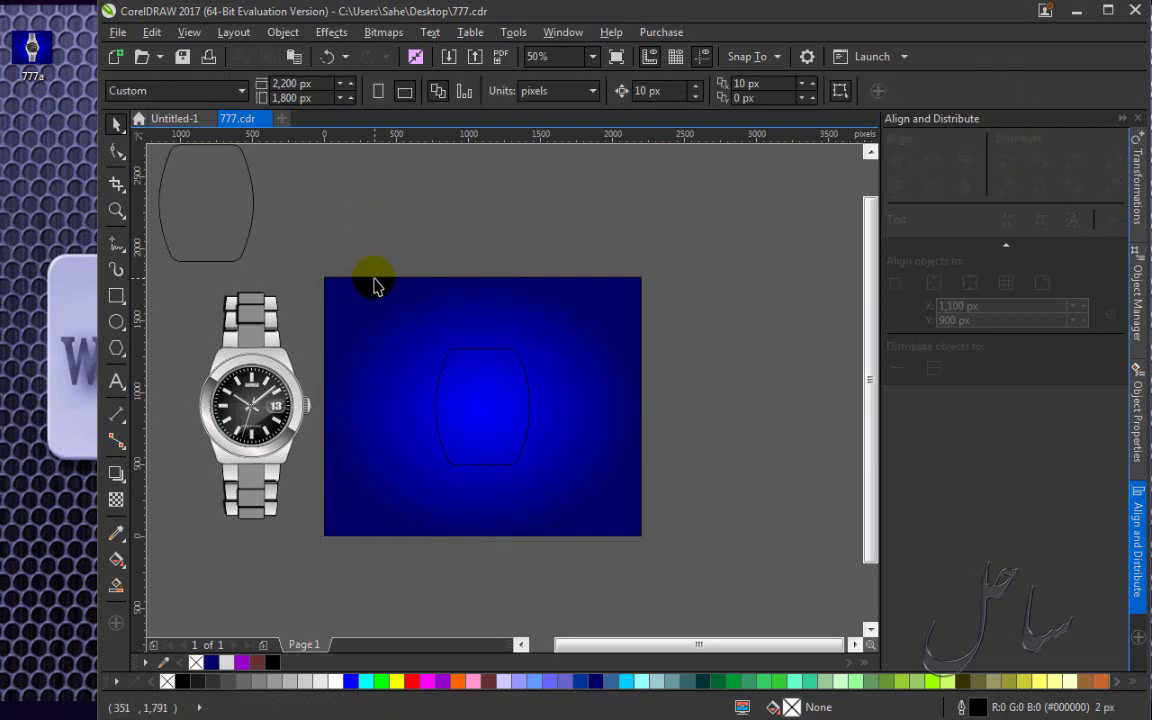
{"action": "left_click", "coordinate": [373, 274]}
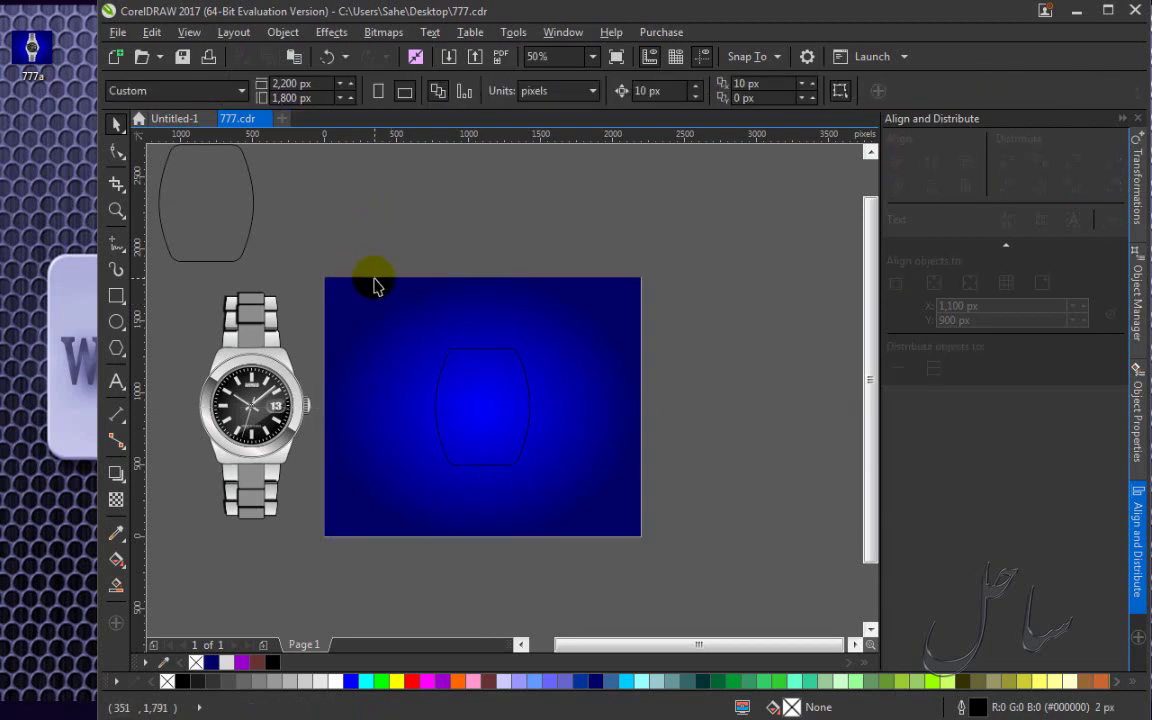
Fill the centred case shape on the blue background with black.
{"action": "left_click", "coordinate": [501, 392]}
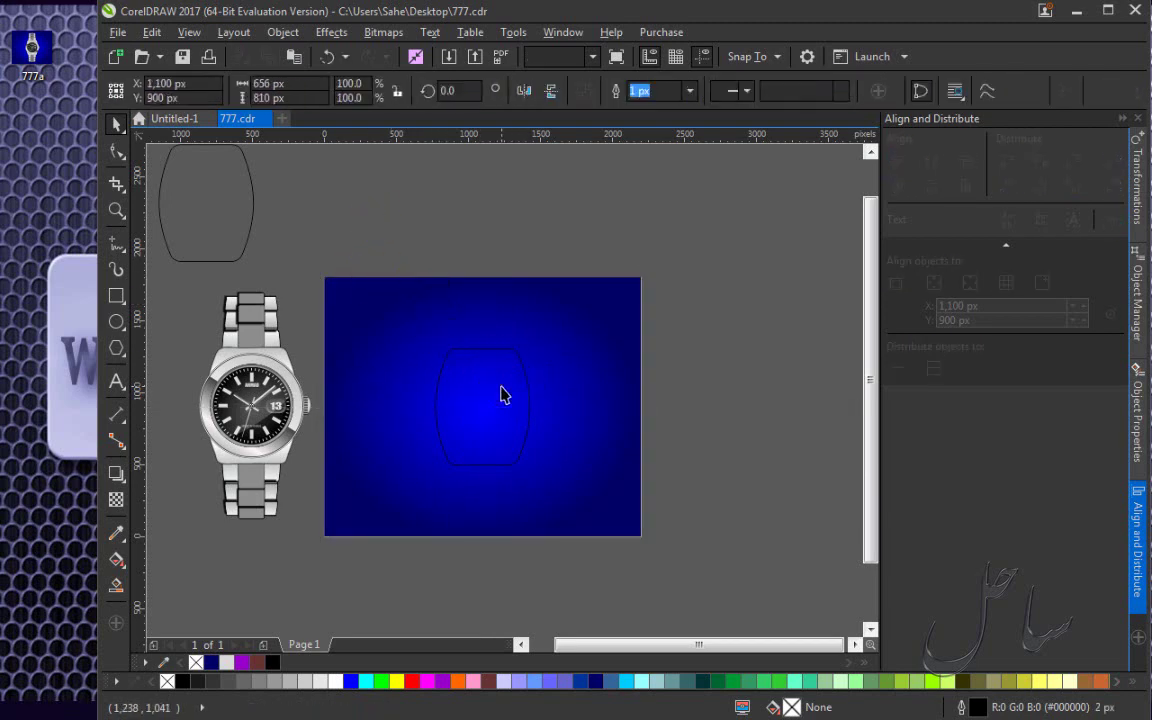
{"action": "scroll", "coordinate": [503, 385], "scroll_direction": "up", "scroll_amount": 2}
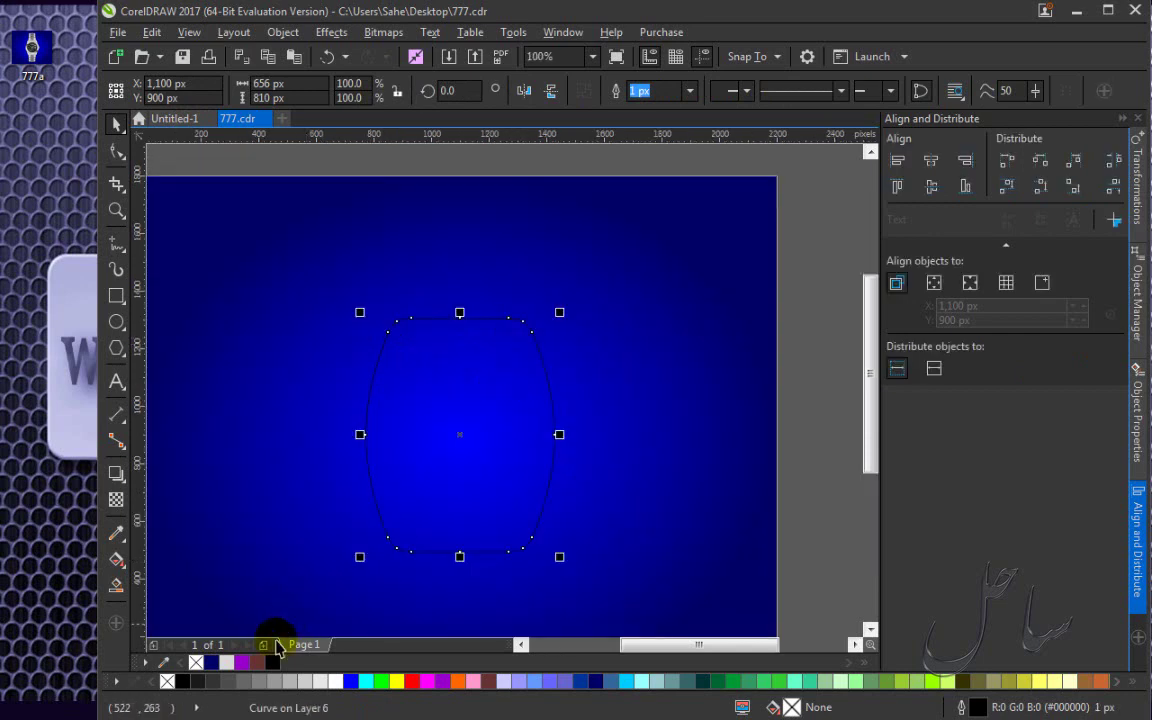
{"action": "left_click", "coordinate": [182, 681]}
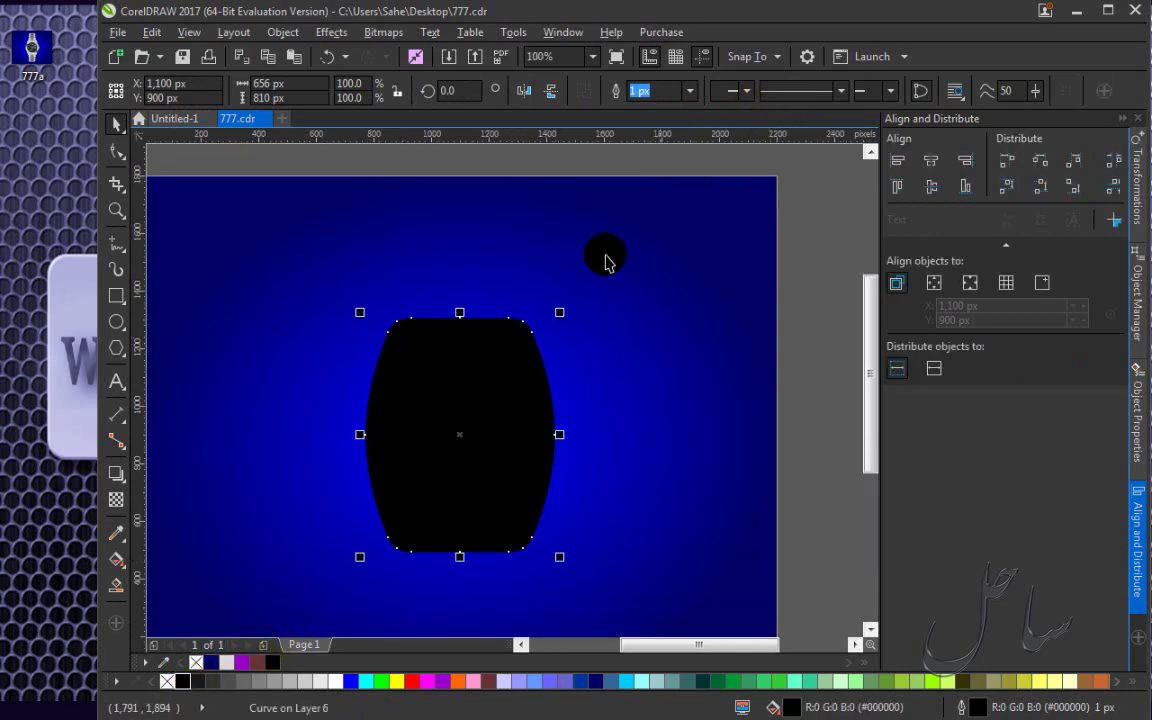
Compare the black case shape with the finished watch's contour and set its outline width to None.
{"action": "scroll", "coordinate": [319, 332], "scroll_direction": "down", "scroll_amount": 4}
{"action": "scroll", "coordinate": [240, 380], "scroll_direction": "up", "scroll_amount": 6}
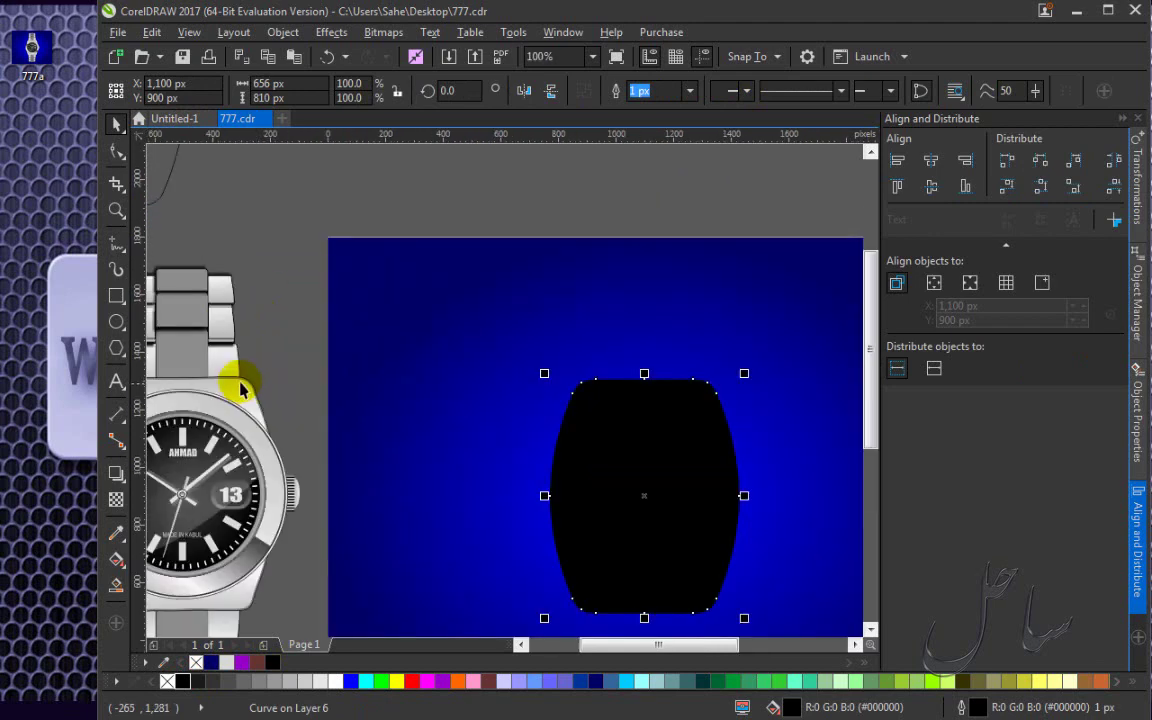
{"action": "scroll", "coordinate": [395, 241], "scroll_direction": "up", "scroll_amount": 3}
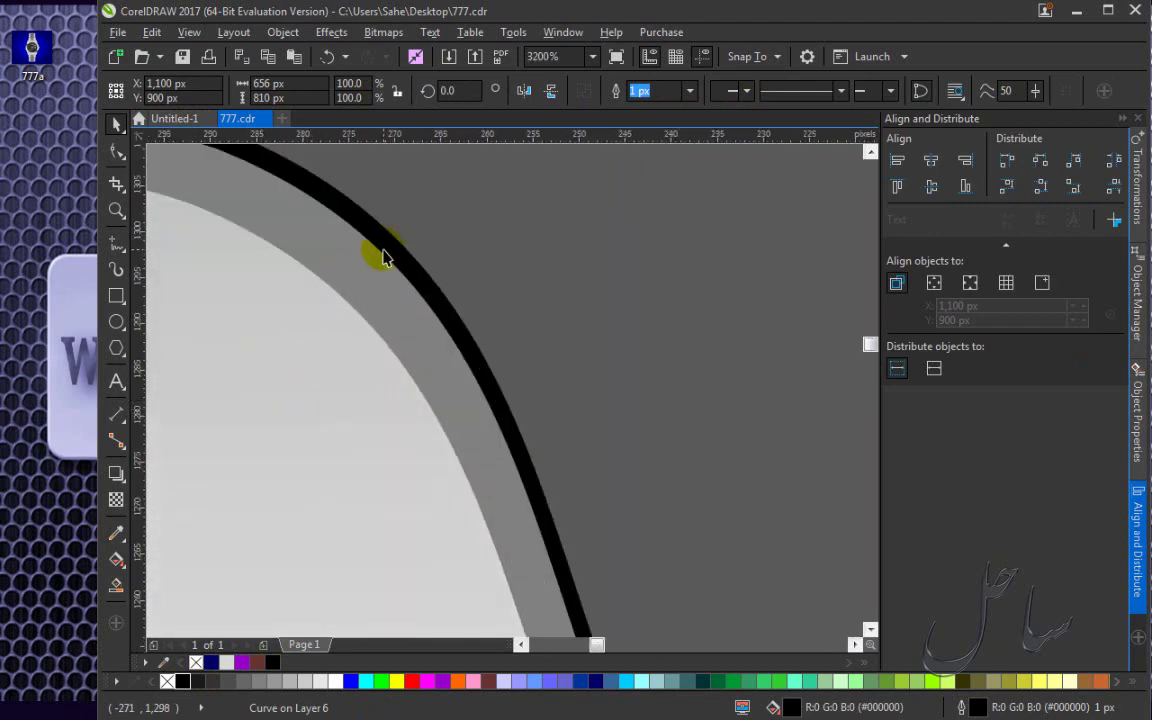
{"action": "scroll", "coordinate": [340, 318], "scroll_direction": "down", "scroll_amount": 6}
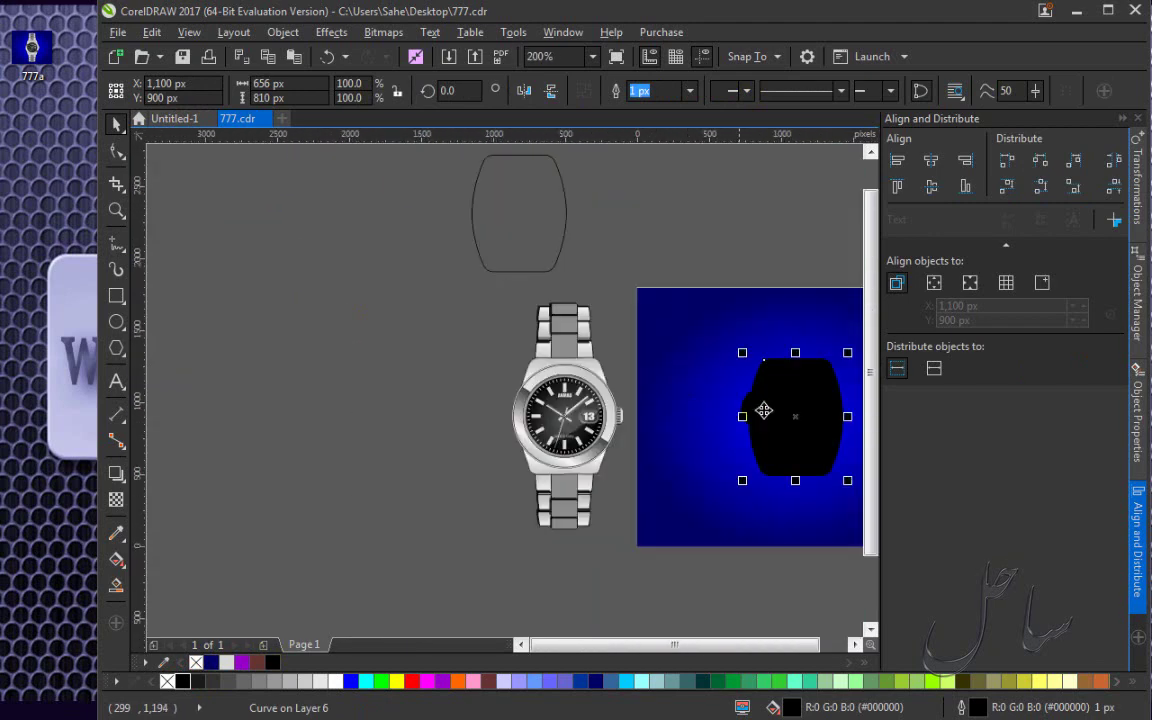
{"action": "left_click", "coordinate": [689, 90]}
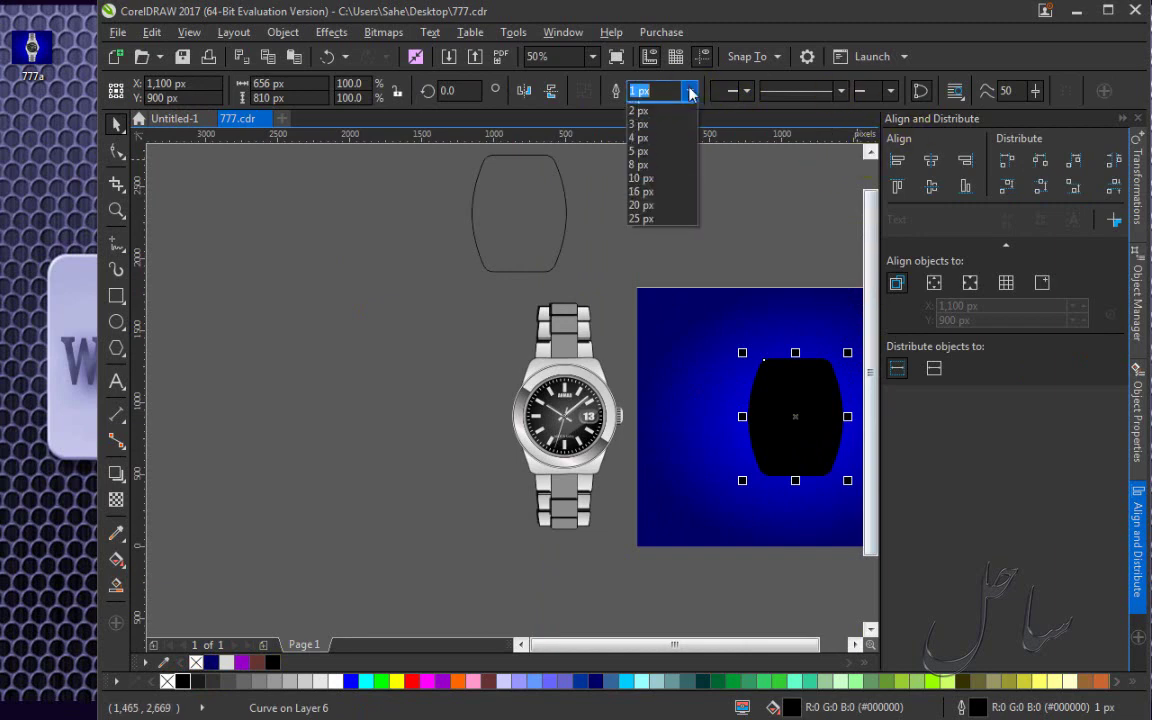
{"action": "left_click", "coordinate": [665, 110]}
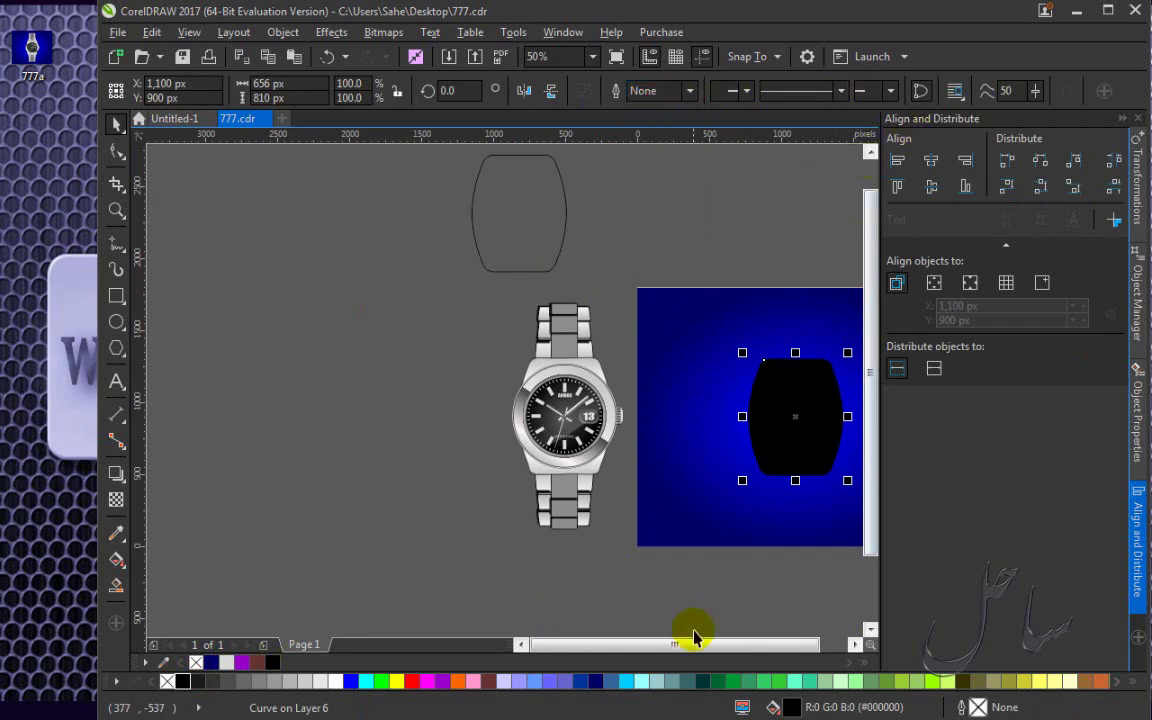
Create a centred copy of the black case shape scaled to about 98.4% and fill it with dark teal #336666.
{"action": "scroll", "coordinate": [693, 637], "scroll_direction": "right", "scroll_amount": 3}
{"action": "left_click", "coordinate": [702, 643]}
{"action": "scroll", "coordinate": [334, 437], "scroll_direction": "up", "scroll_amount": 3}
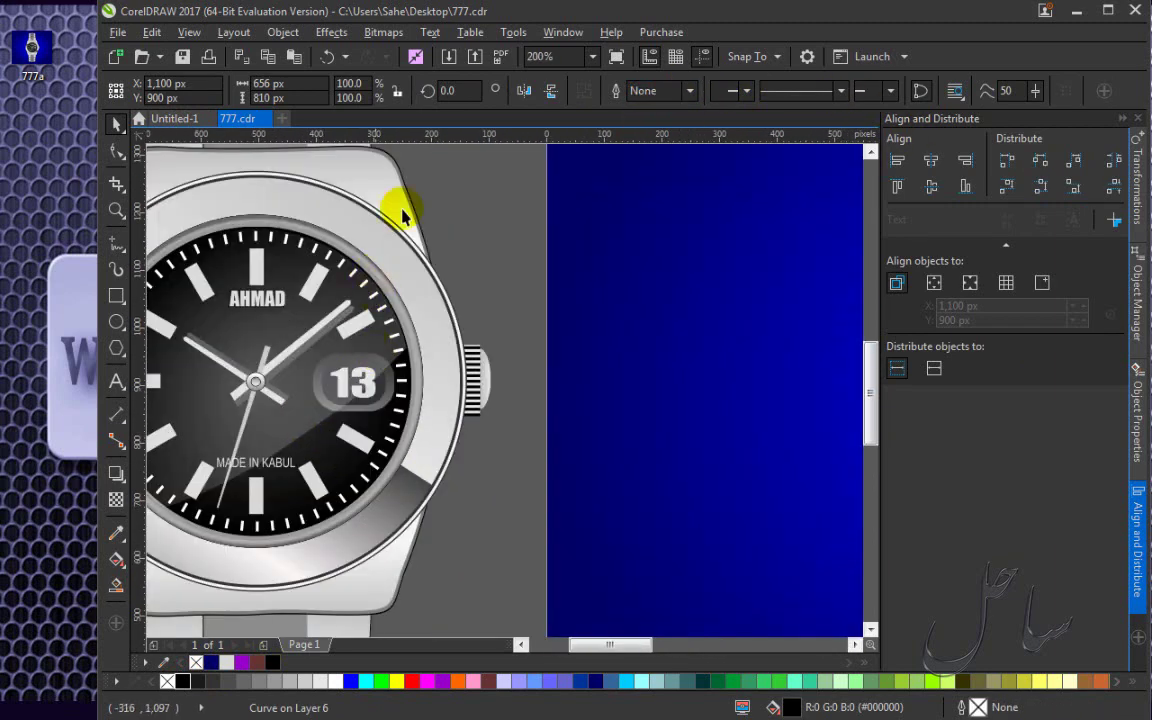
{"action": "scroll", "coordinate": [400, 172], "scroll_direction": "up", "scroll_amount": 2}
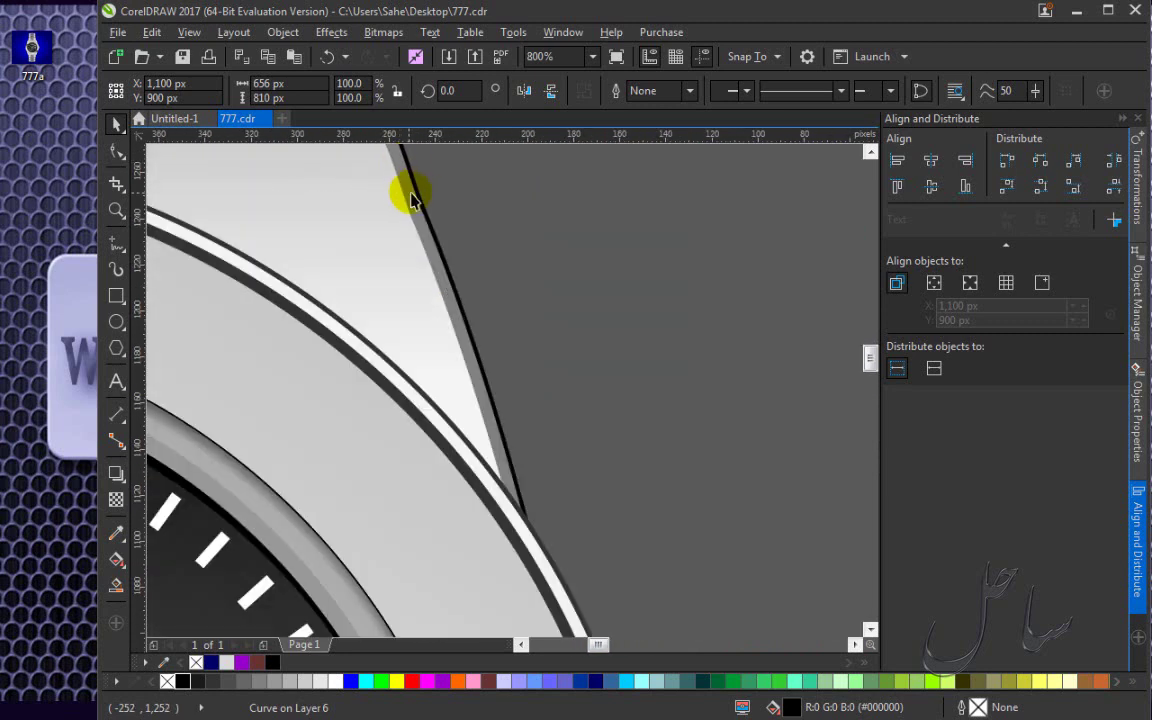
{"action": "scroll", "coordinate": [410, 197], "scroll_direction": "up", "scroll_amount": 2}
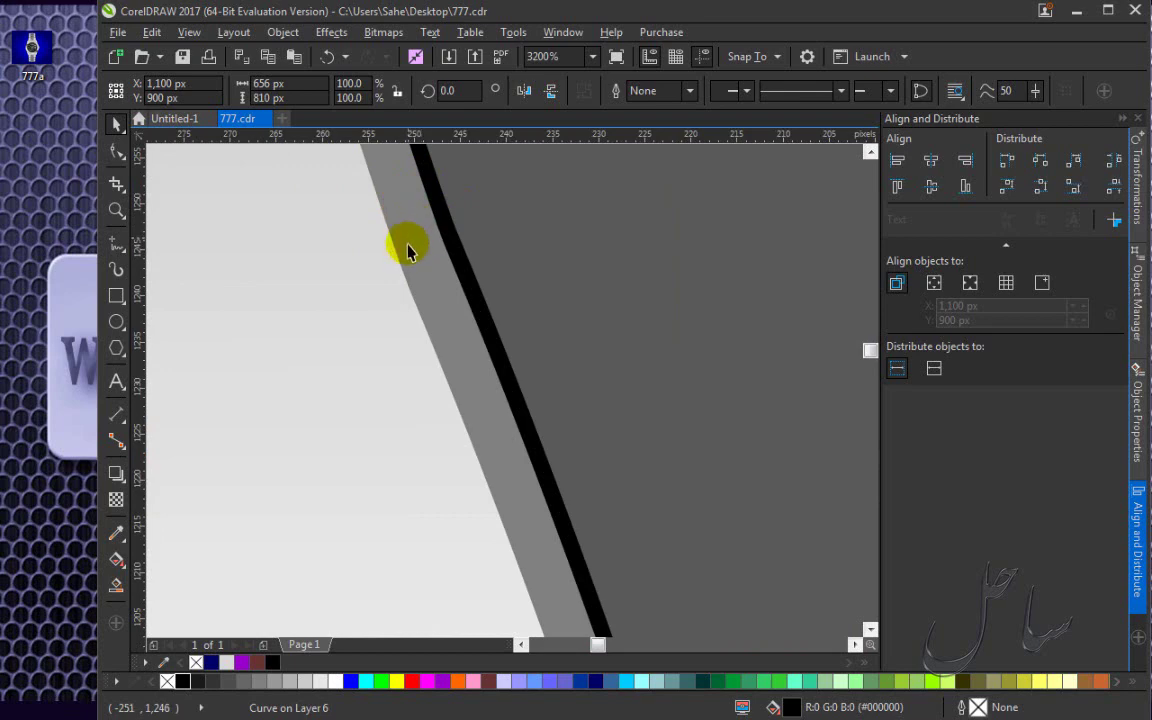
{"action": "scroll", "coordinate": [428, 287], "scroll_direction": "down", "scroll_amount": 6}
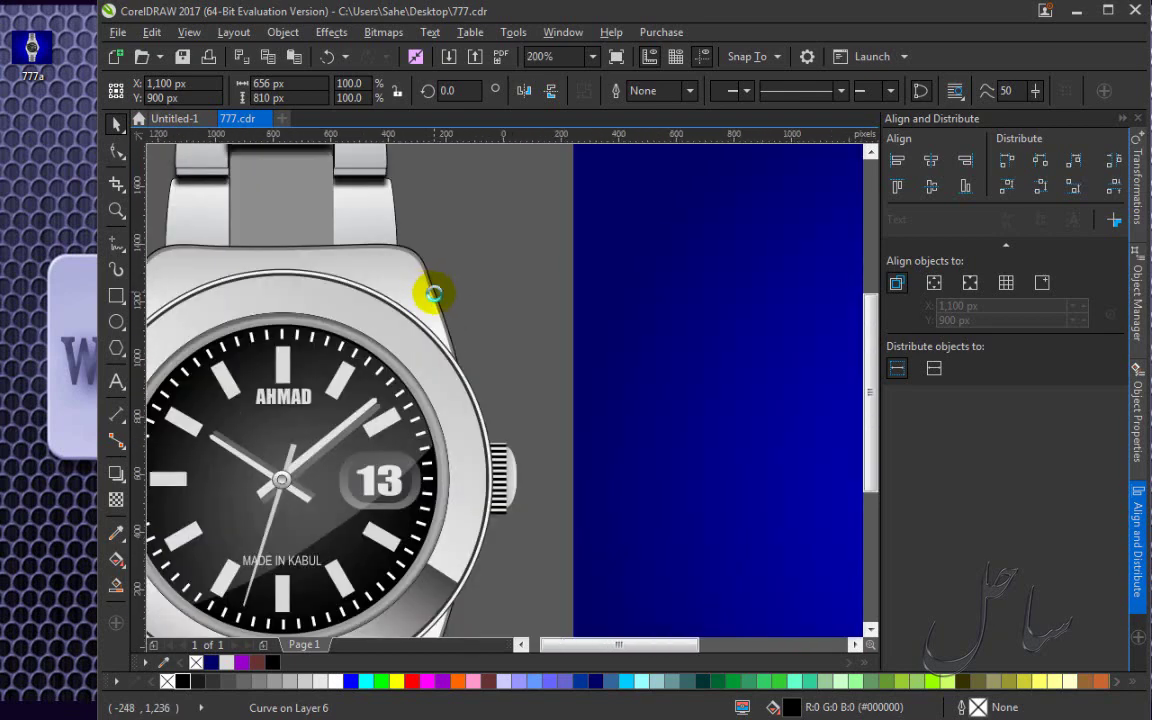
{"action": "scroll", "coordinate": [695, 320], "scroll_direction": "up", "scroll_amount": 1}
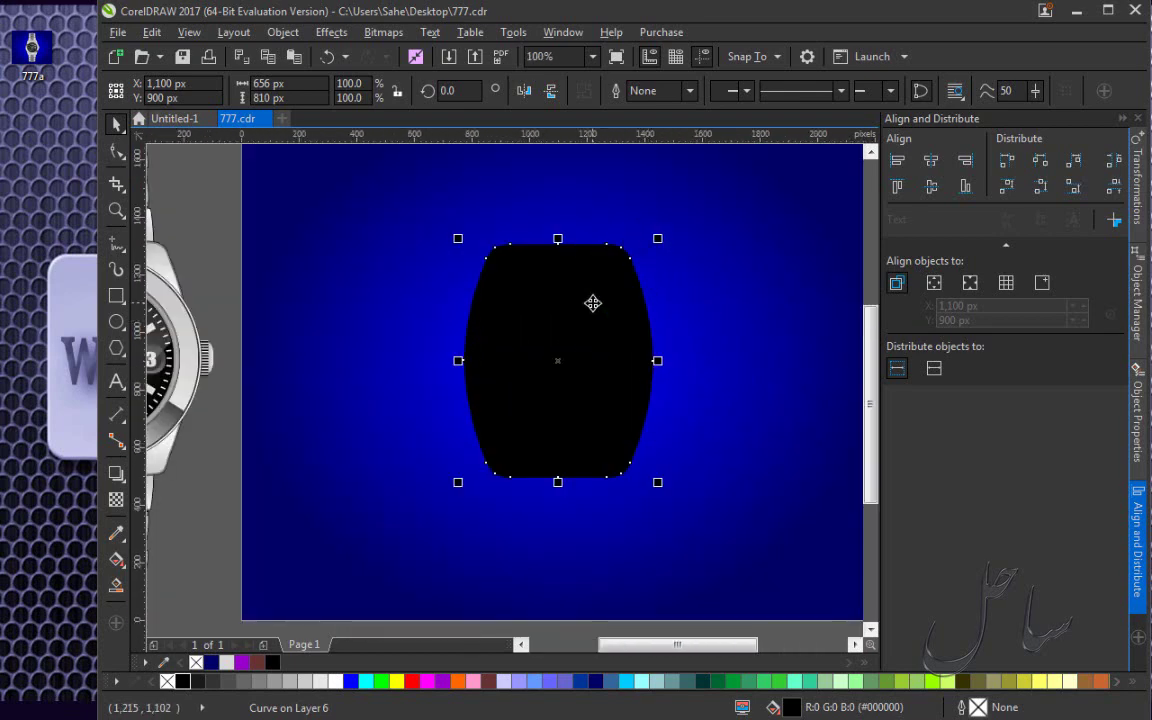
{"action": "scroll", "coordinate": [593, 303], "scroll_direction": "up", "scroll_amount": 1}
{"action": "left_click_drag", "start_coordinate": [722, 181], "coordinate": [719, 180]}
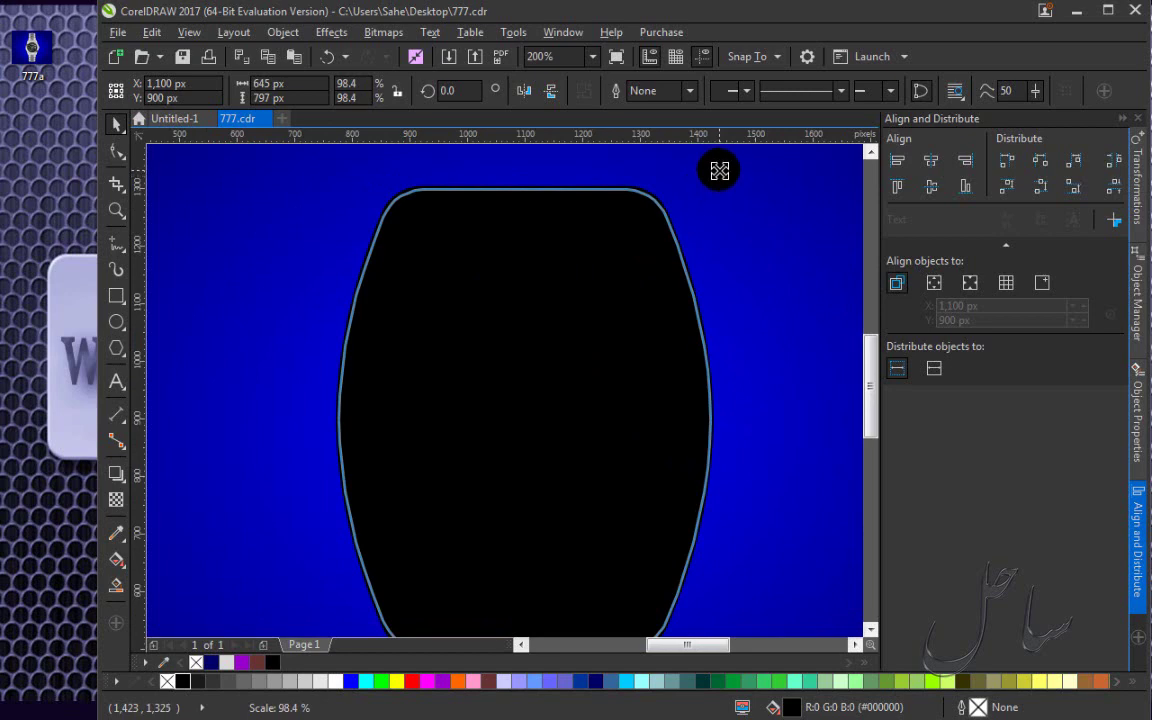
{"action": "left_click_drag", "start_coordinate": [719, 172], "coordinate": [720, 173]}
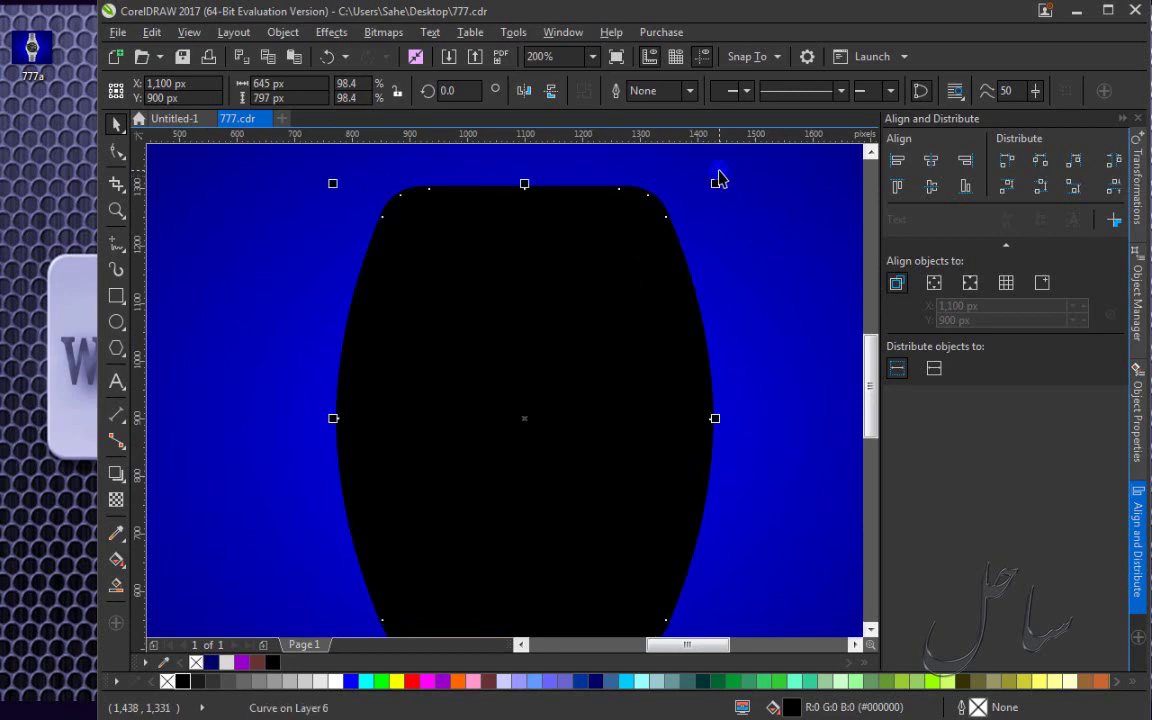
{"action": "left_click", "coordinate": [668, 648]}
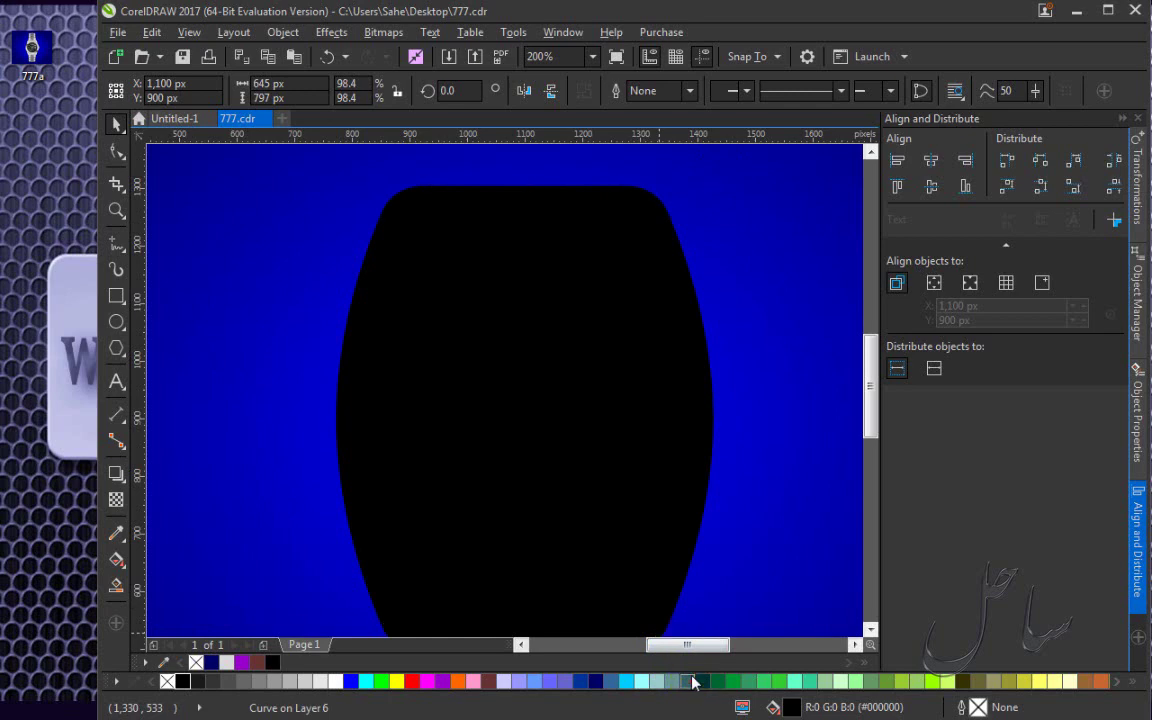
{"action": "left_click", "coordinate": [693, 683]}
{"action": "scroll", "coordinate": [655, 200], "scroll_direction": "up", "scroll_amount": 3}
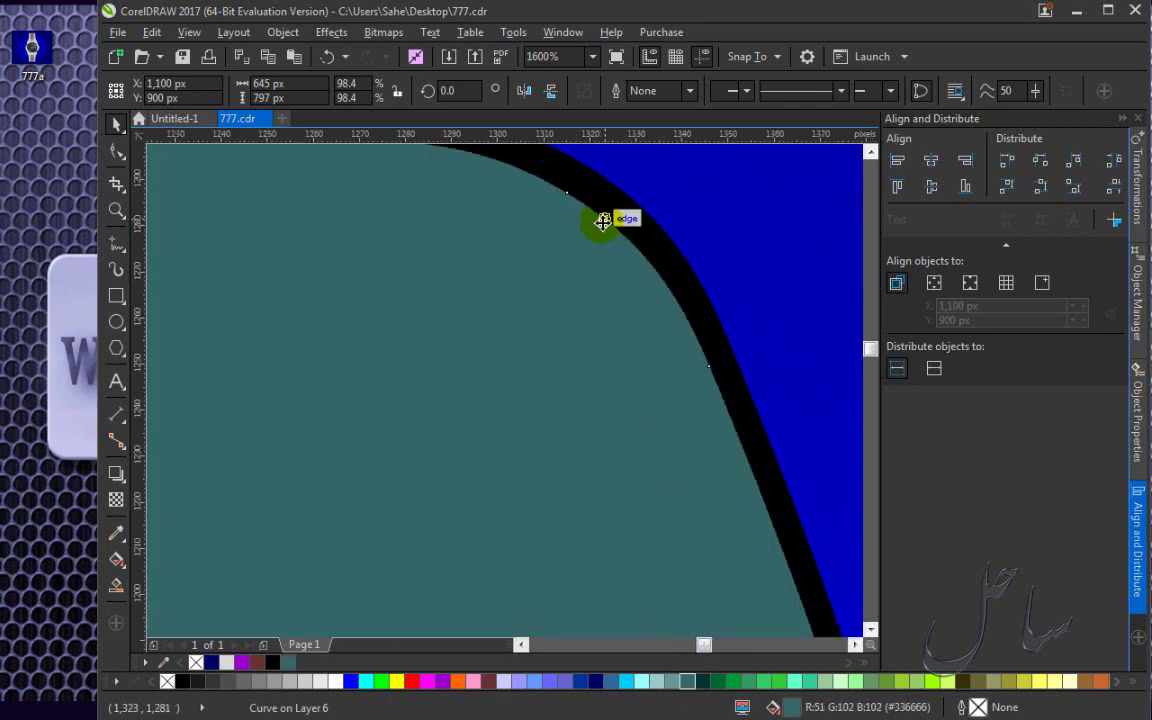
Enlarge the teal inner case shape about its centre to about 650 × 804 px, leaving a thinner black rim.
{"action": "scroll", "coordinate": [603, 221], "scroll_direction": "down", "scroll_amount": 1}
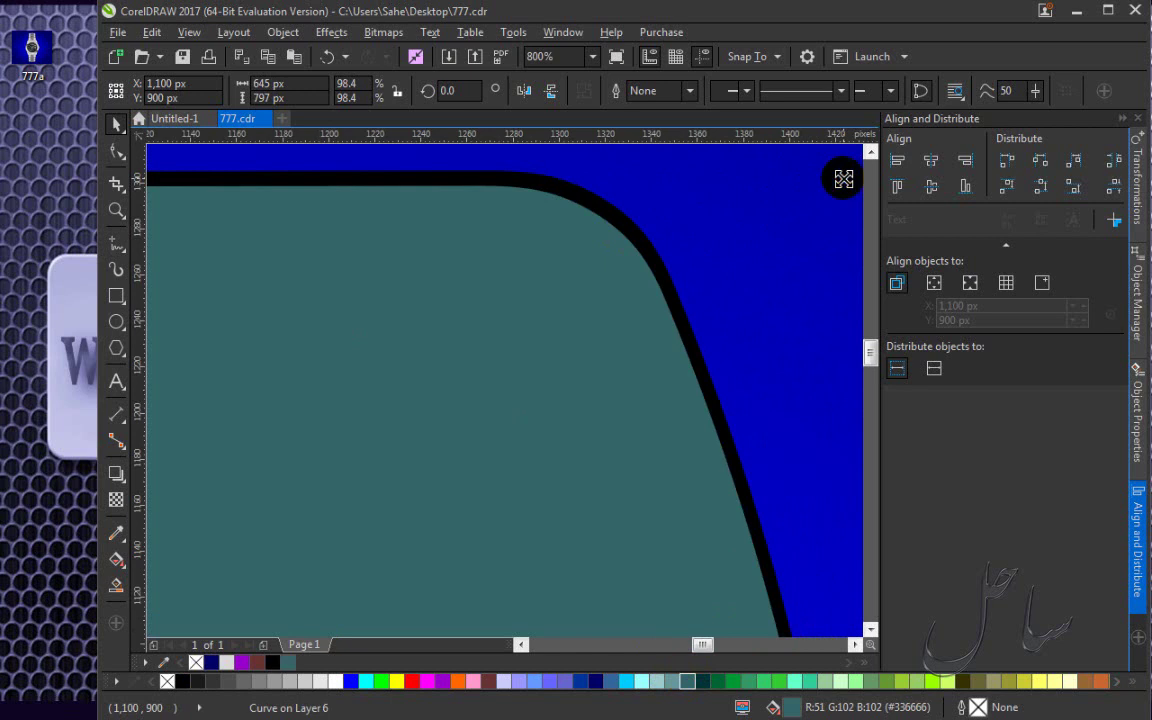
{"action": "left_click_drag", "start_coordinate": [843, 178], "coordinate": [849, 159]}
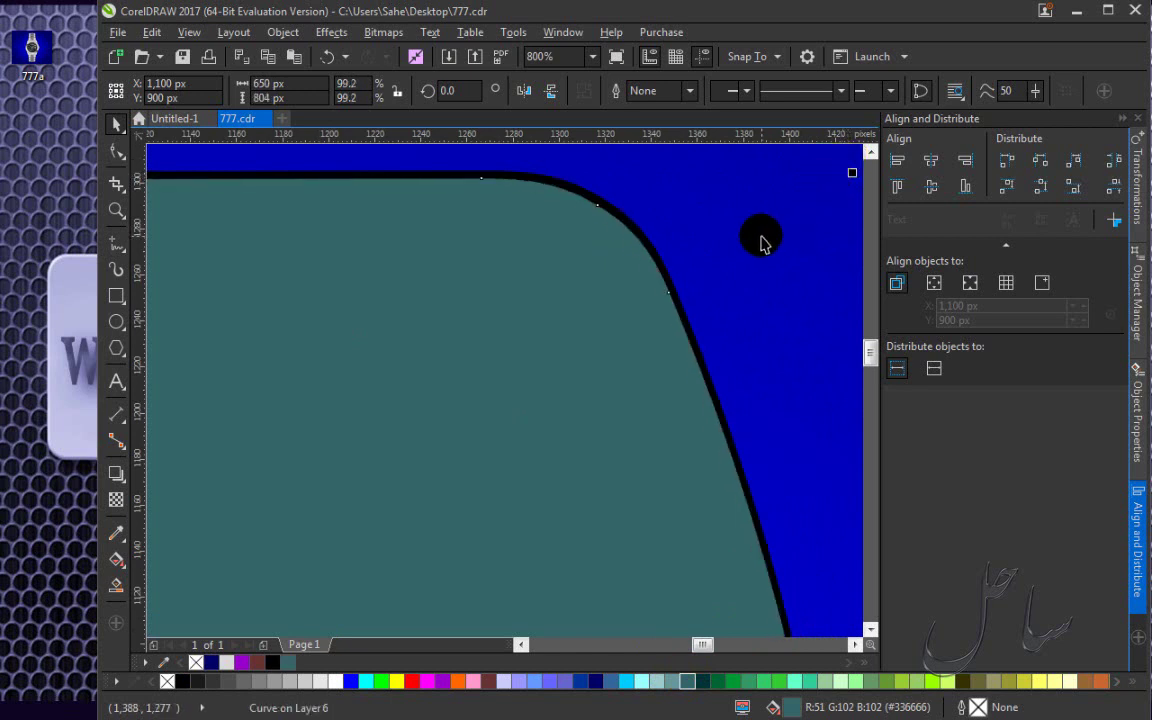
{"action": "scroll", "coordinate": [761, 241], "scroll_direction": "down", "scroll_amount": 1}
{"action": "scroll", "coordinate": [662, 255], "scroll_direction": "down", "scroll_amount": 2}
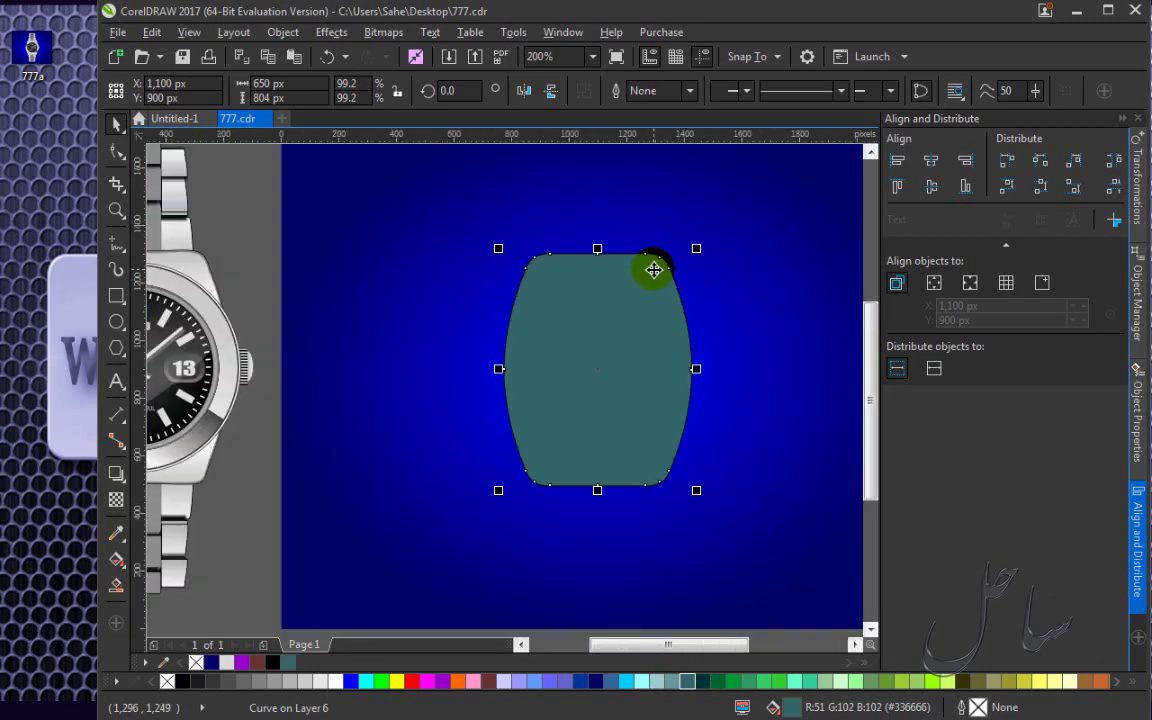
Sample the mid-grey of the rim just inside the black edge of the finished watch's case with the Color Eyedropper.
{"action": "scroll", "coordinate": [175, 308], "scroll_direction": "up", "scroll_amount": 2}
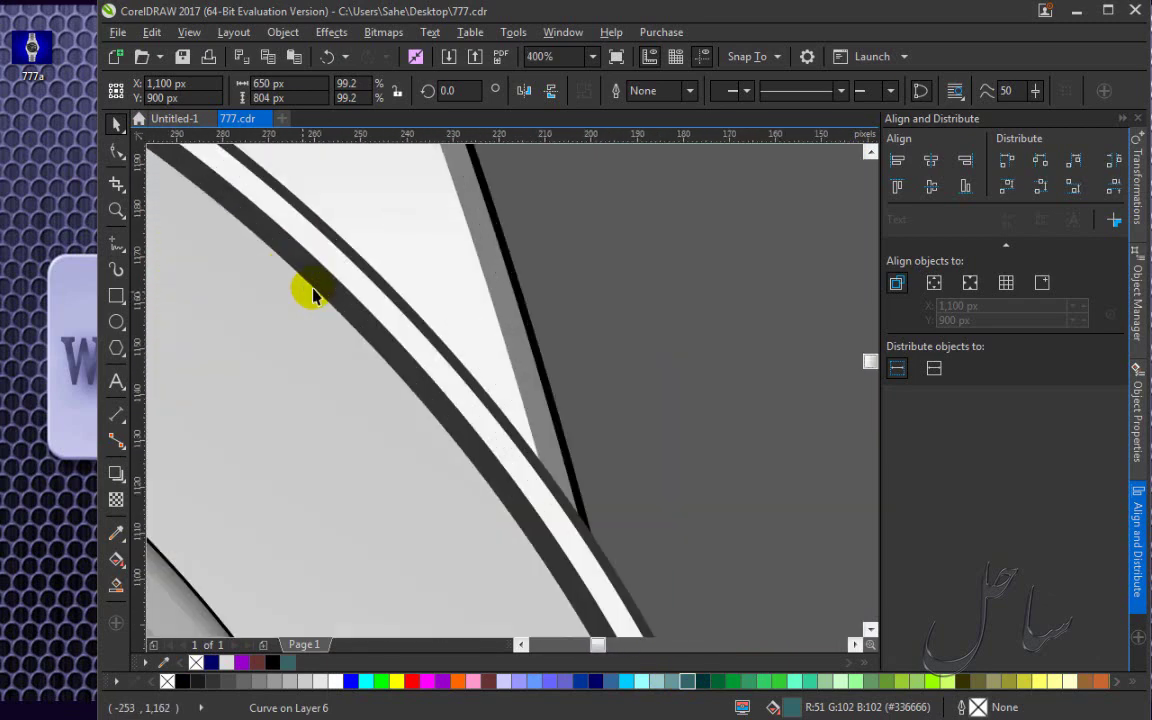
{"action": "scroll", "coordinate": [512, 285], "scroll_direction": "down", "scroll_amount": 2}
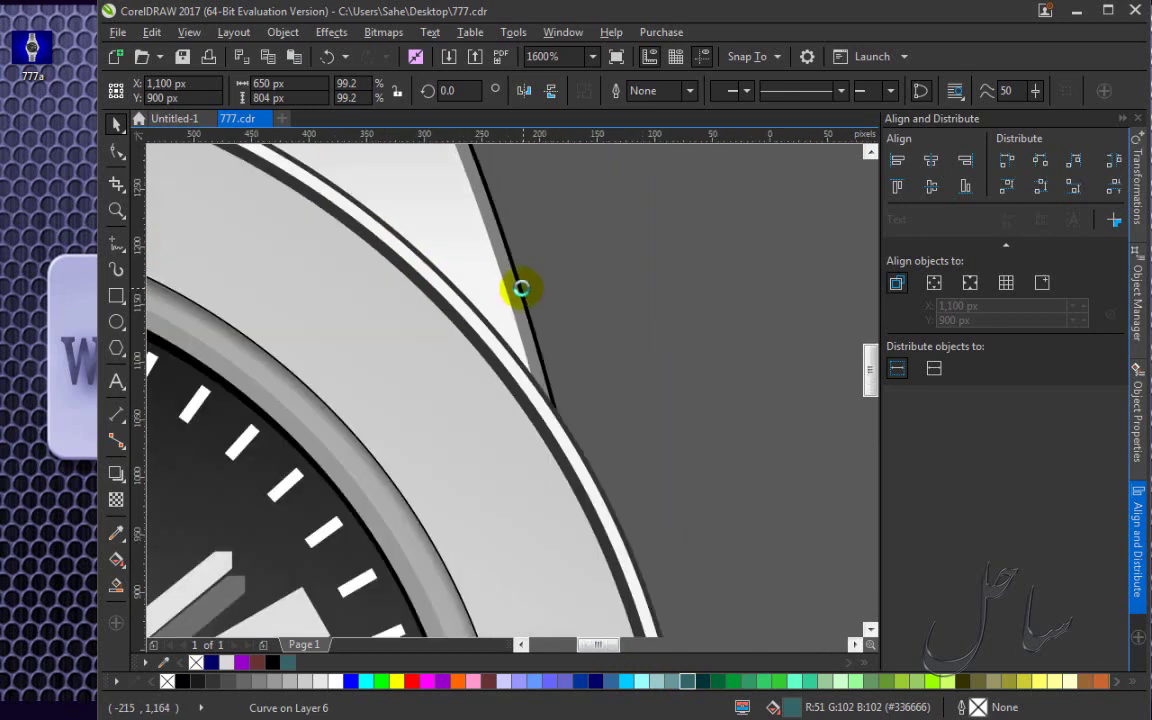
{"action": "scroll", "coordinate": [452, 249], "scroll_direction": "up", "scroll_amount": 3}
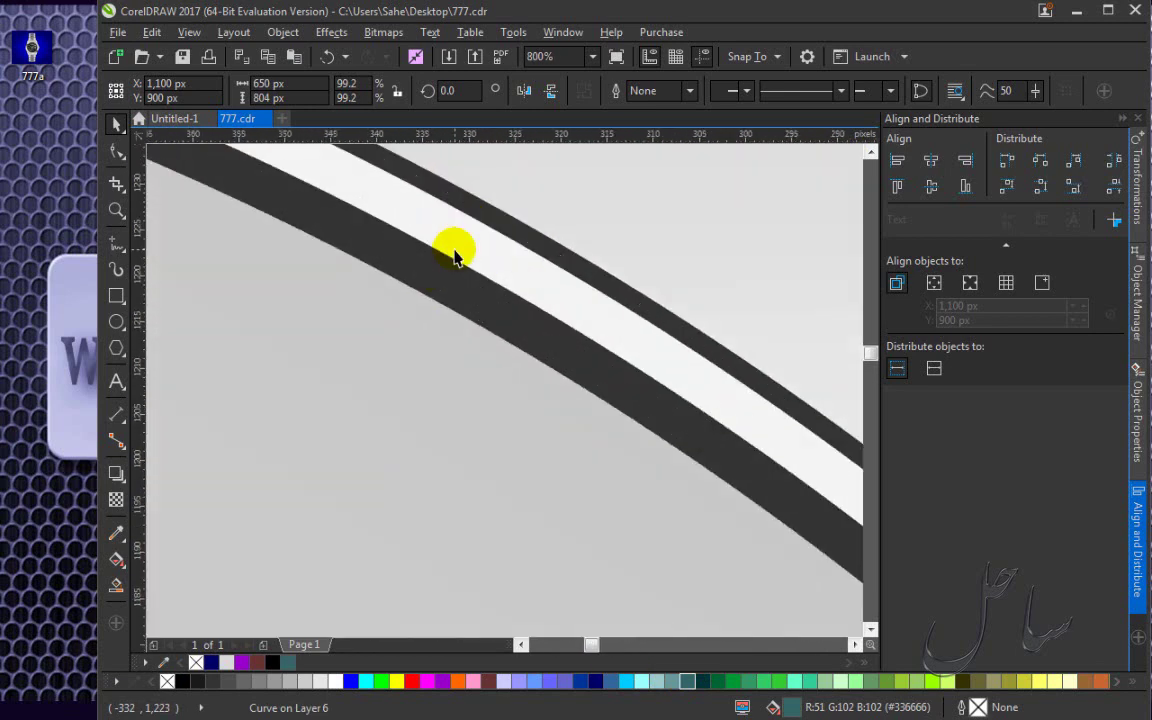
{"action": "scroll", "coordinate": [507, 222], "scroll_direction": "down", "scroll_amount": 4}
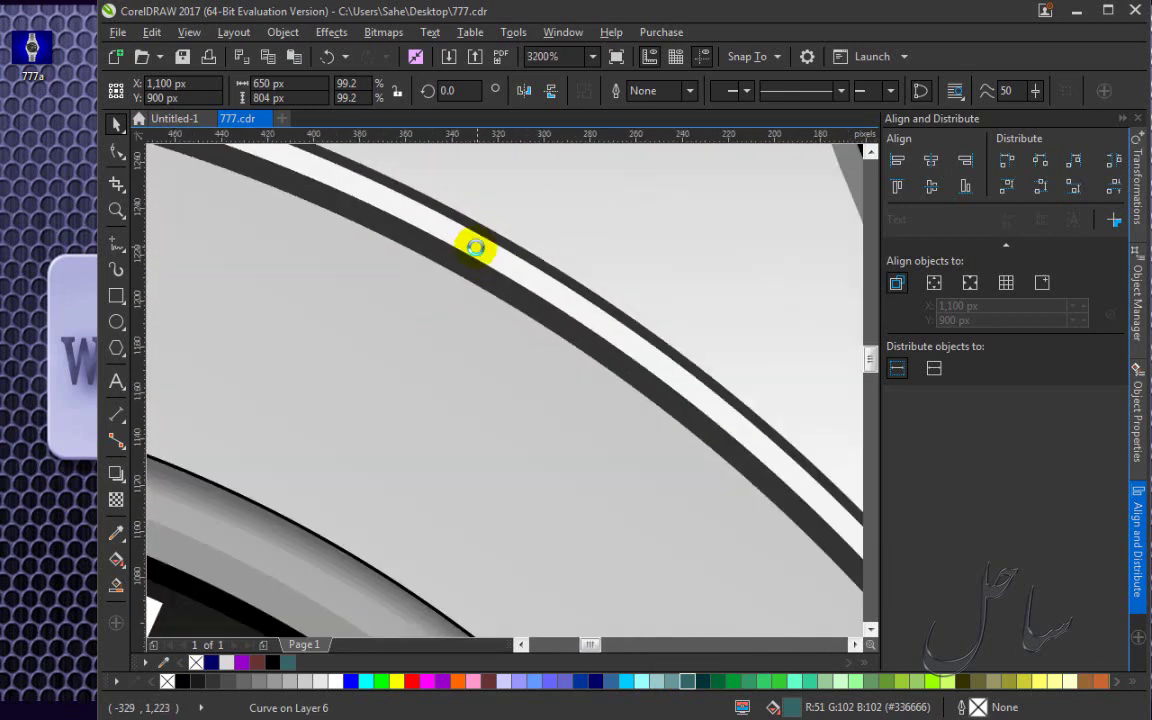
{"action": "scroll", "coordinate": [512, 205], "scroll_direction": "up", "scroll_amount": 5}
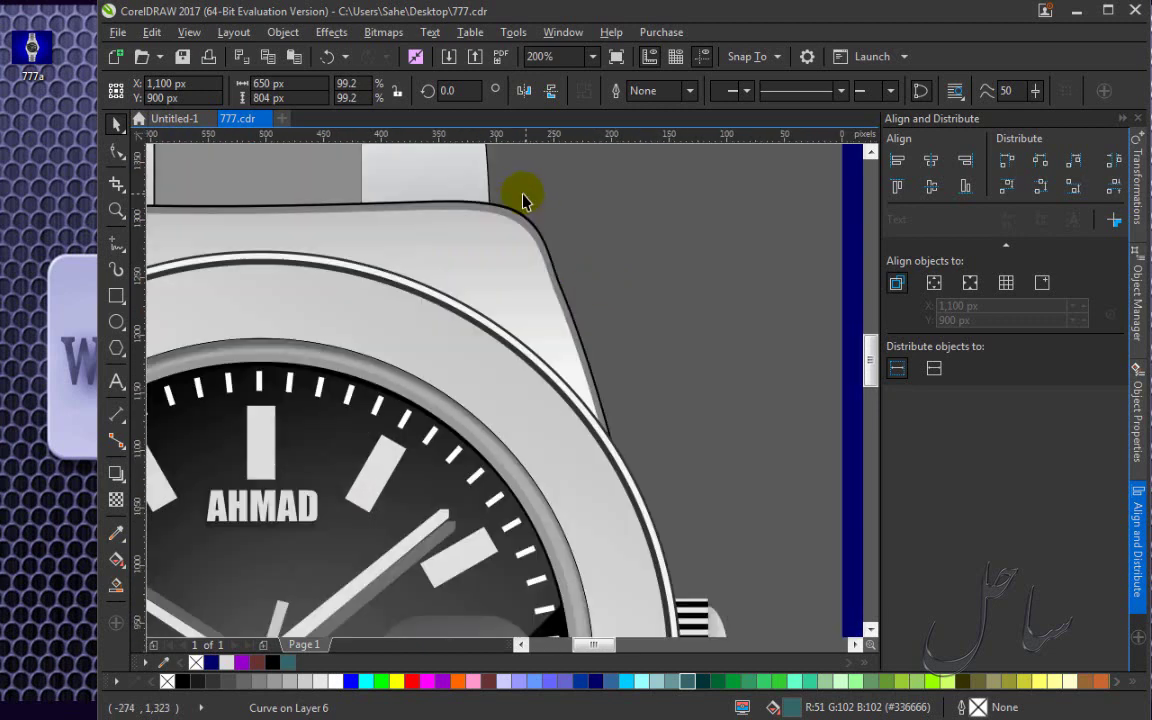
{"action": "left_click", "coordinate": [428, 322]}
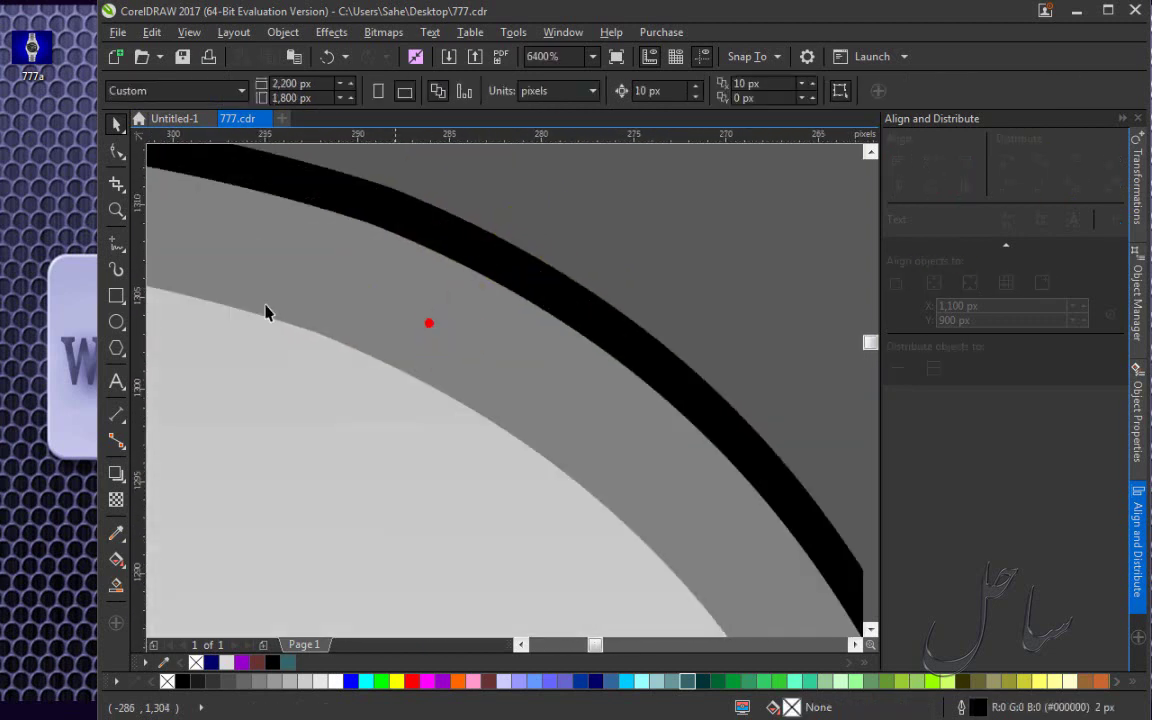
{"action": "left_click", "coordinate": [114, 441]}
{"action": "left_click", "coordinate": [115, 535]}
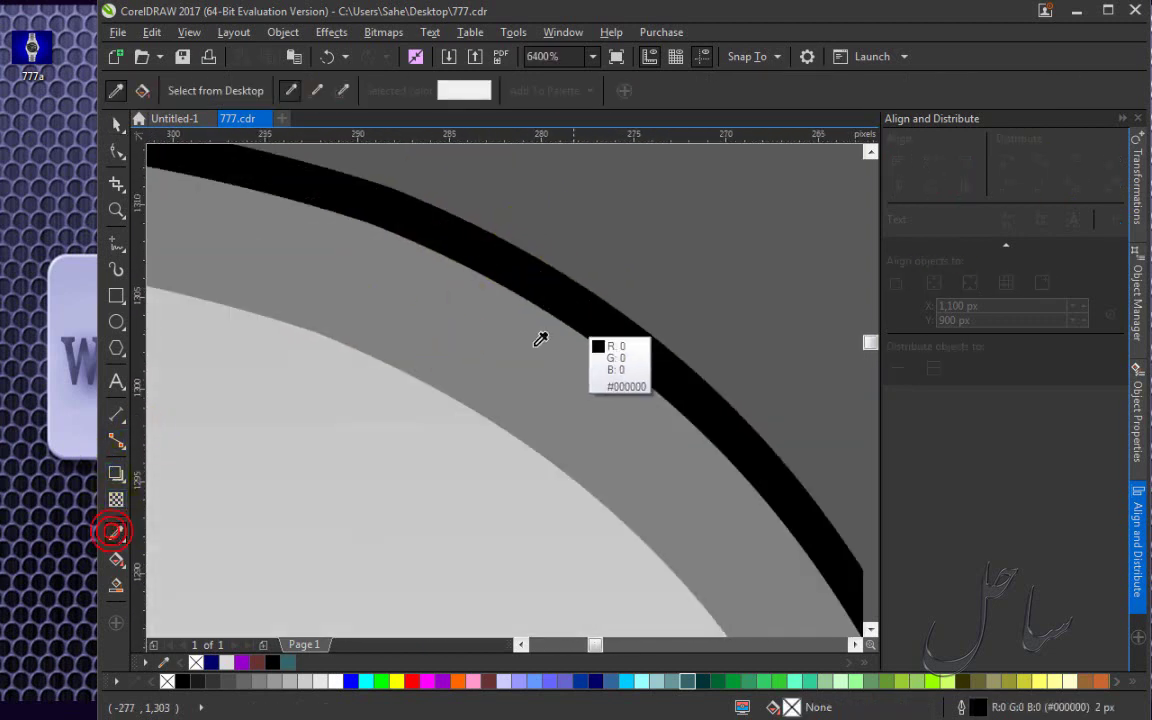
{"action": "left_click", "coordinate": [496, 350]}
{"action": "left_click", "coordinate": [496, 343]}
Apply the sampled grey to the teal inner case shape on the blue background.
{"action": "scroll", "coordinate": [496, 343], "scroll_direction": "down", "scroll_amount": 4}
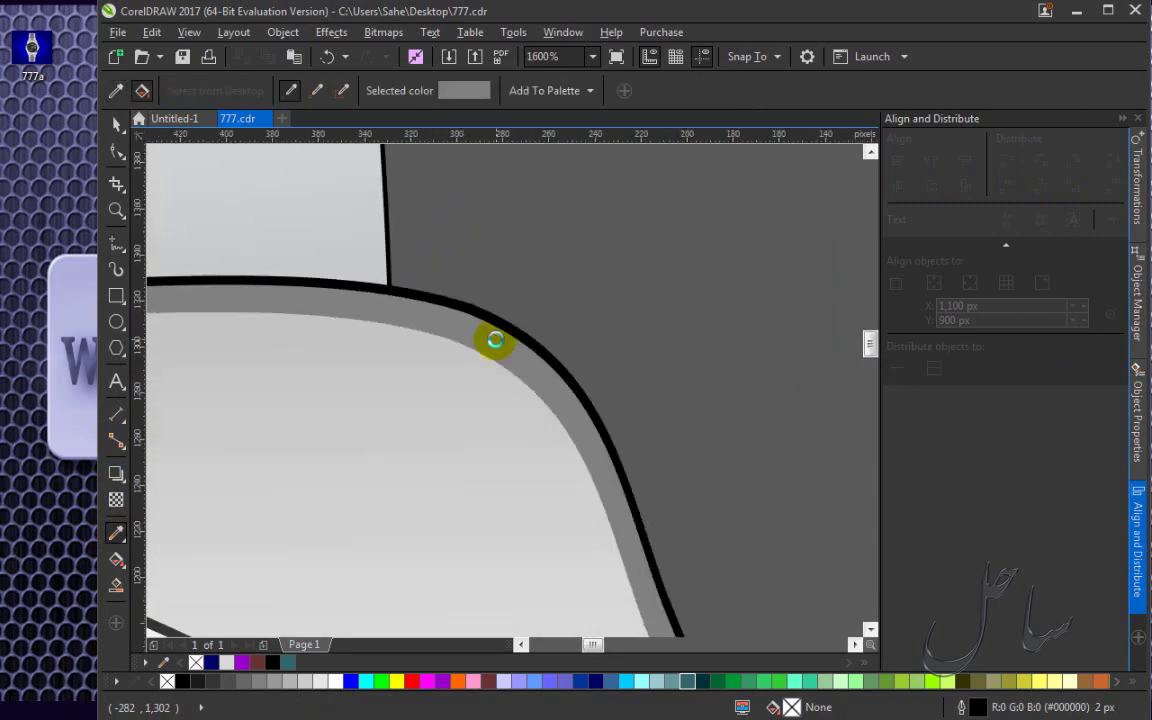
{"action": "scroll", "coordinate": [810, 375], "scroll_direction": "down", "scroll_amount": 2}
{"action": "scroll", "coordinate": [818, 380], "scroll_direction": "down", "scroll_amount": 2}
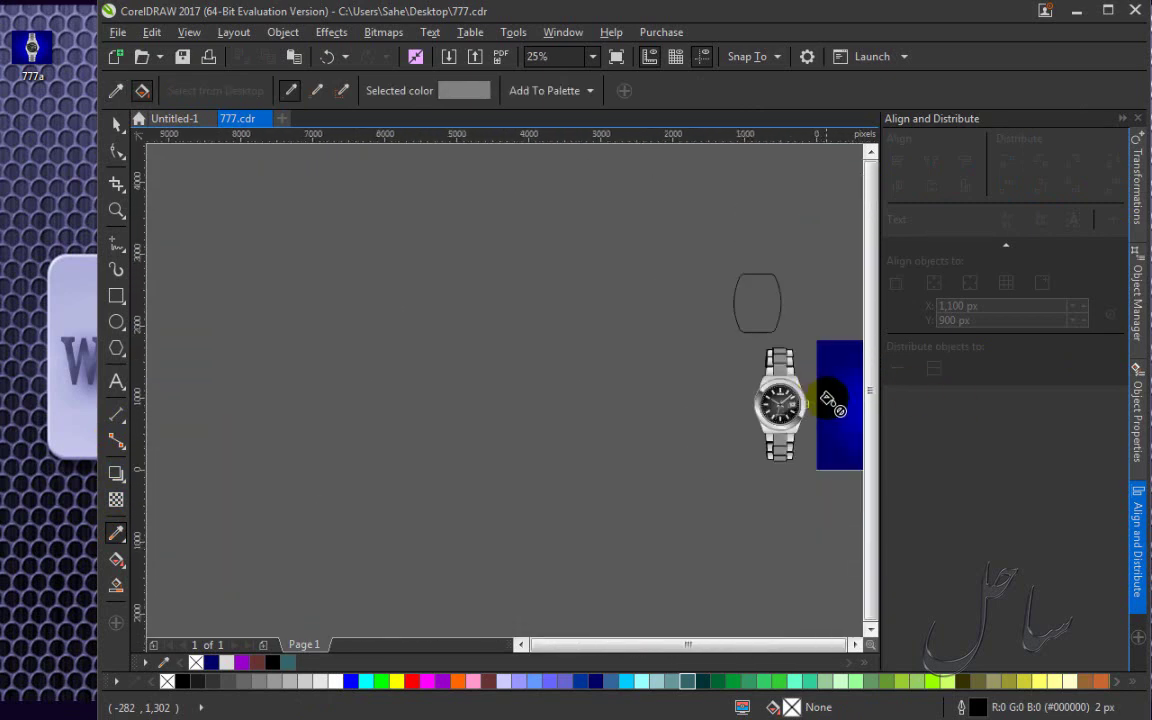
{"action": "left_click", "coordinate": [698, 648]}
{"action": "scroll", "coordinate": [699, 489], "scroll_direction": "down", "scroll_amount": 2}
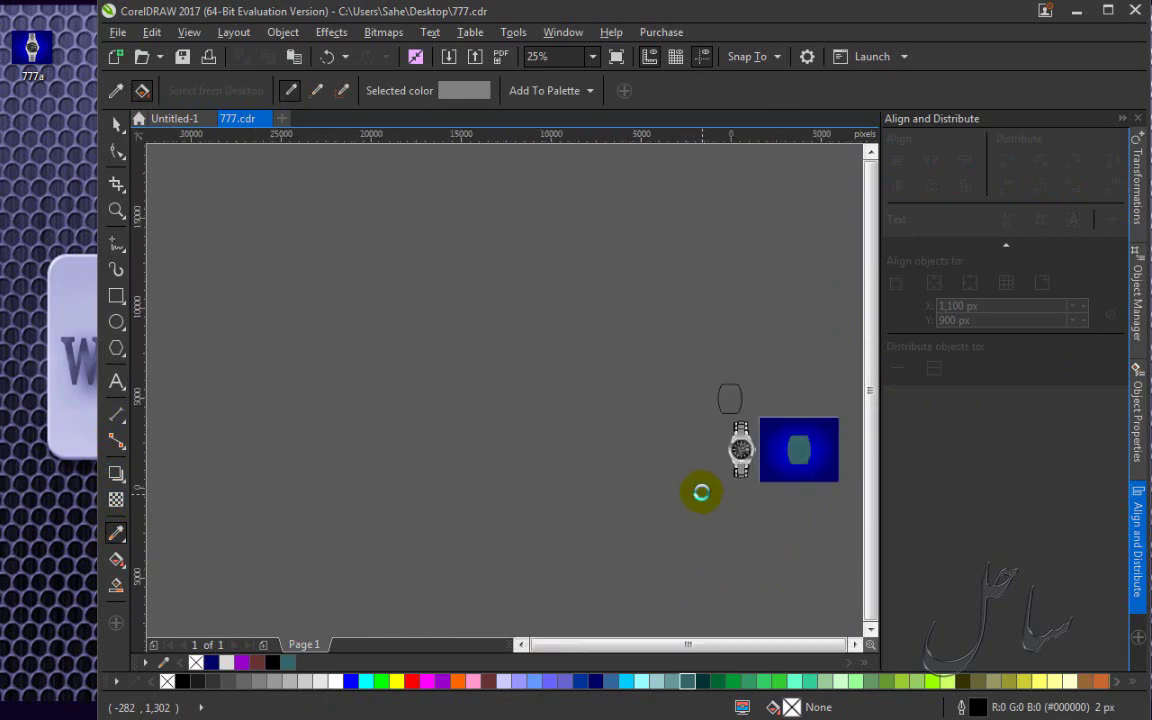
{"action": "scroll", "coordinate": [728, 480], "scroll_direction": "up", "scroll_amount": 3}
{"action": "scroll", "coordinate": [695, 476], "scroll_direction": "up", "scroll_amount": 2}
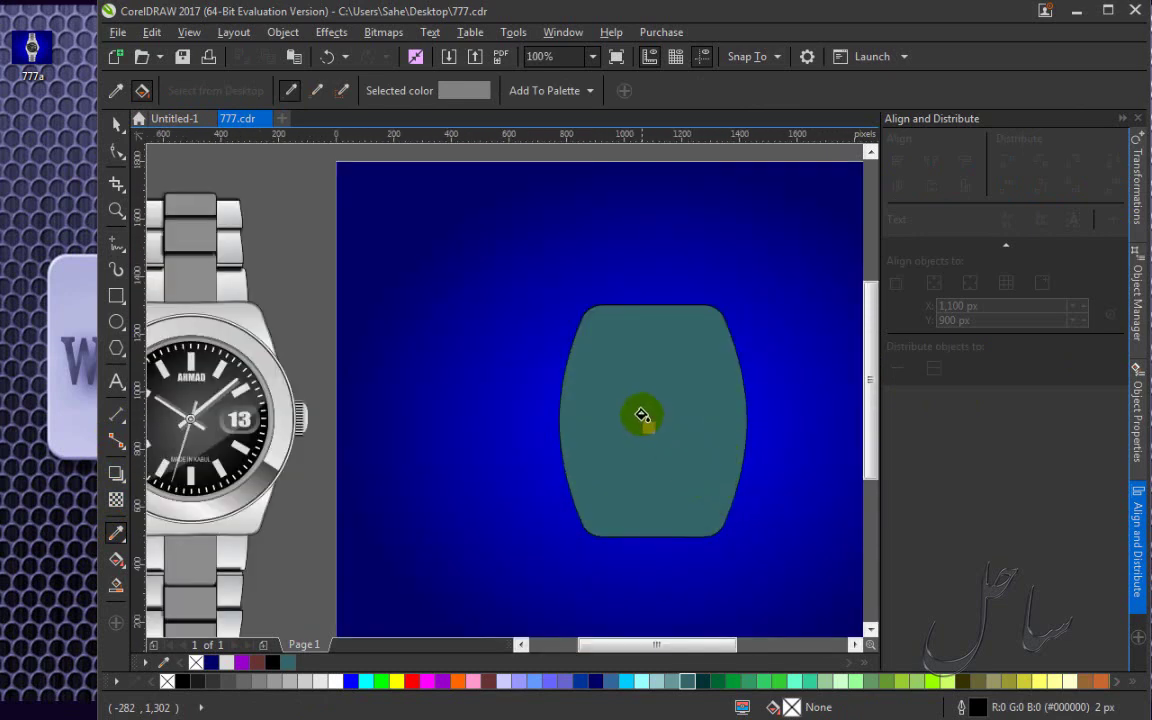
{"action": "left_click", "coordinate": [643, 416]}
Compare the grey case shape with the rim layers at the finished watch's corner and select the grey shape.
{"action": "scroll", "coordinate": [245, 340], "scroll_direction": "up", "scroll_amount": 1}
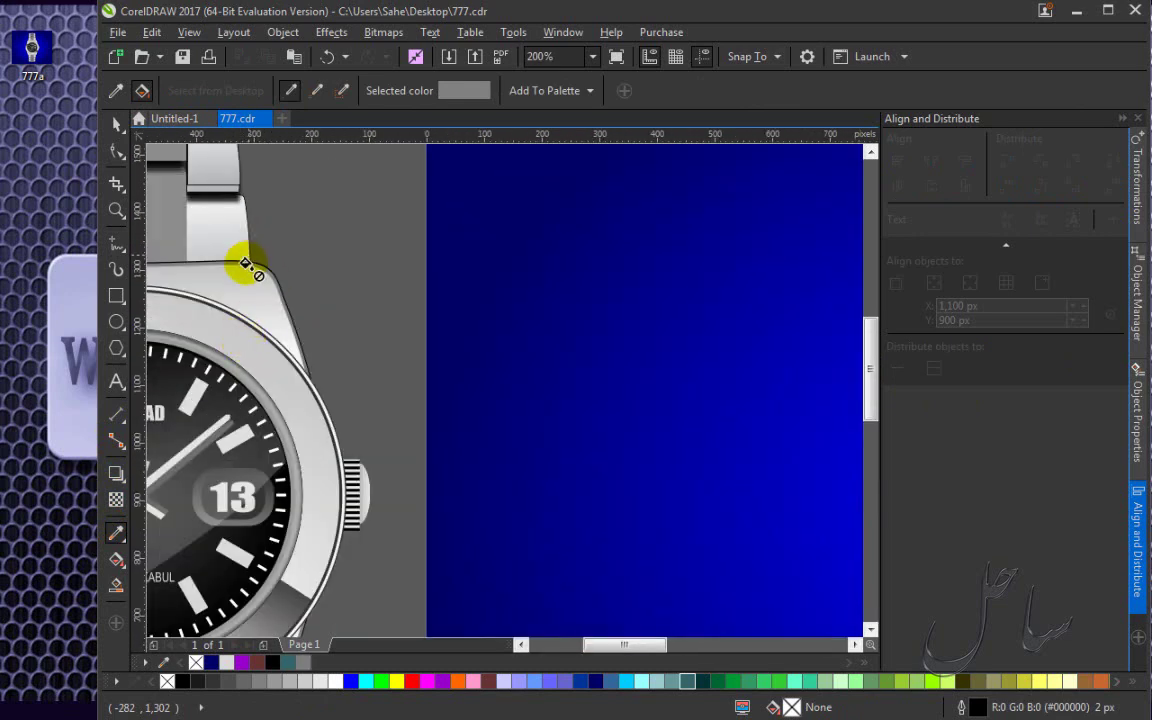
{"action": "scroll", "coordinate": [300, 264], "scroll_direction": "up", "scroll_amount": 2}
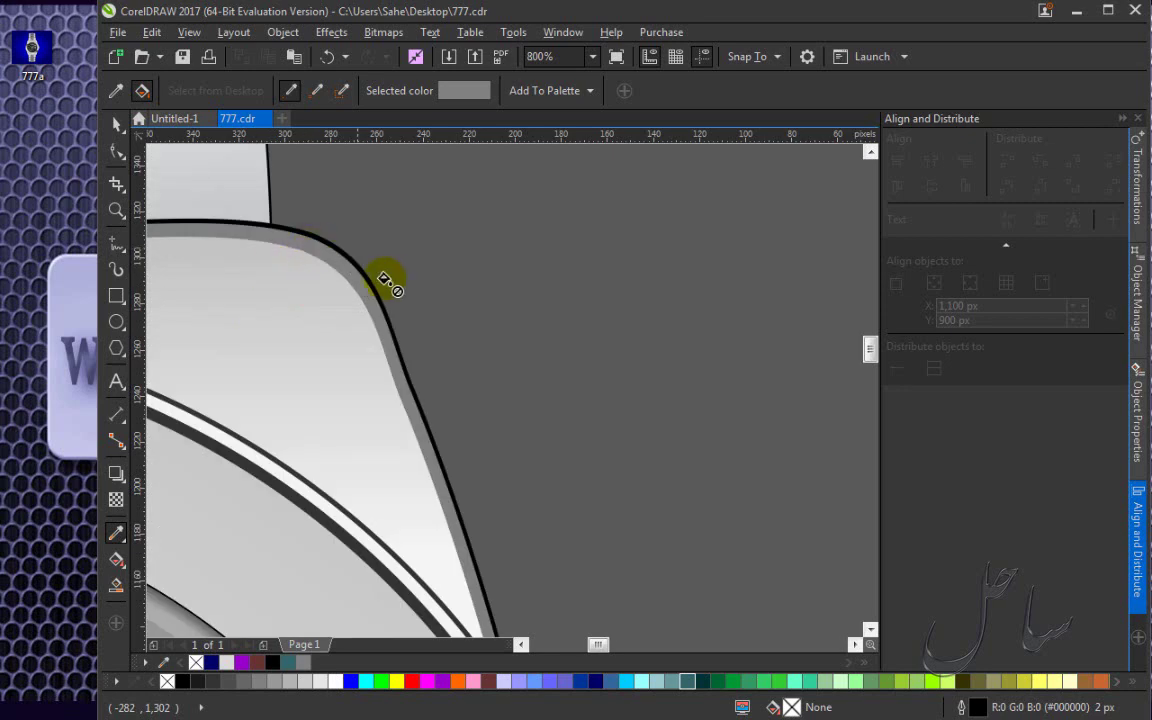
{"action": "scroll", "coordinate": [388, 280], "scroll_direction": "down", "scroll_amount": 4}
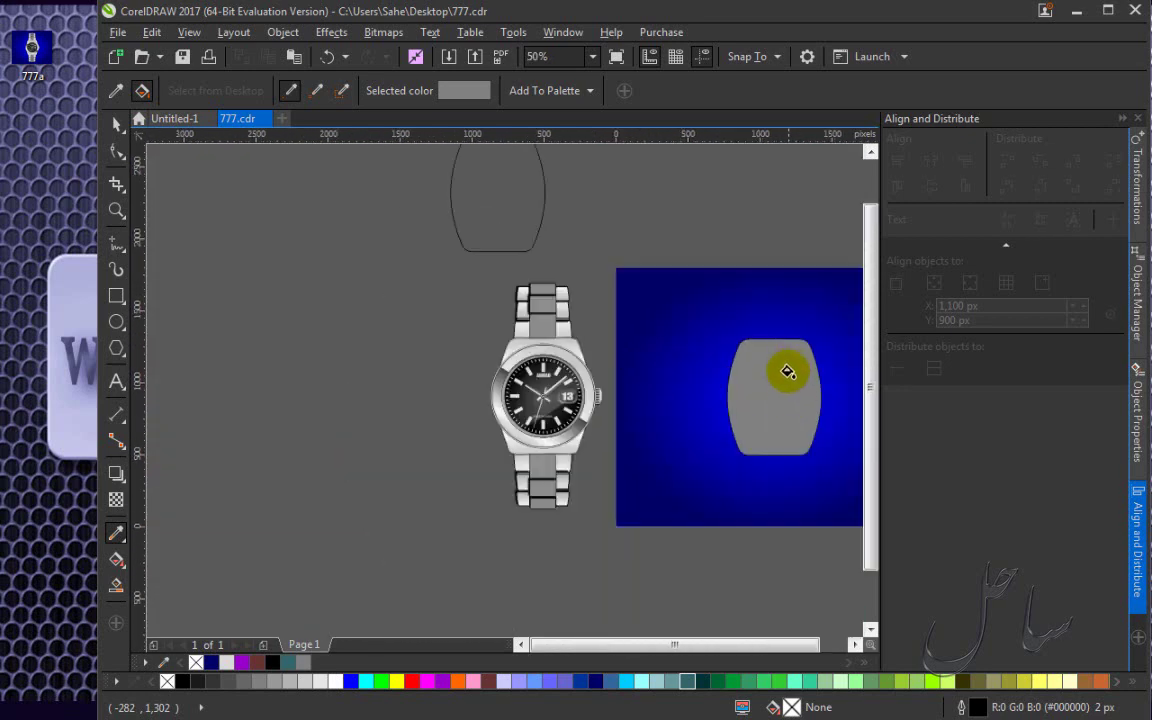
{"action": "scroll", "coordinate": [590, 360], "scroll_direction": "up", "scroll_amount": 3}
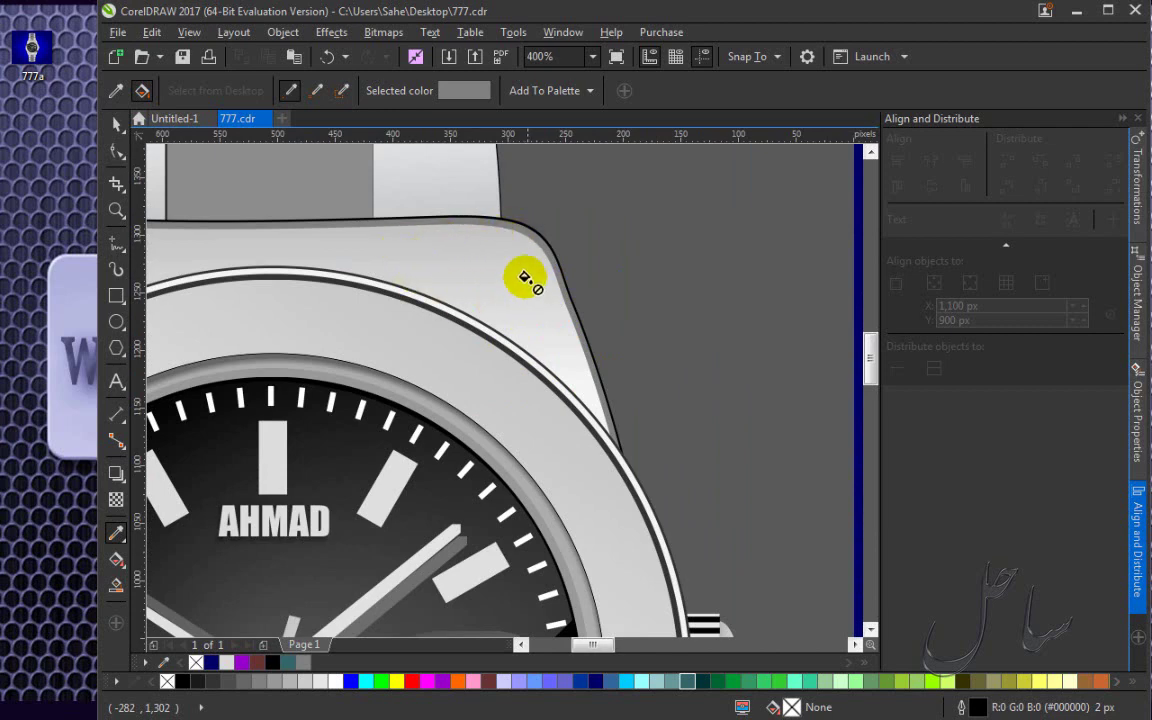
{"action": "scroll", "coordinate": [522, 291], "scroll_direction": "down", "scroll_amount": 2}
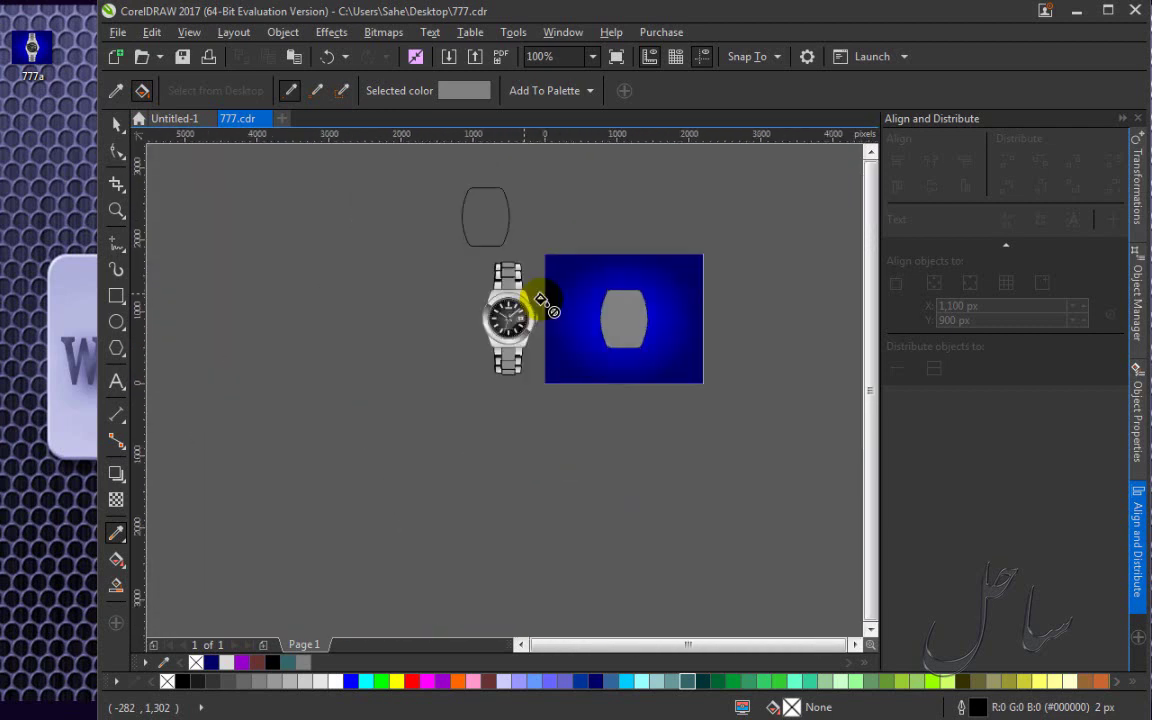
{"action": "scroll", "coordinate": [640, 300], "scroll_direction": "up", "scroll_amount": 3}
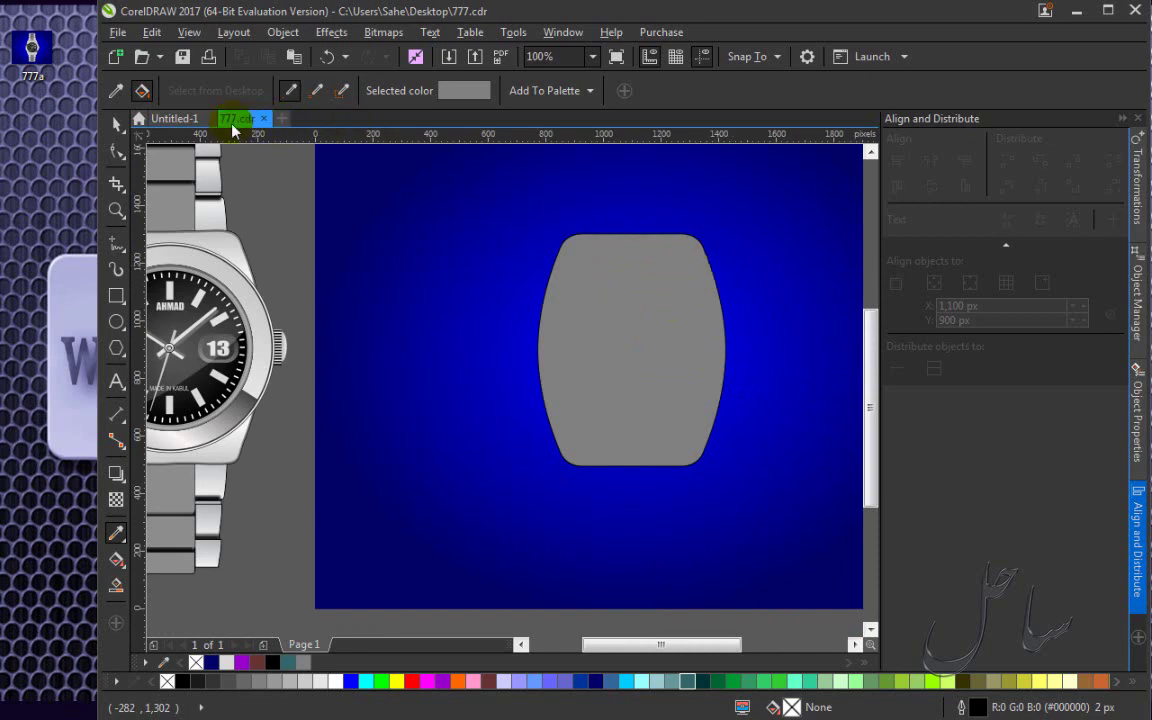
{"action": "left_click", "coordinate": [115, 124]}
{"action": "left_click", "coordinate": [601, 306]}
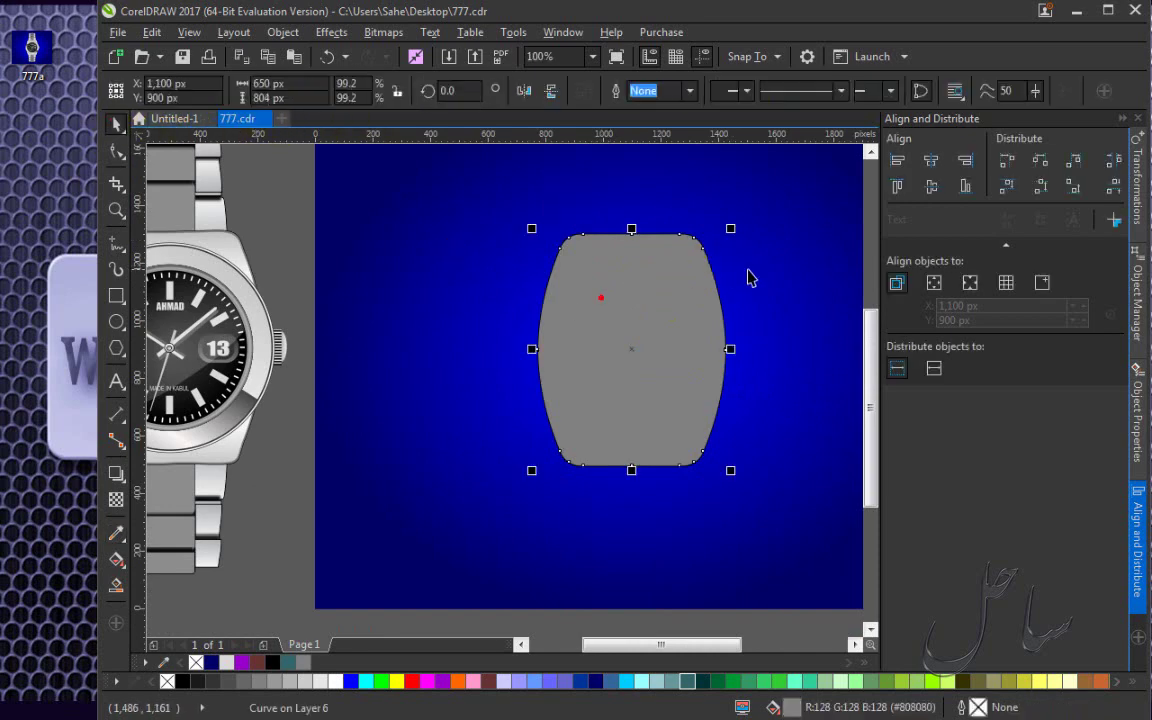
Check the curves listed on Layer 6 and select the topmost one, the grey inner case shape.
{"action": "scroll", "coordinate": [669, 275], "scroll_direction": "up", "scroll_amount": 2}
{"action": "scroll", "coordinate": [501, 267], "scroll_direction": "down", "scroll_amount": 1}
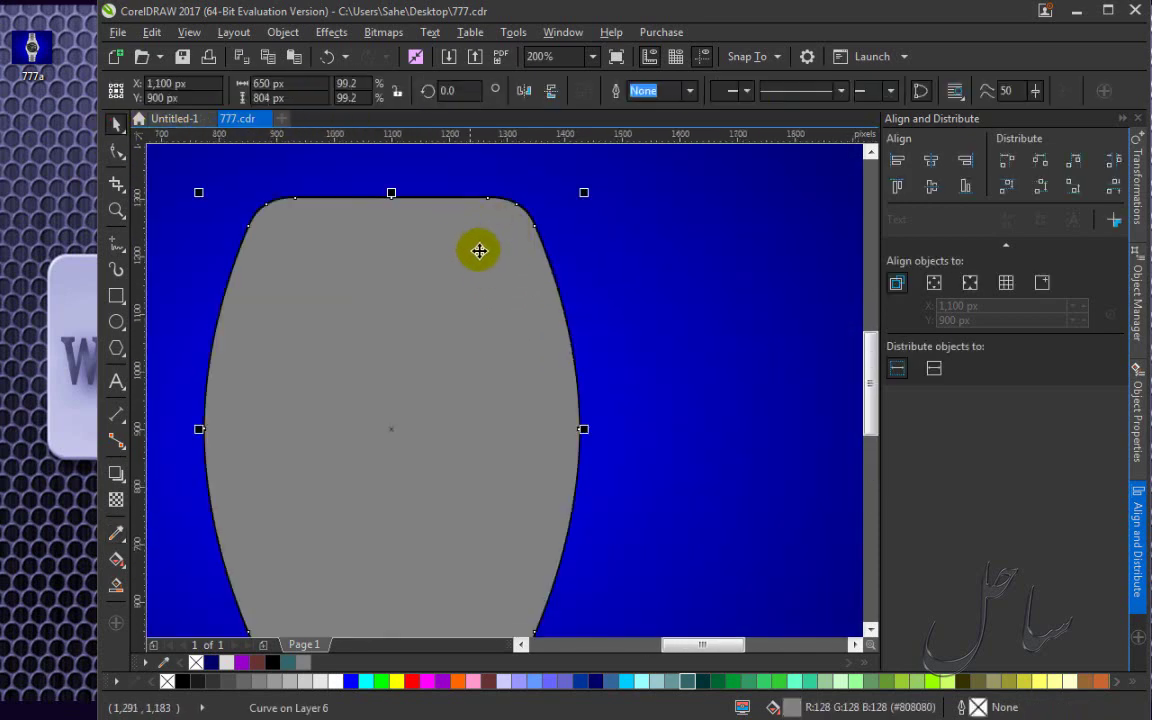
{"action": "left_click", "coordinate": [1136, 268]}
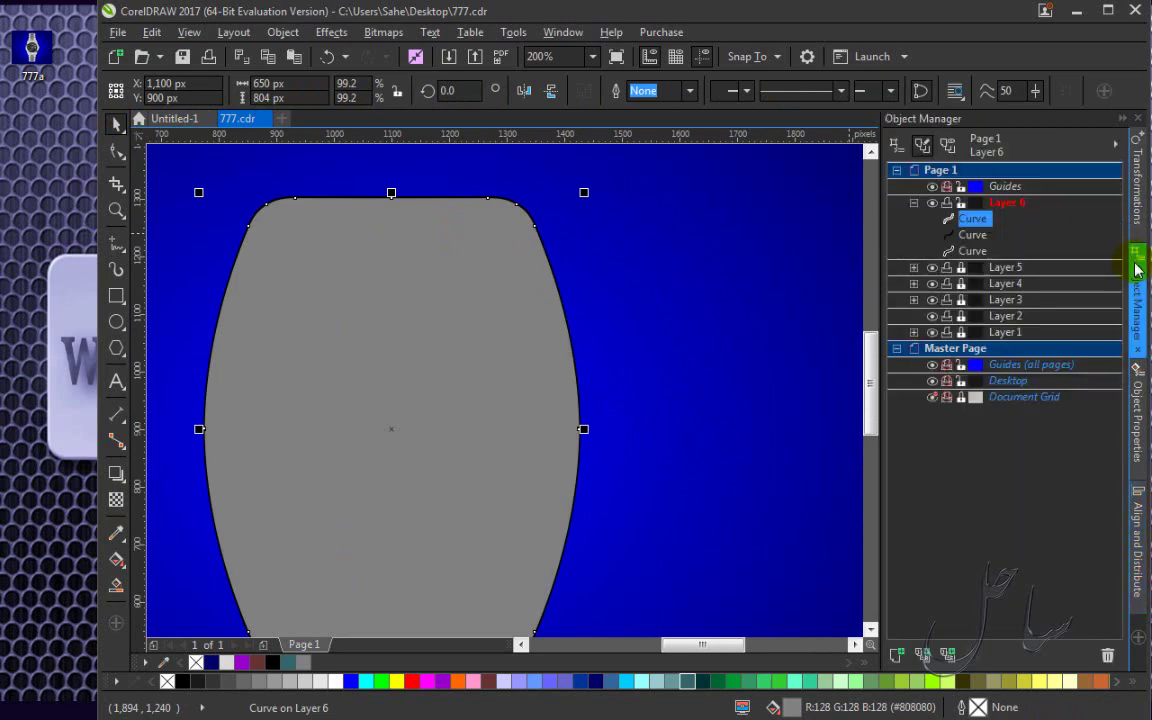
{"action": "left_click", "coordinate": [965, 235]}
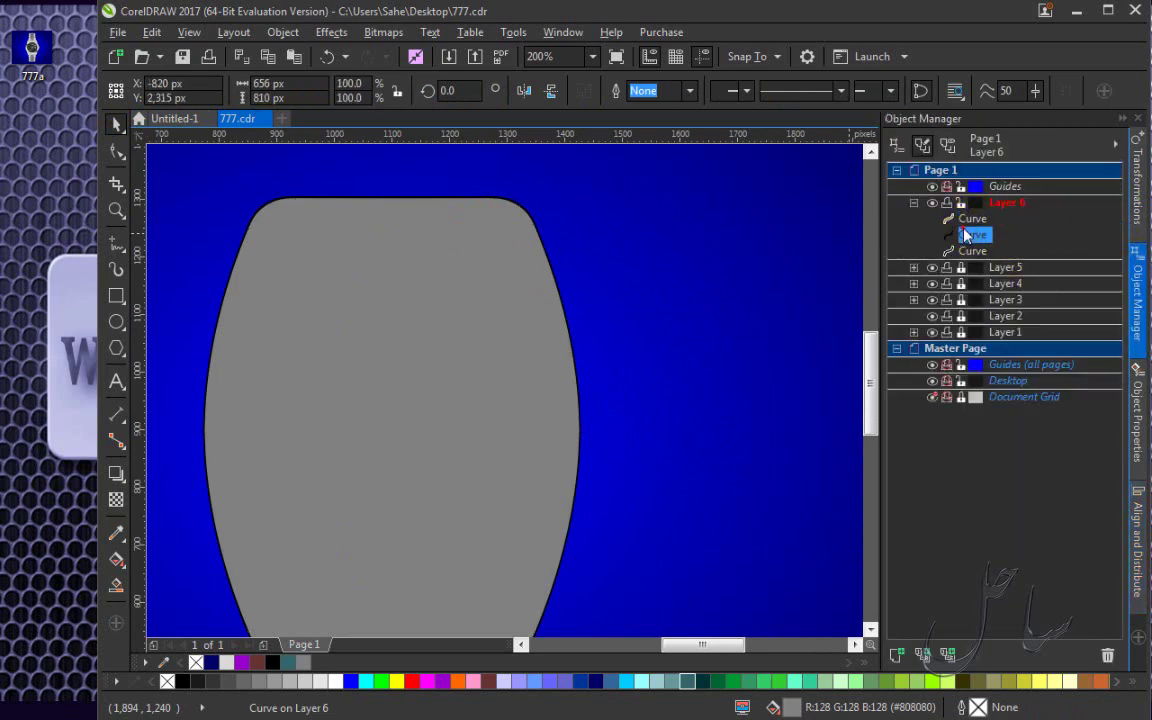
{"action": "left_click", "coordinate": [966, 219]}
{"action": "left_click", "coordinate": [492, 203]}
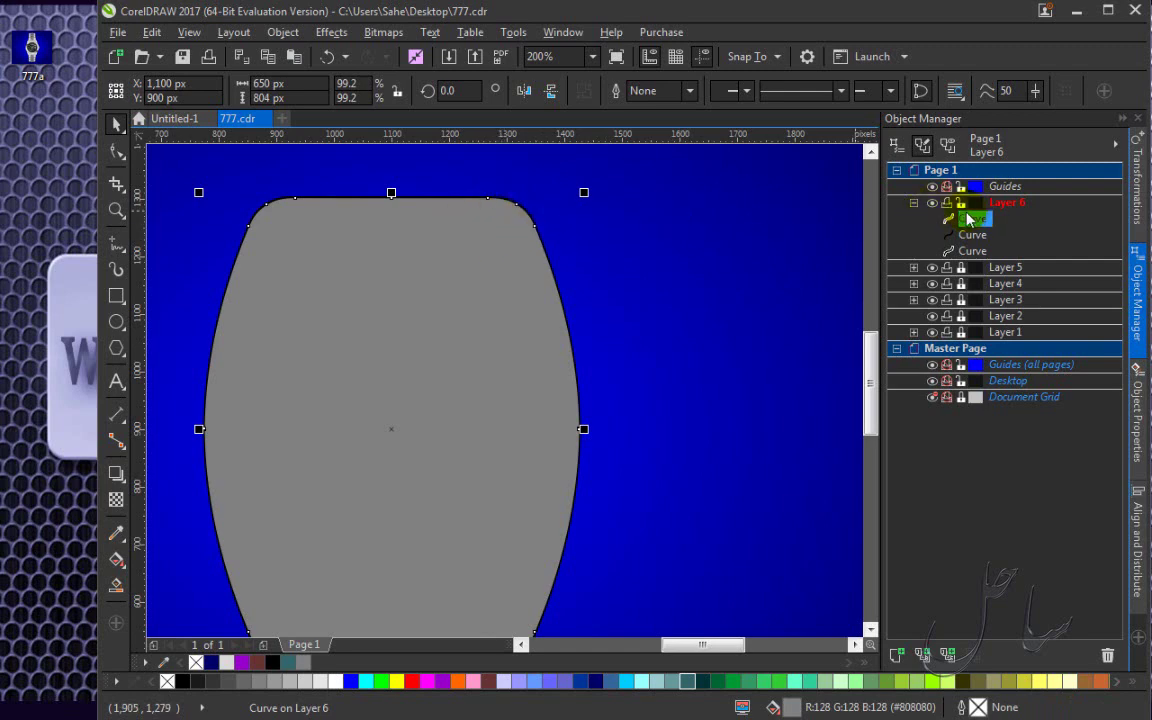
{"action": "left_click", "coordinate": [545, 197]}
{"action": "scroll", "coordinate": [520, 188], "scroll_direction": "up", "scroll_amount": 2}
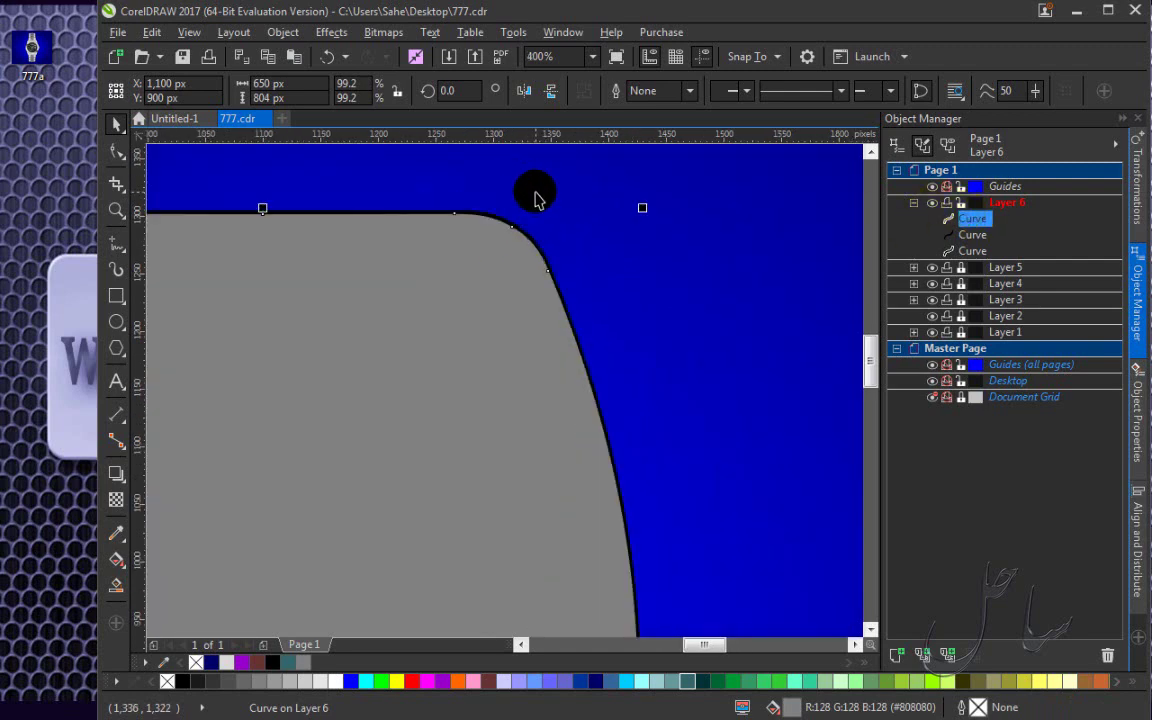
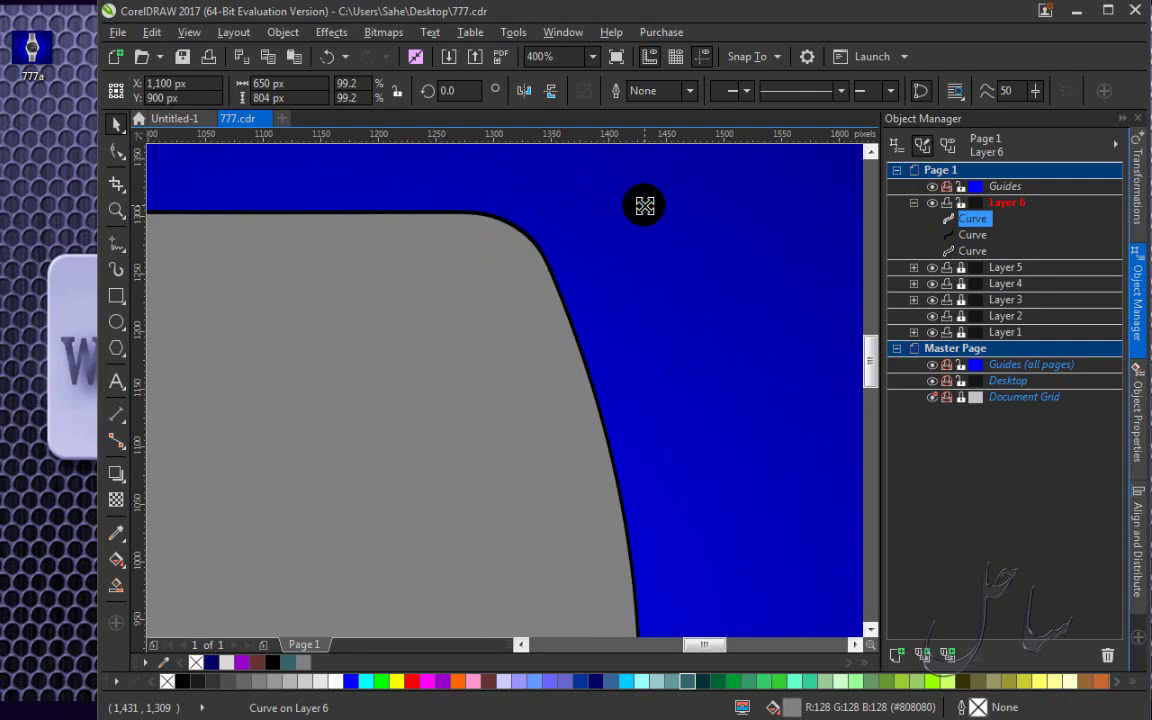
Create a copy of the grey inner case shape scaled about its centre to 642 × 794 px and fill it pale teal #99CCCC.
{"action": "left_click_drag", "start_coordinate": [642, 206], "coordinate": [640, 211]}
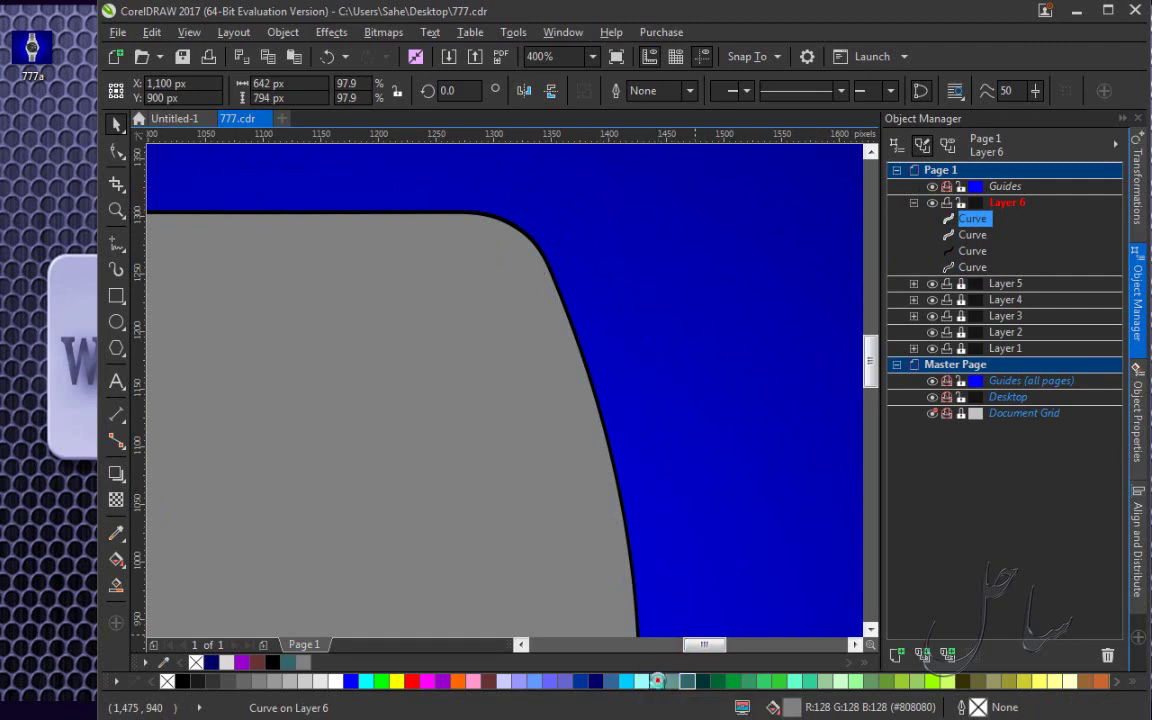
{"action": "left_click", "coordinate": [659, 684]}
{"action": "scroll", "coordinate": [467, 236], "scroll_direction": "down", "scroll_amount": 2}
{"action": "scroll", "coordinate": [467, 236], "scroll_direction": "down", "scroll_amount": 2}
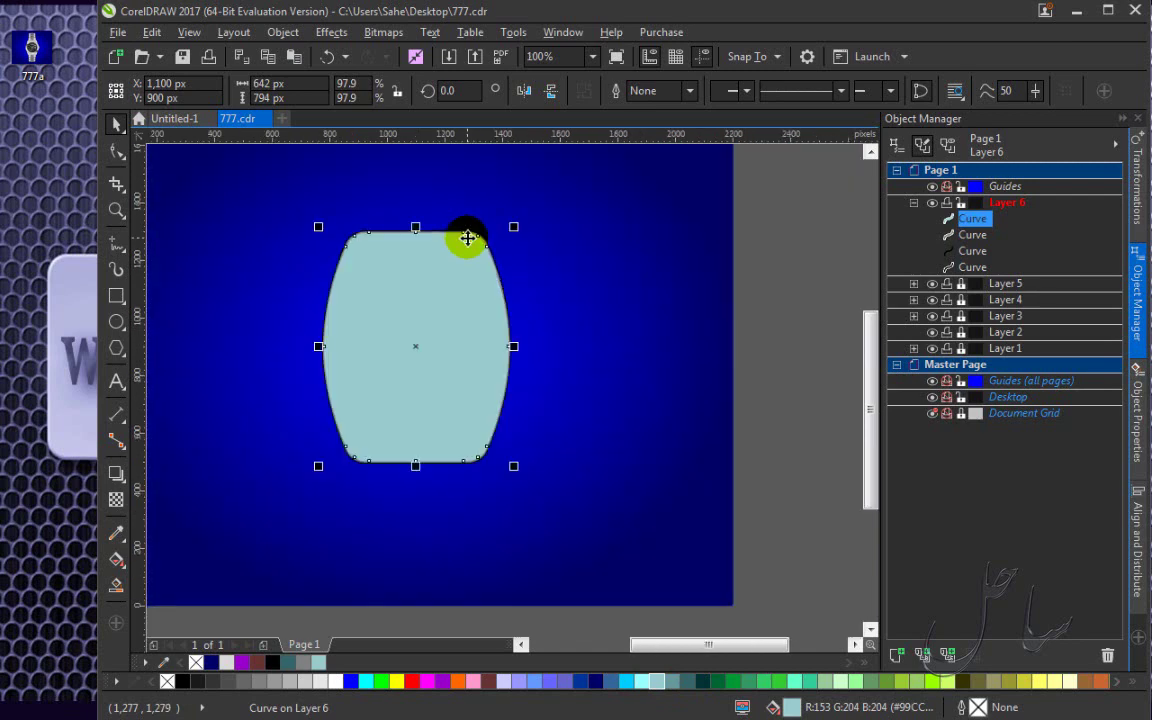
{"action": "scroll", "coordinate": [389, 290], "scroll_direction": "down", "scroll_amount": 1}
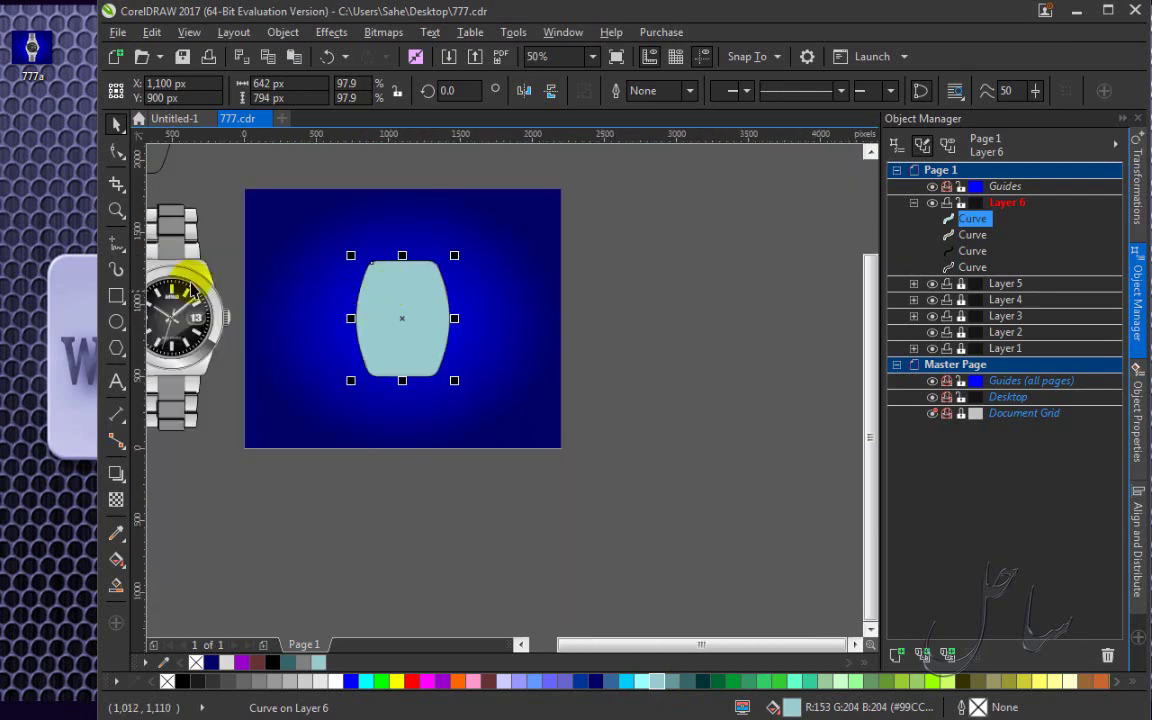
Apply a vertical linear fountain fill to the pale teal shape and set its upper node to #C5C5C5, sampled from the finished case's upper edge.
{"action": "scroll", "coordinate": [183, 283], "scroll_direction": "up", "scroll_amount": 1}
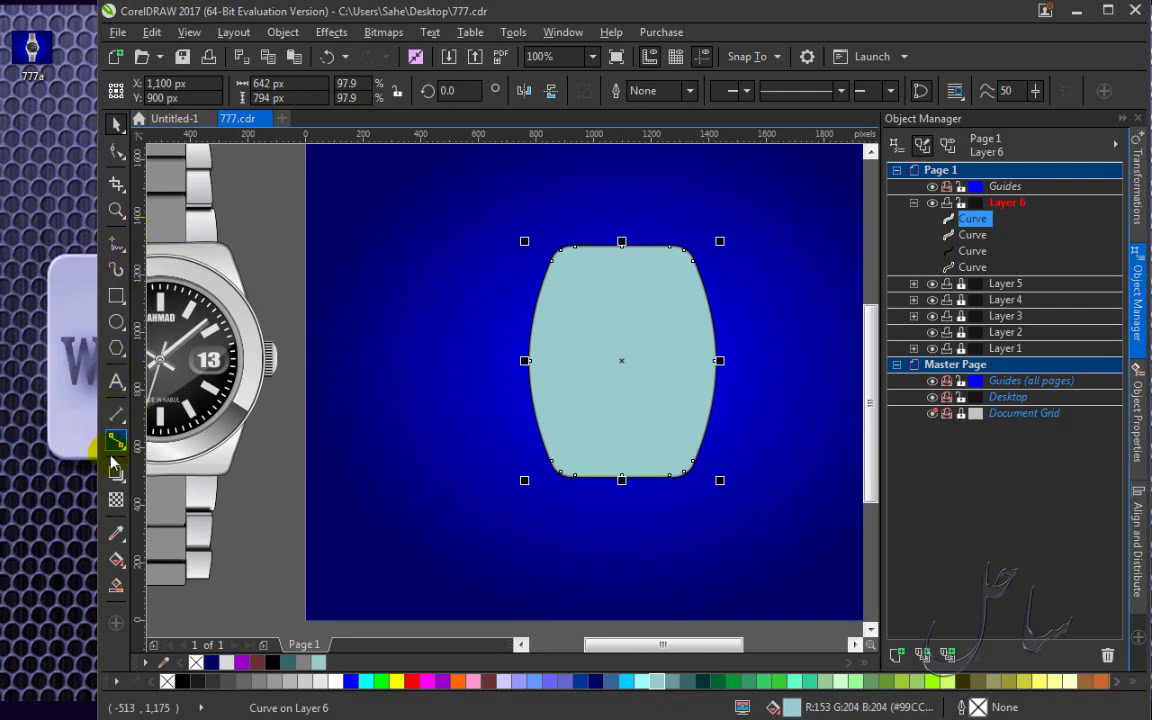
{"action": "left_click", "coordinate": [116, 560]}
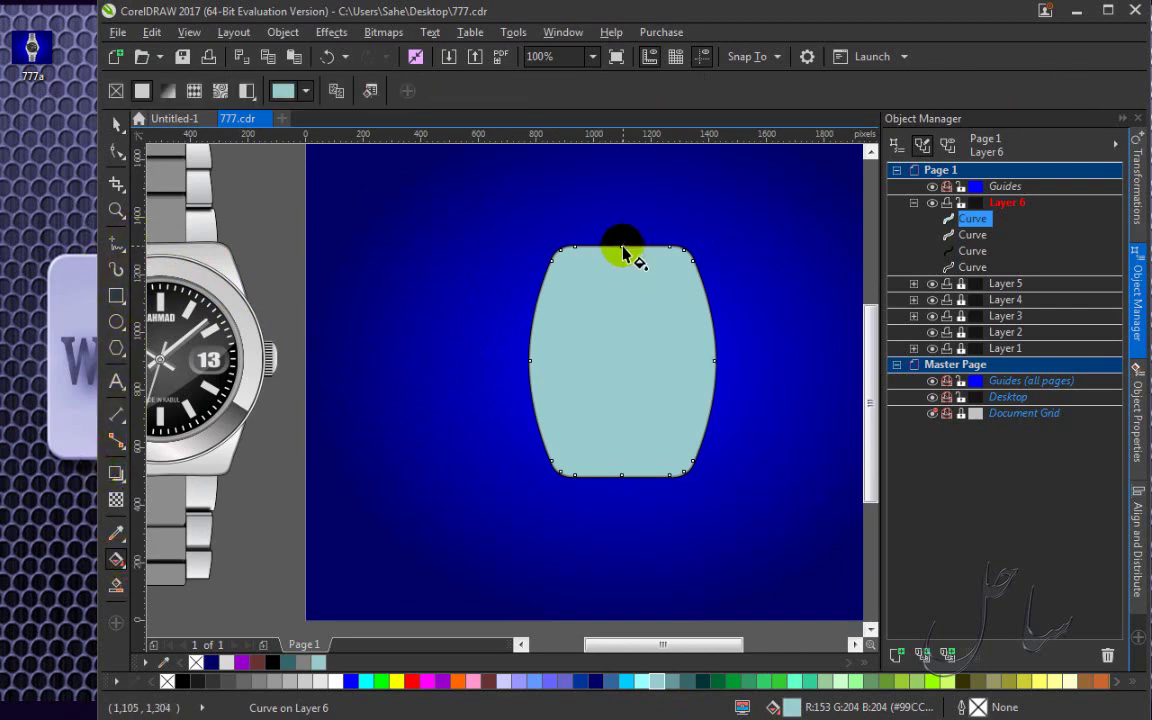
{"action": "left_click_drag", "start_coordinate": [622, 250], "coordinate": [617, 465]}
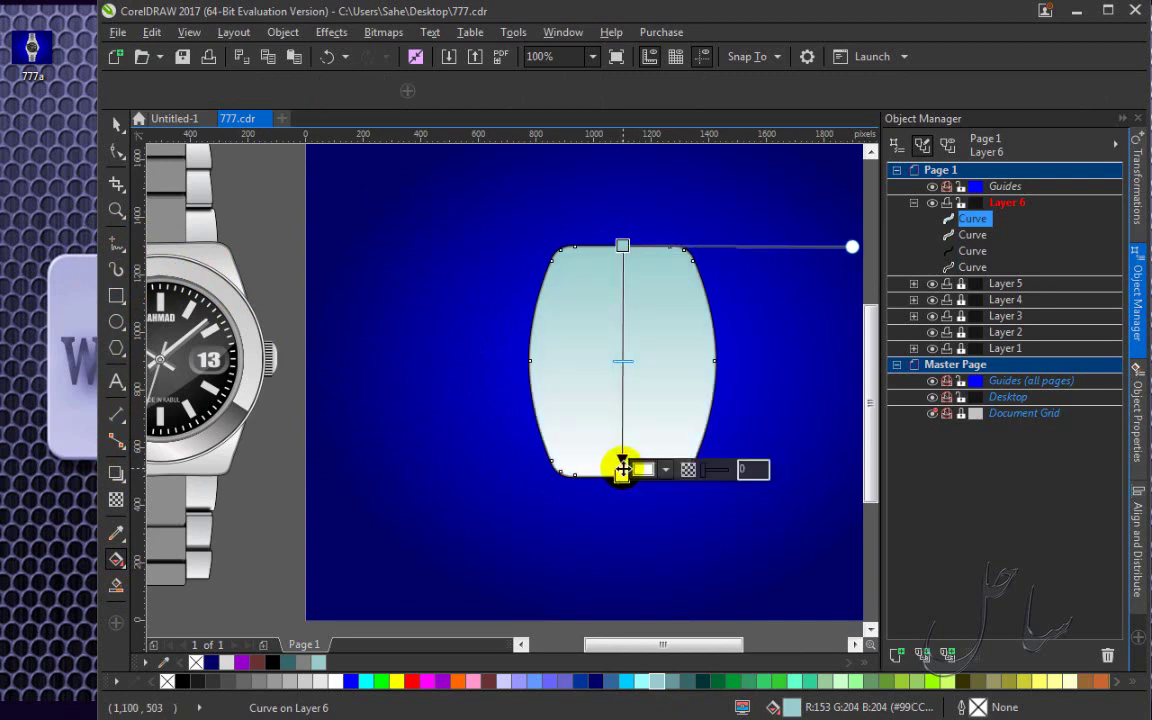
{"action": "left_click", "coordinate": [618, 248]}
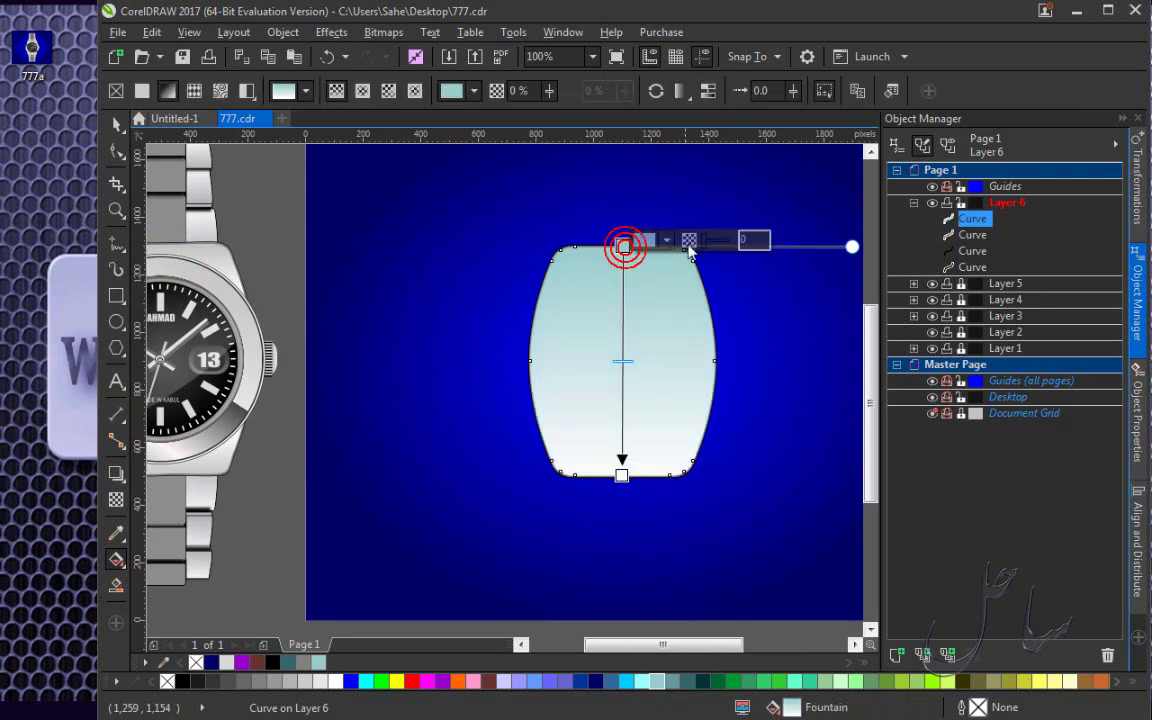
{"action": "left_click", "coordinate": [665, 240]}
{"action": "left_click", "coordinate": [705, 287]}
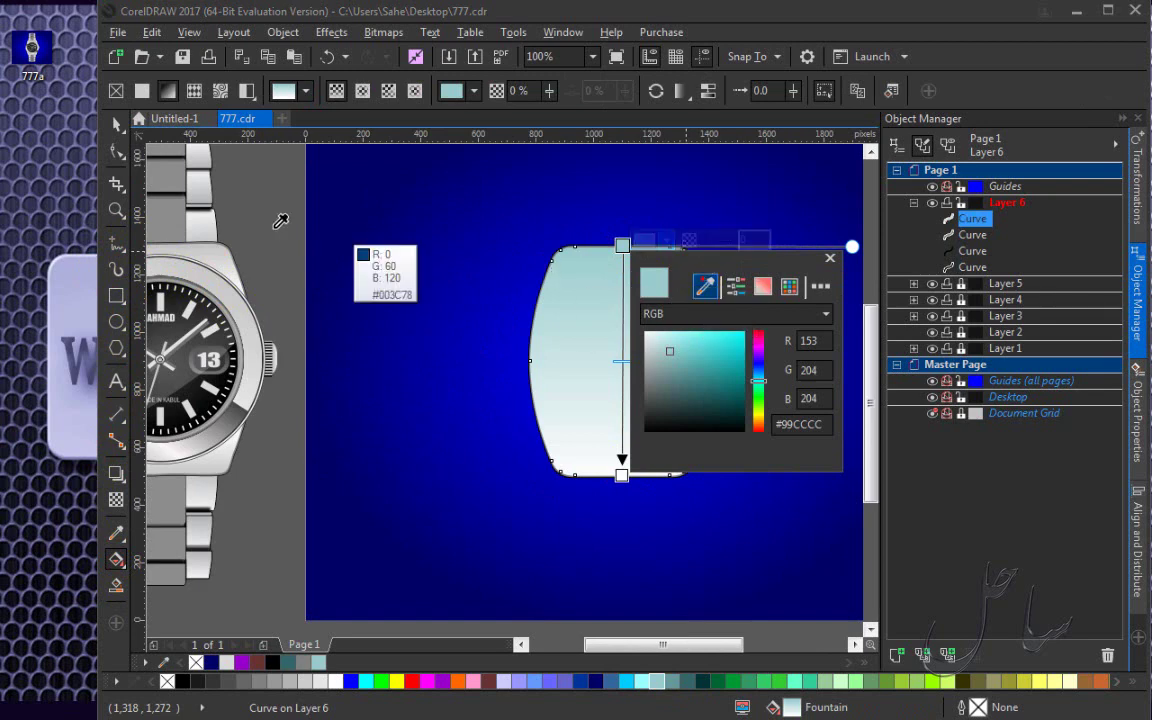
{"action": "left_click", "coordinate": [188, 248]}
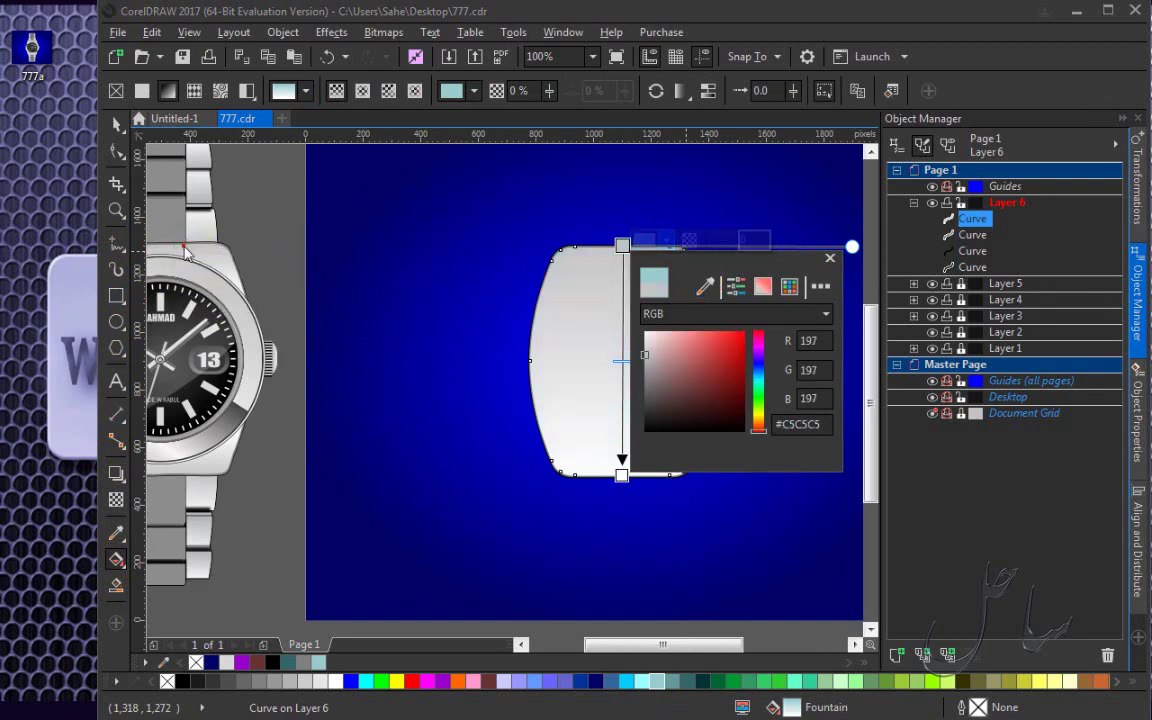
Add a gradient node at 25% on the case shape and colour it #F2F2F2, sampled from the finished case's light corner area.
{"action": "left_click", "coordinate": [622, 290]}
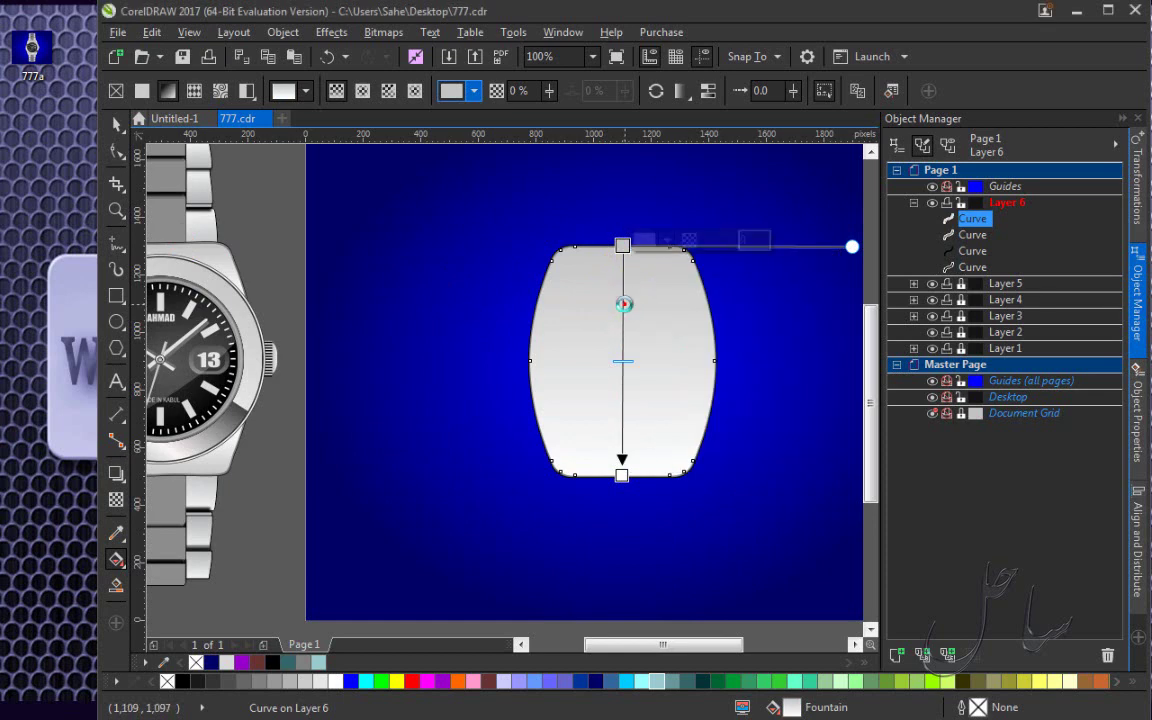
{"action": "double_click", "coordinate": [623, 302]}
{"action": "left_click", "coordinate": [666, 297]}
{"action": "left_click", "coordinate": [705, 343]}
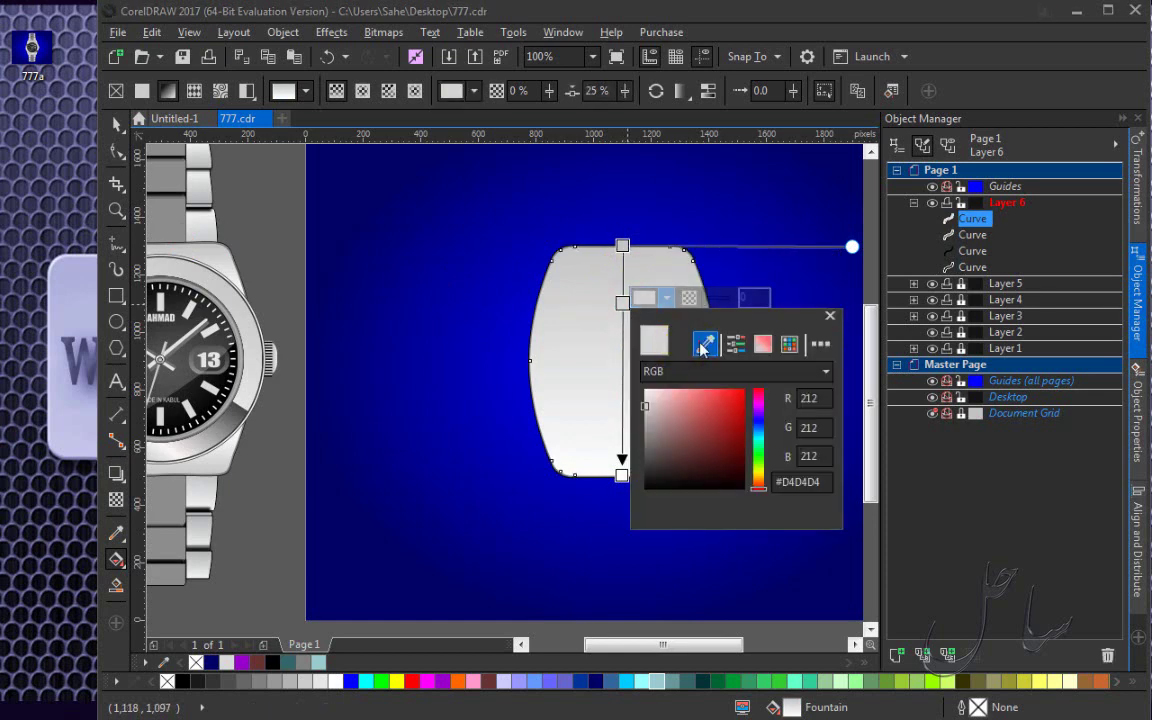
{"action": "left_click", "coordinate": [236, 281]}
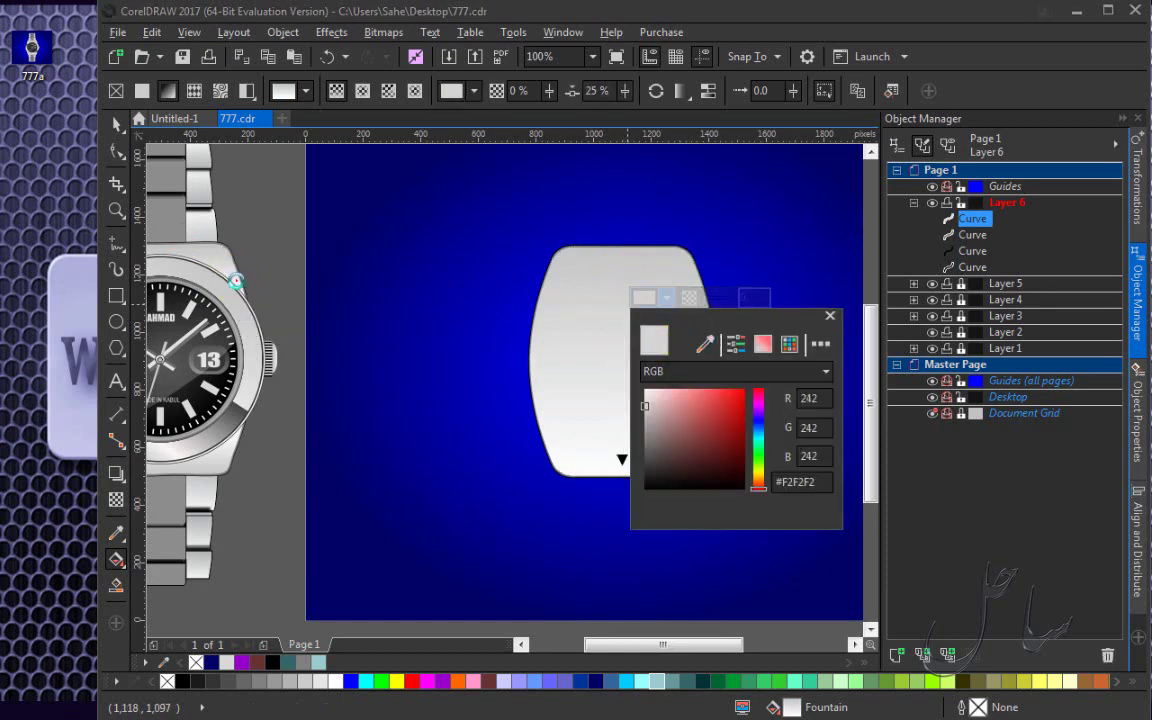
{"action": "left_click", "coordinate": [621, 246]}
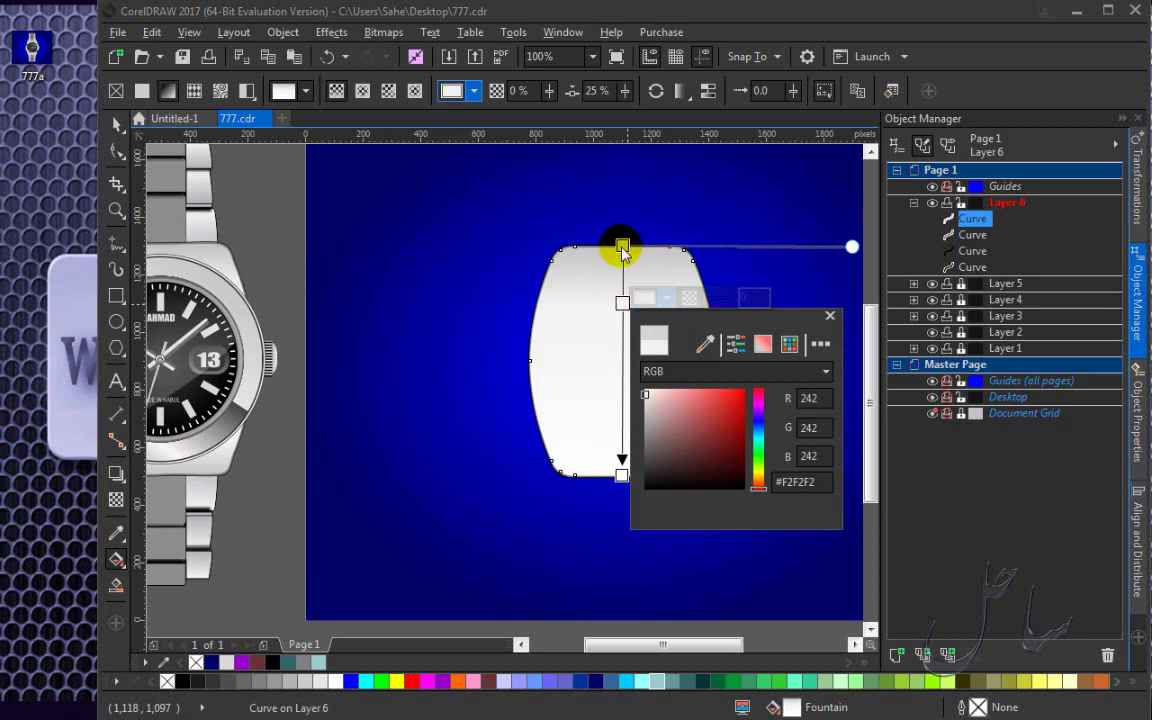
Set the gradient's lower end node to #C4C4C4, sampled from the upper edge of the finished watch's case.
{"action": "left_click", "coordinate": [621, 474]}
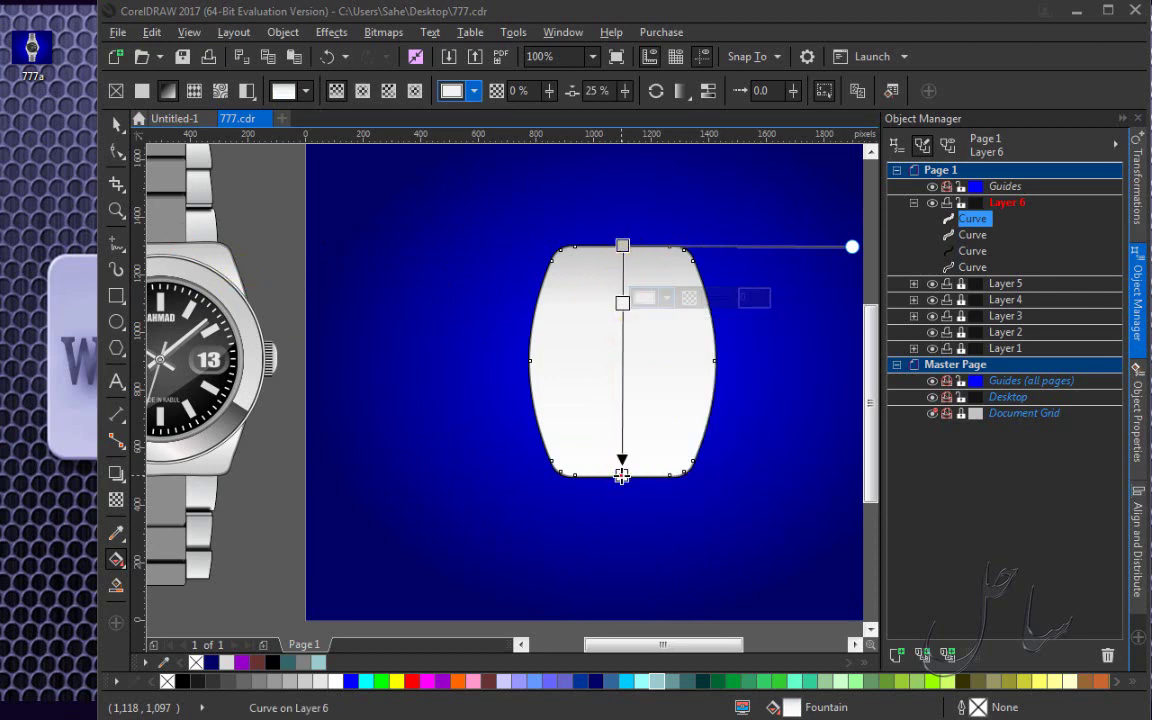
{"action": "left_click", "coordinate": [665, 470]}
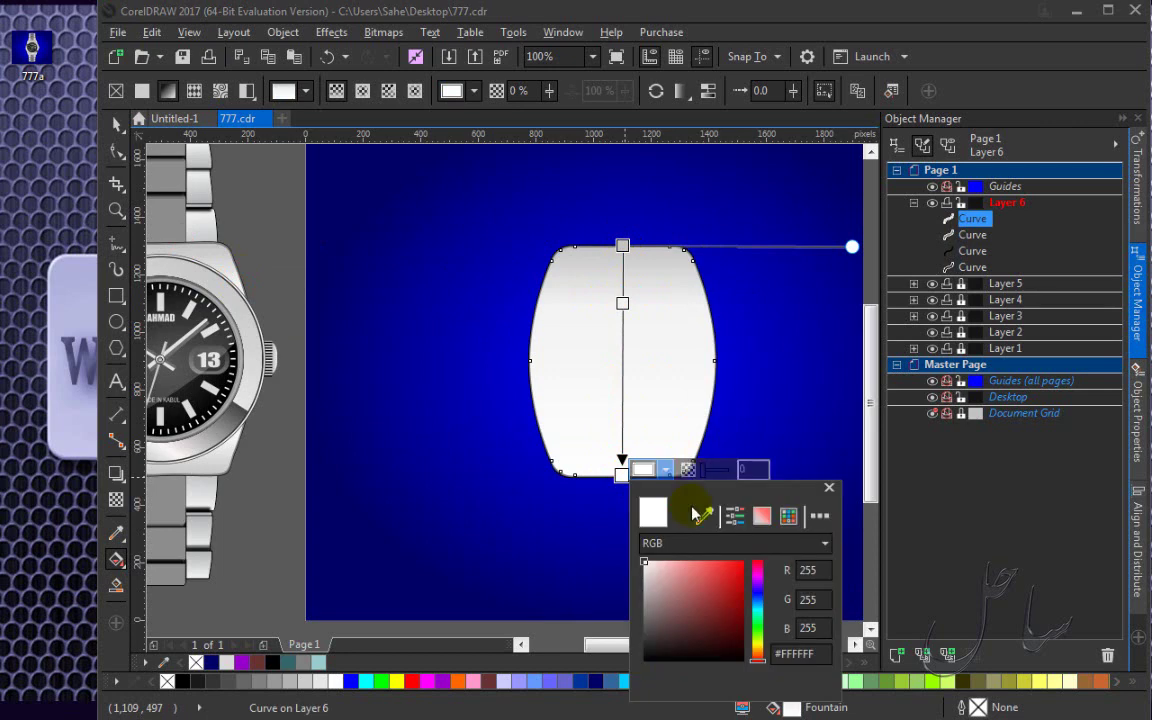
{"action": "left_click", "coordinate": [705, 512]}
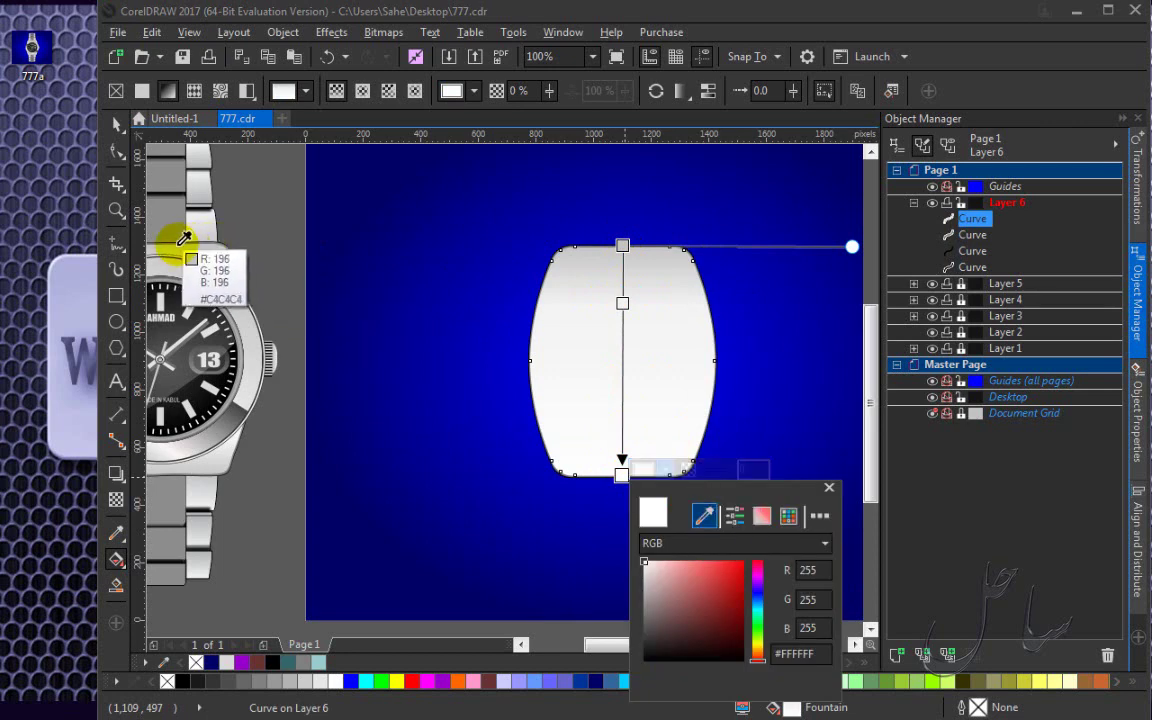
{"action": "left_click", "coordinate": [183, 242]}
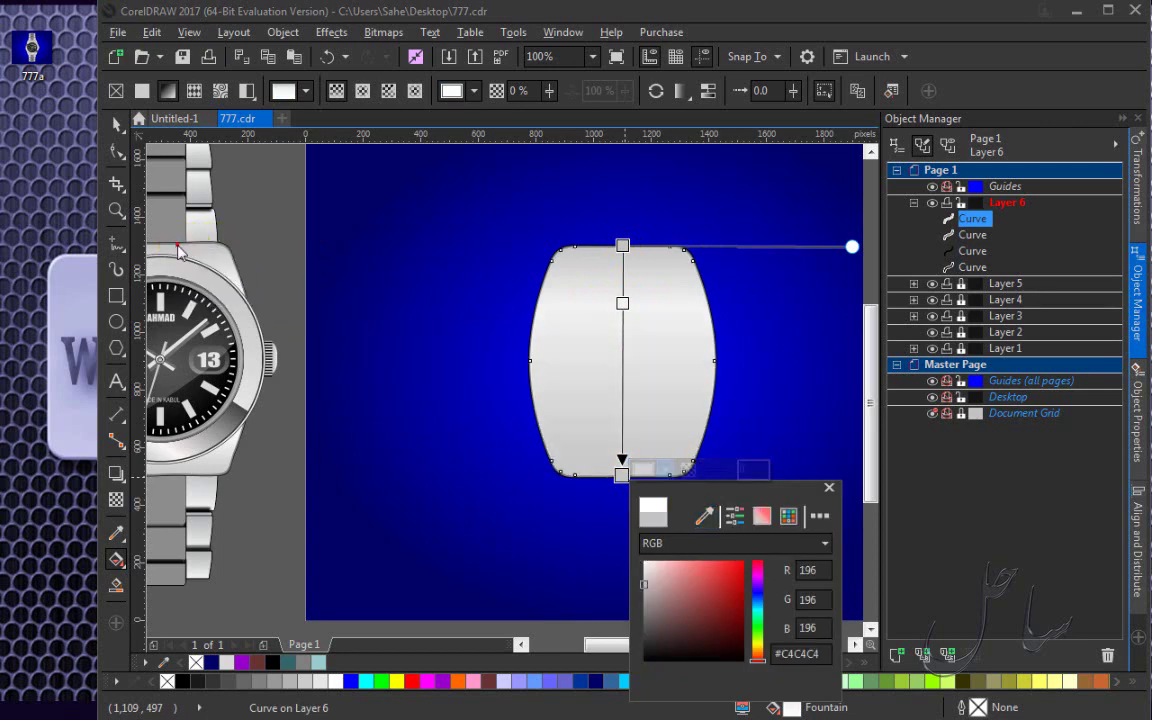
{"action": "left_click", "coordinate": [622, 436]}
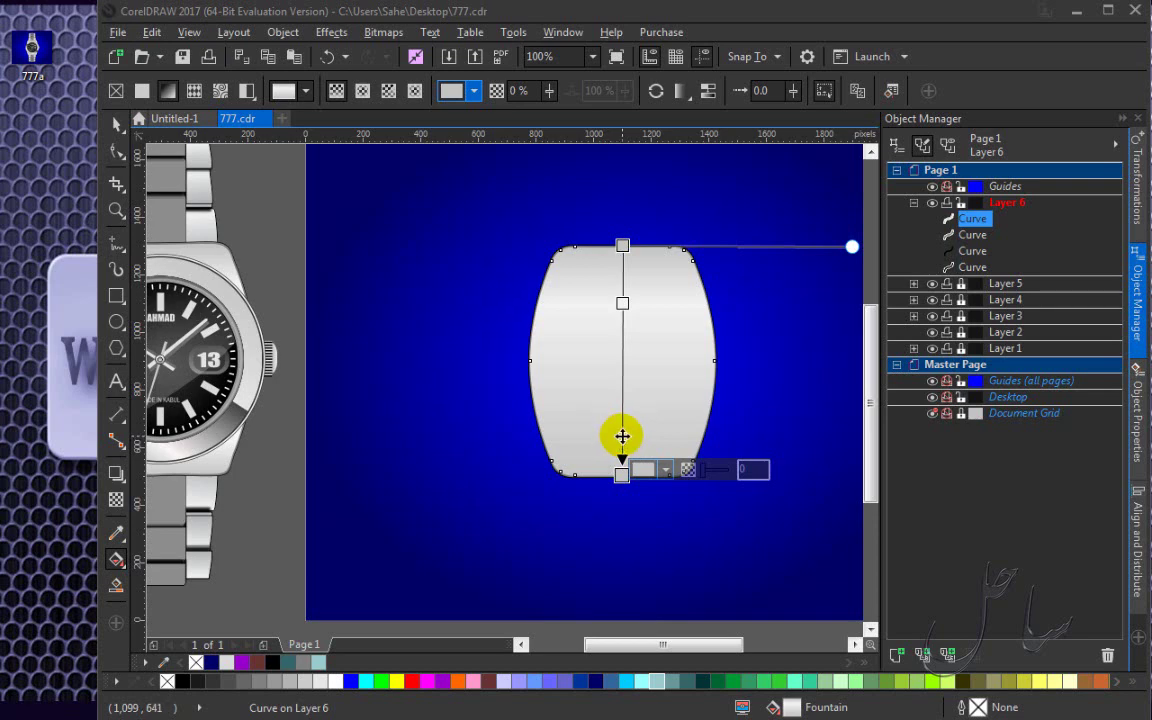
Add a gradient node at 84% coloured #F0F0F0, sampled from the finished case's light corner area, and deselect the case shape.
{"action": "double_click", "coordinate": [622, 437]}
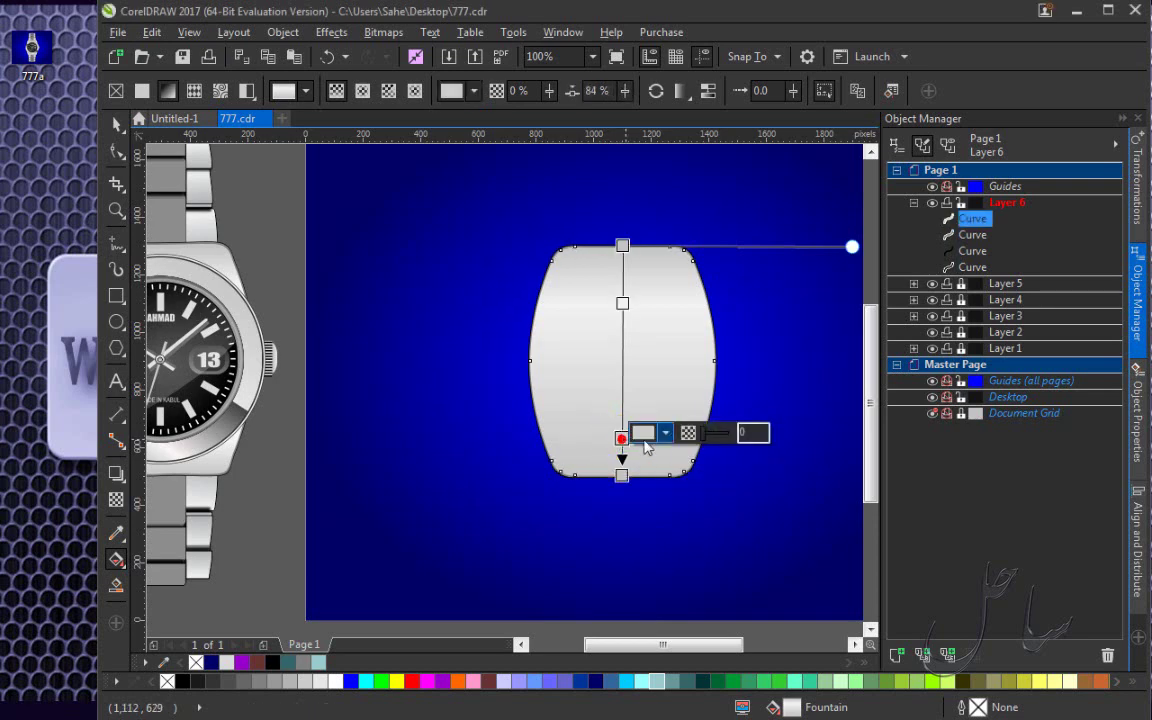
{"action": "left_click", "coordinate": [665, 433]}
{"action": "left_click", "coordinate": [704, 478]}
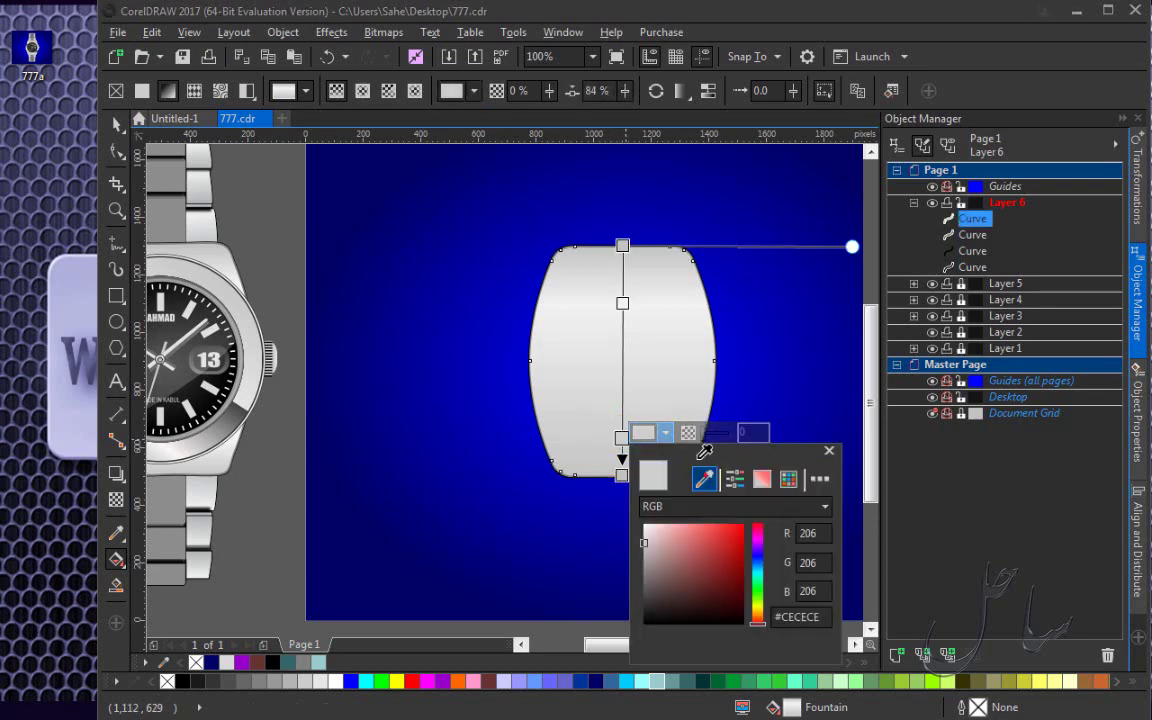
{"action": "left_click", "coordinate": [241, 272]}
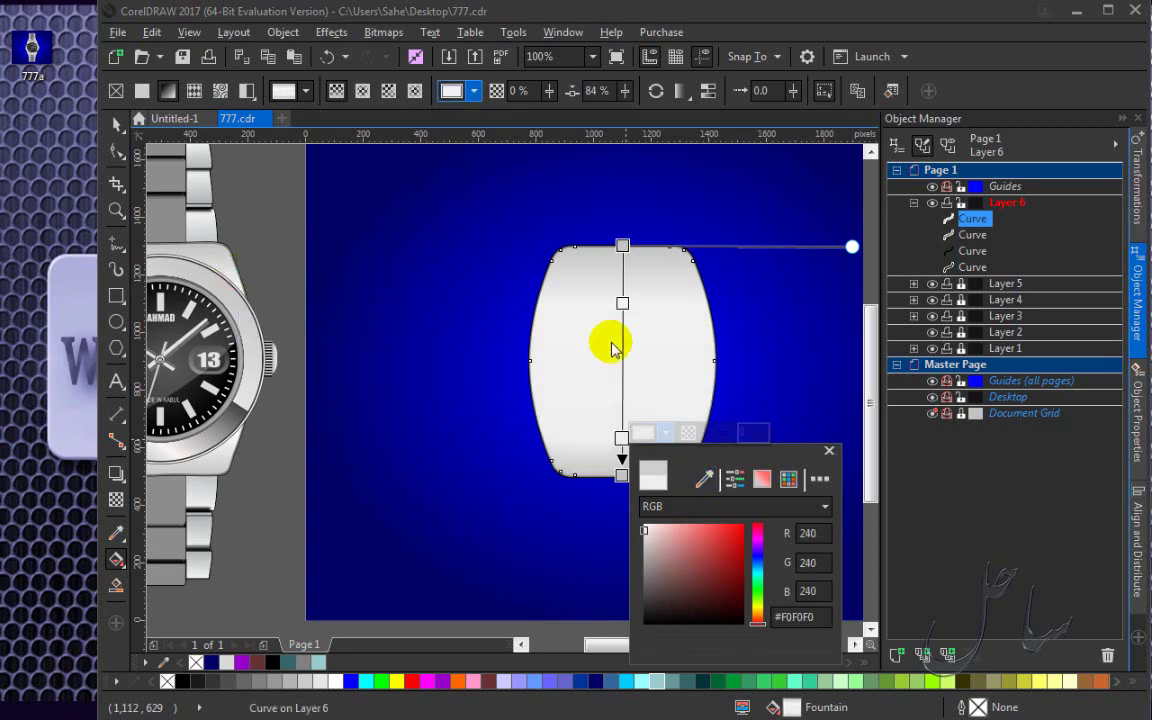
{"action": "left_click", "coordinate": [118, 124]}
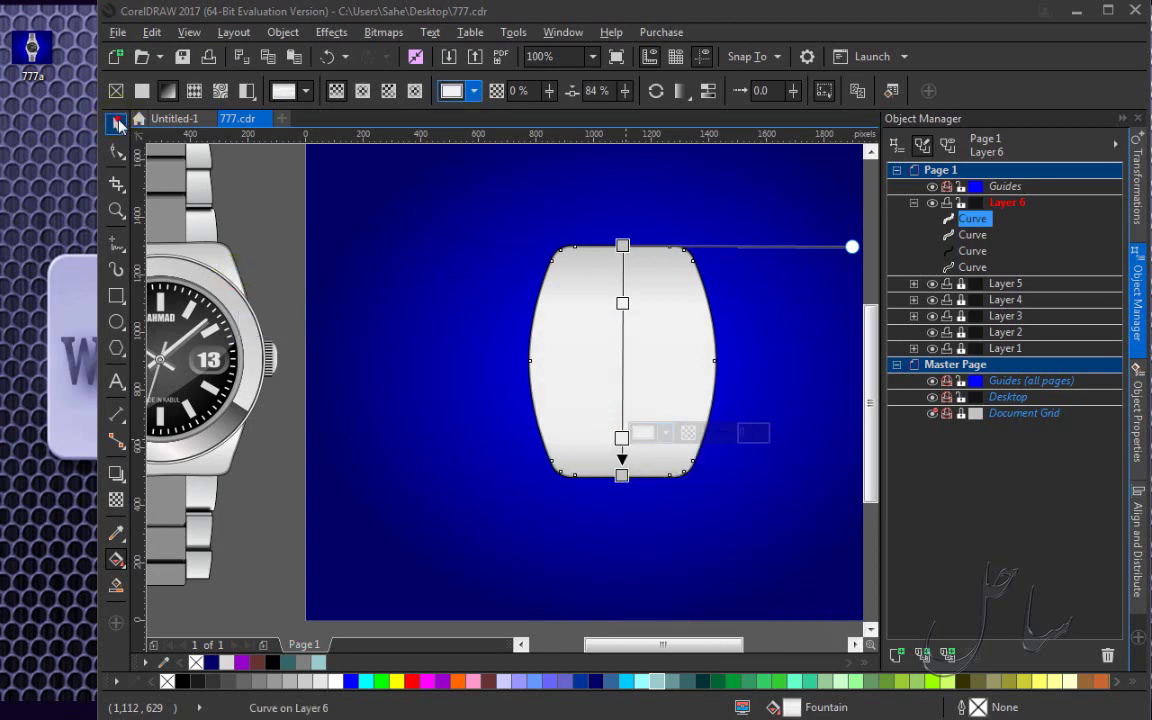
{"action": "left_click", "coordinate": [451, 270]}
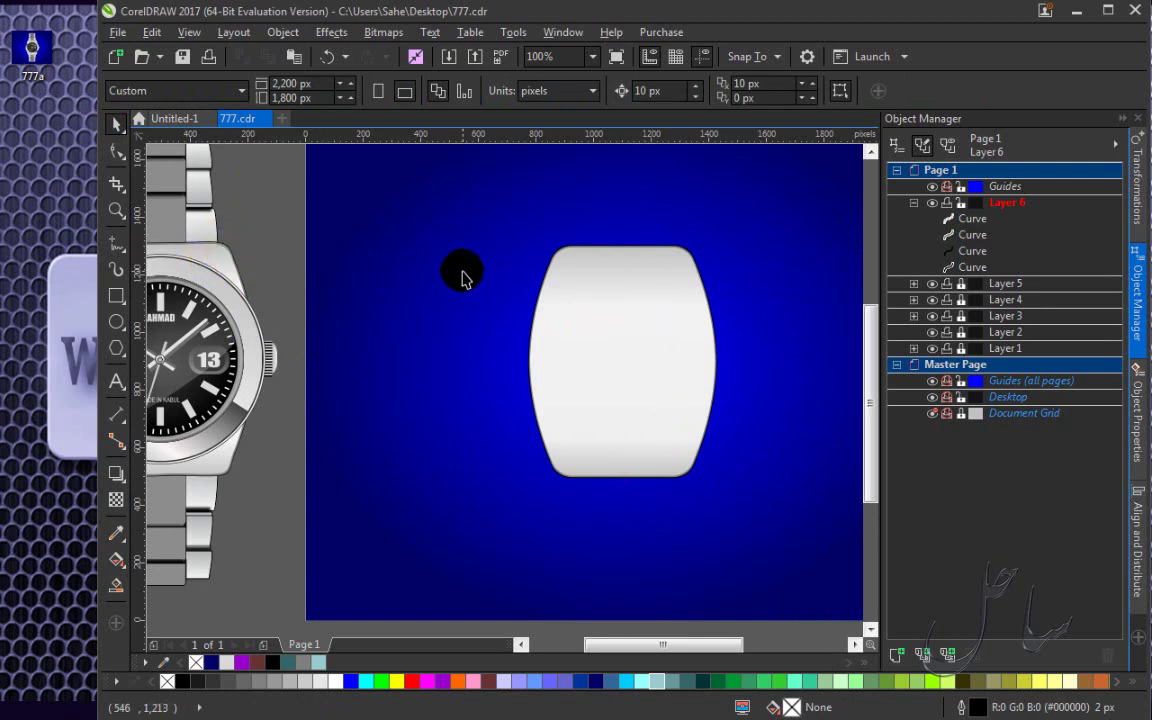
Compare the gradient-filled case with the finished watch and check which Layer 6 curves make it up.
{"action": "scroll", "coordinate": [460, 274], "scroll_direction": "down", "scroll_amount": 2}
{"action": "scroll", "coordinate": [290, 276], "scroll_direction": "up", "scroll_amount": 2}
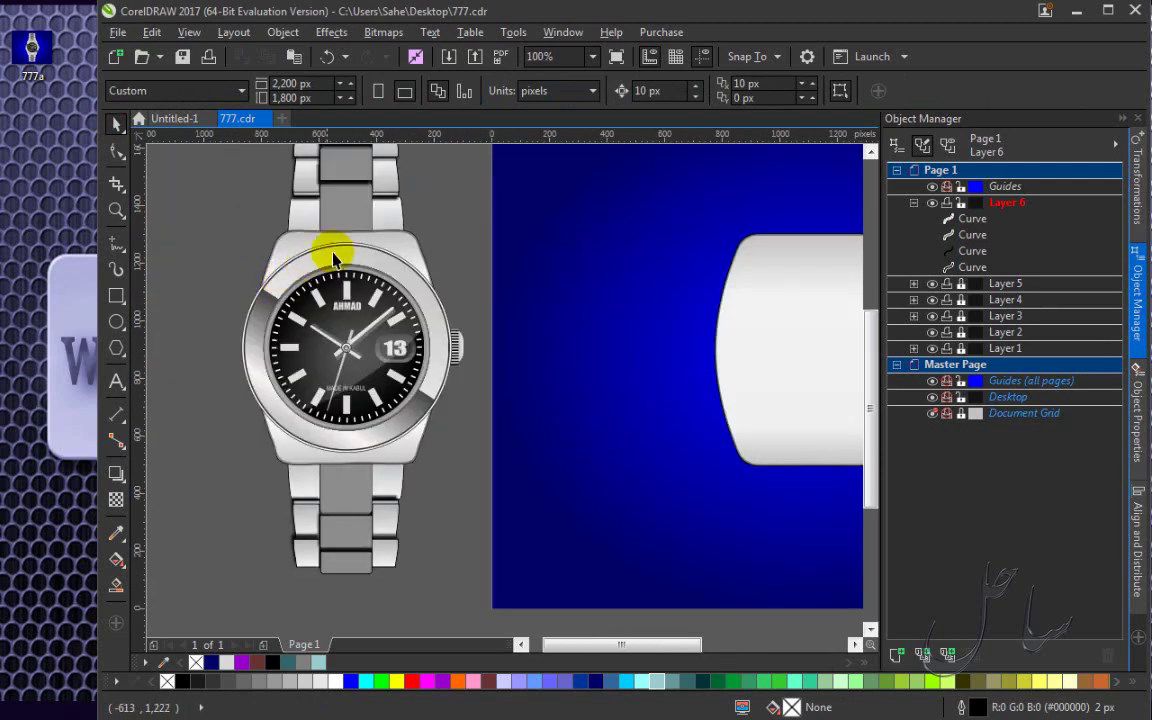
{"action": "scroll", "coordinate": [392, 250], "scroll_direction": "down", "scroll_amount": 2}
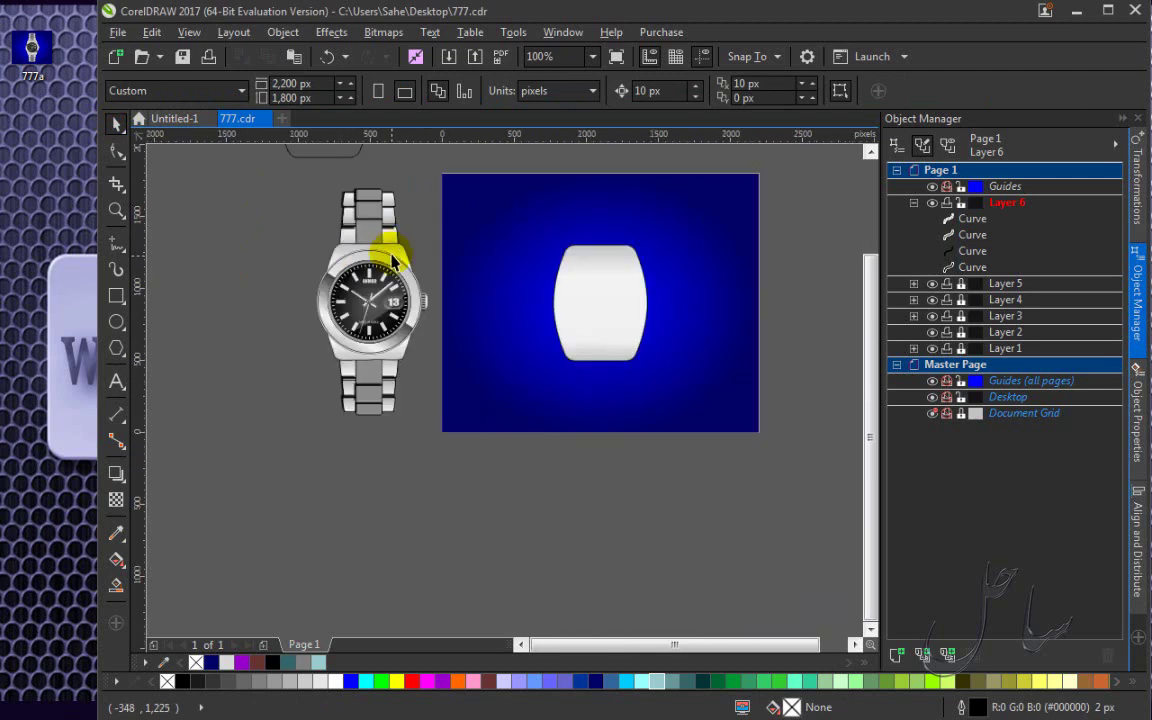
{"action": "scroll", "coordinate": [630, 233], "scroll_direction": "up", "scroll_amount": 2}
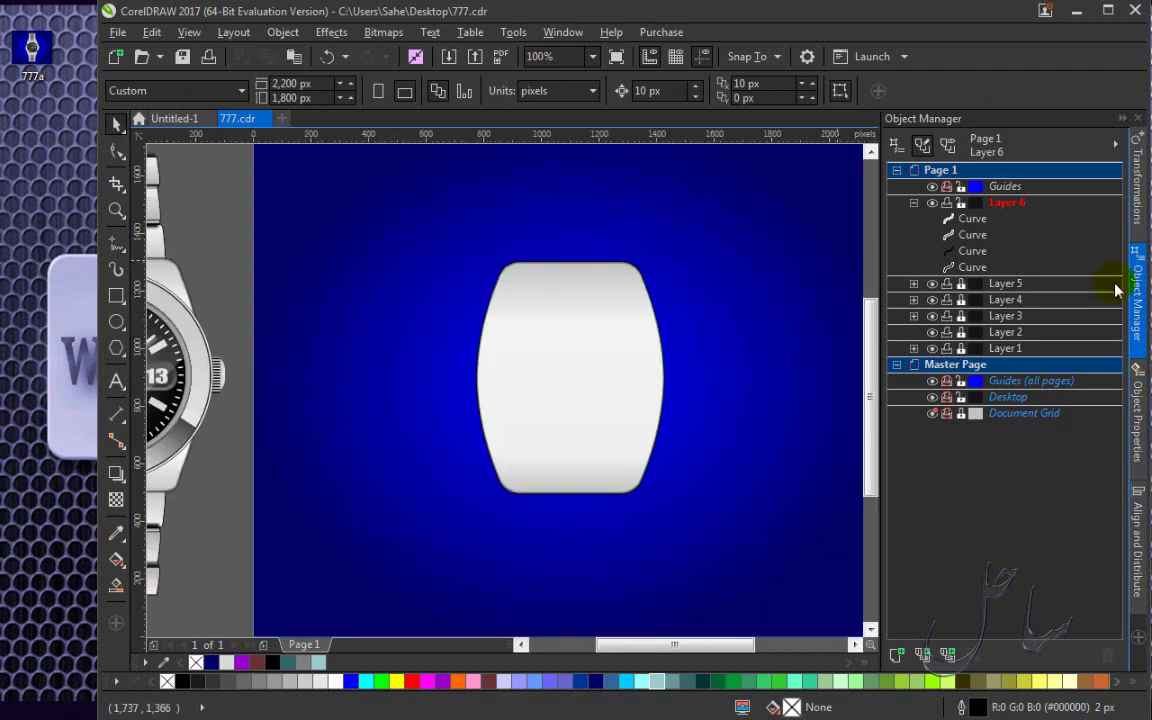
{"action": "left_click_drag", "start_coordinate": [405, 215], "coordinate": [746, 565]}
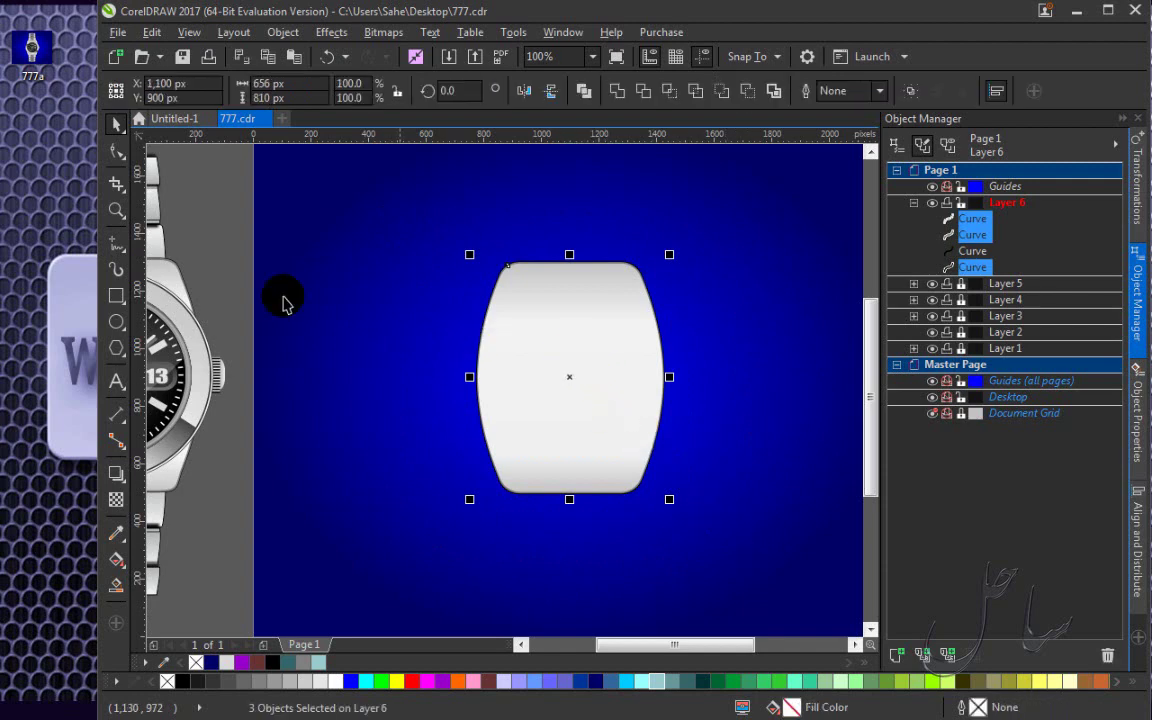
{"action": "left_click", "coordinate": [224, 278]}
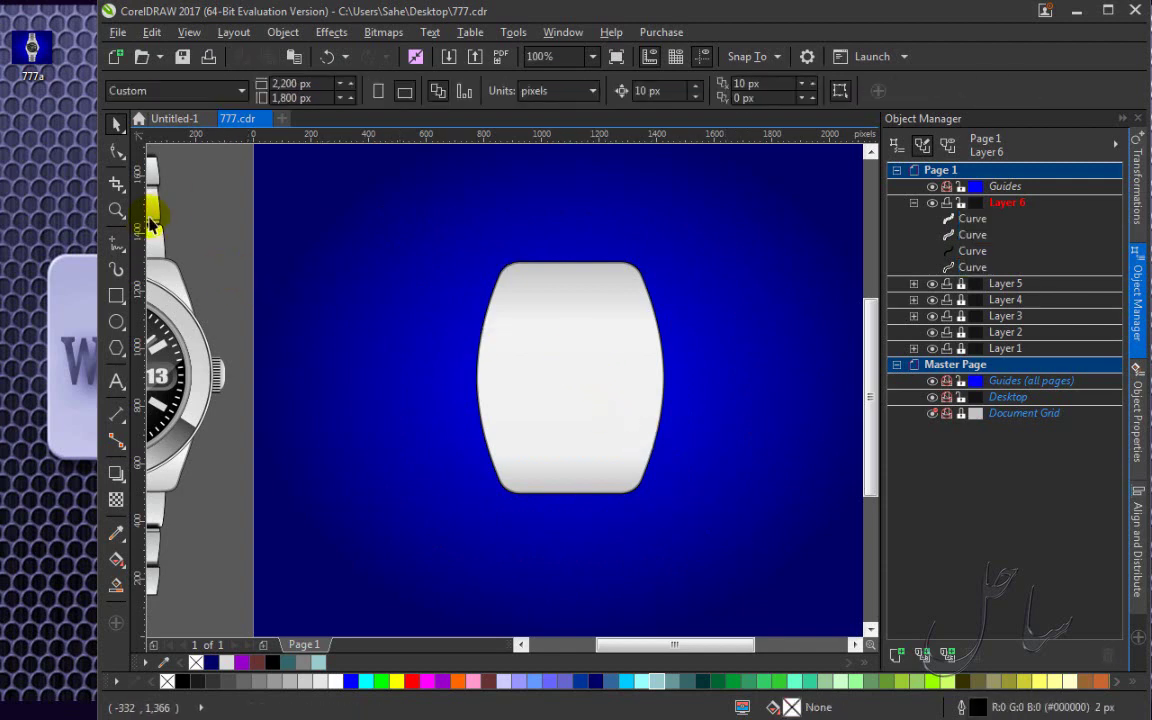
{"action": "scroll", "coordinate": [281, 297], "scroll_direction": "down", "scroll_amount": 2}
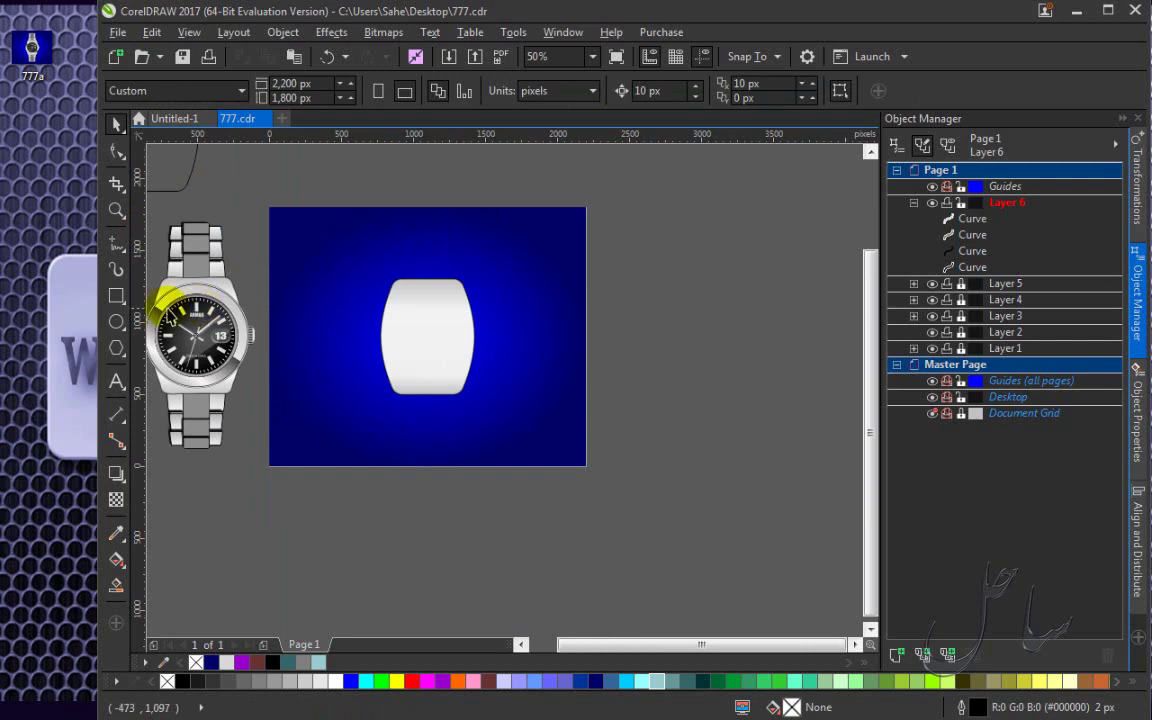
{"action": "scroll", "coordinate": [172, 338], "scroll_direction": "down", "scroll_amount": 1}
{"action": "scroll", "coordinate": [195, 336], "scroll_direction": "up", "scroll_amount": 3}
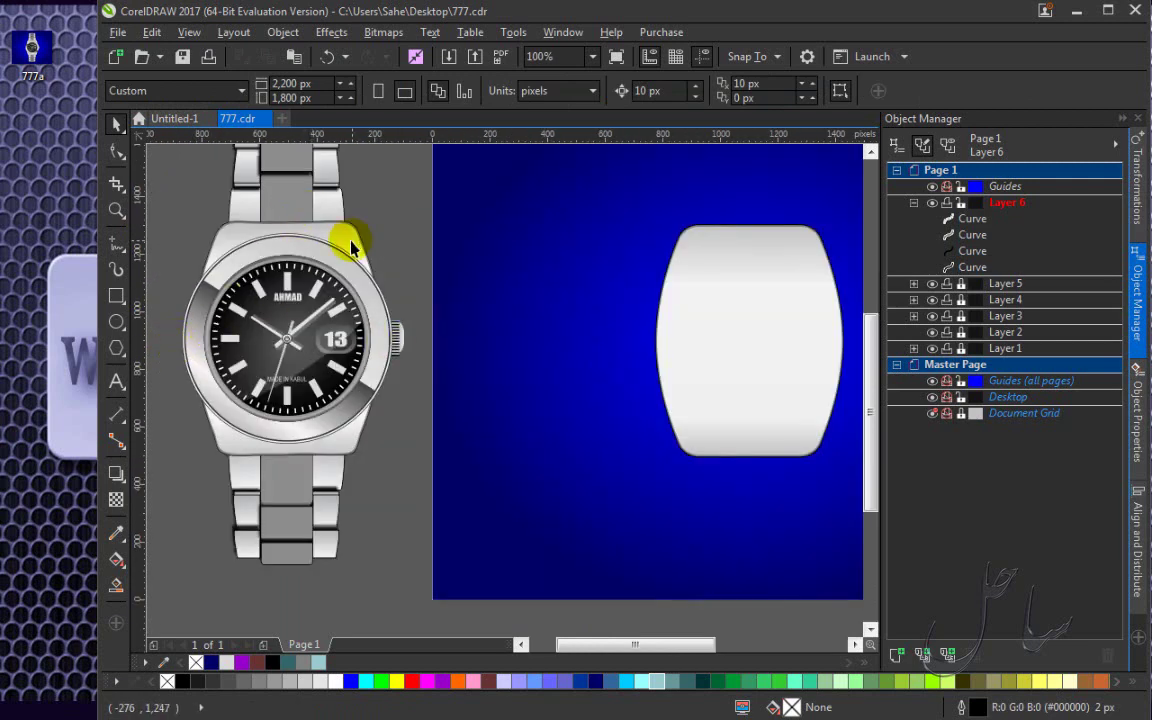
Examine the finished watch's bezel closely, from the thin outer rings to the shaded inner ring around the dial.
{"action": "scroll", "coordinate": [340, 240], "scroll_direction": "up", "scroll_amount": 4}
{"action": "scroll", "coordinate": [310, 282], "scroll_direction": "up", "scroll_amount": 2}
{"action": "scroll", "coordinate": [334, 272], "scroll_direction": "up", "scroll_amount": 2}
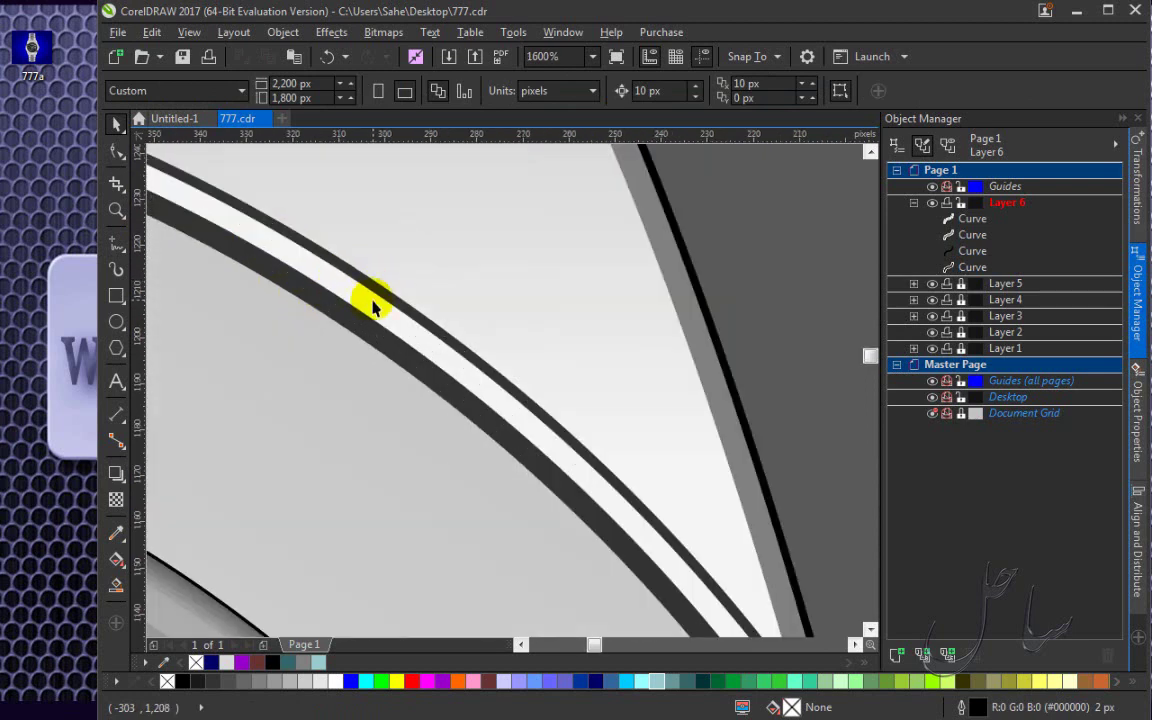
{"action": "left_click", "coordinate": [308, 372]}
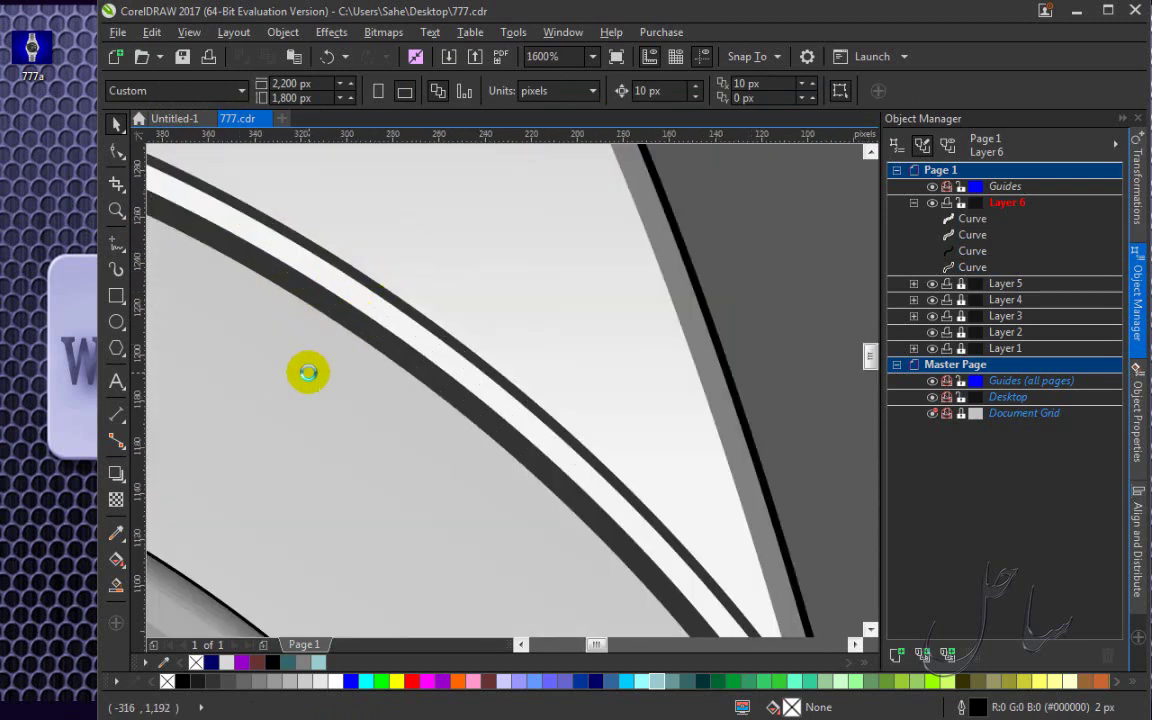
{"action": "scroll", "coordinate": [305, 378], "scroll_direction": "down", "scroll_amount": 3}
{"action": "scroll", "coordinate": [290, 455], "scroll_direction": "up", "scroll_amount": 3}
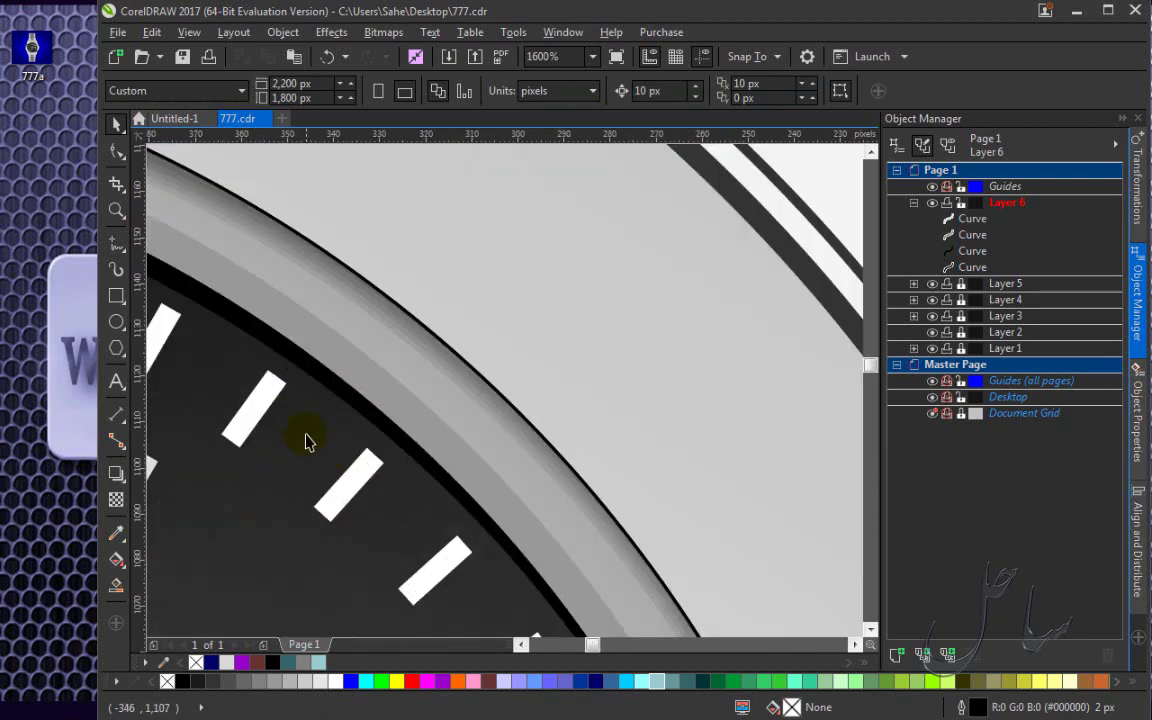
{"action": "scroll", "coordinate": [305, 440], "scroll_direction": "up", "scroll_amount": 2}
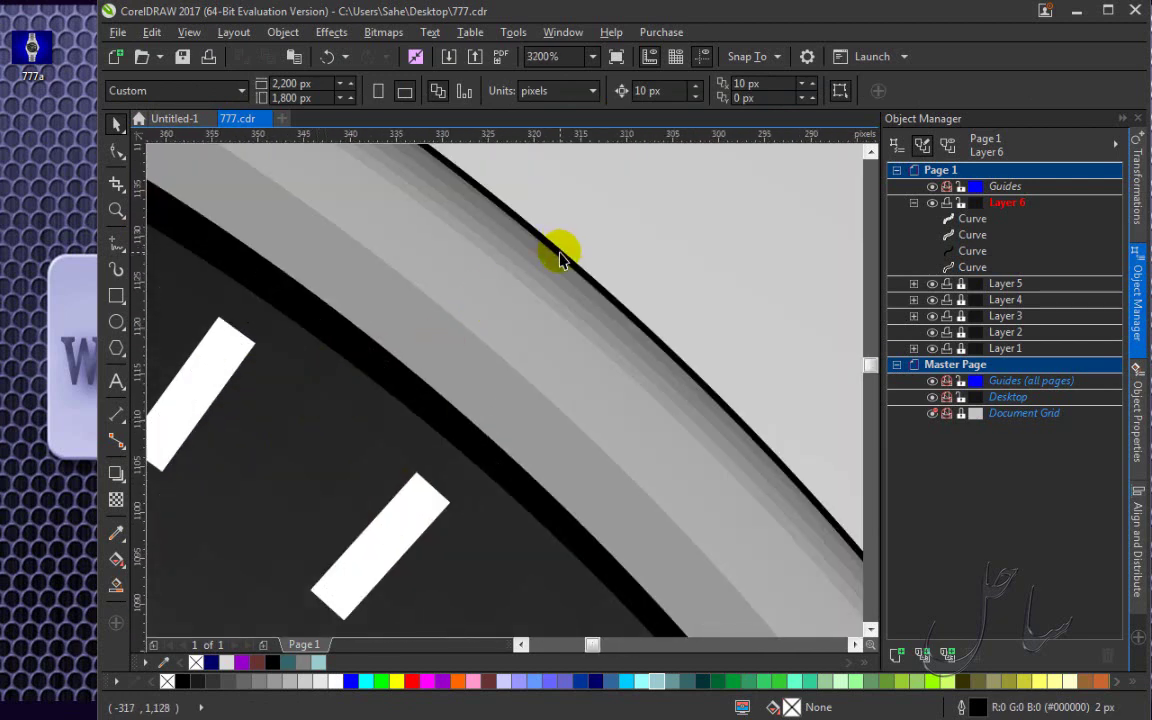
{"action": "left_click", "coordinate": [422, 393]}
{"action": "scroll", "coordinate": [311, 451], "scroll_direction": "down", "scroll_amount": 8}
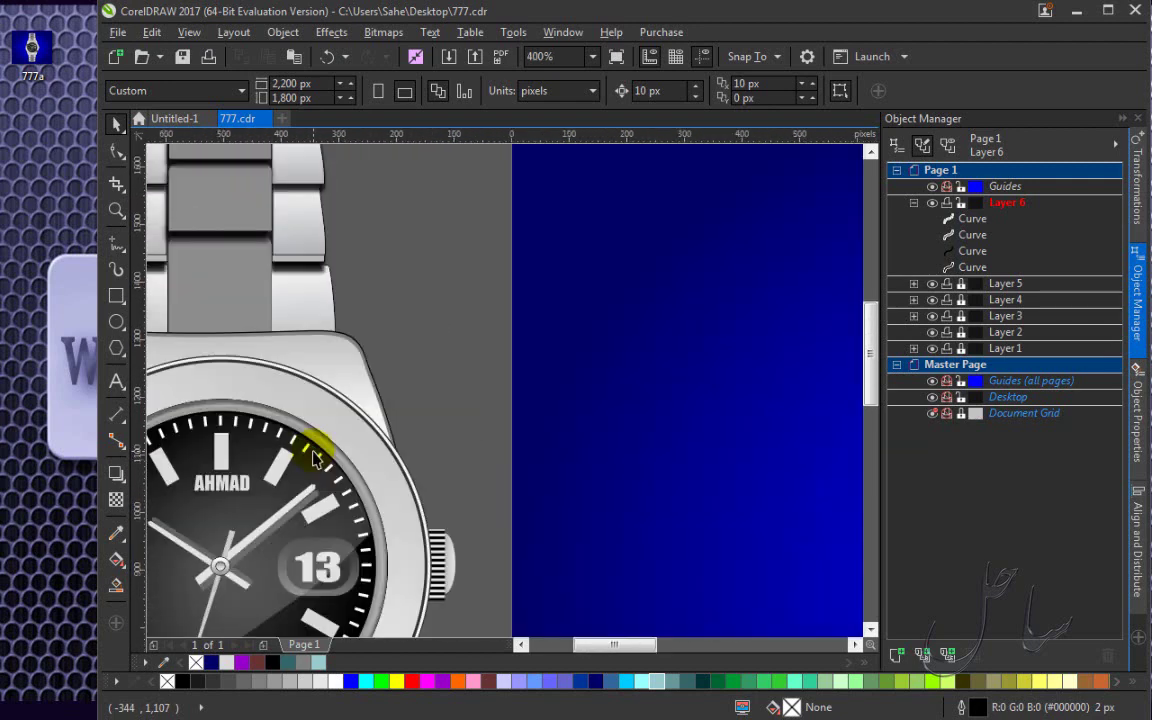
{"action": "scroll", "coordinate": [311, 451], "scroll_direction": "down", "scroll_amount": 2}
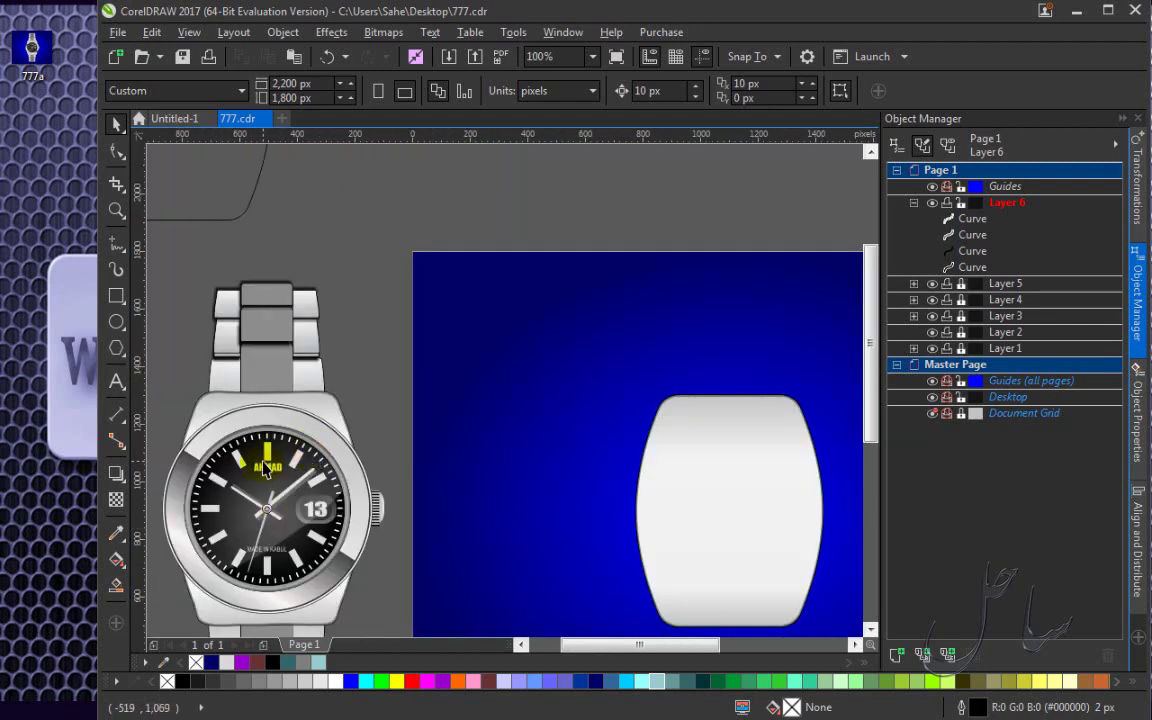
{"action": "scroll", "coordinate": [265, 598], "scroll_direction": "down", "scroll_amount": 2}
{"action": "scroll", "coordinate": [244, 600], "scroll_direction": "up", "scroll_amount": 4}
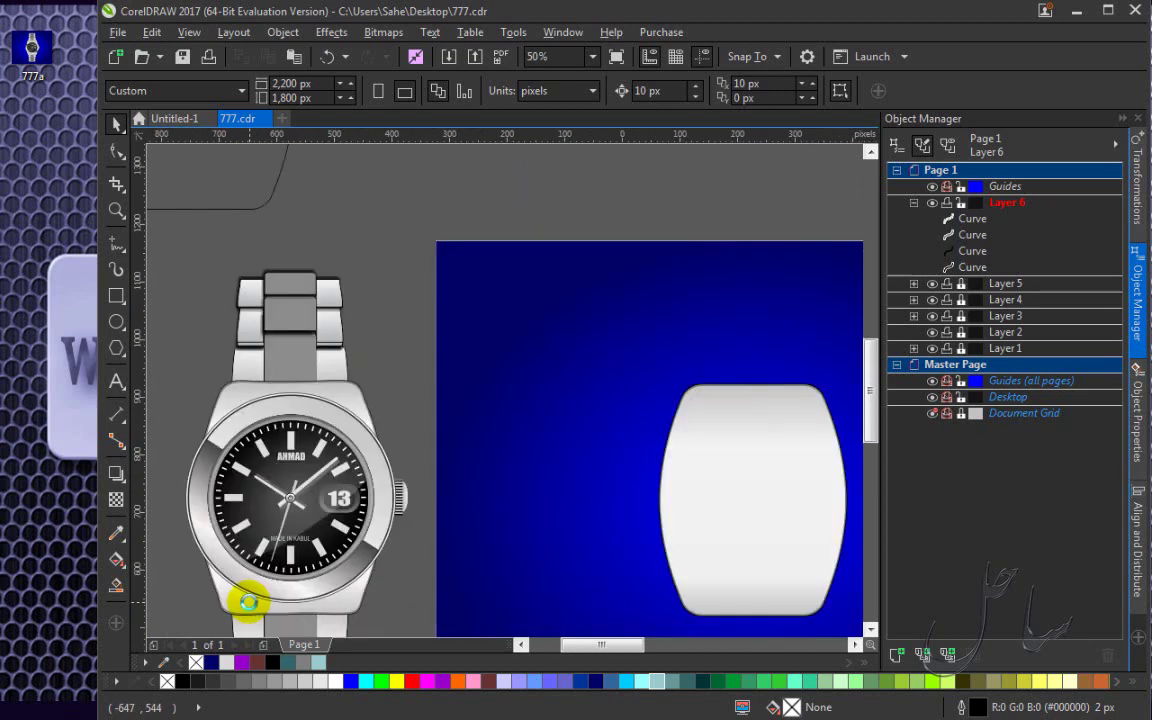
{"action": "left_click_drag", "start_coordinate": [600, 644], "coordinate": [586, 640]}
{"action": "scroll", "coordinate": [375, 309], "scroll_direction": "down", "scroll_amount": 1}
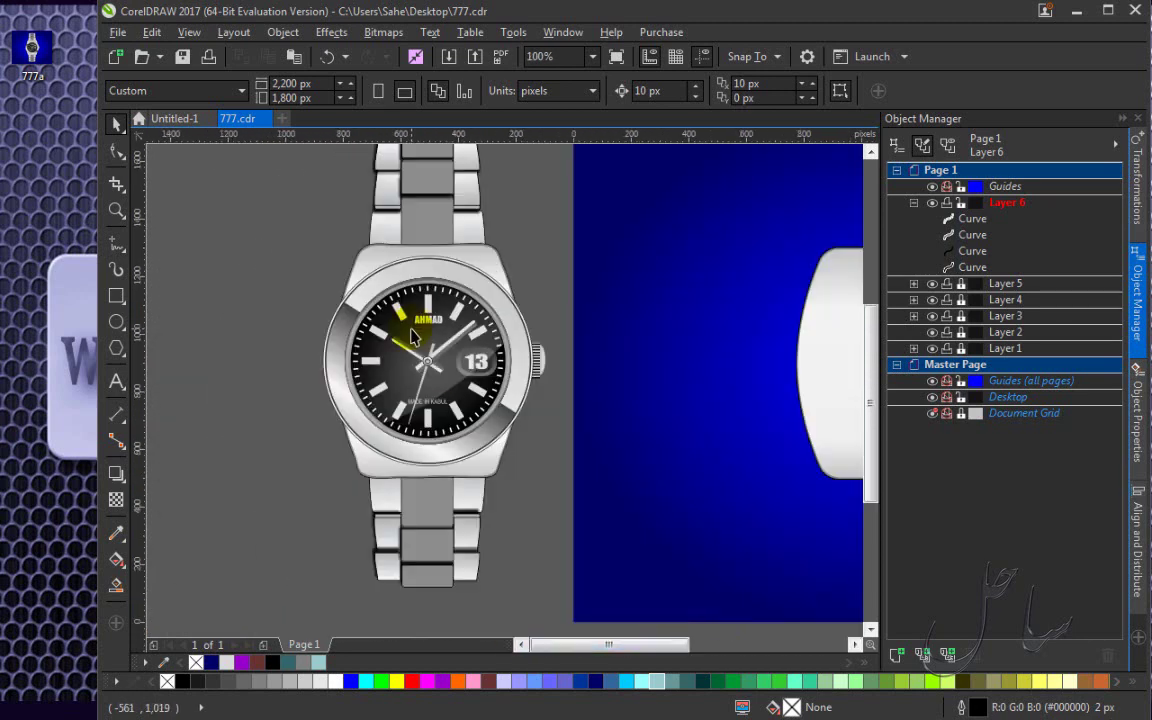
{"action": "scroll", "coordinate": [432, 335], "scroll_direction": "up", "scroll_amount": 1}
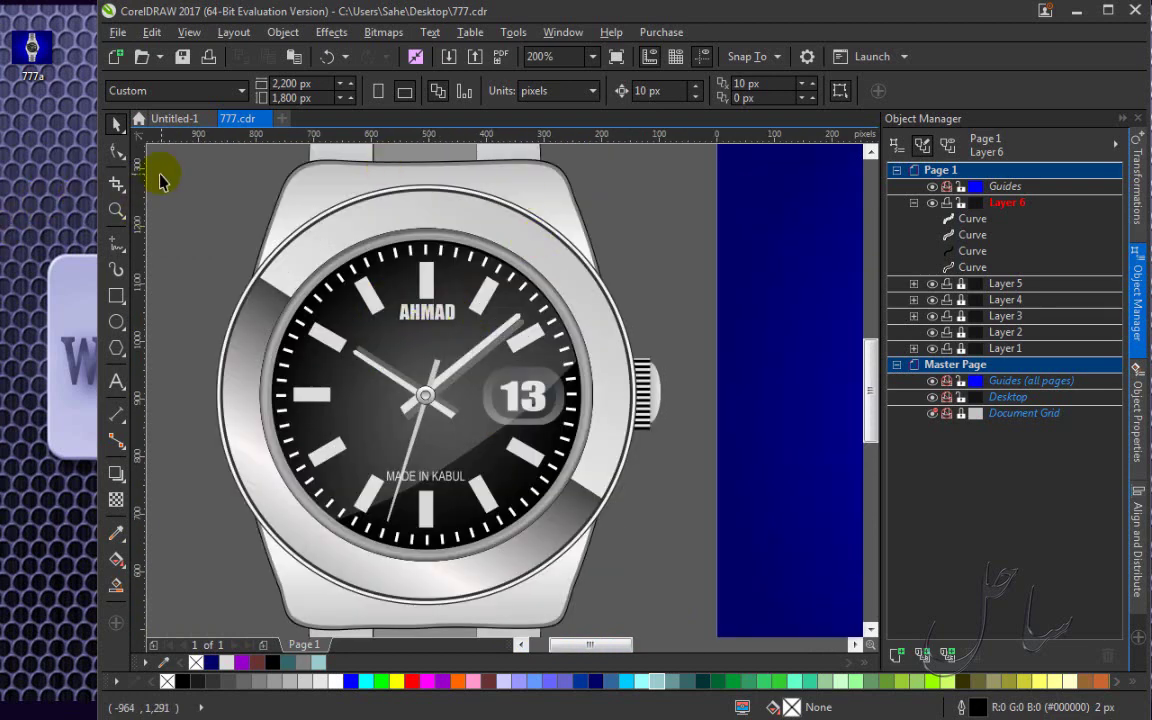
Draw a circle about 730 px in diameter around the outer edge of the finished watch's bezel.
{"action": "left_click", "coordinate": [116, 322]}
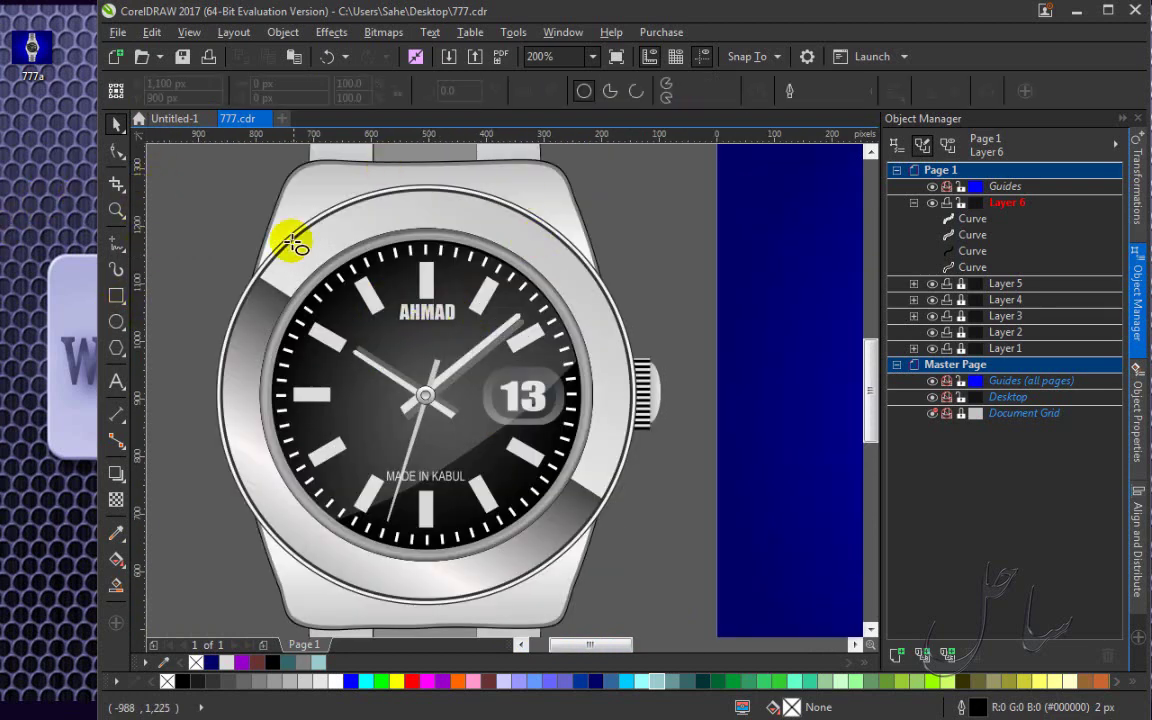
{"action": "left_click_drag", "start_coordinate": [214, 182], "coordinate": [637, 604]}
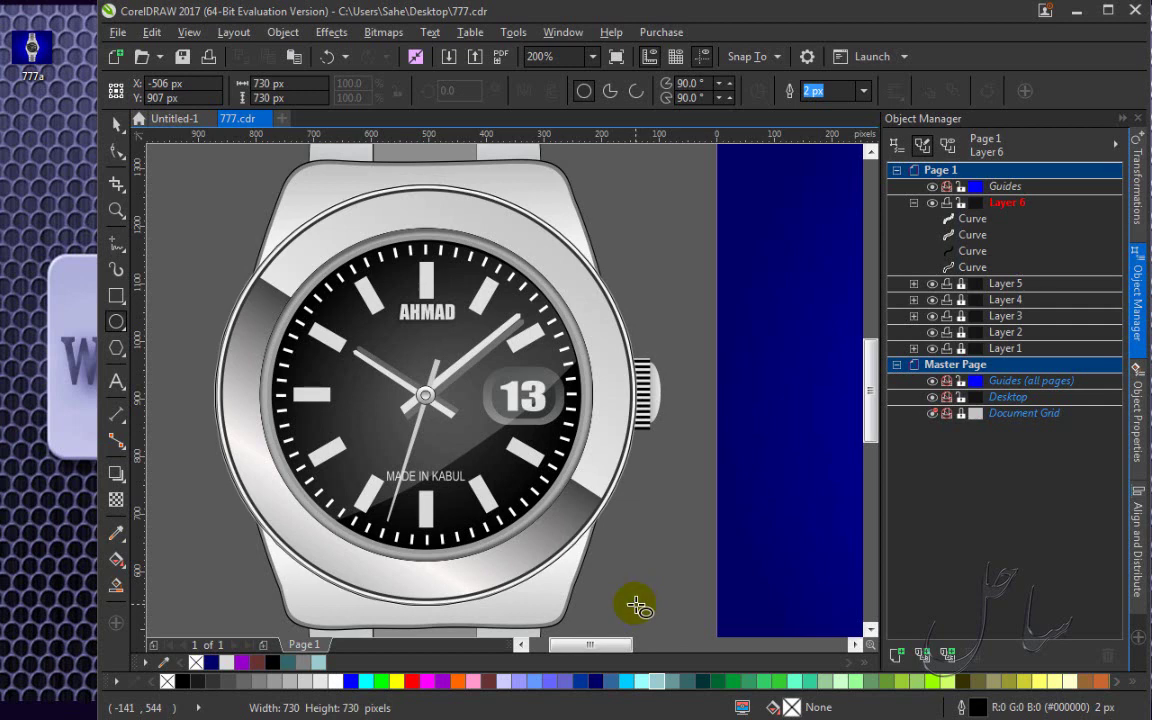
{"action": "left_click_drag", "start_coordinate": [637, 605], "coordinate": [636, 600]}
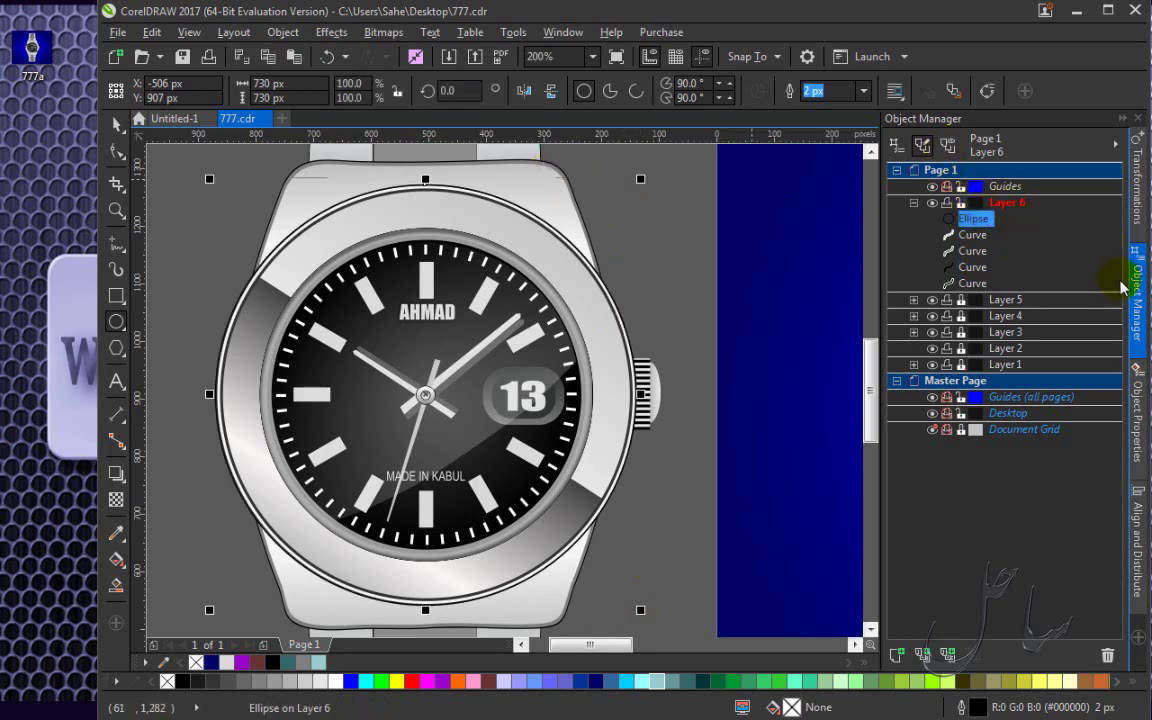
Colour the bezel circle's outline pure red (#FF0000) so it stands out against the watch.
{"action": "left_click", "coordinate": [1137, 415]}
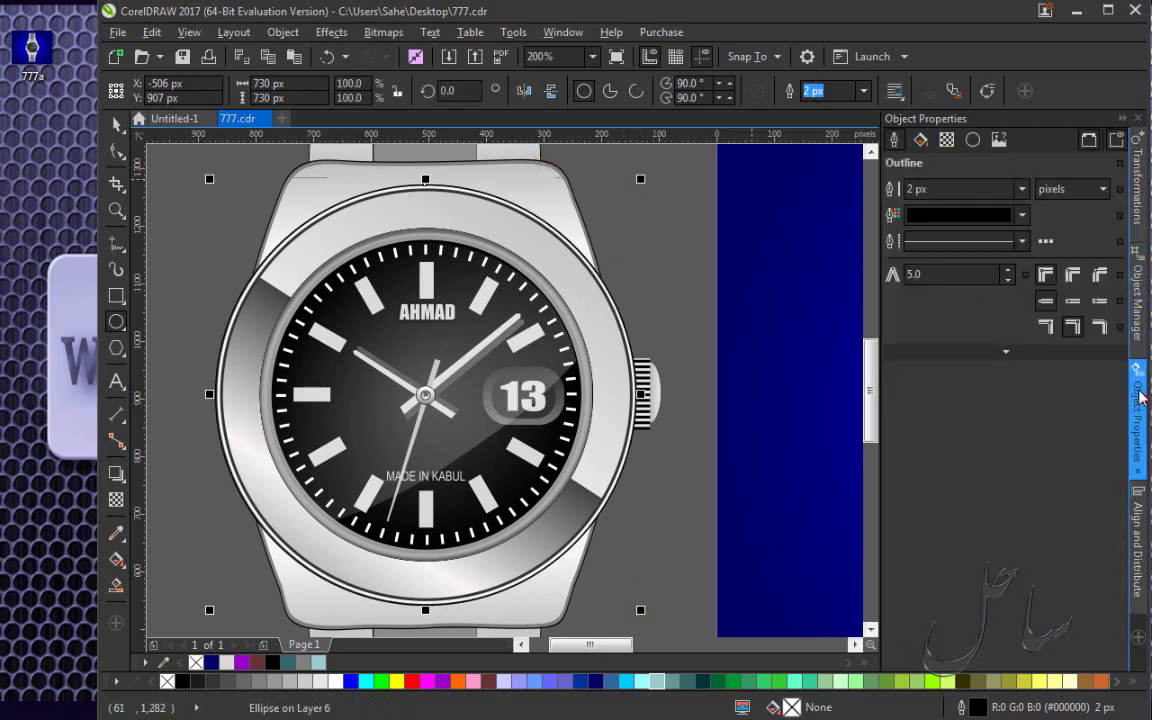
{"action": "left_click", "coordinate": [976, 218]}
{"action": "left_click", "coordinate": [1000, 357]}
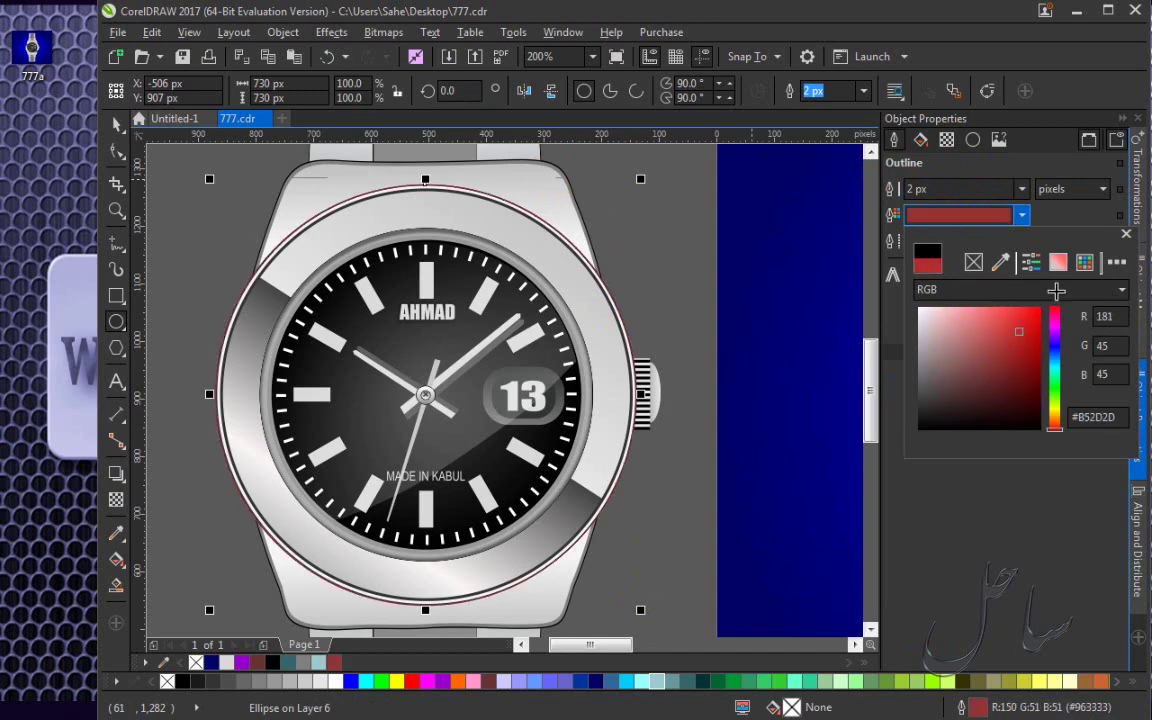
{"action": "left_click", "coordinate": [1039, 309]}
{"action": "left_click", "coordinate": [1031, 514]}
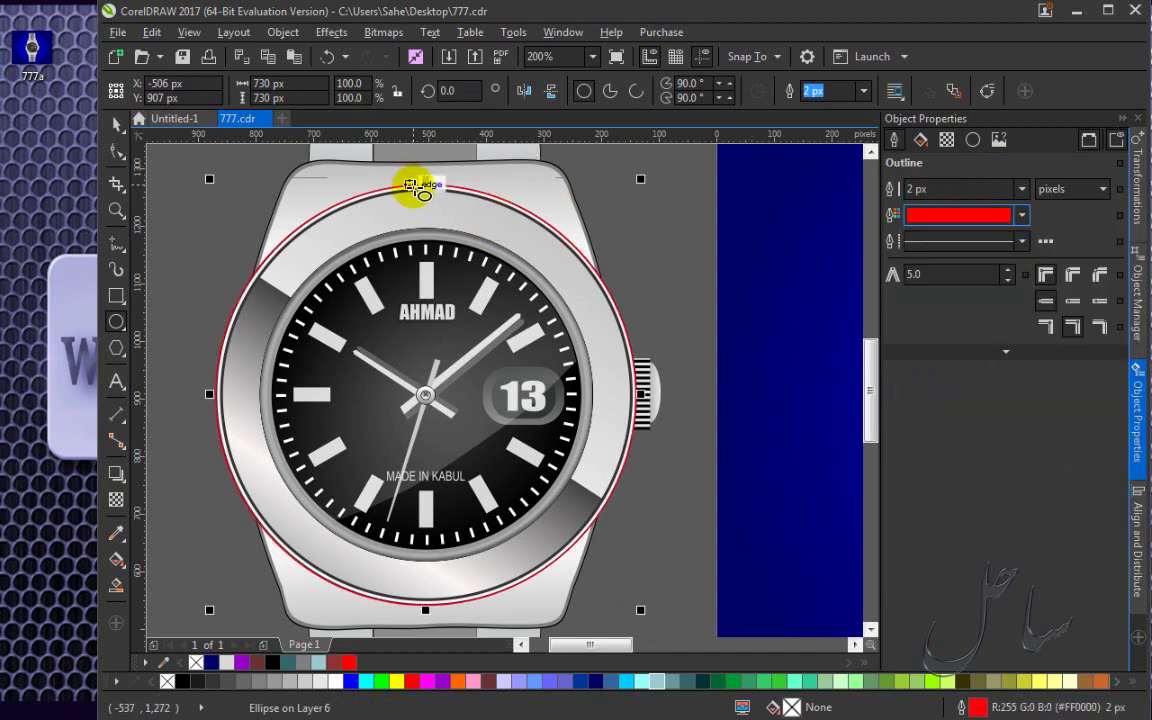
Shift the red circle off the bezel and back, and compare its fit with the outer ring's upper and lower edges.
{"action": "left_click", "coordinate": [116, 124]}
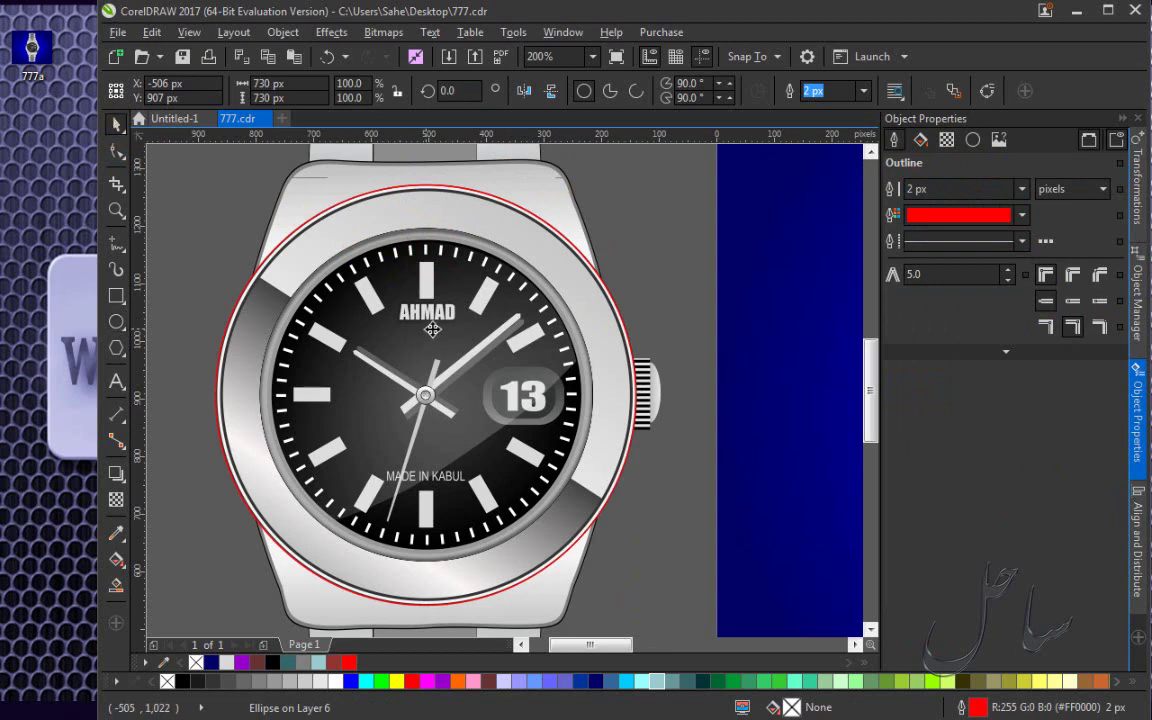
{"action": "left_click_drag", "start_coordinate": [386, 299], "coordinate": [439, 323]}
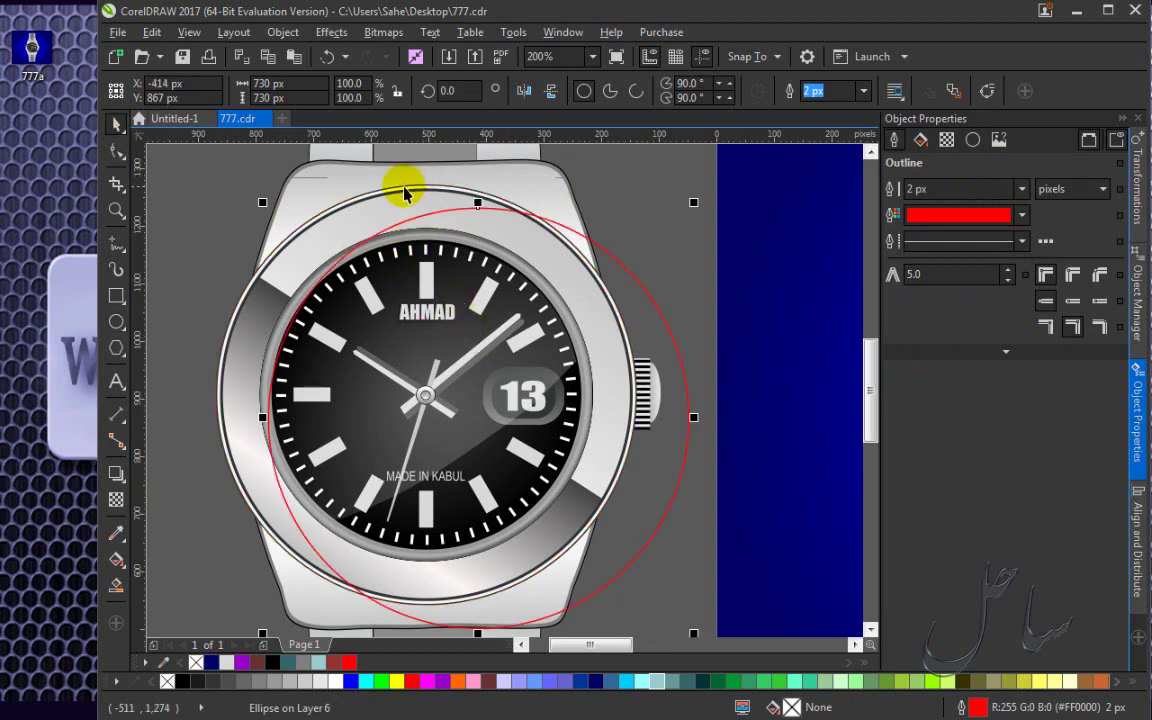
{"action": "left_click_drag", "start_coordinate": [432, 208], "coordinate": [398, 355]}
{"action": "scroll", "coordinate": [385, 180], "scroll_direction": "up", "scroll_amount": 2}
{"action": "scroll", "coordinate": [461, 233], "scroll_direction": "up", "scroll_amount": 2}
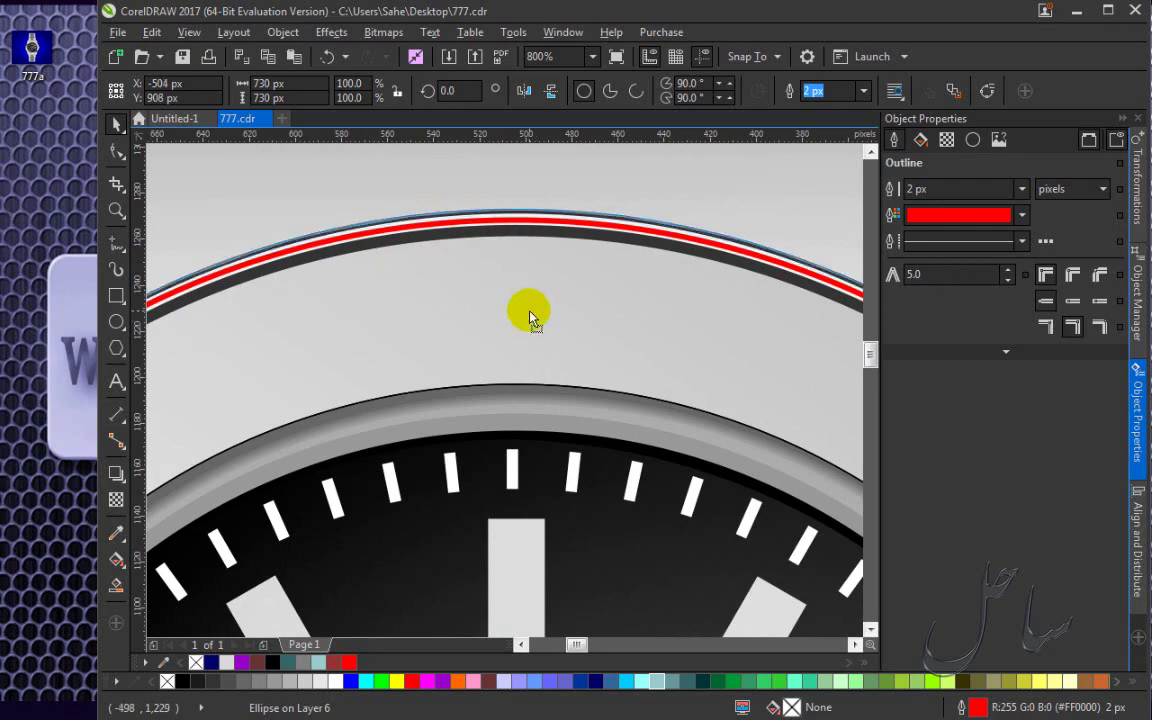
{"action": "scroll", "coordinate": [463, 291], "scroll_direction": "down", "scroll_amount": 3}
{"action": "scroll", "coordinate": [496, 500], "scroll_direction": "down", "scroll_amount": 2}
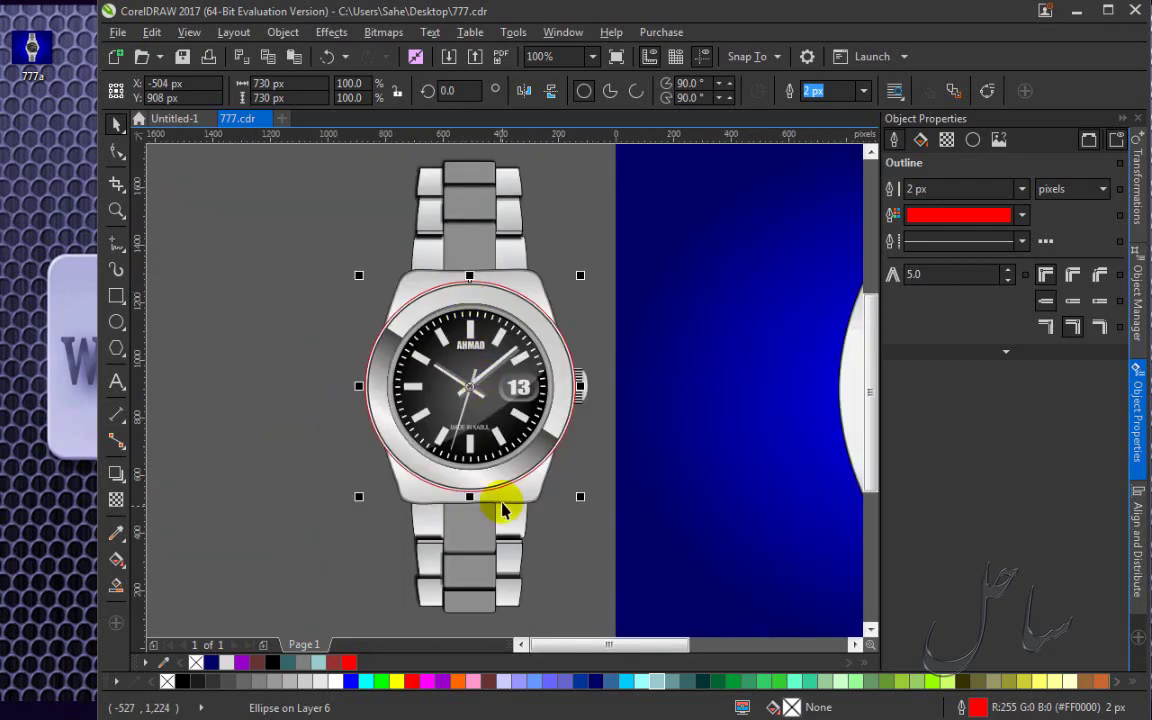
{"action": "scroll", "coordinate": [478, 490], "scroll_direction": "up", "scroll_amount": 4}
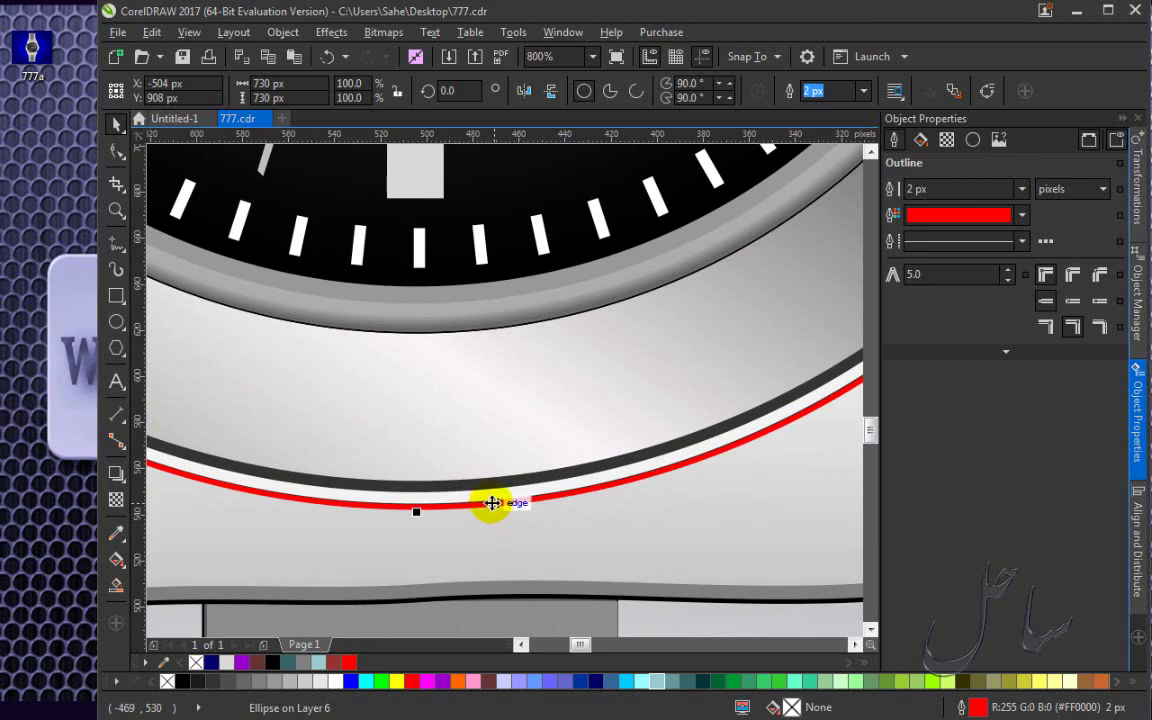
{"action": "scroll", "coordinate": [320, 248], "scroll_direction": "up", "scroll_amount": 1}
{"action": "scroll", "coordinate": [320, 248], "scroll_direction": "down", "scroll_amount": 5}
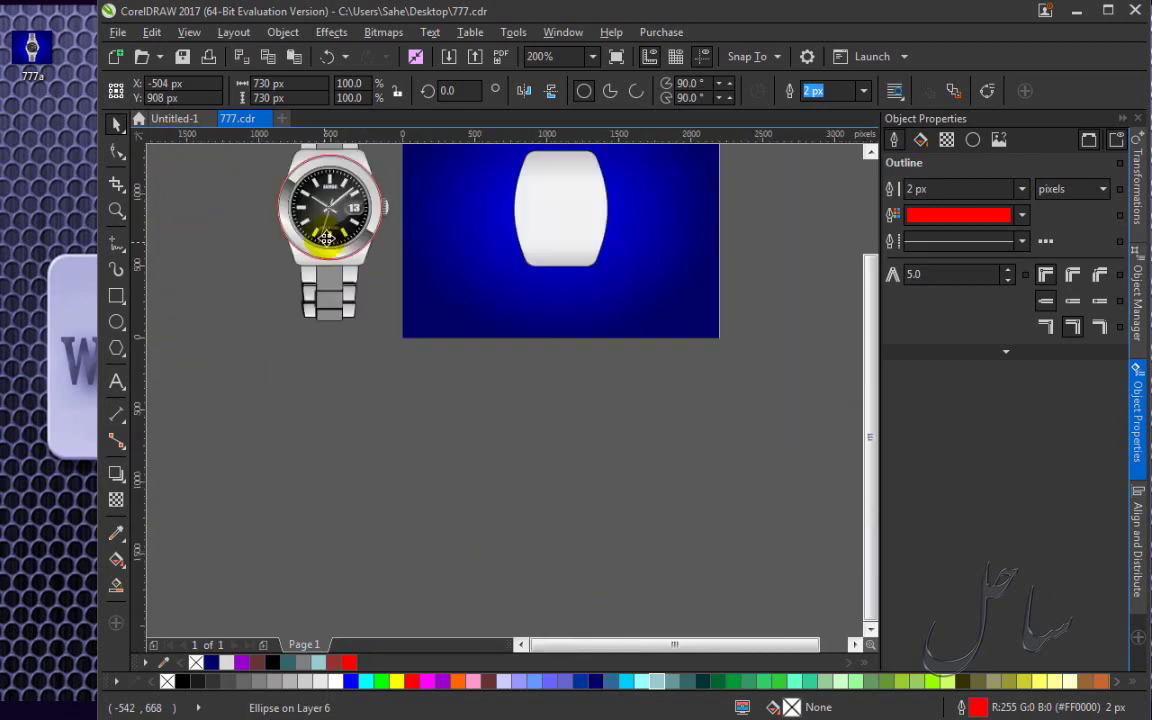
{"action": "scroll", "coordinate": [309, 167], "scroll_direction": "up", "scroll_amount": 3}
{"action": "scroll", "coordinate": [359, 247], "scroll_direction": "down", "scroll_amount": 3}
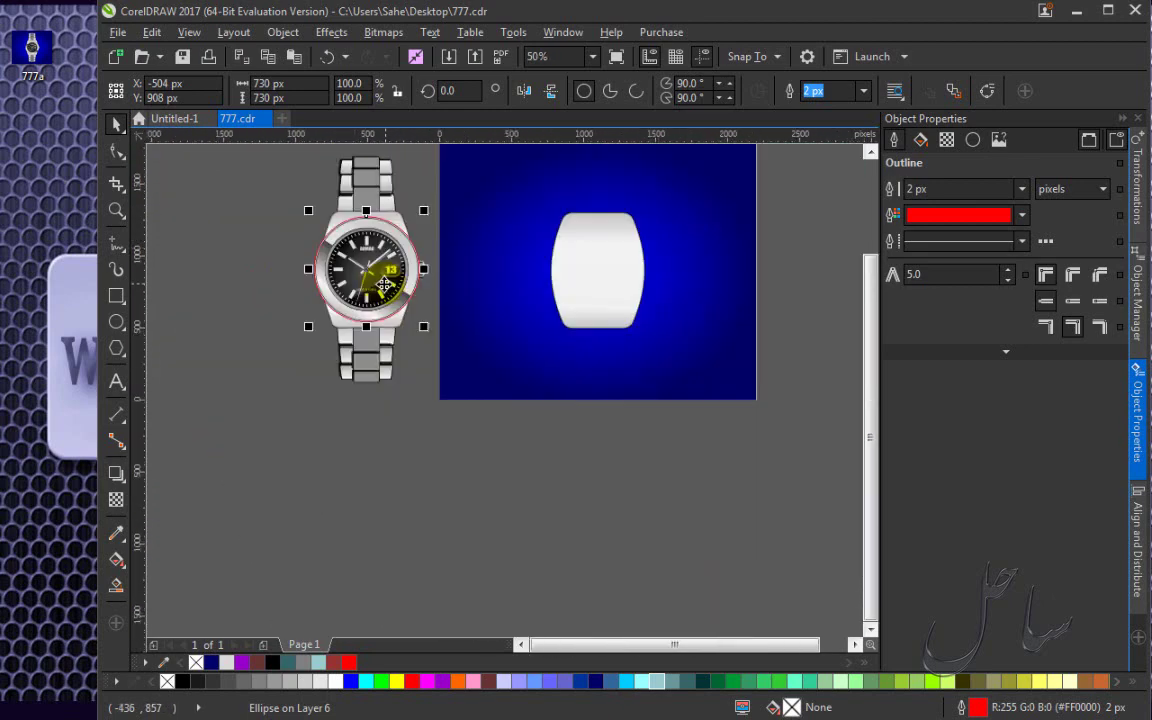
Move the circle to the right of the watch and fill it with #333333 sampled from the bezel's thin dark outer ring.
{"action": "left_click_drag", "start_coordinate": [369, 259], "coordinate": [486, 228]}
{"action": "scroll", "coordinate": [368, 185], "scroll_direction": "up", "scroll_amount": 2}
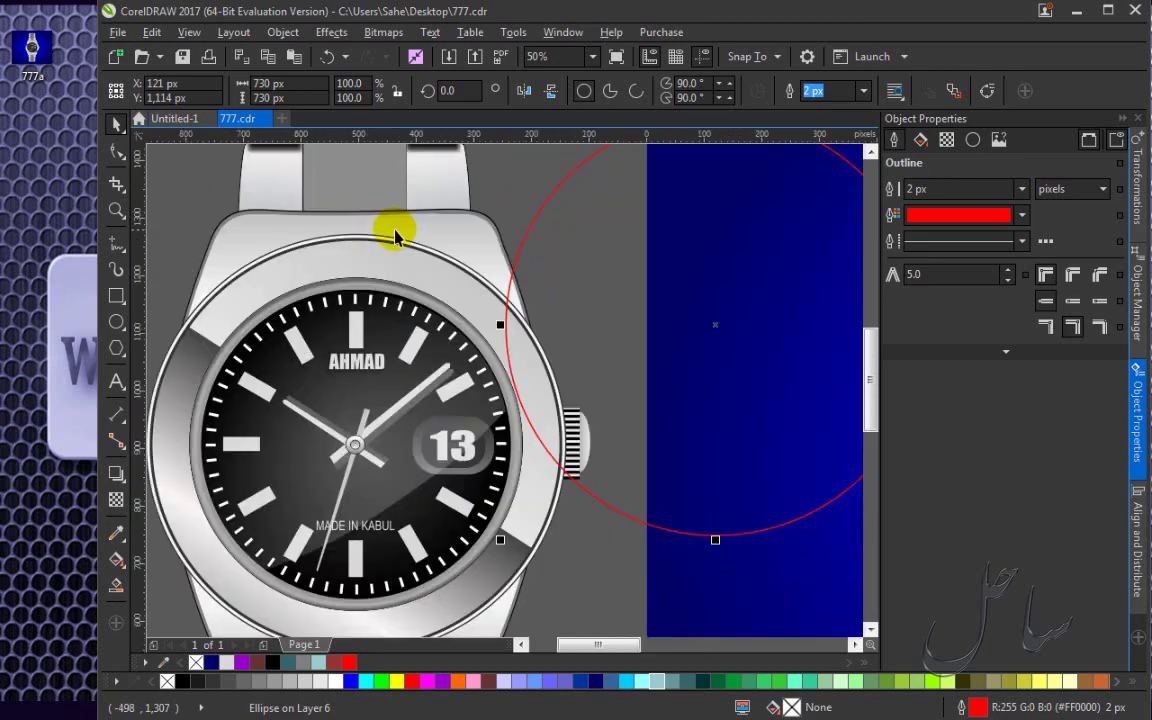
{"action": "scroll", "coordinate": [437, 265], "scroll_direction": "up", "scroll_amount": 3}
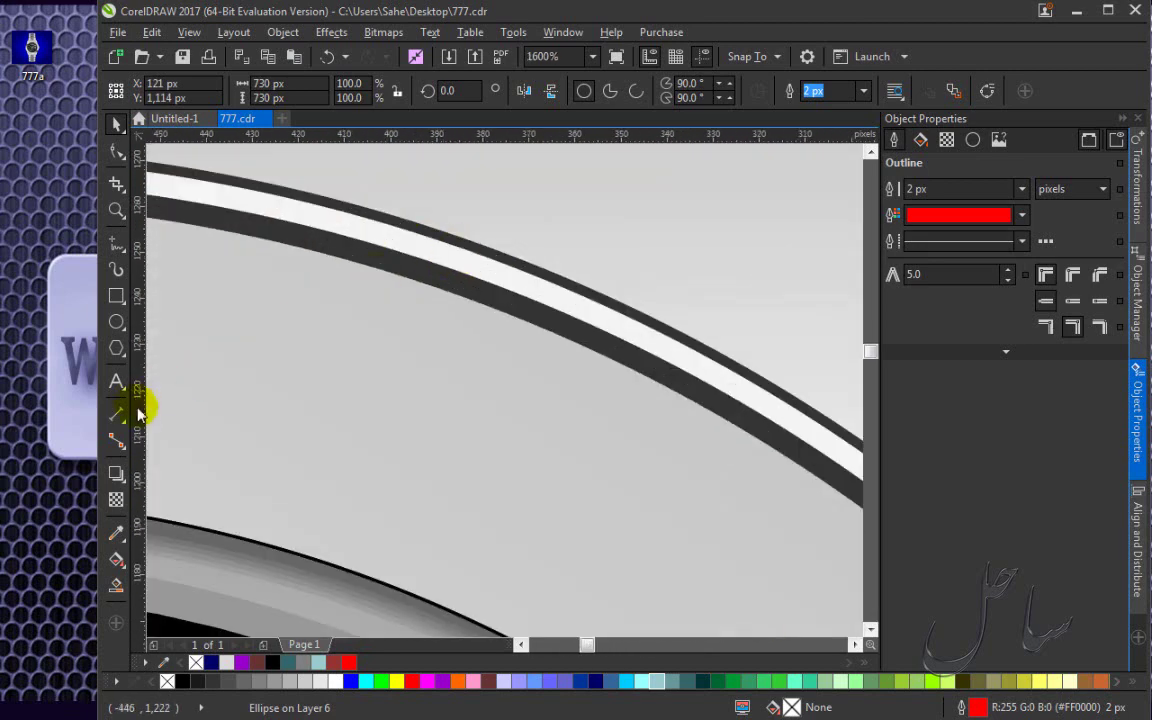
{"action": "left_click", "coordinate": [116, 536]}
{"action": "left_click", "coordinate": [546, 267]}
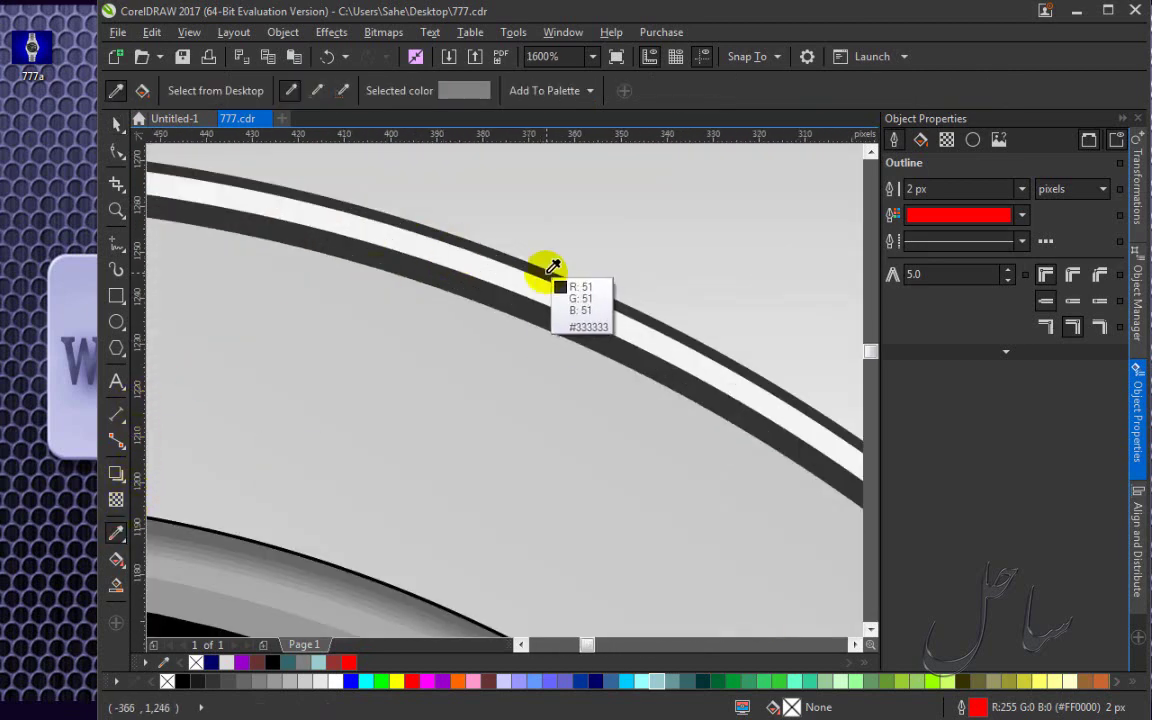
{"action": "scroll", "coordinate": [490, 212], "scroll_direction": "down", "scroll_amount": 4}
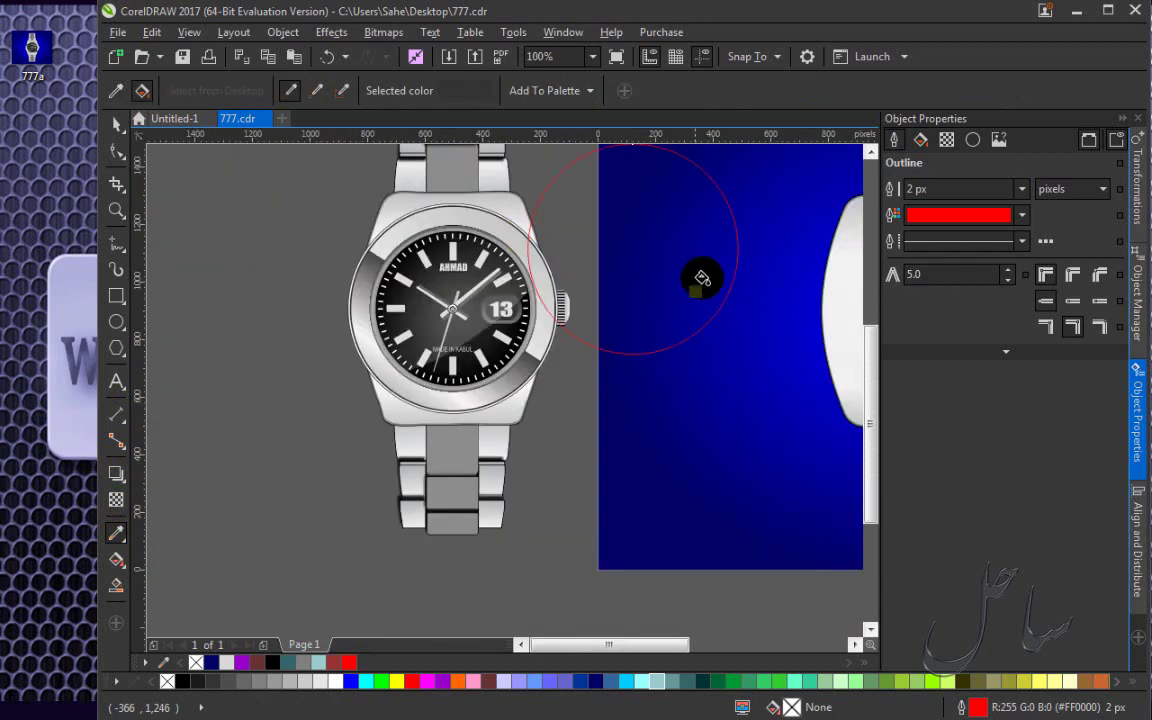
{"action": "left_click", "coordinate": [663, 244]}
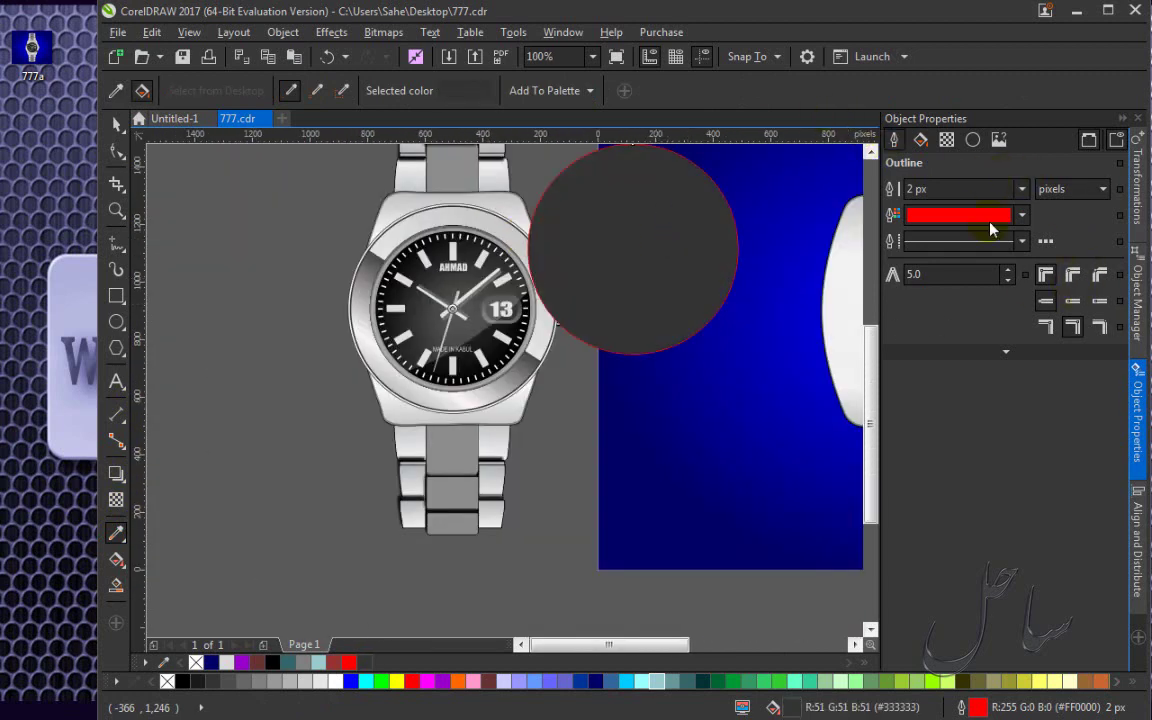
Set the dark circle's outline width to None and deselect the circle.
{"action": "left_click", "coordinate": [1021, 188]}
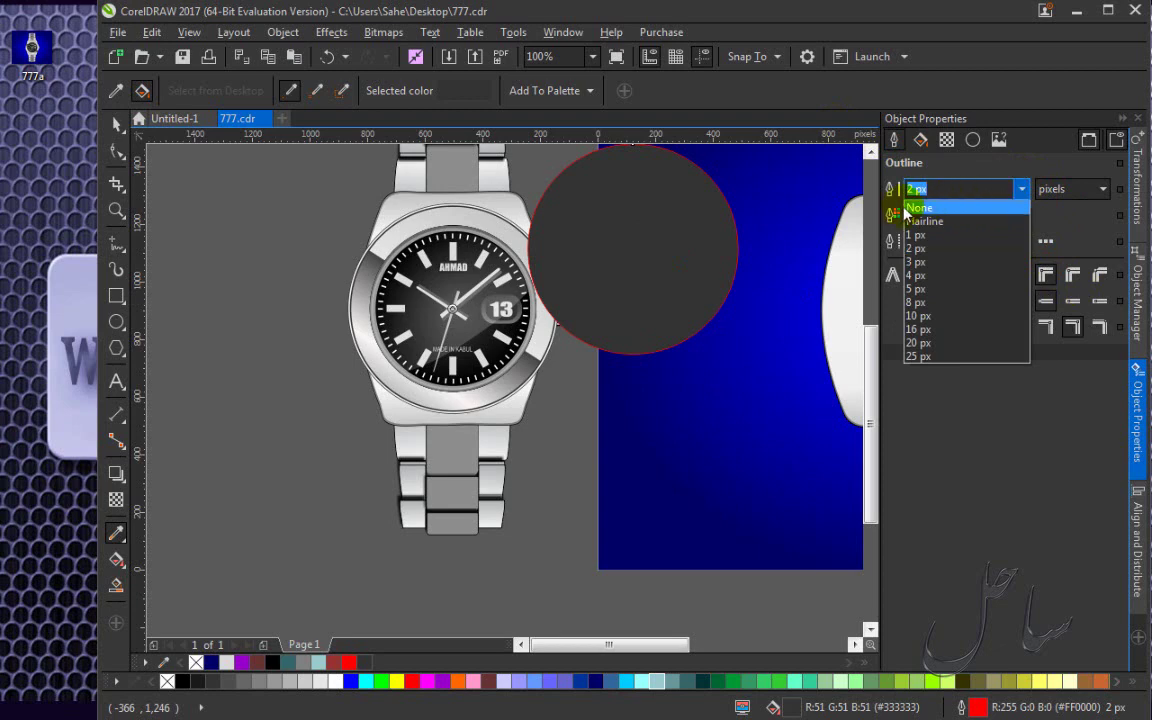
{"action": "left_click", "coordinate": [615, 245]}
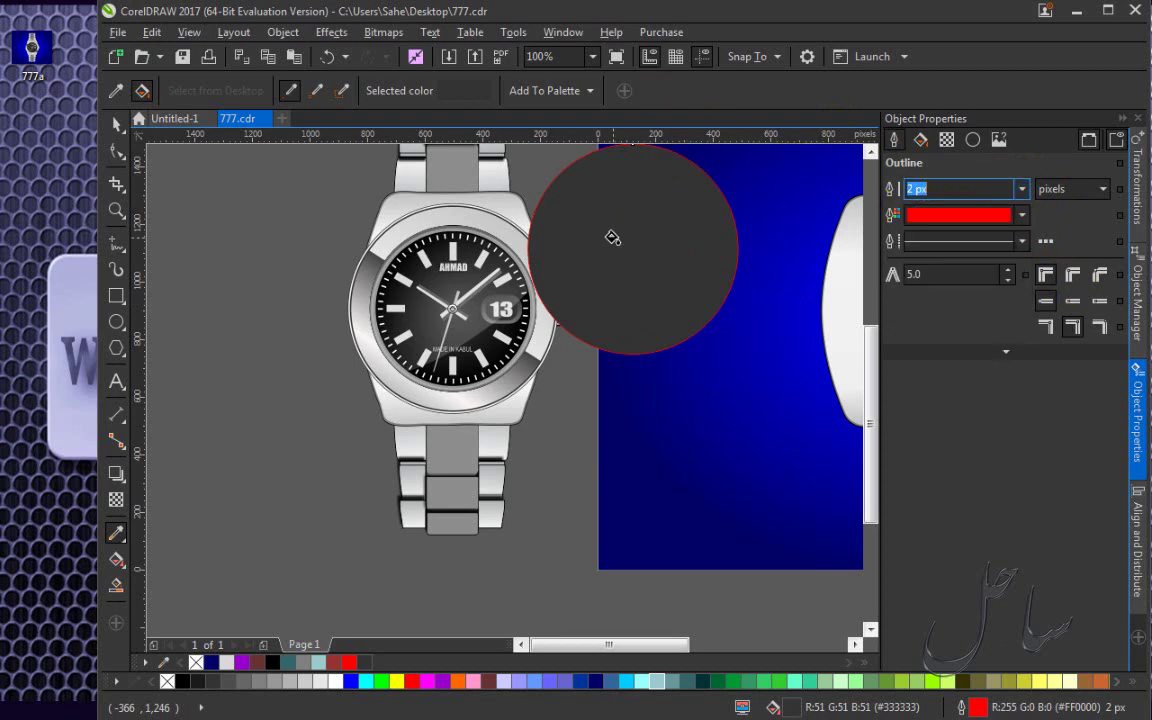
{"action": "left_click", "coordinate": [117, 120]}
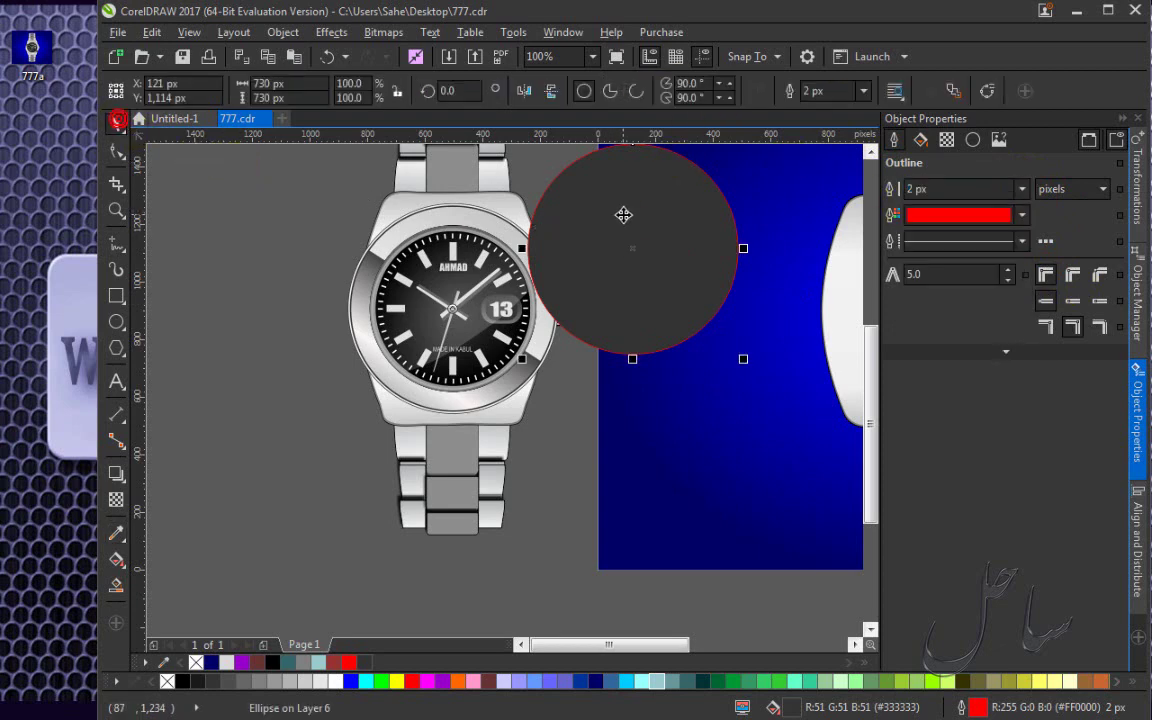
{"action": "left_click", "coordinate": [864, 92]}
{"action": "left_click", "coordinate": [864, 92]}
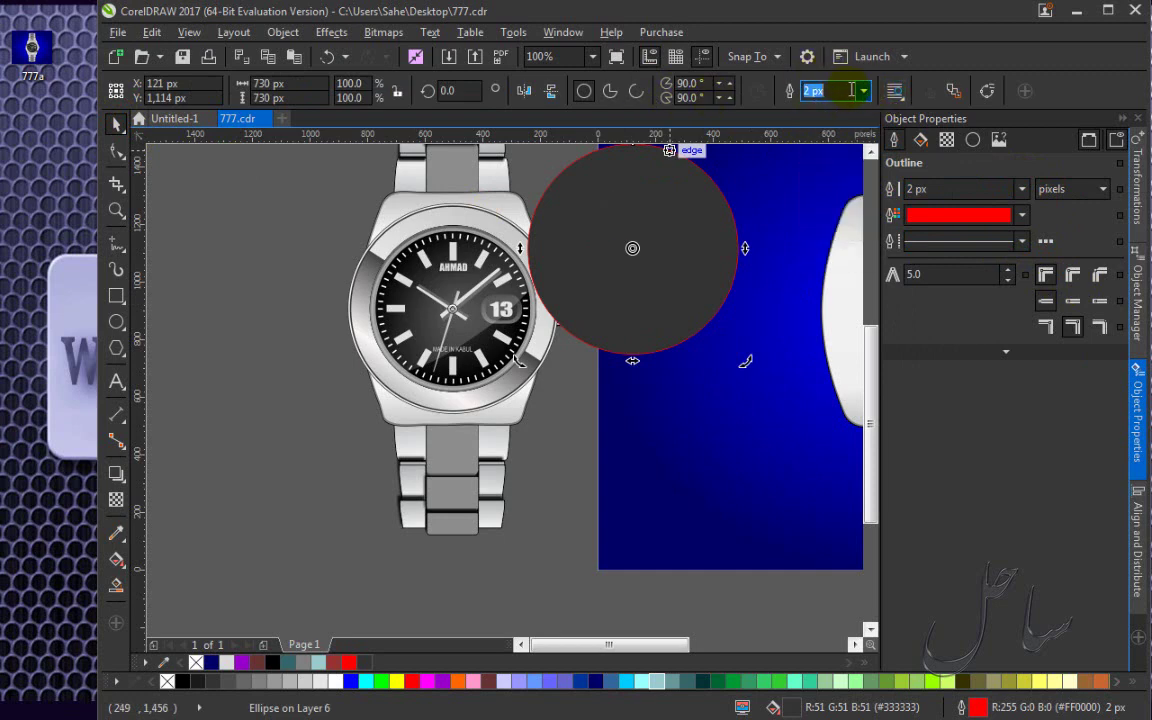
{"action": "left_click", "coordinate": [1021, 188]}
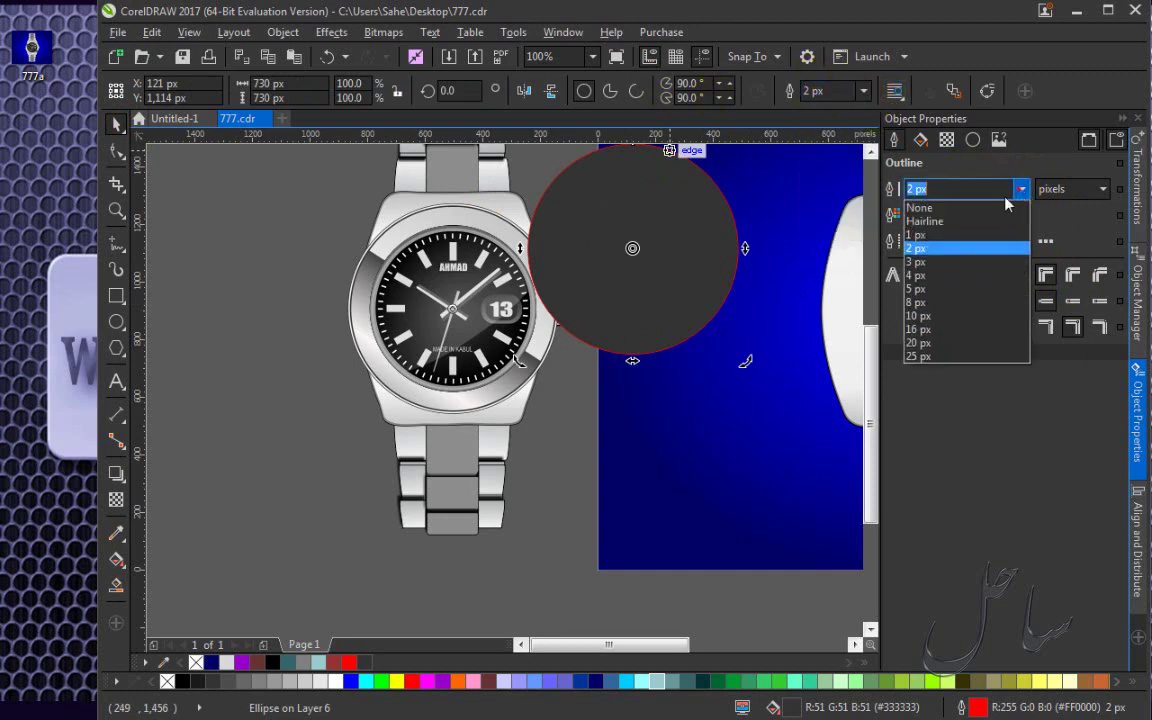
{"action": "left_click", "coordinate": [929, 212]}
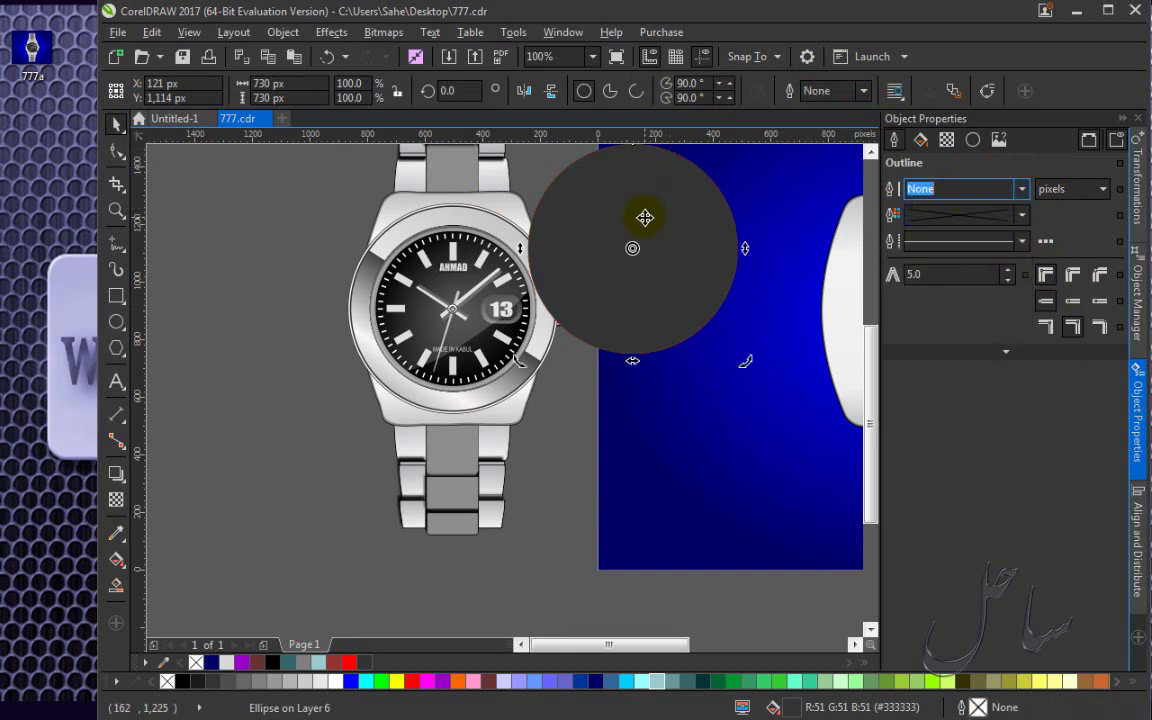
{"action": "left_click", "coordinate": [275, 250]}
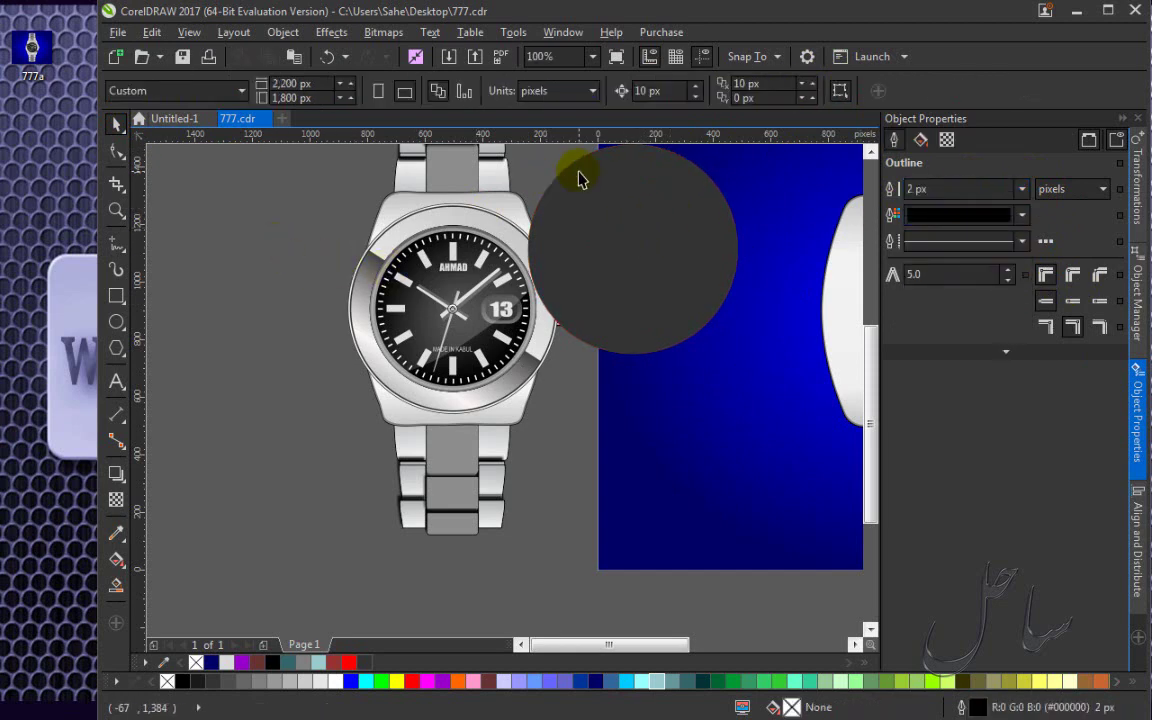
Move the dark circle onto the watch so it covers the bezel, centred at about X -531 px, Y 900 px.
{"action": "scroll", "coordinate": [481, 257], "scroll_direction": "up", "scroll_amount": 2}
{"action": "scroll", "coordinate": [460, 260], "scroll_direction": "up", "scroll_amount": 1}
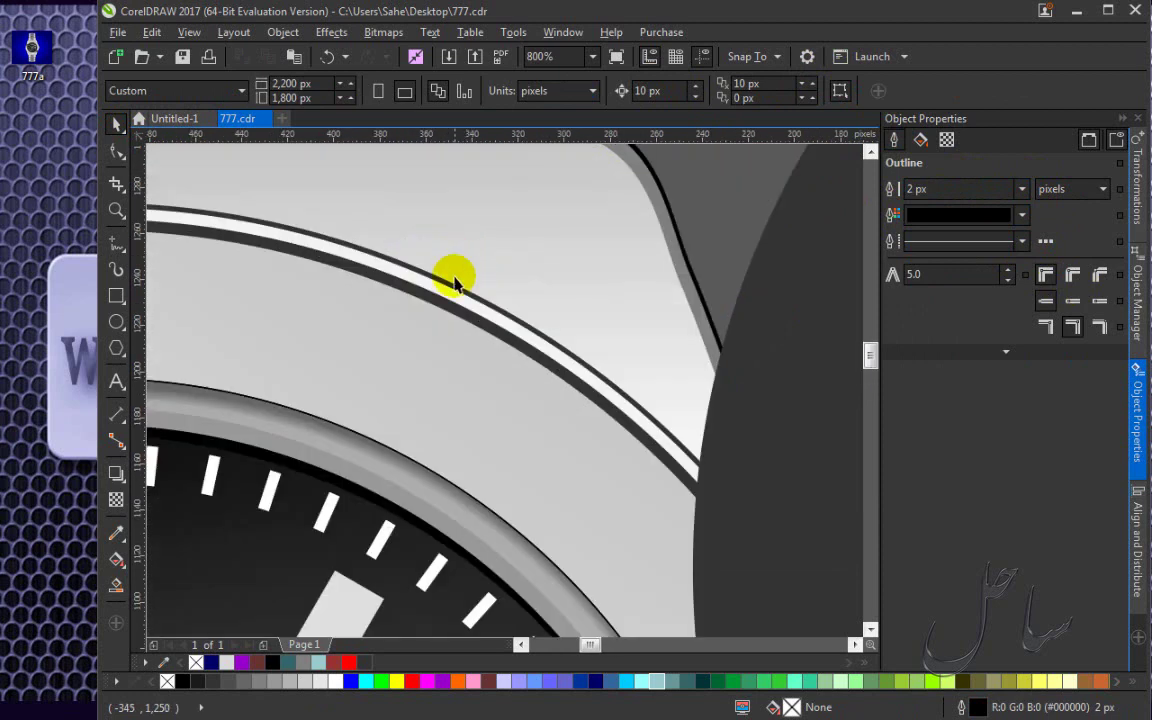
{"action": "scroll", "coordinate": [453, 305], "scroll_direction": "up", "scroll_amount": 2}
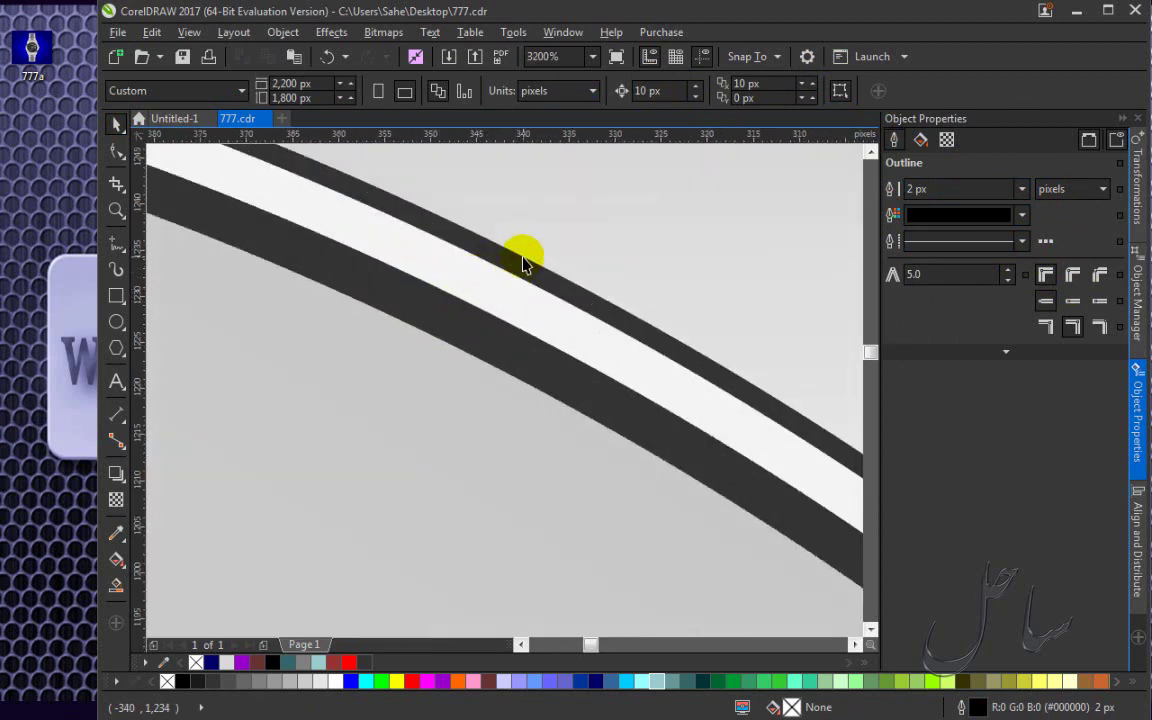
{"action": "scroll", "coordinate": [505, 272], "scroll_direction": "down", "scroll_amount": 2}
{"action": "scroll", "coordinate": [505, 272], "scroll_direction": "down", "scroll_amount": 2}
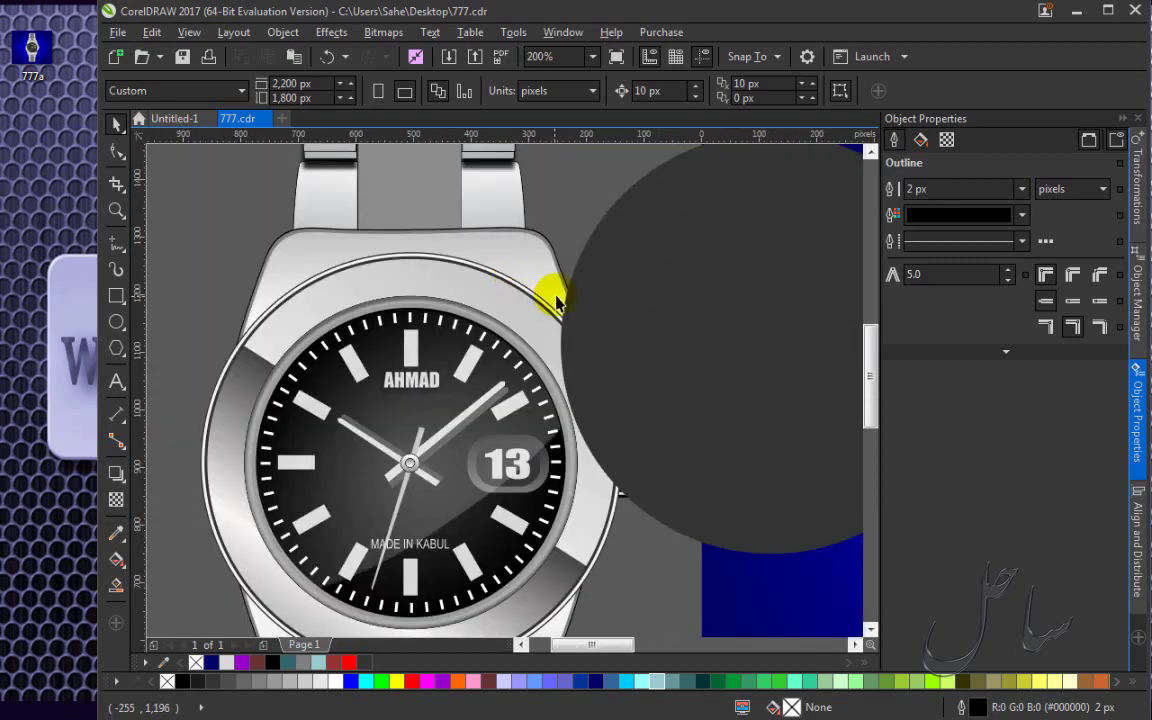
{"action": "left_click_drag", "start_coordinate": [740, 248], "coordinate": [390, 386]}
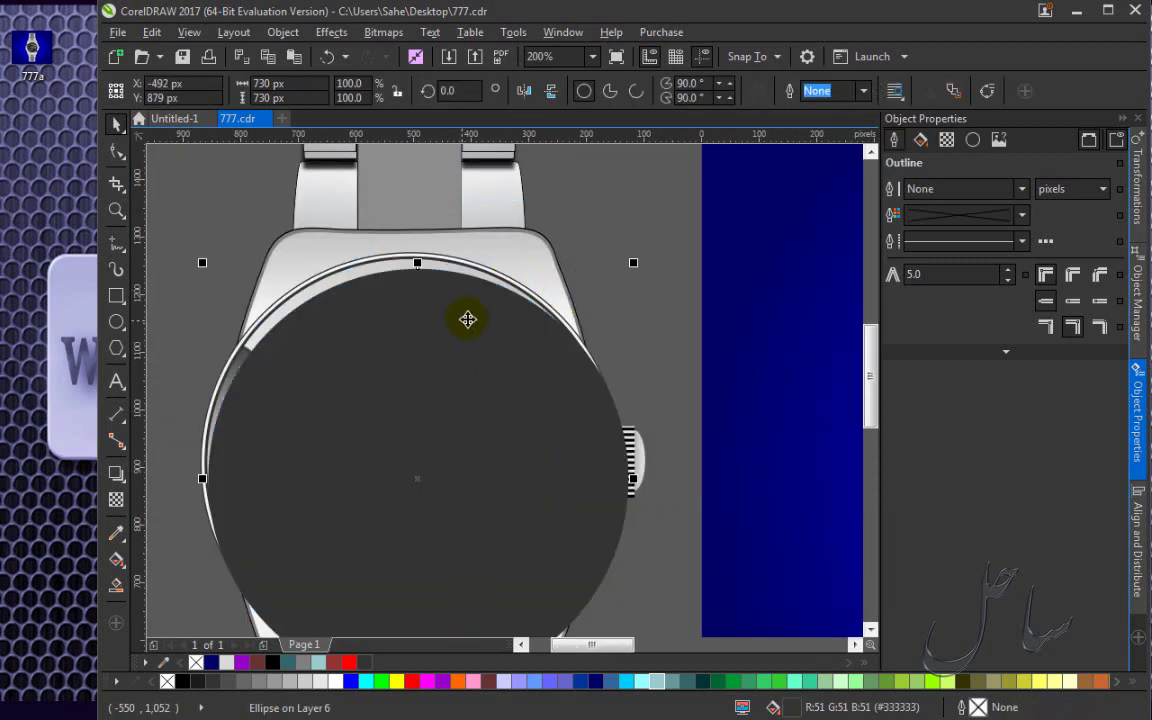
{"action": "scroll", "coordinate": [481, 325], "scroll_direction": "up", "scroll_amount": 1}
{"action": "left_click_drag", "start_coordinate": [530, 301], "coordinate": [490, 276]}
Make a concentric duplicate of the dark circle scaled down to 724 px and fill it with light blue-green (#99CCCC).
{"action": "scroll", "coordinate": [528, 279], "scroll_direction": "up", "scroll_amount": 1}
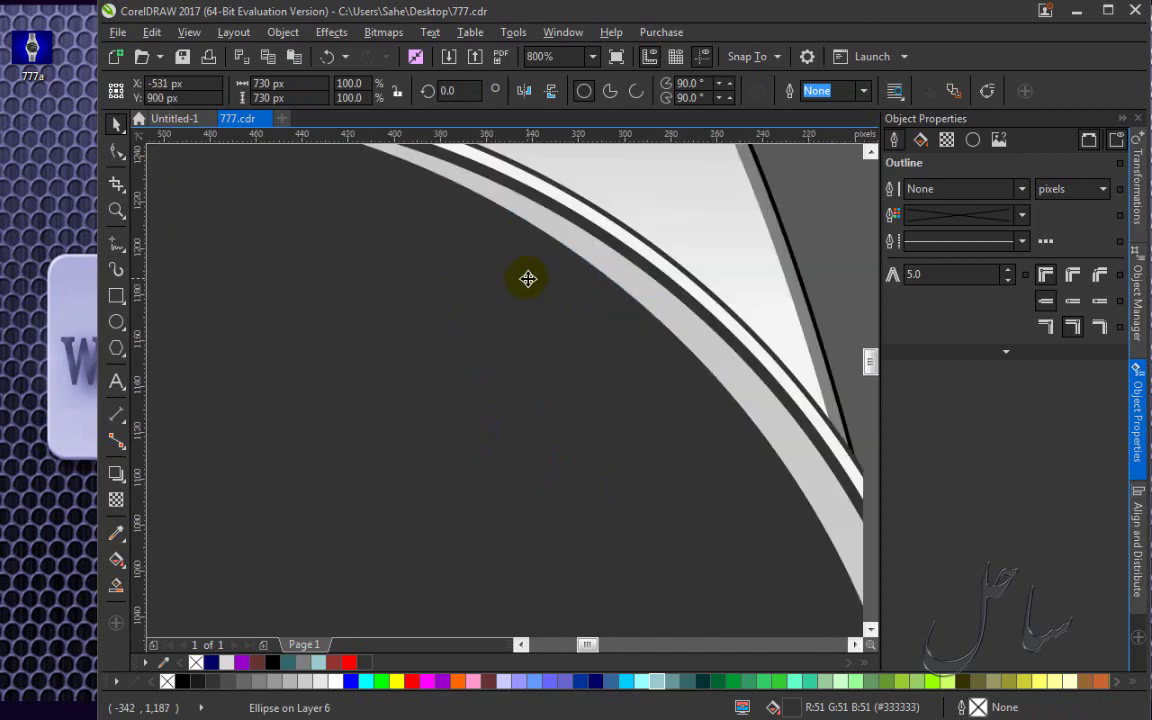
{"action": "scroll", "coordinate": [533, 277], "scroll_direction": "down", "scroll_amount": 1}
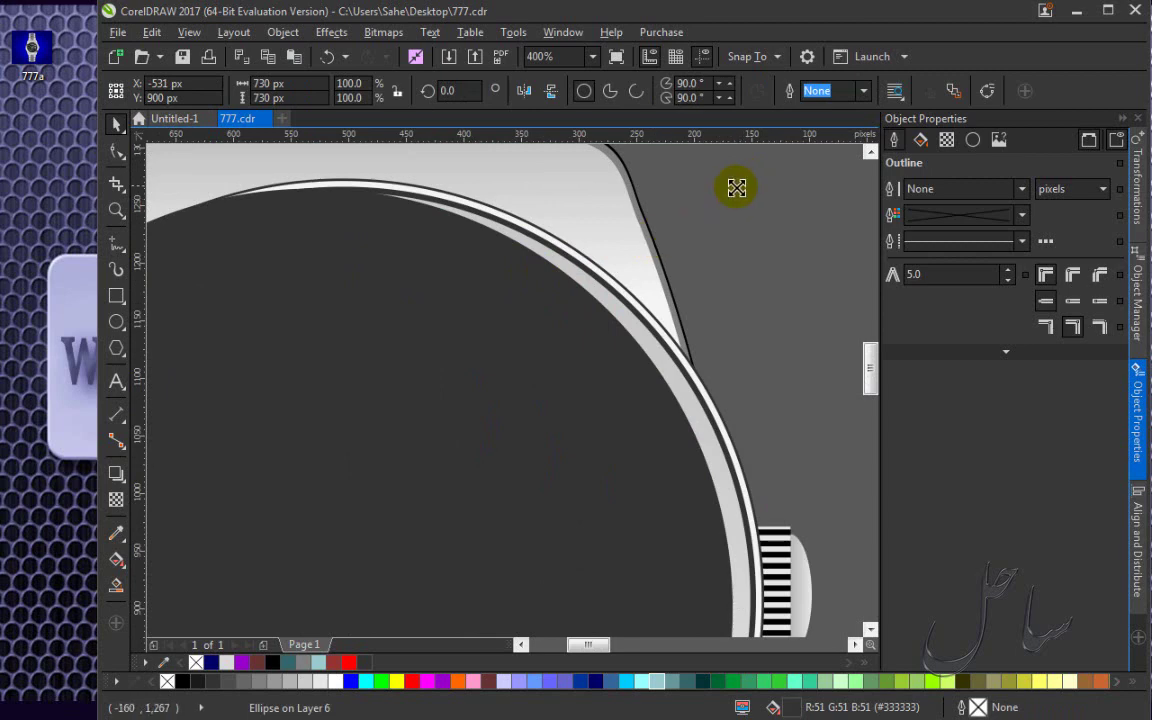
{"action": "left_click_drag", "start_coordinate": [737, 188], "coordinate": [737, 186]}
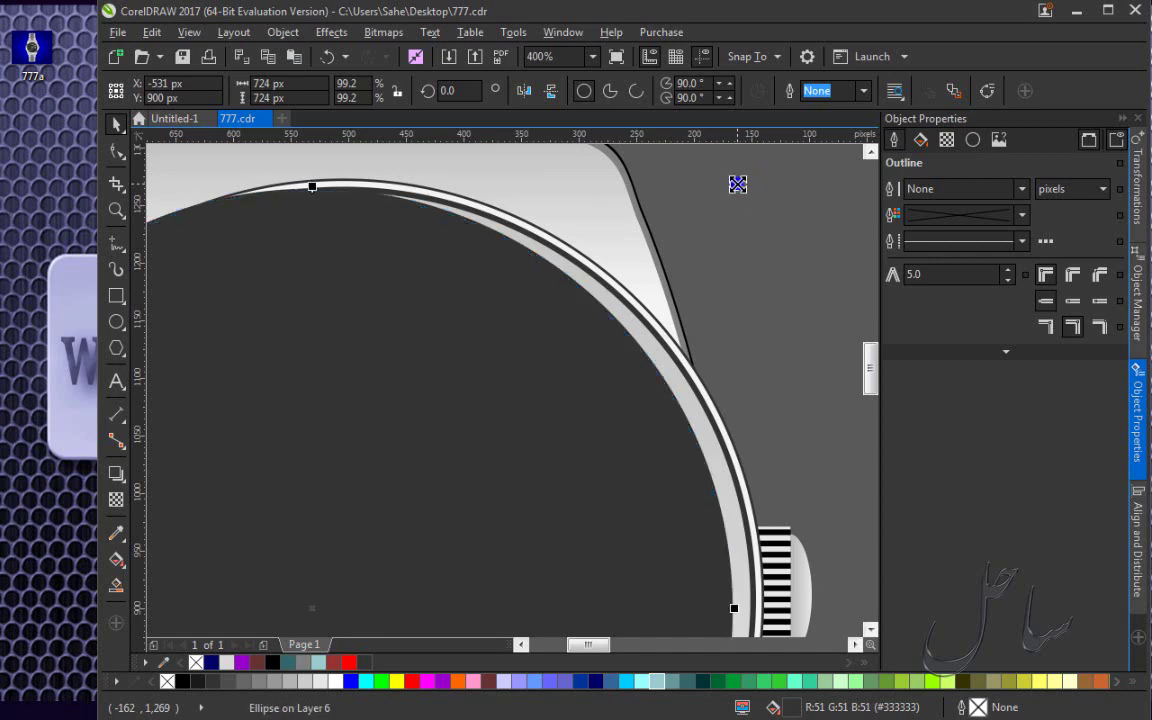
{"action": "left_click", "coordinate": [658, 681]}
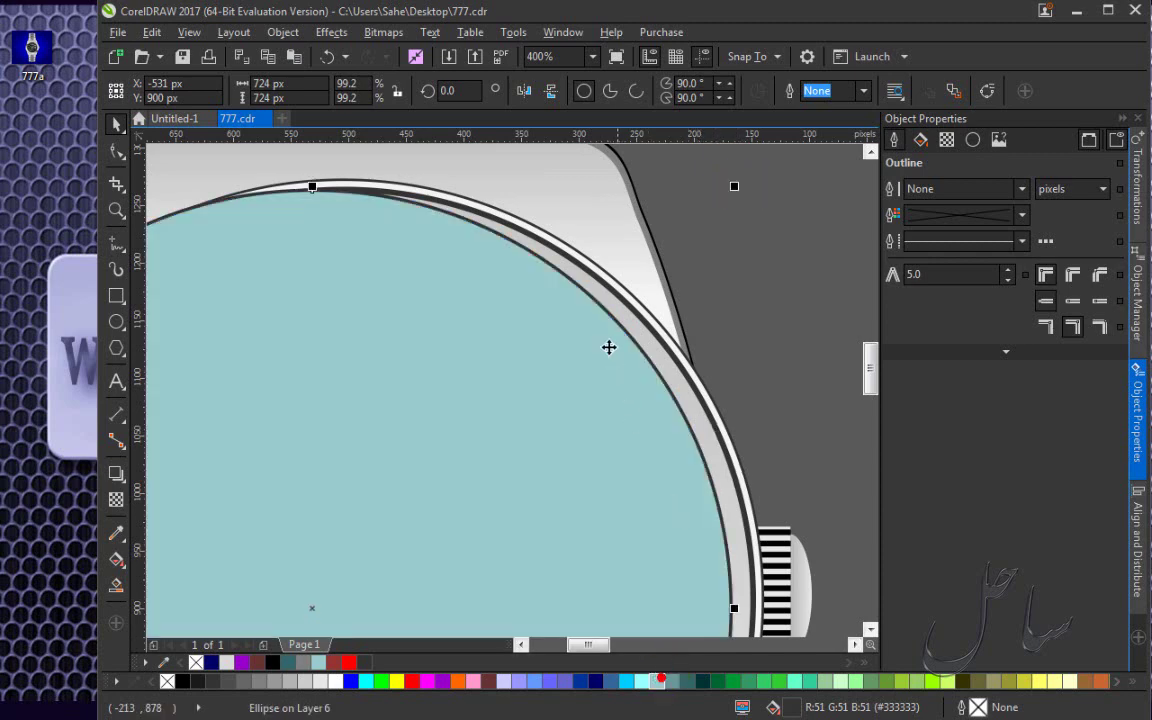
Compare the dark rim with the bezel's thin outer ring and resize the blue-green circle about its centre to 725 px.
{"action": "scroll", "coordinate": [588, 286], "scroll_direction": "up", "scroll_amount": 1}
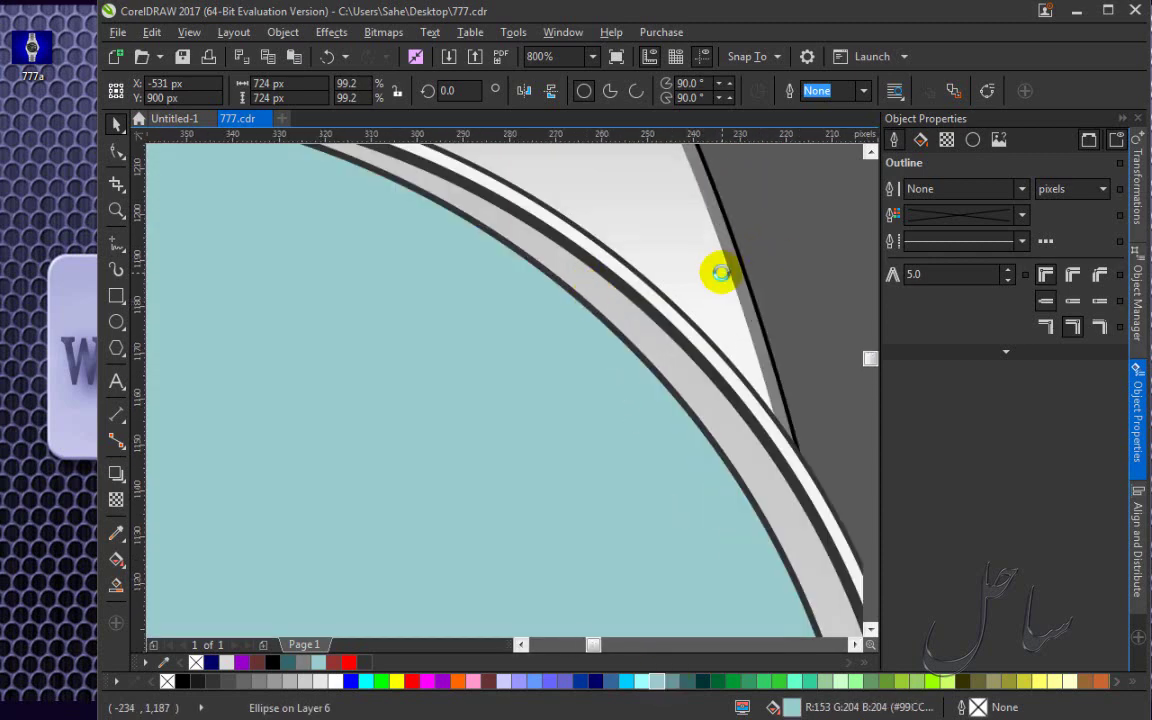
{"action": "scroll", "coordinate": [722, 270], "scroll_direction": "up", "scroll_amount": 1}
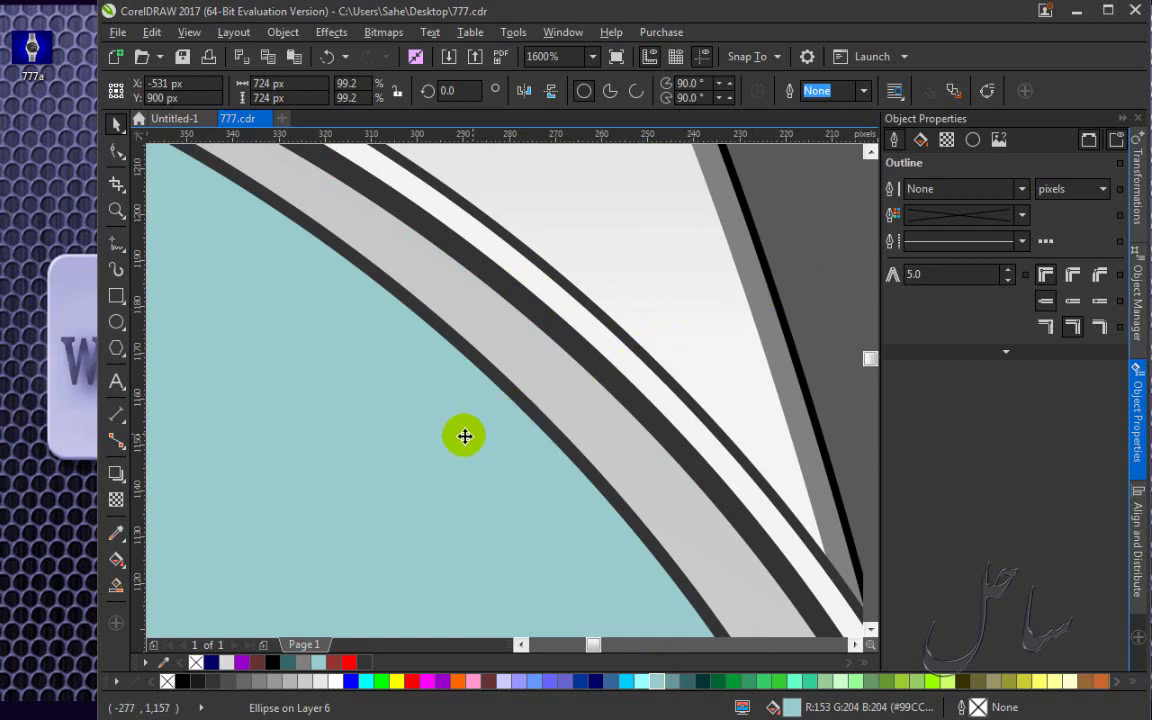
{"action": "scroll", "coordinate": [468, 369], "scroll_direction": "down", "scroll_amount": 1}
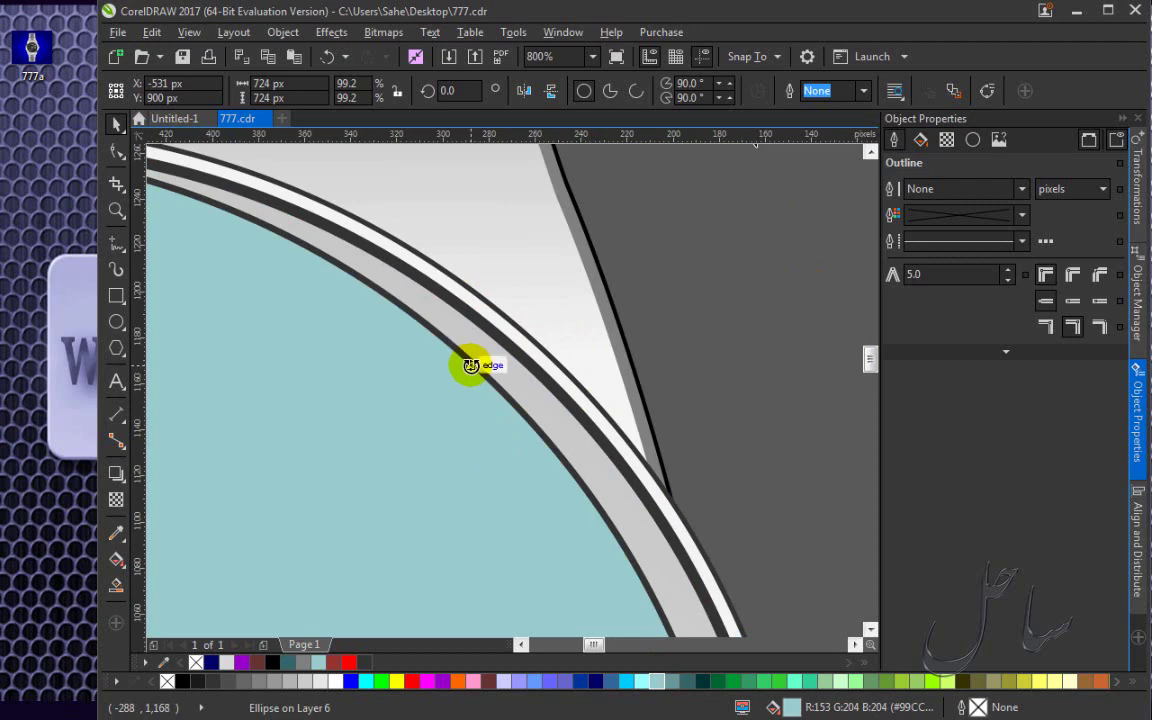
{"action": "scroll", "coordinate": [467, 383], "scroll_direction": "down", "scroll_amount": 1}
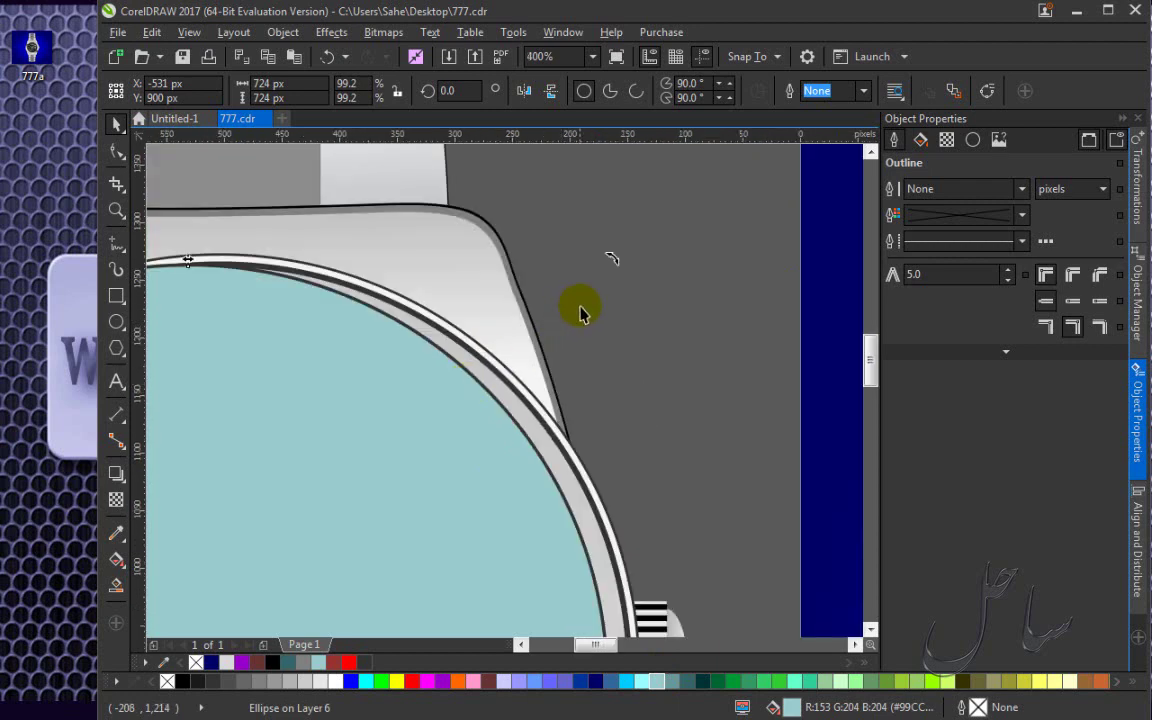
{"action": "scroll", "coordinate": [602, 303], "scroll_direction": "up", "scroll_amount": 1}
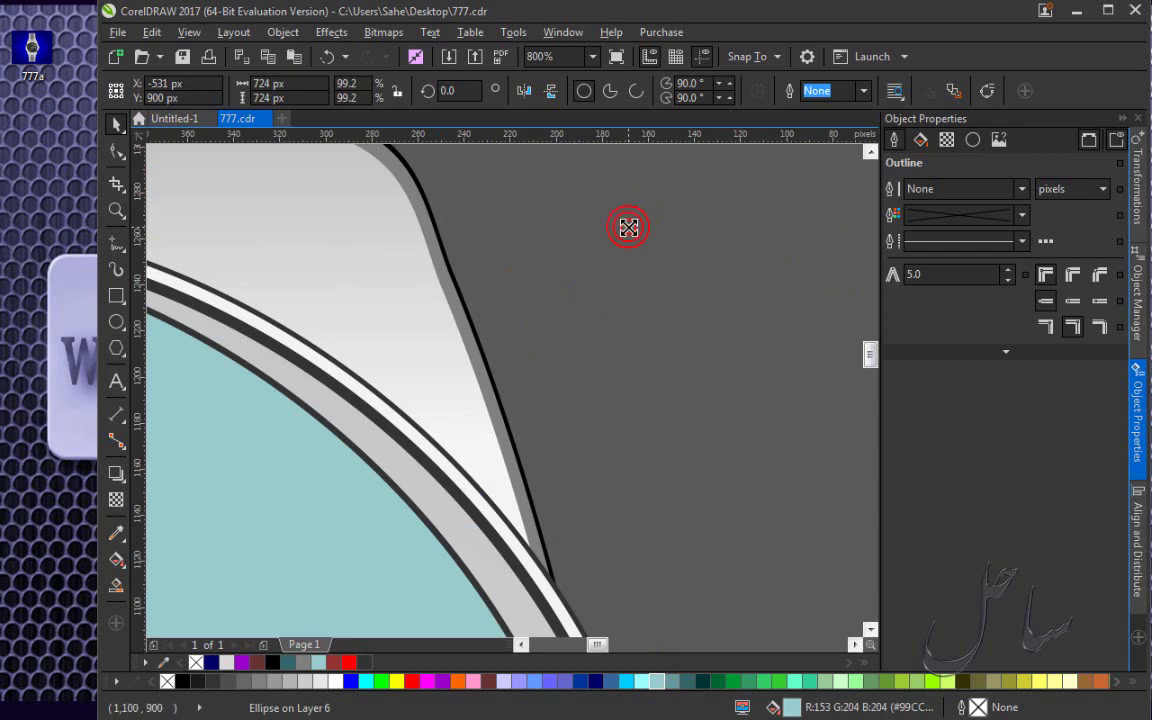
{"action": "left_click_drag", "start_coordinate": [628, 228], "coordinate": [630, 226]}
Fill the blue-green circle with the off-white #F3F3F3 sampled from the bezel's white ring.
{"action": "scroll", "coordinate": [383, 418], "scroll_direction": "up", "scroll_amount": 1}
{"action": "scroll", "coordinate": [383, 418], "scroll_direction": "up", "scroll_amount": 2}
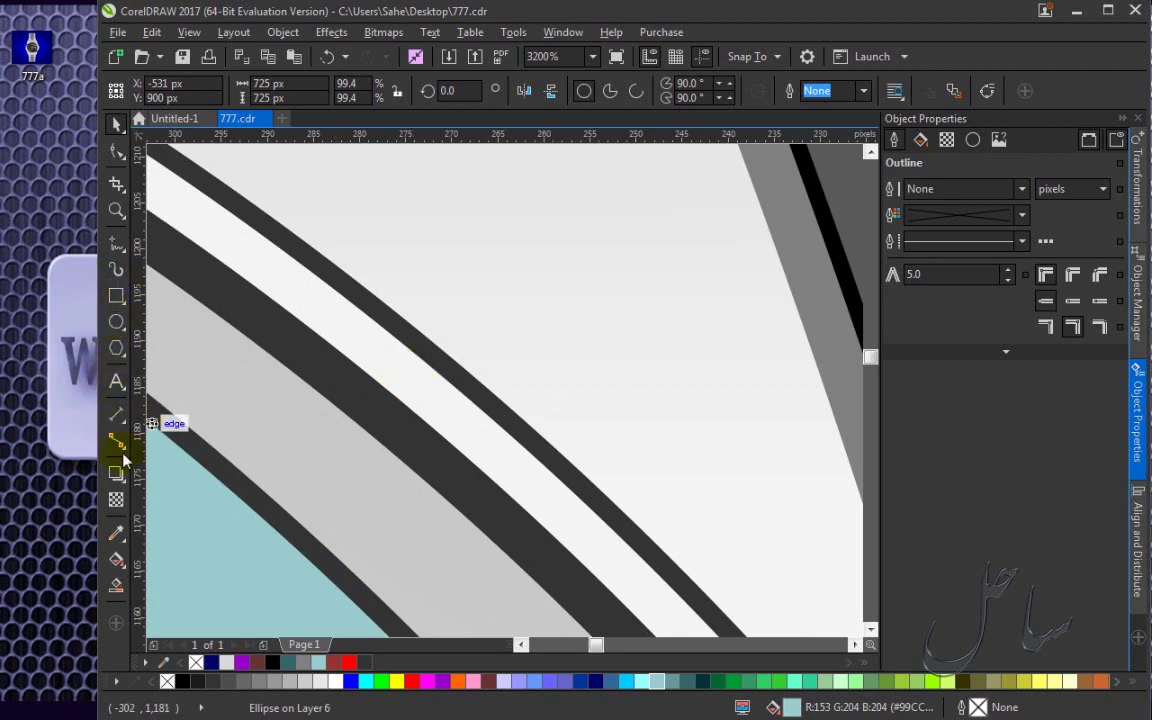
{"action": "left_click", "coordinate": [114, 534]}
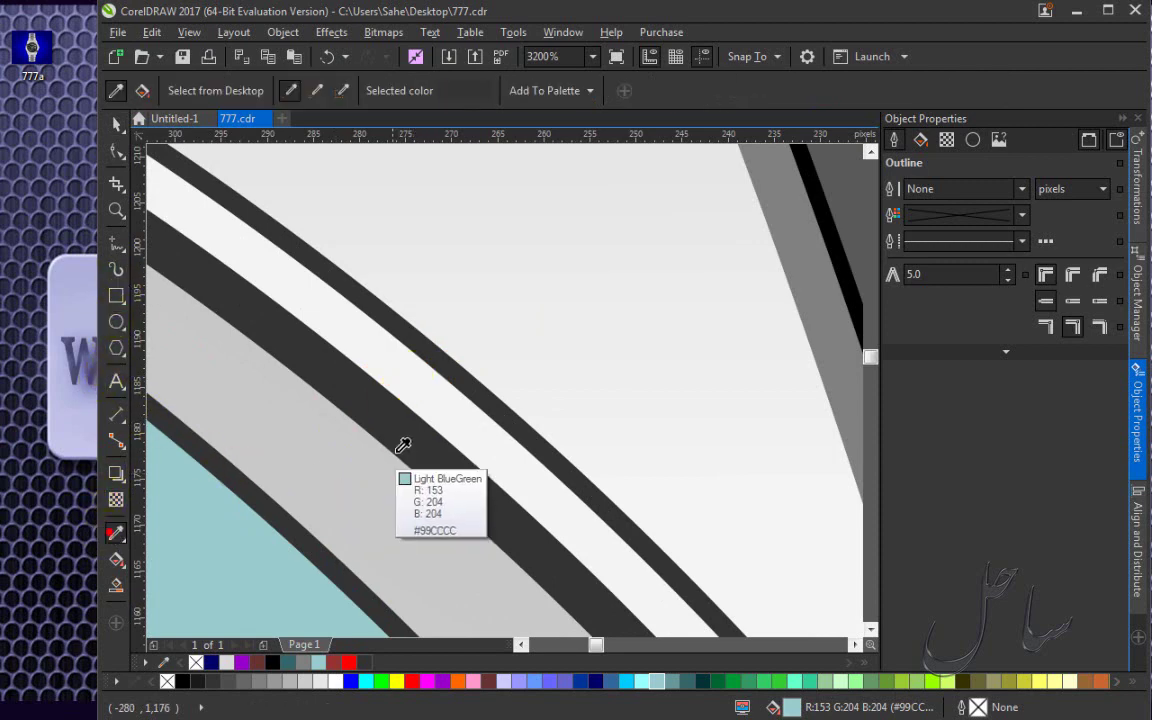
{"action": "left_click", "coordinate": [428, 391]}
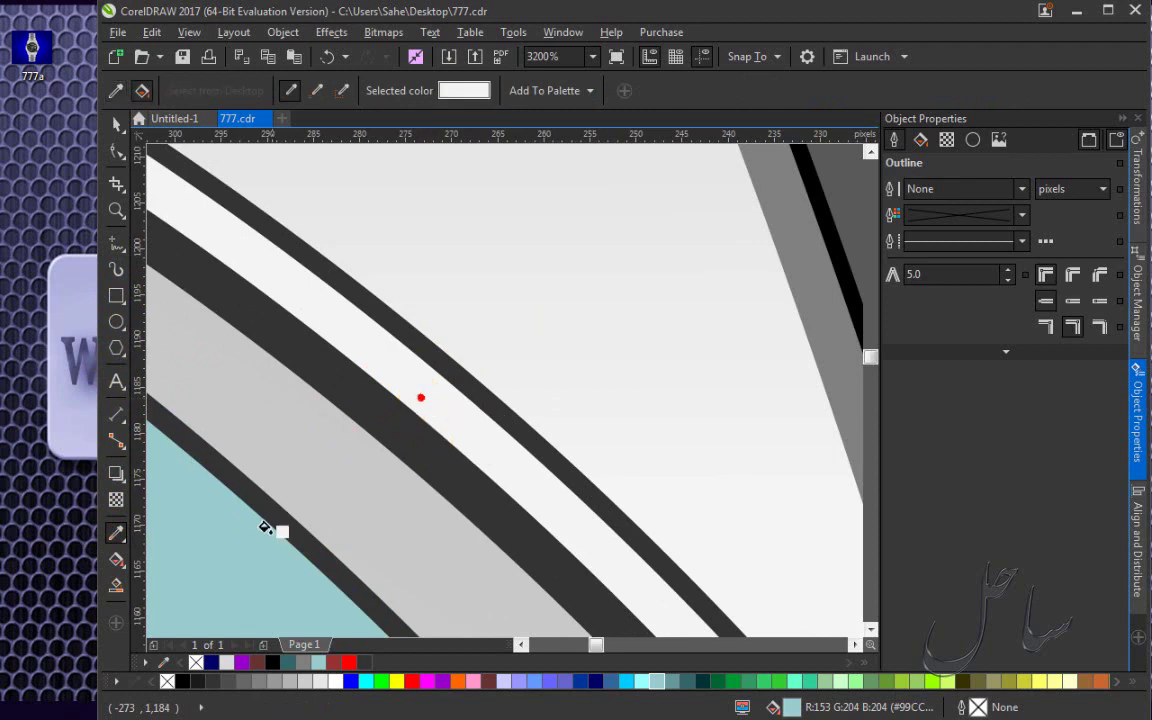
{"action": "left_click", "coordinate": [234, 542]}
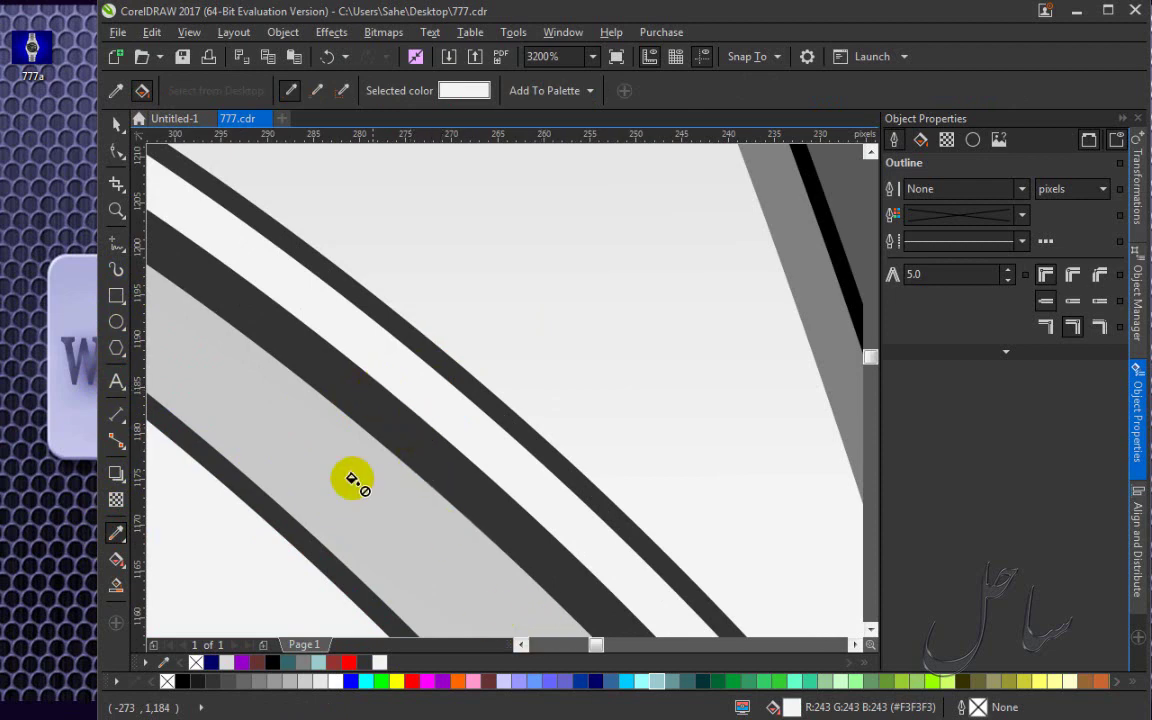
{"action": "left_click", "coordinate": [117, 124]}
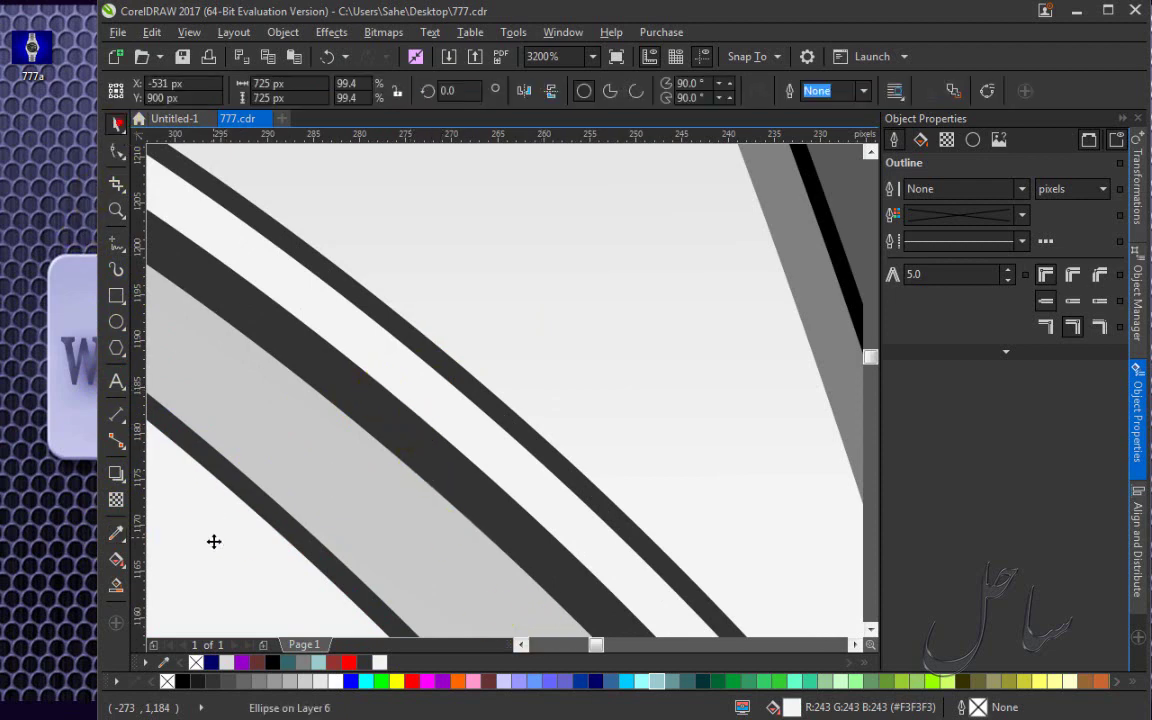
Make a smaller concentric duplicate of the off-white circle, size it to 720 px and fill it with Desert Blue (#336699).
{"action": "scroll", "coordinate": [262, 286], "scroll_direction": "down", "scroll_amount": 1}
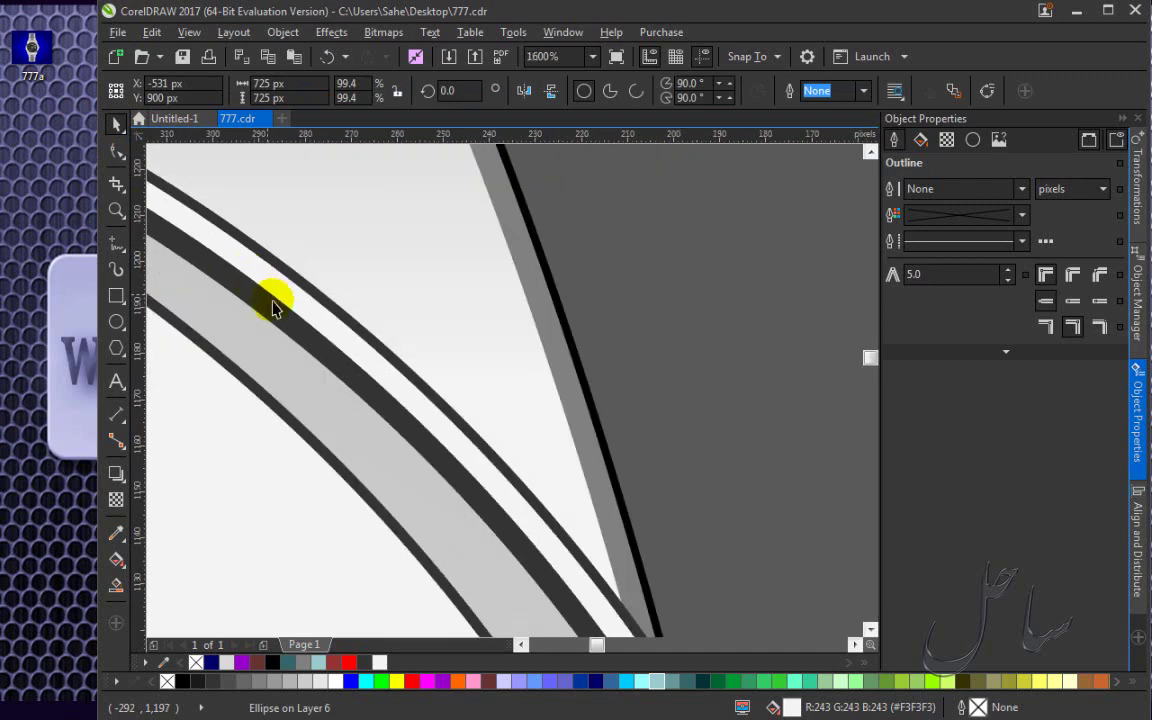
{"action": "scroll", "coordinate": [290, 335], "scroll_direction": "down", "scroll_amount": 1}
{"action": "scroll", "coordinate": [298, 352], "scroll_direction": "down", "scroll_amount": 2}
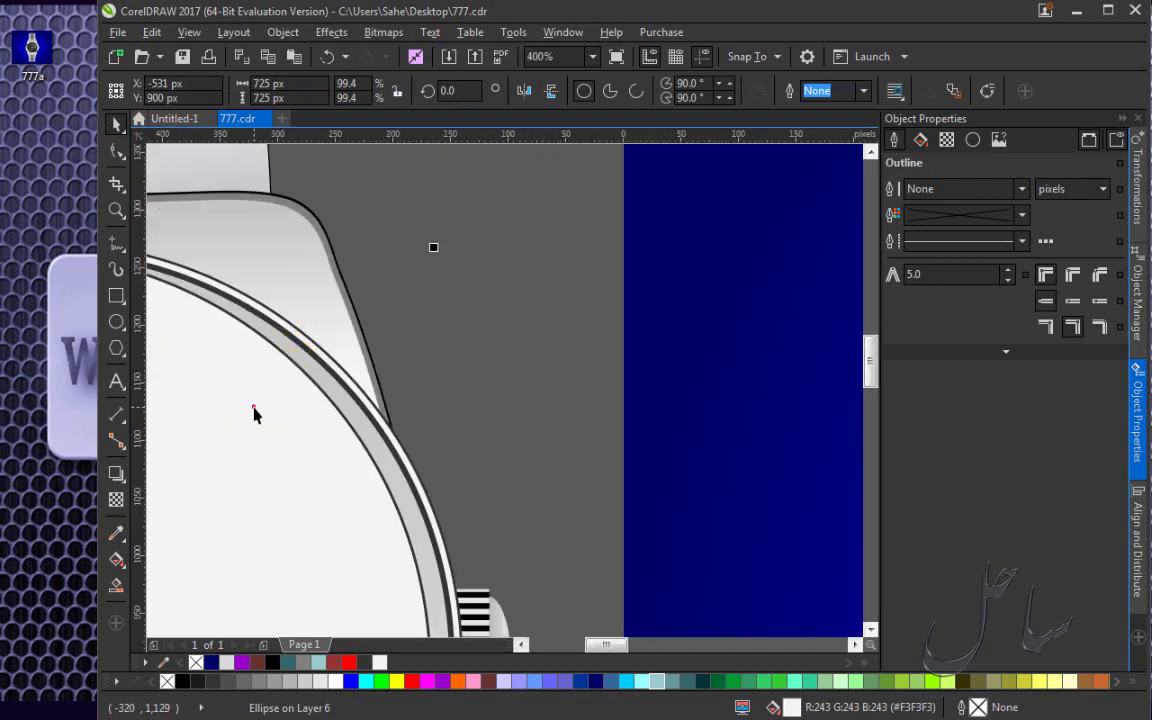
{"action": "scroll", "coordinate": [295, 345], "scroll_direction": "up", "scroll_amount": 1}
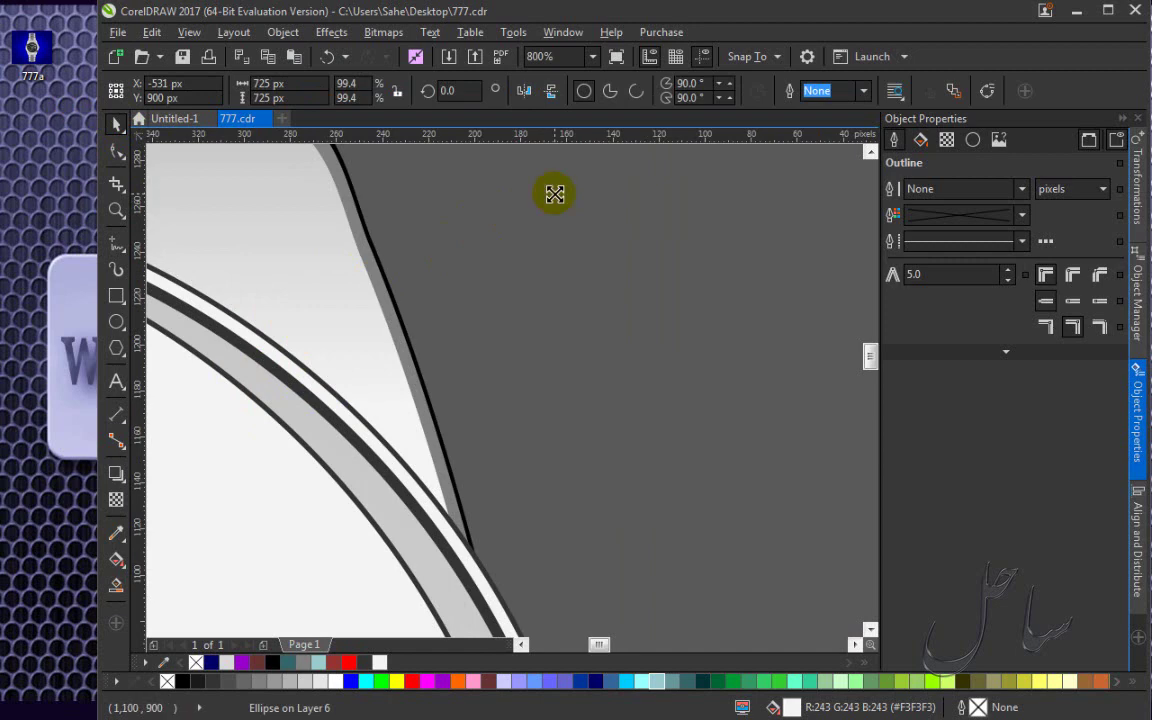
{"action": "left_click_drag", "start_coordinate": [555, 194], "coordinate": [548, 199]}
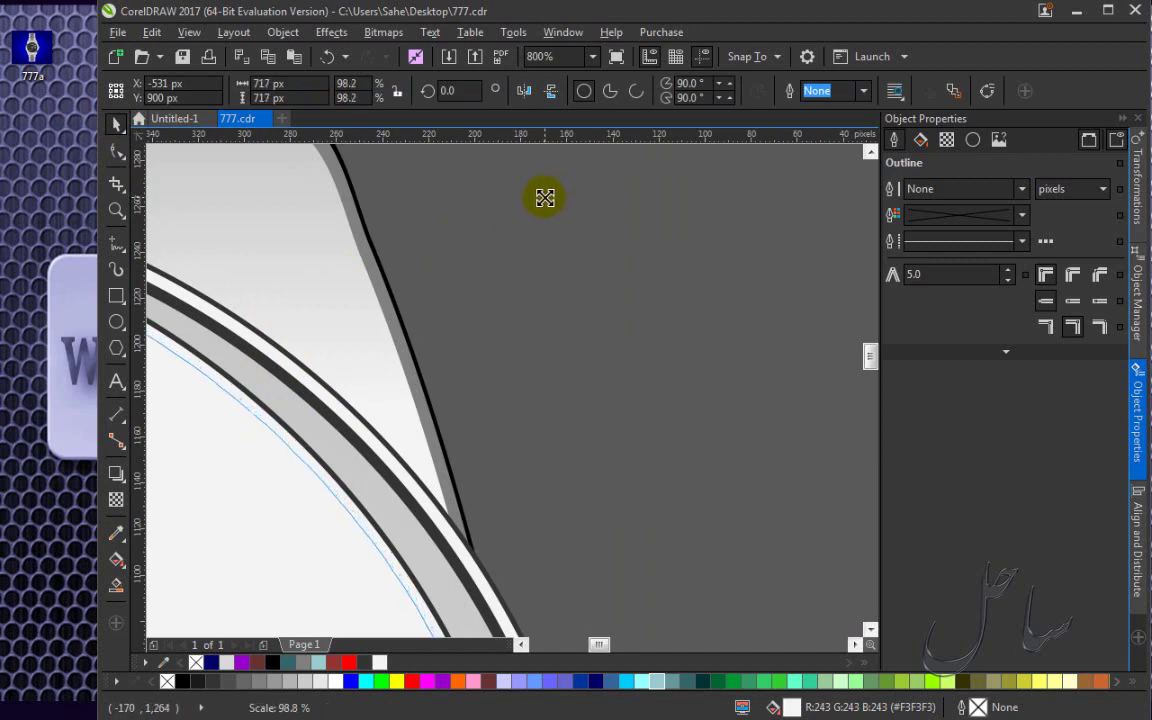
{"action": "left_click_drag", "start_coordinate": [545, 198], "coordinate": [547, 192]}
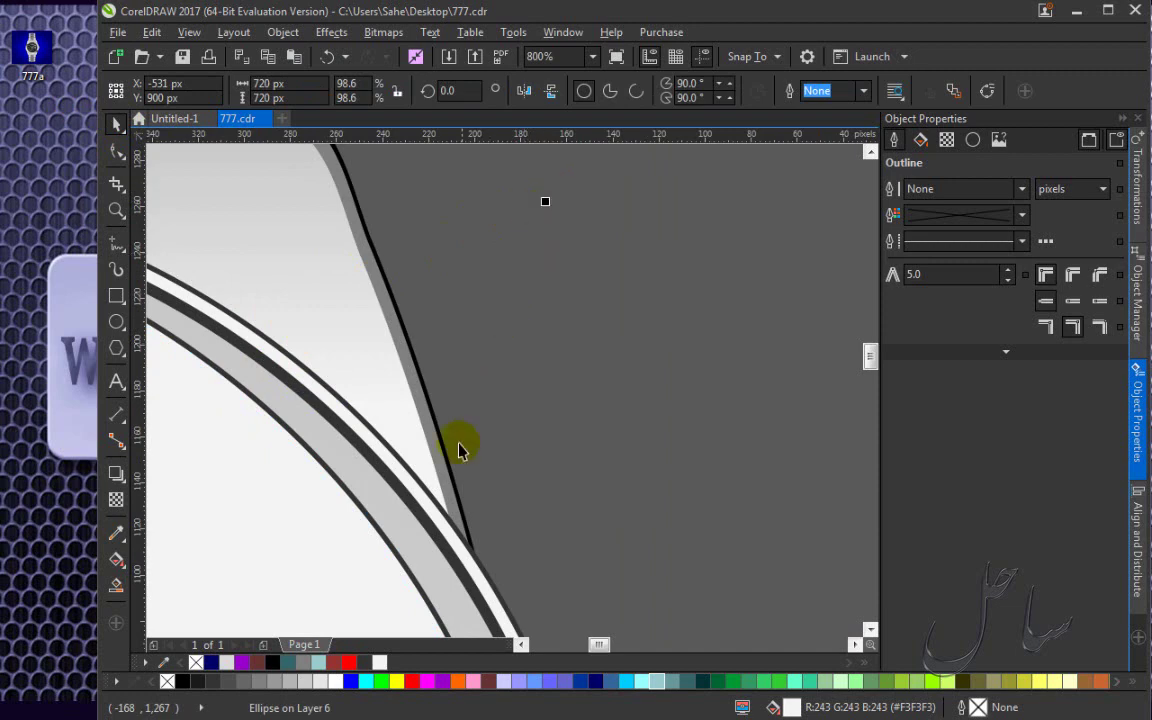
{"action": "left_click", "coordinate": [612, 681]}
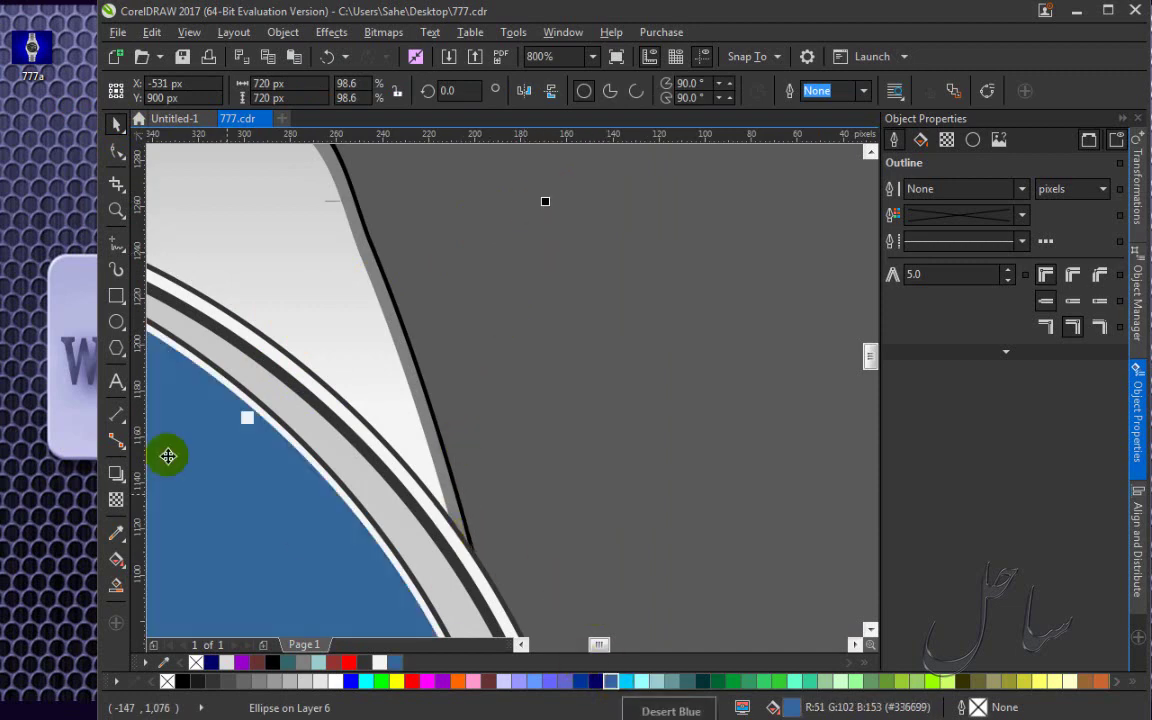
Compare the off-white rim with the bezel's white ring and shrink the blue circle about its centre to 715 px.
{"action": "scroll", "coordinate": [294, 430], "scroll_direction": "up", "scroll_amount": 3}
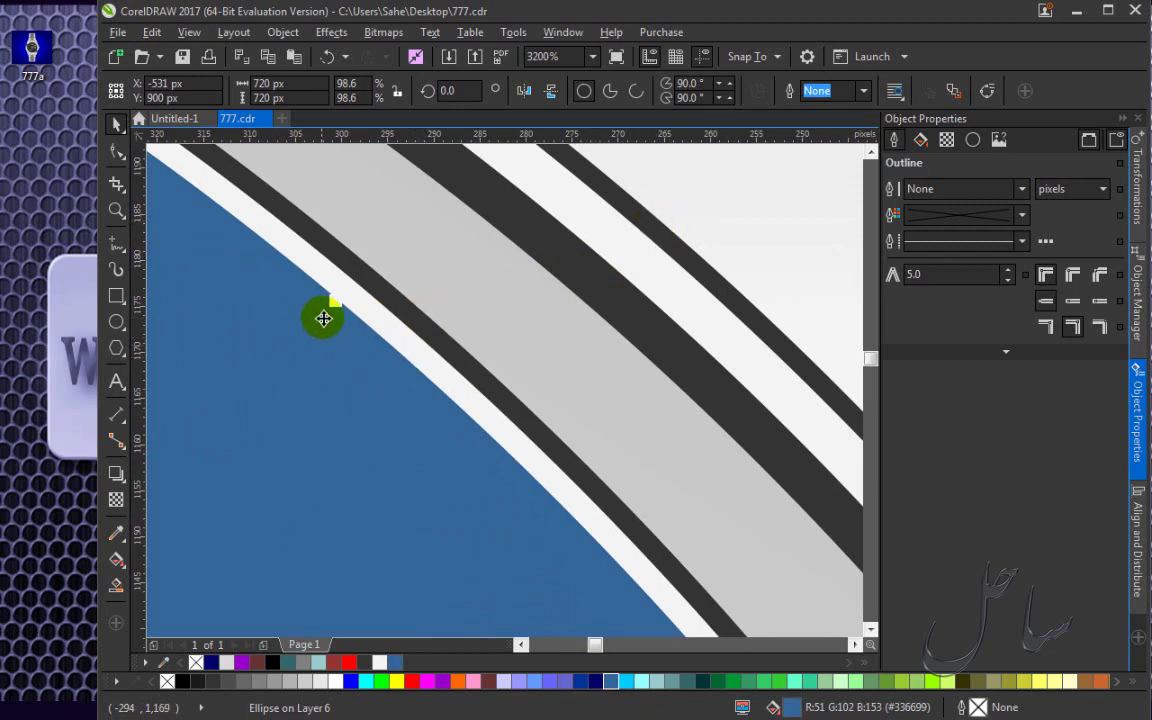
{"action": "scroll", "coordinate": [322, 389], "scroll_direction": "down", "scroll_amount": 1}
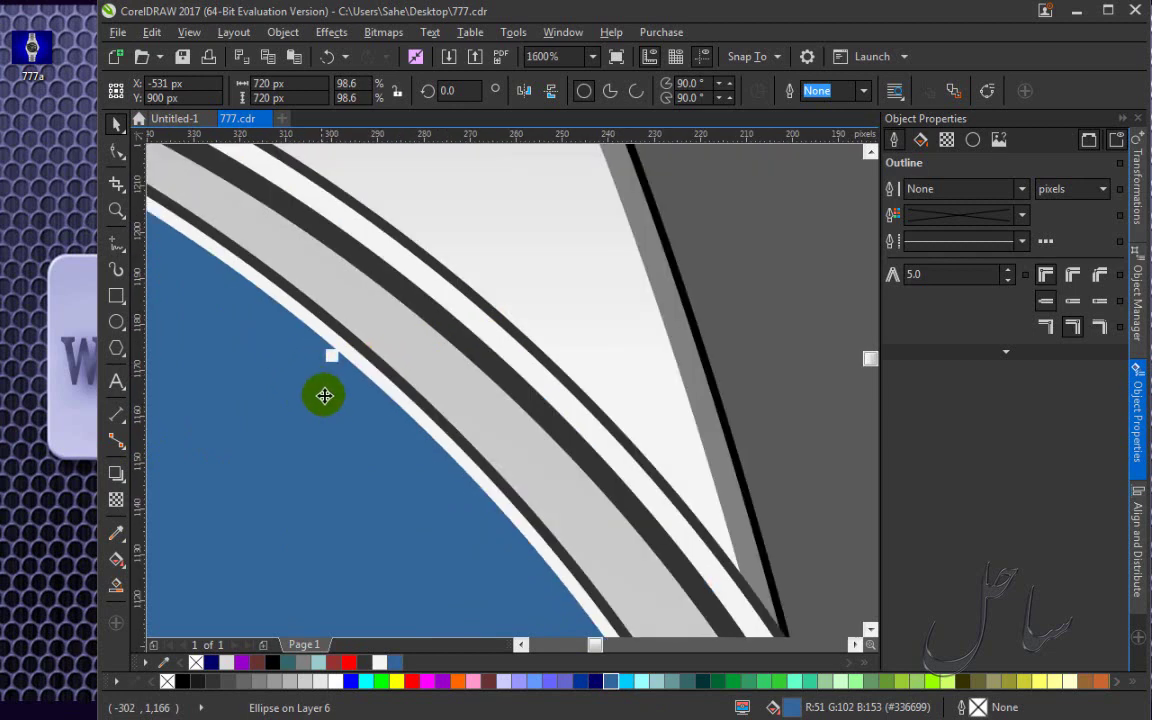
{"action": "left_click", "coordinate": [453, 343]}
{"action": "scroll", "coordinate": [453, 343], "scroll_direction": "down", "scroll_amount": 1}
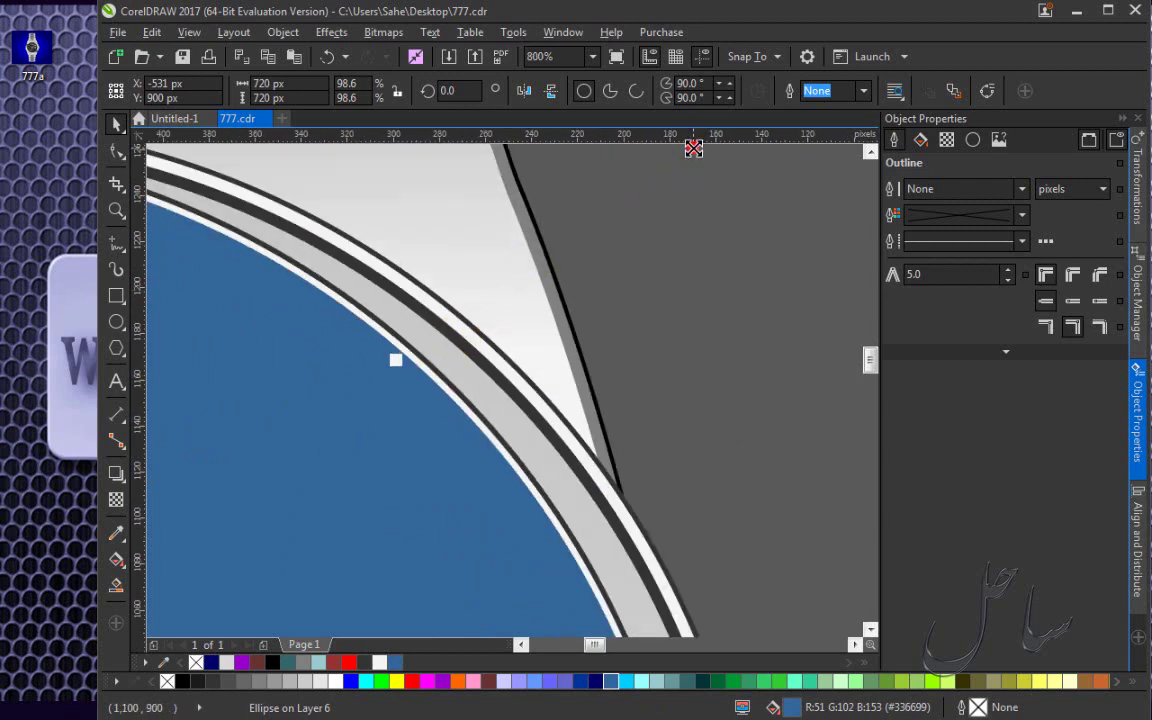
{"action": "left_click_drag", "start_coordinate": [693, 148], "coordinate": [663, 195]}
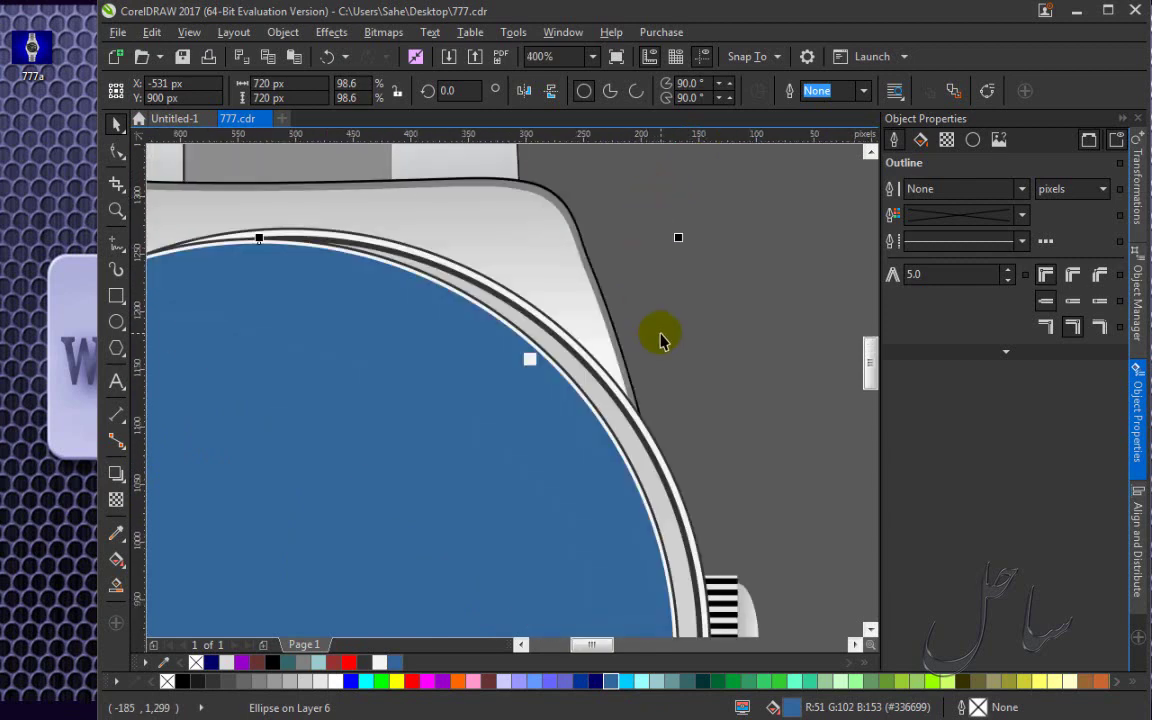
{"action": "scroll", "coordinate": [634, 296], "scroll_direction": "down", "scroll_amount": 1}
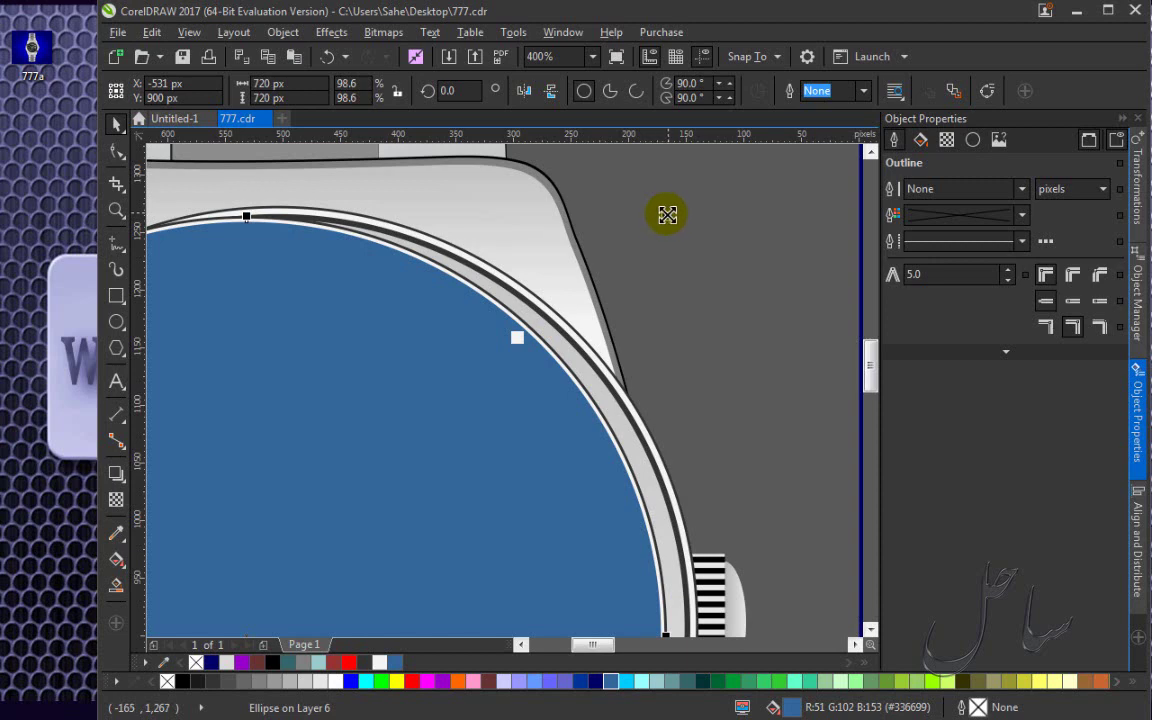
{"action": "left_click", "coordinate": [690, 258]}
{"action": "left_click", "coordinate": [522, 386]}
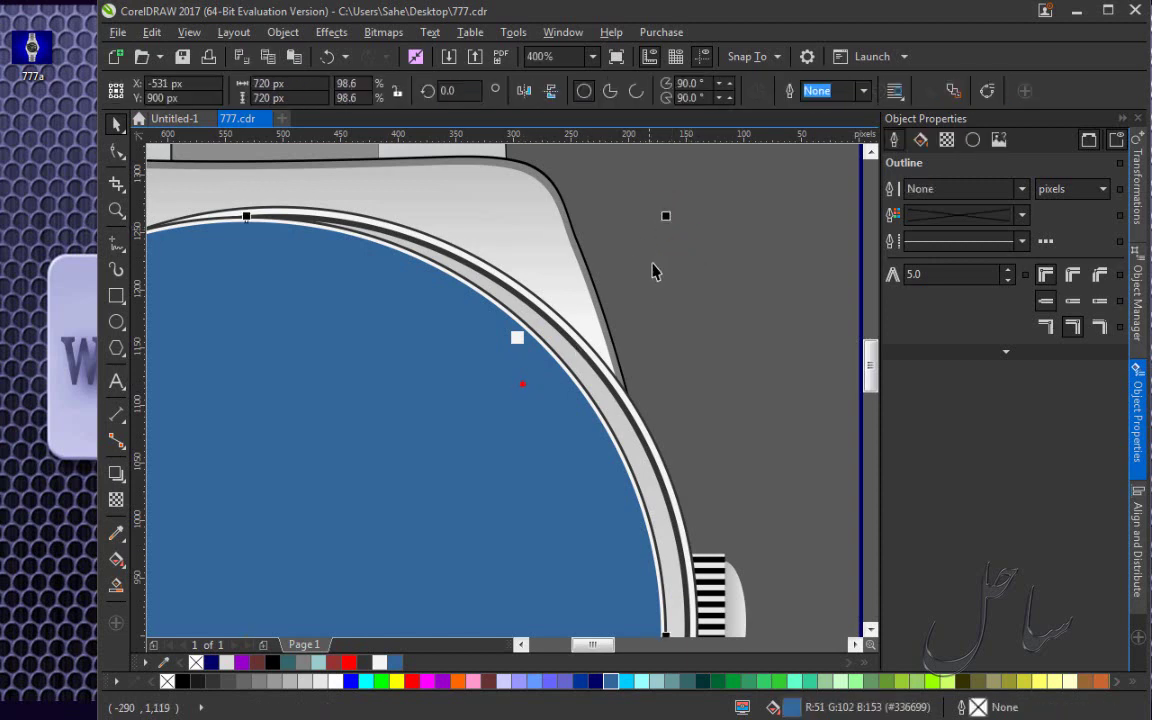
{"action": "left_click", "coordinate": [667, 217]}
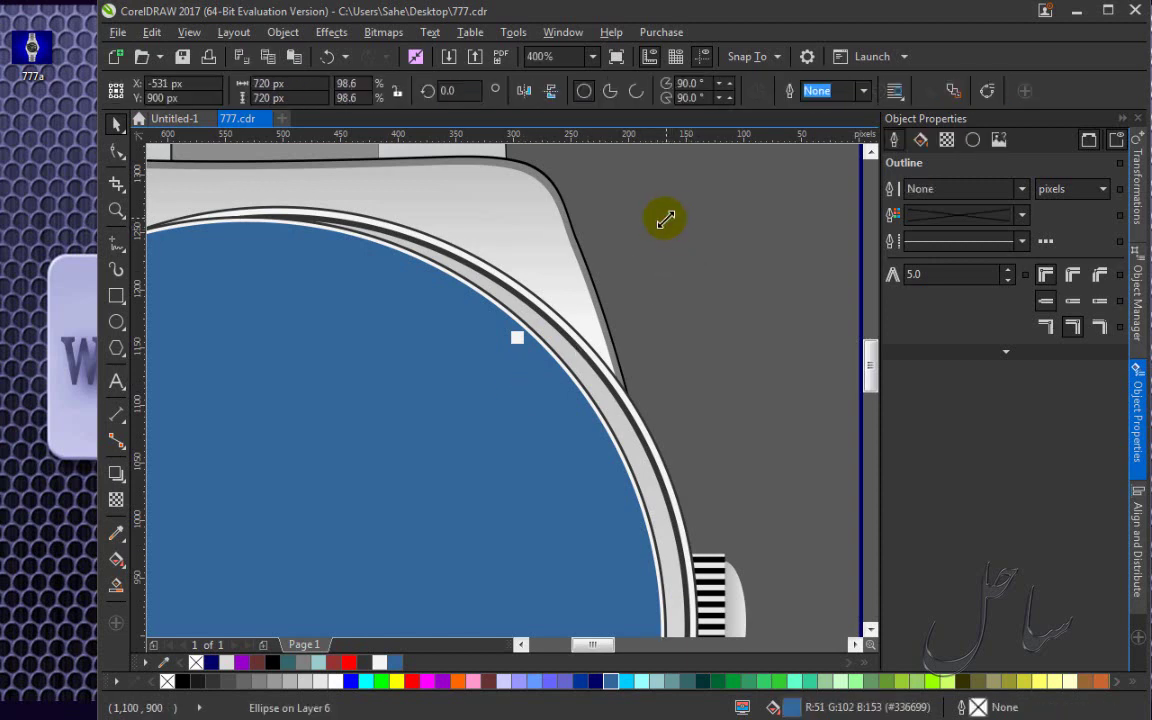
{"action": "left_click_drag", "start_coordinate": [666, 218], "coordinate": [496, 337]}
{"action": "scroll", "coordinate": [496, 337], "scroll_direction": "up", "scroll_amount": 2}
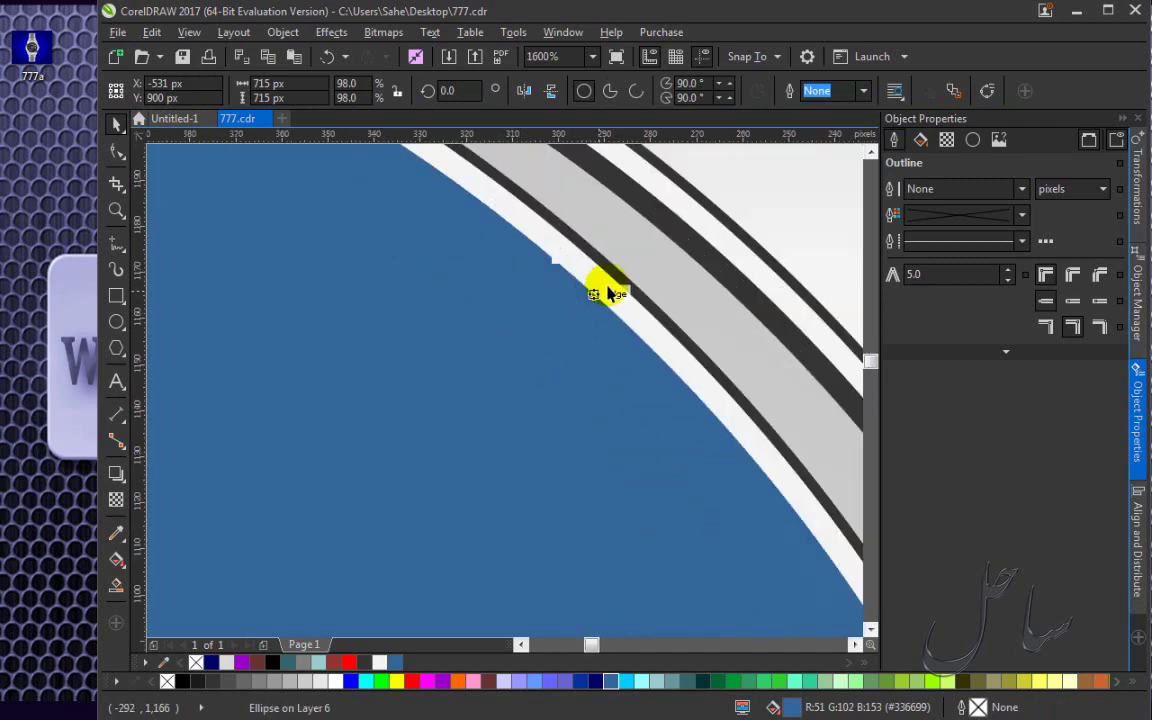
Fill the blue inner circle with the dark gray (#333333) sampled from the dark ring around it.
{"action": "scroll", "coordinate": [702, 235], "scroll_direction": "up", "scroll_amount": 1}
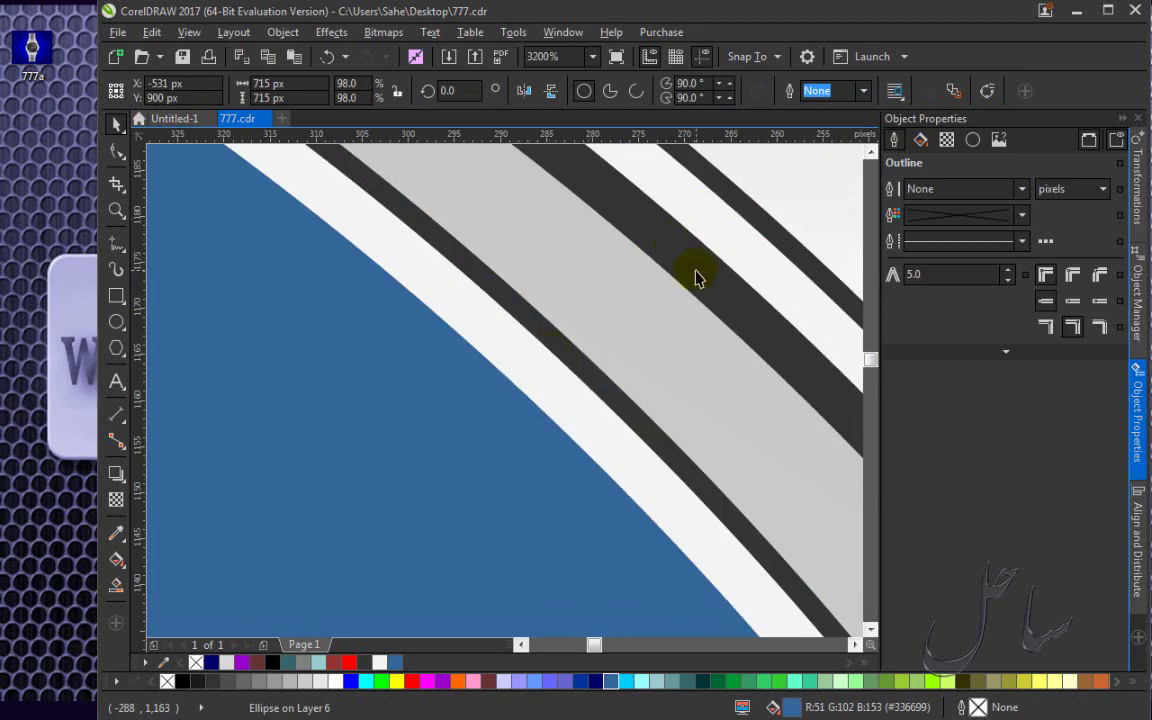
{"action": "left_click", "coordinate": [694, 270]}
{"action": "left_click", "coordinate": [373, 483]}
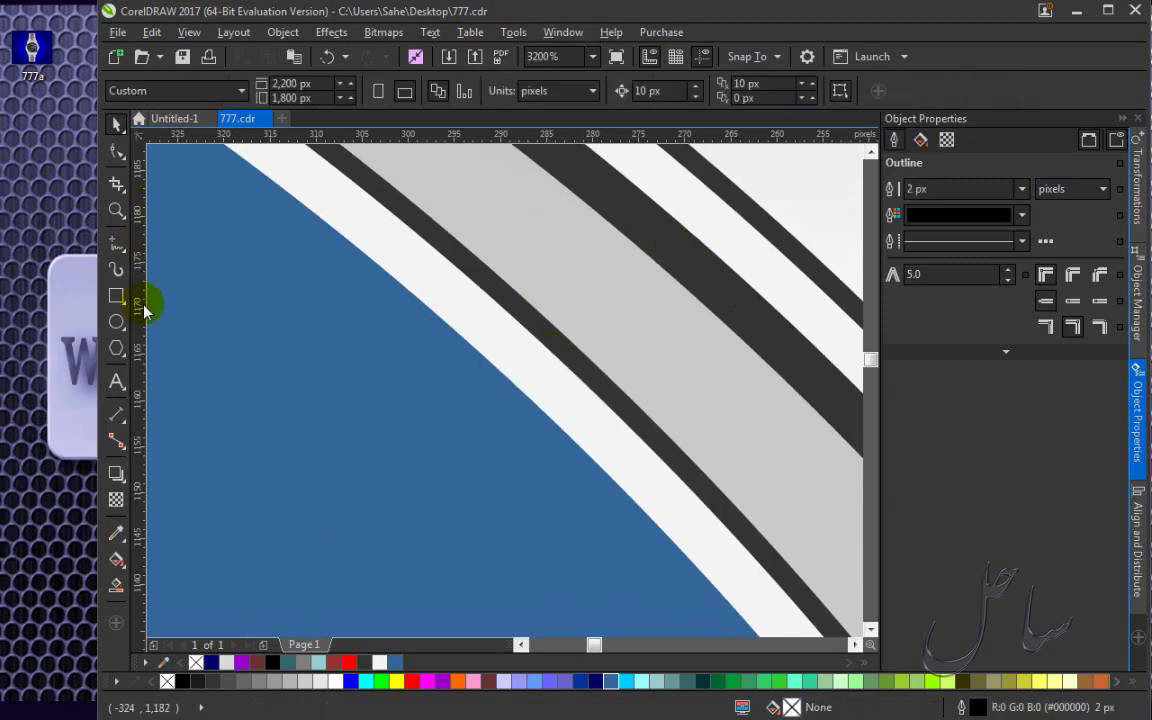
{"action": "left_click", "coordinate": [113, 422]}
{"action": "left_click", "coordinate": [117, 532]}
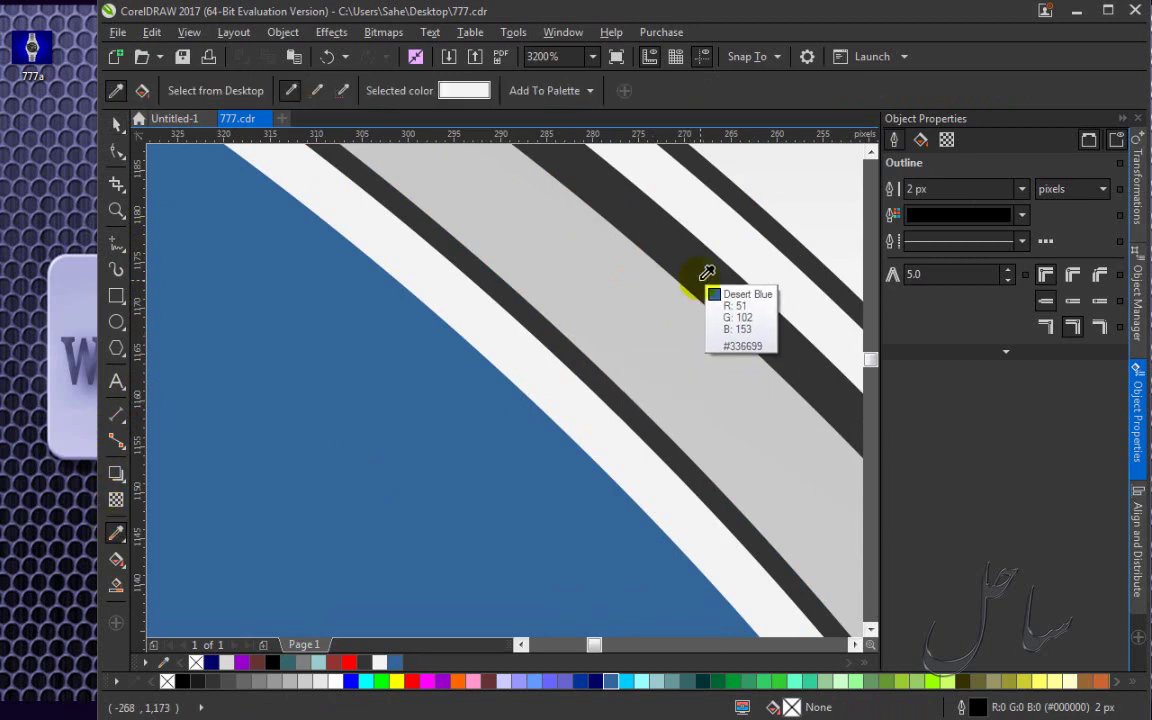
{"action": "left_click", "coordinate": [396, 467]}
Move the three stacked dial circles off the watch to about X -1,294 px, Y 1,081 px.
{"action": "scroll", "coordinate": [392, 397], "scroll_direction": "down", "scroll_amount": 3}
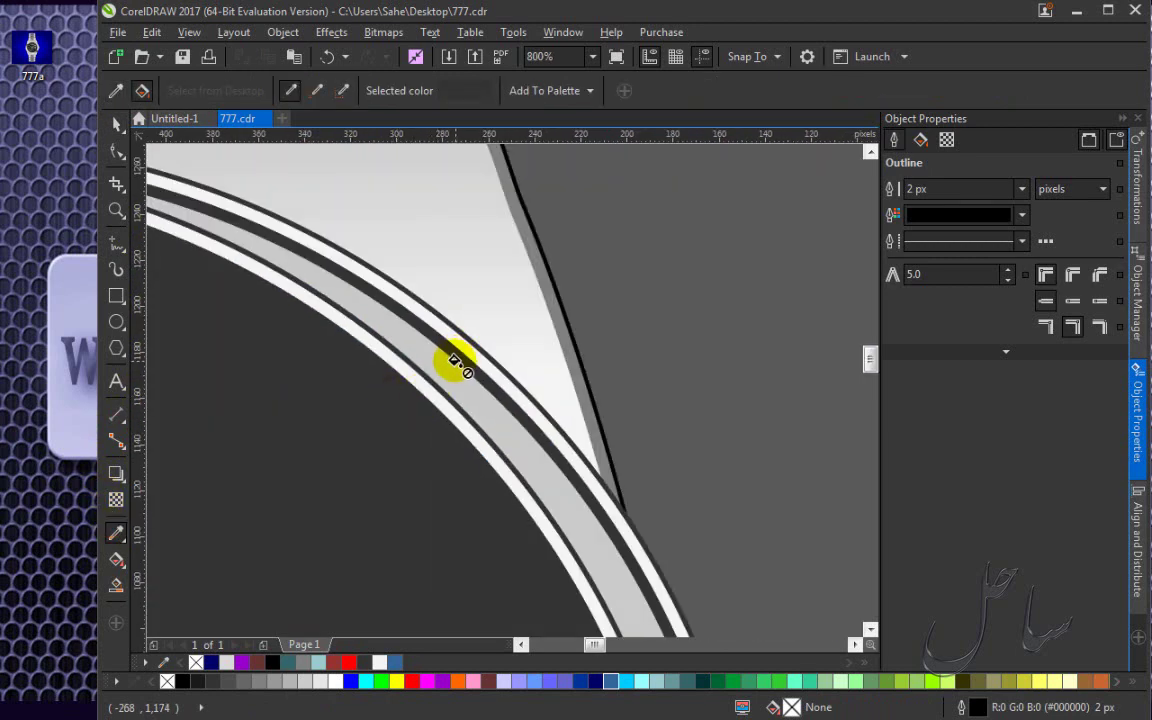
{"action": "scroll", "coordinate": [420, 408], "scroll_direction": "down", "scroll_amount": 2}
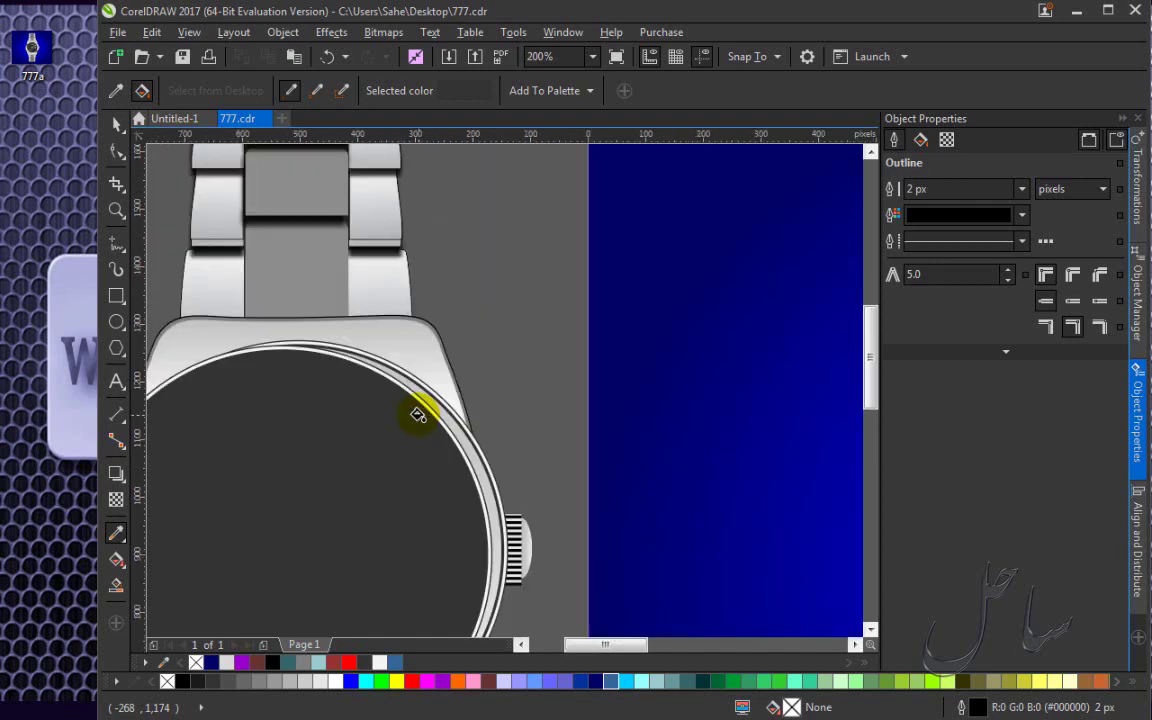
{"action": "scroll", "coordinate": [417, 426], "scroll_direction": "up", "scroll_amount": 2}
{"action": "scroll", "coordinate": [418, 425], "scroll_direction": "down", "scroll_amount": 2}
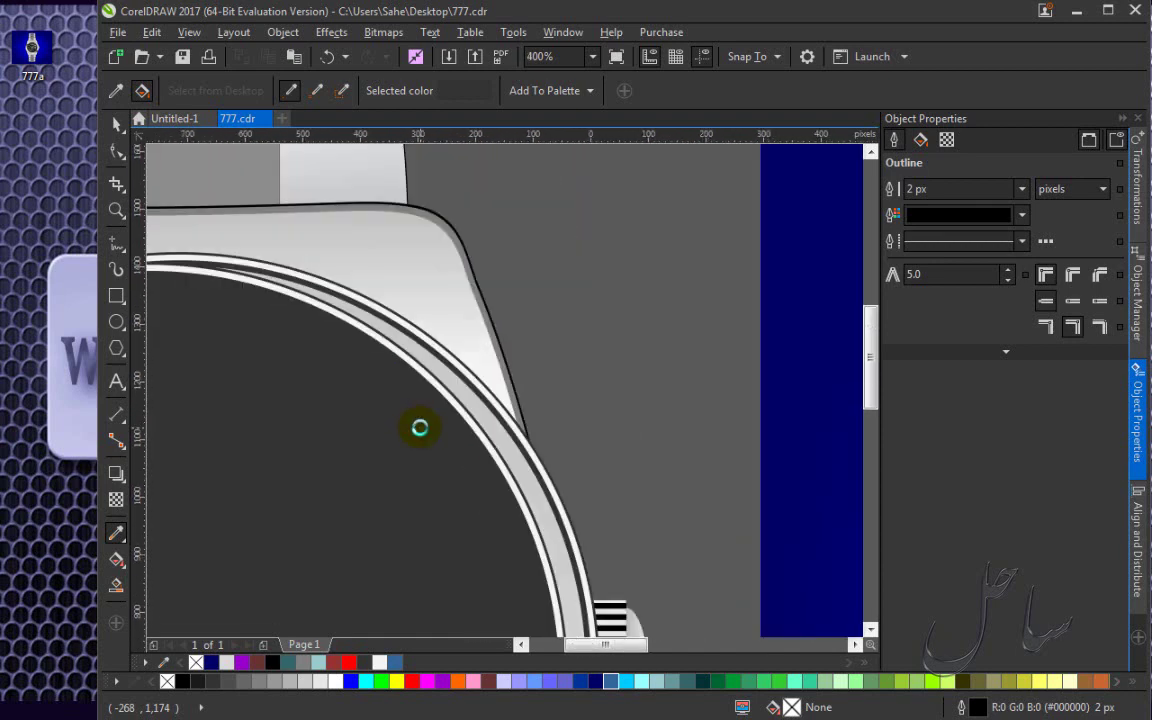
{"action": "scroll", "coordinate": [420, 425], "scroll_direction": "down", "scroll_amount": 2}
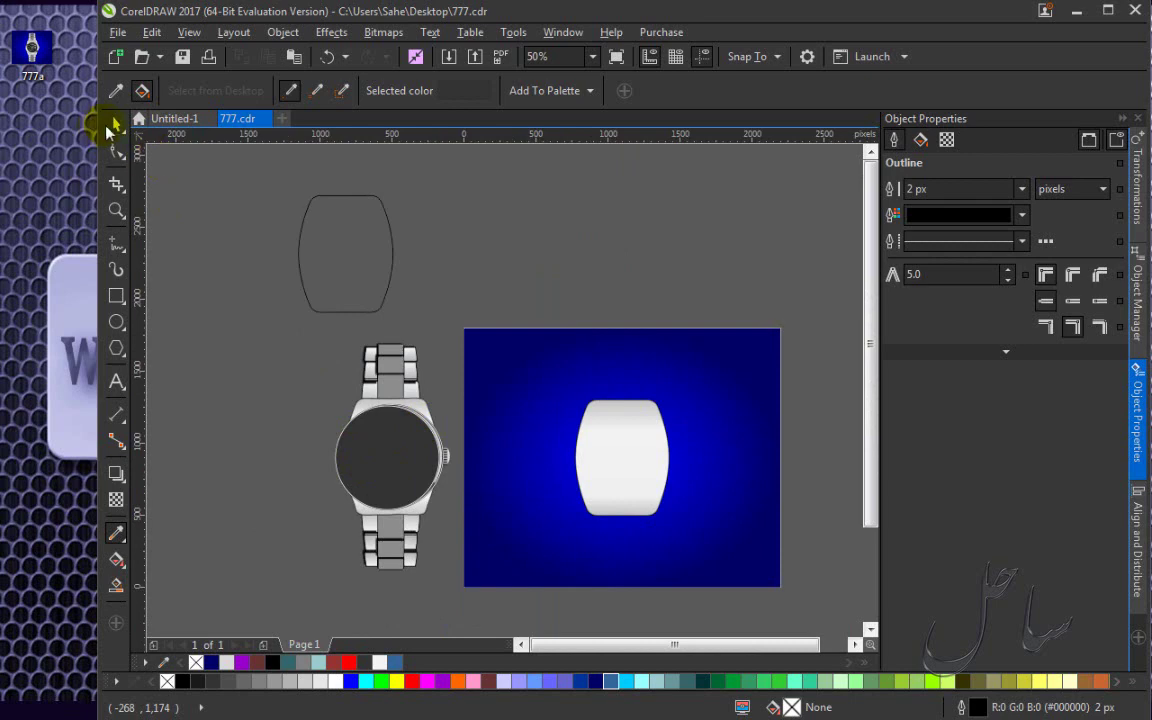
{"action": "left_click", "coordinate": [116, 123]}
{"action": "left_click_drag", "start_coordinate": [316, 386], "coordinate": [483, 560]}
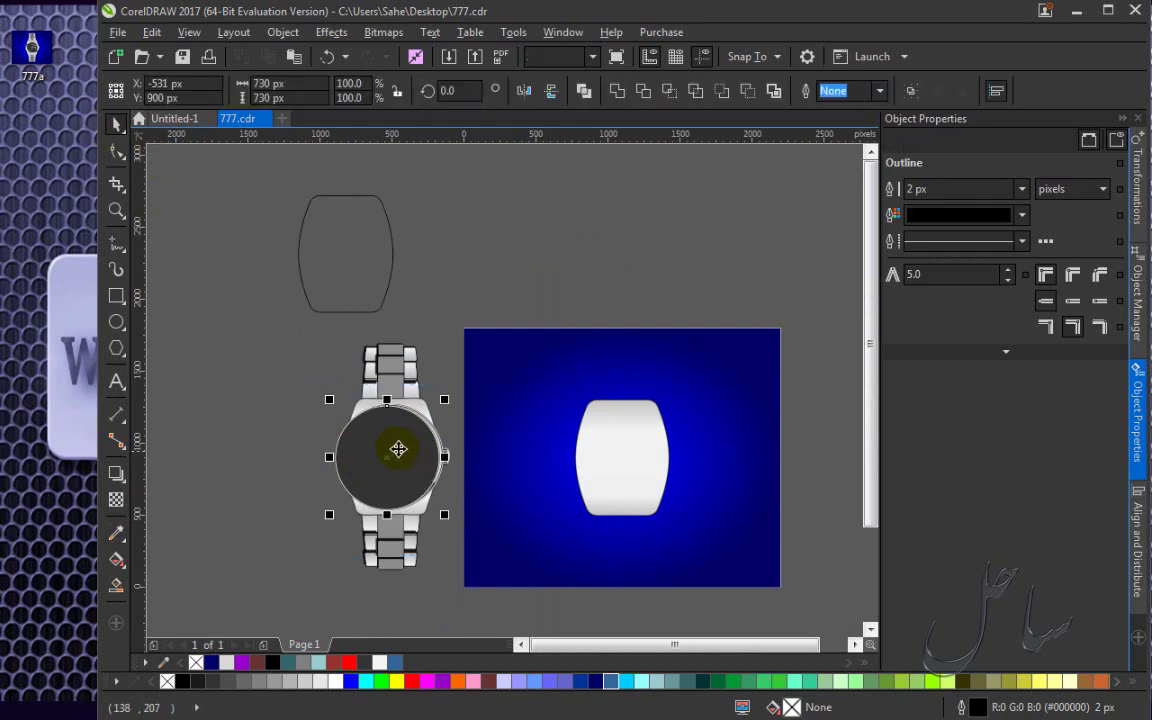
{"action": "left_click_drag", "start_coordinate": [399, 456], "coordinate": [280, 422]}
{"action": "scroll", "coordinate": [443, 390], "scroll_direction": "up", "scroll_amount": 2}
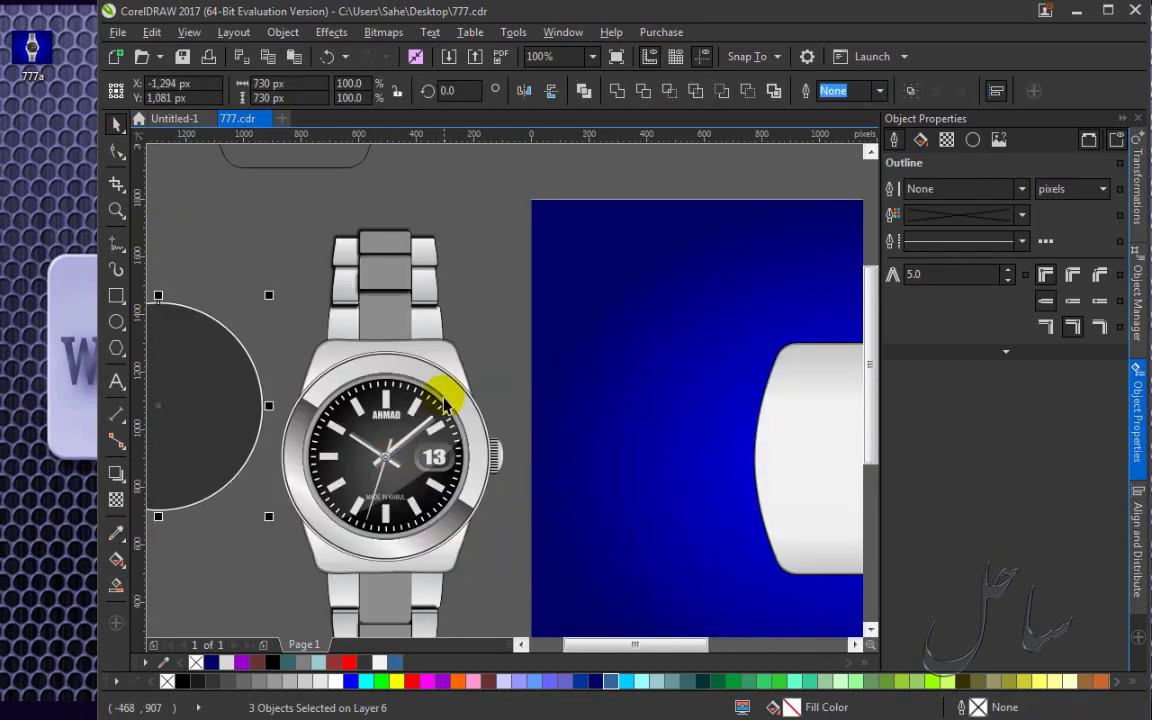
{"action": "scroll", "coordinate": [443, 390], "scroll_direction": "up", "scroll_amount": 2}
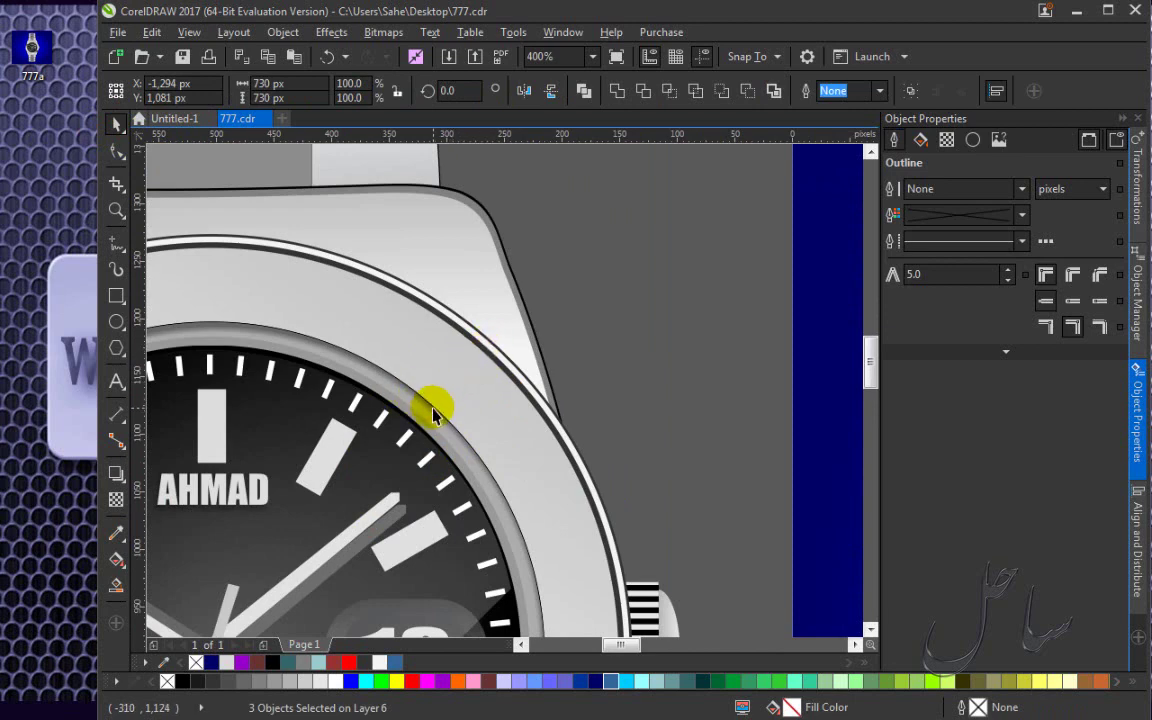
{"action": "scroll", "coordinate": [418, 418], "scroll_direction": "down", "scroll_amount": 2}
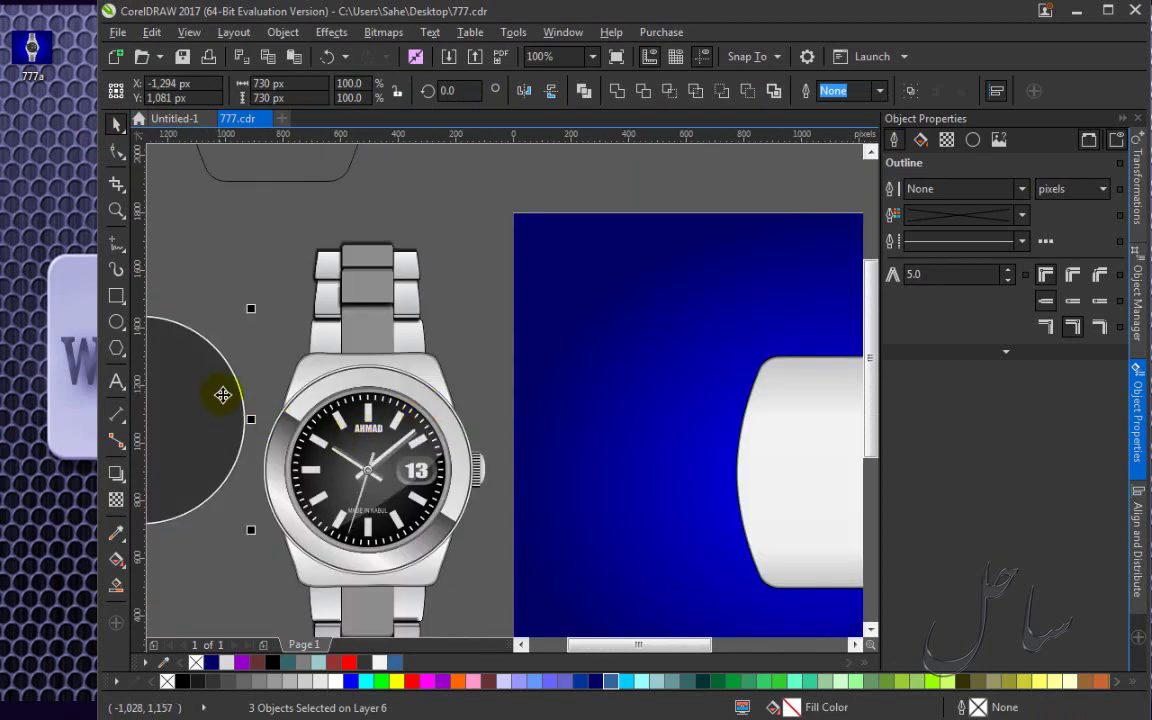
{"action": "scroll", "coordinate": [165, 404], "scroll_direction": "down", "scroll_amount": 1}
{"action": "scroll", "coordinate": [165, 404], "scroll_direction": "up", "scroll_amount": 1}
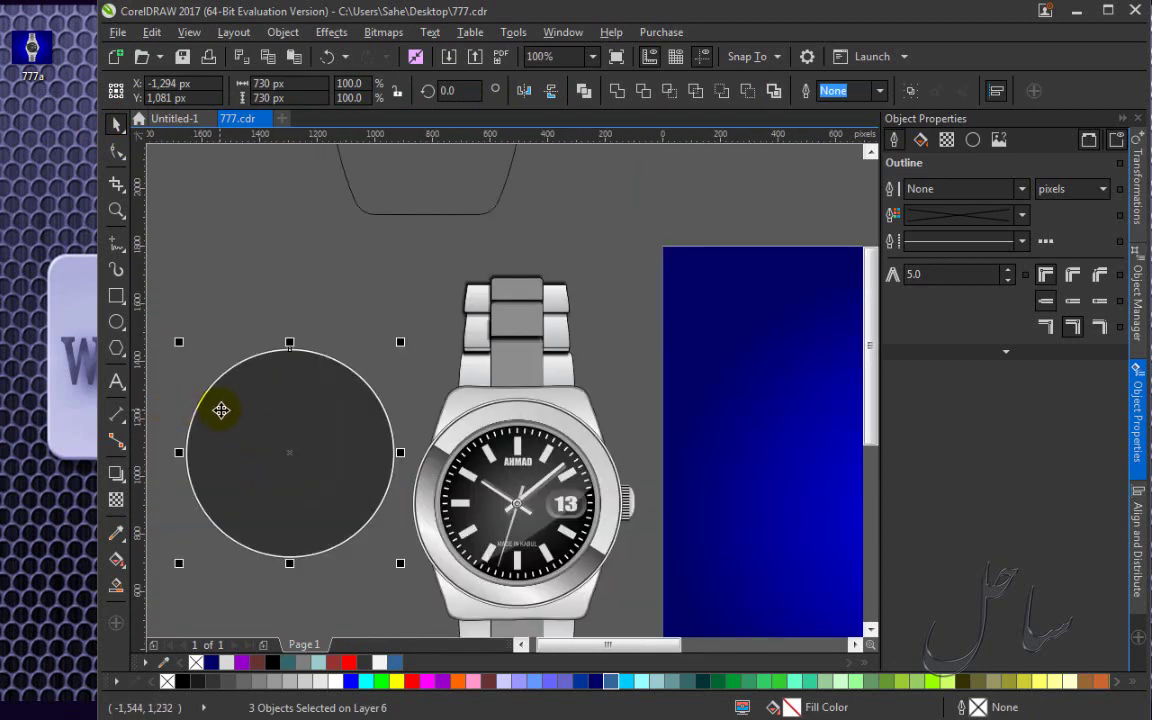
{"action": "scroll", "coordinate": [205, 410], "scroll_direction": "up", "scroll_amount": 1}
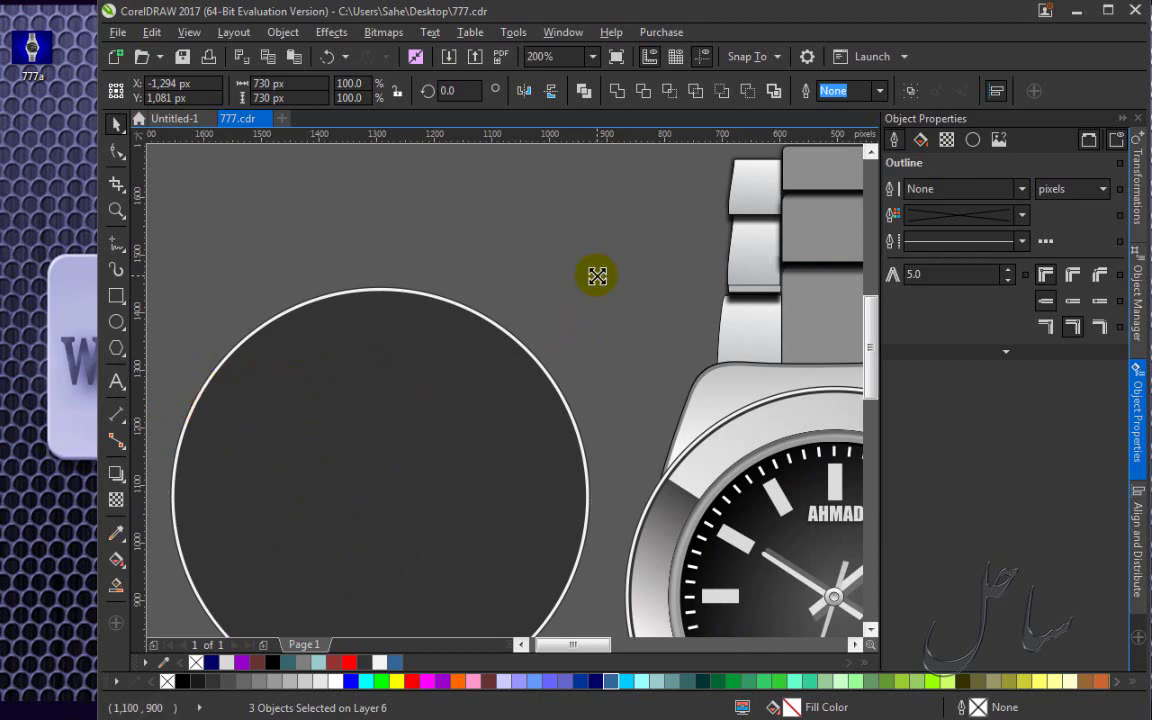
{"action": "mouse_move", "coordinate": [597, 275]}
{"action": "left_mouse_down"}
{"action": "mouse_move", "coordinate": [586, 288]}
{"action": "mouse_move", "coordinate": [592, 279]}
{"action": "left_mouse_up"}
{"action": "left_click", "coordinate": [604, 277]}
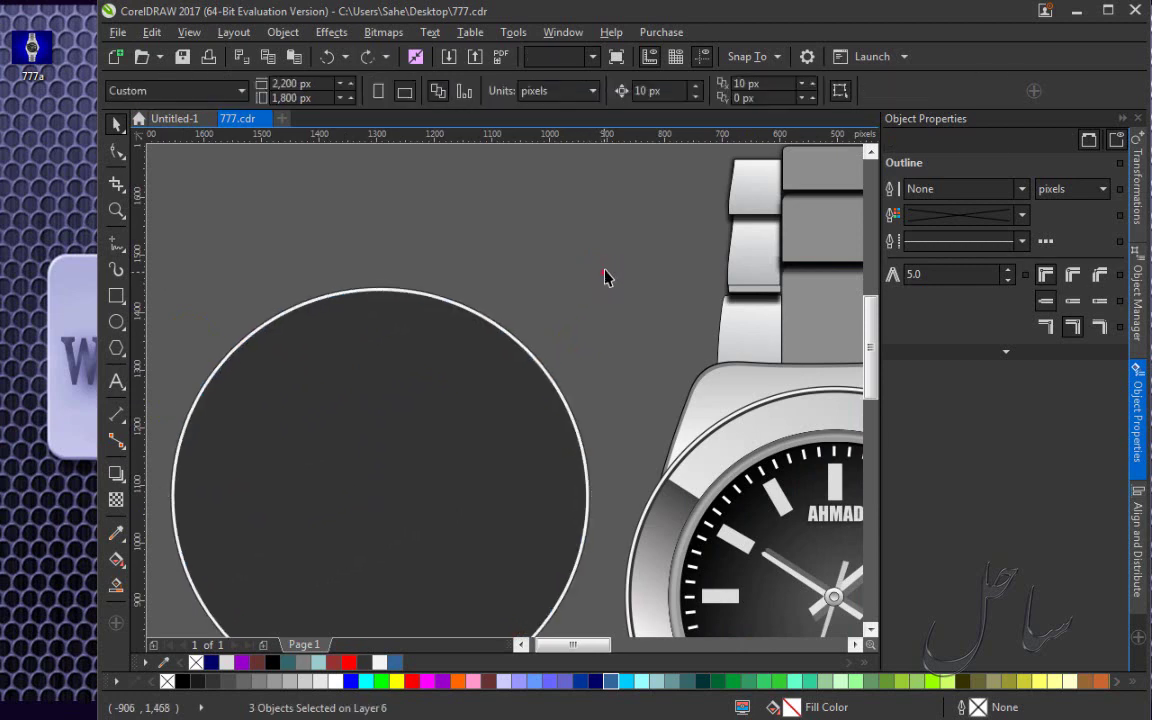
Make a concentric copy of the dark circle about 598 px wide and fill it light blue-violet (#CCCCFF).
{"action": "left_click", "coordinate": [422, 437]}
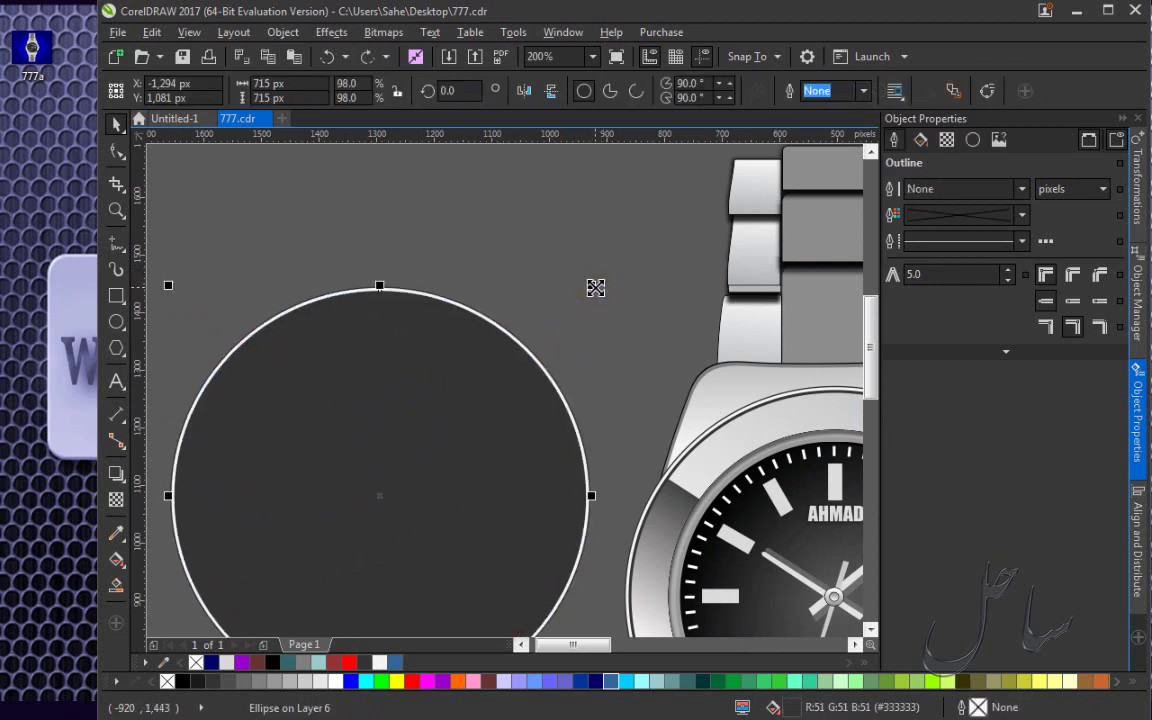
{"action": "left_click_drag", "start_coordinate": [594, 291], "coordinate": [566, 322]}
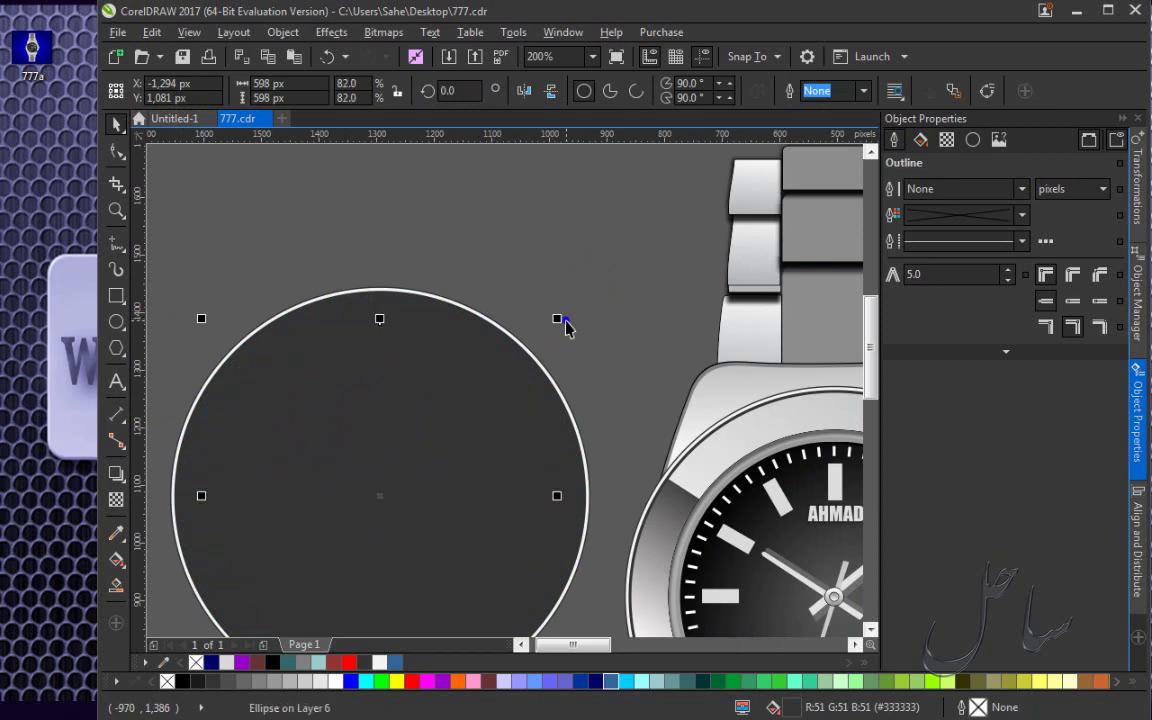
{"action": "left_click", "coordinate": [503, 681]}
{"action": "left_click", "coordinate": [617, 391]}
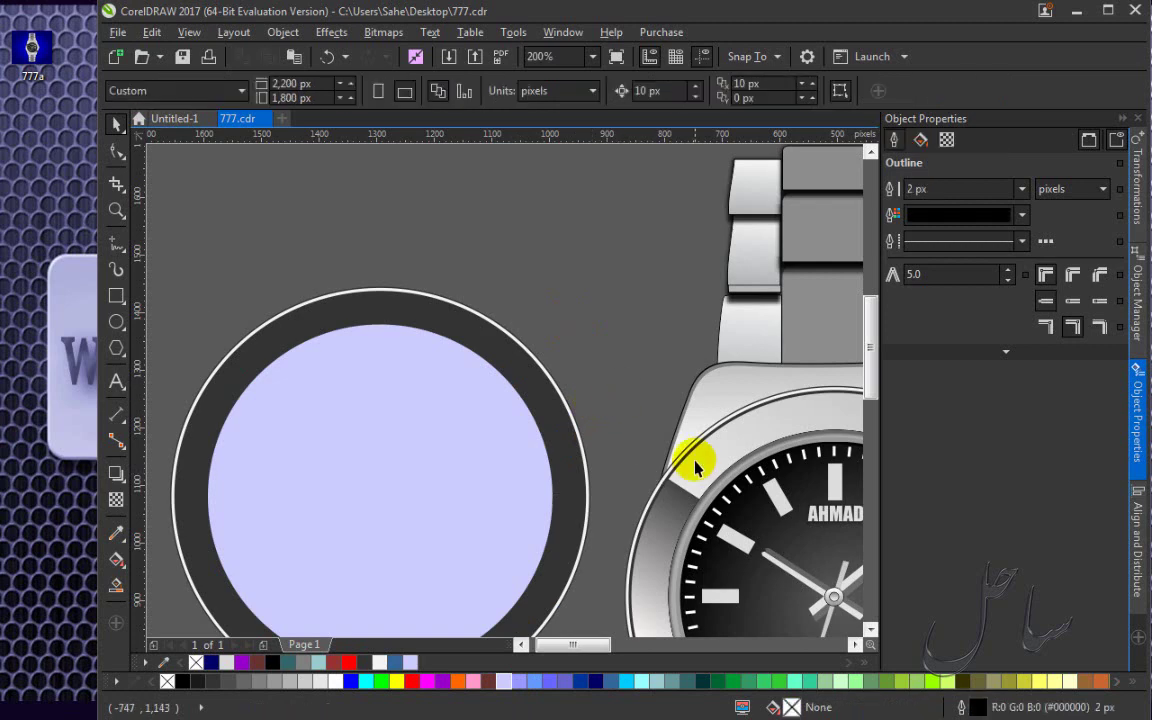
Shrink the light blue-violet circle slightly about its center.
{"action": "left_click", "coordinate": [482, 437]}
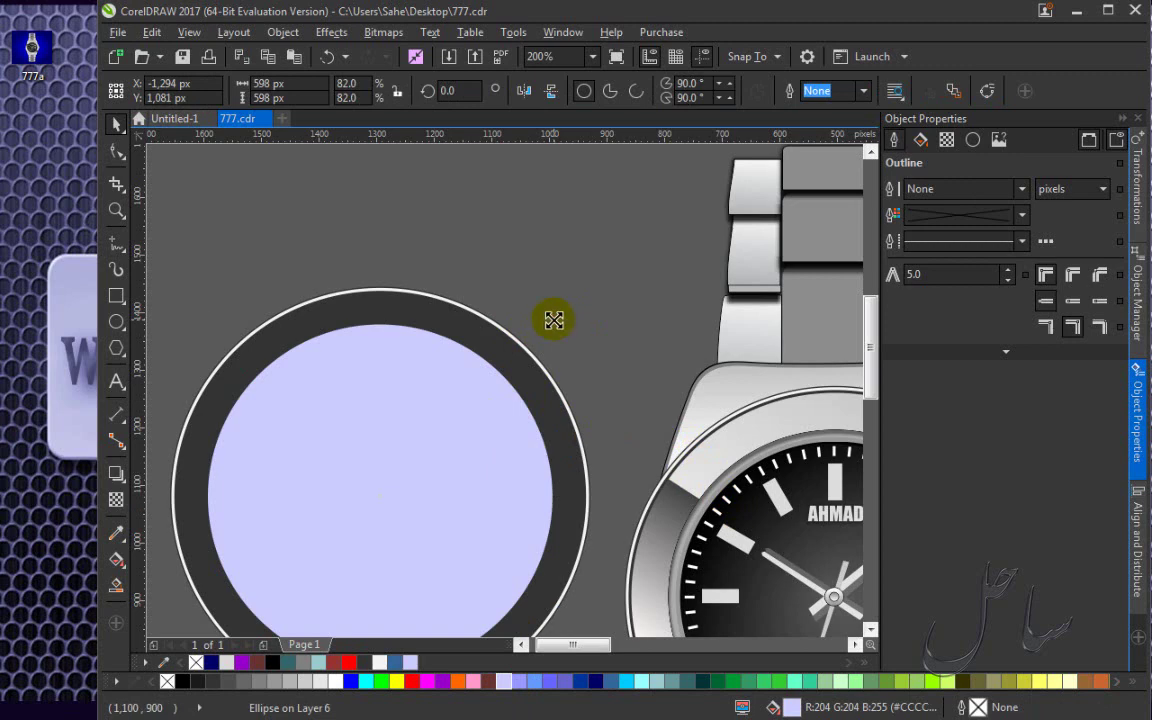
{"action": "left_click_drag", "start_coordinate": [554, 319], "coordinate": [552, 319]}
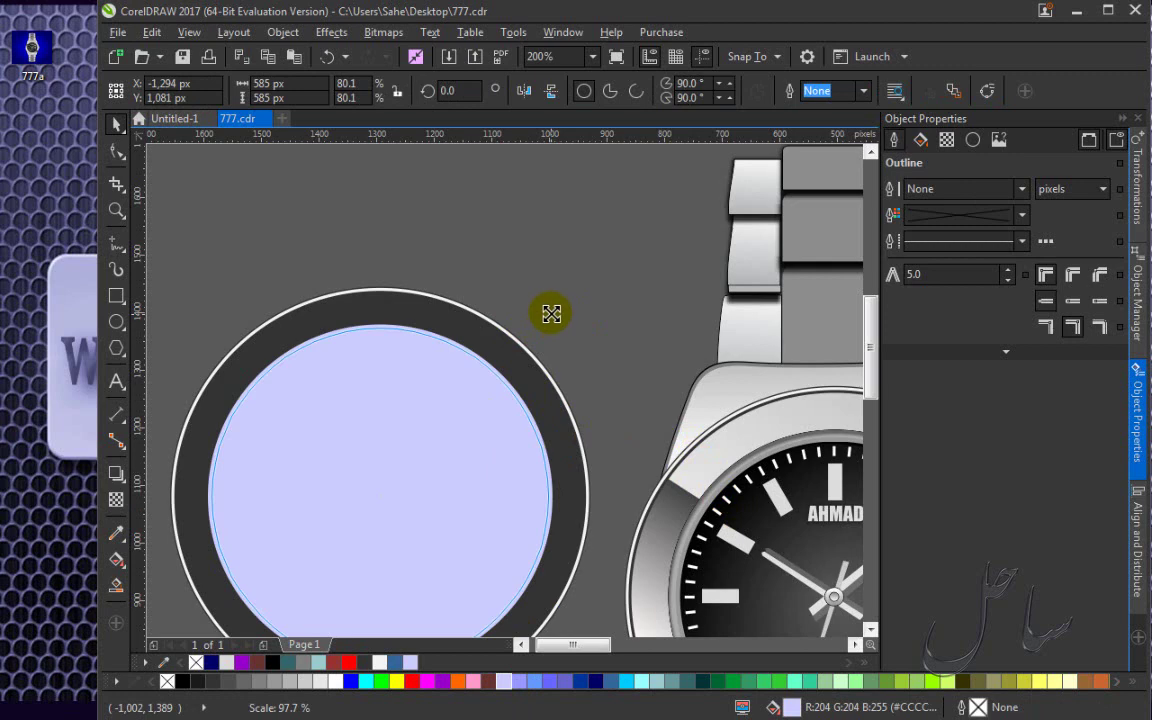
{"action": "left_click_drag", "start_coordinate": [551, 314], "coordinate": [549, 316]}
{"action": "left_click", "coordinate": [568, 296]}
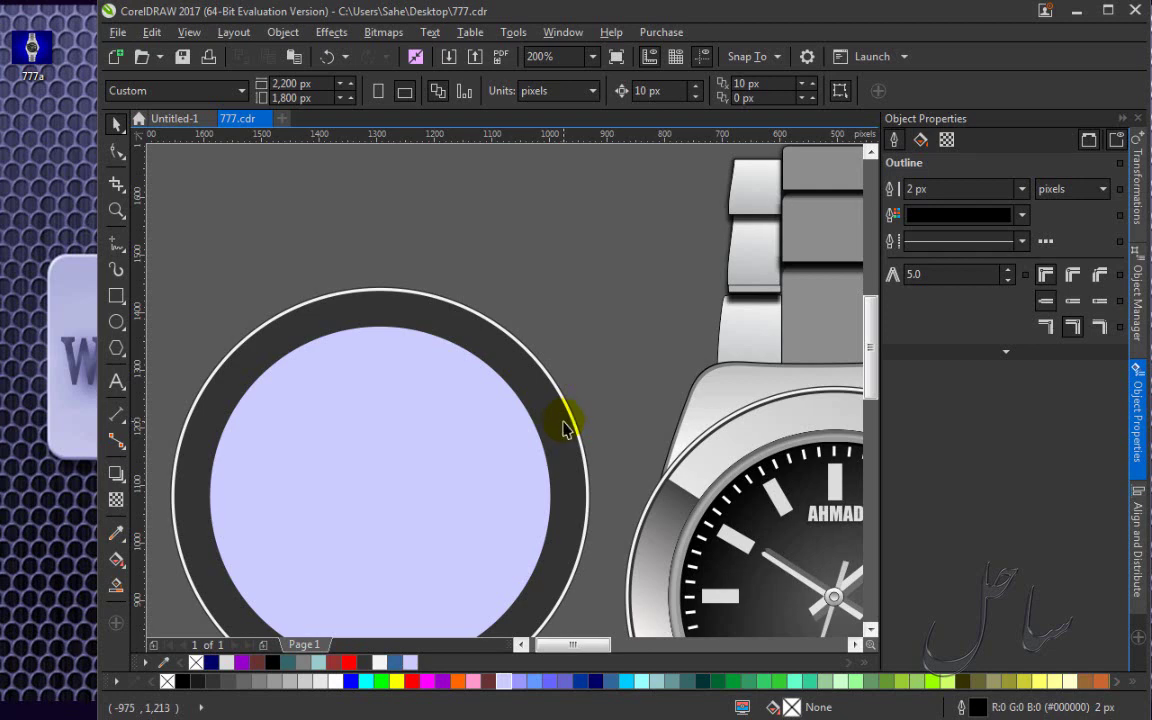
Recolor the inner circle darker blue-violet and add a concentric light circle (#CCCCFF) about 708 px wide behind it.
{"action": "key", "text": "F3"}
{"action": "left_click", "coordinate": [404, 447]}
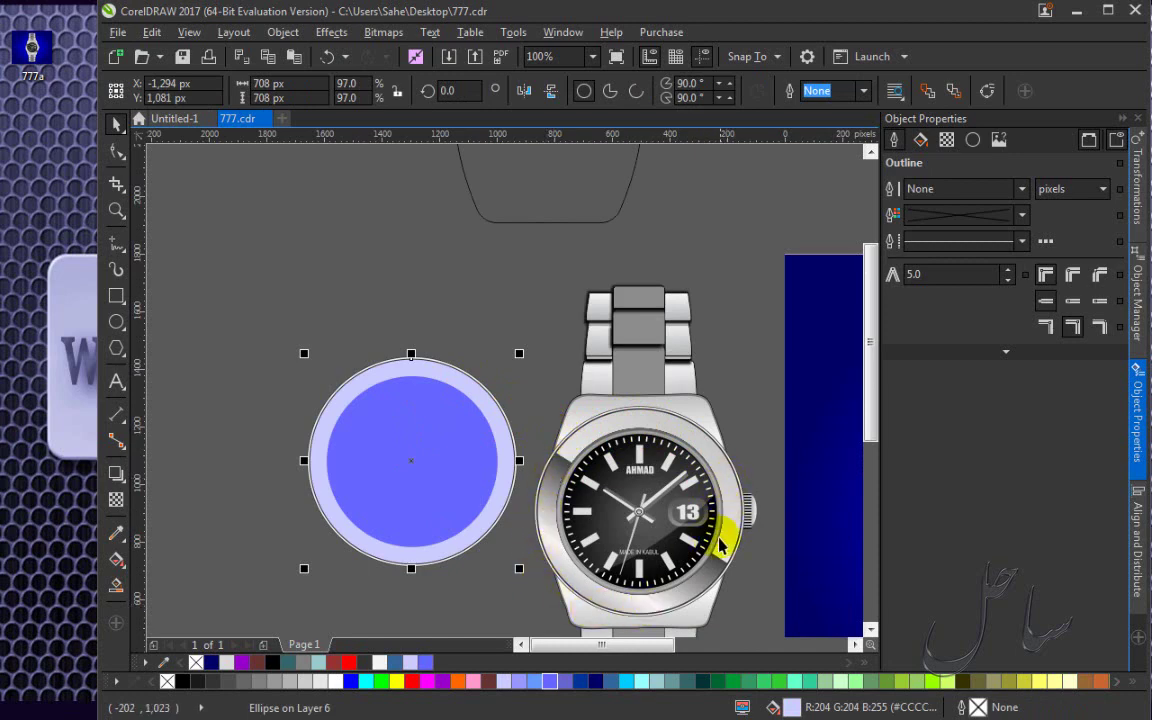
{"action": "scroll", "coordinate": [411, 432], "scroll_direction": "up", "scroll_amount": 1}
{"action": "scroll", "coordinate": [409, 430], "scroll_direction": "down", "scroll_amount": 1}
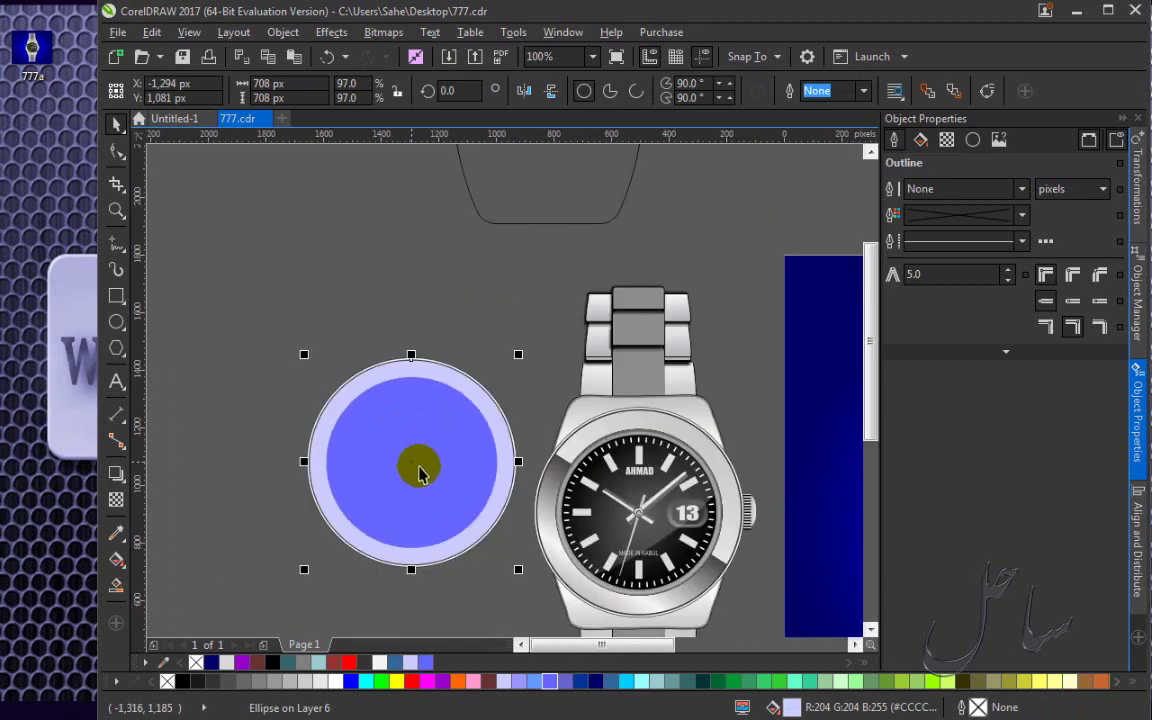
Apply a diagonal linear fountain fill to the light circle, from upper right to lower left, ending in gray RGB 197 sampled from the watch.
{"action": "left_click", "coordinate": [116, 560]}
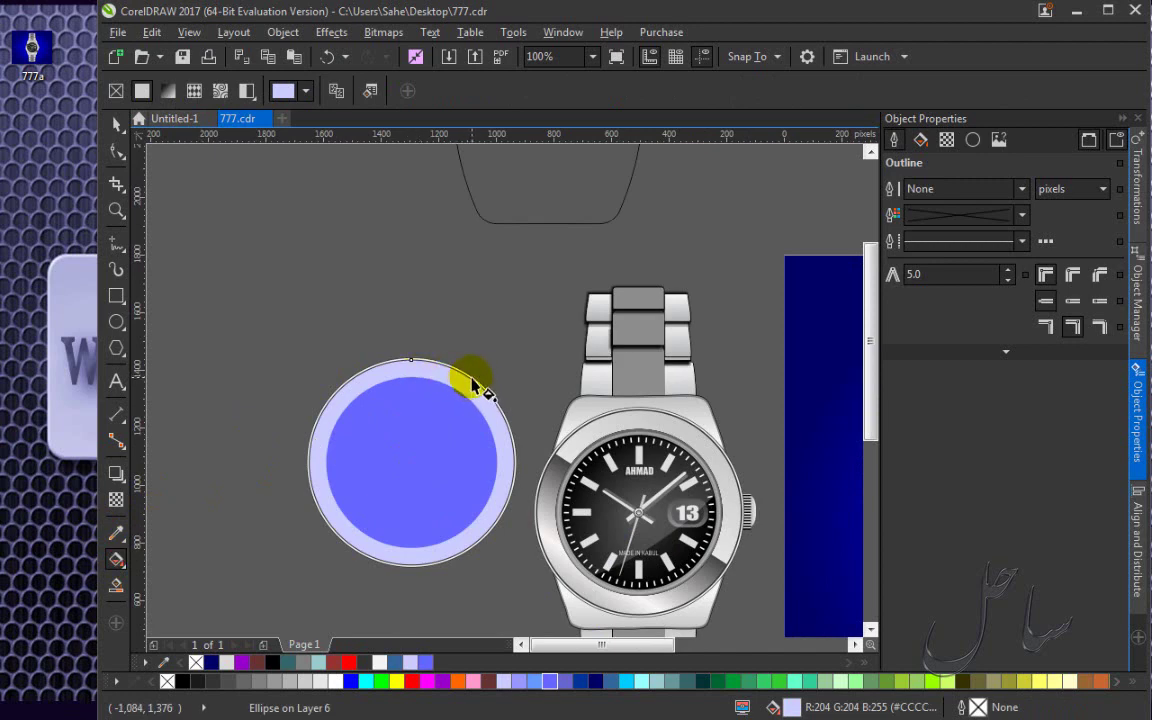
{"action": "left_click_drag", "start_coordinate": [472, 381], "coordinate": [351, 544]}
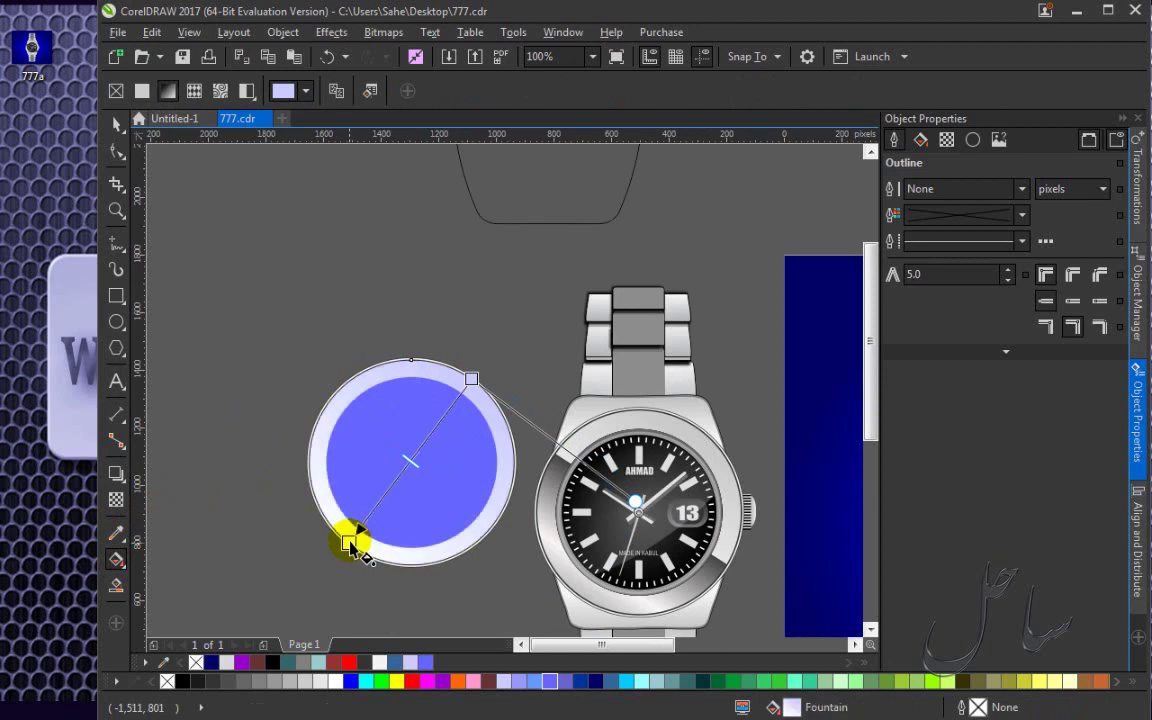
{"action": "left_click", "coordinate": [349, 543]}
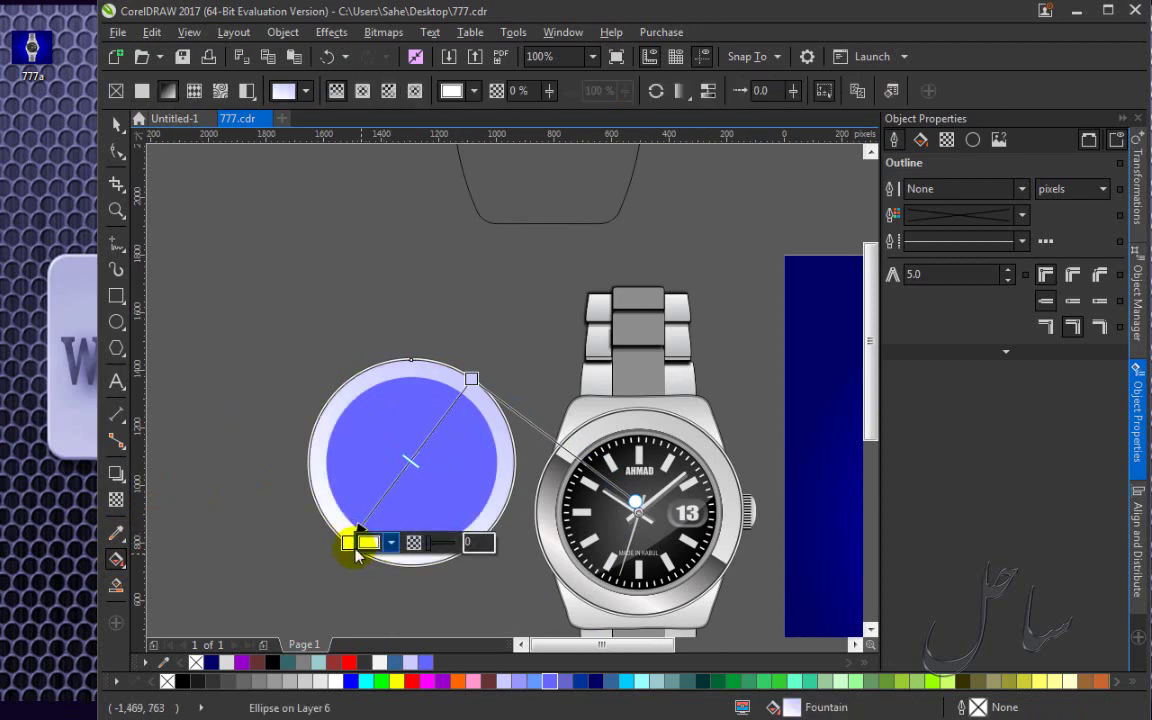
{"action": "left_click", "coordinate": [369, 542]}
{"action": "left_click", "coordinate": [429, 588]}
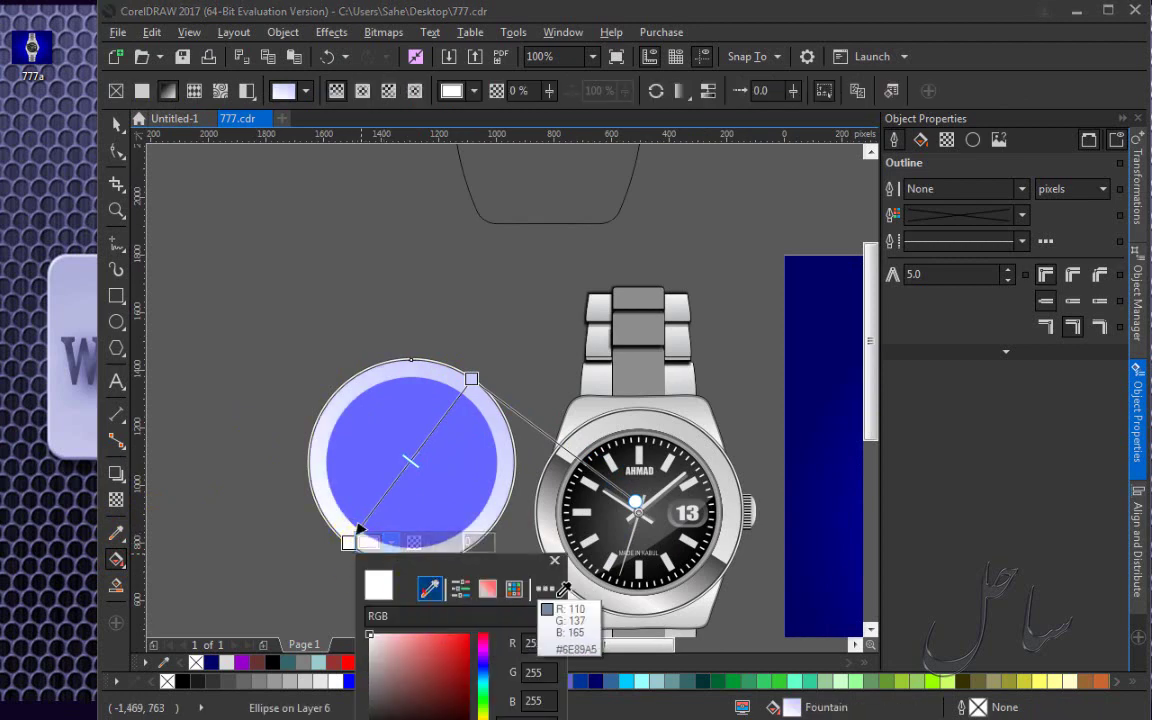
{"action": "left_click", "coordinate": [594, 600]}
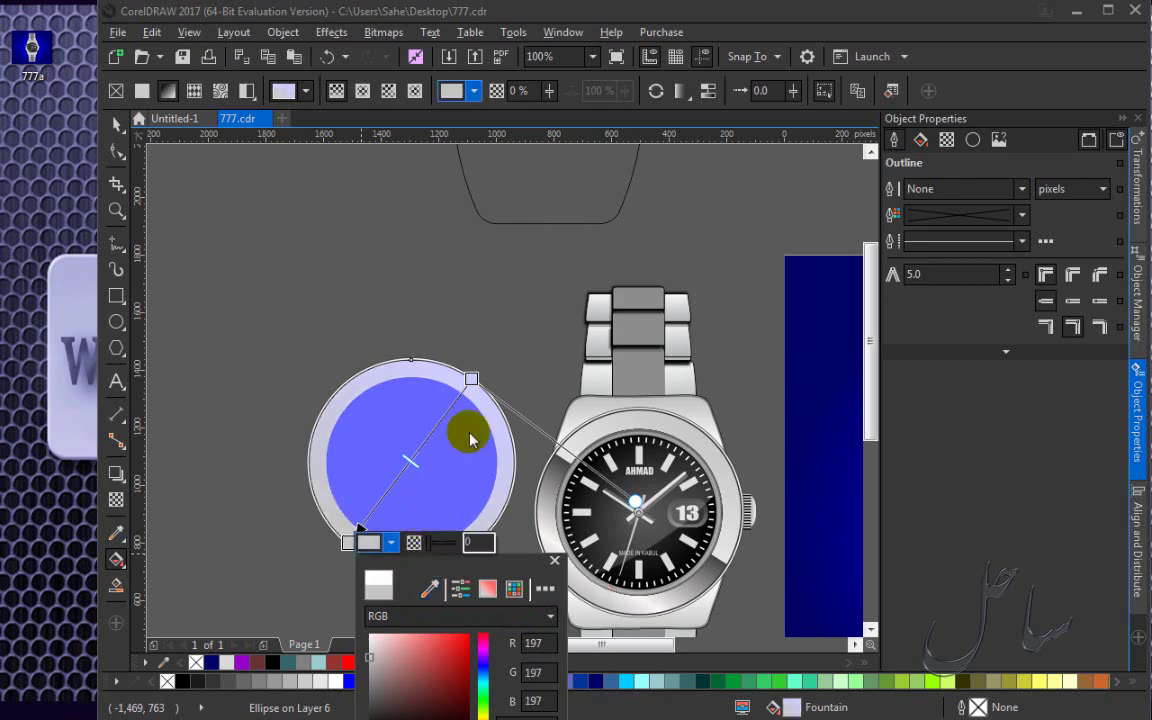
Set the fountain fill's start color to the light gray #C9C9C9 sampled from the finished watch's bezel.
{"action": "left_click", "coordinate": [472, 381]}
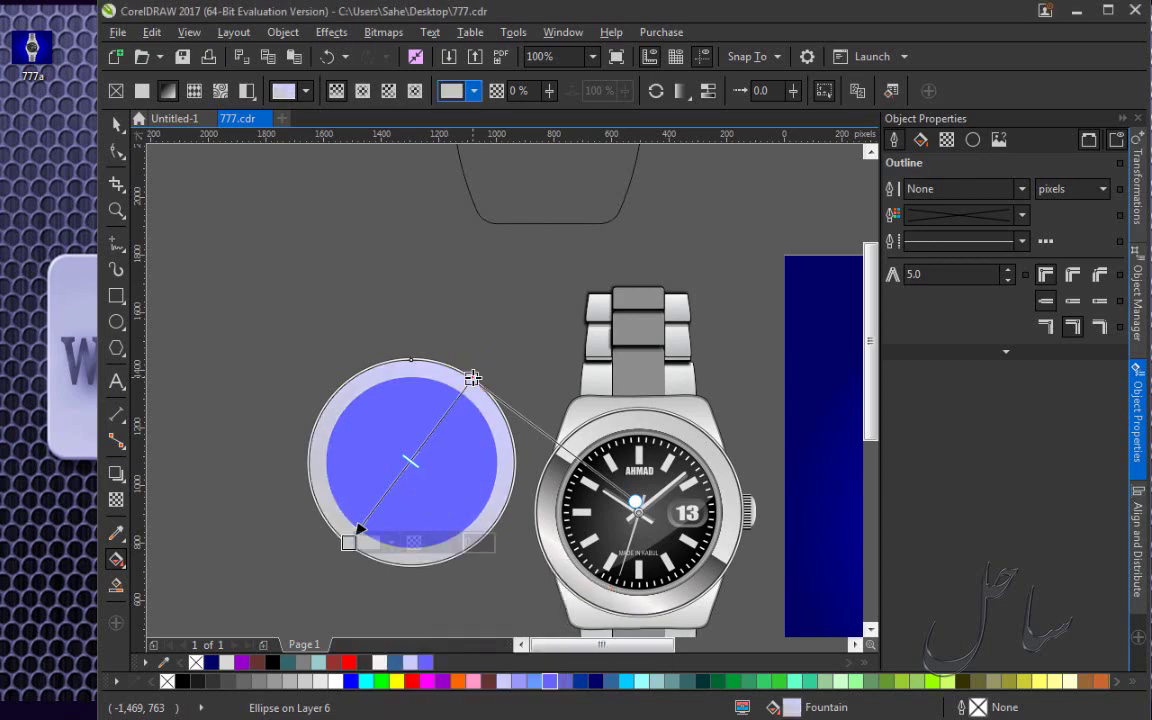
{"action": "left_click", "coordinate": [472, 381]}
{"action": "left_click", "coordinate": [513, 380]}
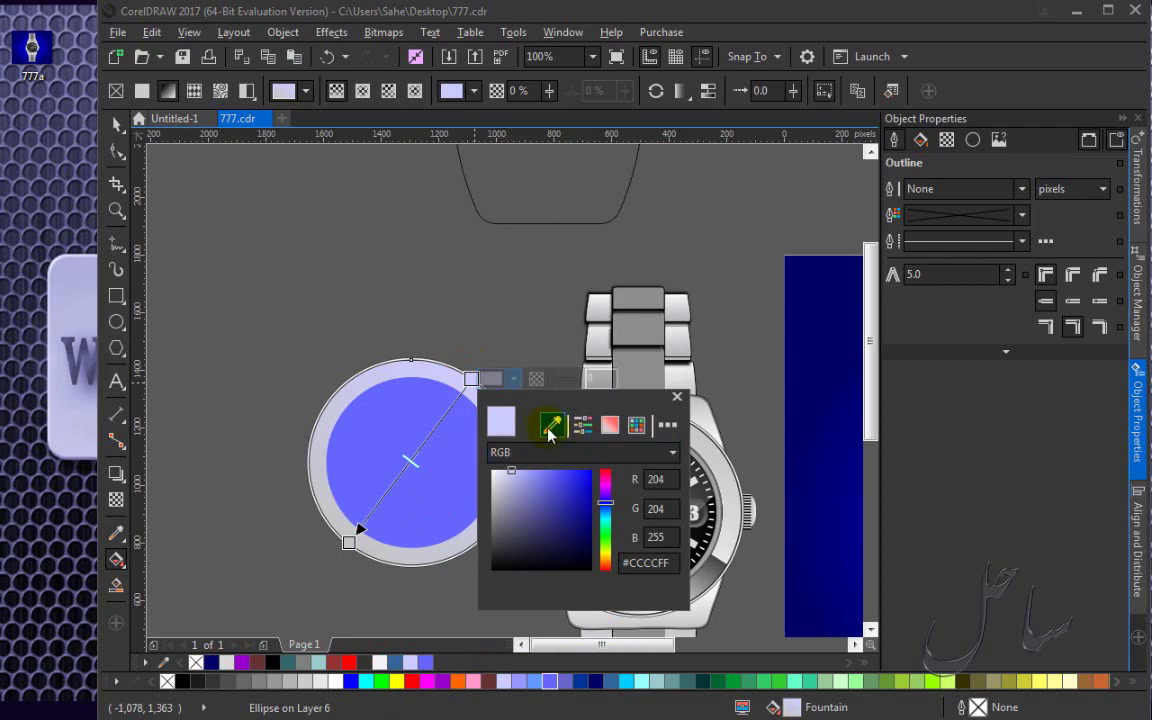
{"action": "left_click", "coordinate": [552, 424]}
{"action": "left_click", "coordinate": [700, 440]}
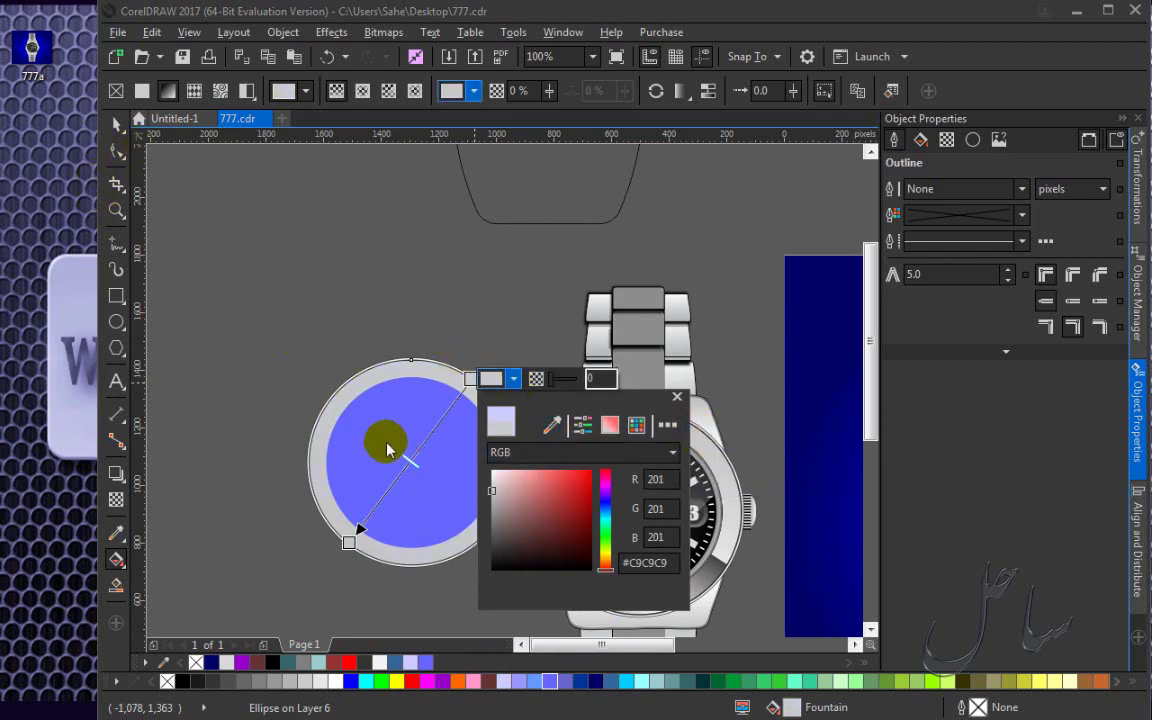
Add two intermediate color nodes near the middle of the light circle's fountain fill, one at about 45%.
{"action": "left_click", "coordinate": [406, 466]}
{"action": "left_click", "coordinate": [406, 466]}
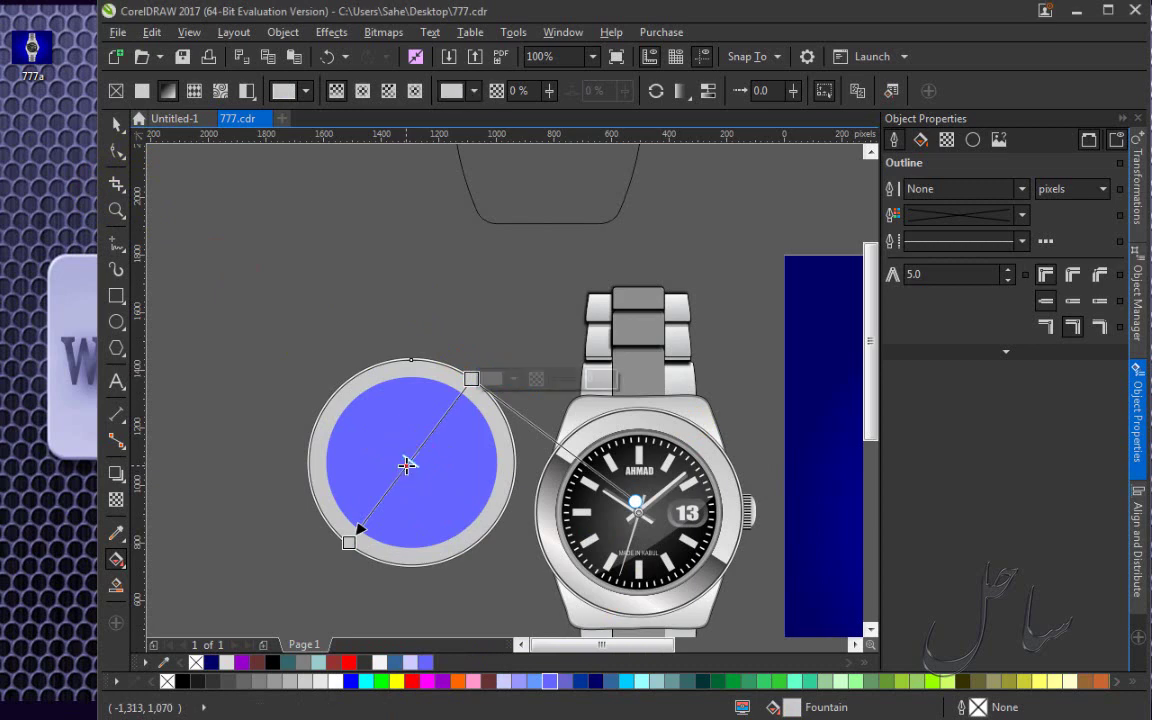
{"action": "left_click", "coordinate": [408, 470]}
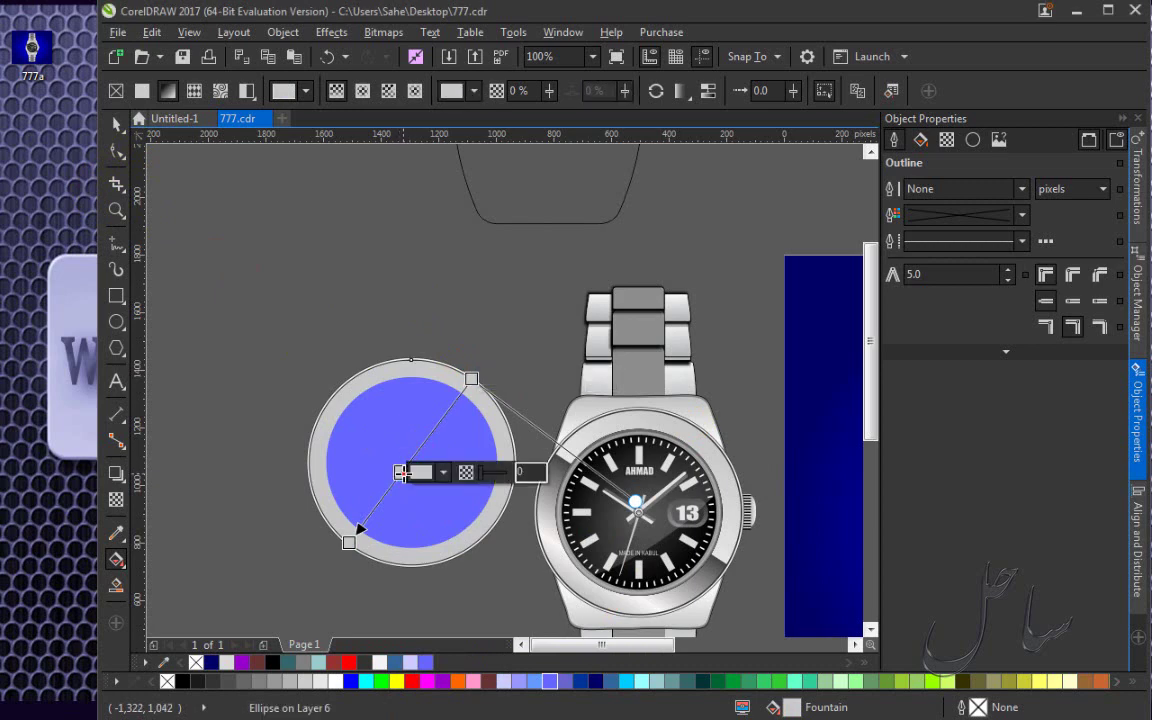
{"action": "left_click", "coordinate": [421, 452]}
{"action": "left_click", "coordinate": [416, 454]}
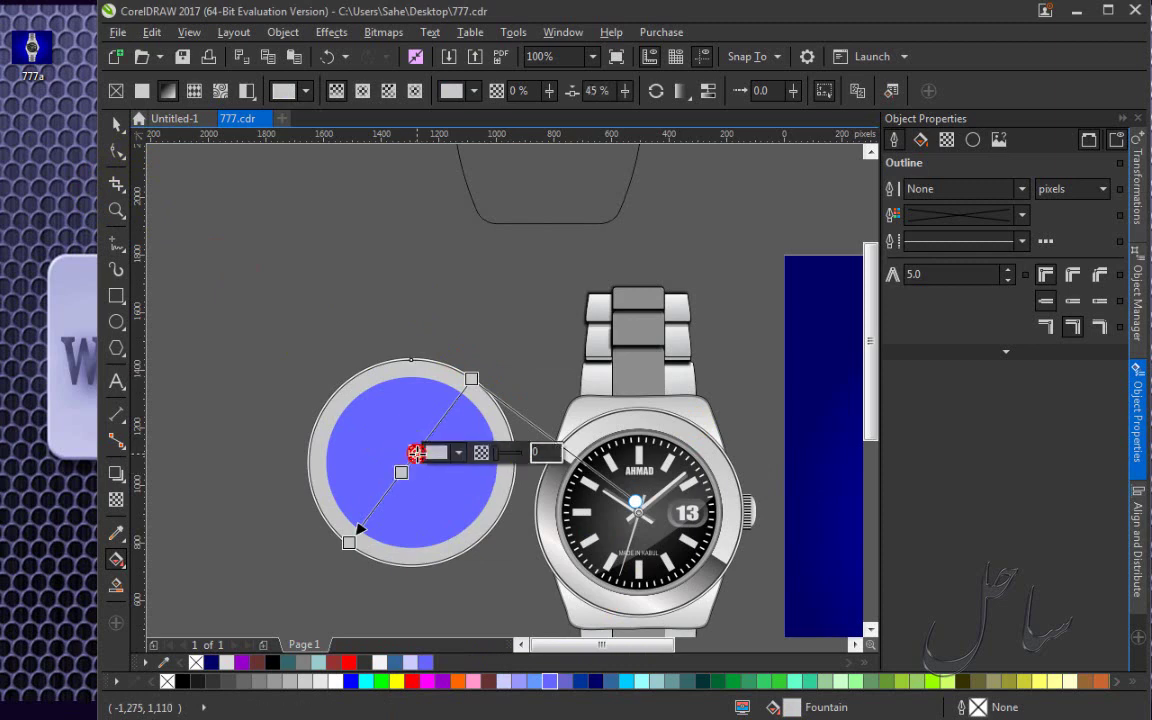
Set the fountain fill's 45% node to the light gray #E3E3E3 sampled from the finished watch's bezel.
{"action": "left_click", "coordinate": [415, 453]}
{"action": "left_click", "coordinate": [457, 454]}
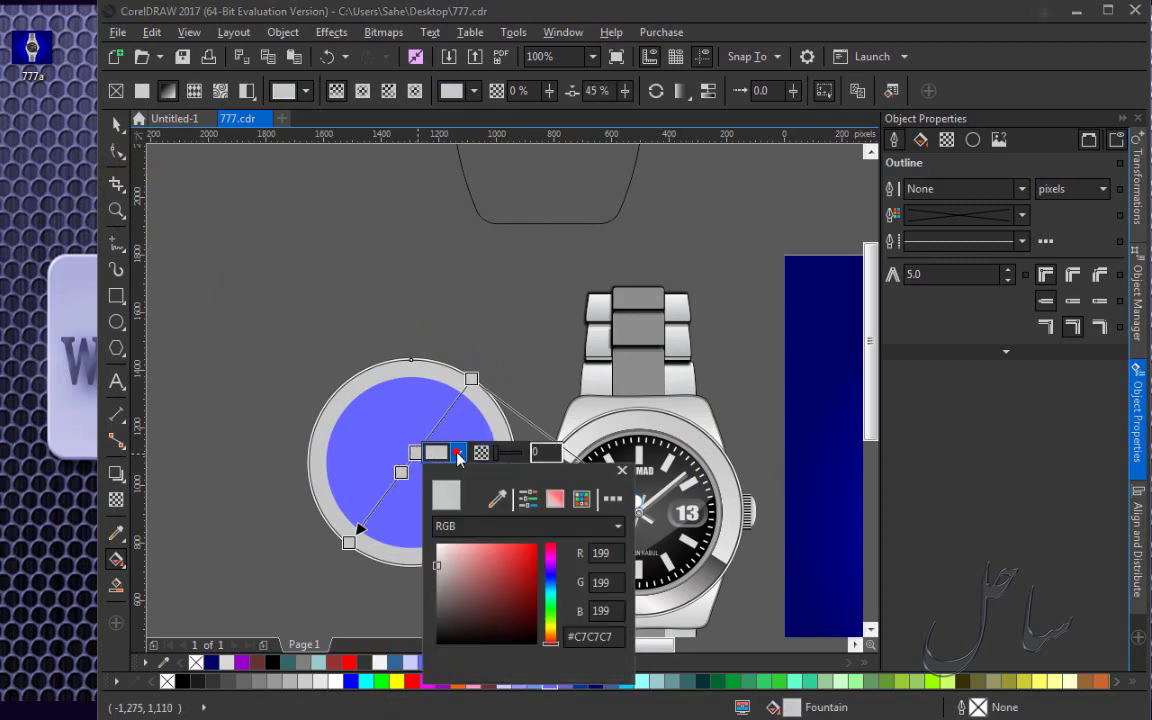
{"action": "left_click", "coordinate": [497, 498]}
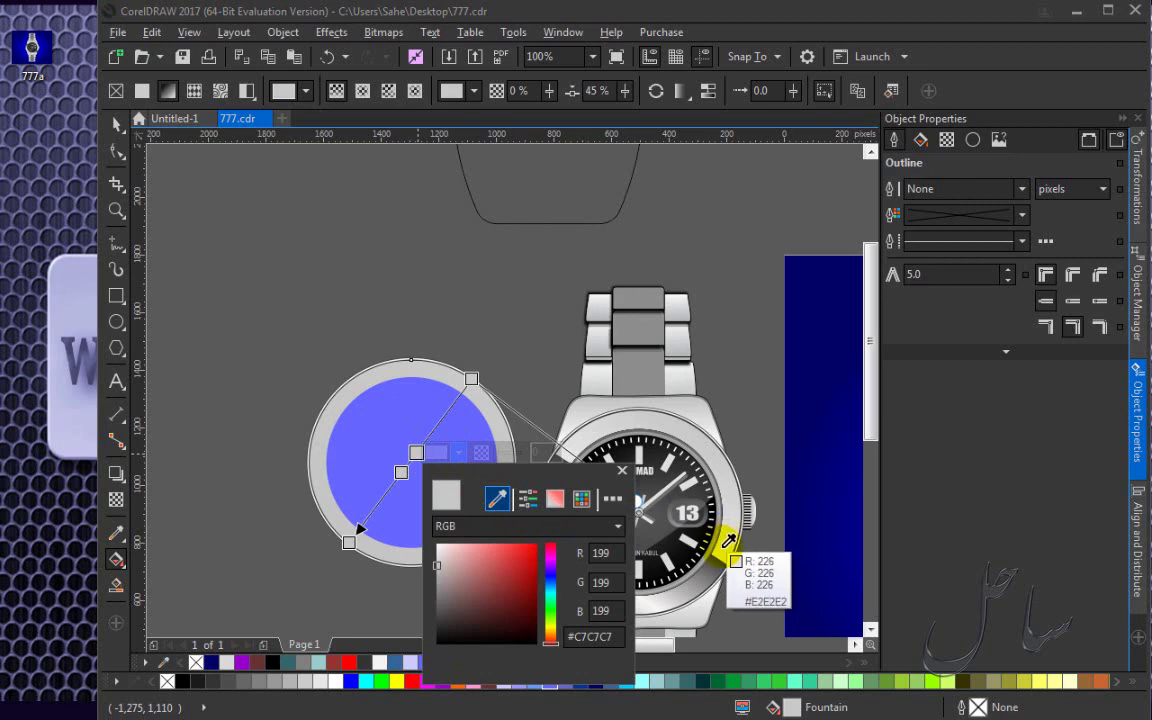
{"action": "left_click", "coordinate": [727, 545]}
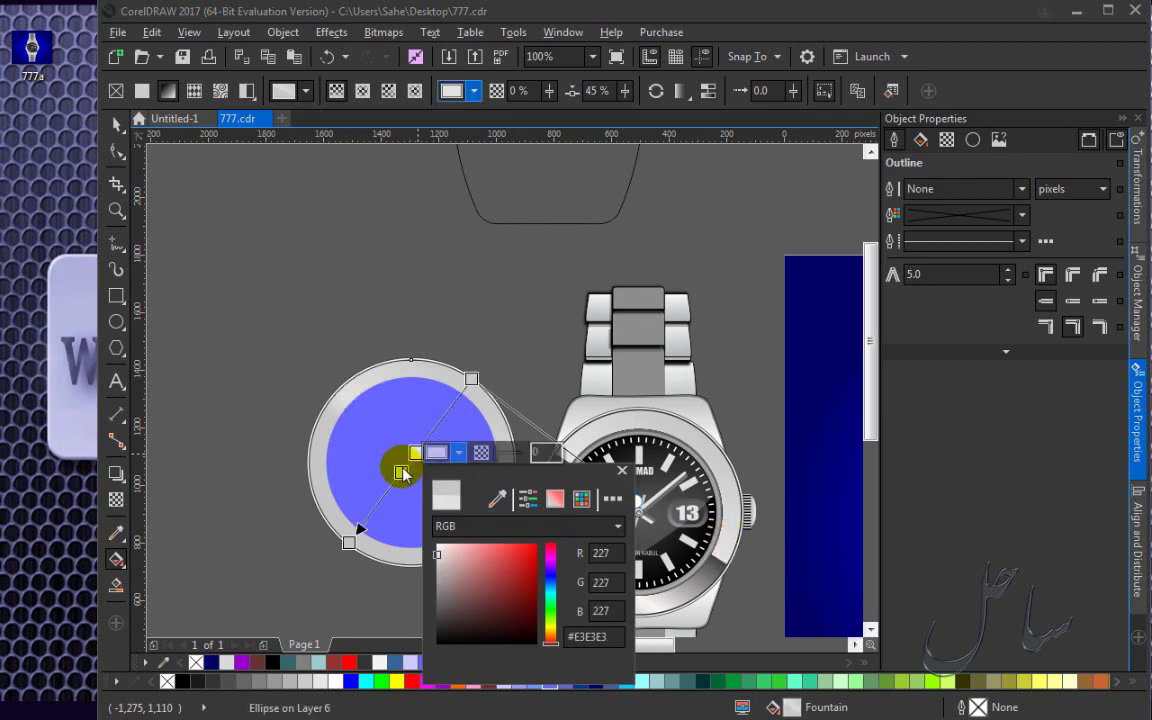
Set the fountain fill's 57% node to the dark gray #535151 sampled from the finished watch's bezel and deselect the circle.
{"action": "left_click", "coordinate": [404, 470]}
{"action": "left_click", "coordinate": [399, 472]}
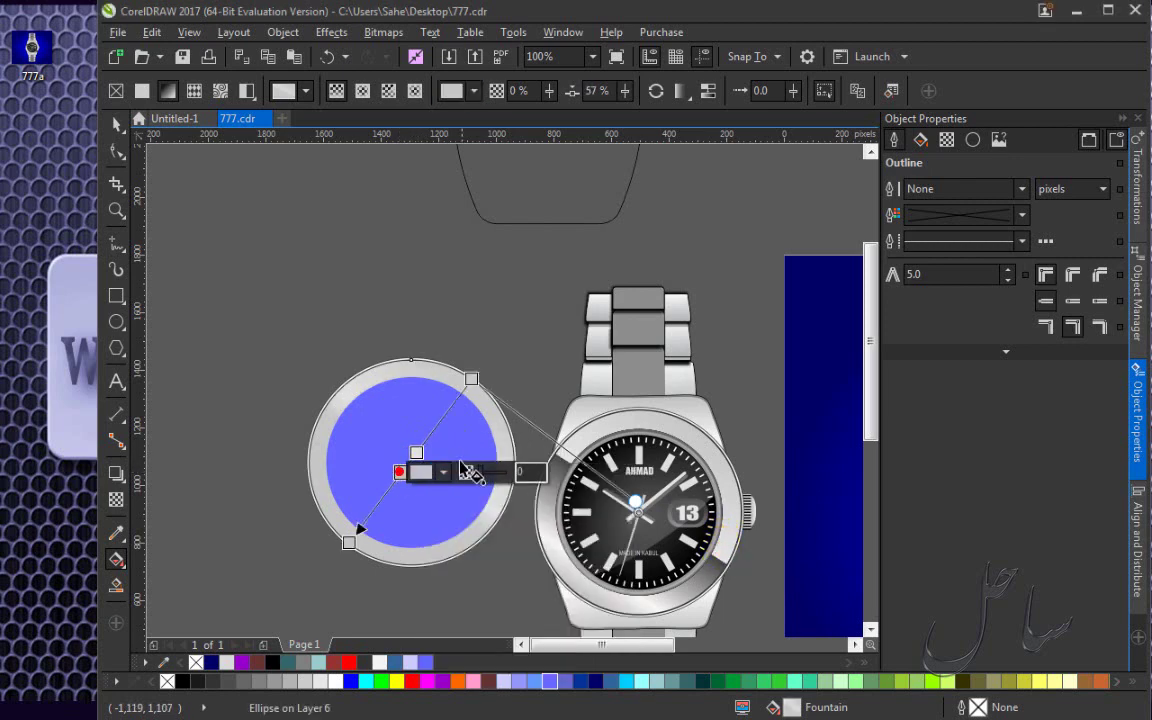
{"action": "left_click", "coordinate": [443, 472]}
{"action": "left_click", "coordinate": [482, 518]}
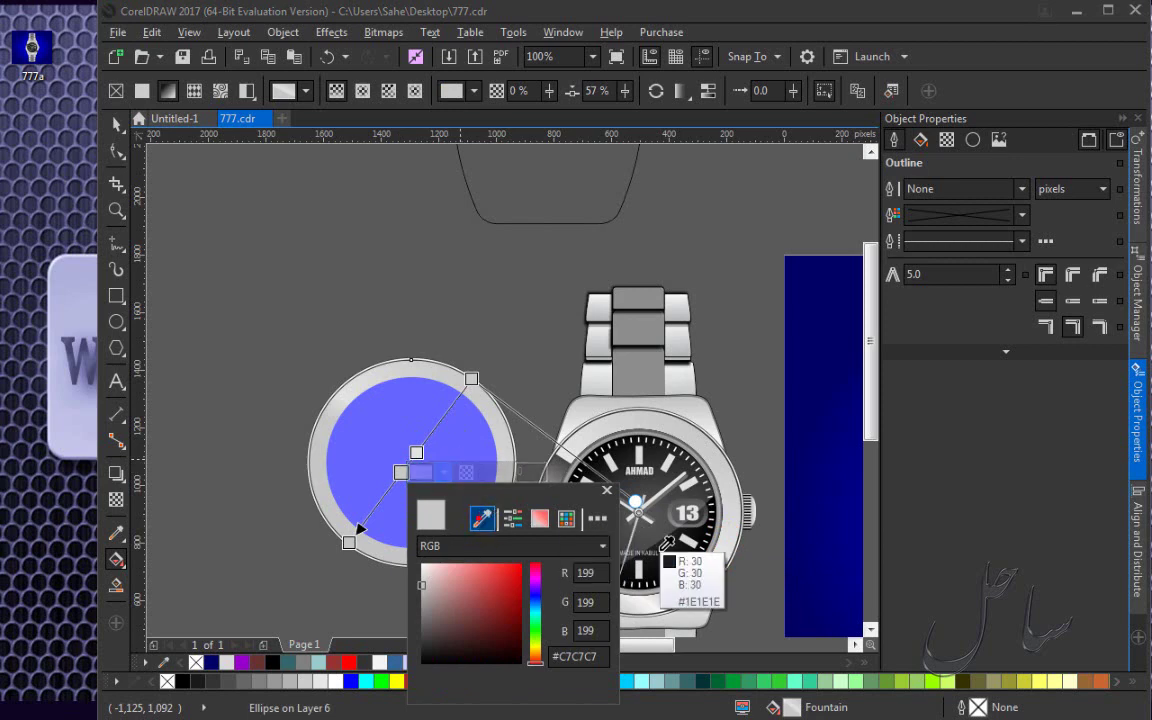
{"action": "left_click", "coordinate": [708, 564]}
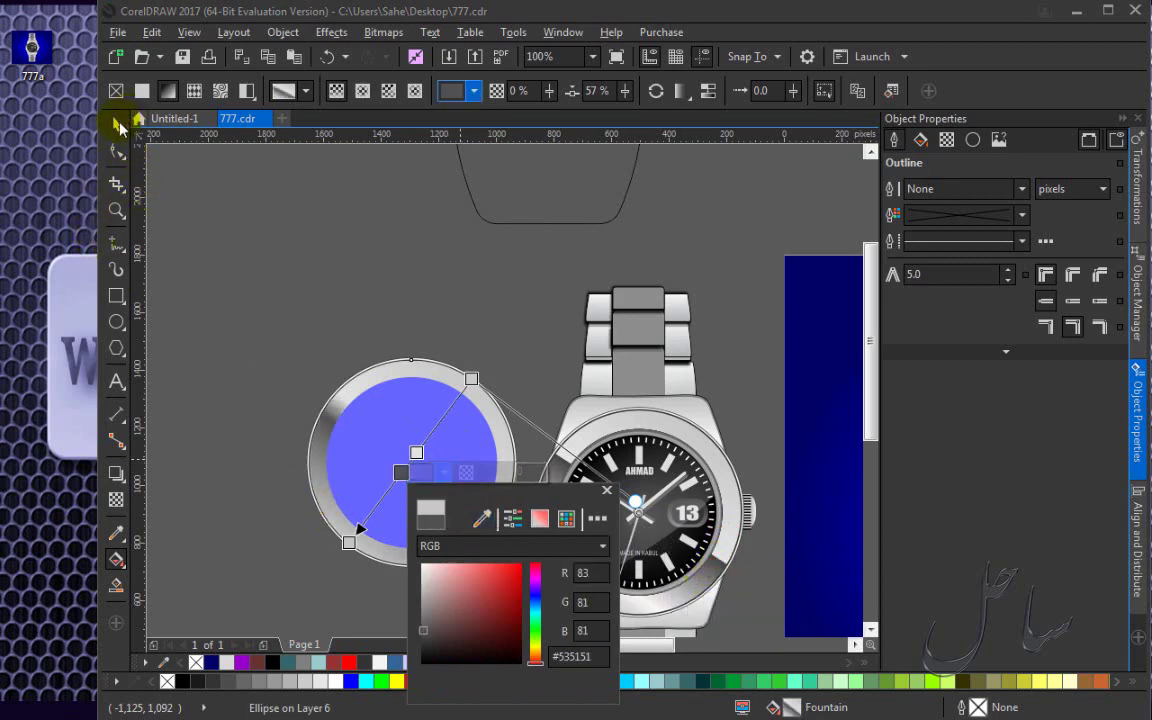
{"action": "left_click", "coordinate": [118, 127]}
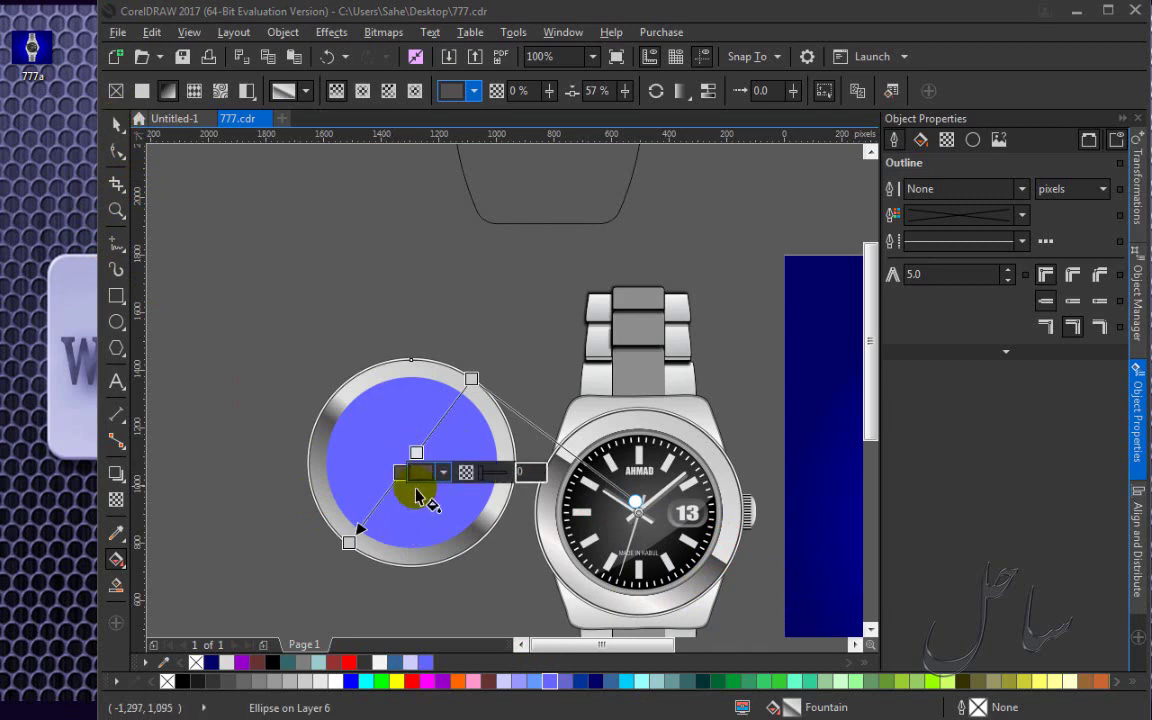
{"action": "left_click", "coordinate": [116, 124]}
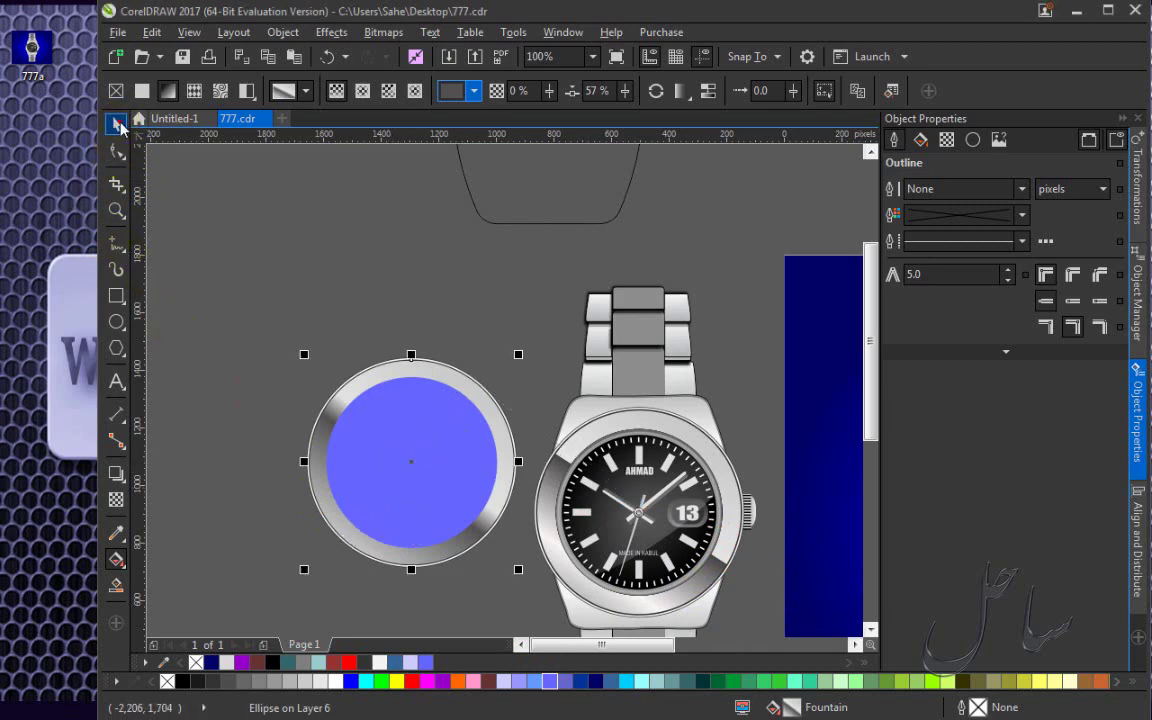
{"action": "left_click", "coordinate": [325, 387]}
Bring the outer ring's dark and light middle fill nodes close together, moving the light one to 48%.
{"action": "scroll", "coordinate": [380, 494], "scroll_direction": "up", "scroll_amount": 3}
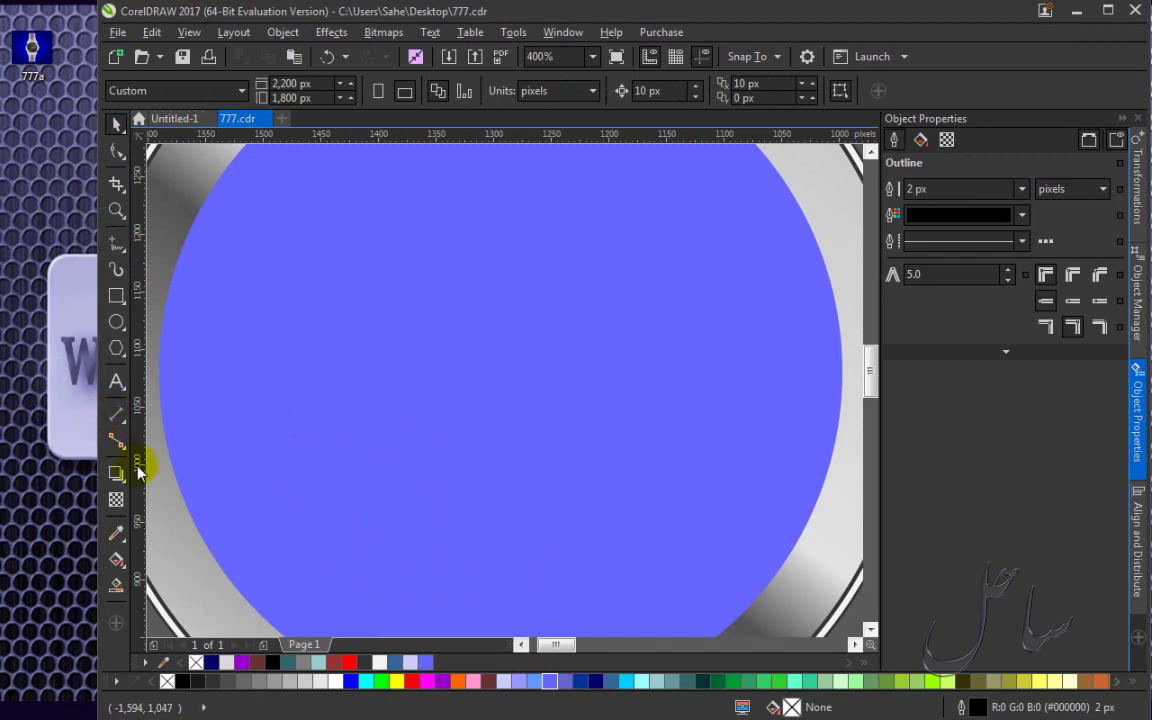
{"action": "left_click", "coordinate": [115, 561]}
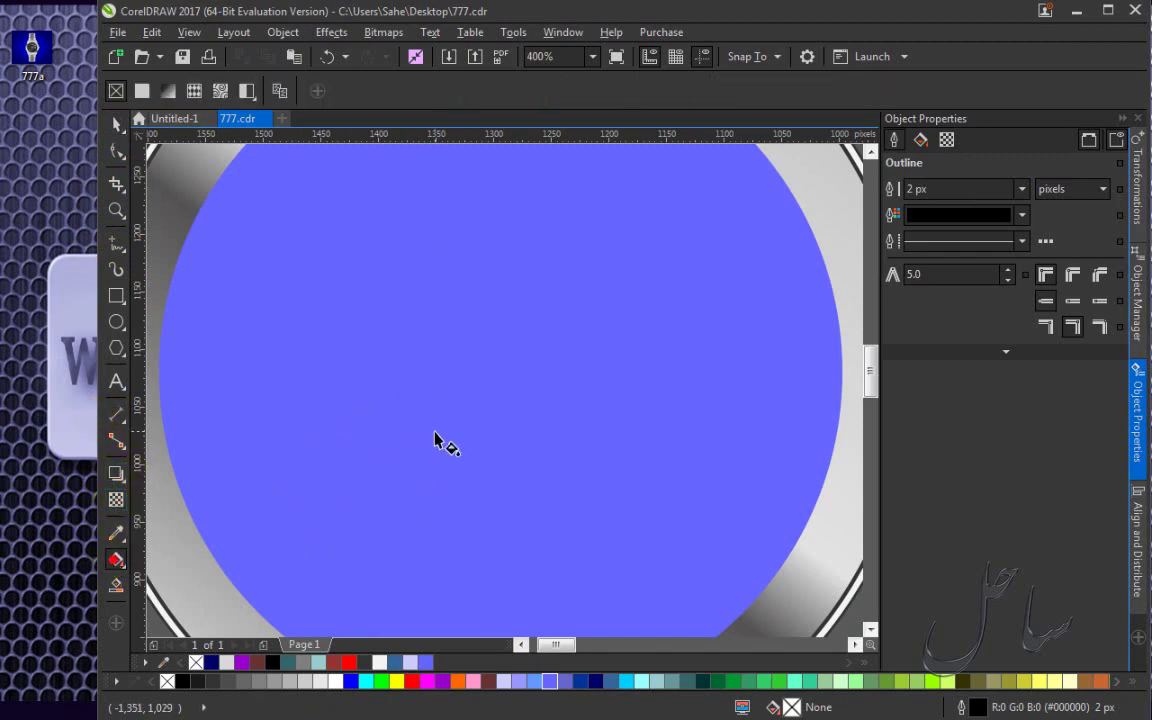
{"action": "left_click", "coordinate": [418, 438]}
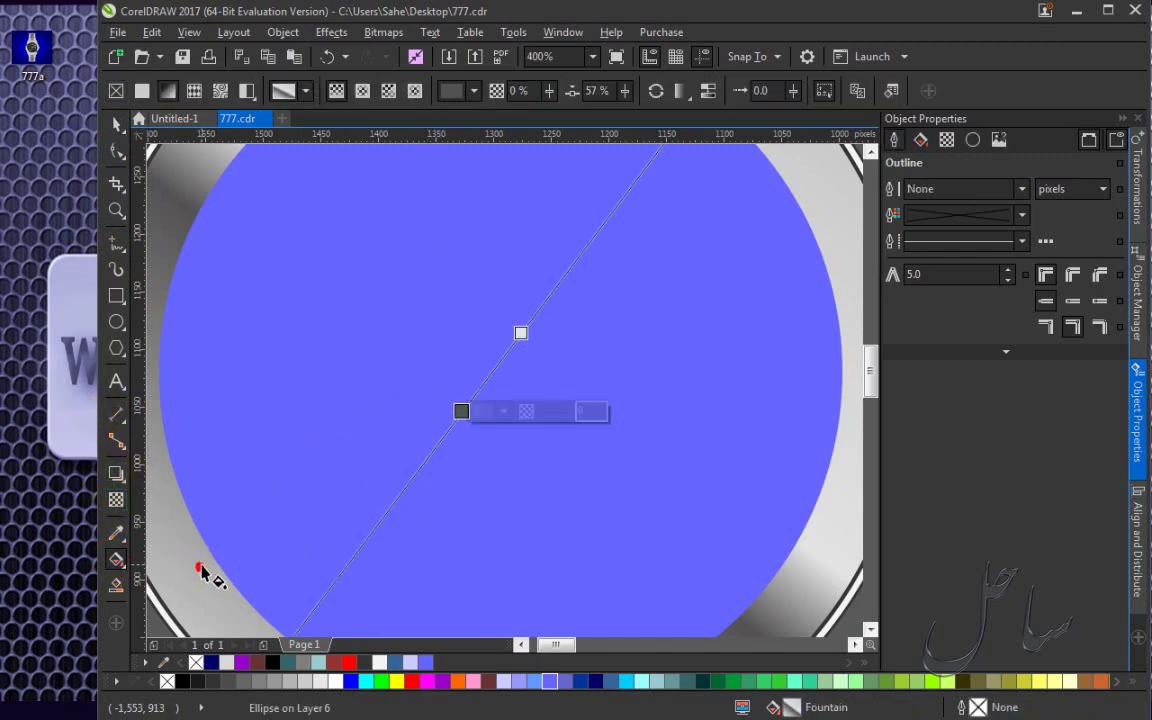
{"action": "left_click", "coordinate": [460, 410]}
{"action": "left_click_drag", "start_coordinate": [462, 411], "coordinate": [500, 367]}
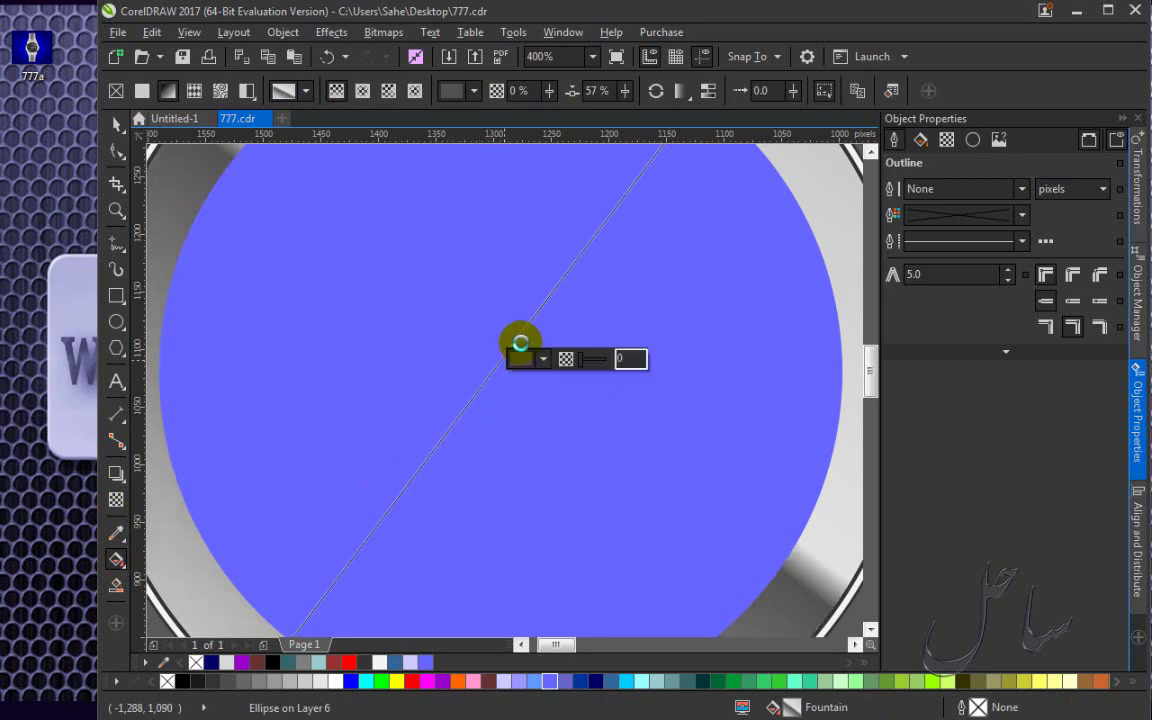
{"action": "left_click", "coordinate": [521, 333]}
{"action": "left_click", "coordinate": [510, 345]}
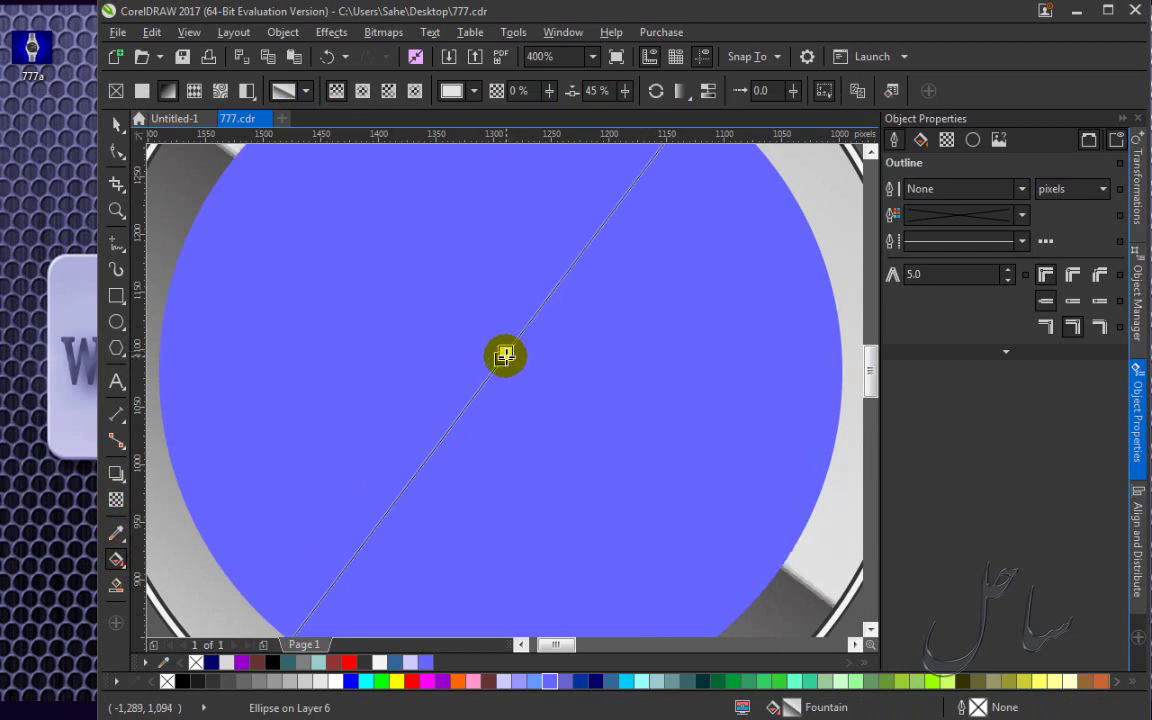
Move the dark gray fill node to 48%, right against the light node, to make a hard-edged transition, and deselect the ring.
{"action": "scroll", "coordinate": [448, 420], "scroll_direction": "down", "scroll_amount": 2}
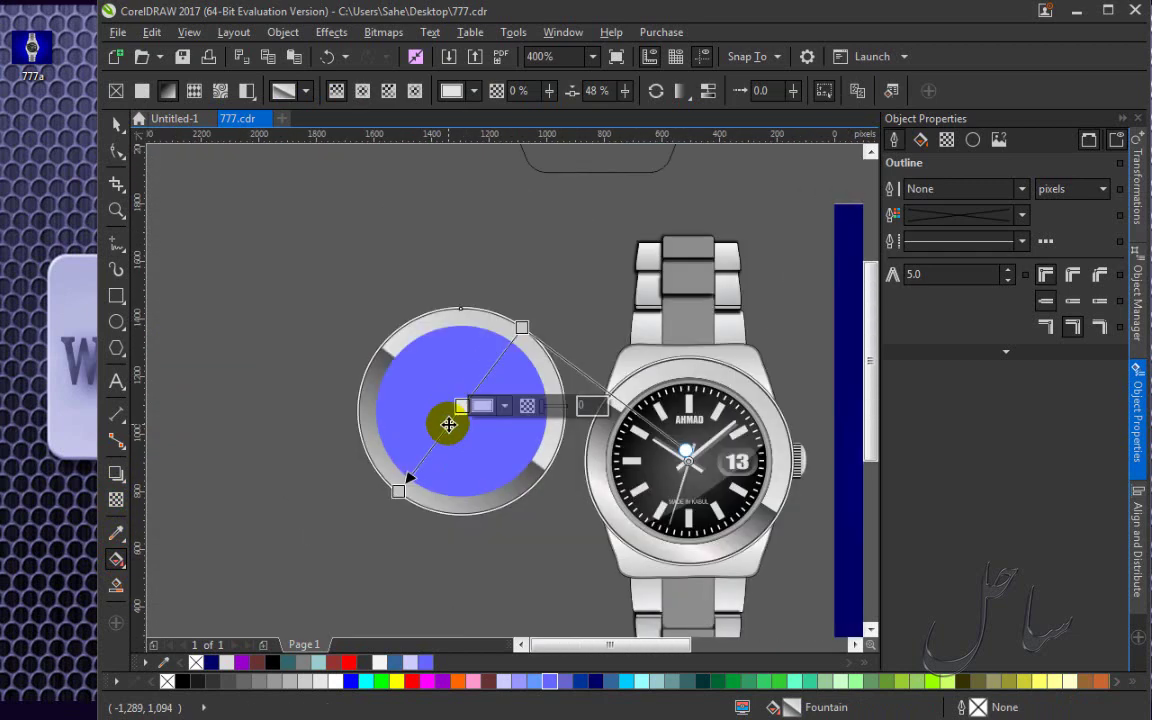
{"action": "scroll", "coordinate": [450, 418], "scroll_direction": "up", "scroll_amount": 2}
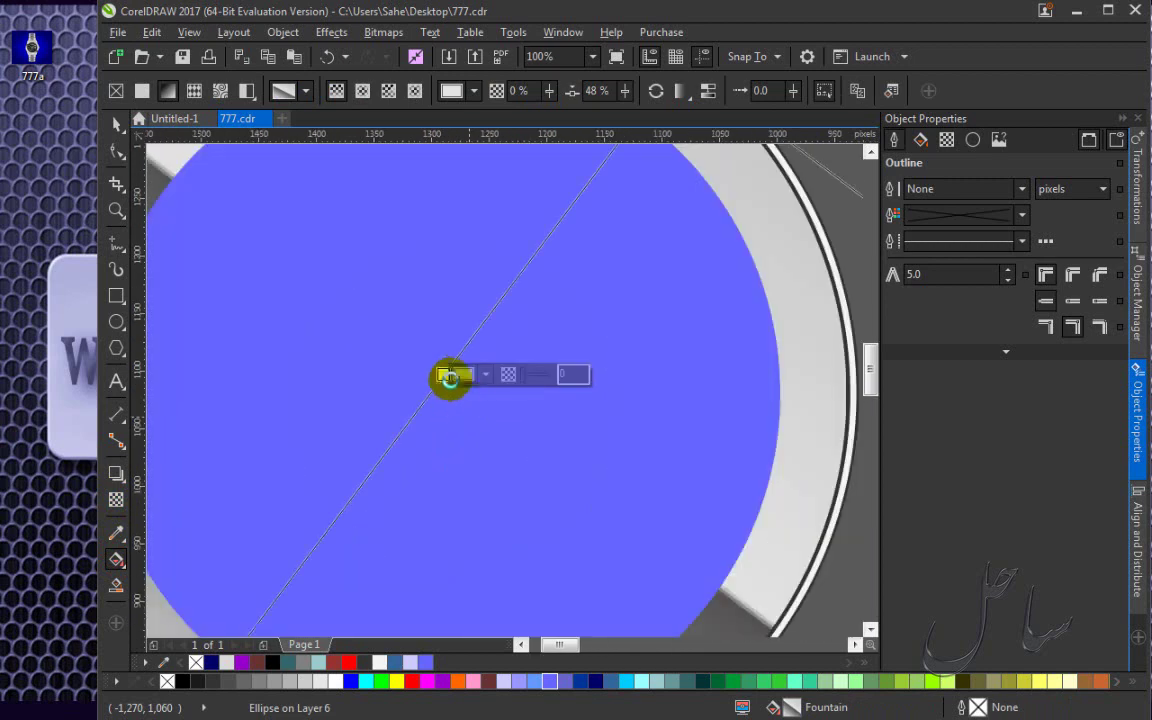
{"action": "scroll", "coordinate": [435, 385], "scroll_direction": "up", "scroll_amount": 3}
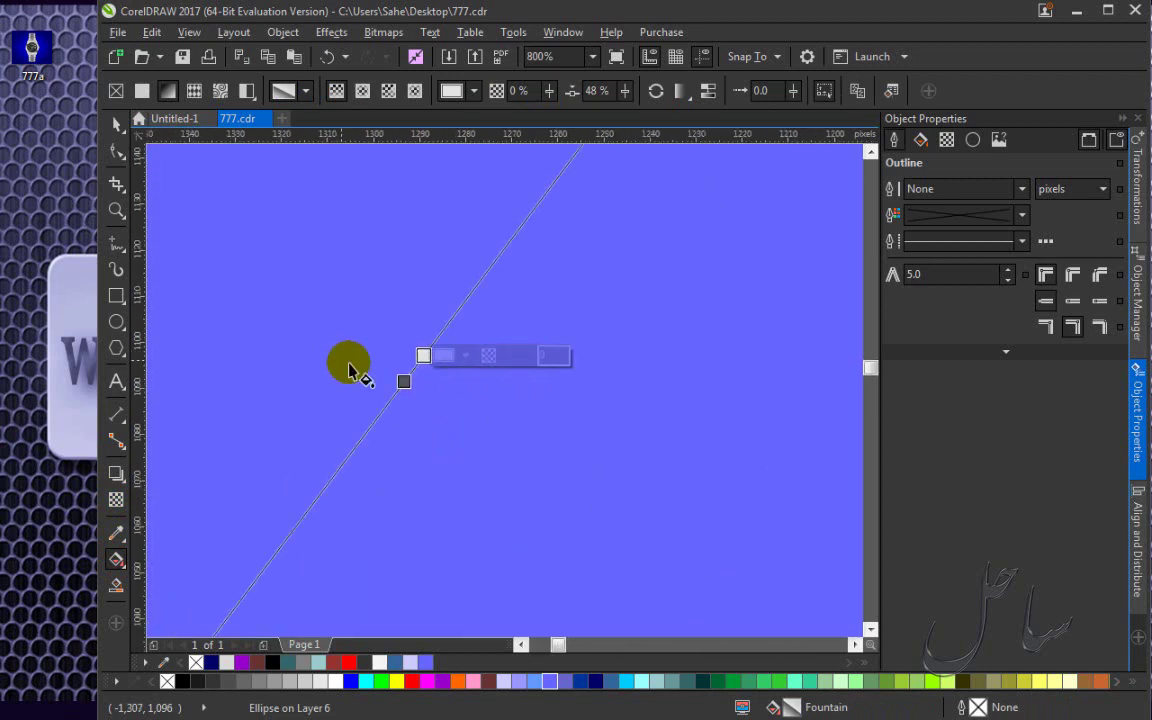
{"action": "left_click", "coordinate": [502, 349]}
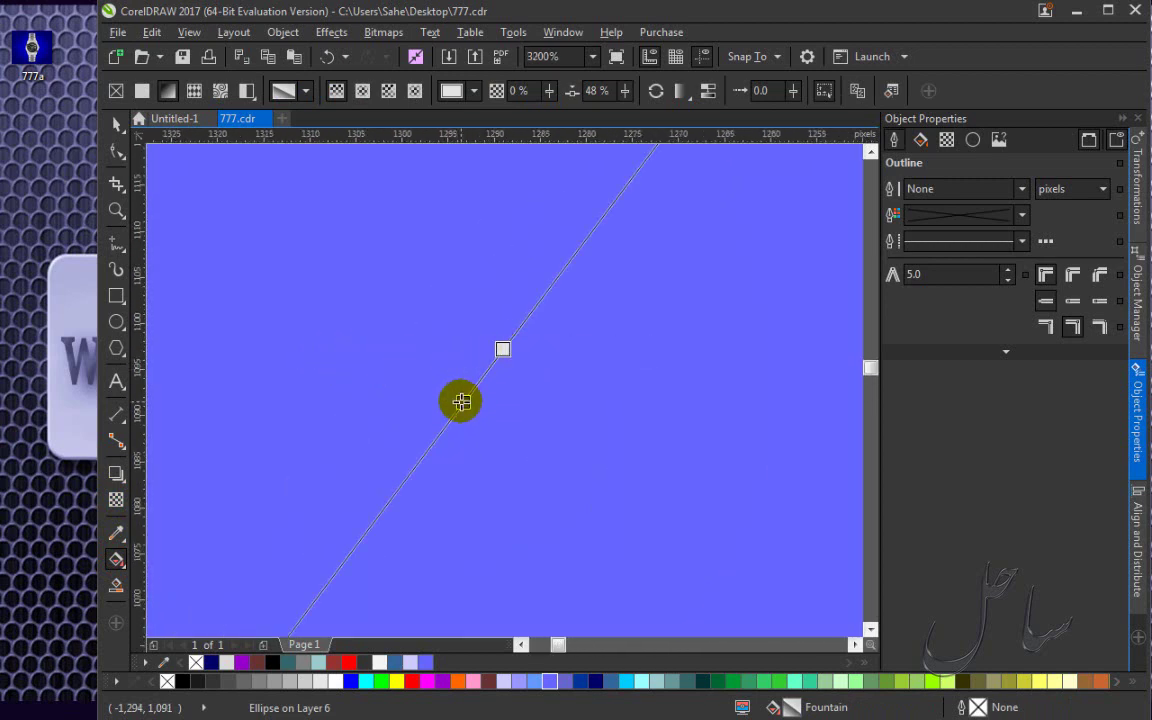
{"action": "left_click", "coordinate": [460, 401]}
{"action": "left_click", "coordinate": [502, 349]}
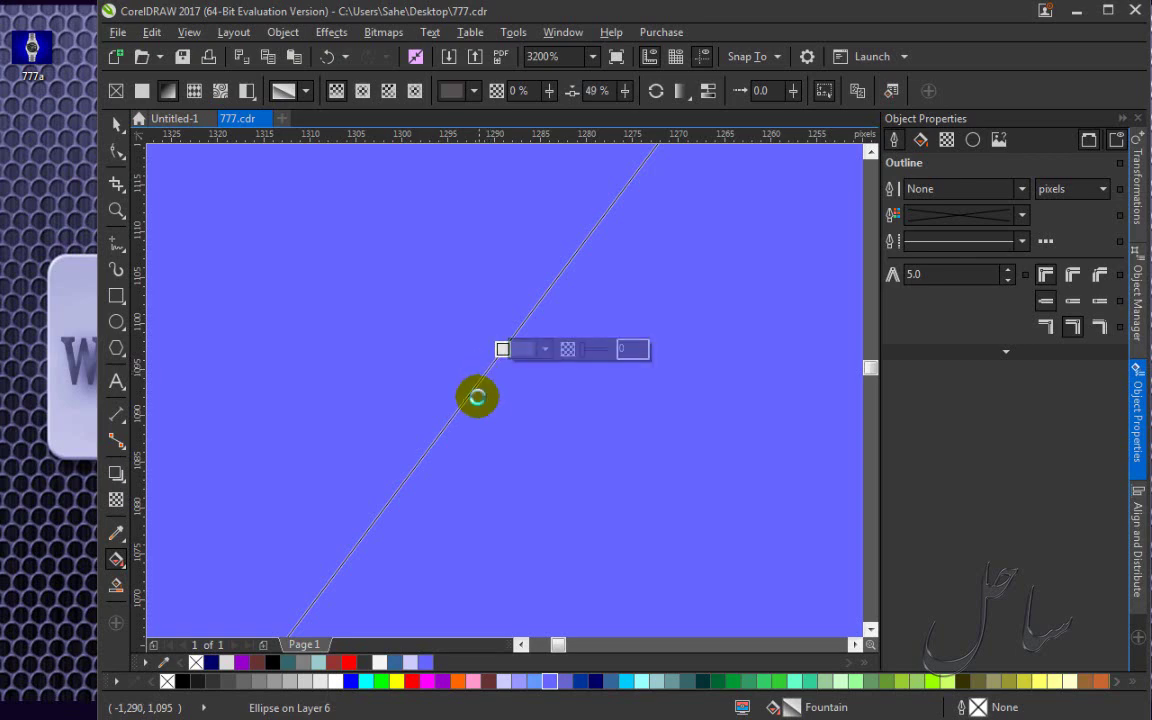
{"action": "left_click", "coordinate": [470, 396]}
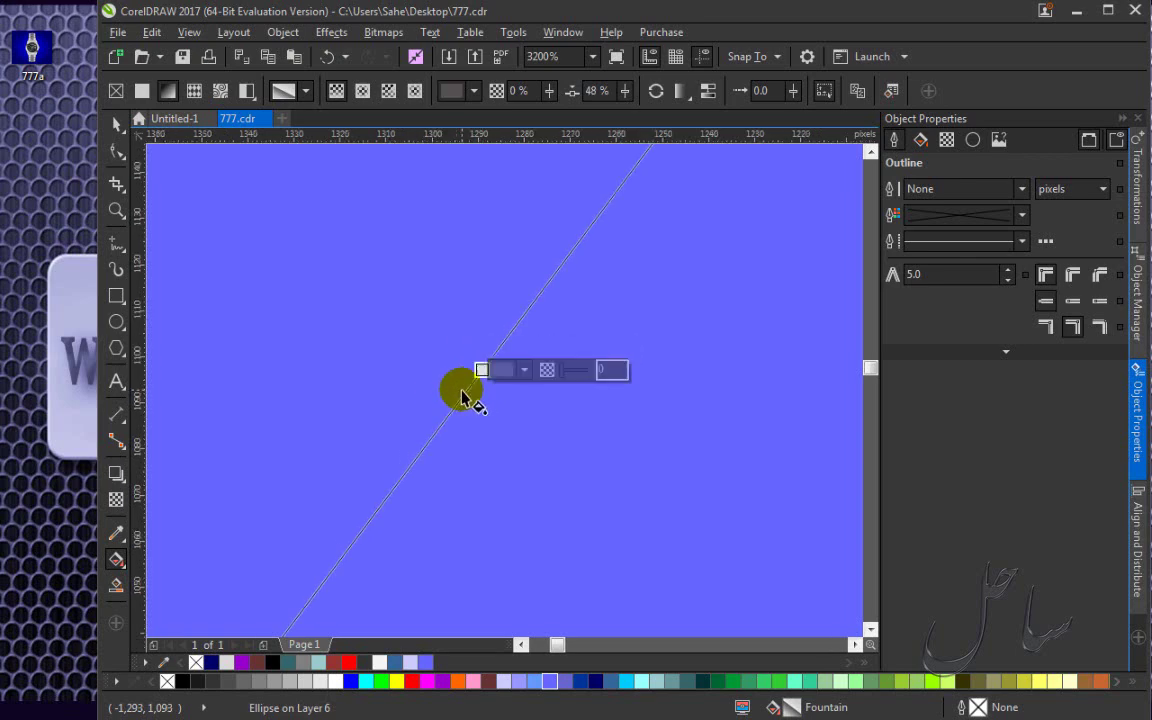
{"action": "scroll", "coordinate": [460, 388], "scroll_direction": "down", "scroll_amount": 1}
{"action": "scroll", "coordinate": [460, 388], "scroll_direction": "down", "scroll_amount": 3}
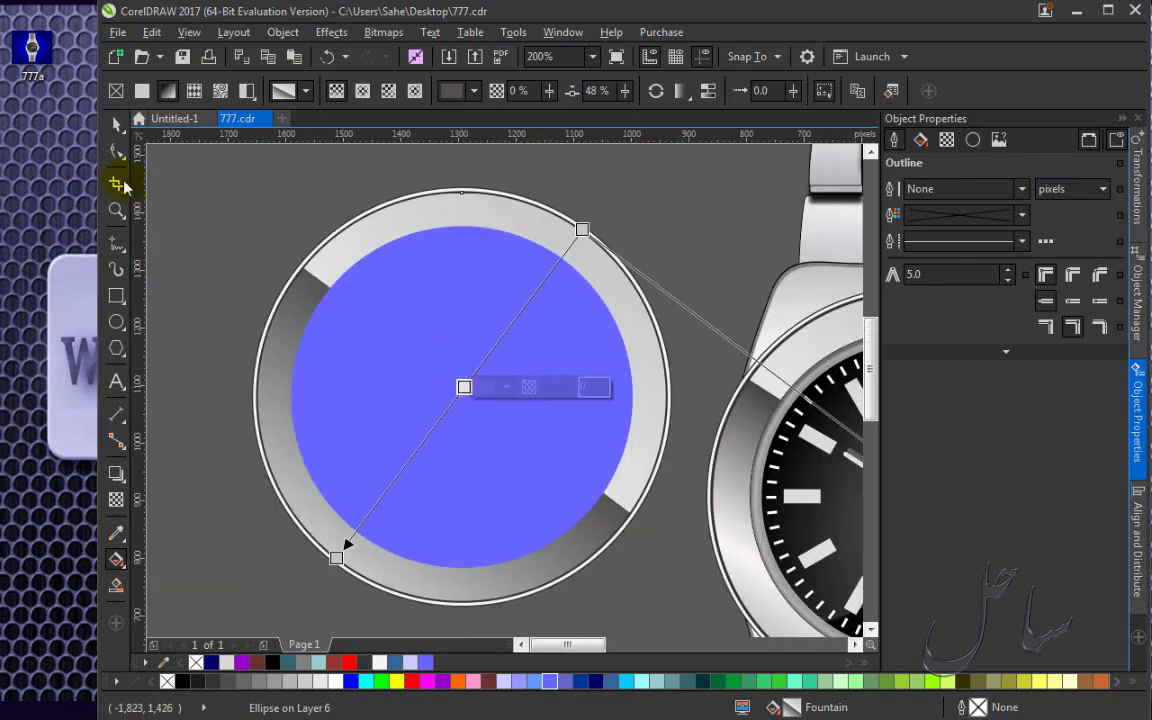
{"action": "left_click", "coordinate": [116, 124]}
{"action": "left_click", "coordinate": [213, 183]}
{"action": "scroll", "coordinate": [257, 326], "scroll_direction": "down", "scroll_amount": 1}
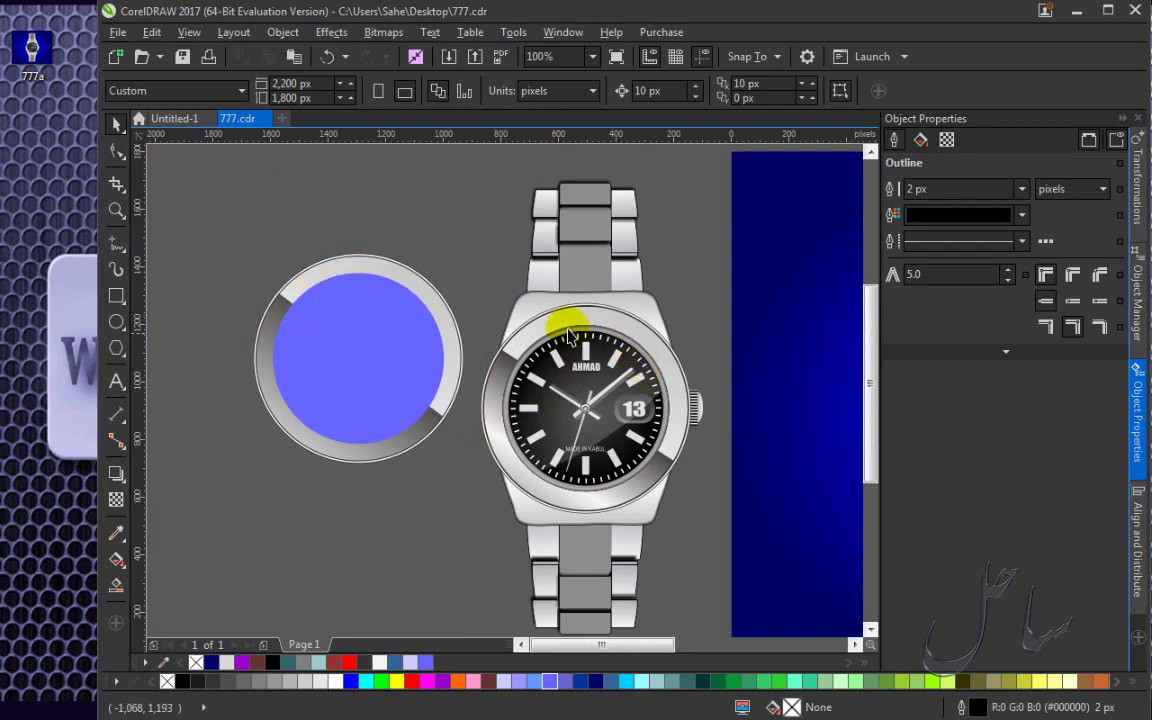
Compare the inner bezel edge of the finished watch and recolor the blue-violet inner circle black.
{"action": "scroll", "coordinate": [576, 330], "scroll_direction": "up", "scroll_amount": 5}
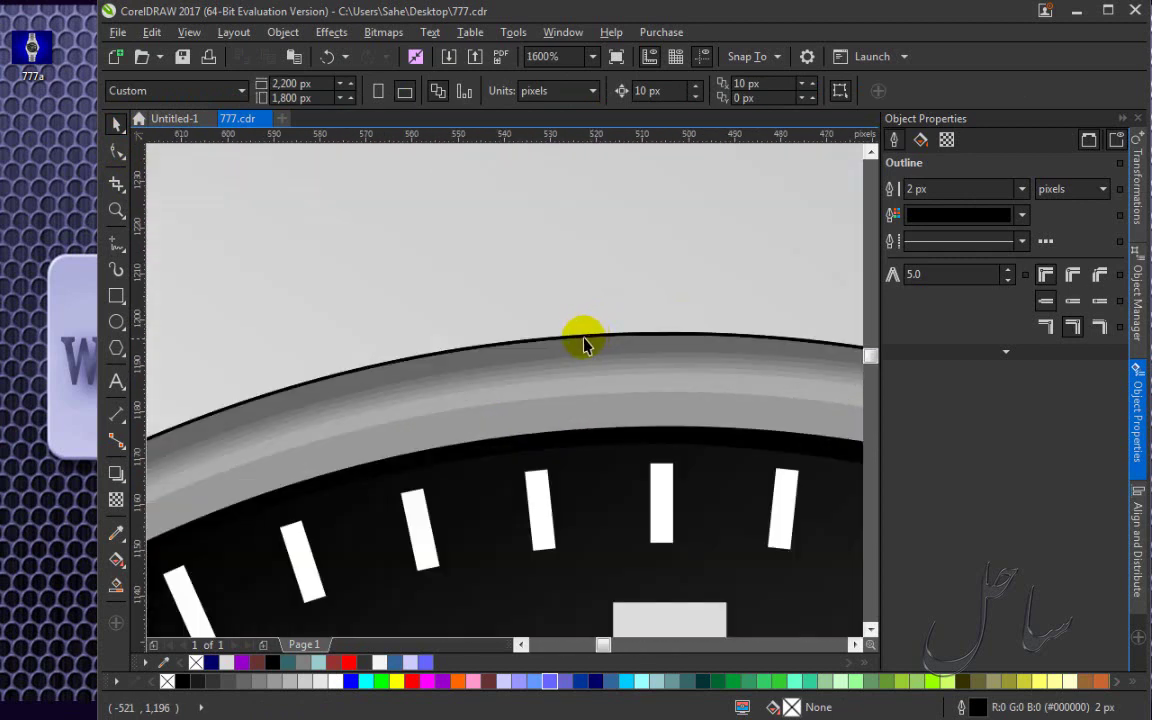
{"action": "scroll", "coordinate": [567, 336], "scroll_direction": "up", "scroll_amount": 2}
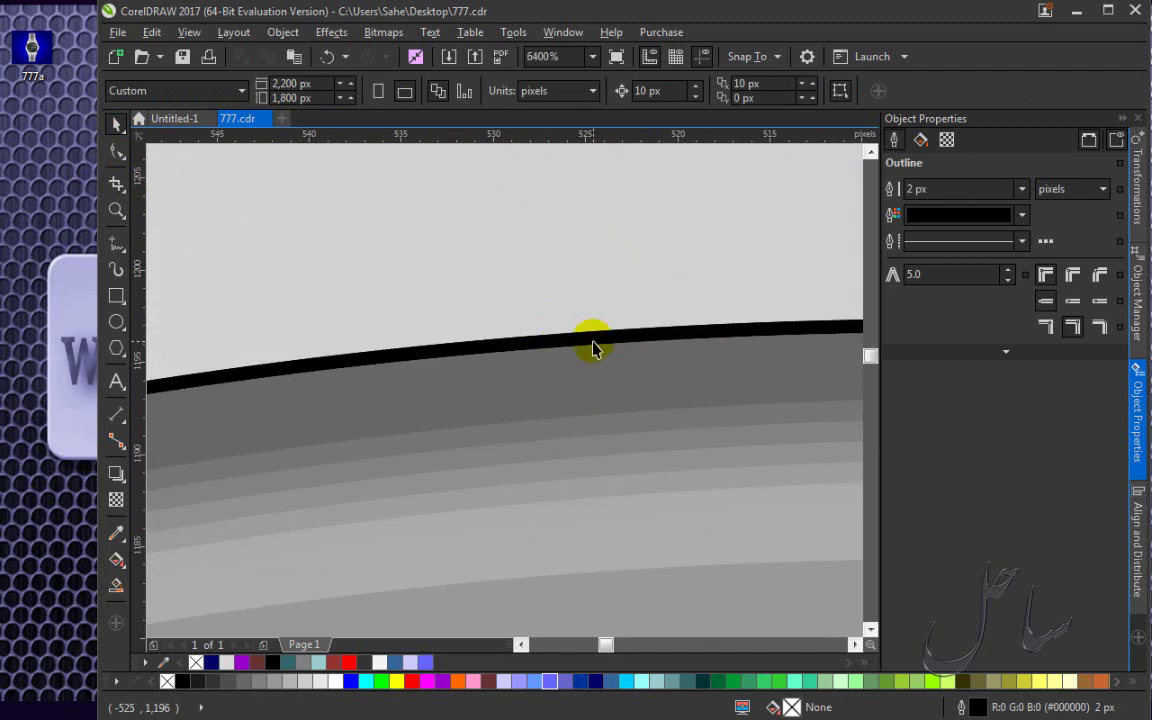
{"action": "scroll", "coordinate": [516, 356], "scroll_direction": "down", "scroll_amount": 7}
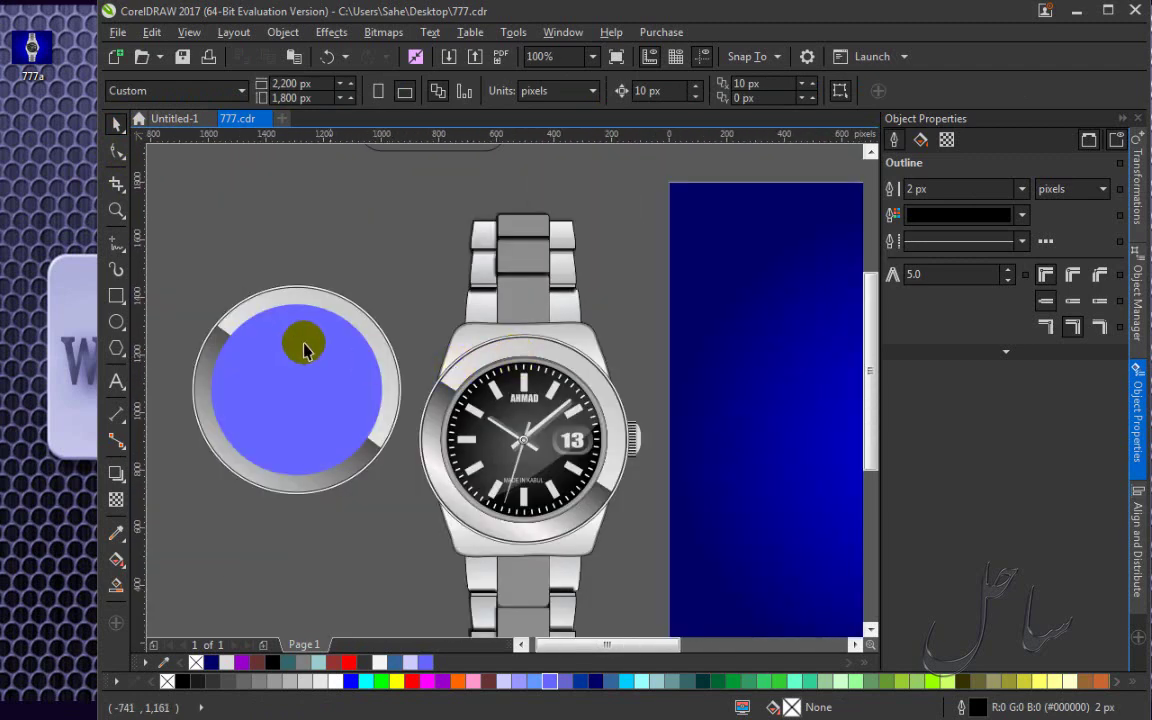
{"action": "left_click", "coordinate": [280, 345]}
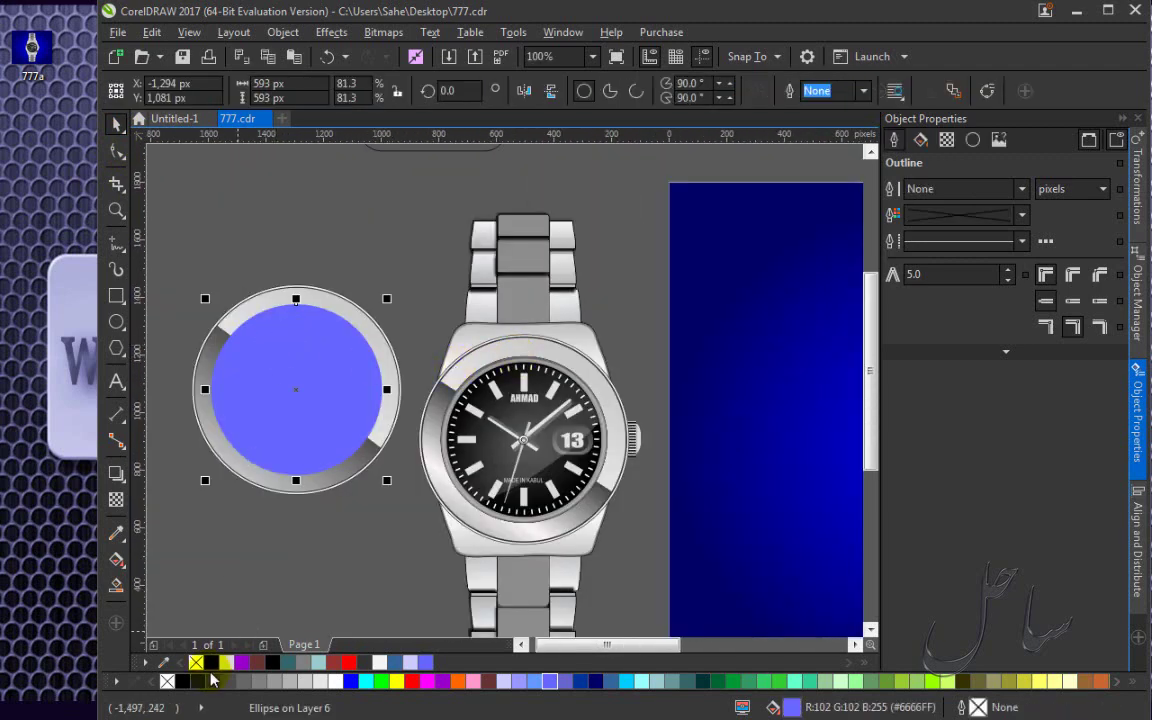
{"action": "left_click", "coordinate": [186, 682]}
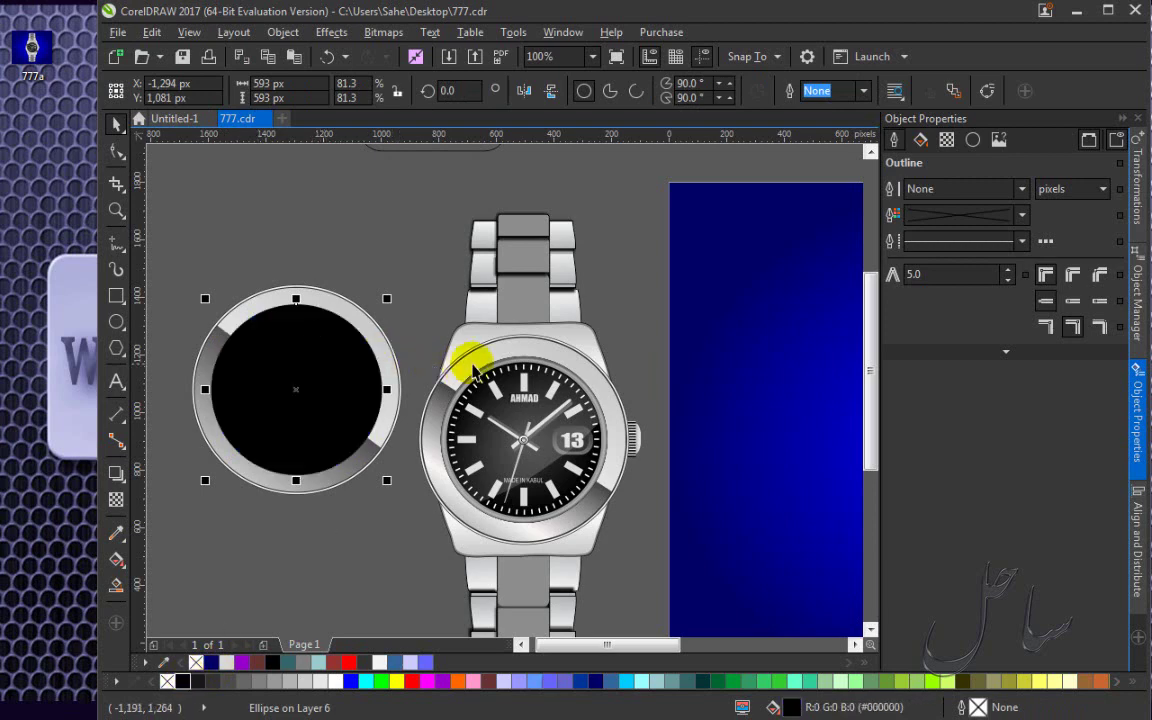
Add a concentric copy of the black inner circle, scaled down slightly to about 589 px wide.
{"action": "scroll", "coordinate": [522, 360], "scroll_direction": "up", "scroll_amount": 4}
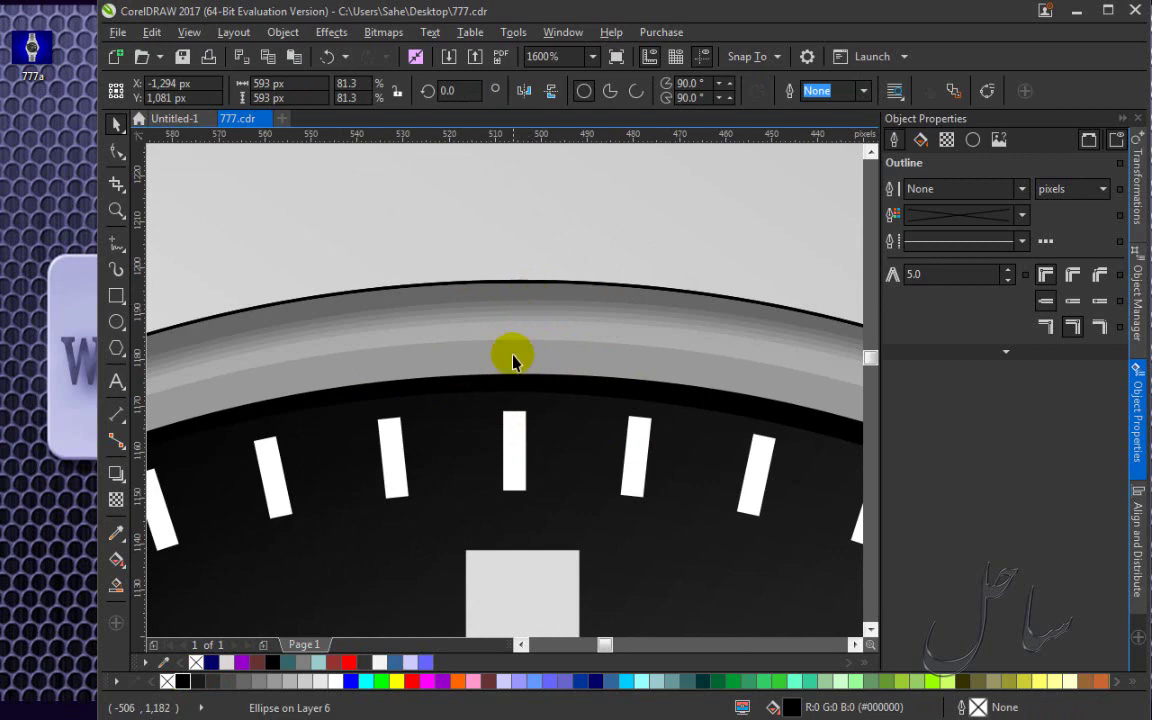
{"action": "scroll", "coordinate": [516, 318], "scroll_direction": "down", "scroll_amount": 2}
{"action": "scroll", "coordinate": [518, 322], "scroll_direction": "down", "scroll_amount": 2}
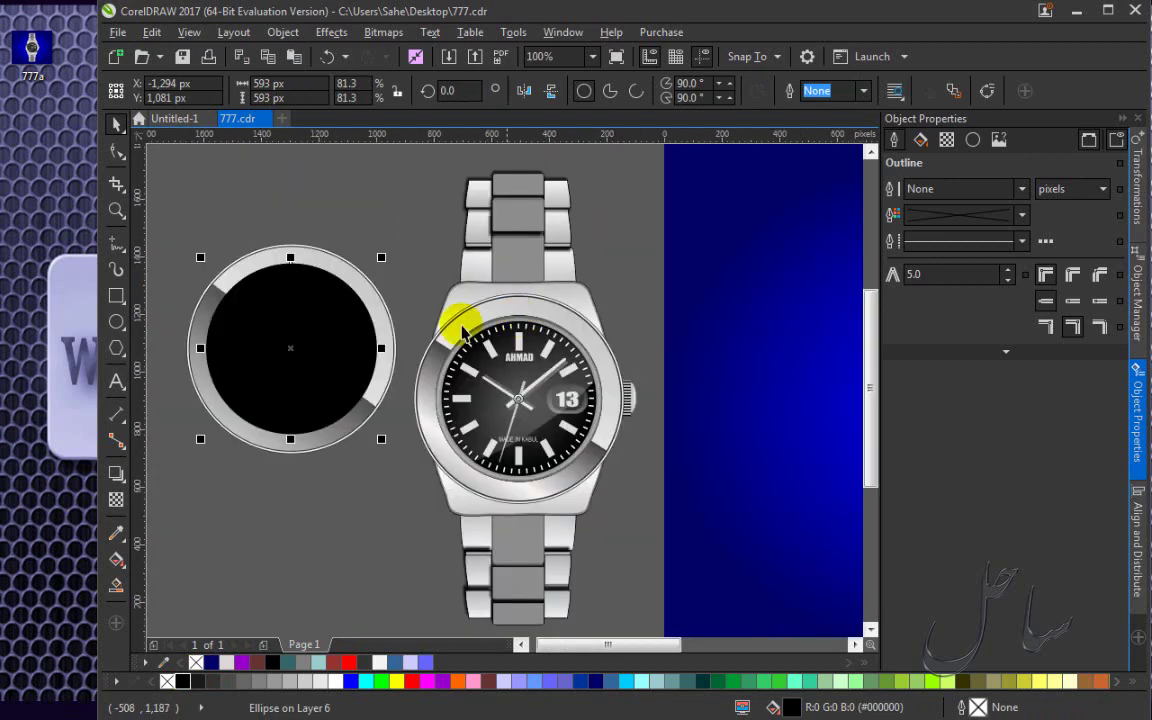
{"action": "scroll", "coordinate": [293, 258], "scroll_direction": "up", "scroll_amount": 2}
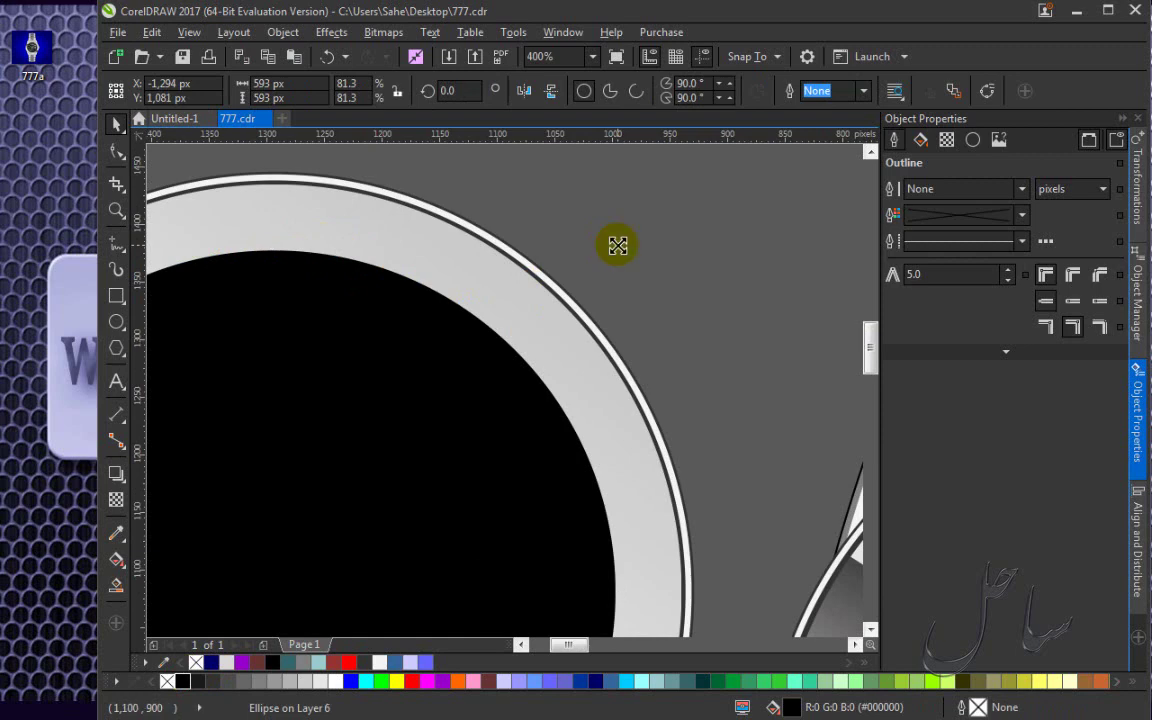
{"action": "left_click_drag", "start_coordinate": [616, 245], "coordinate": [617, 247]}
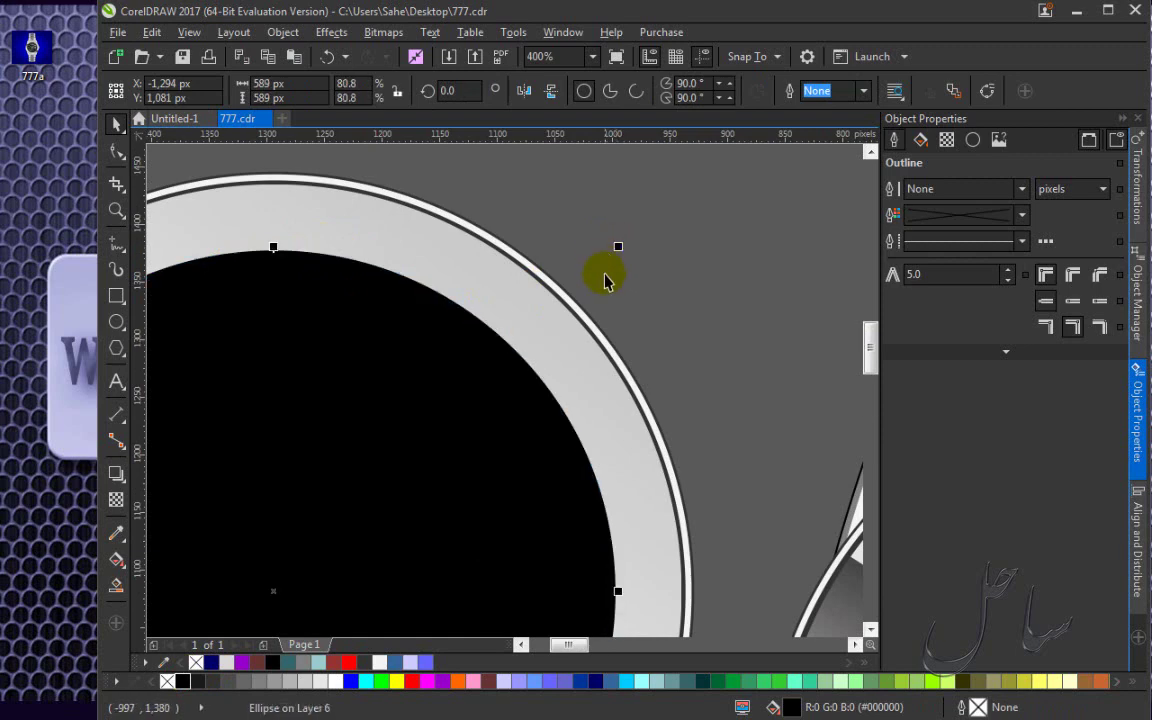
{"action": "scroll", "coordinate": [604, 290], "scroll_direction": "down", "scroll_amount": 2}
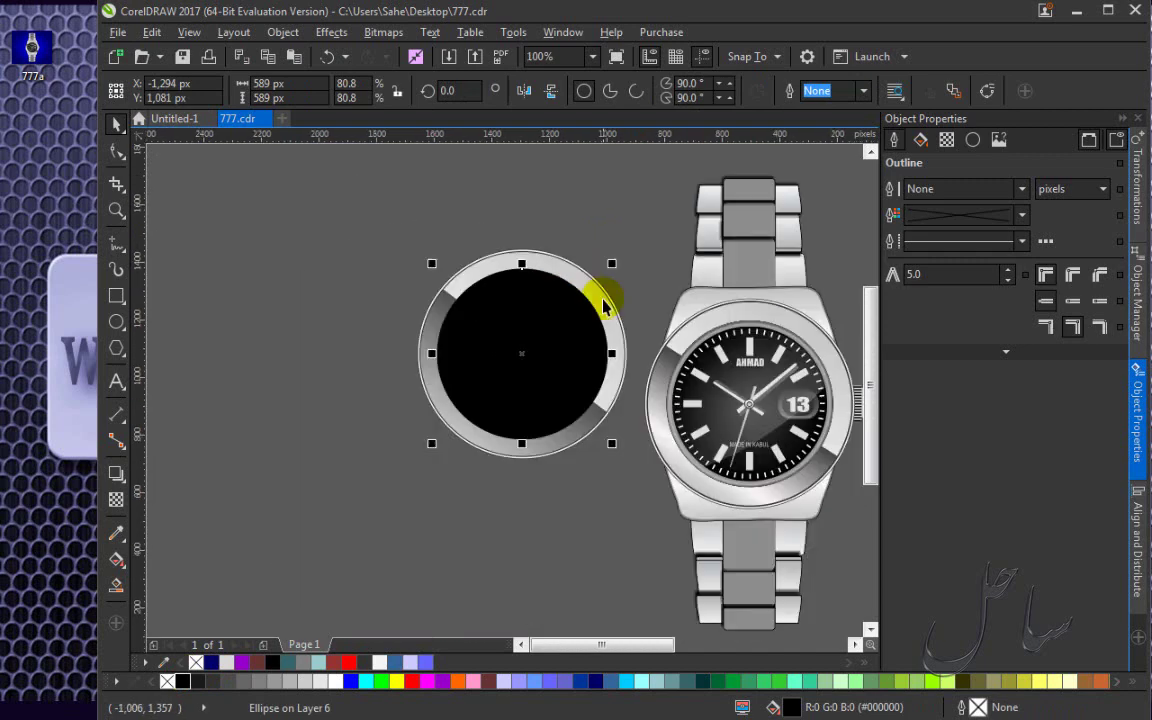
Fill the 589 px circle copy with light gray #E6E6E6, leaving a thin black rim around it.
{"action": "left_click", "coordinate": [324, 681]}
{"action": "scroll", "coordinate": [535, 281], "scroll_direction": "up", "scroll_amount": 3}
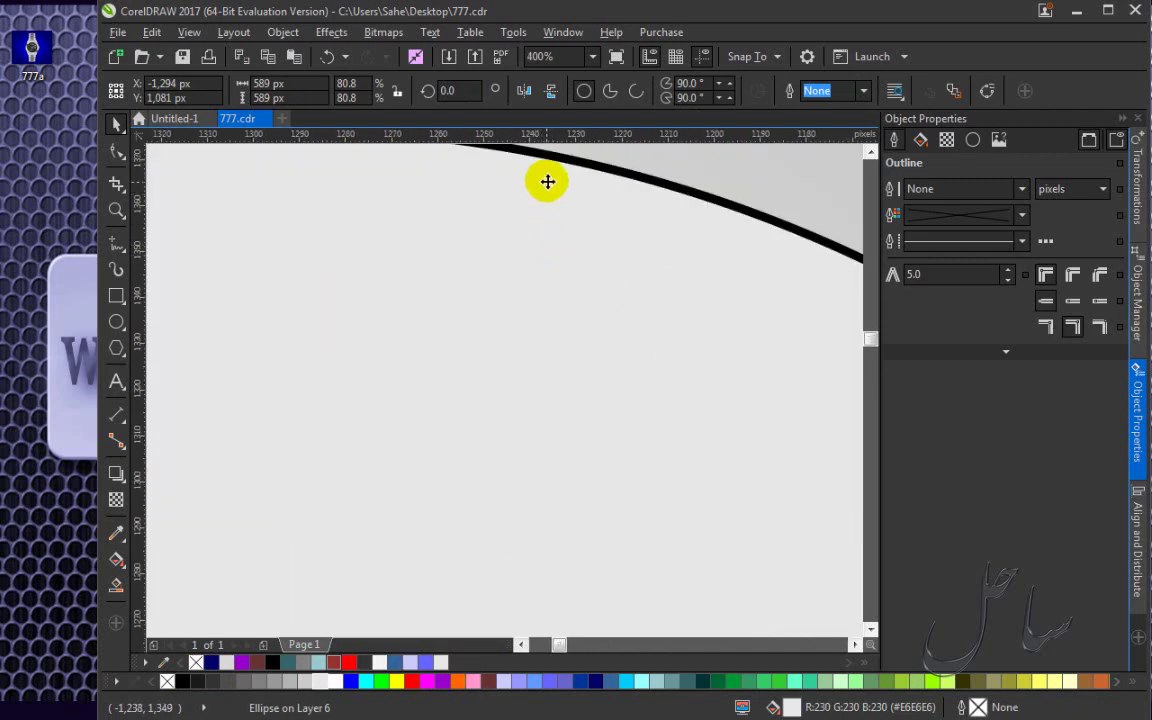
{"action": "scroll", "coordinate": [572, 226], "scroll_direction": "down", "scroll_amount": 1}
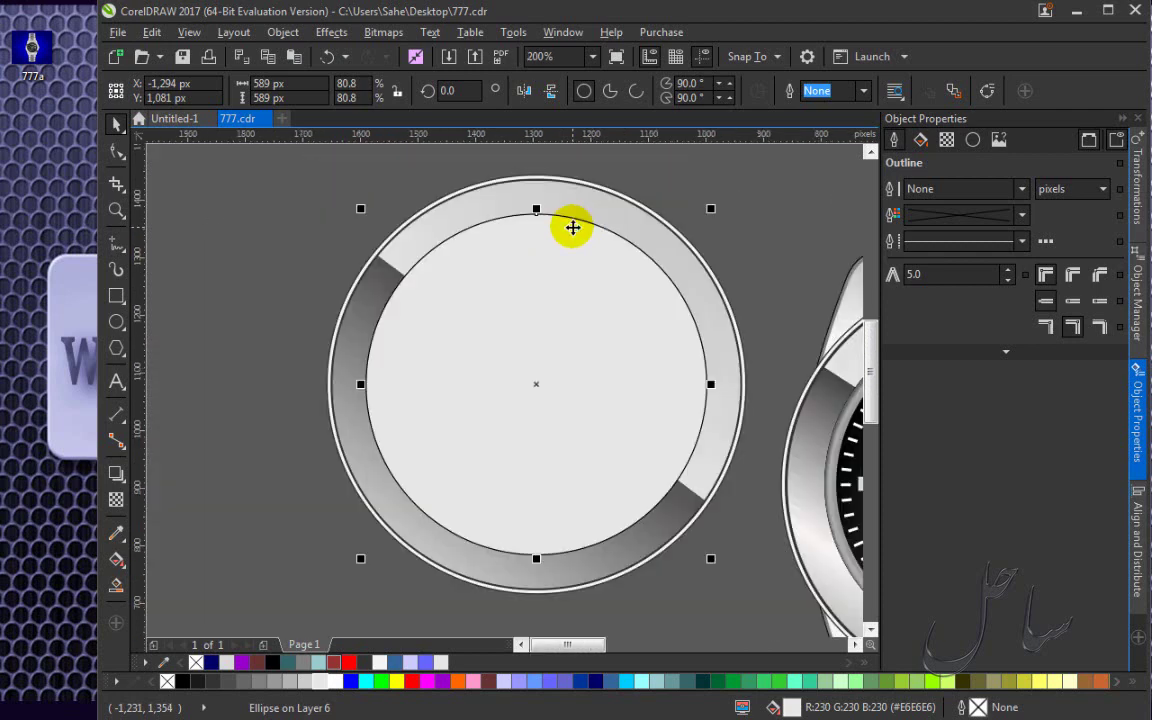
{"action": "scroll", "coordinate": [553, 310], "scroll_direction": "down", "scroll_amount": 2}
{"action": "scroll", "coordinate": [553, 316], "scroll_direction": "up", "scroll_amount": 1}
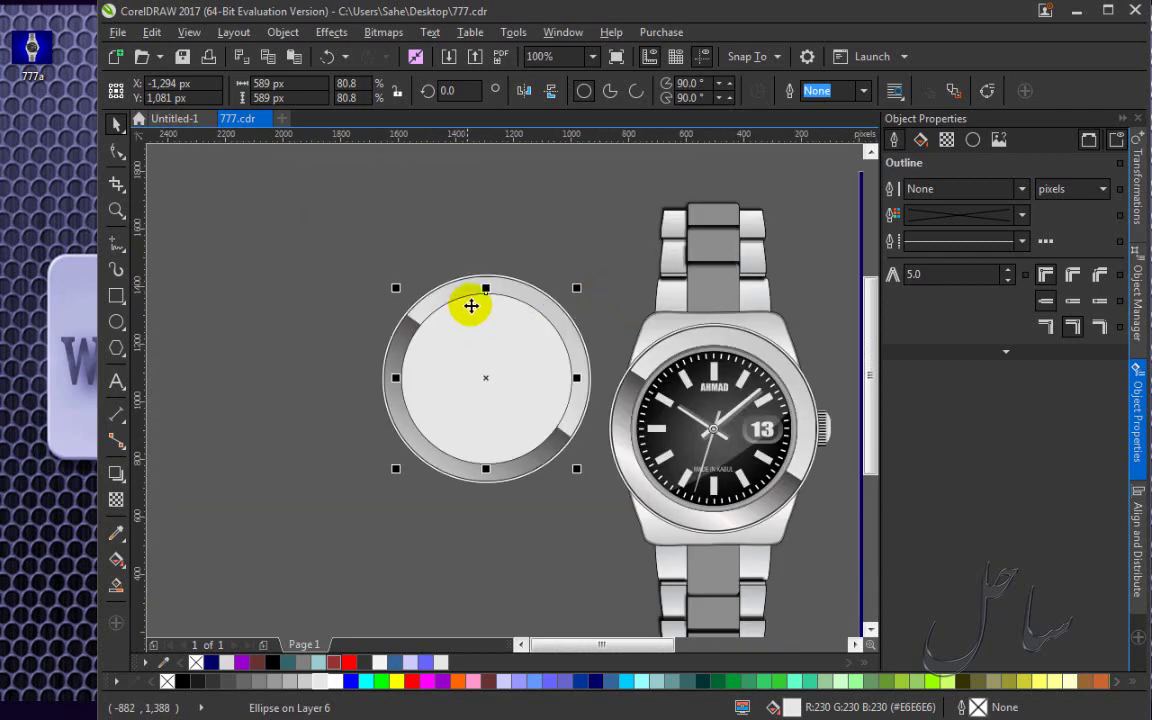
{"action": "scroll", "coordinate": [532, 360], "scroll_direction": "up", "scroll_amount": 1}
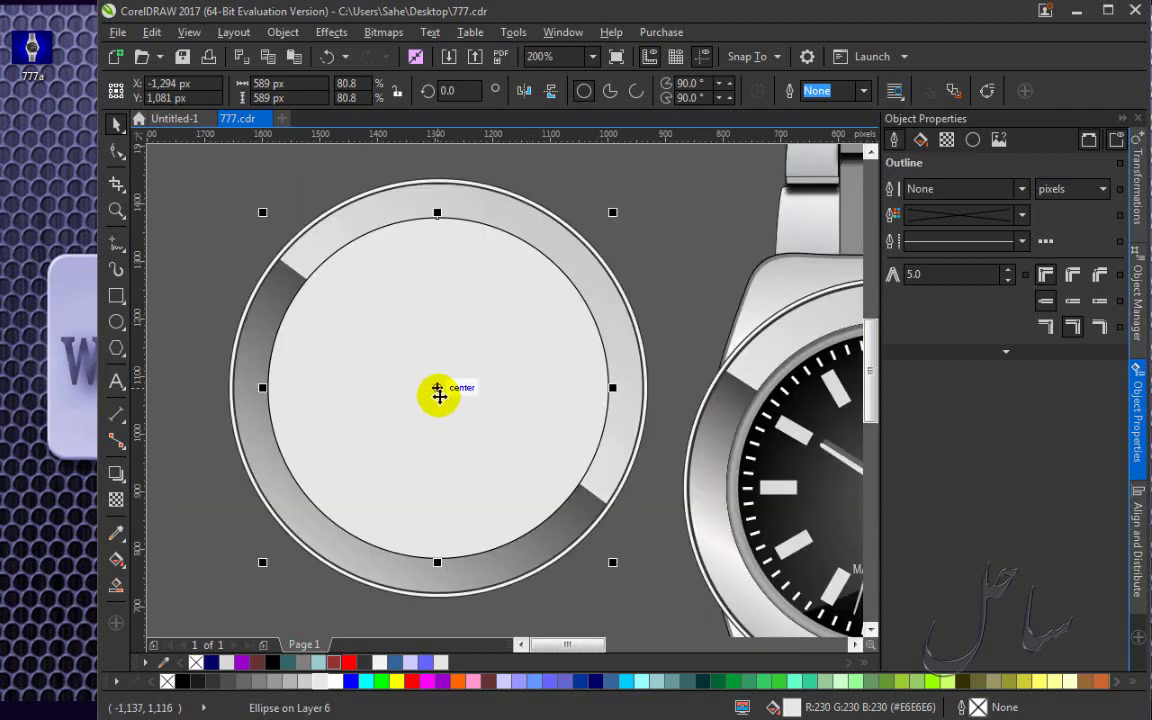
Compare the finished watch's inner rim and fill the 589 px circle with the medium gray #999999 sampled from that rim.
{"action": "scroll", "coordinate": [740, 350], "scroll_direction": "up", "scroll_amount": 1}
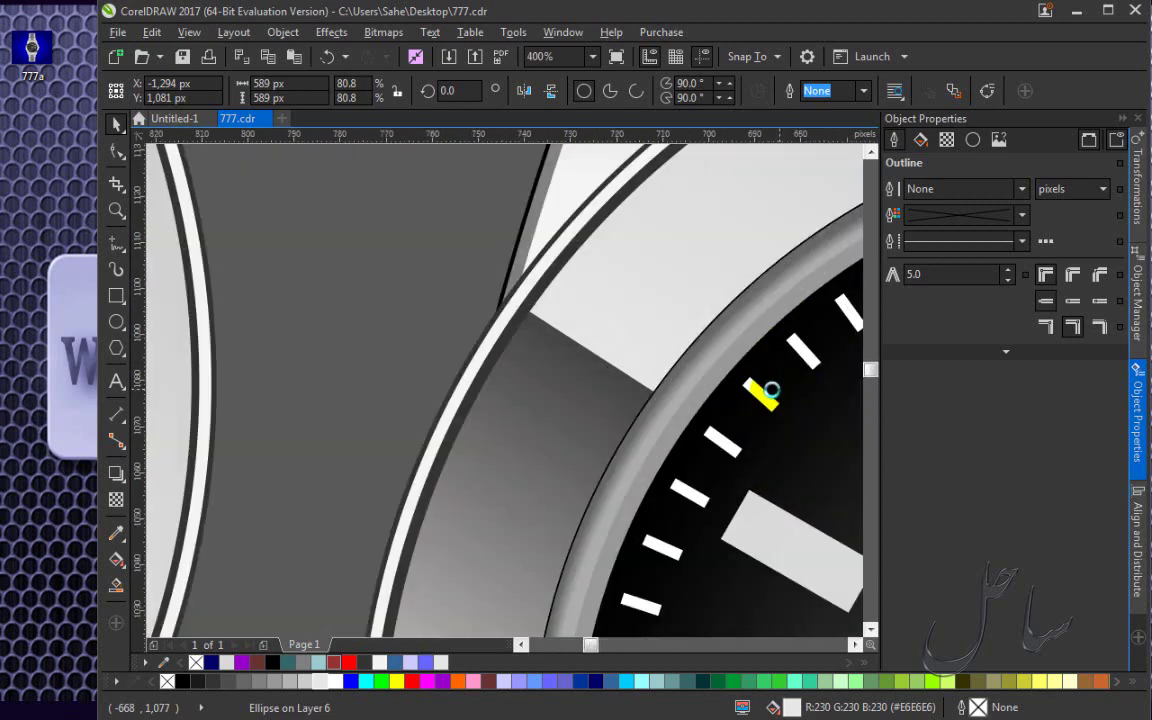
{"action": "scroll", "coordinate": [770, 390], "scroll_direction": "up", "scroll_amount": 2}
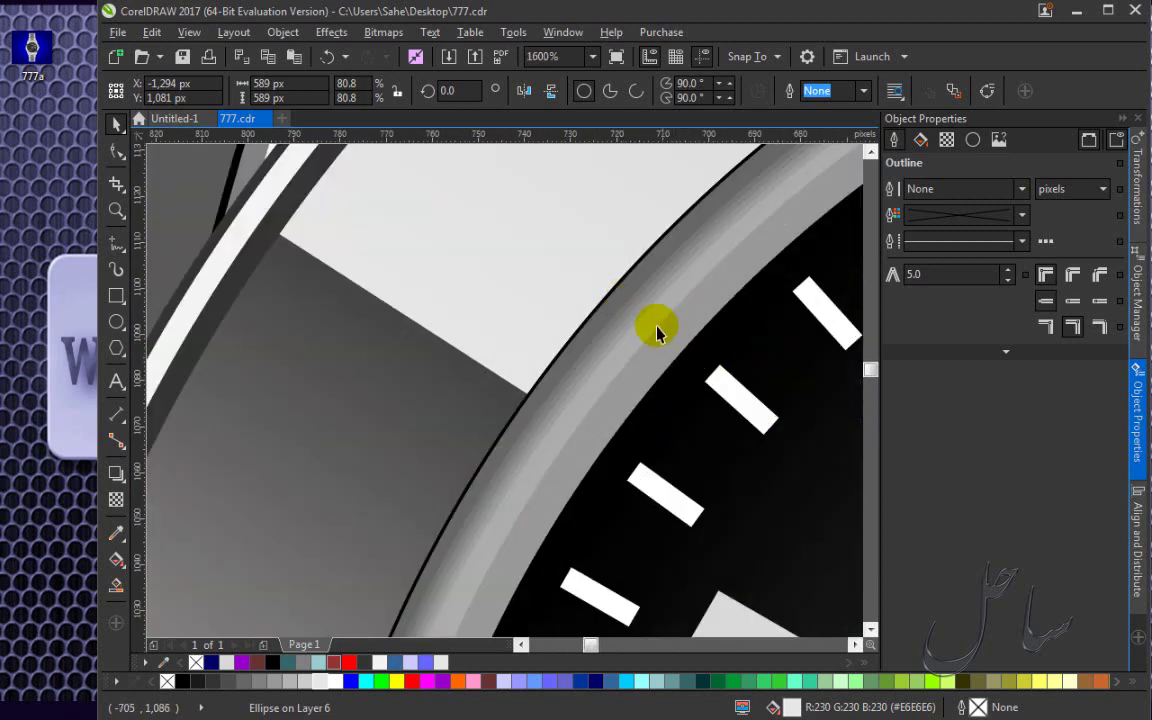
{"action": "scroll", "coordinate": [580, 365], "scroll_direction": "down", "scroll_amount": 5}
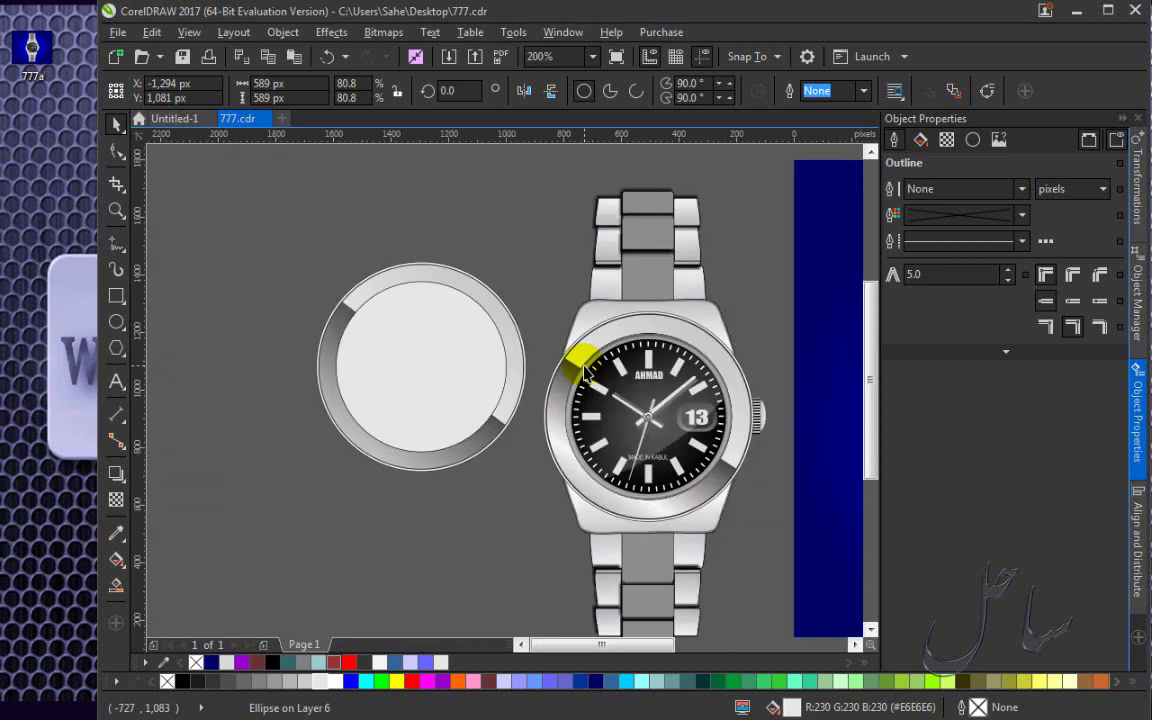
{"action": "scroll", "coordinate": [509, 340], "scroll_direction": "up", "scroll_amount": 1}
{"action": "scroll", "coordinate": [524, 406], "scroll_direction": "up", "scroll_amount": 1}
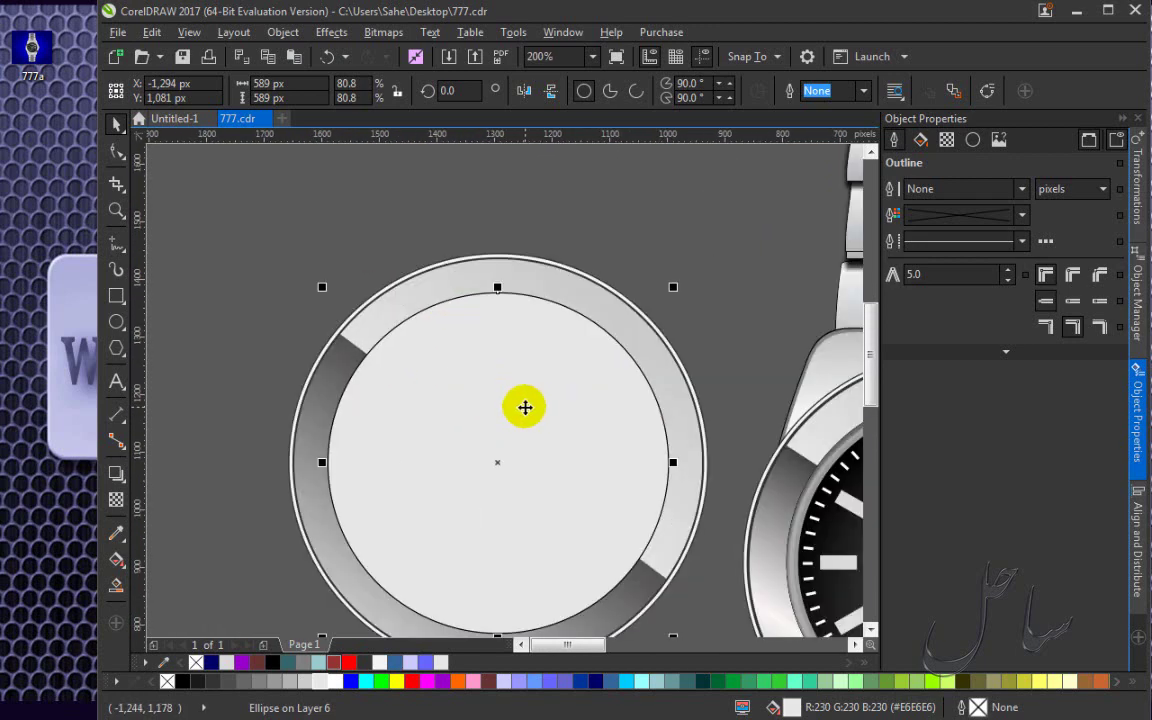
{"action": "left_click", "coordinate": [116, 560]}
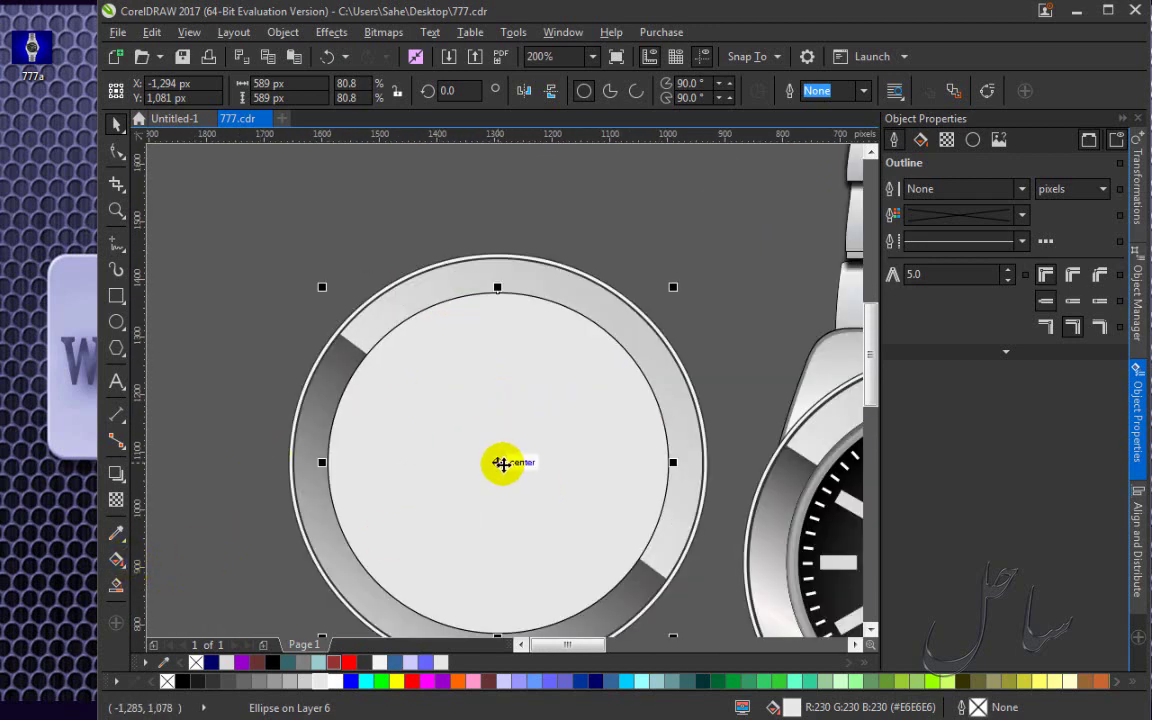
{"action": "left_click", "coordinate": [117, 530]}
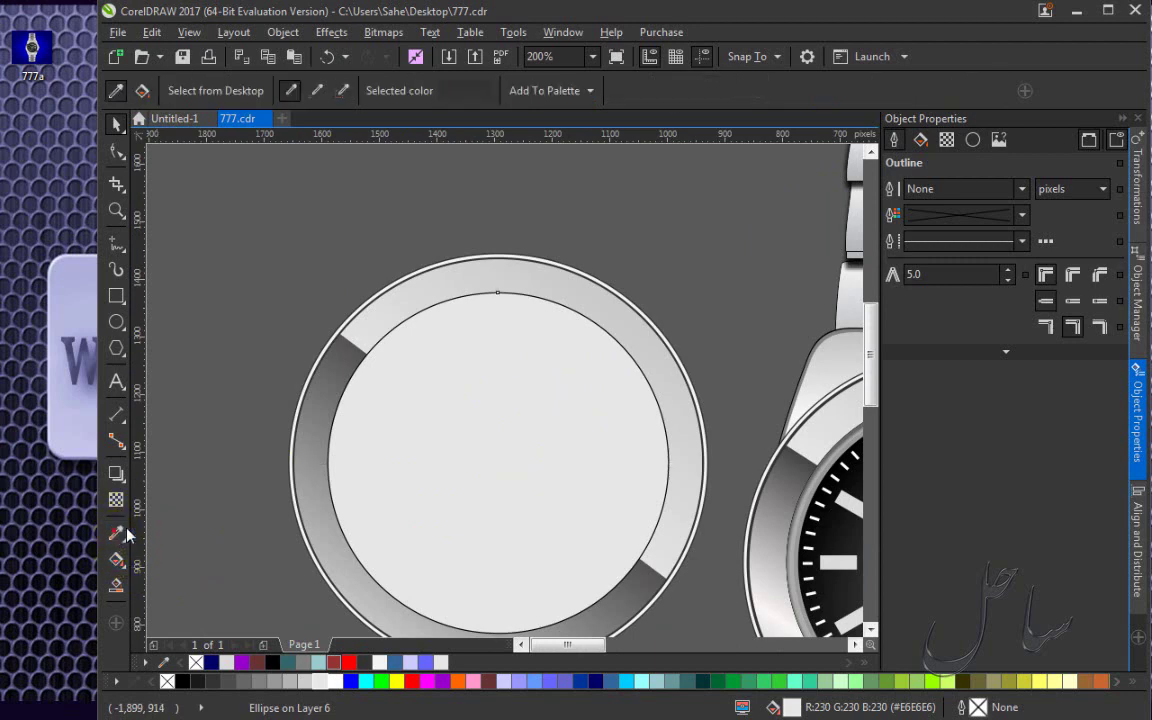
{"action": "left_click", "coordinate": [803, 529]}
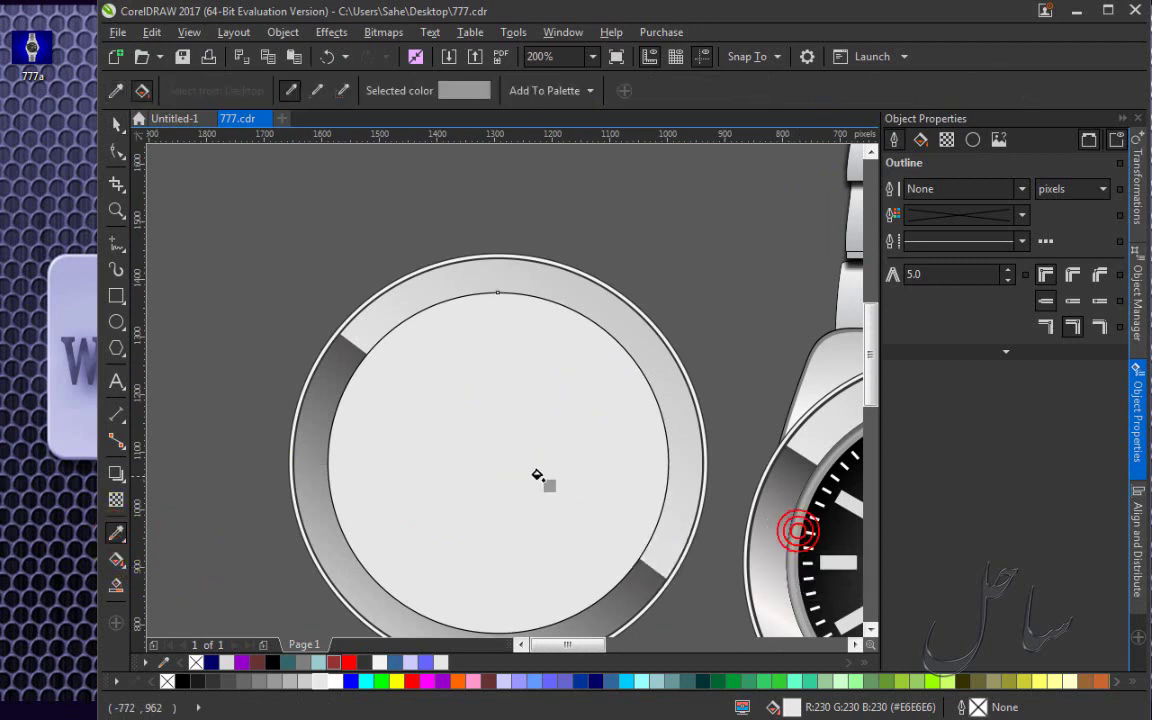
{"action": "left_click", "coordinate": [530, 468]}
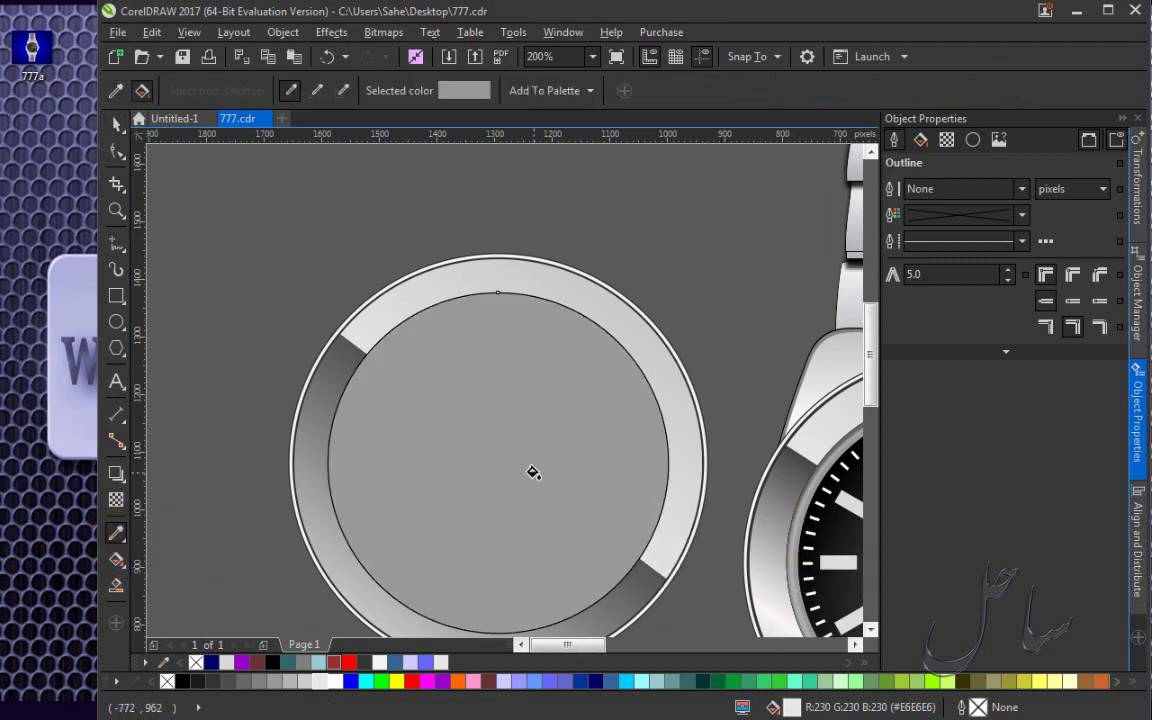
Apply an elliptical fountain fill to the gray circle, white at the centre and gray at the edge, and deselect it.
{"action": "left_click", "coordinate": [117, 563]}
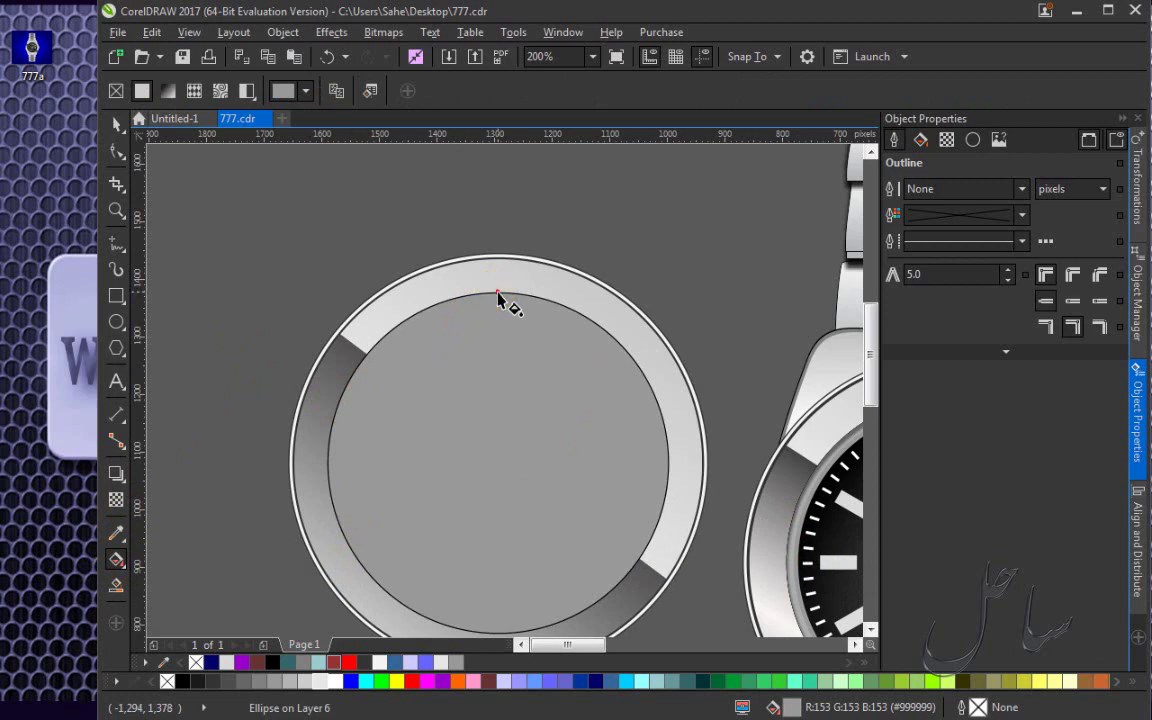
{"action": "left_click_drag", "start_coordinate": [497, 292], "coordinate": [498, 633]}
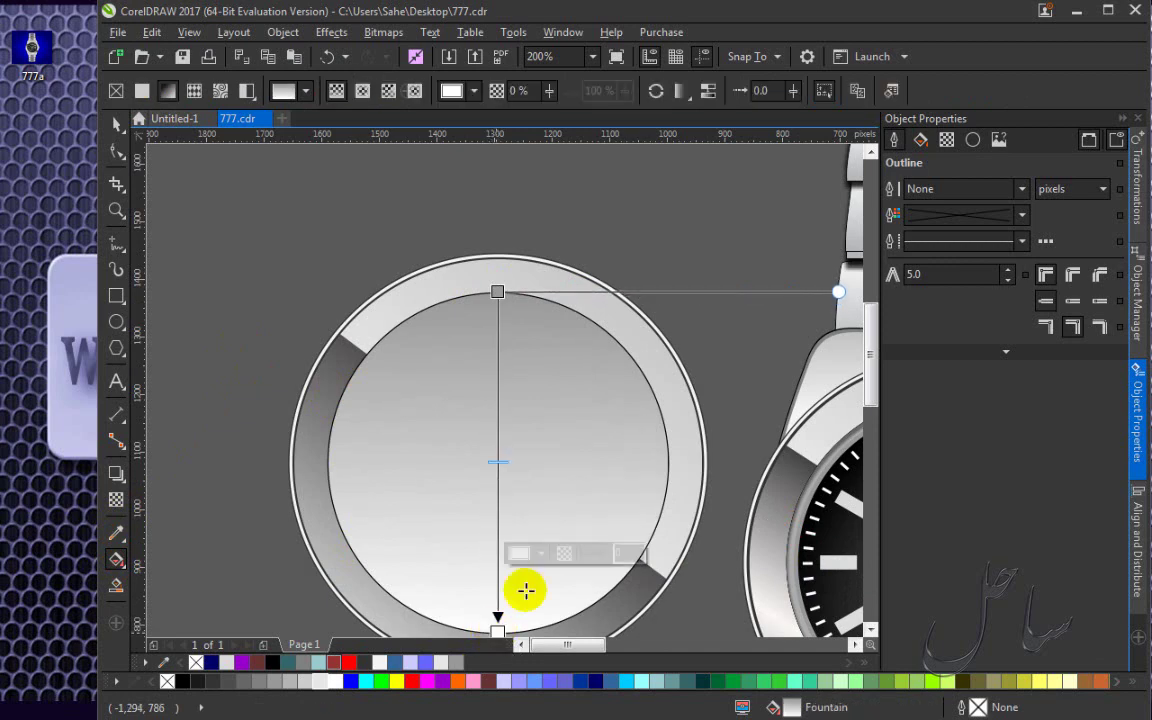
{"action": "left_click", "coordinate": [362, 91]}
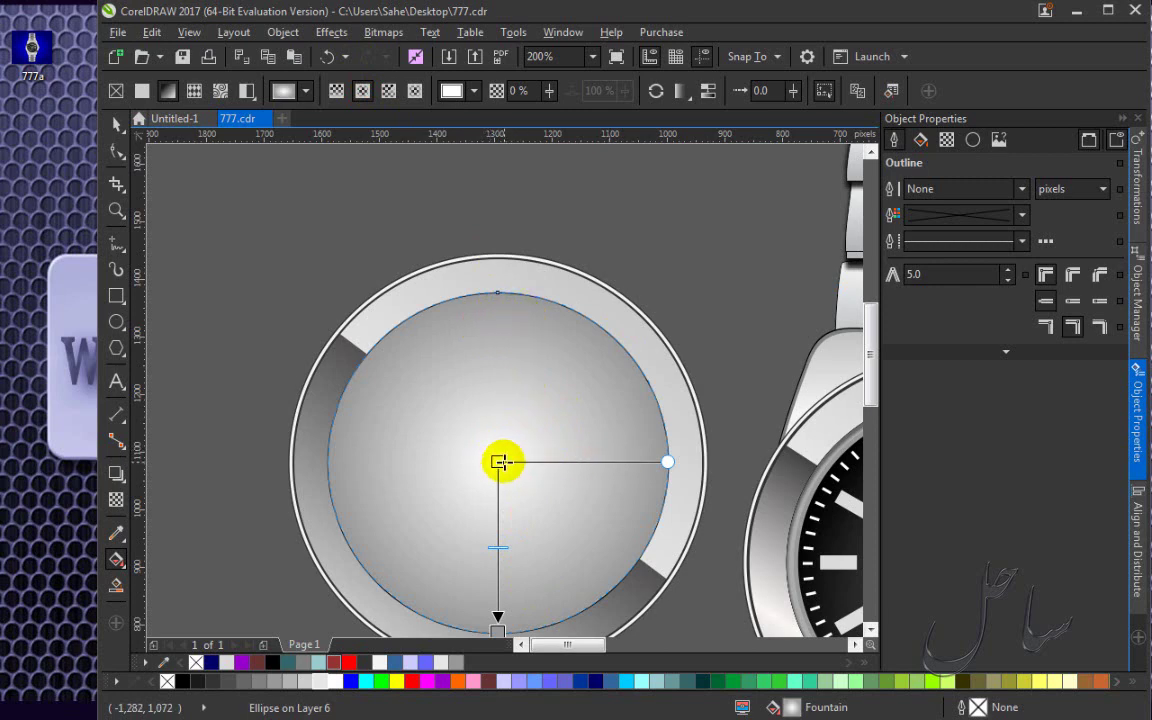
{"action": "left_click", "coordinate": [500, 461]}
{"action": "left_click", "coordinate": [546, 457]}
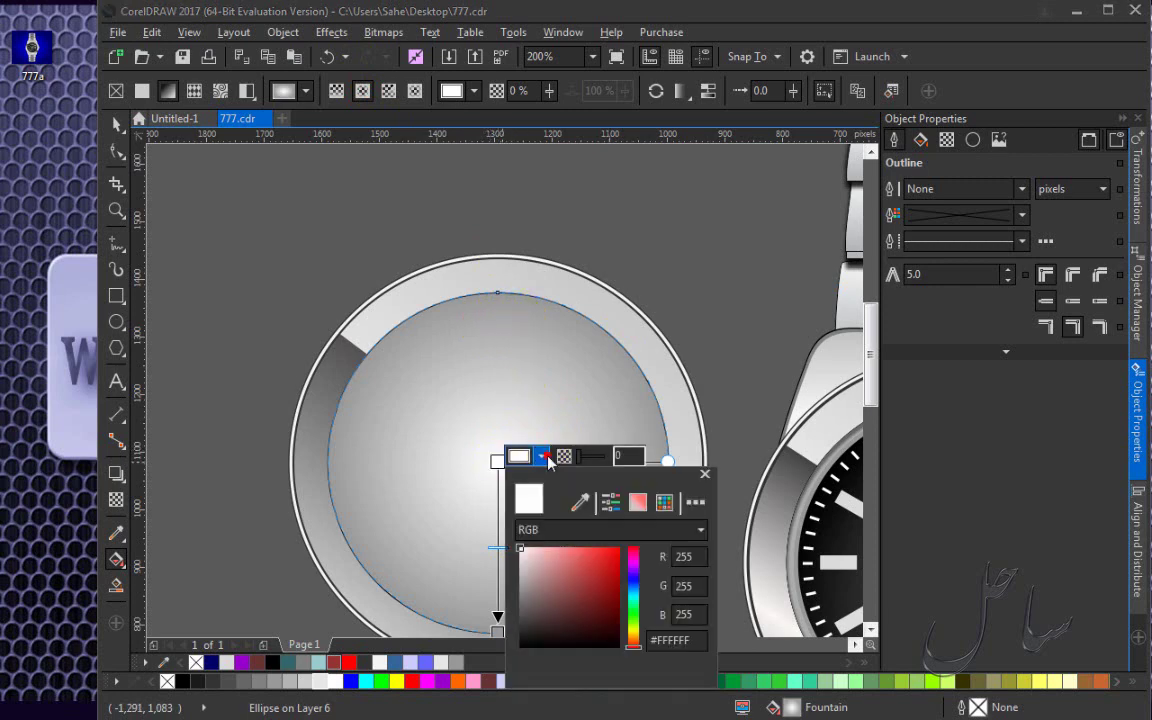
{"action": "left_click", "coordinate": [546, 558]}
{"action": "left_click_drag", "start_coordinate": [546, 558], "coordinate": [512, 533]}
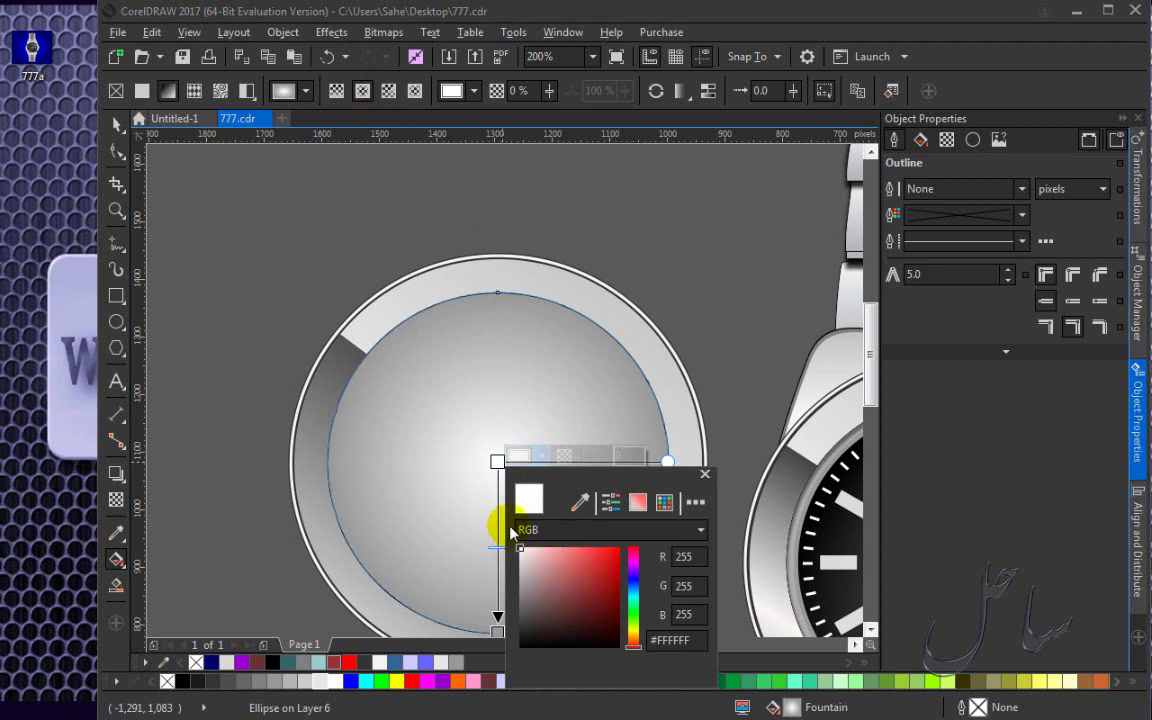
{"action": "left_click", "coordinate": [105, 112]}
{"action": "left_click", "coordinate": [280, 220]}
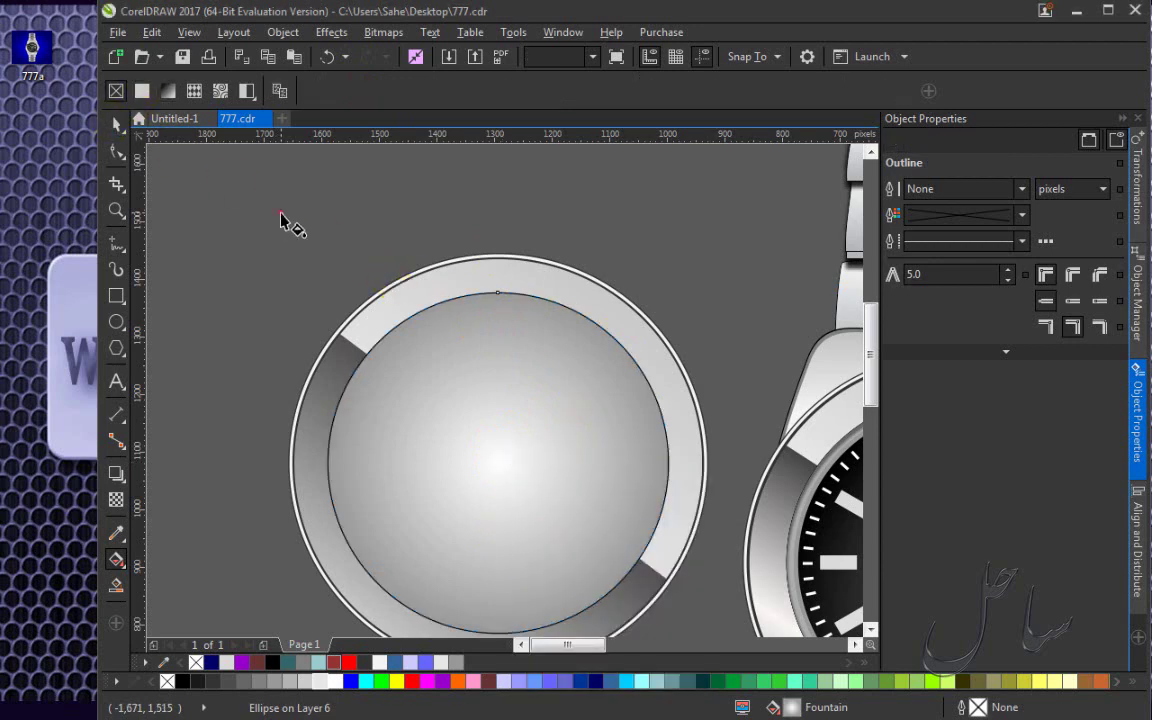
Compare the finished watch's inner rim and add a concentric copy of the gradient circle, scaled down to about 563 px wide.
{"action": "scroll", "coordinate": [458, 305], "scroll_direction": "up", "scroll_amount": 4}
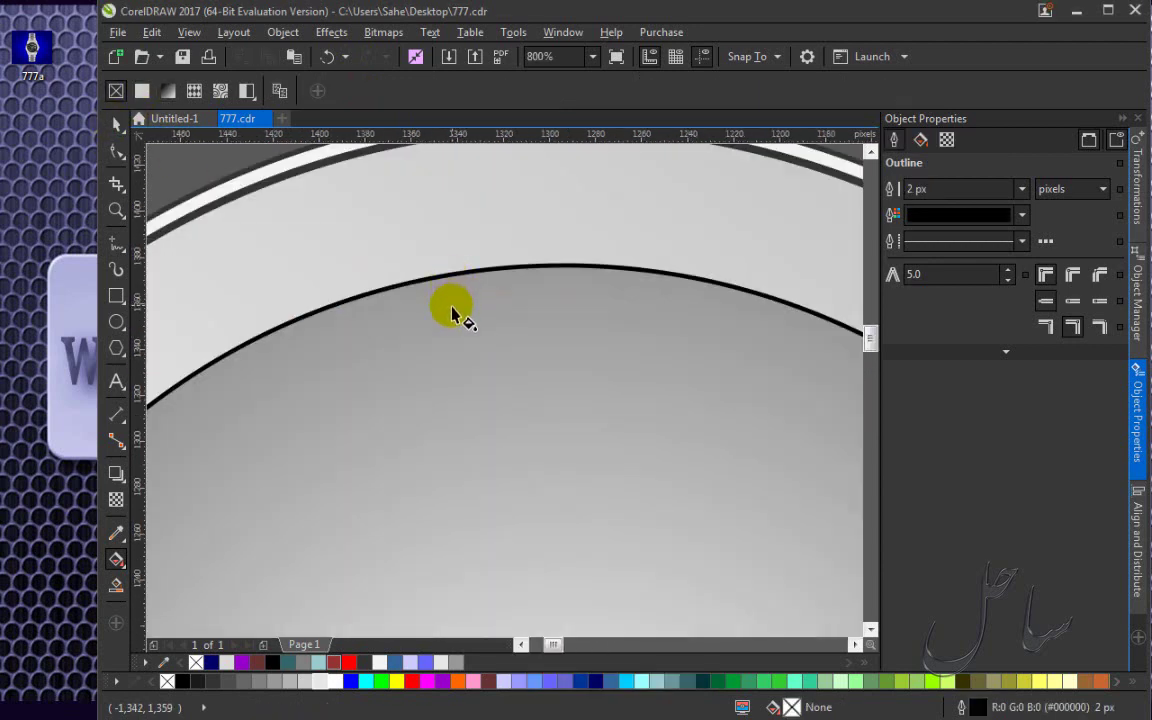
{"action": "scroll", "coordinate": [452, 315], "scroll_direction": "down", "scroll_amount": 4}
{"action": "scroll", "coordinate": [483, 360], "scroll_direction": "down", "scroll_amount": 3}
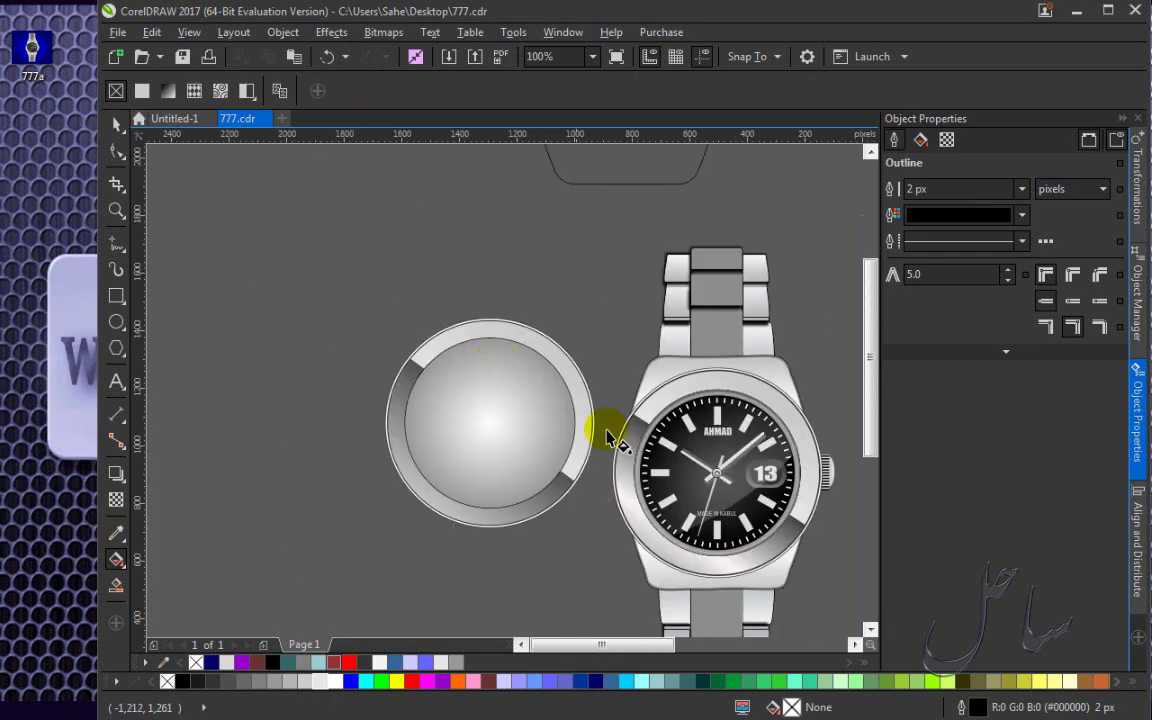
{"action": "scroll", "coordinate": [712, 405], "scroll_direction": "up", "scroll_amount": 3}
{"action": "scroll", "coordinate": [715, 410], "scroll_direction": "up", "scroll_amount": 8}
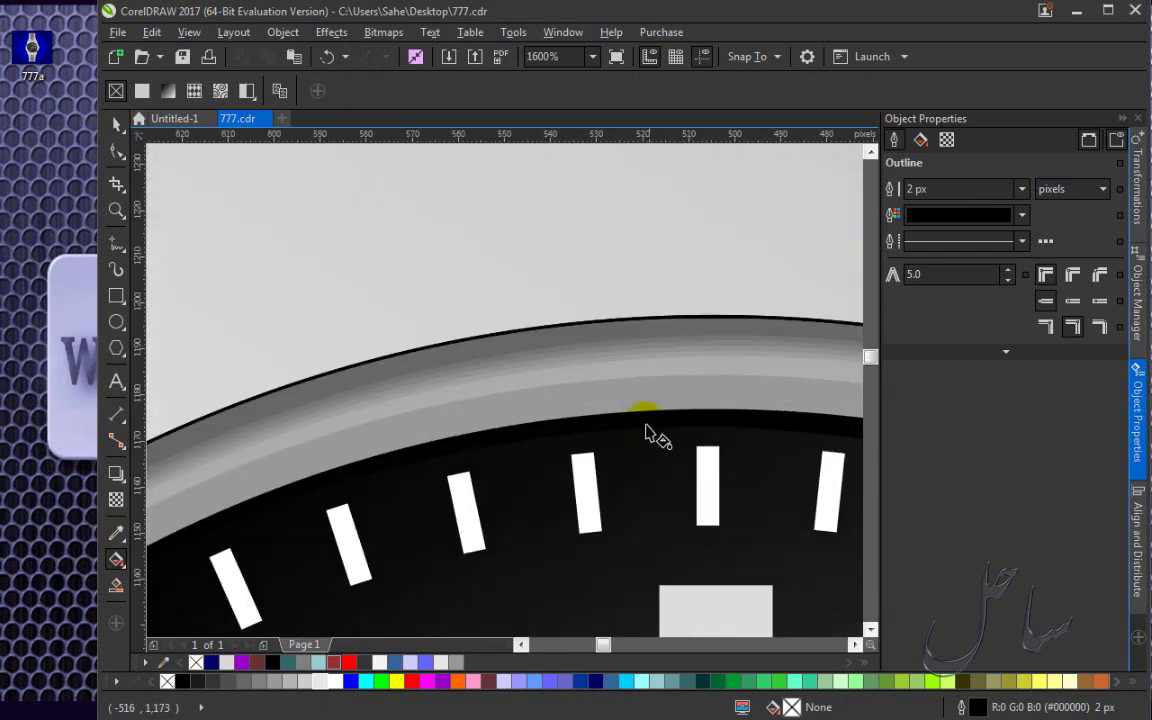
{"action": "scroll", "coordinate": [645, 435], "scroll_direction": "down", "scroll_amount": 4}
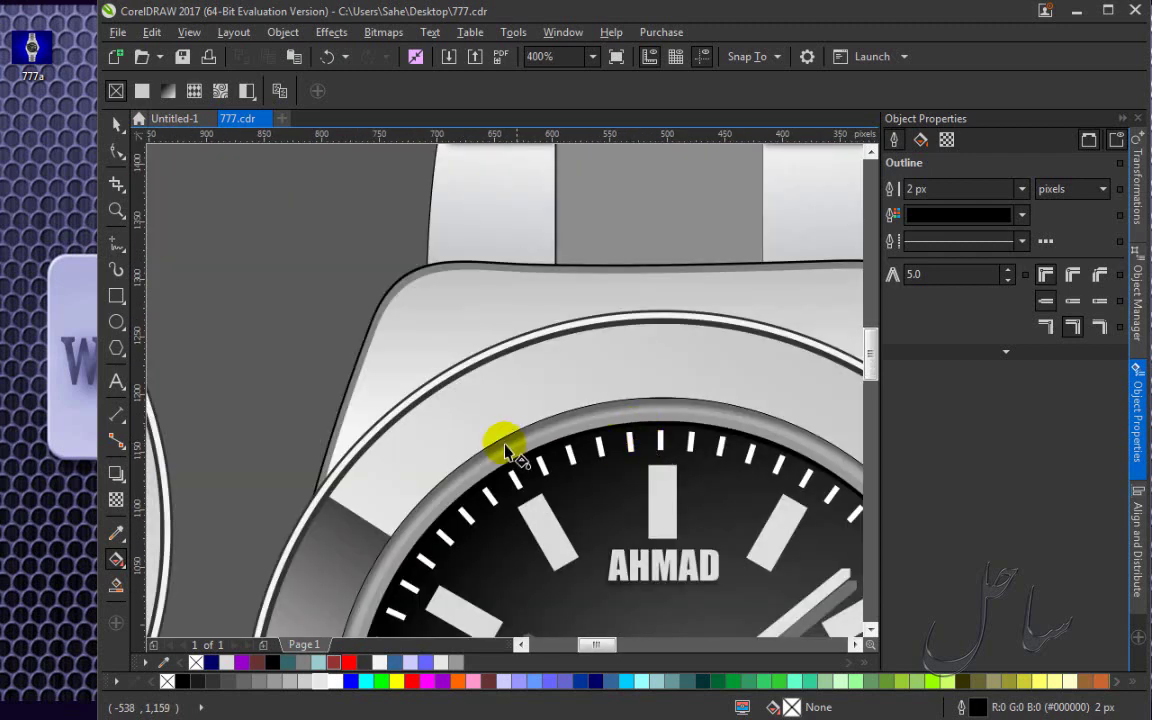
{"action": "scroll", "coordinate": [505, 450], "scroll_direction": "down", "scroll_amount": 4}
{"action": "left_click", "coordinate": [316, 432]}
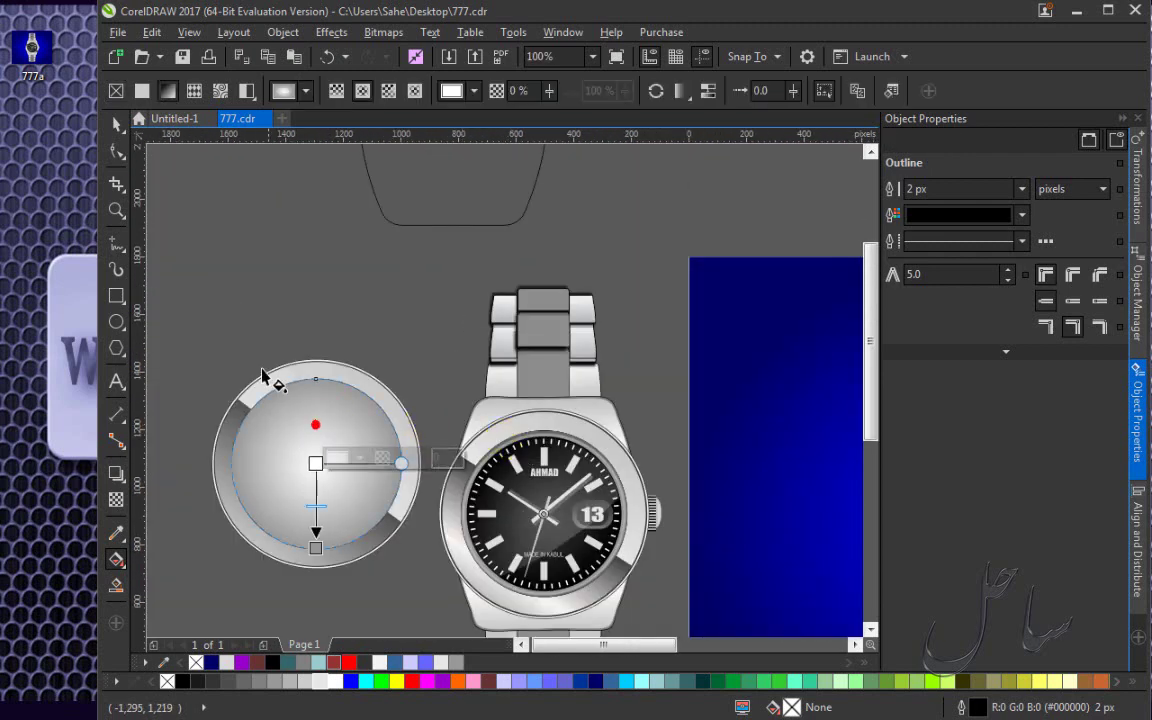
{"action": "left_click", "coordinate": [116, 124]}
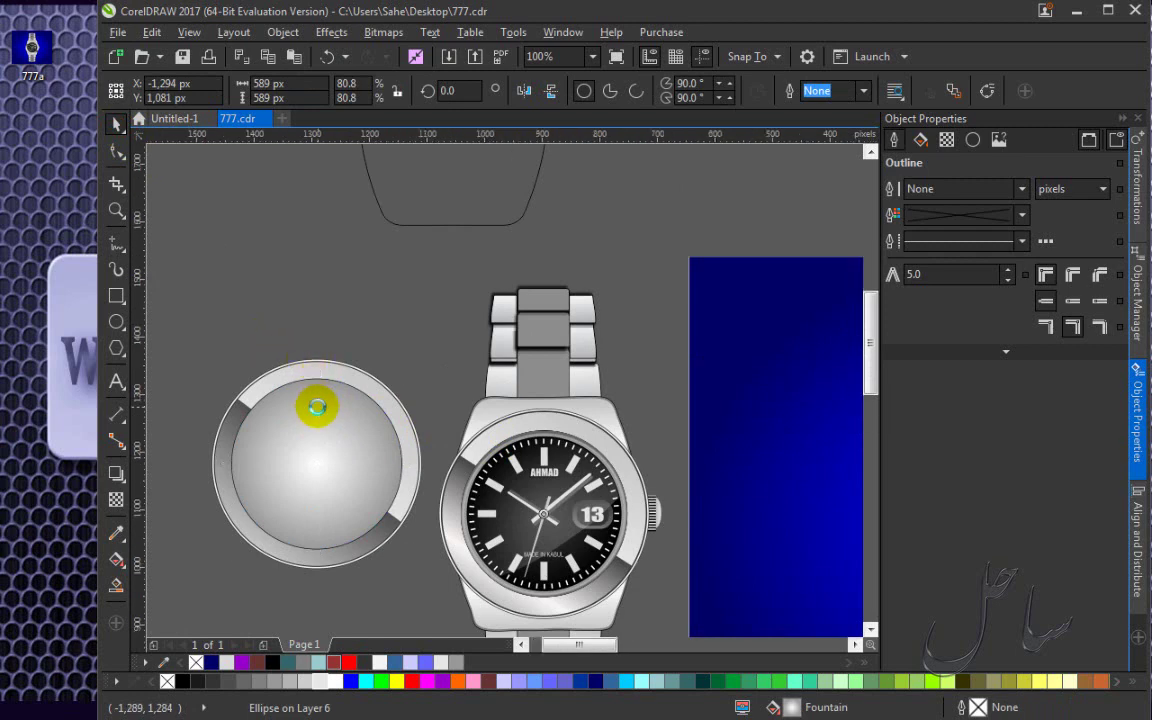
{"action": "scroll", "coordinate": [316, 404], "scroll_direction": "up", "scroll_amount": 2}
{"action": "left_click_drag", "start_coordinate": [488, 344], "coordinate": [484, 350]}
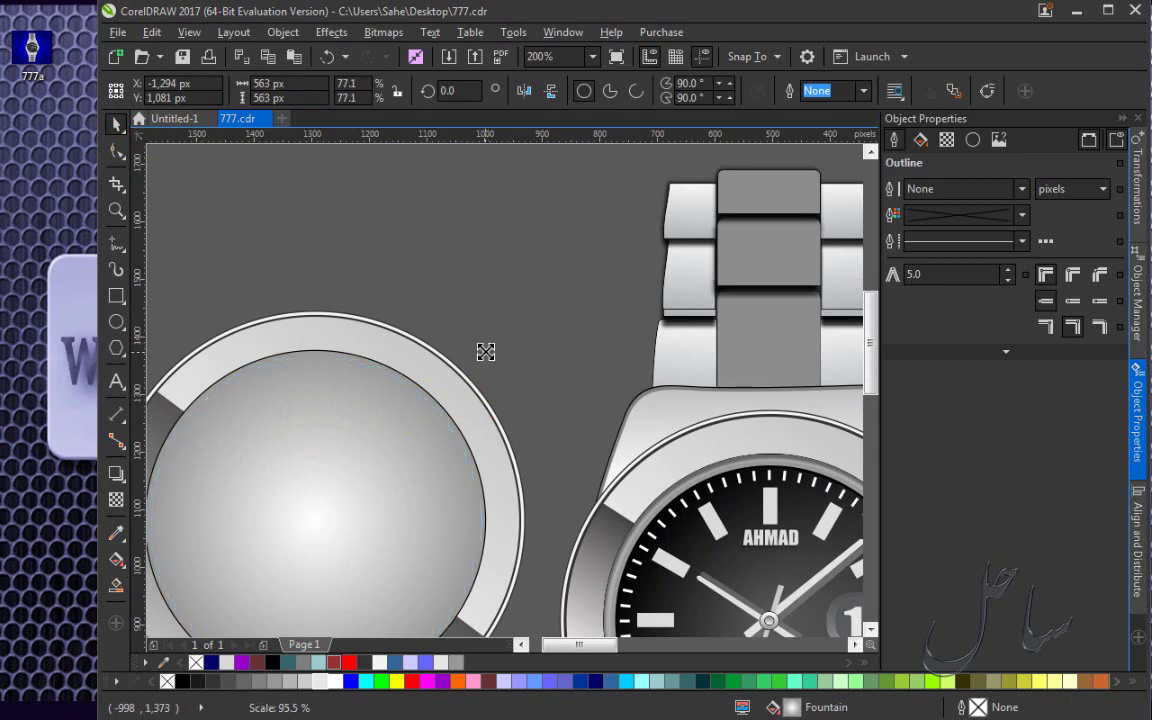
Fill the 563 px circle copy with black, leaving a thin gray rim around it, and deselect it.
{"action": "left_click", "coordinate": [182, 681]}
{"action": "left_click", "coordinate": [570, 242]}
{"action": "scroll", "coordinate": [558, 260], "scroll_direction": "down", "scroll_amount": 2}
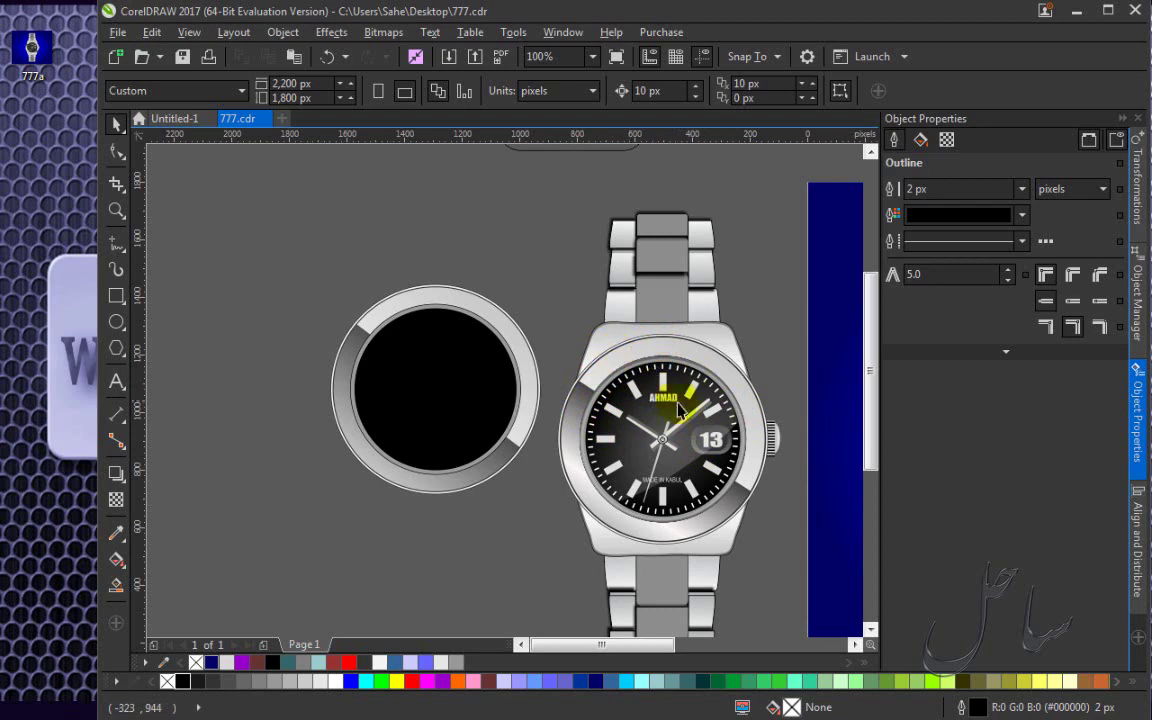
Apply an elliptical fountain fill to the black dial circle, with white at the centre and black at the edge.
{"action": "scroll", "coordinate": [445, 352], "scroll_direction": "up", "scroll_amount": 1}
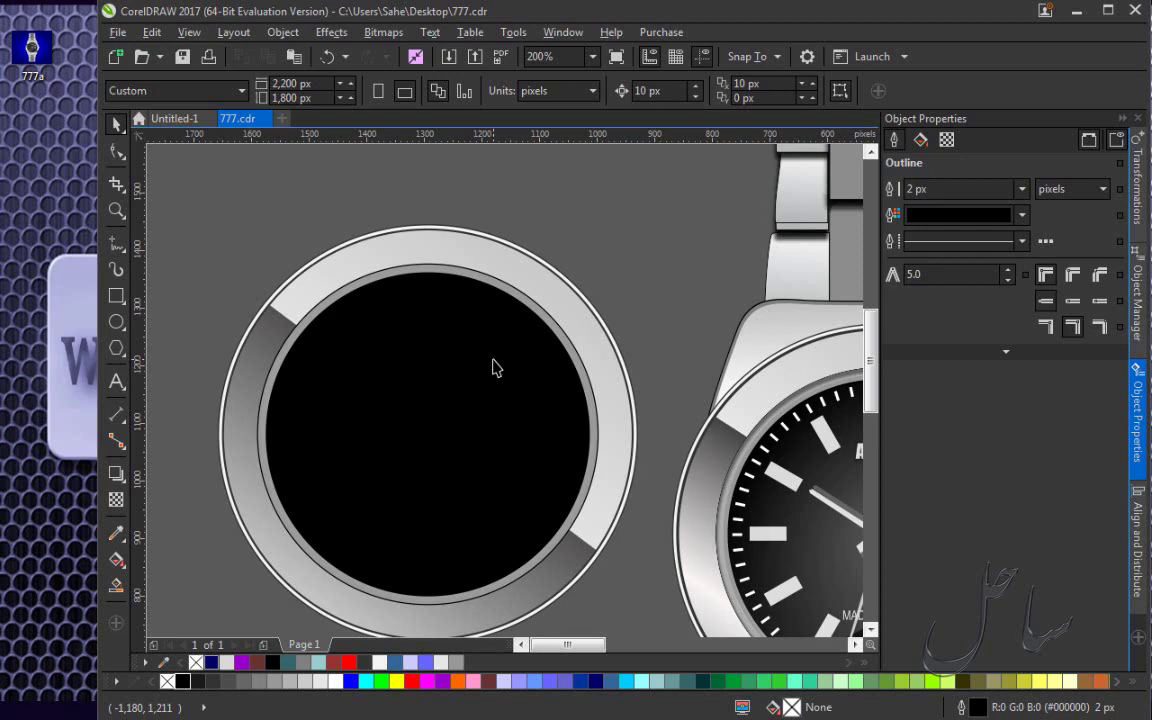
{"action": "scroll", "coordinate": [492, 369], "scroll_direction": "down", "scroll_amount": 1}
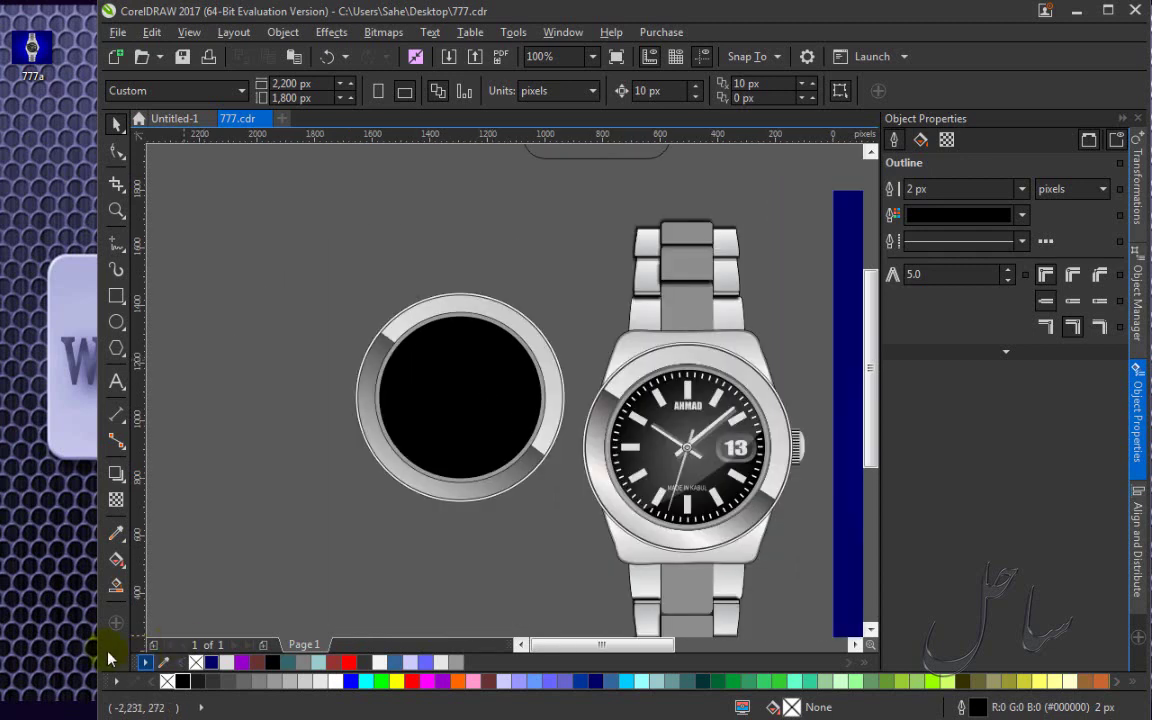
{"action": "left_click", "coordinate": [116, 562]}
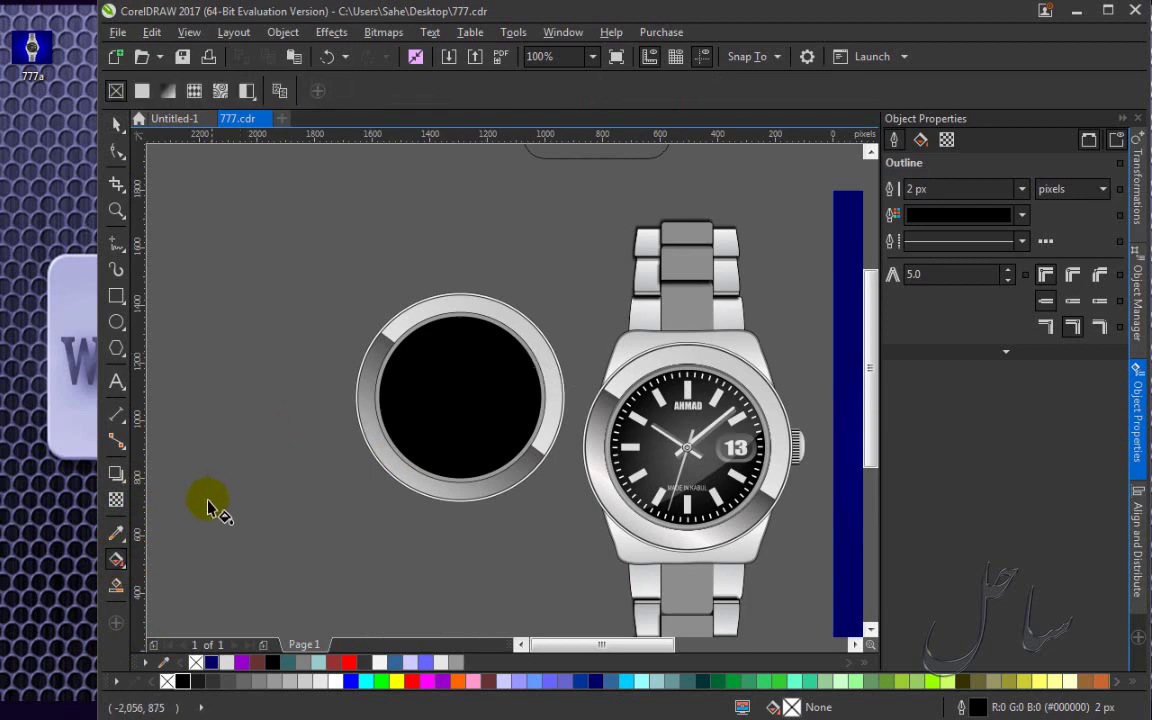
{"action": "left_click", "coordinate": [463, 393]}
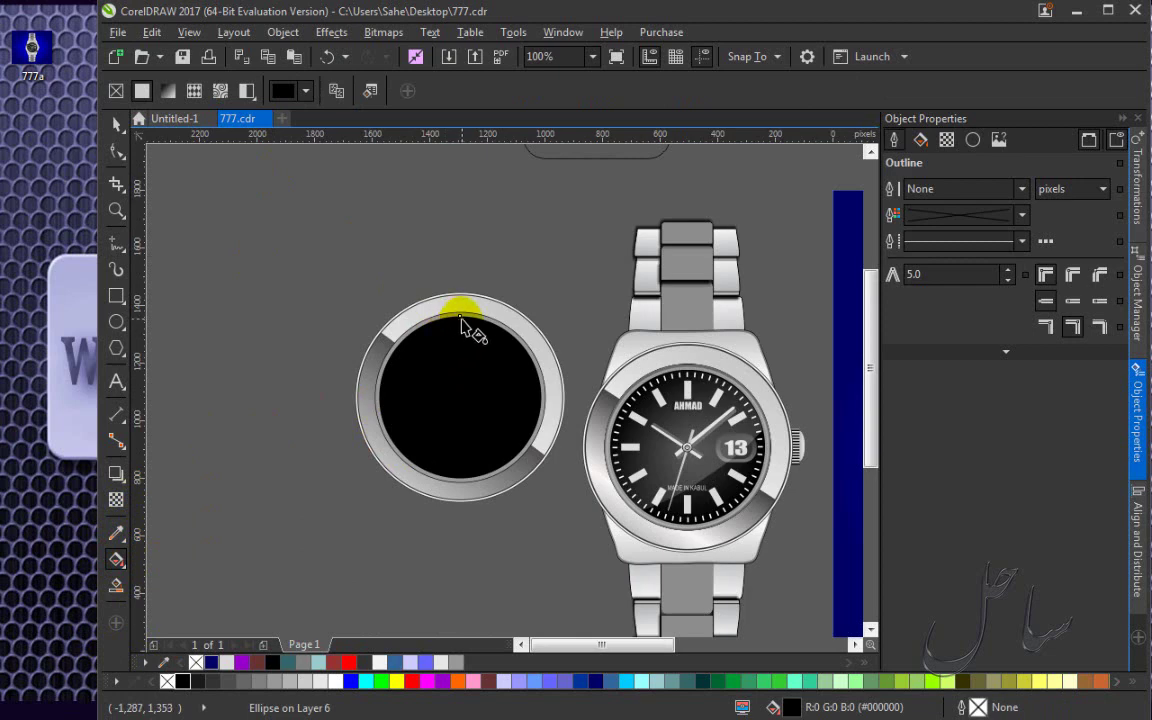
{"action": "left_click_drag", "start_coordinate": [460, 317], "coordinate": [459, 476]}
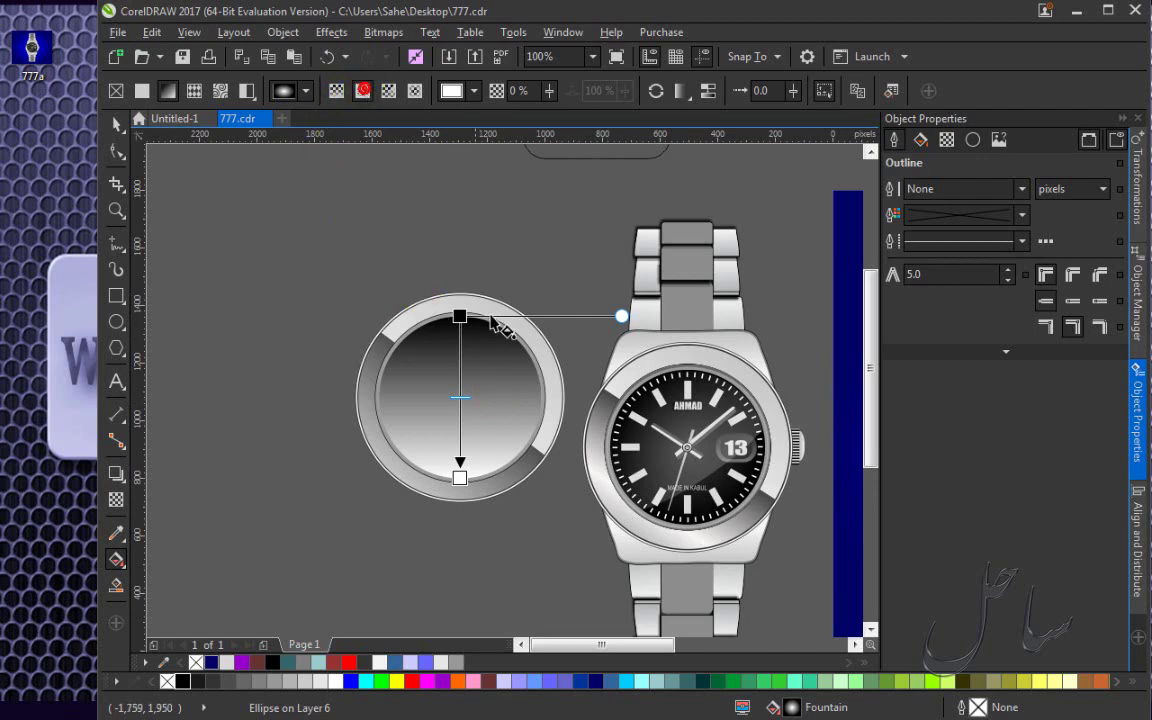
{"action": "scroll", "coordinate": [472, 366], "scroll_direction": "up", "scroll_amount": 1}
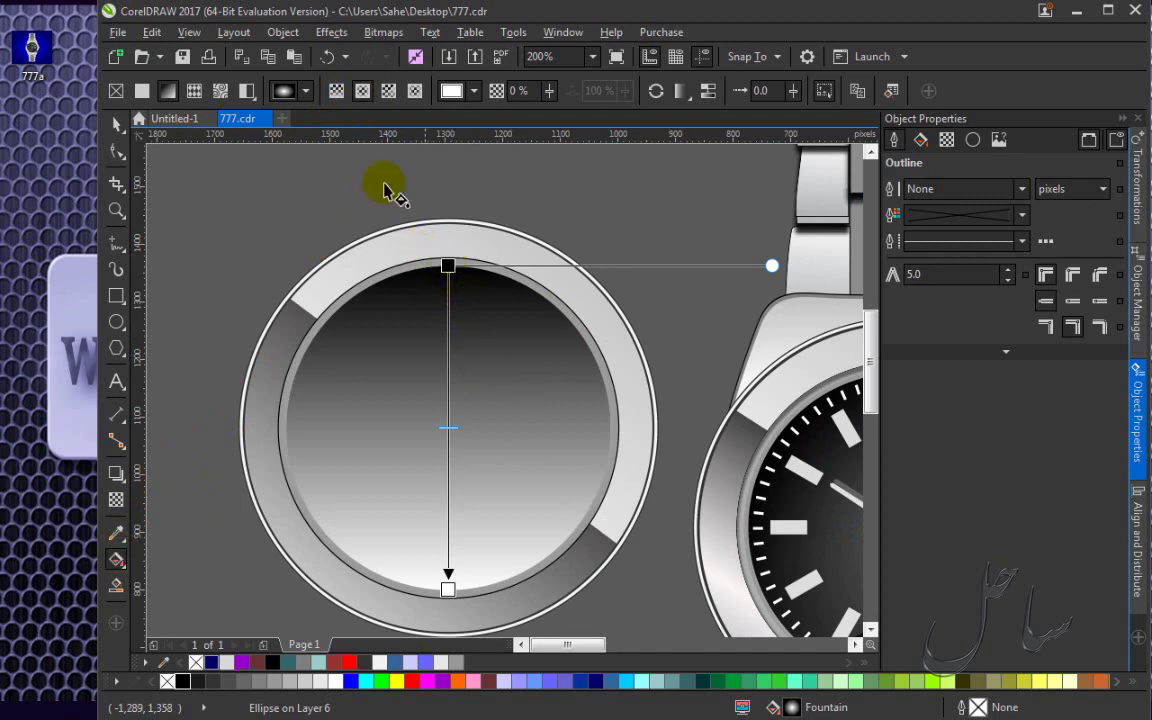
{"action": "left_click", "coordinate": [362, 91]}
{"action": "left_click", "coordinate": [336, 91]}
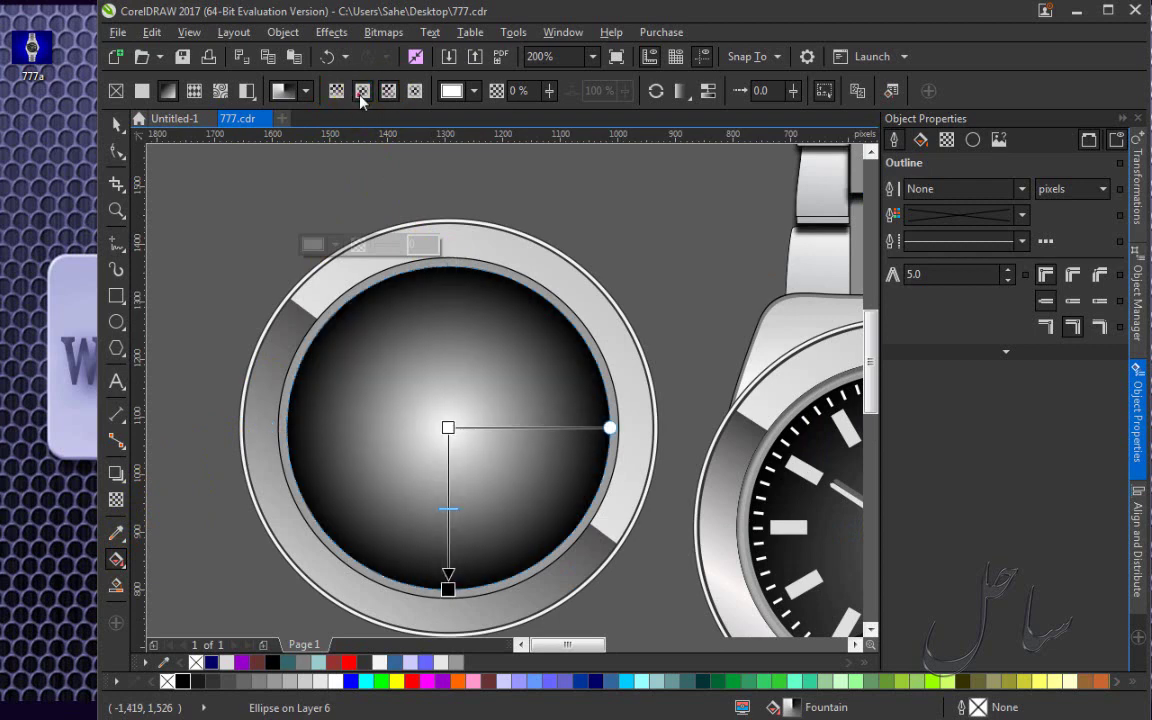
{"action": "scroll", "coordinate": [446, 395], "scroll_direction": "down", "scroll_amount": 2}
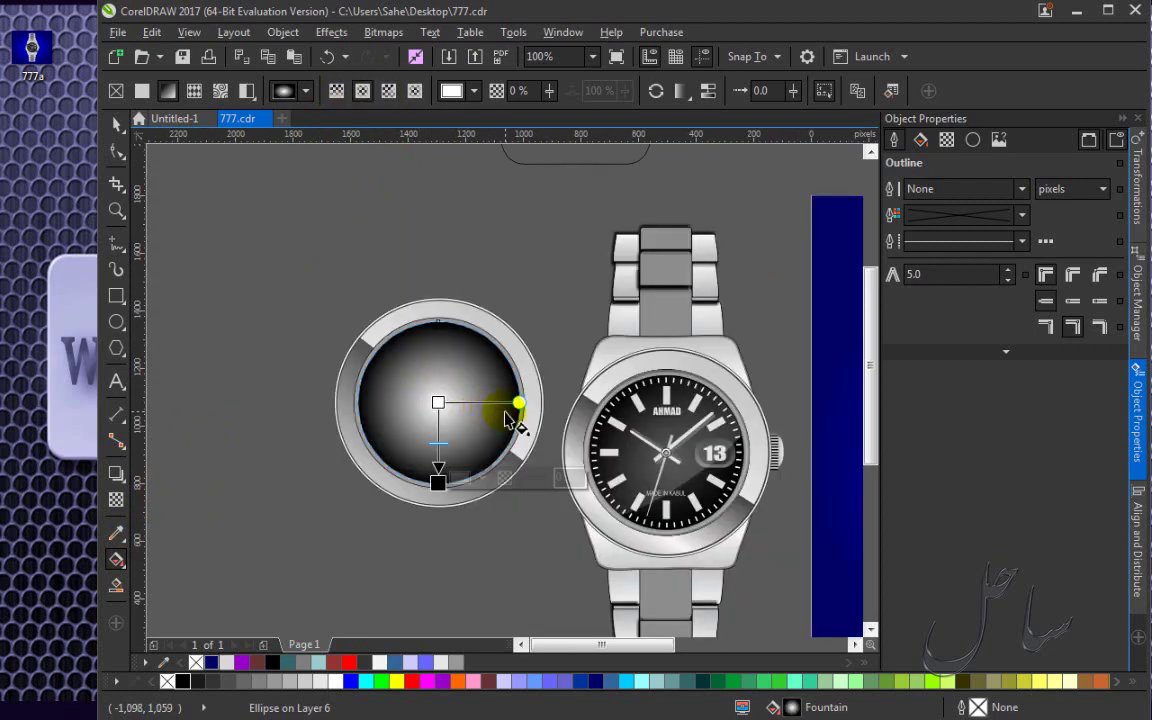
Recolor the dial gradient's white centre node with the dark gray sampled from the middle of the finished watch's dial, and deselect the circle.
{"action": "left_click", "coordinate": [437, 401]}
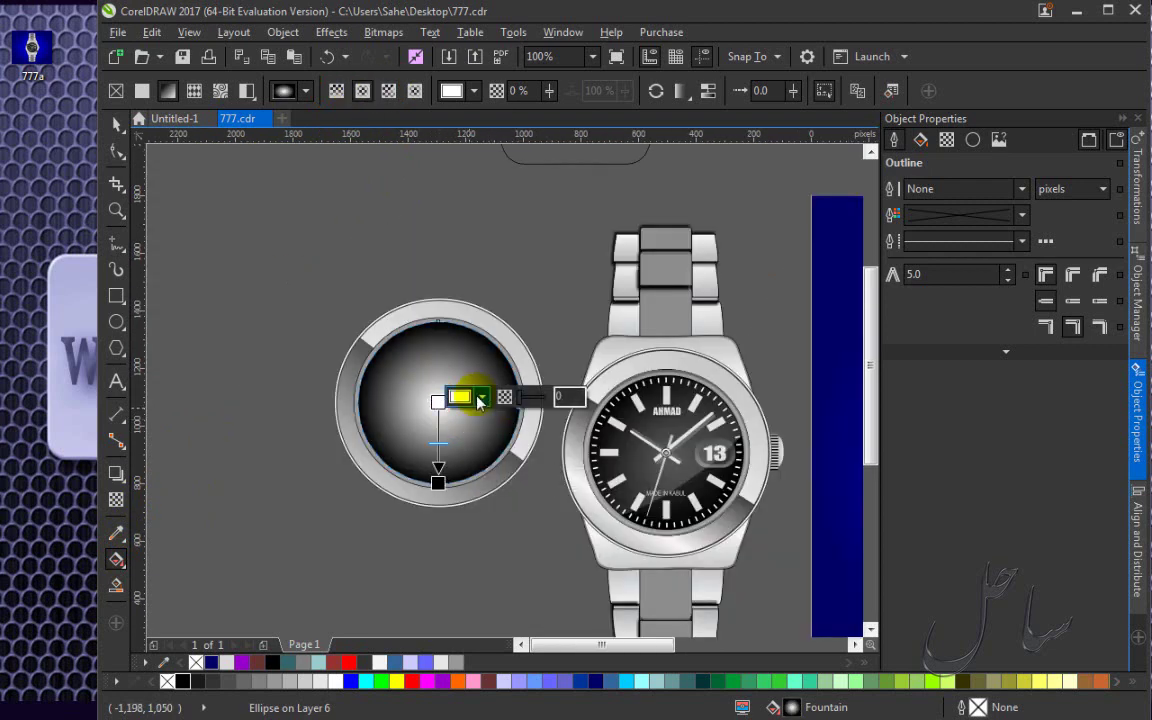
{"action": "left_click", "coordinate": [482, 396]}
{"action": "left_click", "coordinate": [521, 440]}
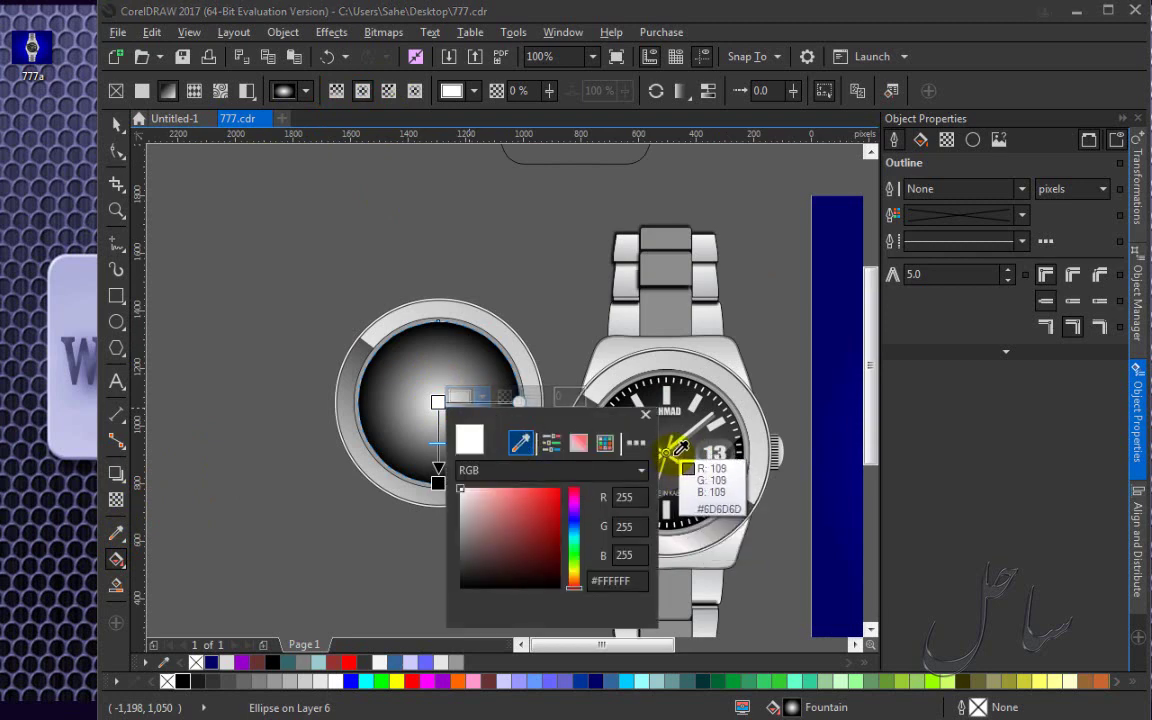
{"action": "left_click", "coordinate": [665, 453]}
{"action": "key", "text": "Escape"}
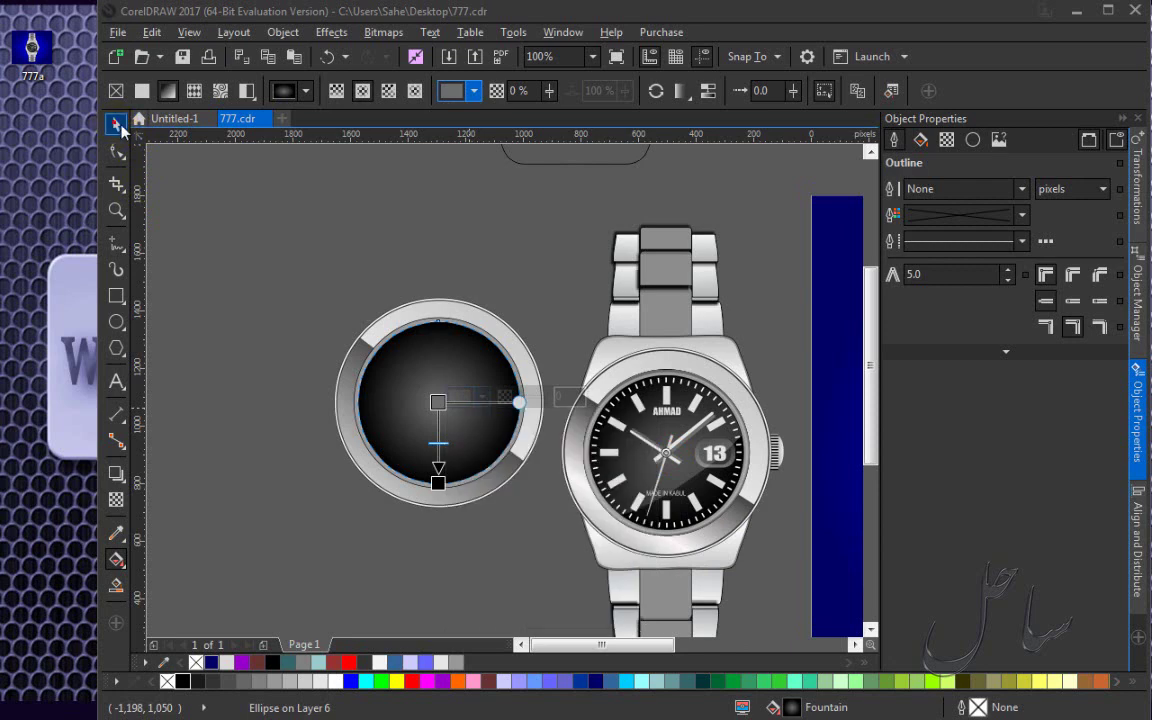
{"action": "left_click", "coordinate": [231, 206]}
{"action": "left_click", "coordinate": [116, 123]}
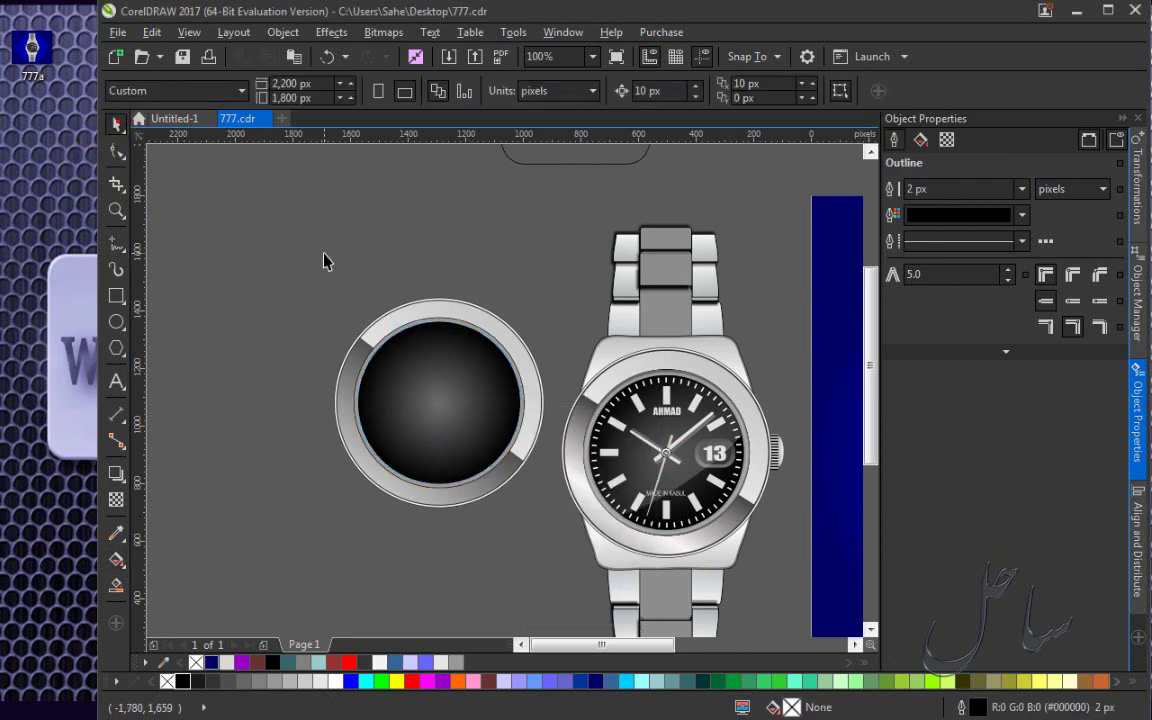
{"action": "scroll", "coordinate": [492, 418], "scroll_direction": "down", "scroll_amount": 2}
{"action": "scroll", "coordinate": [498, 428], "scroll_direction": "up", "scroll_amount": 2}
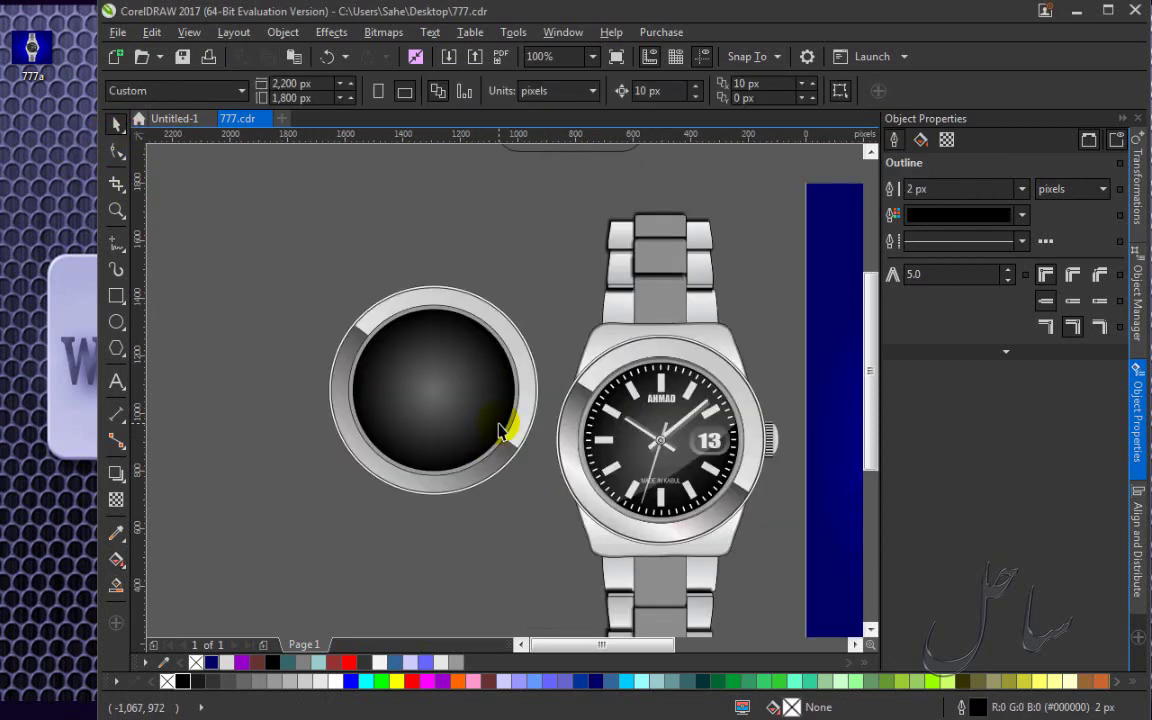
Move the complete bezel and dial circle set onto the case shape on the blue page, centred at 1,100, 900 px, and deselect it.
{"action": "left_click_drag", "start_coordinate": [267, 245], "coordinate": [561, 558]}
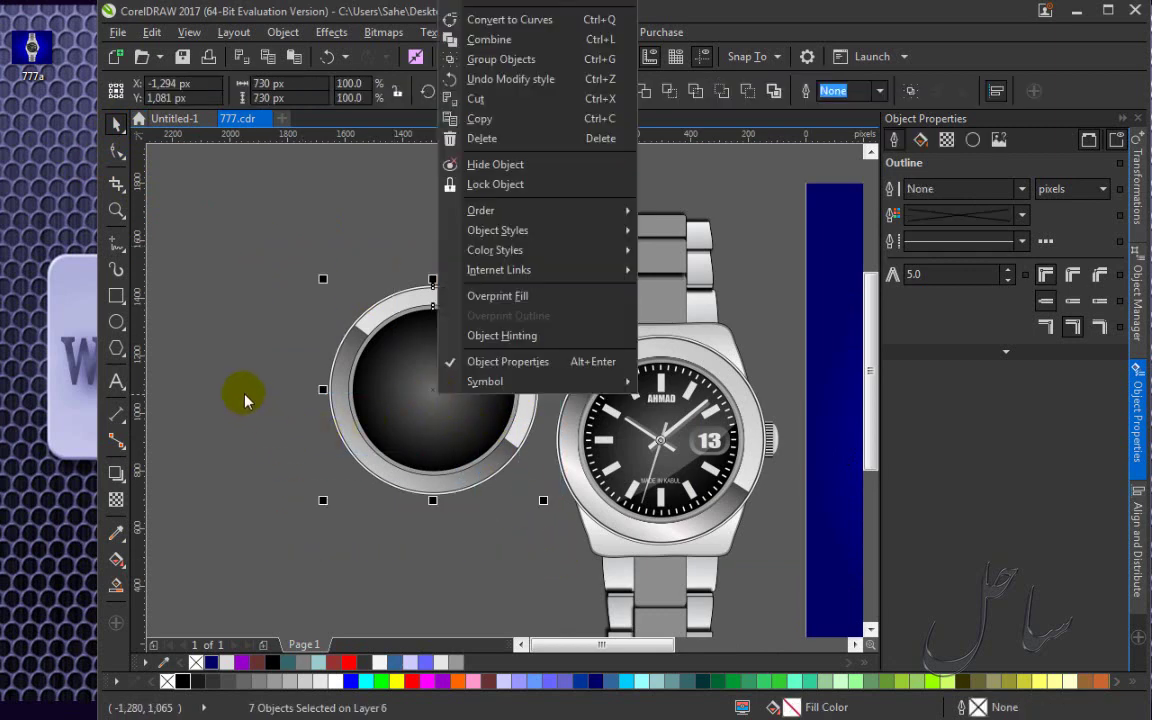
{"action": "left_click", "coordinate": [226, 241]}
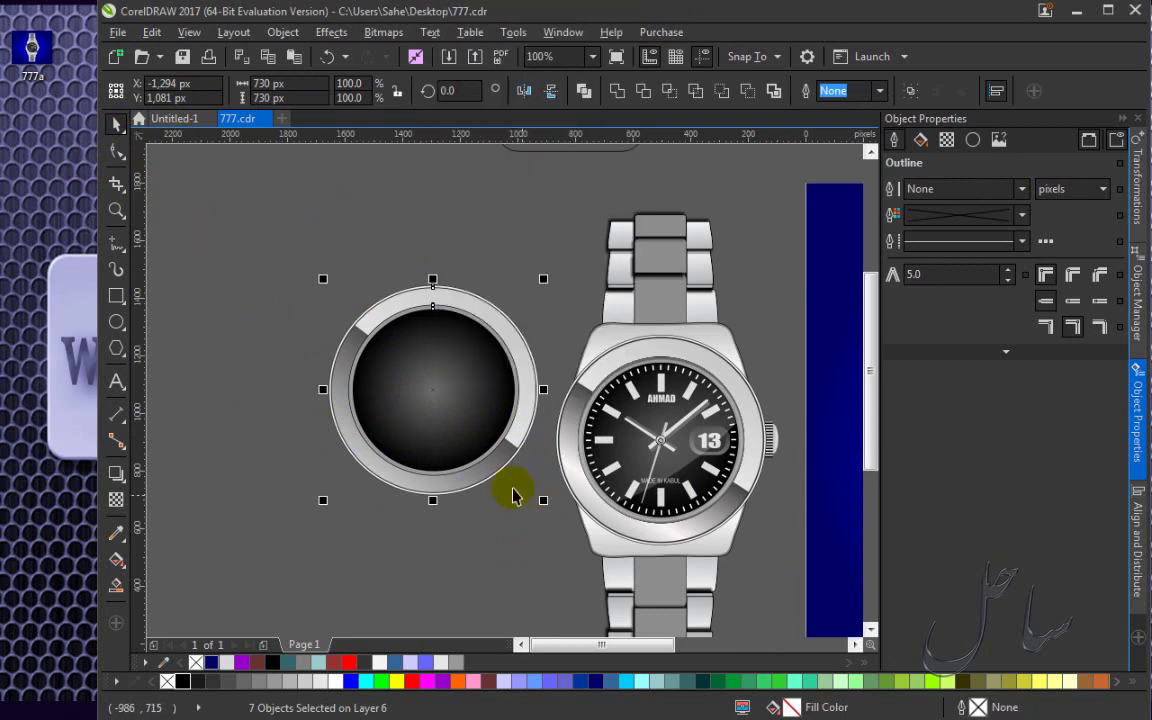
{"action": "left_click_drag", "start_coordinate": [206, 193], "coordinate": [571, 571]}
{"action": "scroll", "coordinate": [405, 460], "scroll_direction": "down", "scroll_amount": 4}
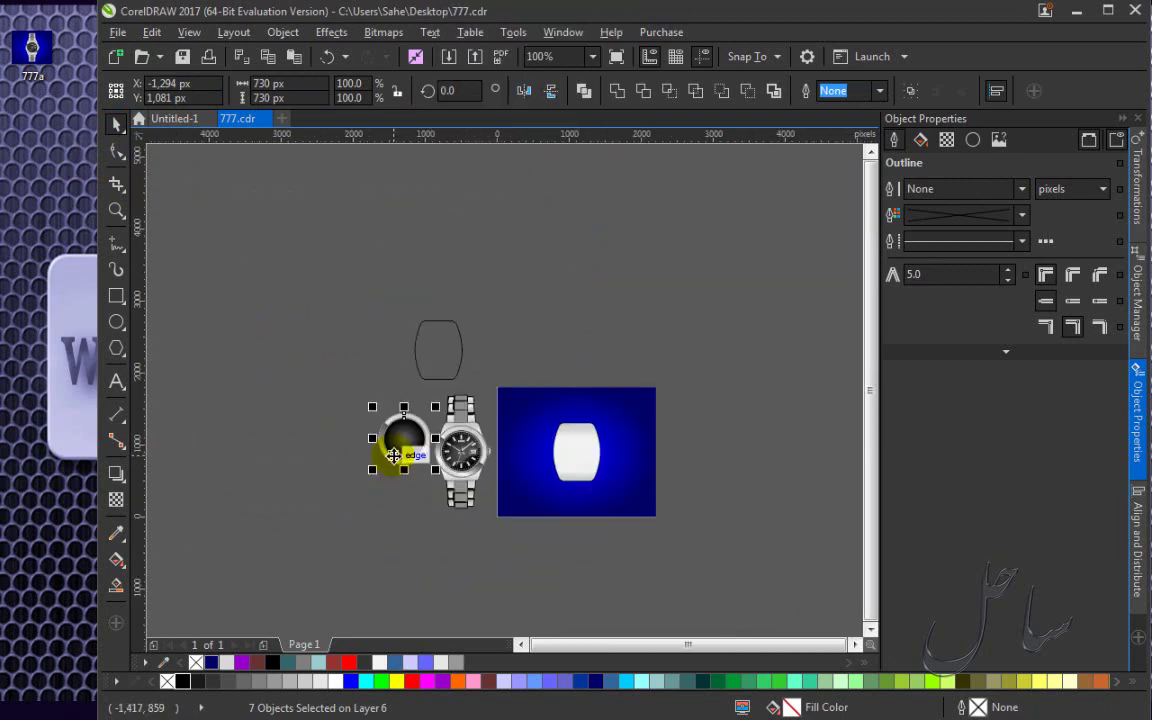
{"action": "scroll", "coordinate": [527, 460], "scroll_direction": "up", "scroll_amount": 2}
{"action": "left_click_drag", "start_coordinate": [276, 403], "coordinate": [620, 437]}
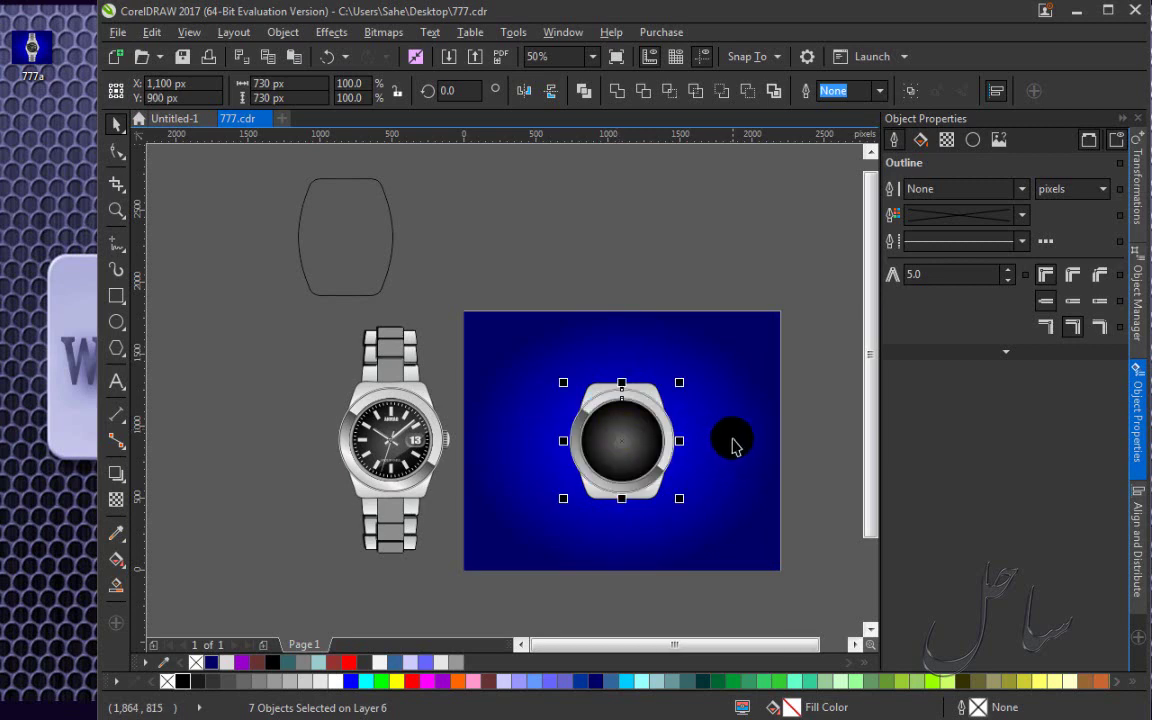
{"action": "key", "text": "Escape"}
{"action": "scroll", "coordinate": [607, 467], "scroll_direction": "up", "scroll_amount": 1}
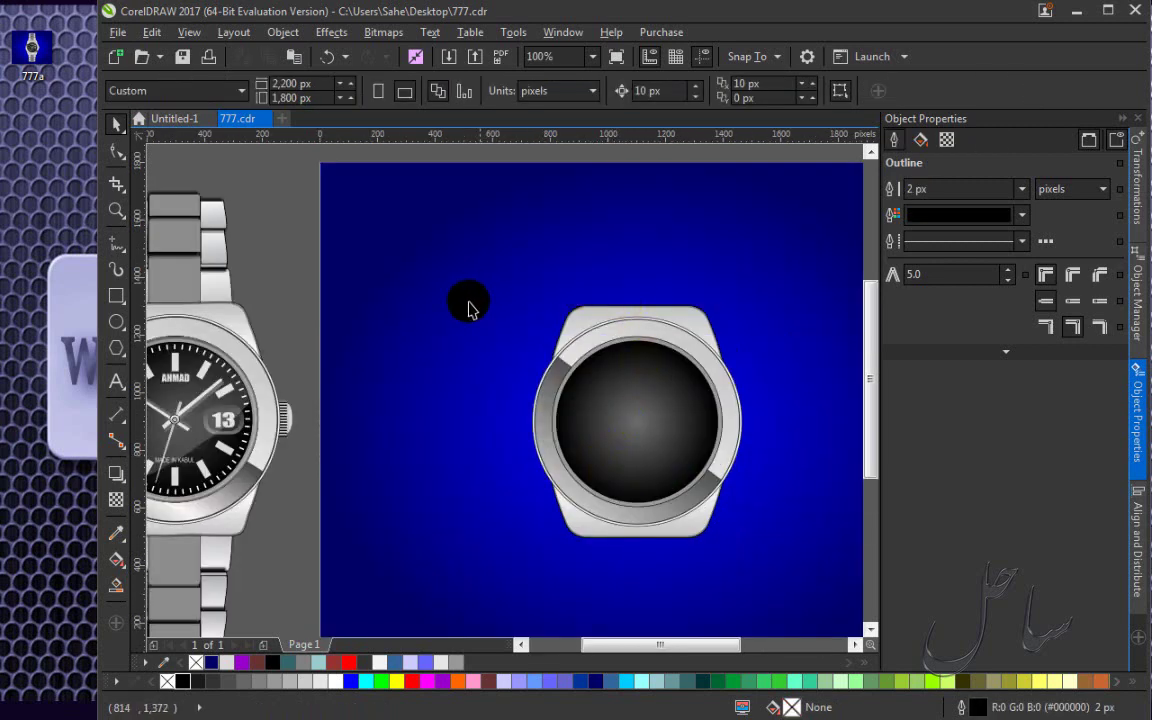
{"action": "scroll", "coordinate": [570, 481], "scroll_direction": "down", "scroll_amount": 1}
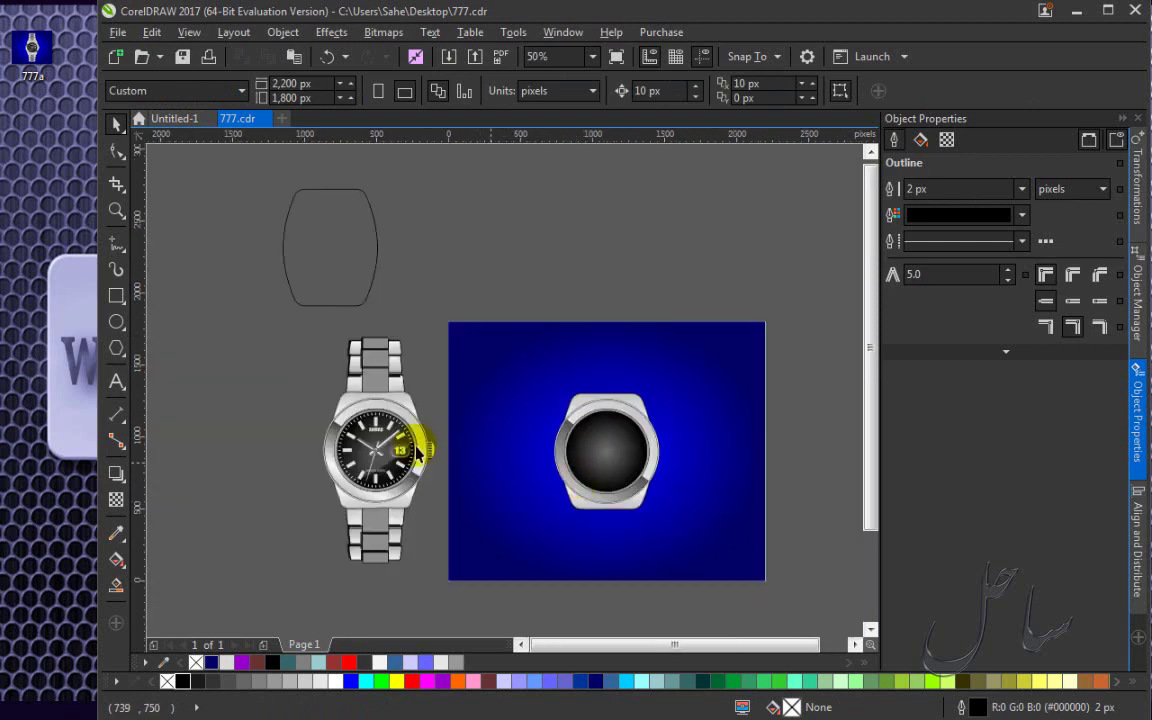
{"action": "scroll", "coordinate": [597, 437], "scroll_direction": "up", "scroll_amount": 1}
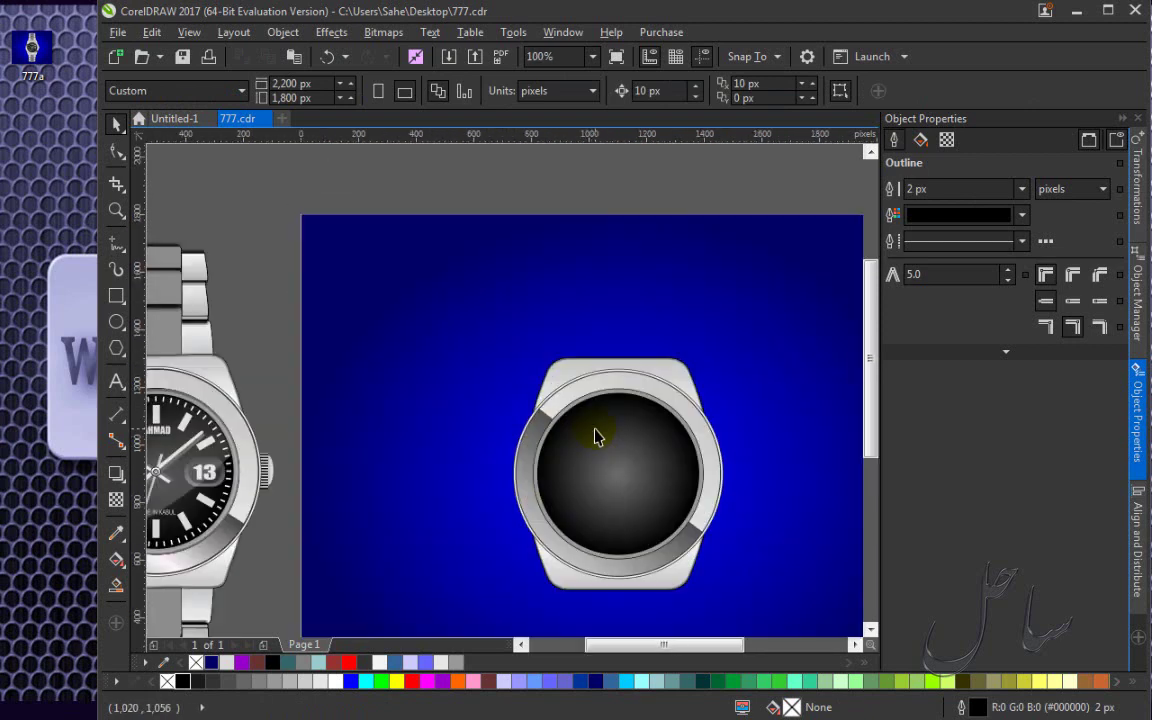
{"action": "scroll", "coordinate": [649, 482], "scroll_direction": "down", "scroll_amount": 1}
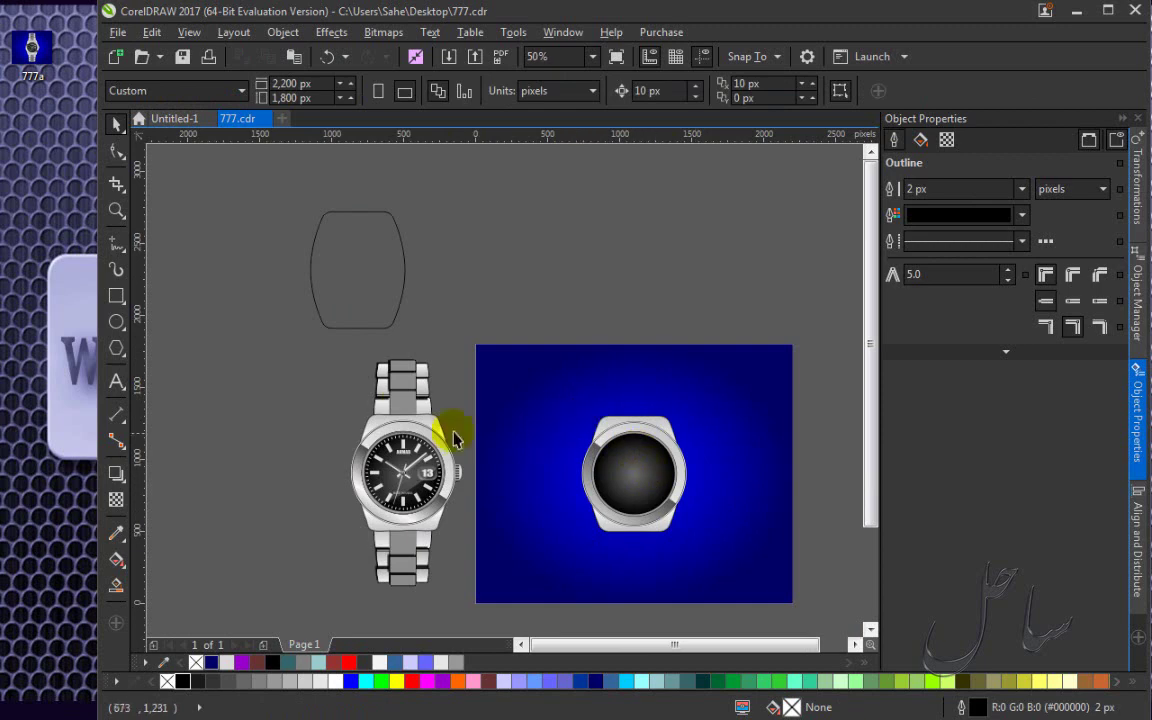
Draw a rectangle about 177 by 77 px over the topmost centre link of the finished watch's upper strap.
{"action": "scroll", "coordinate": [411, 399], "scroll_direction": "up", "scroll_amount": 1}
{"action": "scroll", "coordinate": [467, 408], "scroll_direction": "up", "scroll_amount": 1}
{"action": "scroll", "coordinate": [467, 408], "scroll_direction": "down", "scroll_amount": 1}
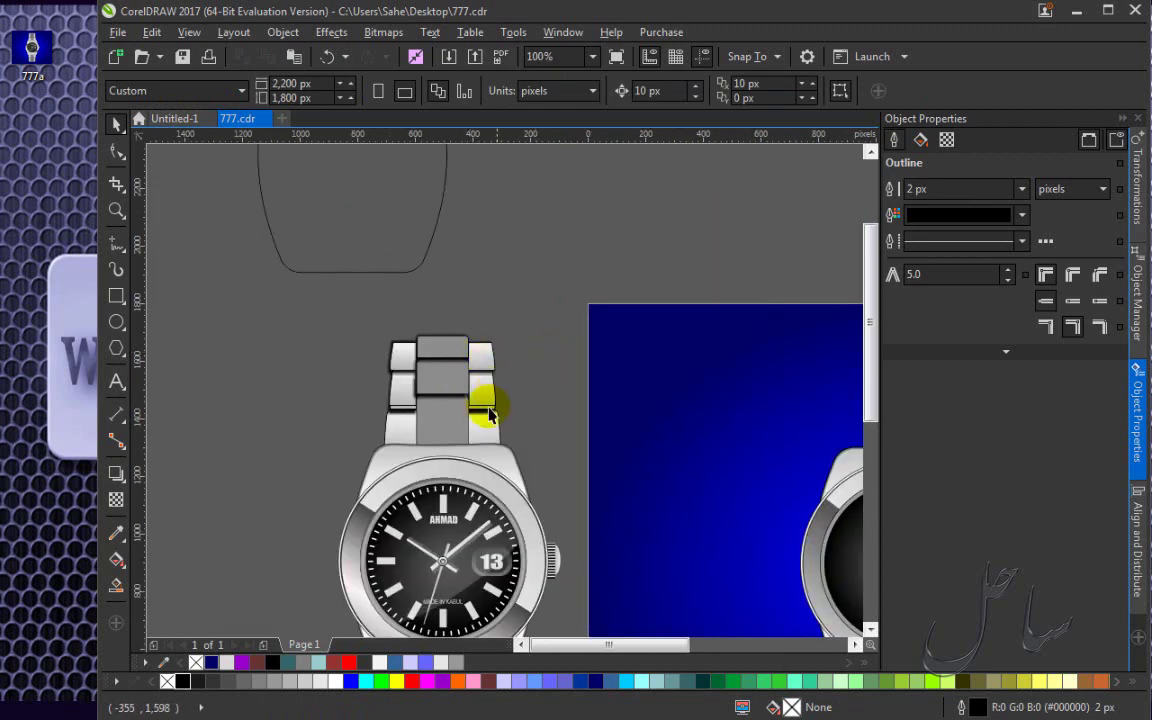
{"action": "scroll", "coordinate": [444, 414], "scroll_direction": "up", "scroll_amount": 1}
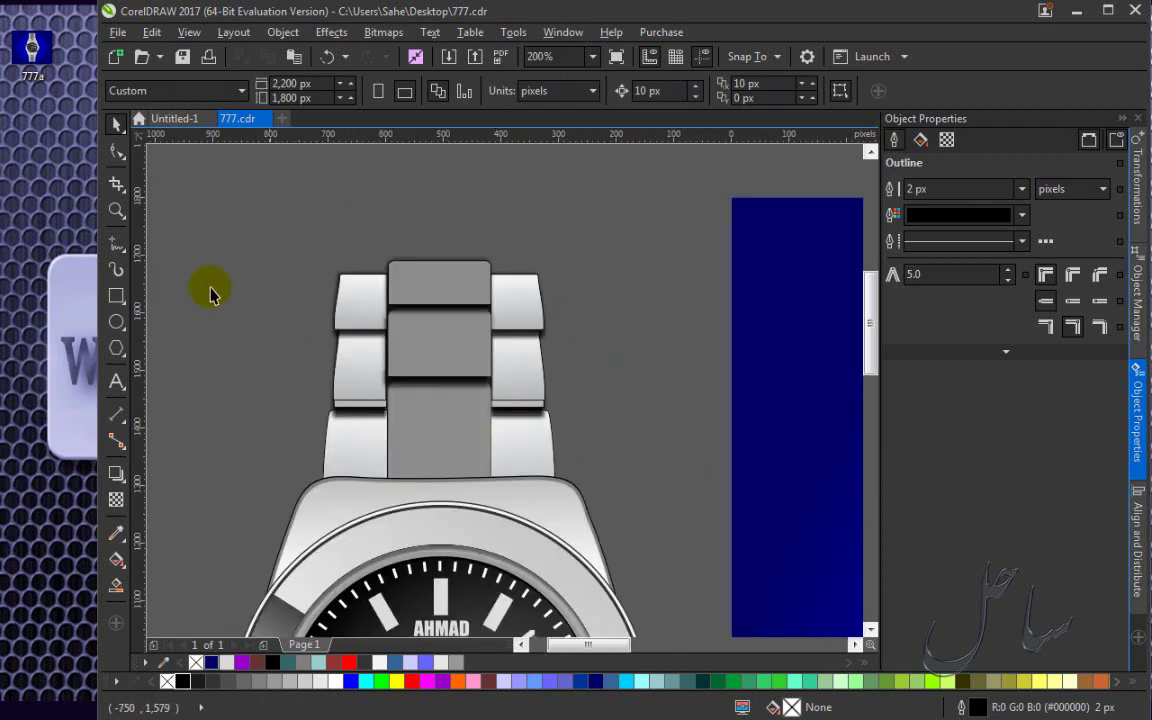
{"action": "left_click", "coordinate": [116, 298]}
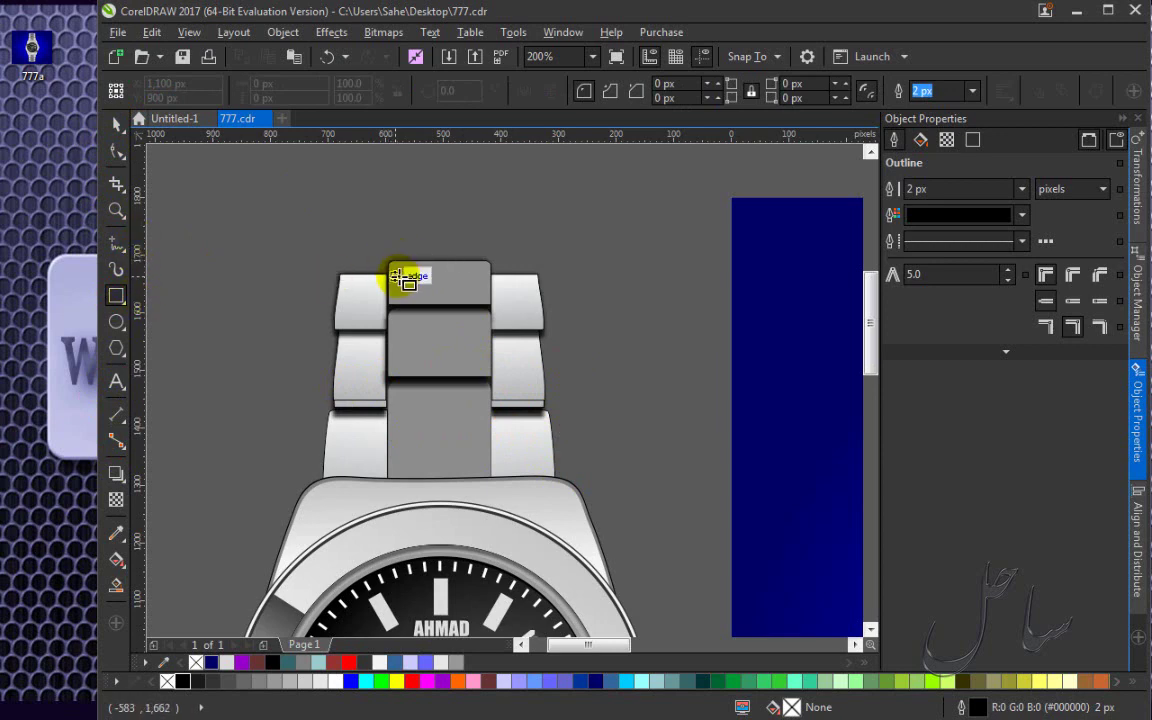
{"action": "scroll", "coordinate": [398, 270], "scroll_direction": "up", "scroll_amount": 2}
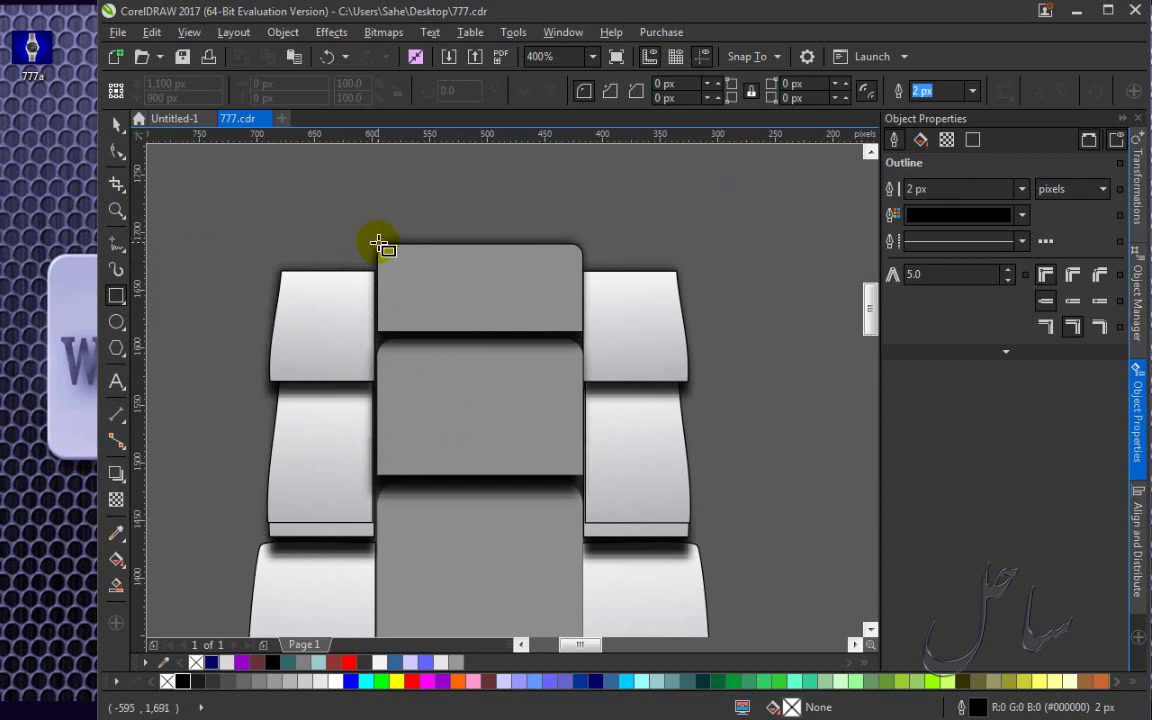
{"action": "left_click_drag", "start_coordinate": [380, 244], "coordinate": [583, 333]}
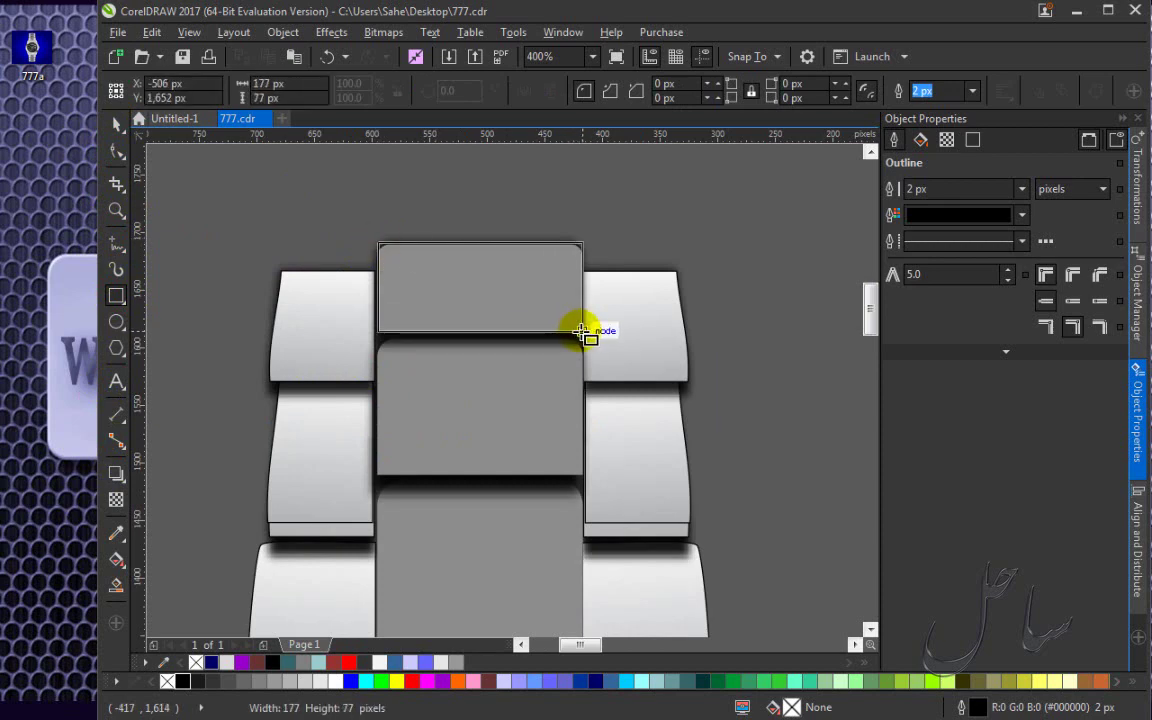
{"action": "left_click_drag", "start_coordinate": [583, 333], "coordinate": [582, 331]}
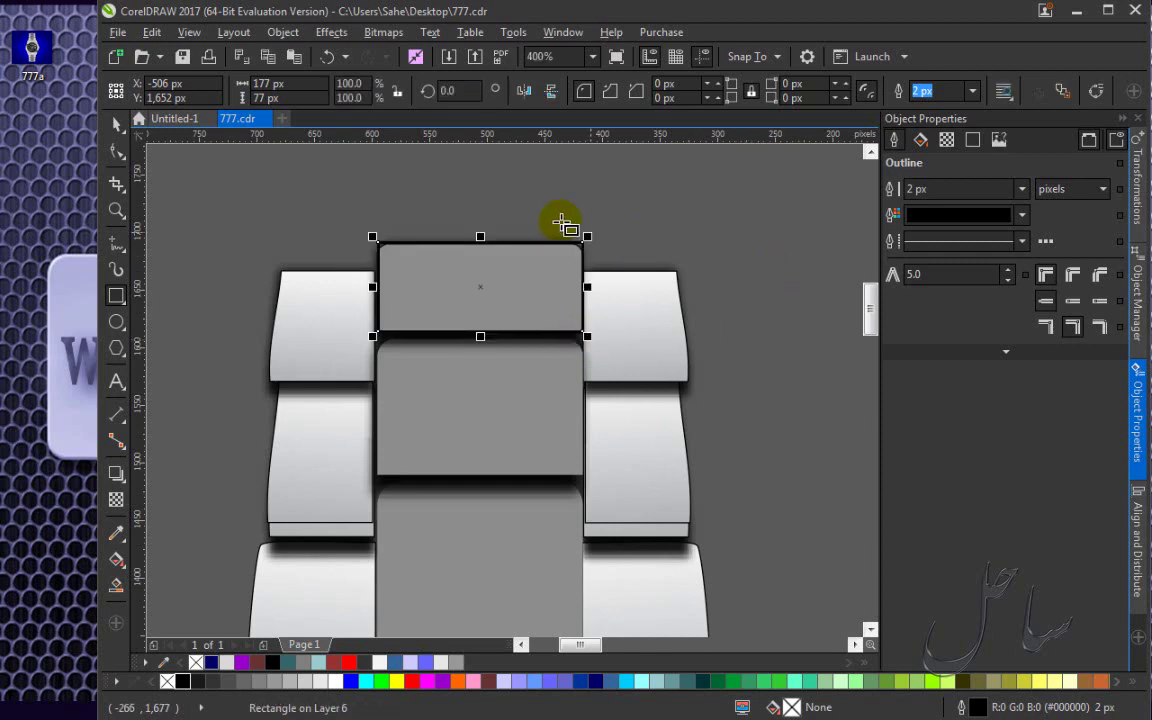
Set the link rectangle's outline width to 1 px and lower its upper edge to a height of about 76 px to match the link.
{"action": "scroll", "coordinate": [563, 257], "scroll_direction": "up", "scroll_amount": 2}
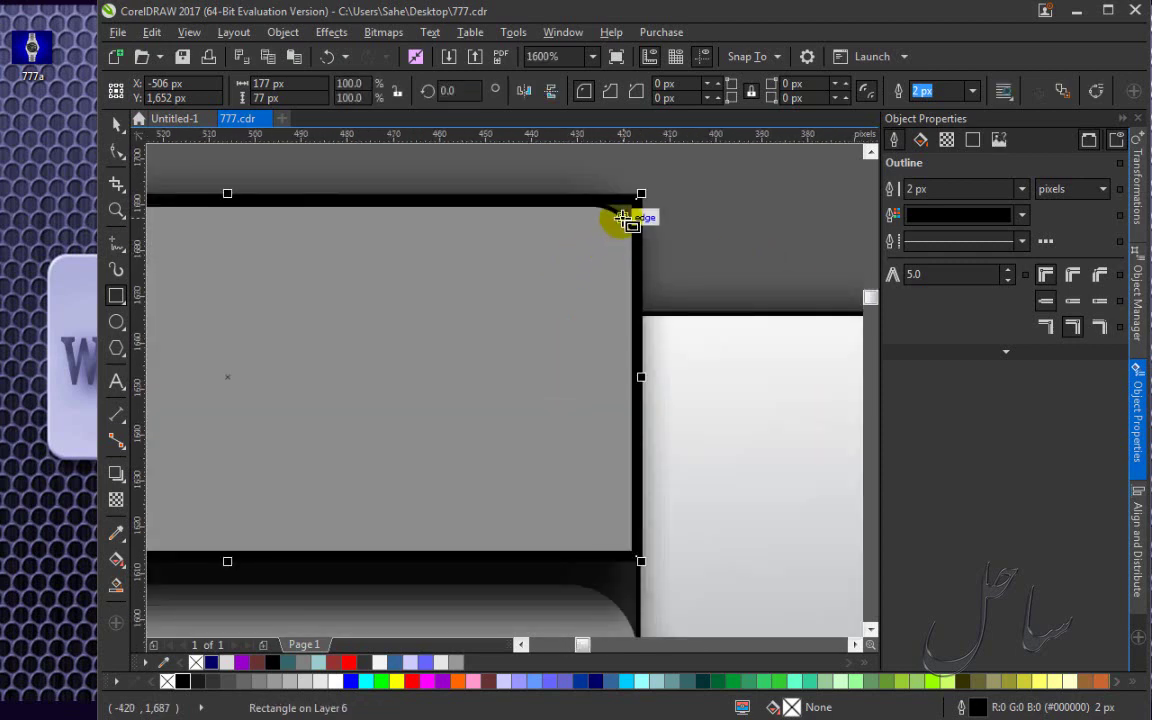
{"action": "left_click", "coordinate": [973, 91]}
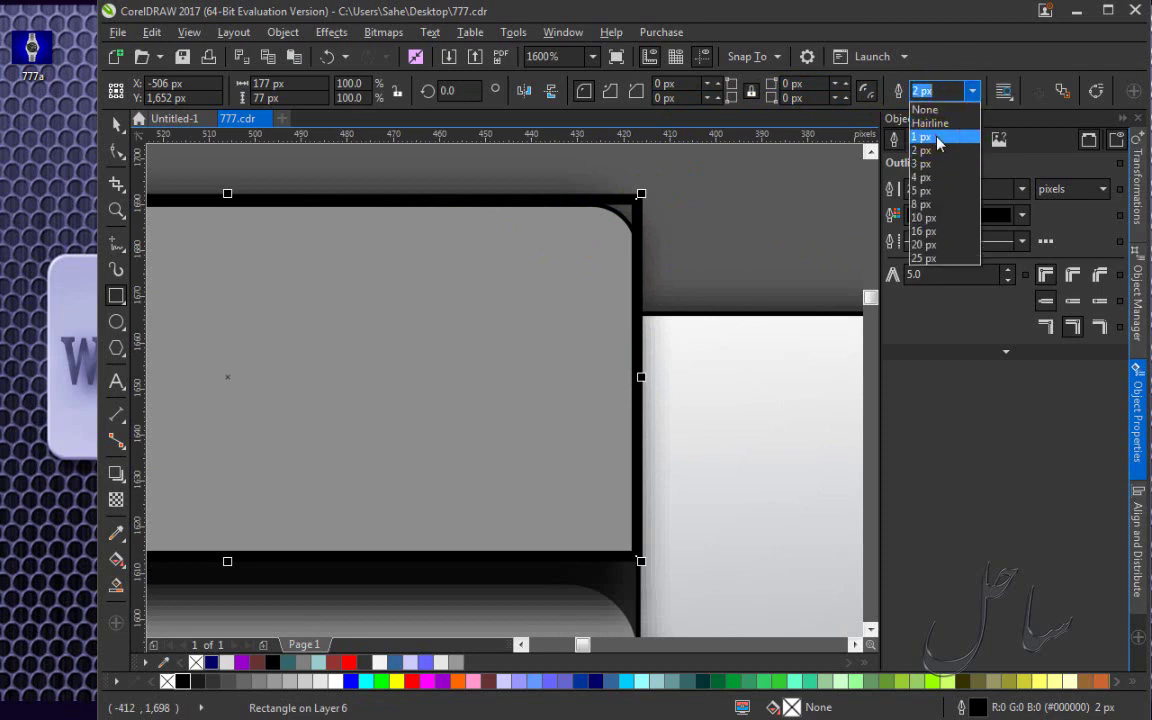
{"action": "left_click", "coordinate": [940, 136]}
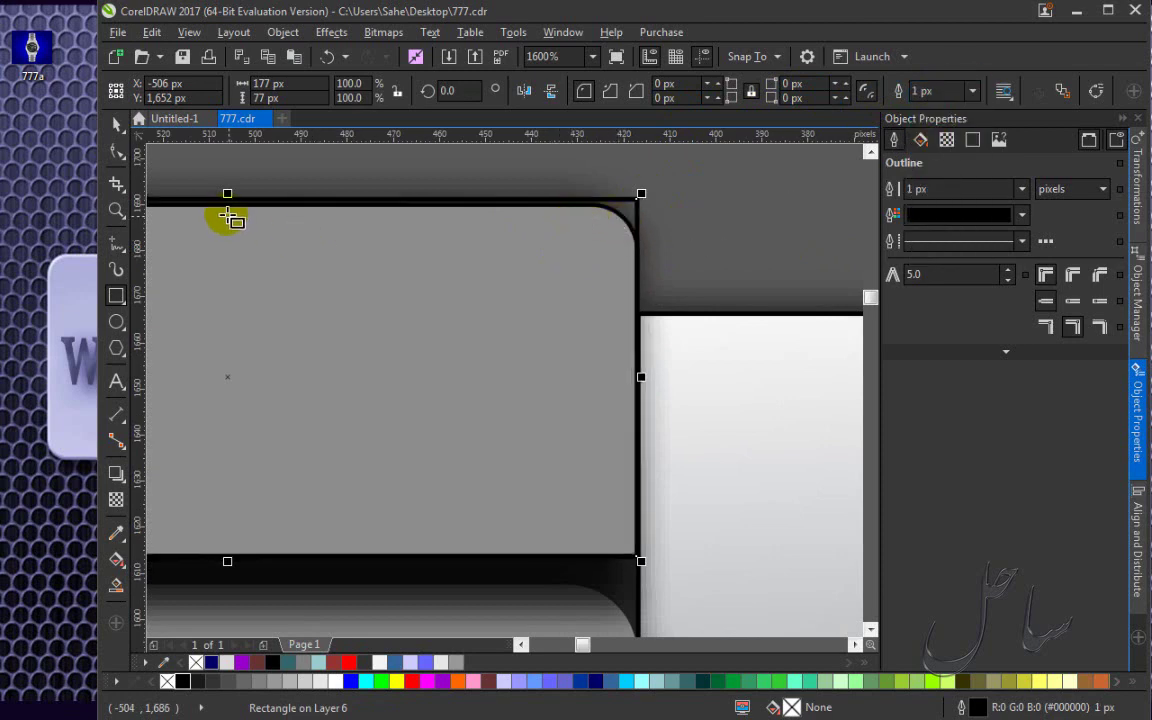
{"action": "scroll", "coordinate": [222, 220], "scroll_direction": "up", "scroll_amount": 1}
{"action": "left_click_drag", "start_coordinate": [239, 186], "coordinate": [239, 202]}
{"action": "scroll", "coordinate": [303, 326], "scroll_direction": "down", "scroll_amount": 3}
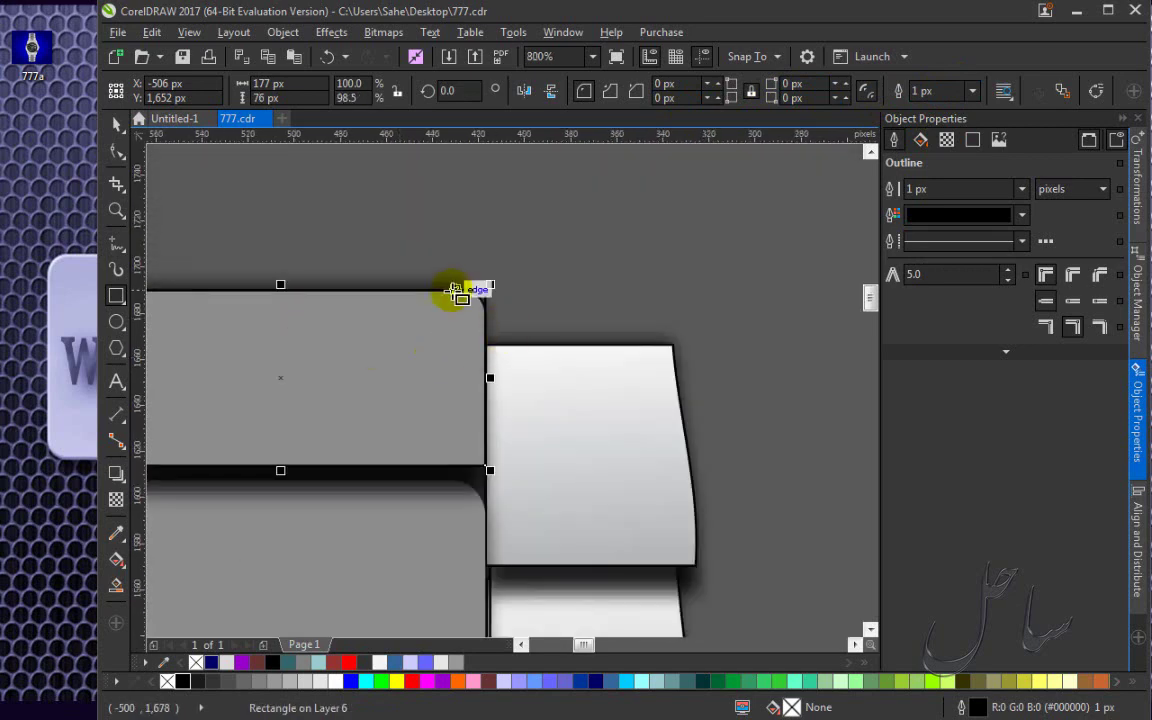
Round the link rectangle's two top corners to a 10 px radius to match the finished link, and deselect it.
{"action": "scroll", "coordinate": [470, 298], "scroll_direction": "up", "scroll_amount": 1}
{"action": "scroll", "coordinate": [480, 303], "scroll_direction": "up", "scroll_amount": 2}
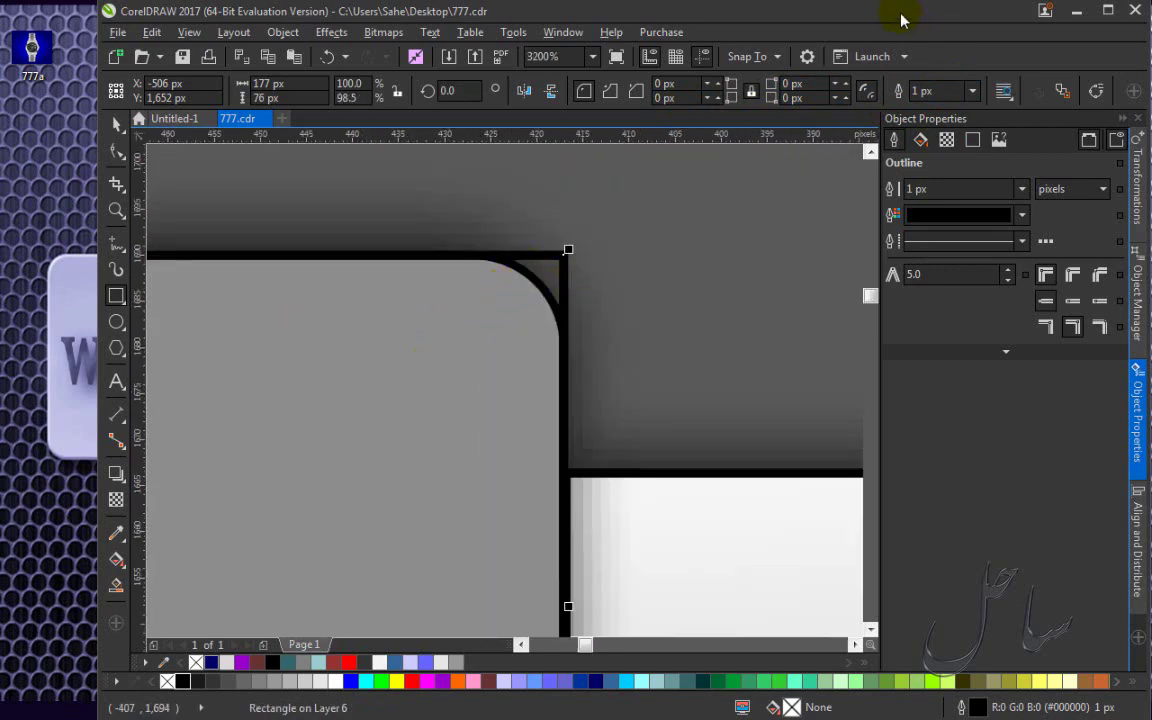
{"action": "scroll", "coordinate": [463, 236], "scroll_direction": "down", "scroll_amount": 2}
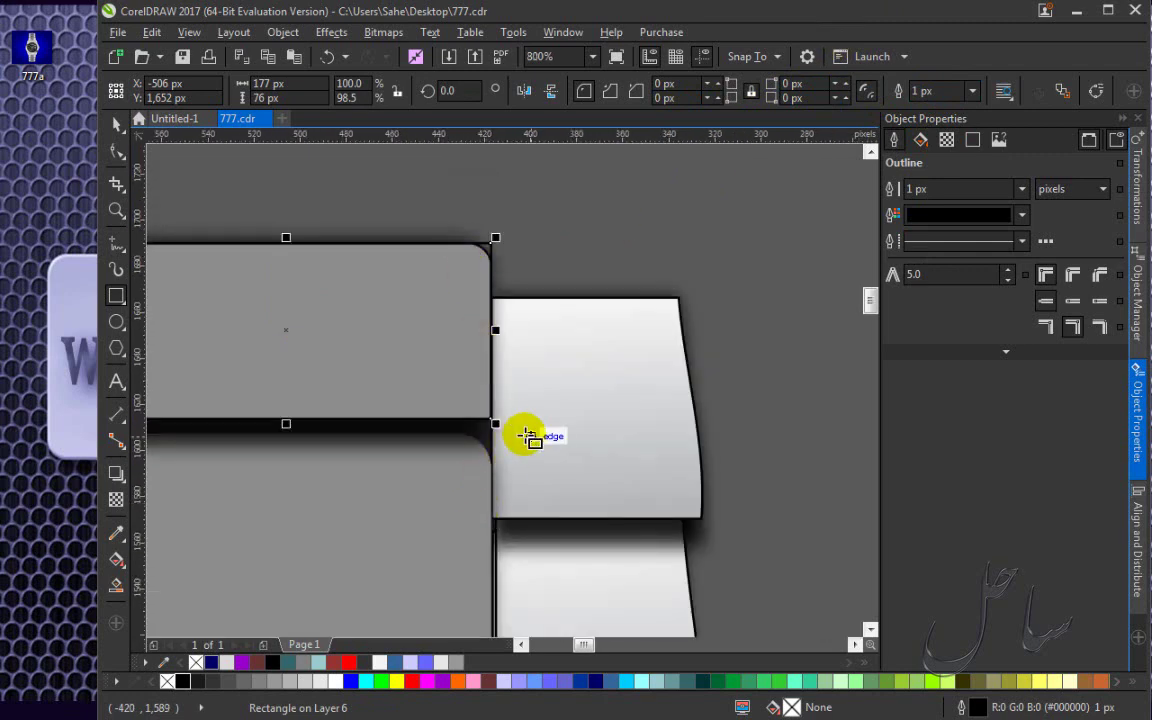
{"action": "scroll", "coordinate": [368, 303], "scroll_direction": "down", "scroll_amount": 3}
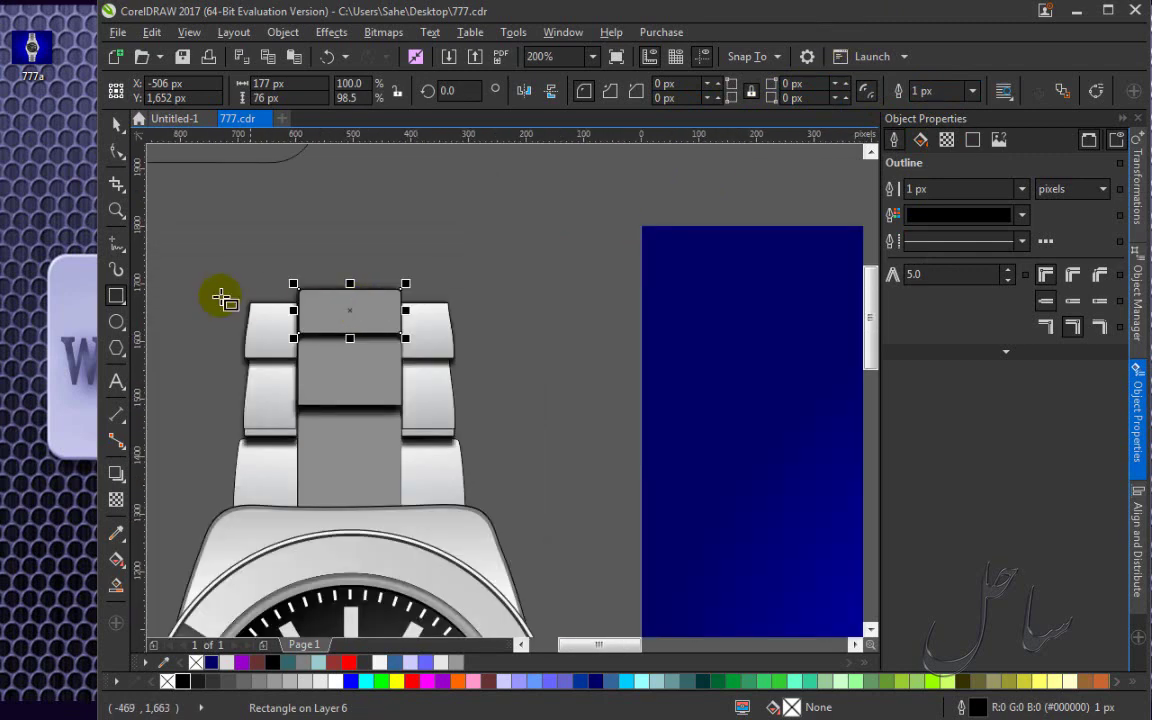
{"action": "scroll", "coordinate": [309, 278], "scroll_direction": "up", "scroll_amount": 1}
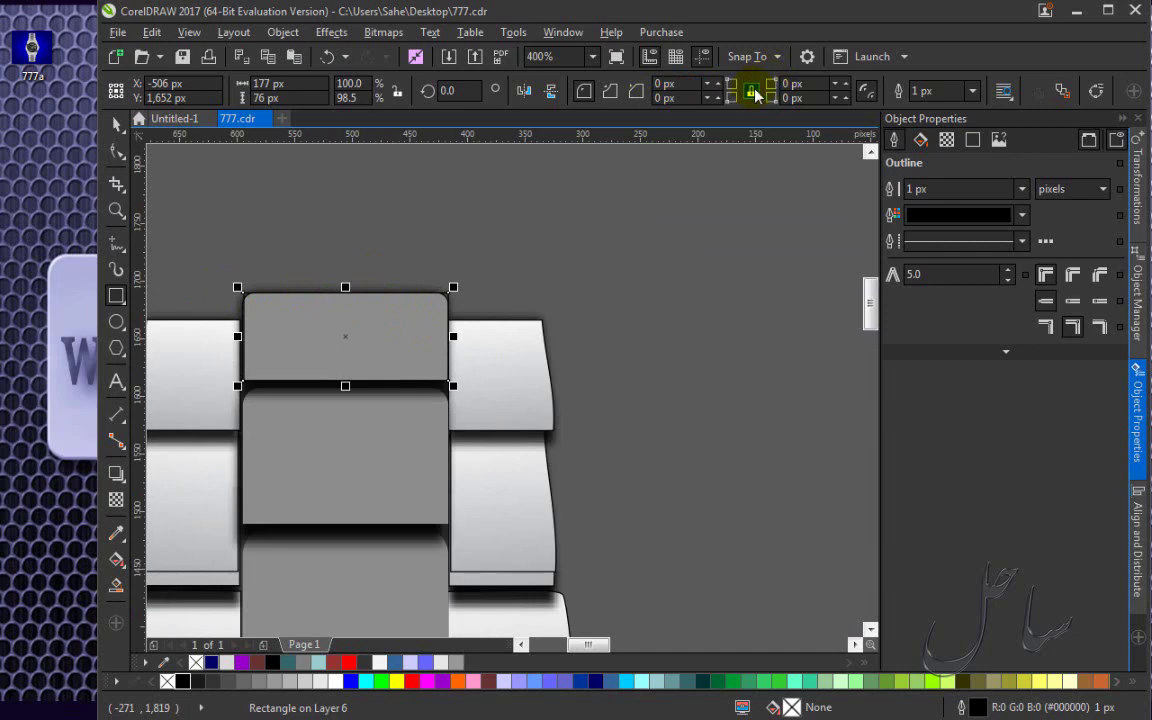
{"action": "scroll", "coordinate": [640, 160], "scroll_direction": "up", "scroll_amount": 2}
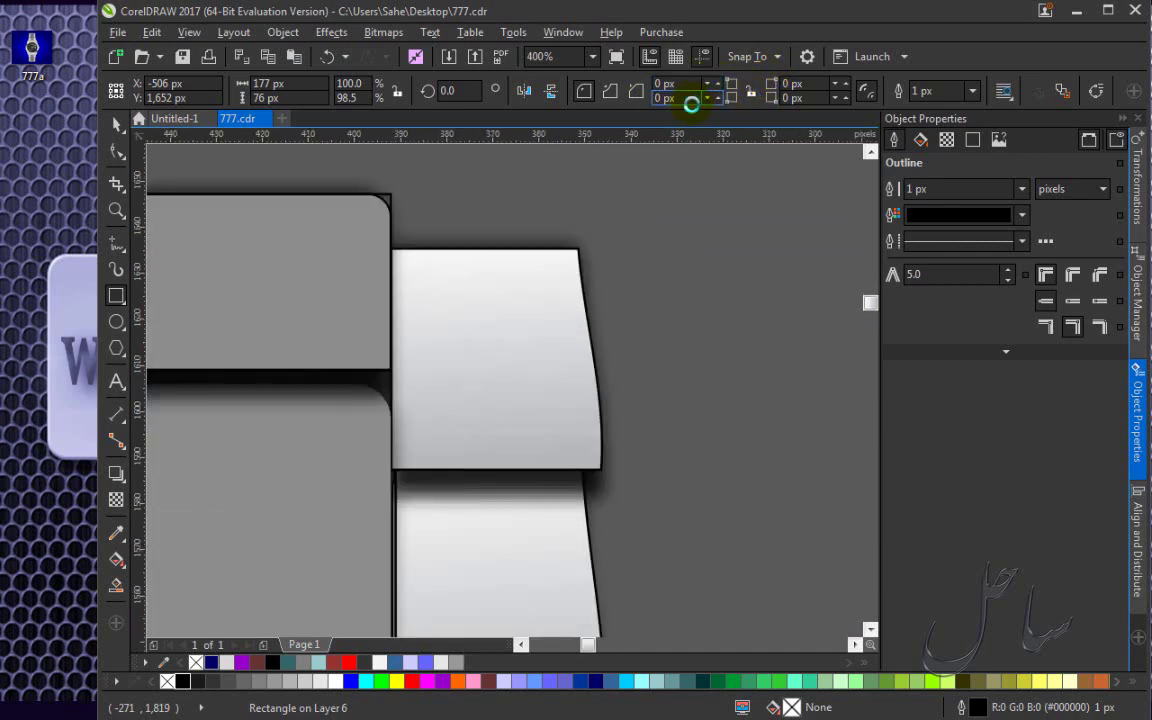
{"action": "scroll", "coordinate": [547, 233], "scroll_direction": "down", "scroll_amount": 1}
{"action": "scroll", "coordinate": [547, 233], "scroll_direction": "down", "scroll_amount": 2}
{"action": "scroll", "coordinate": [465, 172], "scroll_direction": "up", "scroll_amount": 4}
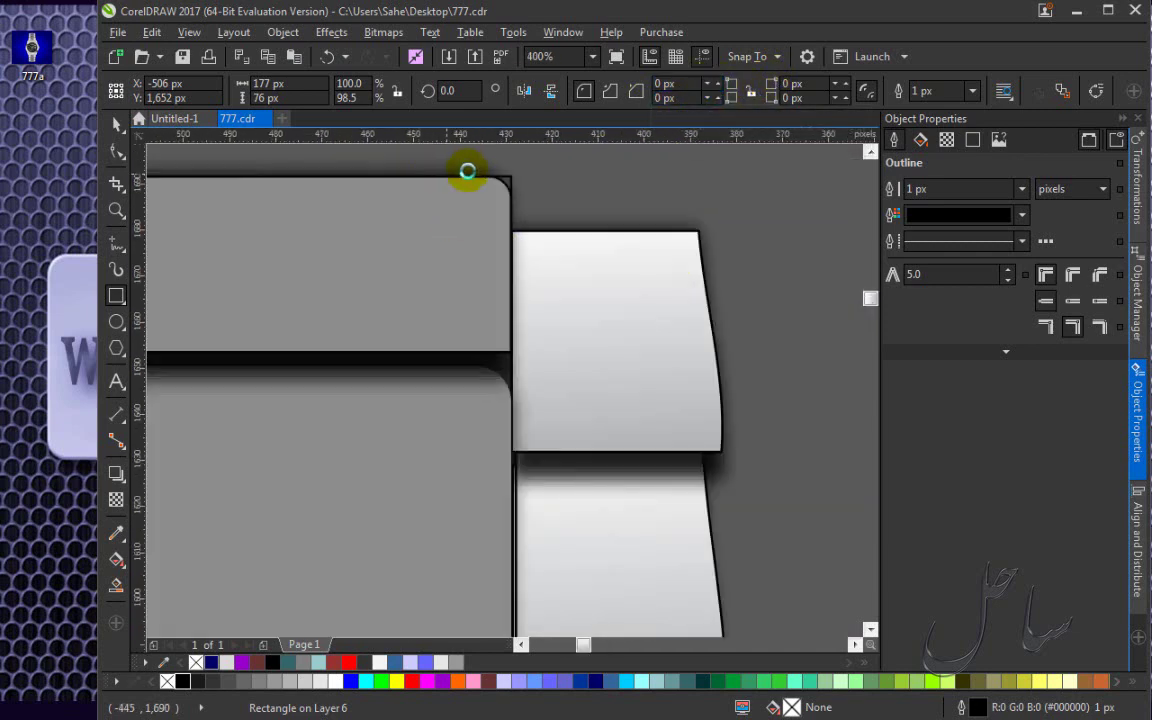
{"action": "scroll", "coordinate": [550, 177], "scroll_direction": "up", "scroll_amount": 2}
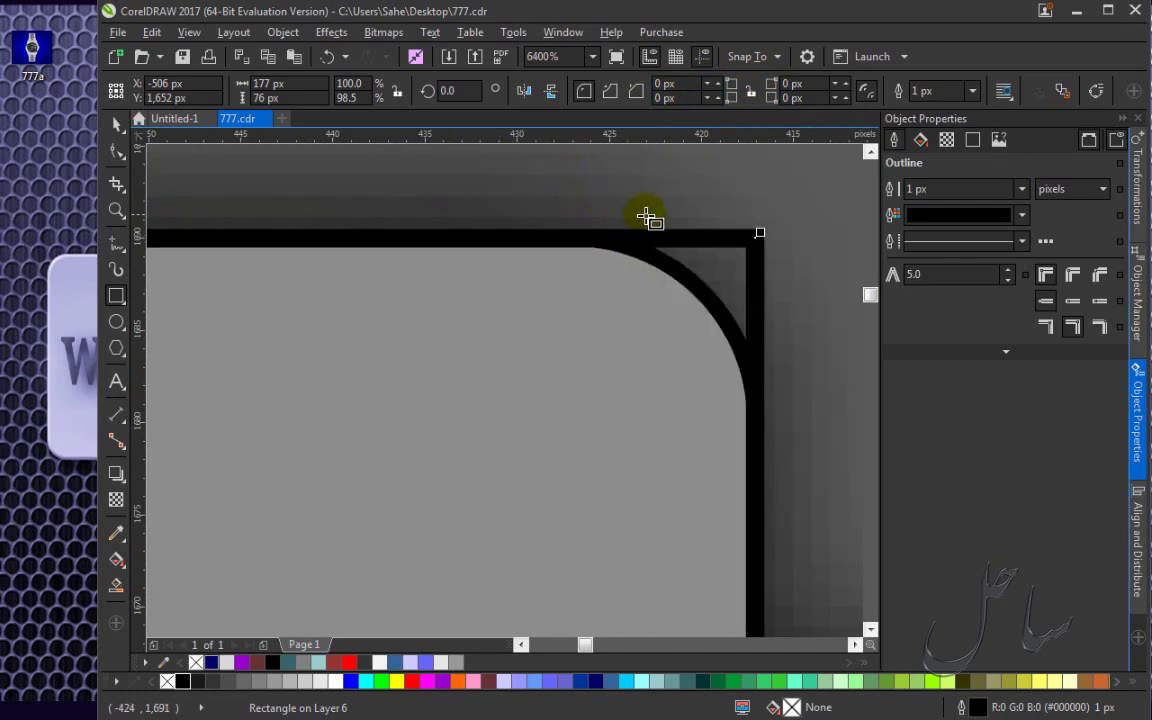
{"action": "left_click", "coordinate": [843, 83]}
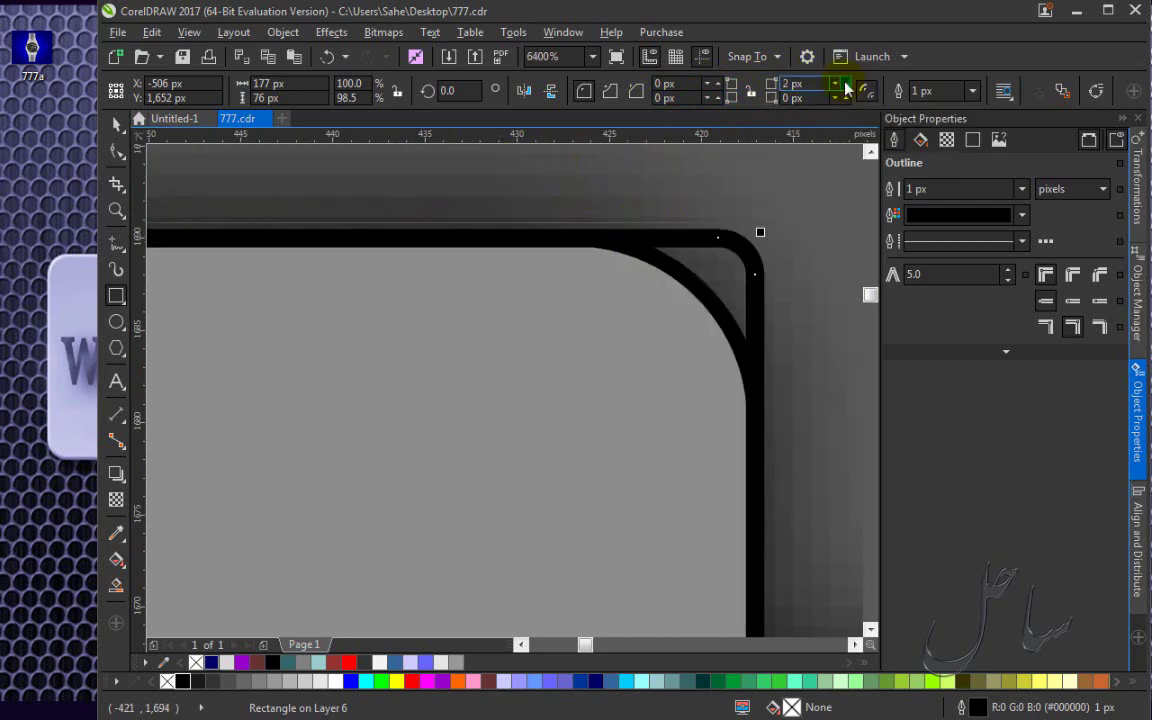
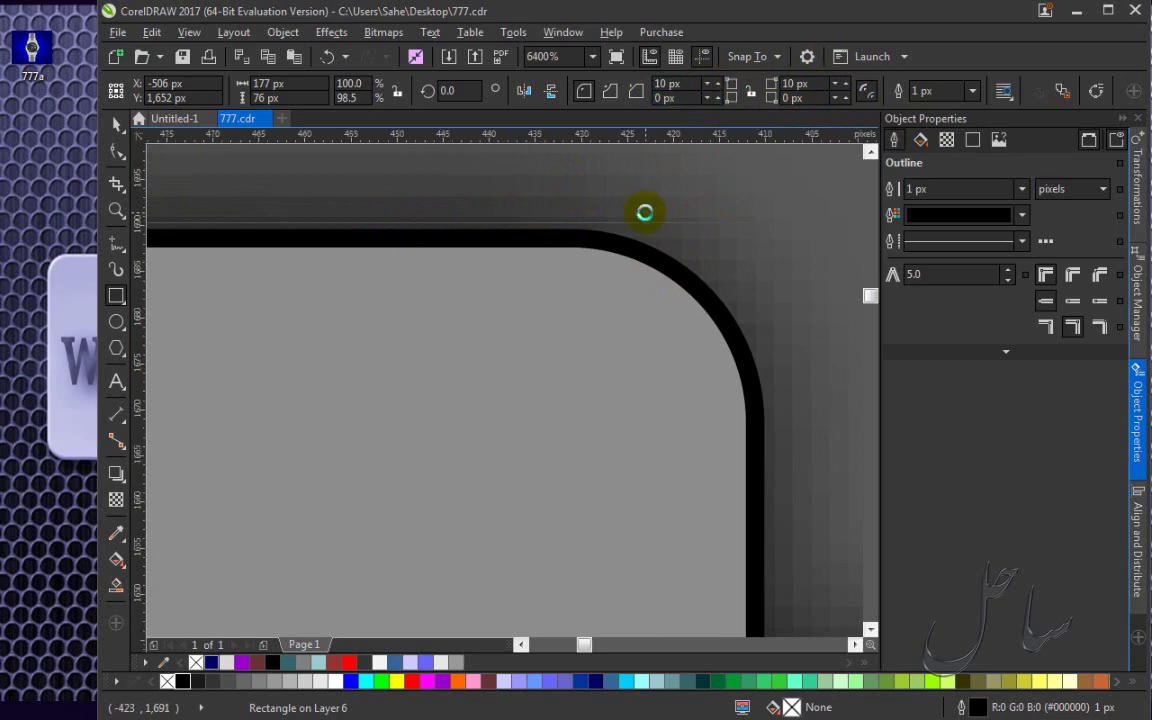
{"action": "scroll", "coordinate": [646, 207], "scroll_direction": "down", "scroll_amount": 2}
{"action": "scroll", "coordinate": [646, 207], "scroll_direction": "down", "scroll_amount": 1}
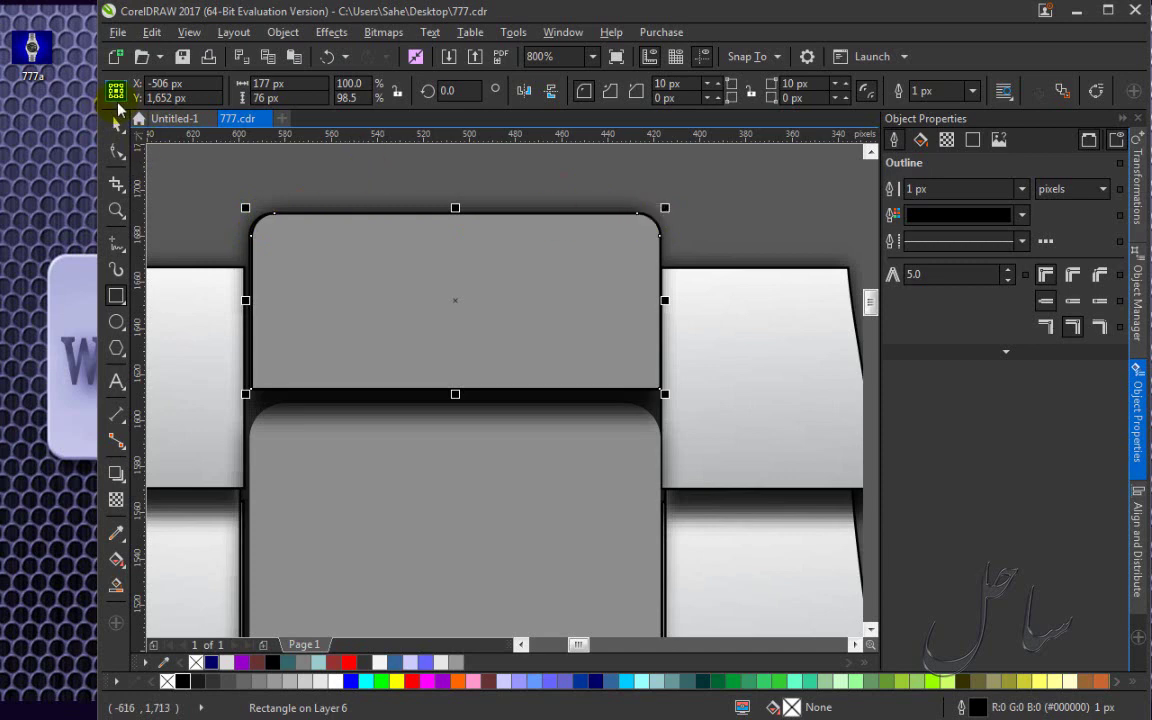
{"action": "left_click", "coordinate": [386, 193]}
{"action": "scroll", "coordinate": [414, 213], "scroll_direction": "down", "scroll_amount": 2}
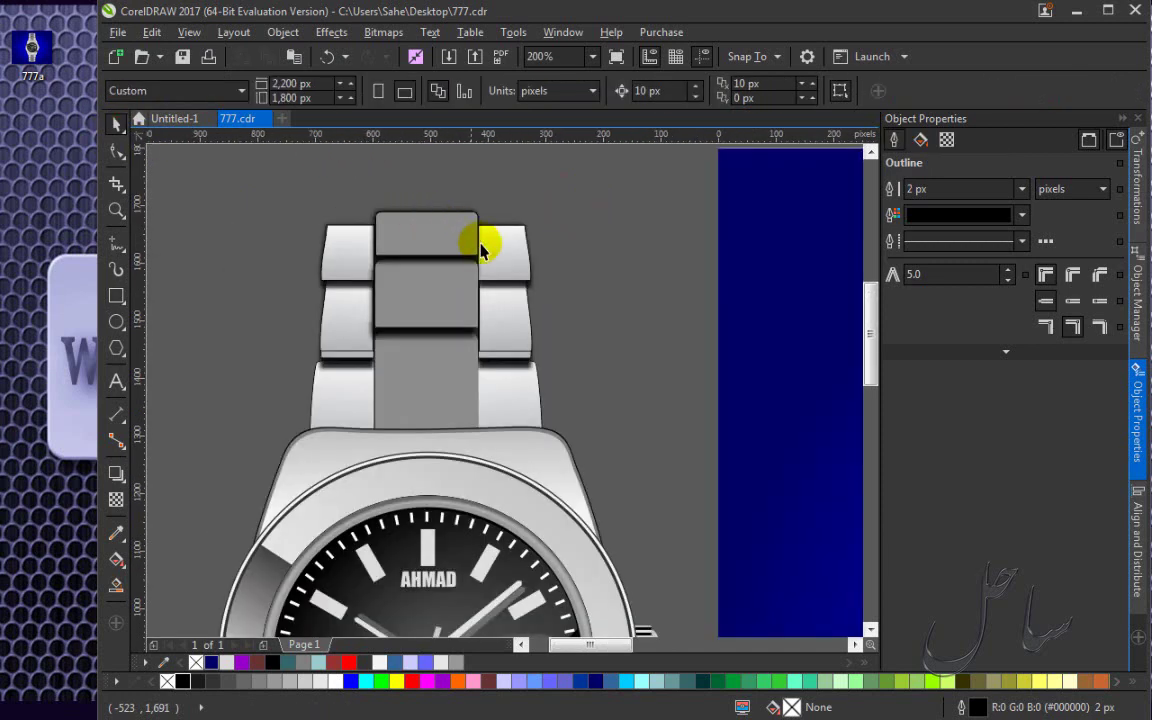
{"action": "left_click", "coordinate": [440, 226]}
{"action": "left_click_drag", "start_coordinate": [584, 232], "coordinate": [582, 225]}
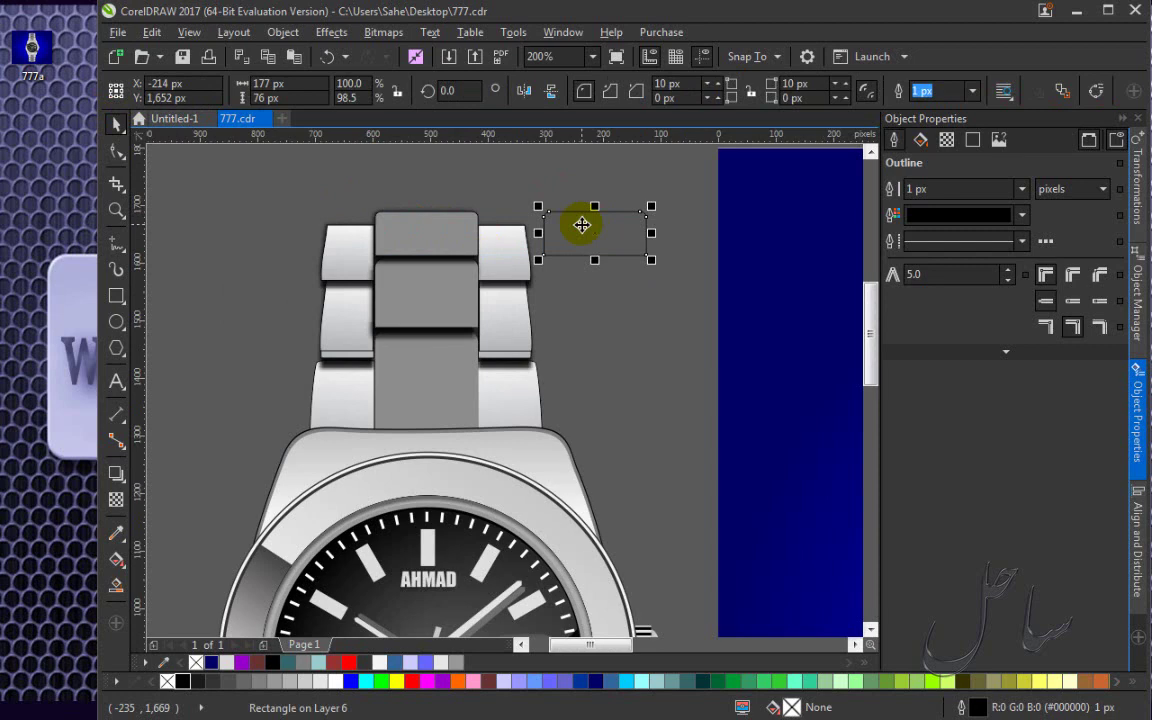
{"action": "key", "text": "ctrl+z"}
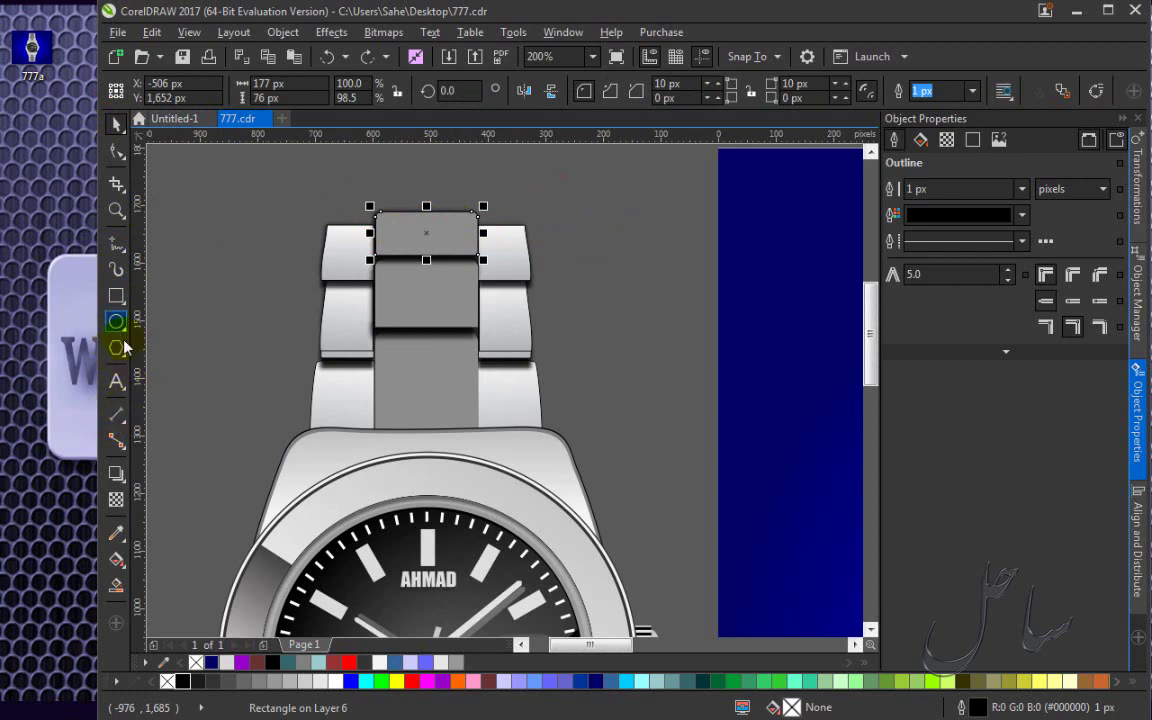
Fill the rounded rectangle with the gray sampled from the finished watch's centre strap links and move it to the empty space beside the strap.
{"action": "left_click", "coordinate": [116, 533]}
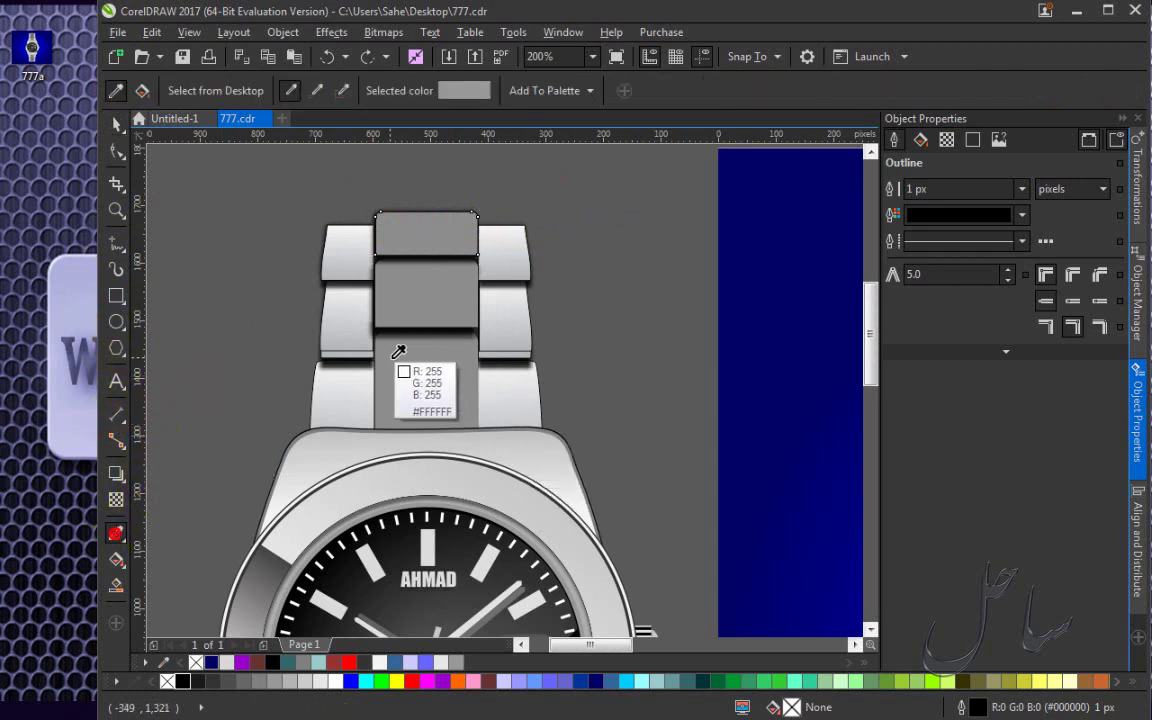
{"action": "left_click", "coordinate": [434, 381]}
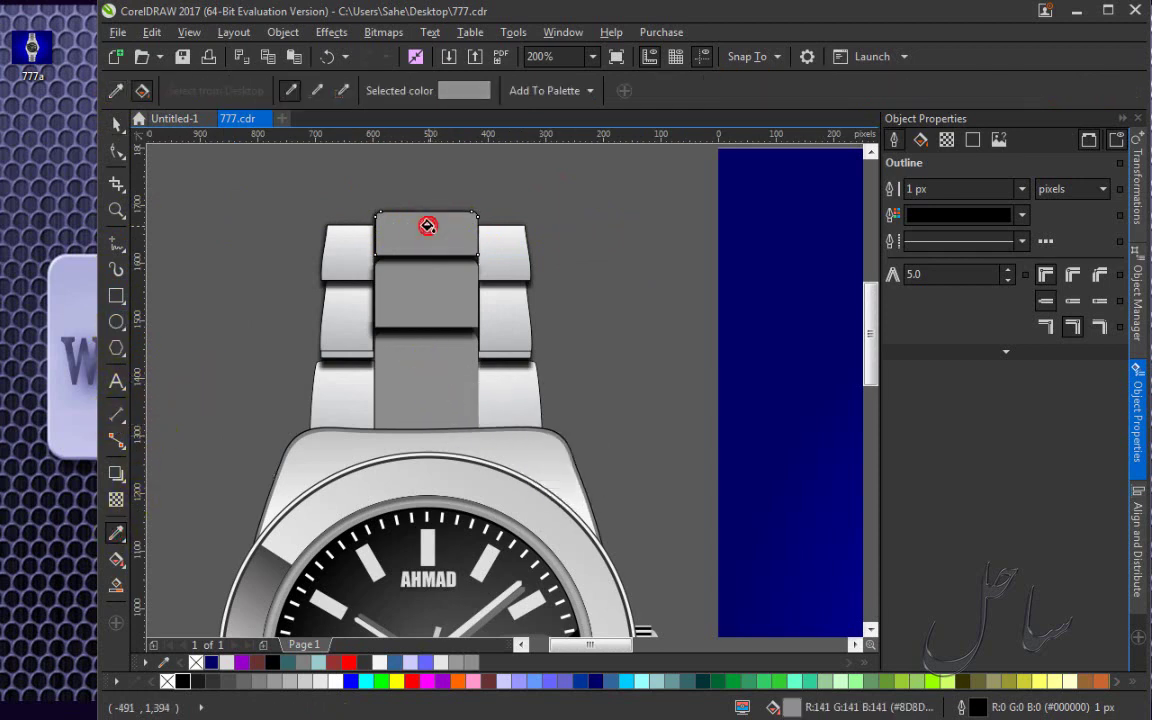
{"action": "left_click", "coordinate": [116, 123]}
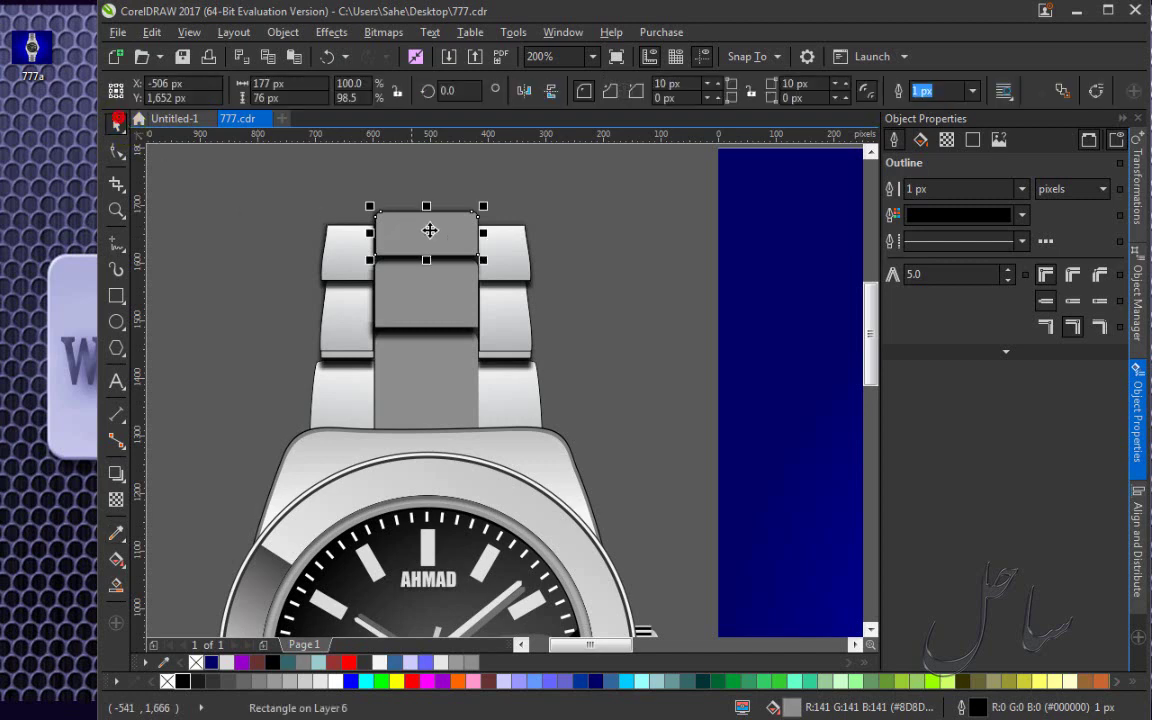
{"action": "left_click_drag", "start_coordinate": [429, 230], "coordinate": [638, 241]}
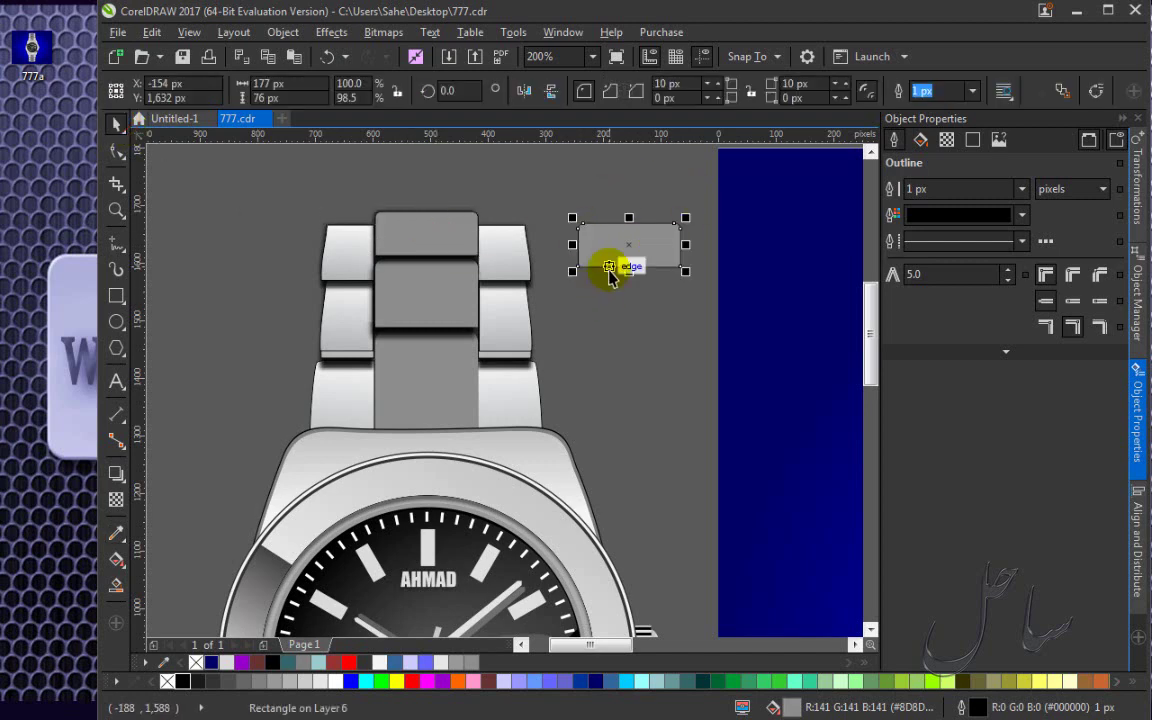
Undo the link rectangle's move, and copy it onto the second centre link, stretching the copy to about 118 px high.
{"action": "key", "text": "ctrl+z"}
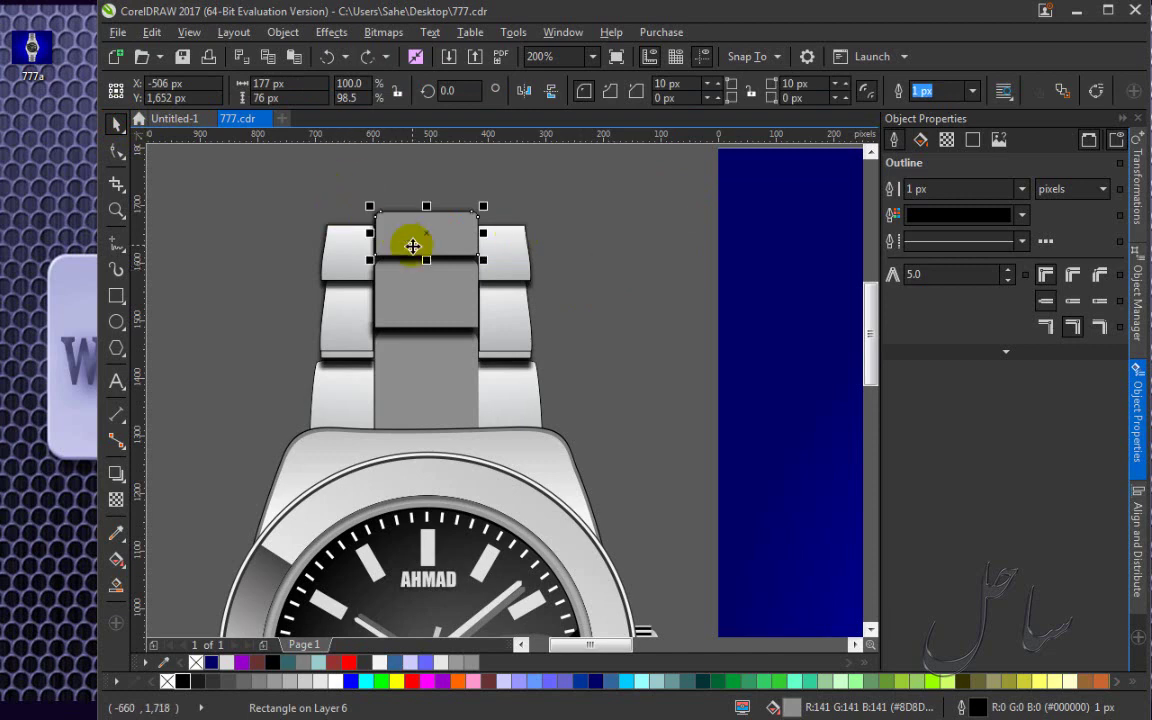
{"action": "scroll", "coordinate": [411, 245], "scroll_direction": "up", "scroll_amount": 1}
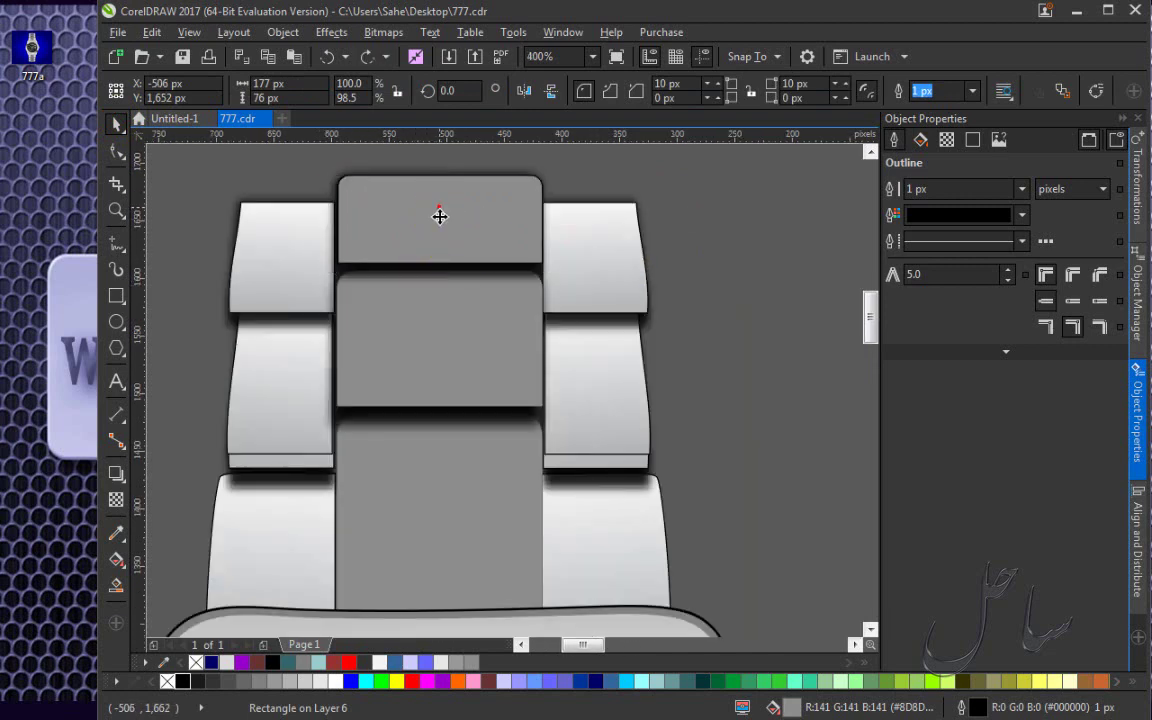
{"action": "left_click_drag", "start_coordinate": [440, 216], "coordinate": [441, 310]}
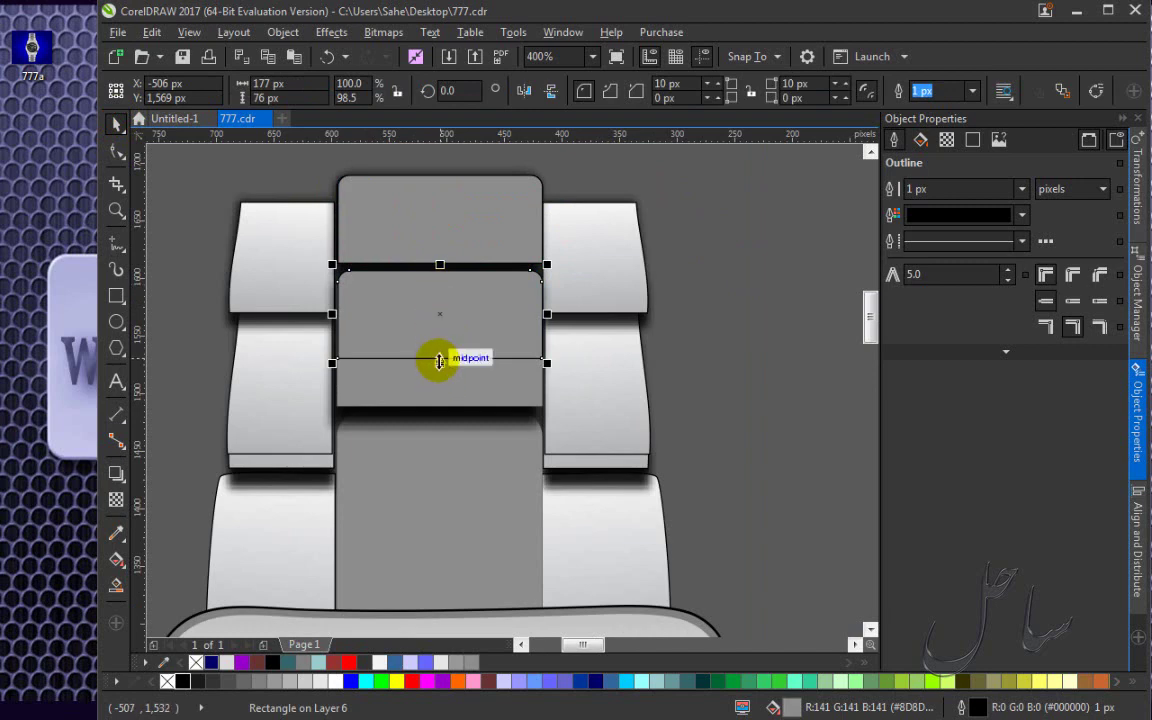
{"action": "left_click_drag", "start_coordinate": [440, 362], "coordinate": [436, 407]}
{"action": "left_click_drag", "start_coordinate": [448, 309], "coordinate": [727, 323]}
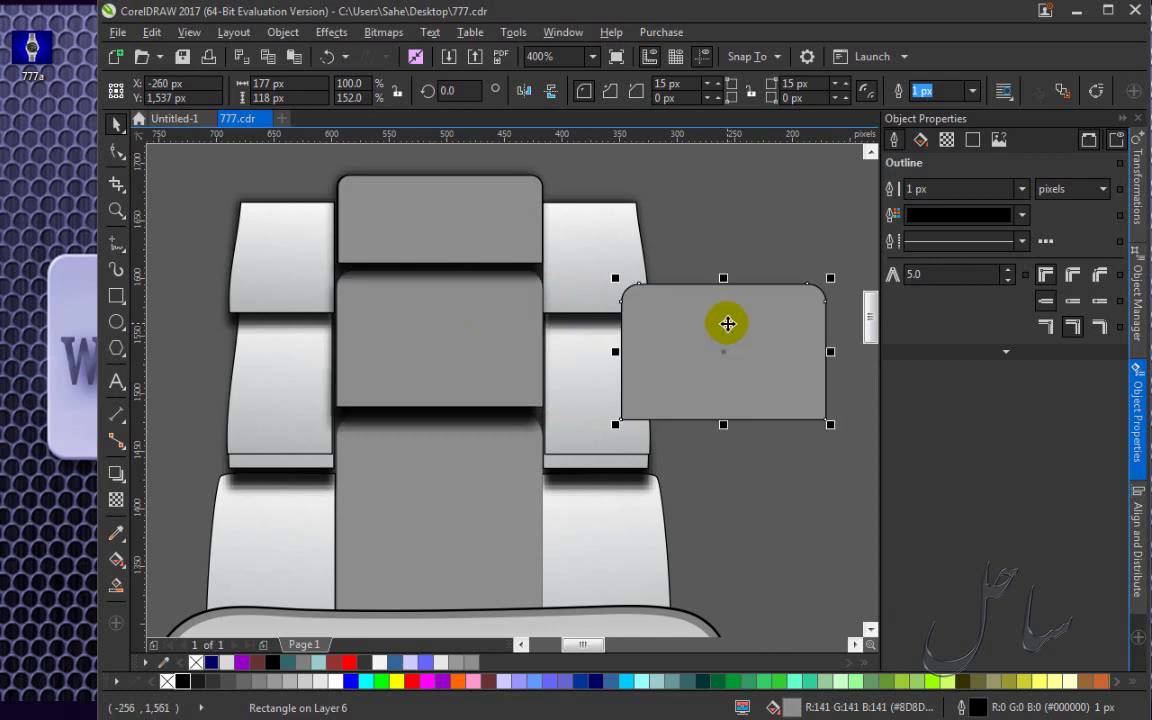
{"action": "key", "text": "ctrl+z"}
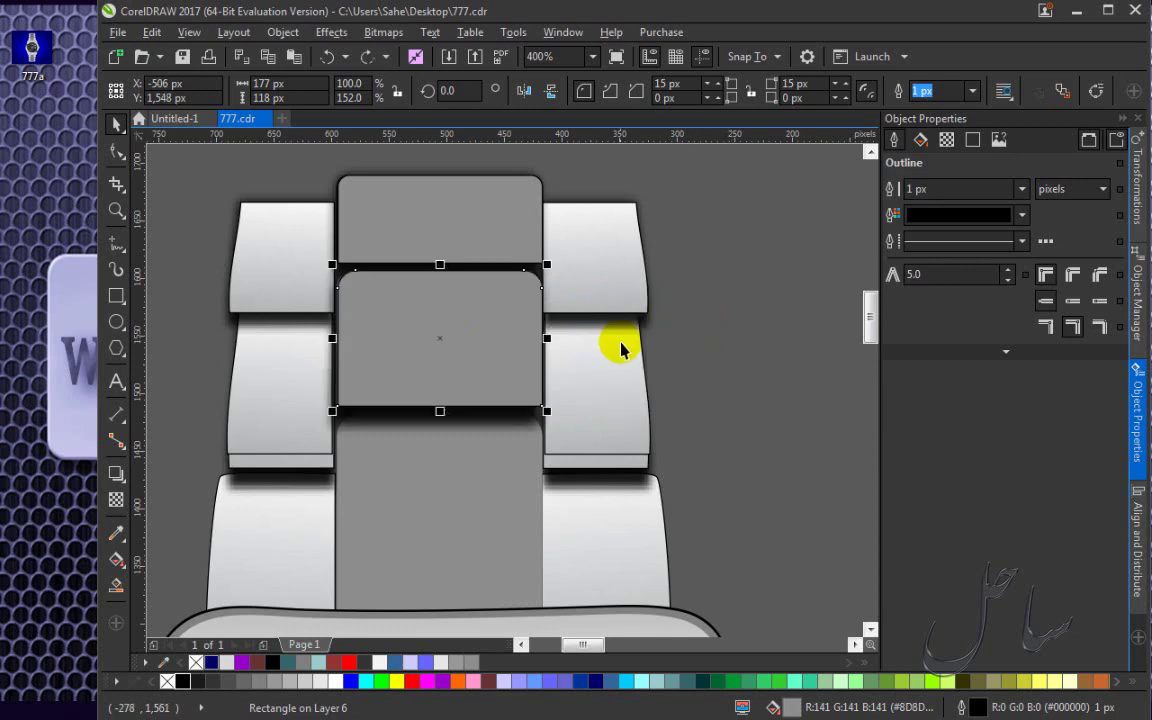
{"action": "scroll", "coordinate": [618, 348], "scroll_direction": "down", "scroll_amount": 1}
{"action": "left_click_drag", "start_coordinate": [540, 330], "coordinate": [542, 410]}
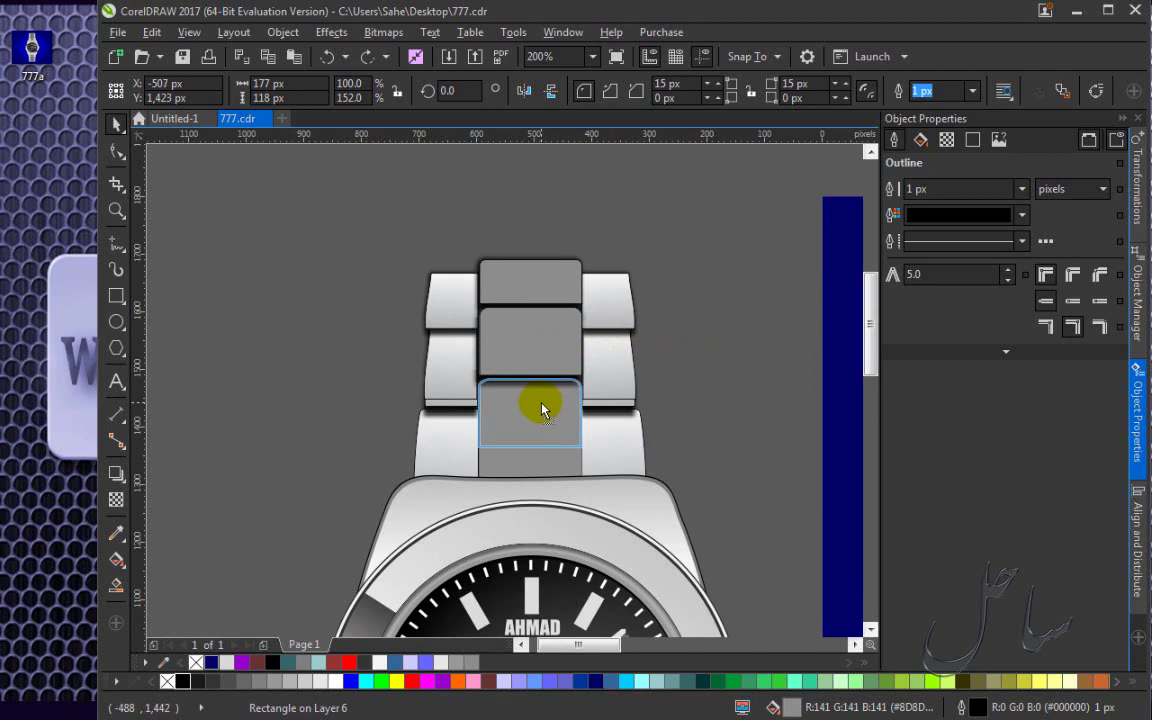
{"action": "left_click_drag", "start_coordinate": [542, 410], "coordinate": [537, 403]}
{"action": "scroll", "coordinate": [524, 414], "scroll_direction": "up", "scroll_amount": 1}
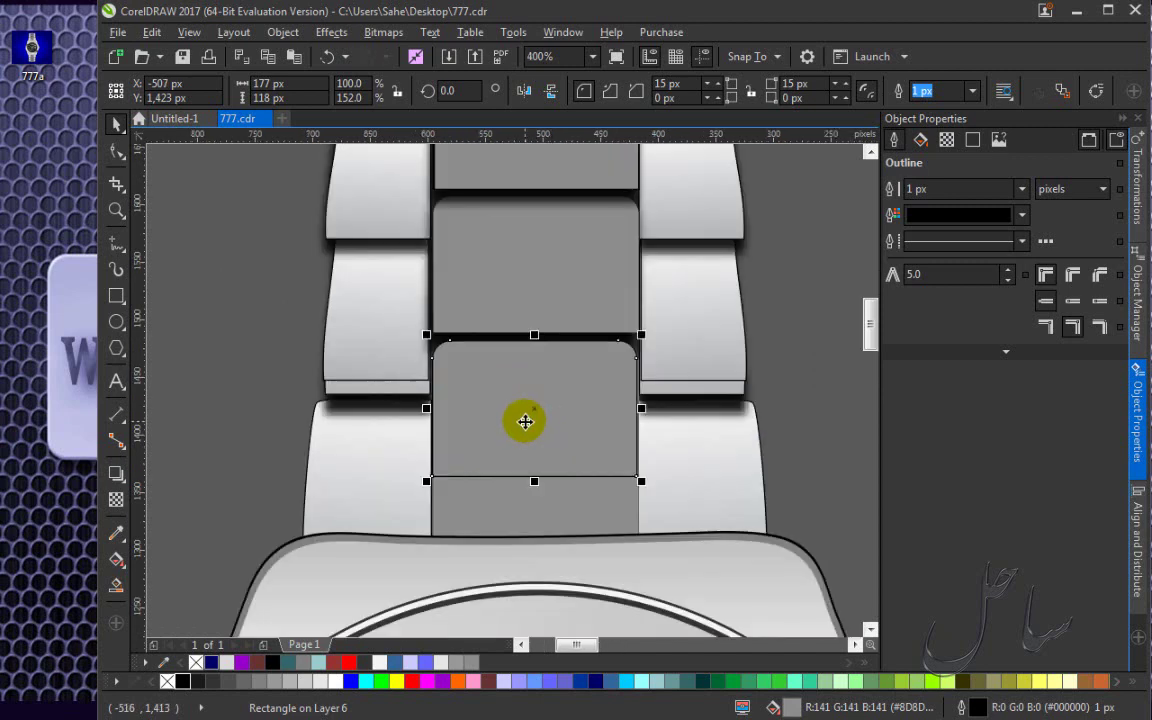
{"action": "left_click_drag", "start_coordinate": [534, 481], "coordinate": [532, 561]}
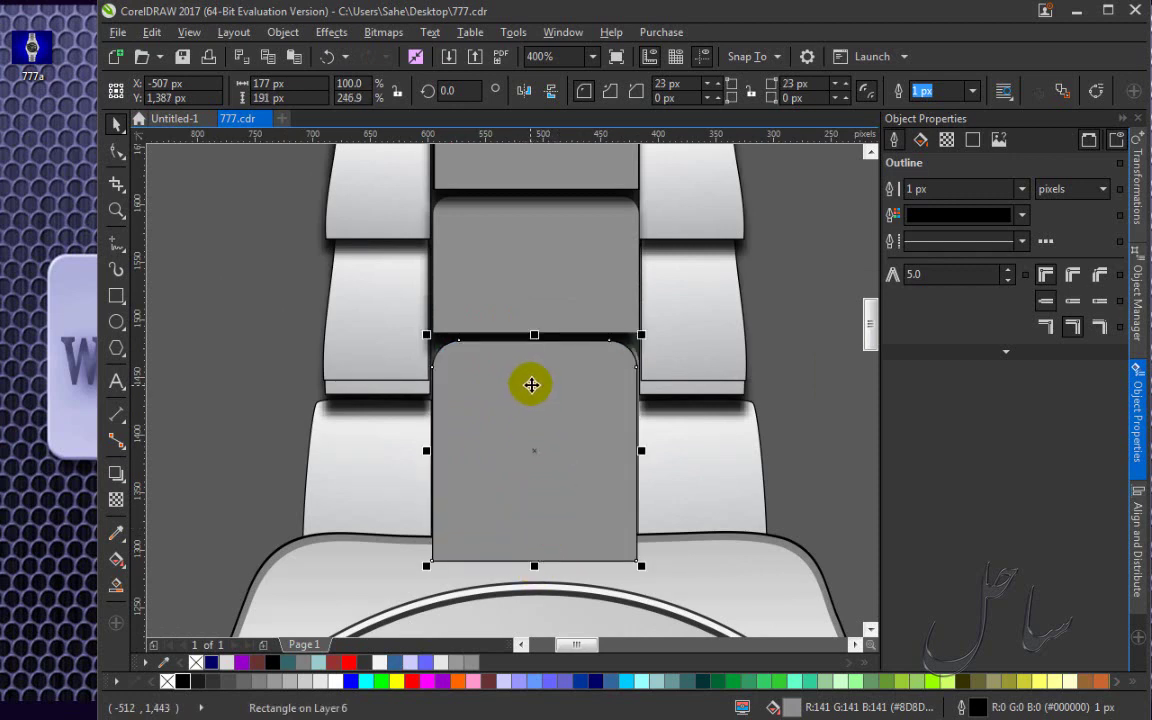
{"action": "scroll", "coordinate": [535, 378], "scroll_direction": "down", "scroll_amount": 2}
{"action": "left_click", "coordinate": [294, 214]}
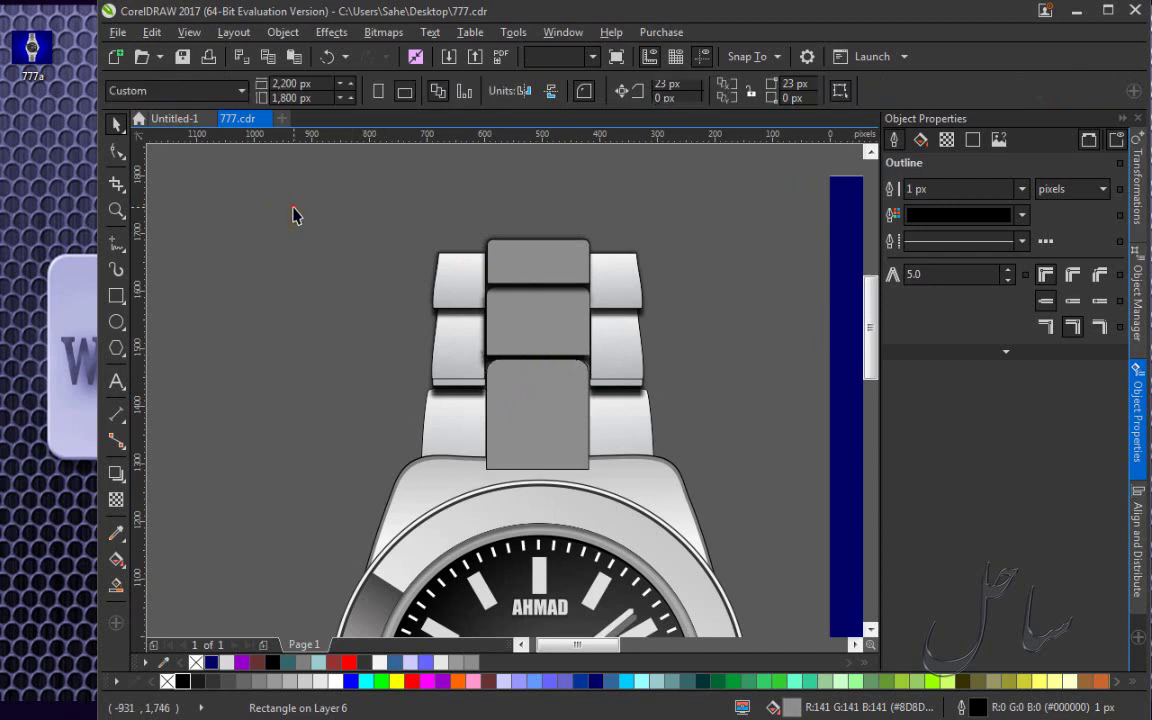
{"action": "left_click_drag", "start_coordinate": [391, 185], "coordinate": [642, 540]}
{"action": "left_click_drag", "start_coordinate": [529, 260], "coordinate": [777, 271]}
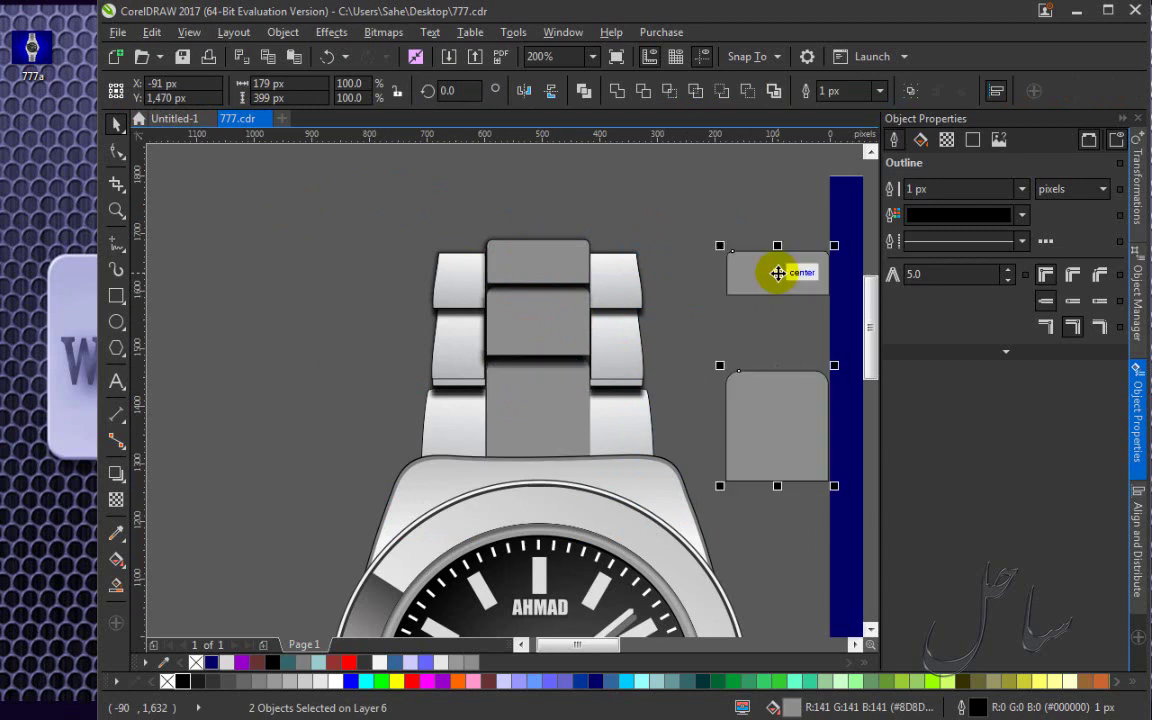
{"action": "key", "text": "ctrl+z"}
{"action": "key", "text": "ctrl+z"}
{"action": "key", "text": "ctrl+z"}
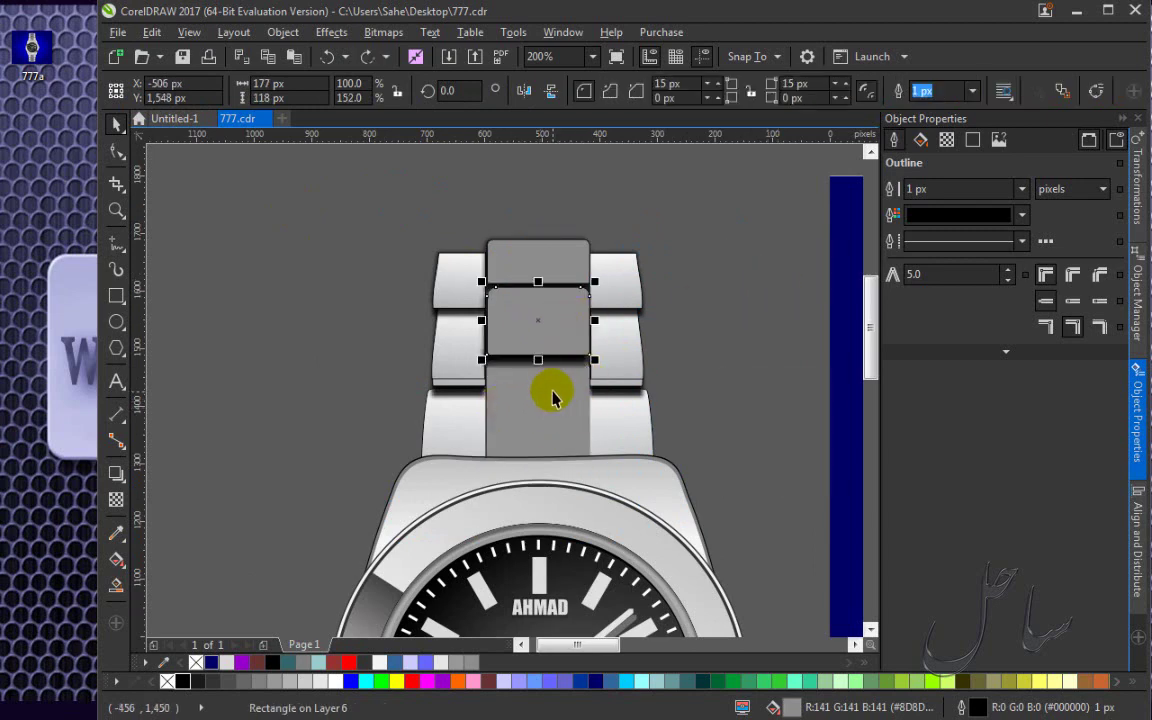
Copy the second link rectangle onto the lowest centre link and stretch the copy to about 186 px high so it overlaps the case.
{"action": "key", "text": "Escape"}
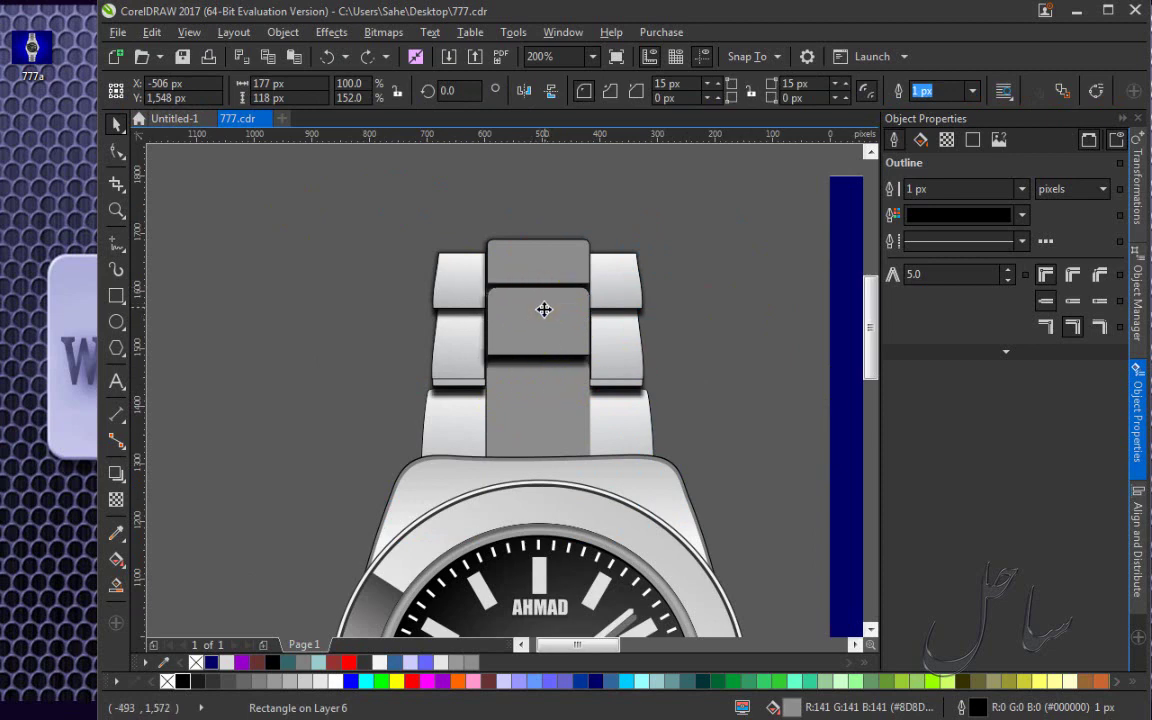
{"action": "left_click_drag", "start_coordinate": [547, 393], "coordinate": [543, 382]}
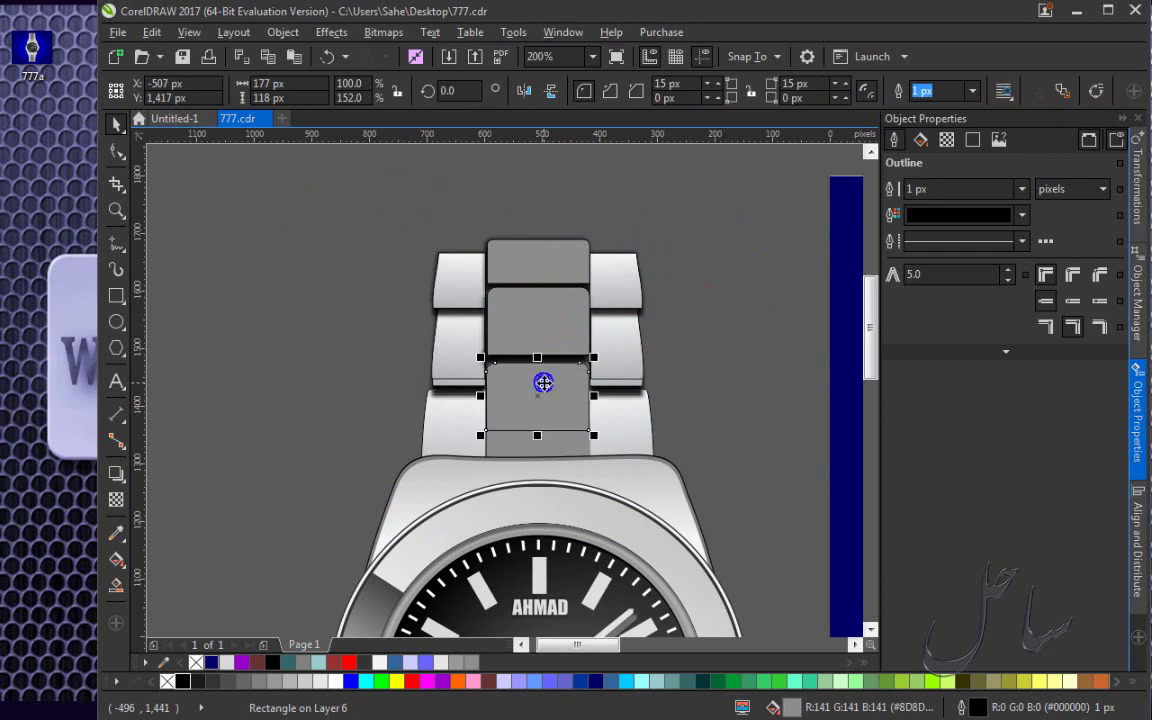
{"action": "left_click_drag", "start_coordinate": [537, 436], "coordinate": [539, 473]}
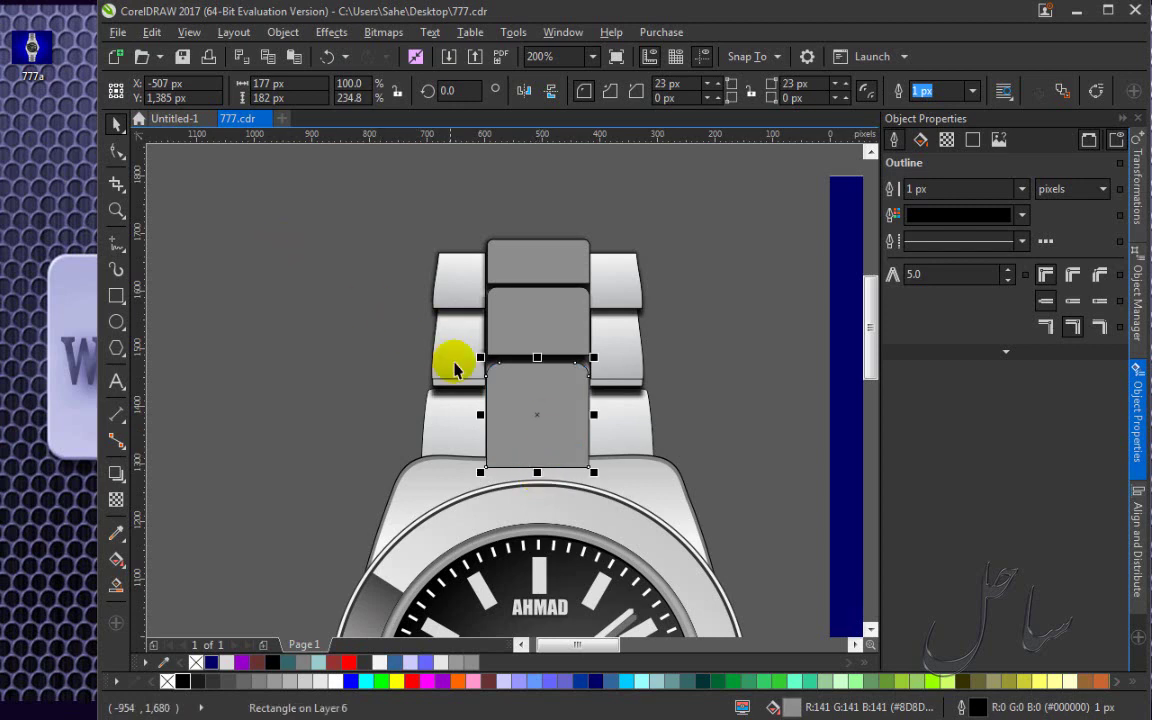
{"action": "scroll", "coordinate": [501, 375], "scroll_direction": "up", "scroll_amount": 2}
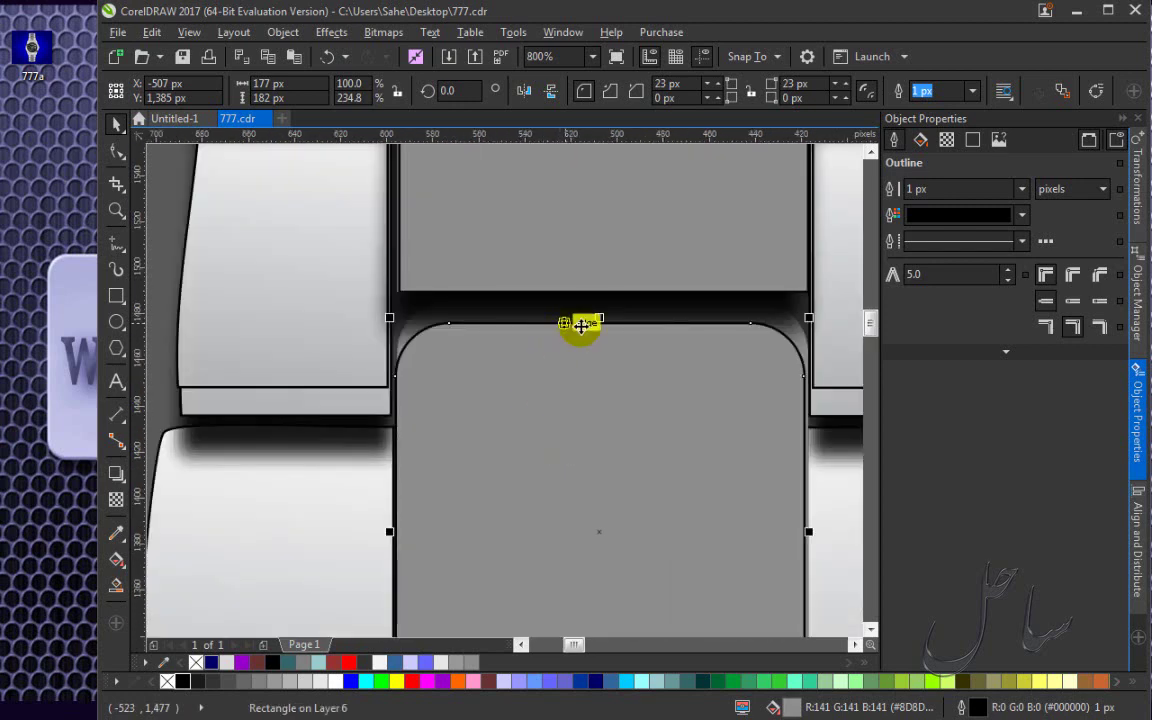
{"action": "left_click_drag", "start_coordinate": [599, 318], "coordinate": [597, 307]}
{"action": "scroll", "coordinate": [598, 417], "scroll_direction": "down", "scroll_amount": 1}
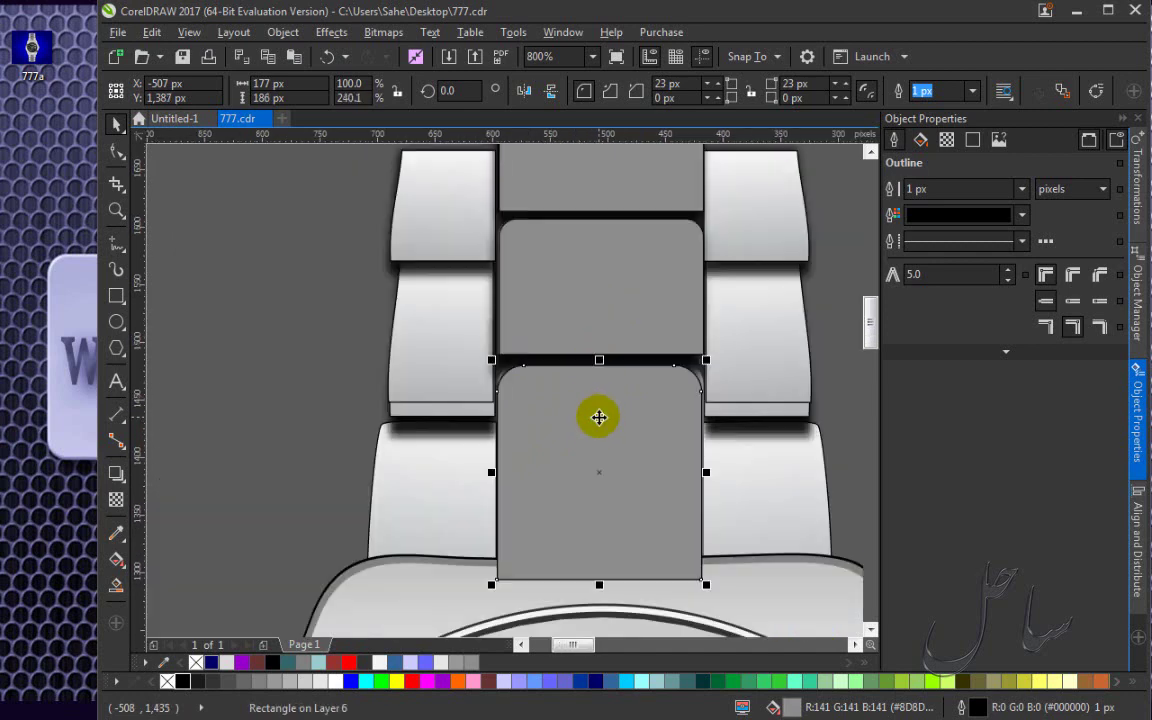
{"action": "scroll", "coordinate": [598, 417], "scroll_direction": "down", "scroll_amount": 2}
Move the three centre link rectangles together to the empty space left of the finished watch and deselect them.
{"action": "left_click", "coordinate": [475, 320]}
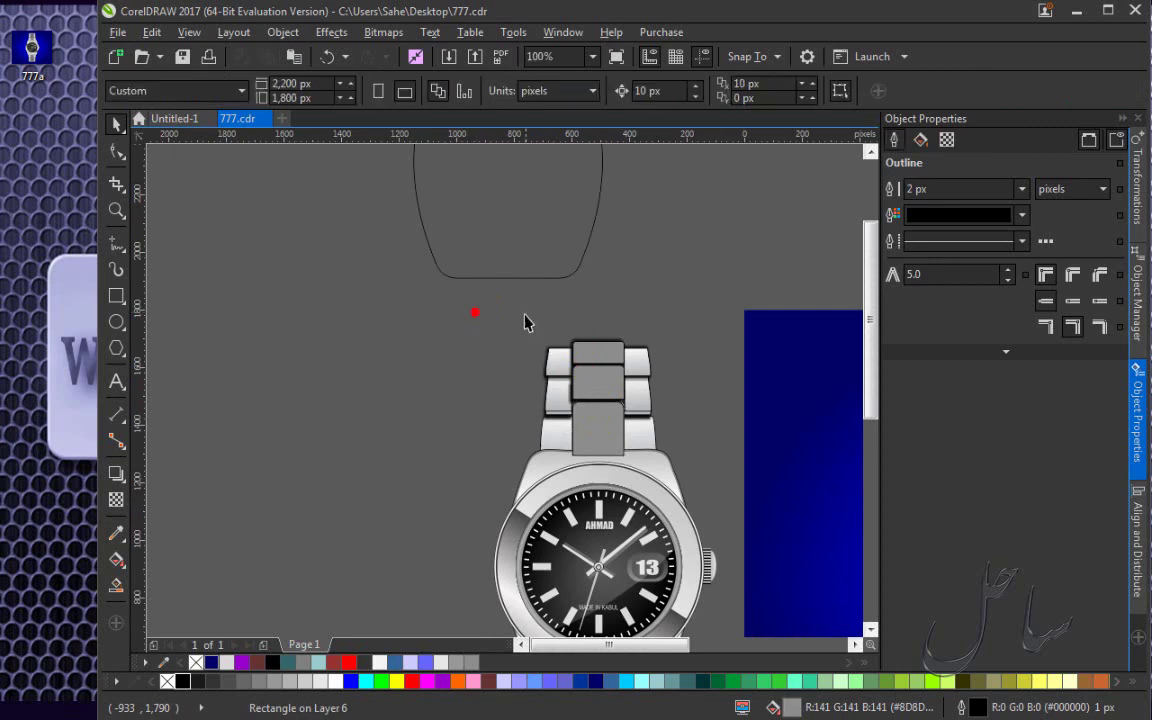
{"action": "left_click_drag", "start_coordinate": [525, 318], "coordinate": [660, 468]}
{"action": "left_click_drag", "start_coordinate": [594, 351], "coordinate": [409, 356]}
{"action": "left_click", "coordinate": [494, 388]}
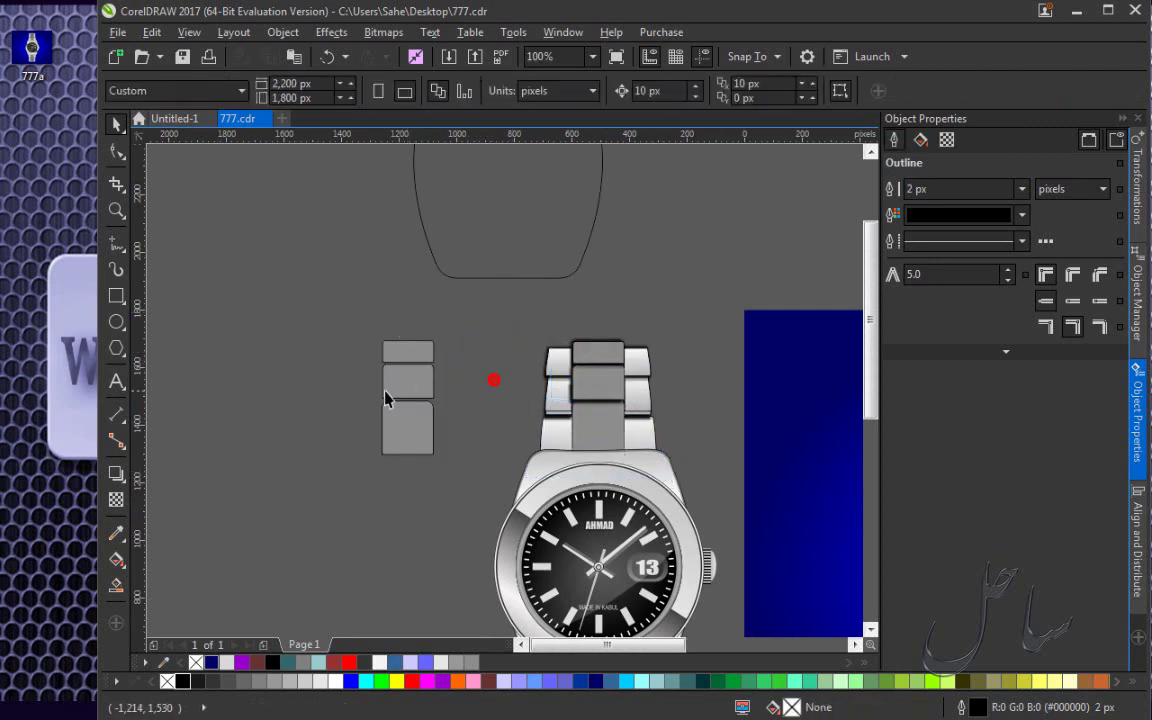
Move the lowest centre link up slightly to narrow its gap to the middle link, and add the middle link to the selection.
{"action": "scroll", "coordinate": [387, 395], "scroll_direction": "up", "scroll_amount": 1}
{"action": "scroll", "coordinate": [433, 313], "scroll_direction": "up", "scroll_amount": 2}
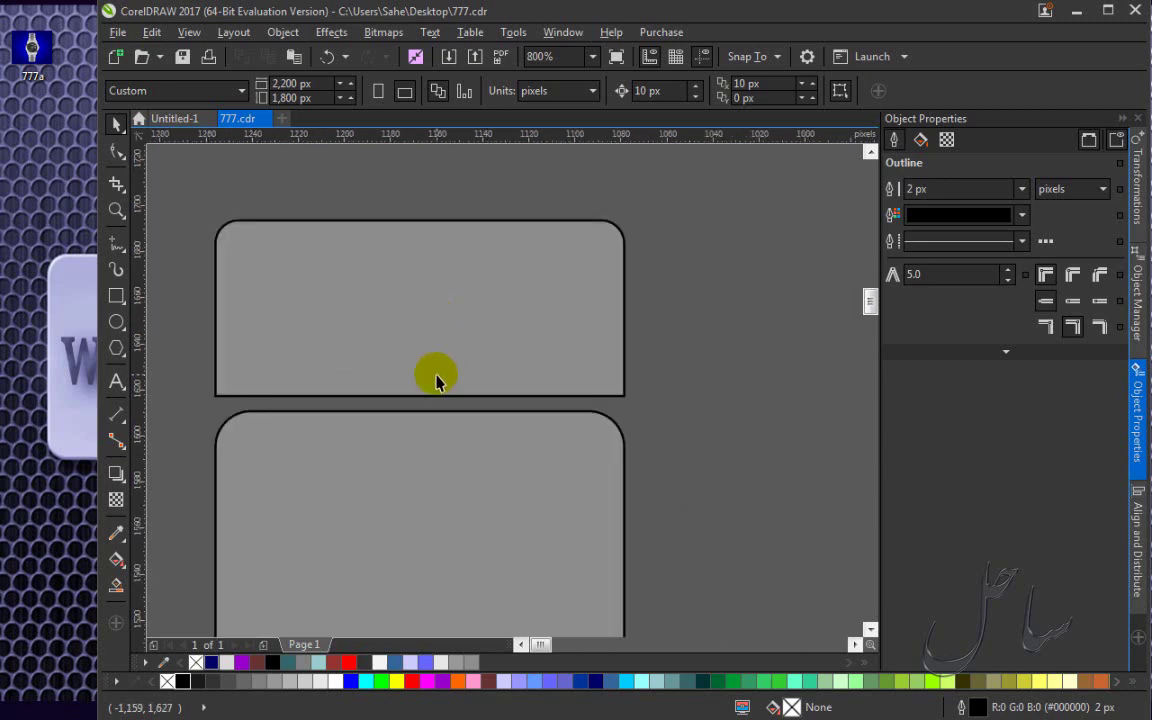
{"action": "scroll", "coordinate": [437, 381], "scroll_direction": "down", "scroll_amount": 2}
{"action": "scroll", "coordinate": [404, 481], "scroll_direction": "up", "scroll_amount": 2}
{"action": "scroll", "coordinate": [432, 447], "scroll_direction": "down", "scroll_amount": 1}
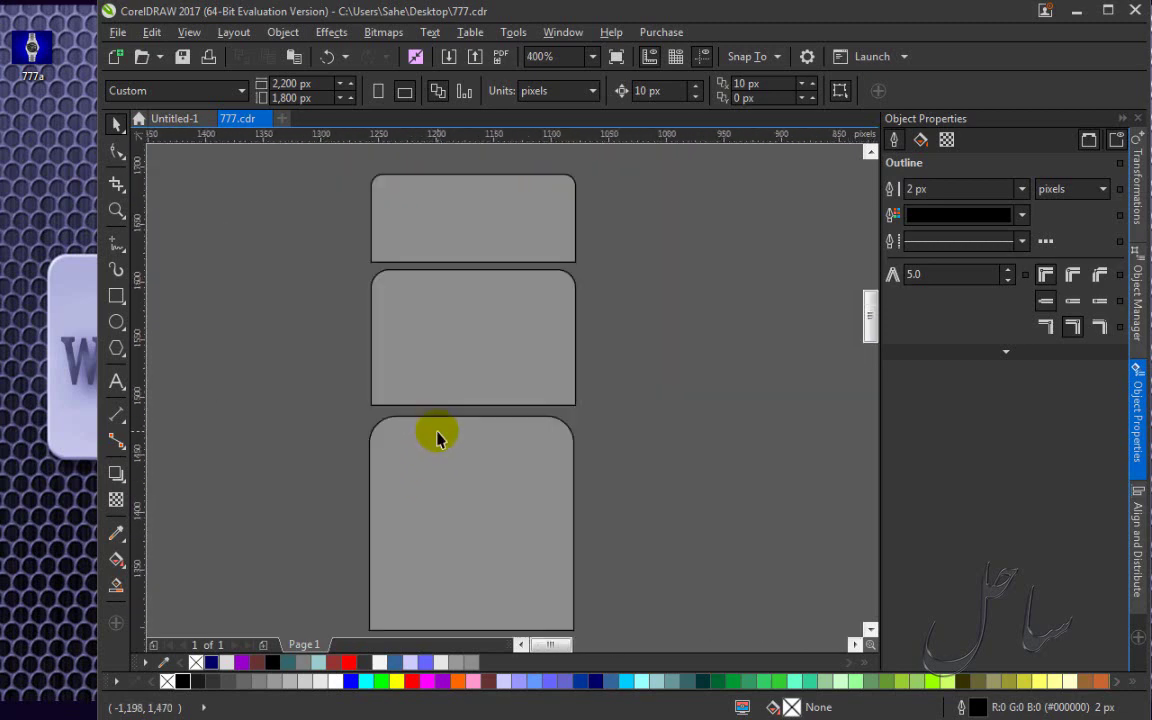
{"action": "scroll", "coordinate": [445, 453], "scroll_direction": "up", "scroll_amount": 1}
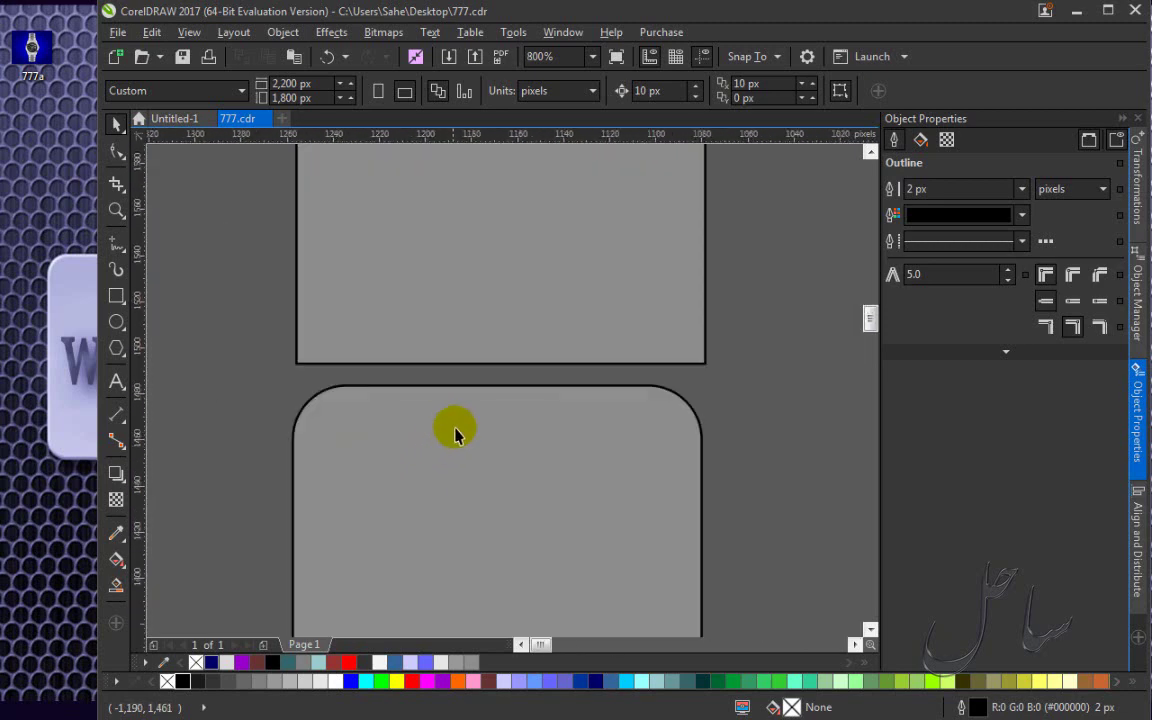
{"action": "left_click", "coordinate": [463, 427]}
{"action": "scroll", "coordinate": [489, 434], "scroll_direction": "down", "scroll_amount": 2}
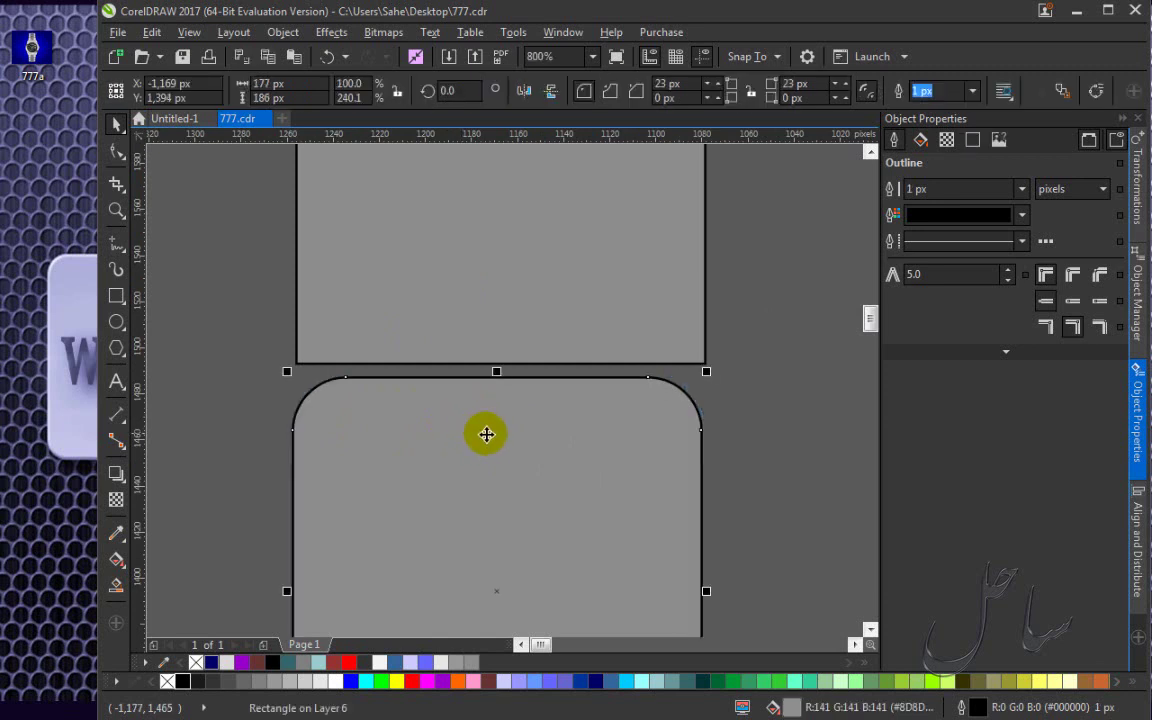
{"action": "left_click", "coordinate": [616, 316]}
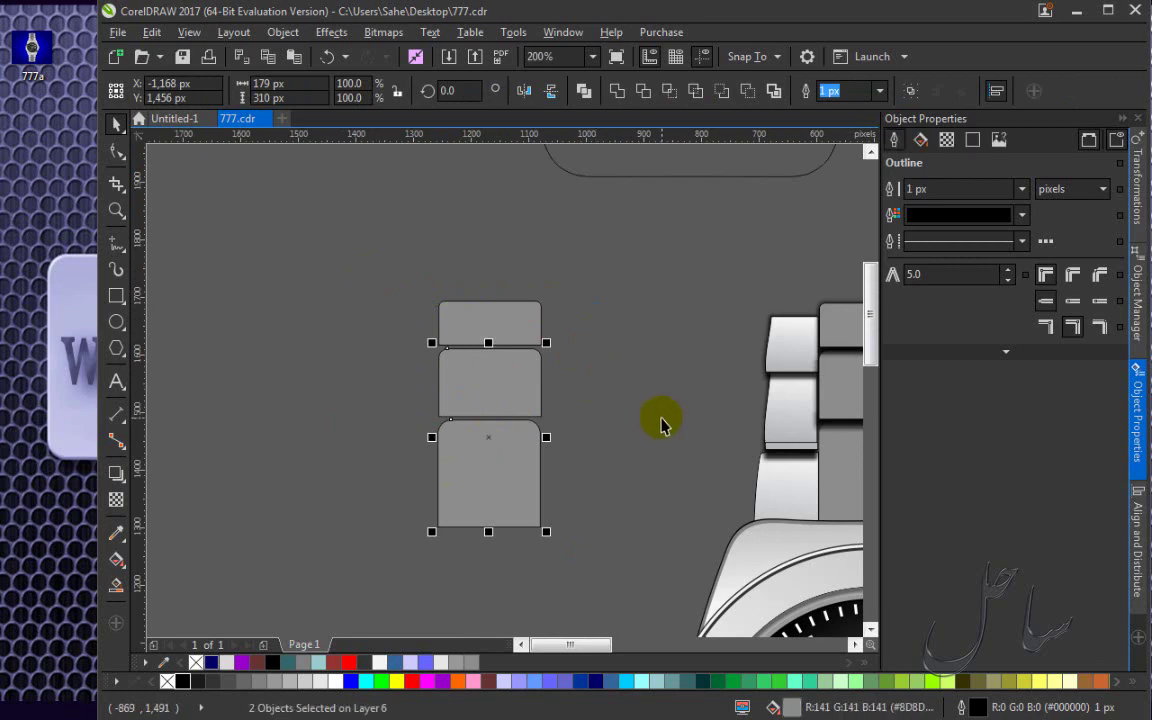
Draw a rectangle about 117 by 111 px over the topmost left side link of the finished watch's upper strap.
{"action": "scroll", "coordinate": [828, 378], "scroll_direction": "up", "scroll_amount": 3}
{"action": "scroll", "coordinate": [824, 380], "scroll_direction": "down", "scroll_amount": 1}
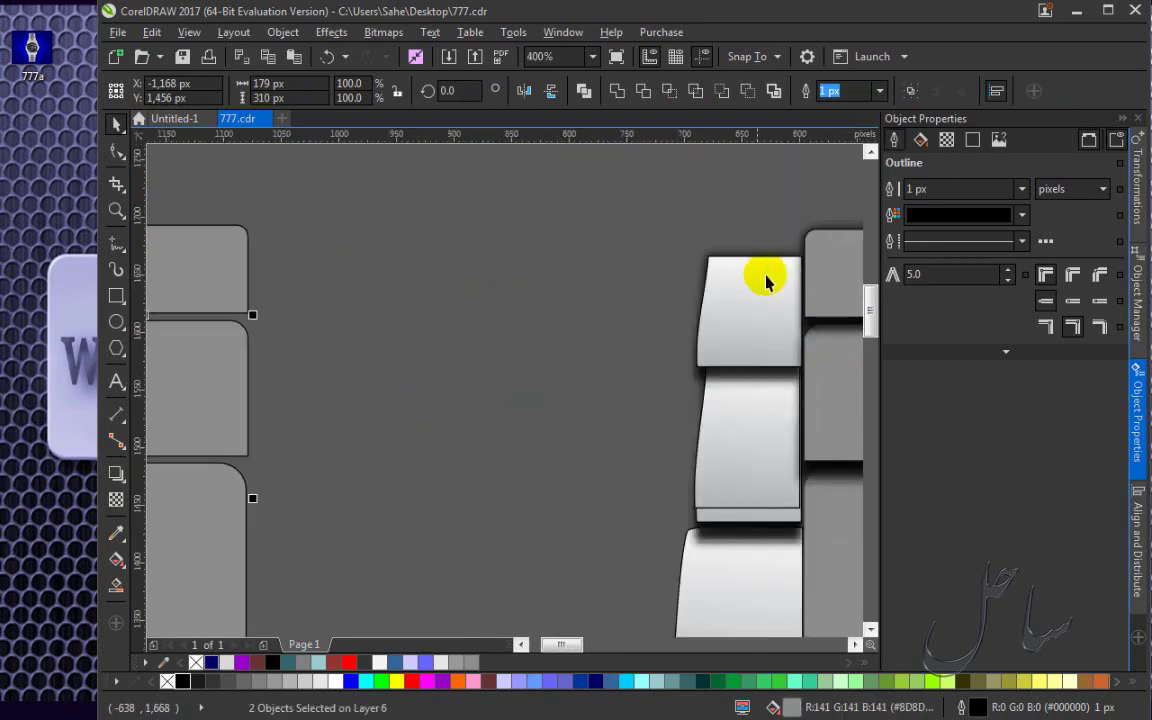
{"action": "scroll", "coordinate": [766, 275], "scroll_direction": "up", "scroll_amount": 2}
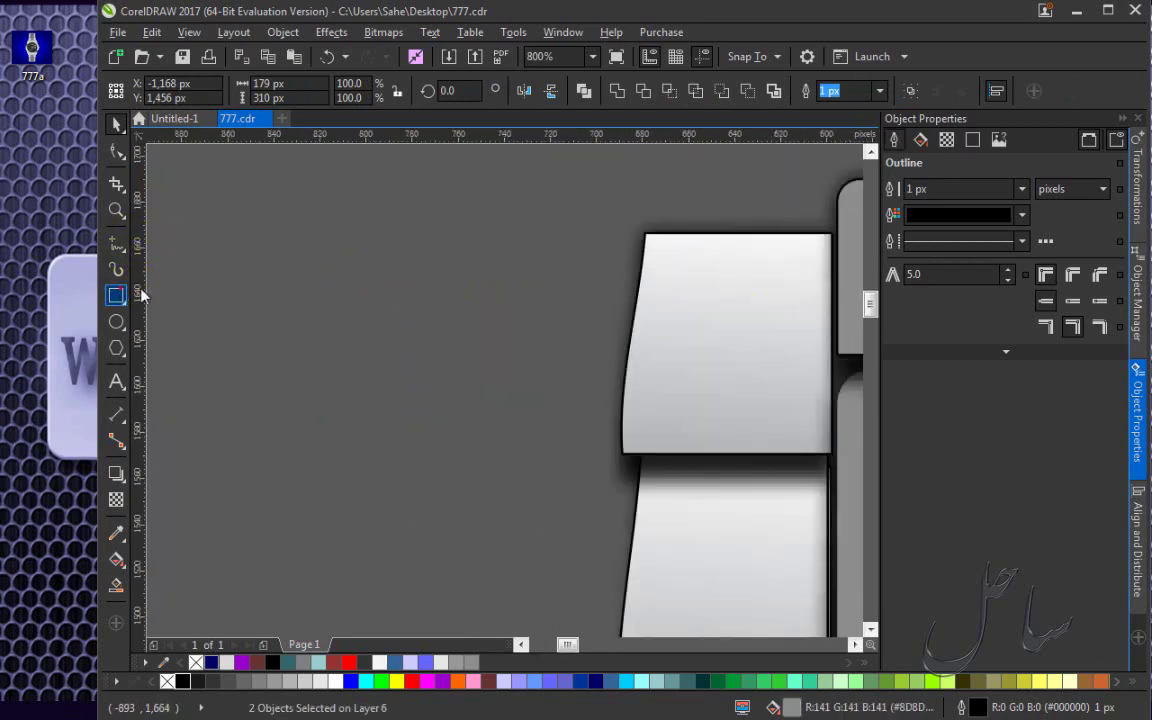
{"action": "left_click_drag", "start_coordinate": [561, 198], "coordinate": [836, 457]}
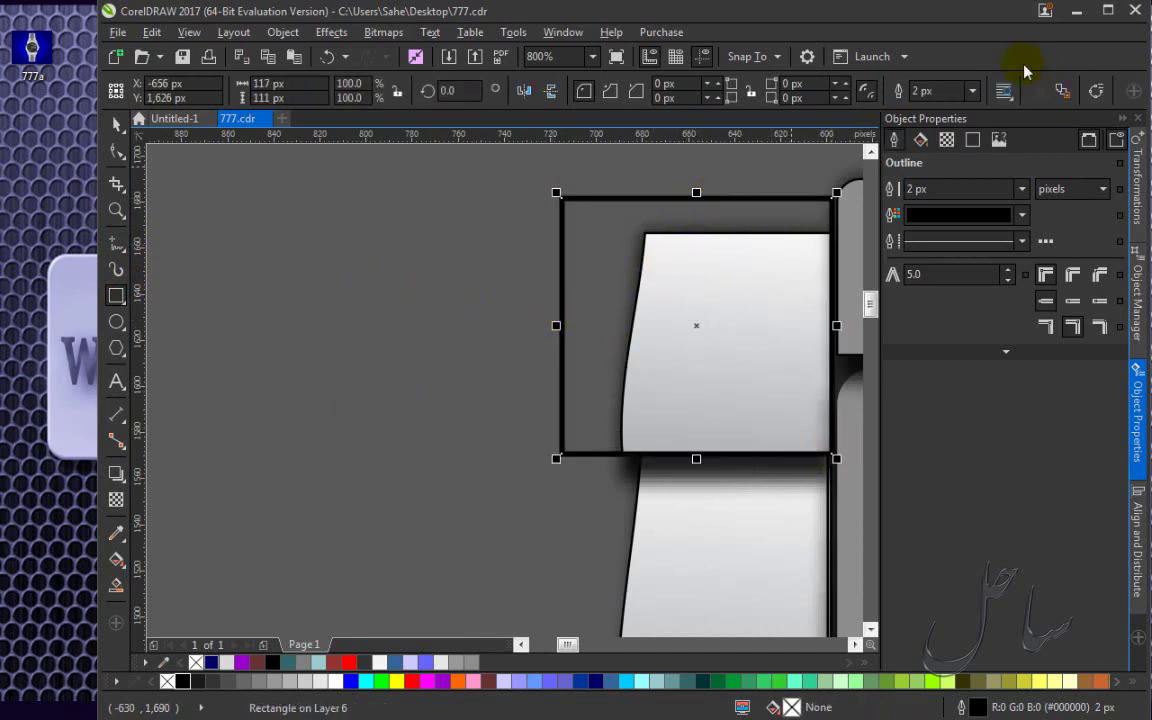
Set the side link rectangle's outline width to 1 px and resize it to about 92 by 96 px to match the link.
{"action": "left_click", "coordinate": [972, 91]}
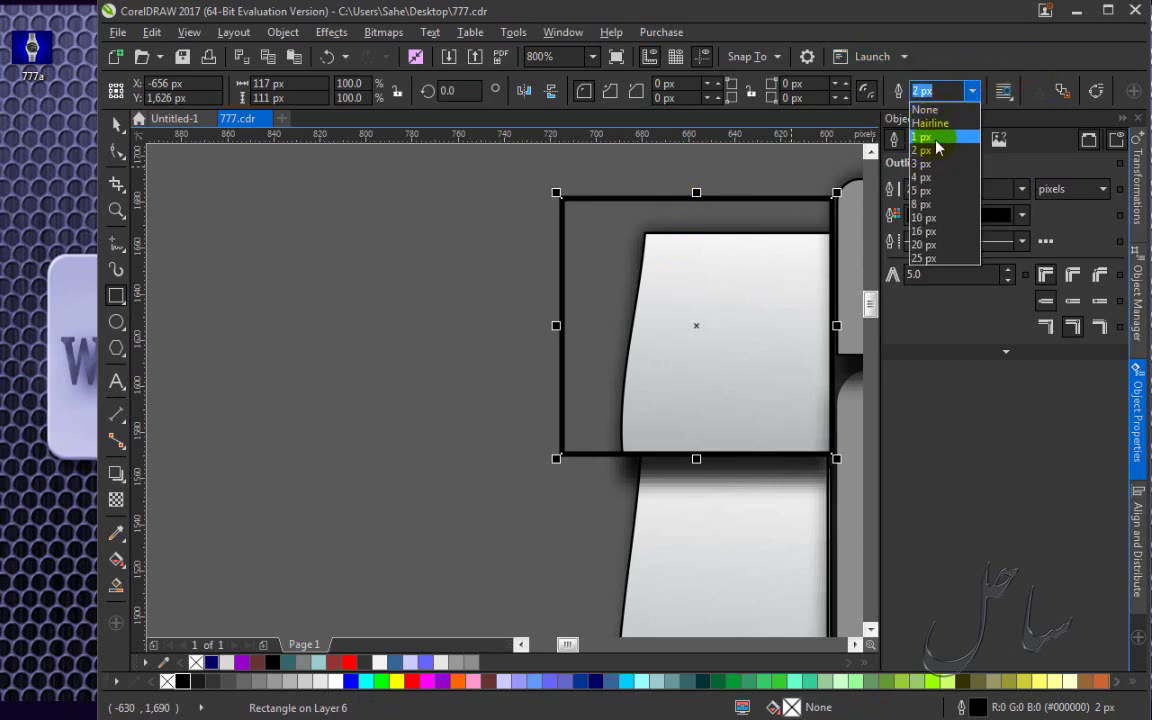
{"action": "left_click", "coordinate": [928, 137]}
{"action": "left_click_drag", "start_coordinate": [697, 193], "coordinate": [698, 233]}
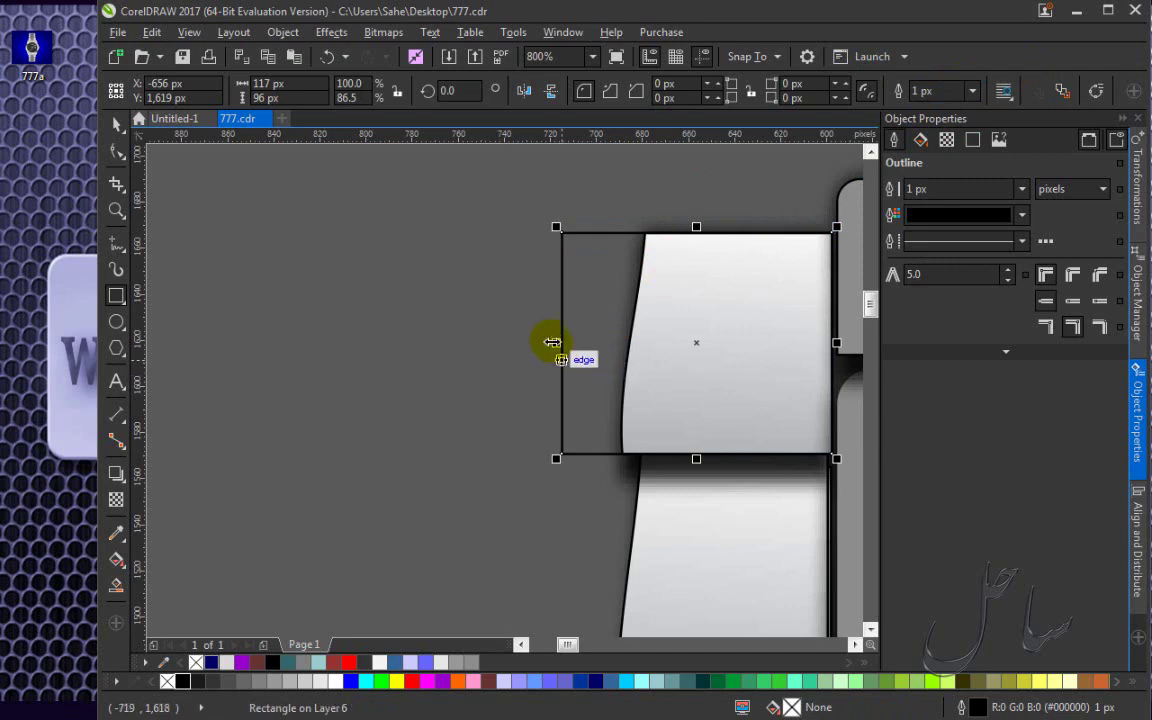
{"action": "left_click_drag", "start_coordinate": [561, 343], "coordinate": [612, 345]}
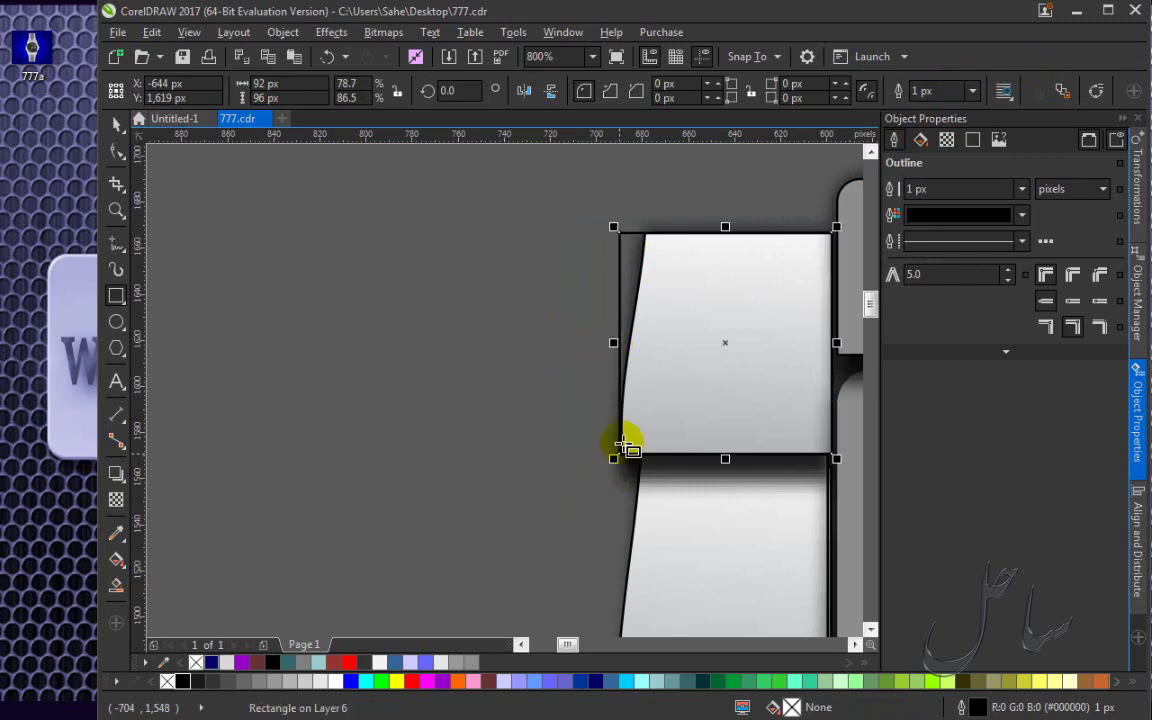
Convert the side link rectangle to curves for node editing.
{"action": "left_click", "coordinate": [117, 152]}
{"action": "right_click", "coordinate": [722, 320]}
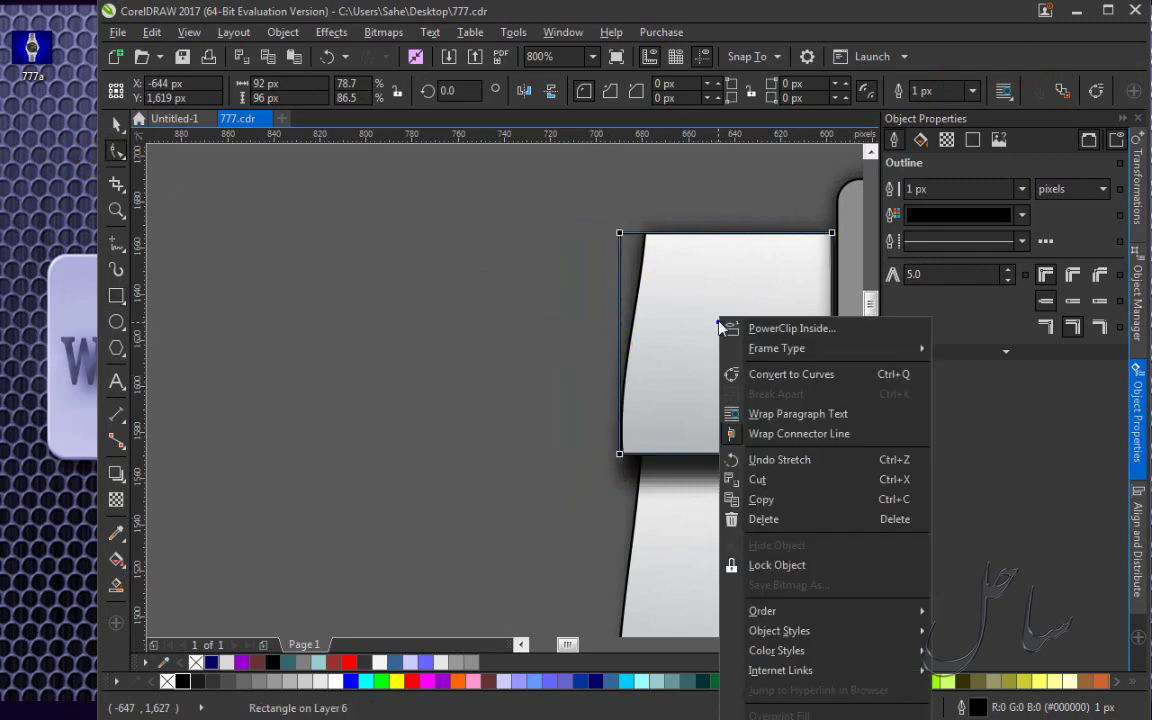
{"action": "left_click", "coordinate": [787, 376]}
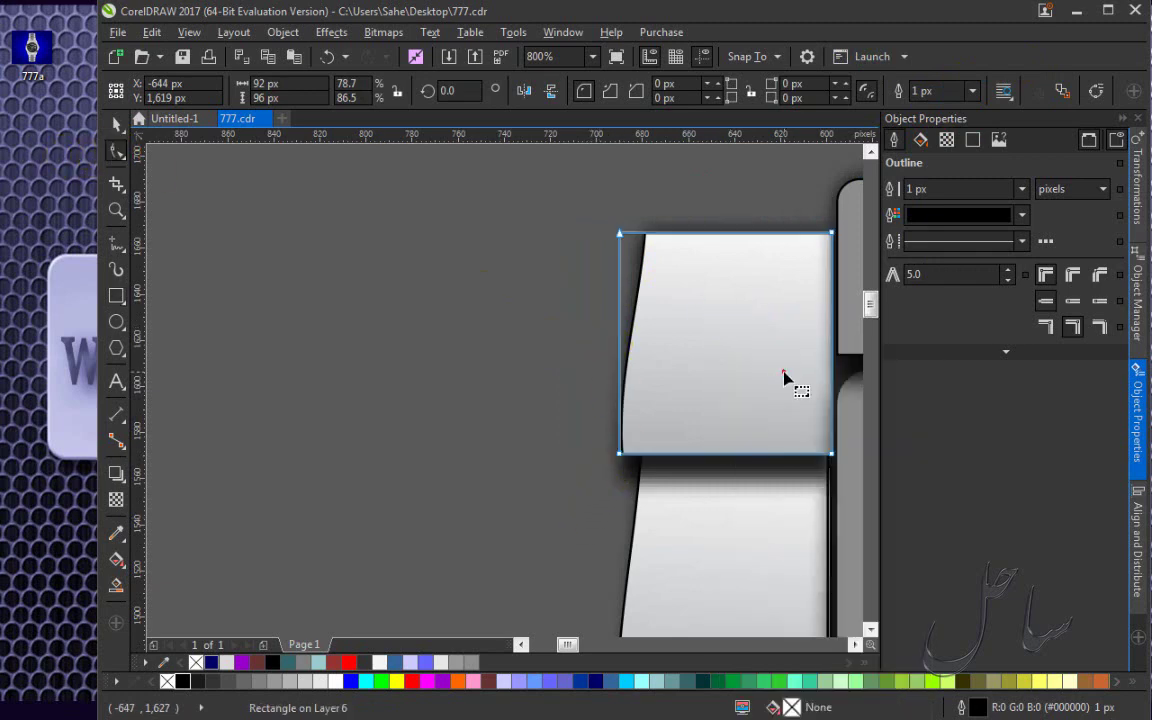
Turn the side link's left edge into a curved segment and move its upper-left node inward to the finished link's corner.
{"action": "left_click_drag", "start_coordinate": [568, 191], "coordinate": [638, 270]}
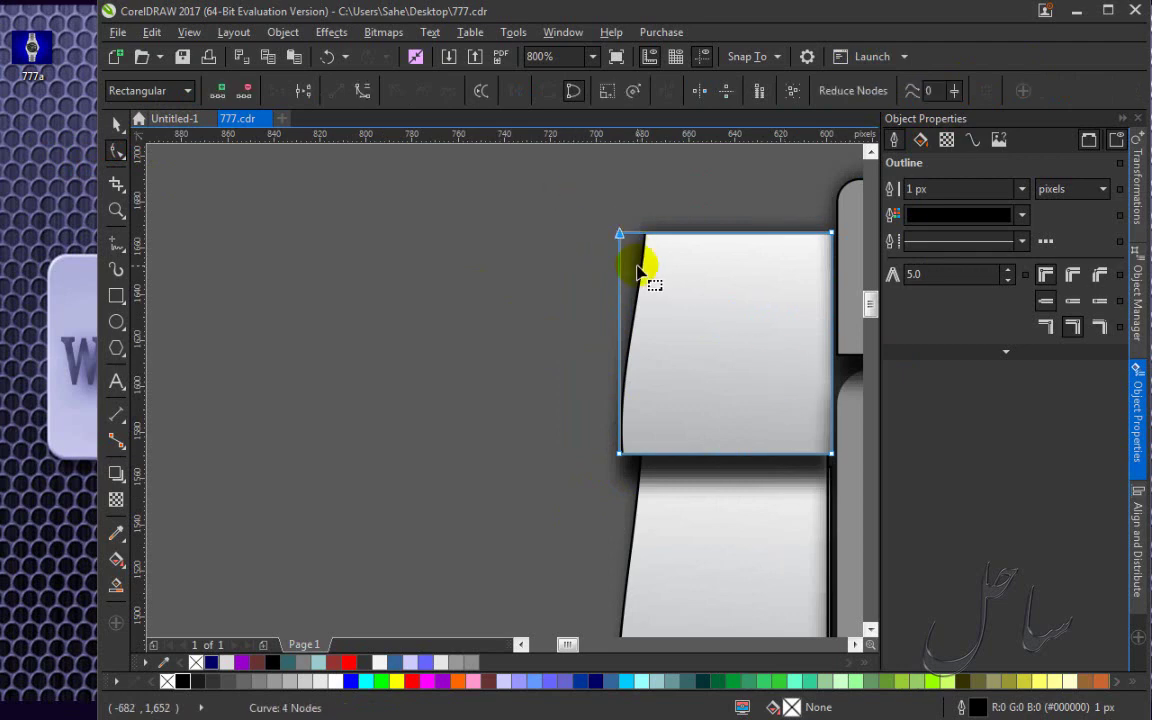
{"action": "left_click", "coordinate": [363, 90]}
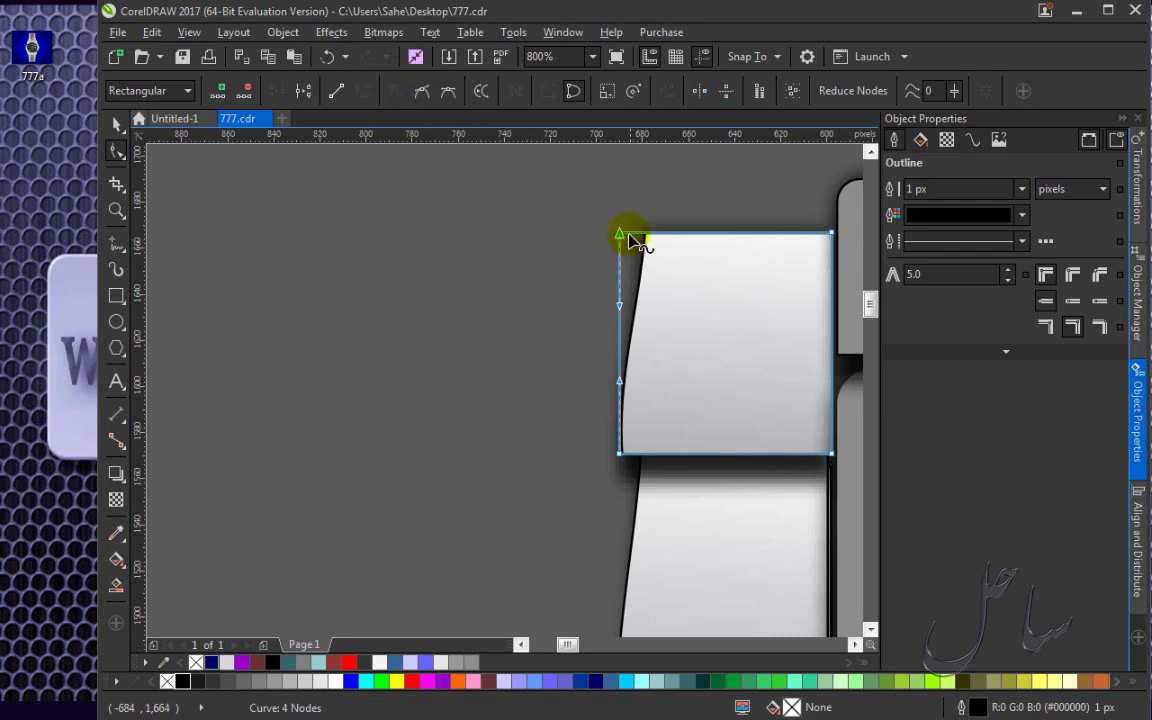
{"action": "scroll", "coordinate": [618, 238], "scroll_direction": "up", "scroll_amount": 2}
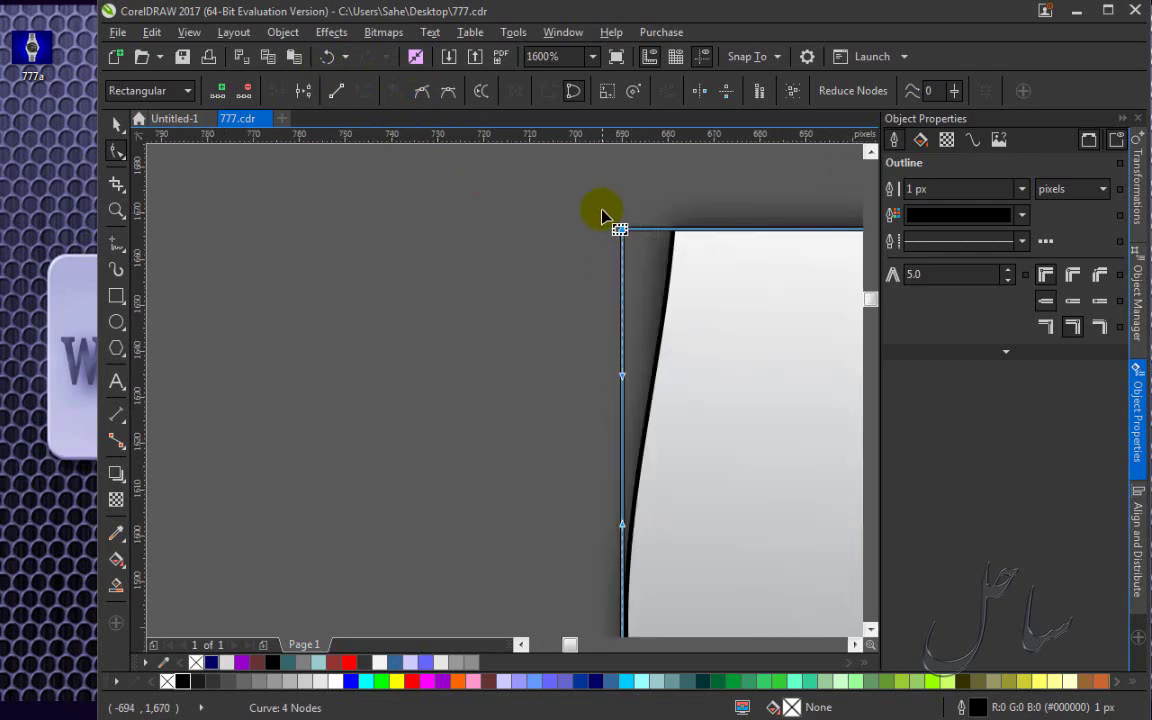
{"action": "left_click_drag", "start_coordinate": [655, 260], "coordinate": [674, 234]}
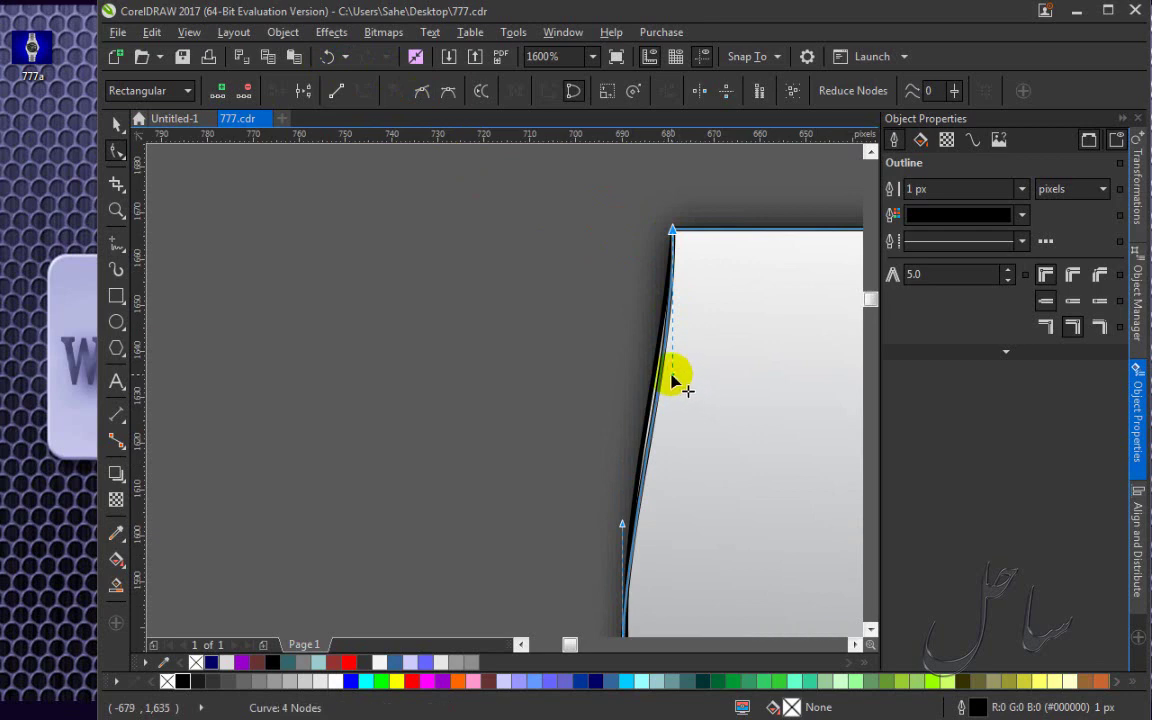
Adjust both curve handles of the traced side link's left edge to follow the finished link's slanted side.
{"action": "left_click_drag", "start_coordinate": [672, 378], "coordinate": [662, 405]}
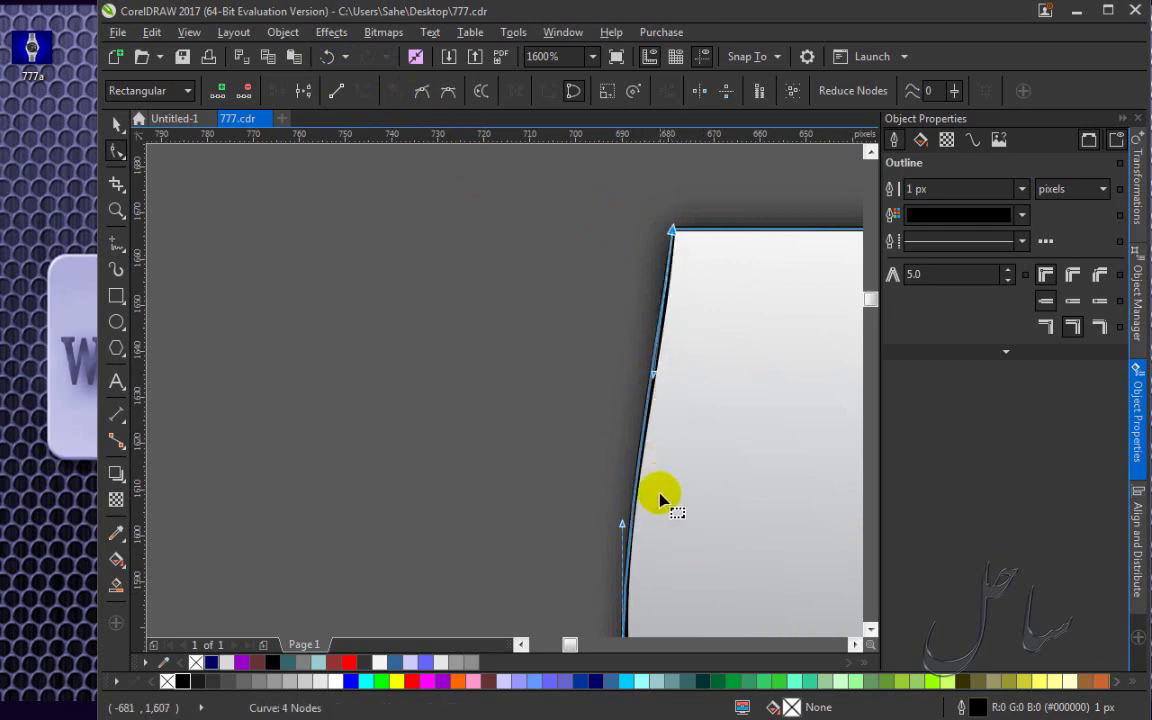
{"action": "scroll", "coordinate": [660, 497], "scroll_direction": "down", "scroll_amount": 2}
{"action": "scroll", "coordinate": [674, 540], "scroll_direction": "up", "scroll_amount": 1}
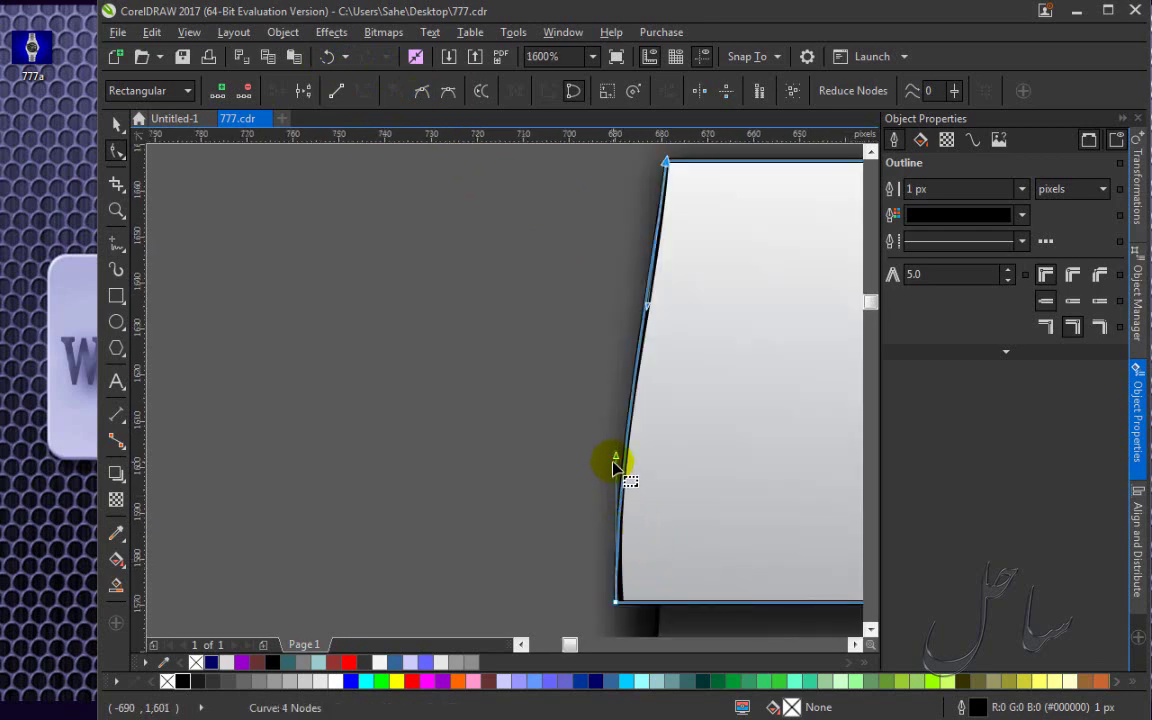
{"action": "left_click_drag", "start_coordinate": [617, 458], "coordinate": [615, 448]}
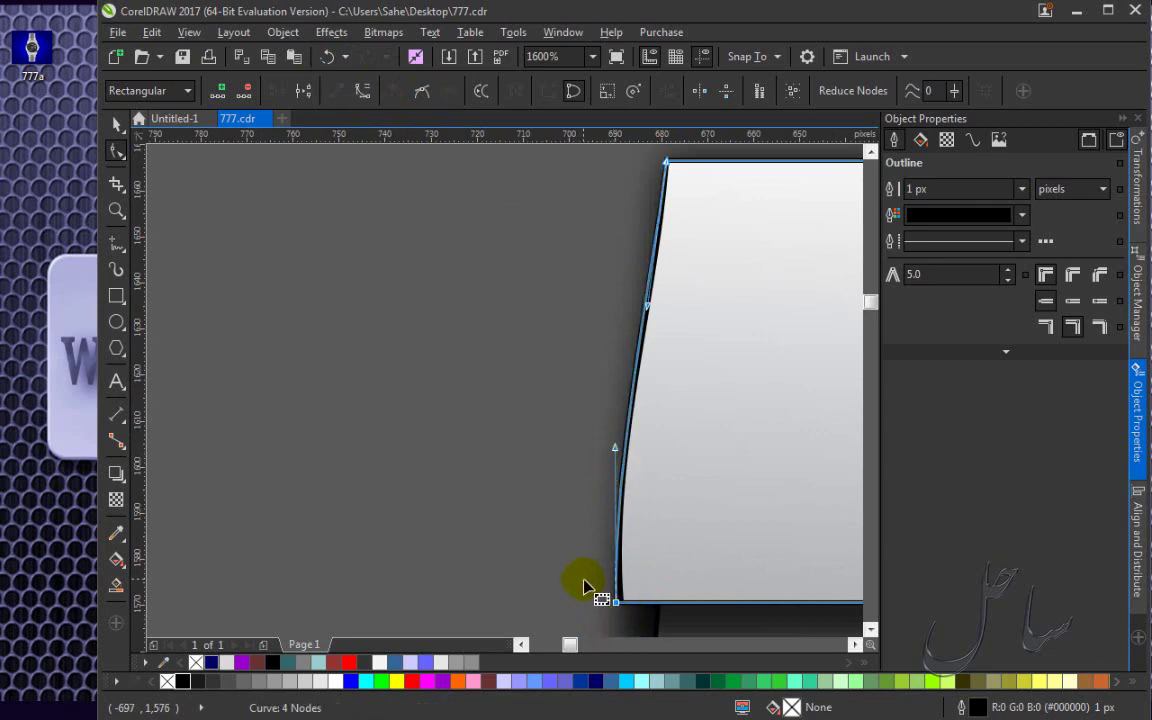
Move the traced link's lower-left node about 1 px inward and bend its handle outward so the curve follows the finished outline.
{"action": "scroll", "coordinate": [598, 588], "scroll_direction": "up", "scroll_amount": 2}
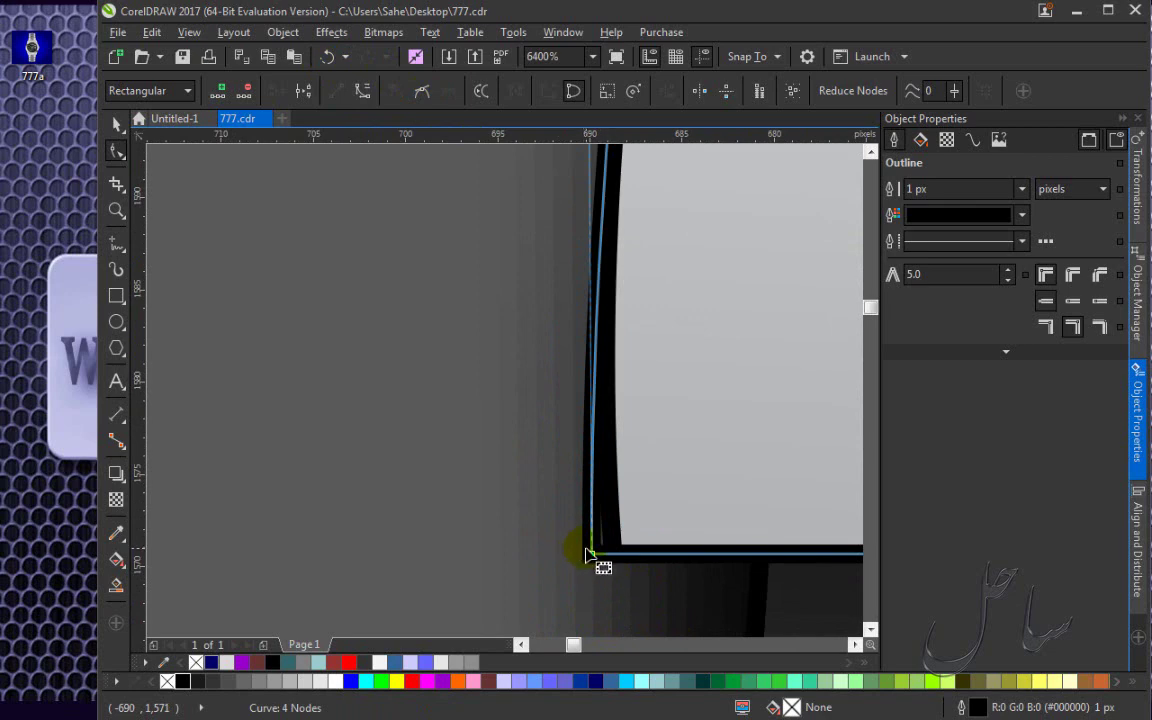
{"action": "left_click_drag", "start_coordinate": [590, 553], "coordinate": [613, 552]}
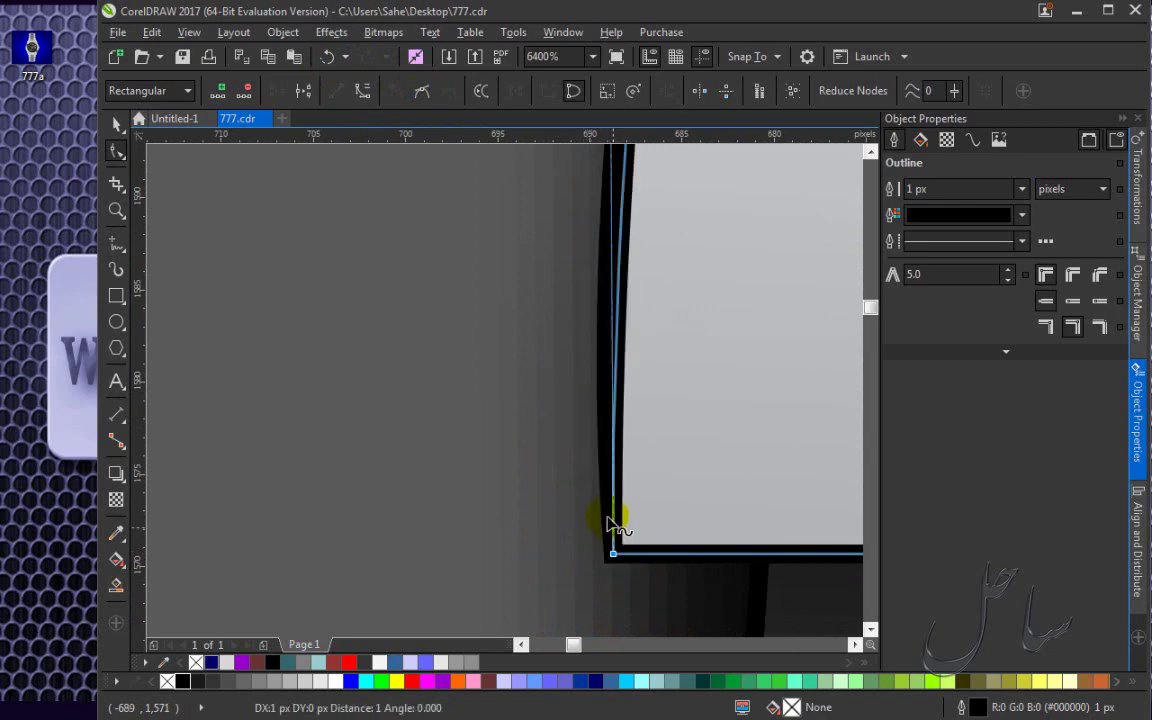
{"action": "scroll", "coordinate": [625, 309], "scroll_direction": "down", "scroll_amount": 2}
{"action": "scroll", "coordinate": [588, 405], "scroll_direction": "up", "scroll_amount": 1}
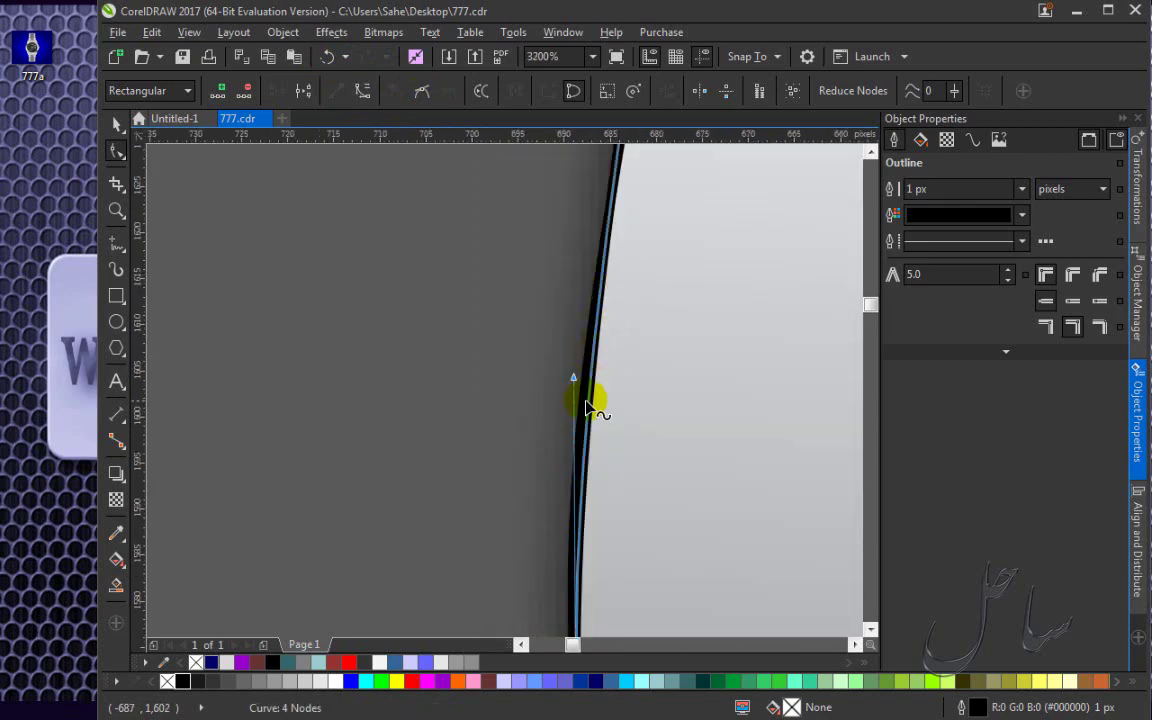
{"action": "left_click_drag", "start_coordinate": [572, 377], "coordinate": [550, 386]}
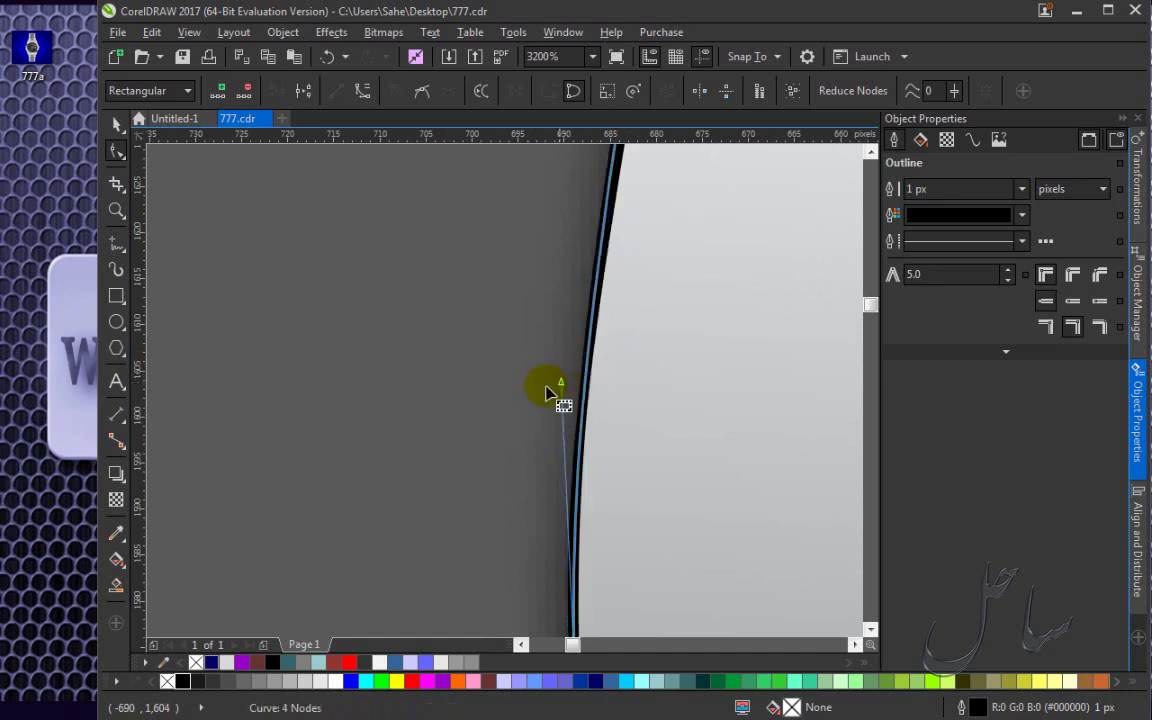
{"action": "scroll", "coordinate": [527, 386], "scroll_direction": "down", "scroll_amount": 1}
{"action": "scroll", "coordinate": [517, 387], "scroll_direction": "down", "scroll_amount": 1}
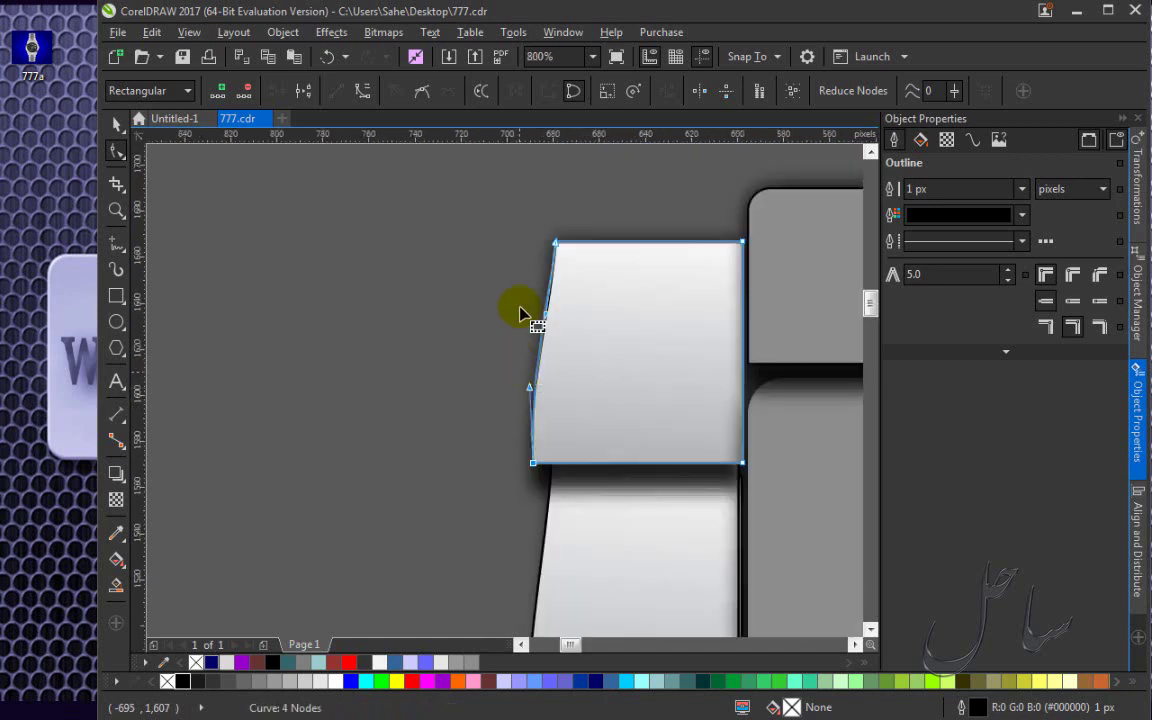
Move the traced side link into the empty area beside the finished strap's left side and fill it with grey #999999.
{"action": "left_click", "coordinate": [115, 124]}
{"action": "left_click", "coordinate": [624, 324]}
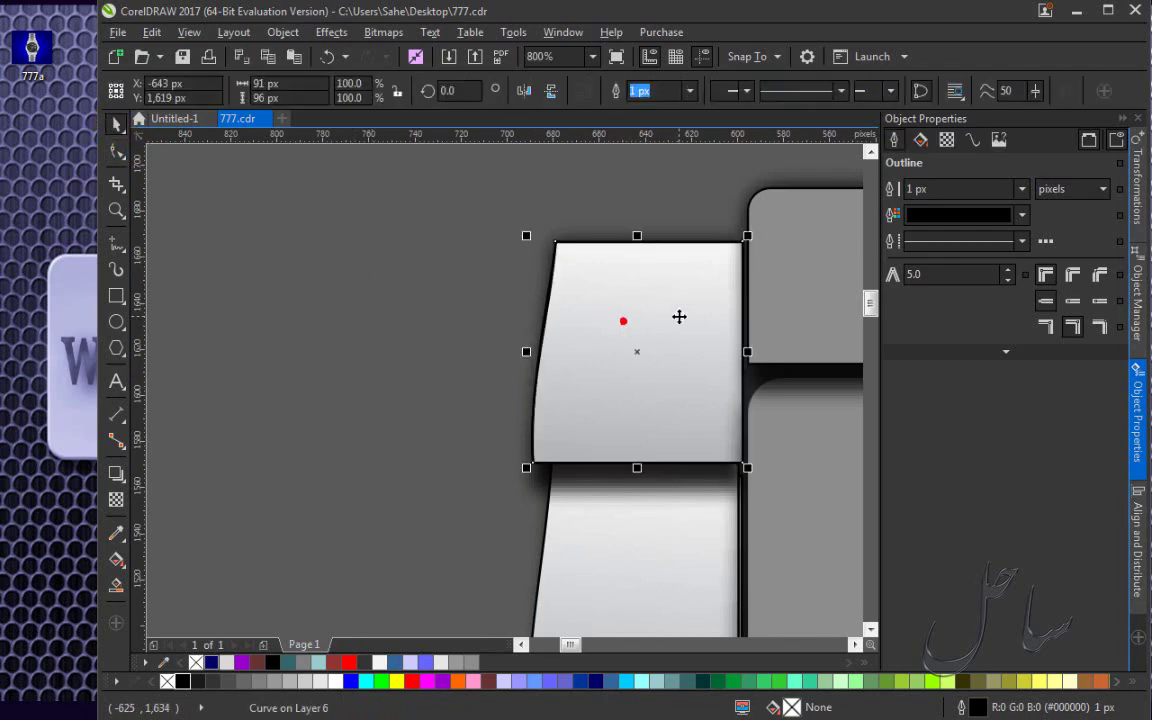
{"action": "left_click_drag", "start_coordinate": [678, 316], "coordinate": [358, 320]}
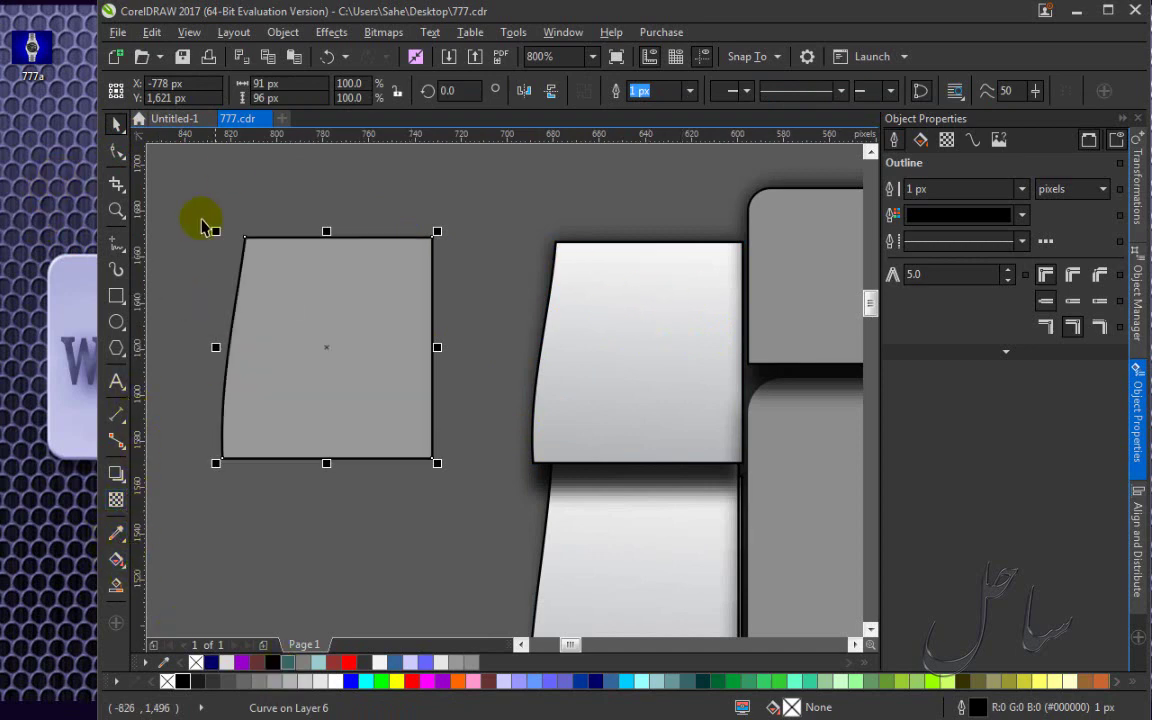
Apply a vertical linear fountain fill to the side link and sample its top colour, #F4F4F4, from the finished link's upper edge.
{"action": "left_click", "coordinate": [117, 560]}
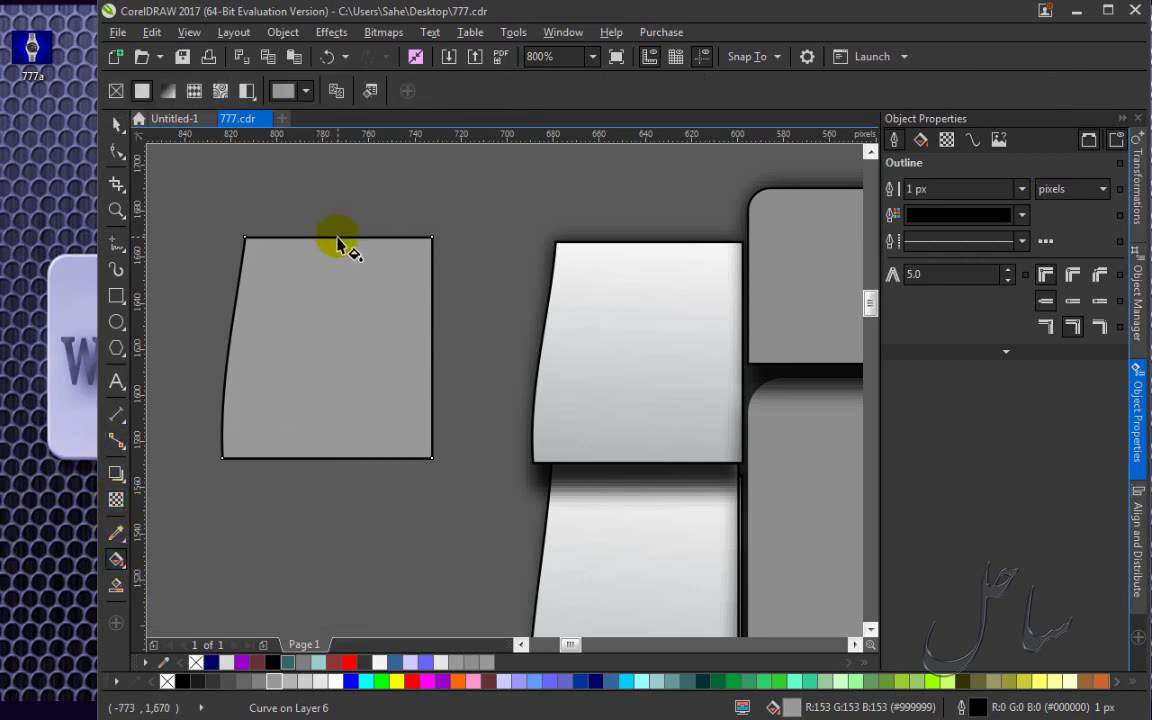
{"action": "left_click_drag", "start_coordinate": [336, 240], "coordinate": [326, 458]}
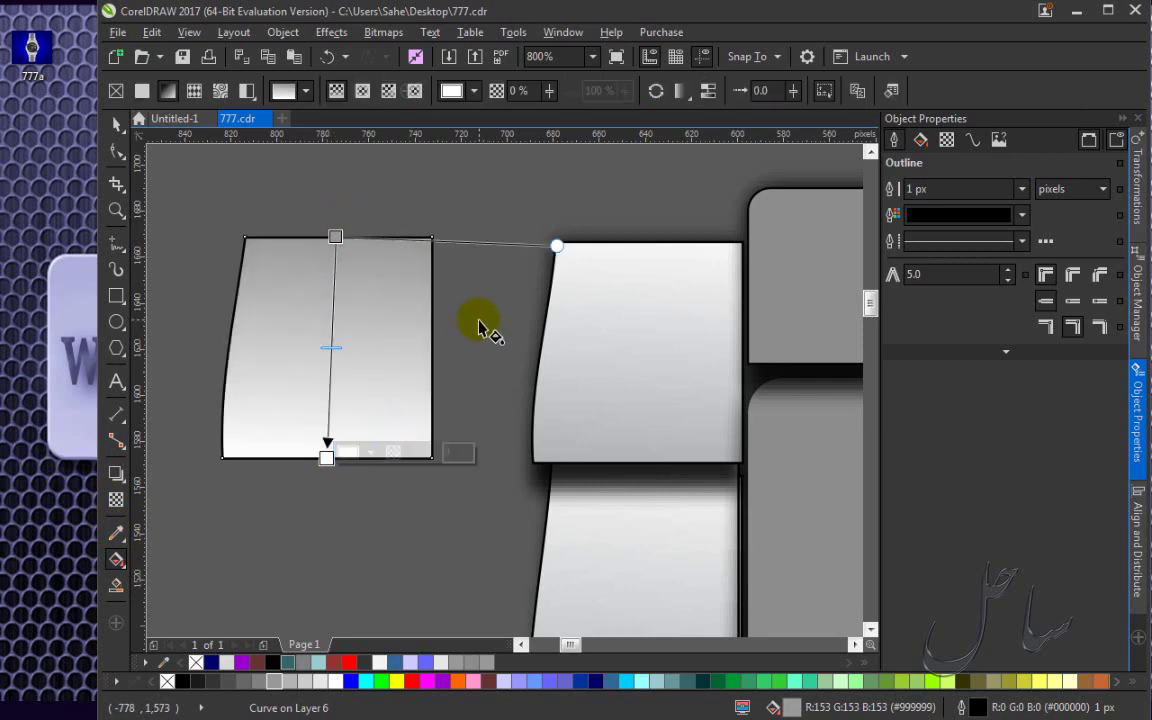
{"action": "left_click", "coordinate": [332, 236]}
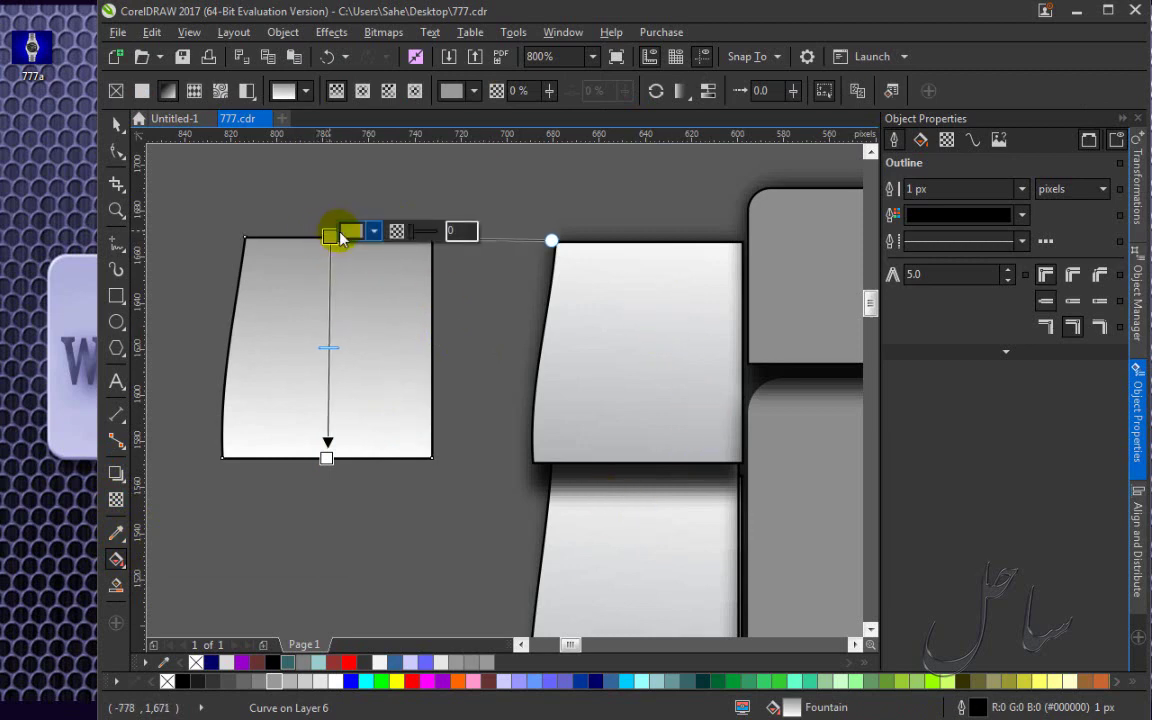
{"action": "left_click", "coordinate": [373, 231]}
{"action": "left_click", "coordinate": [413, 277]}
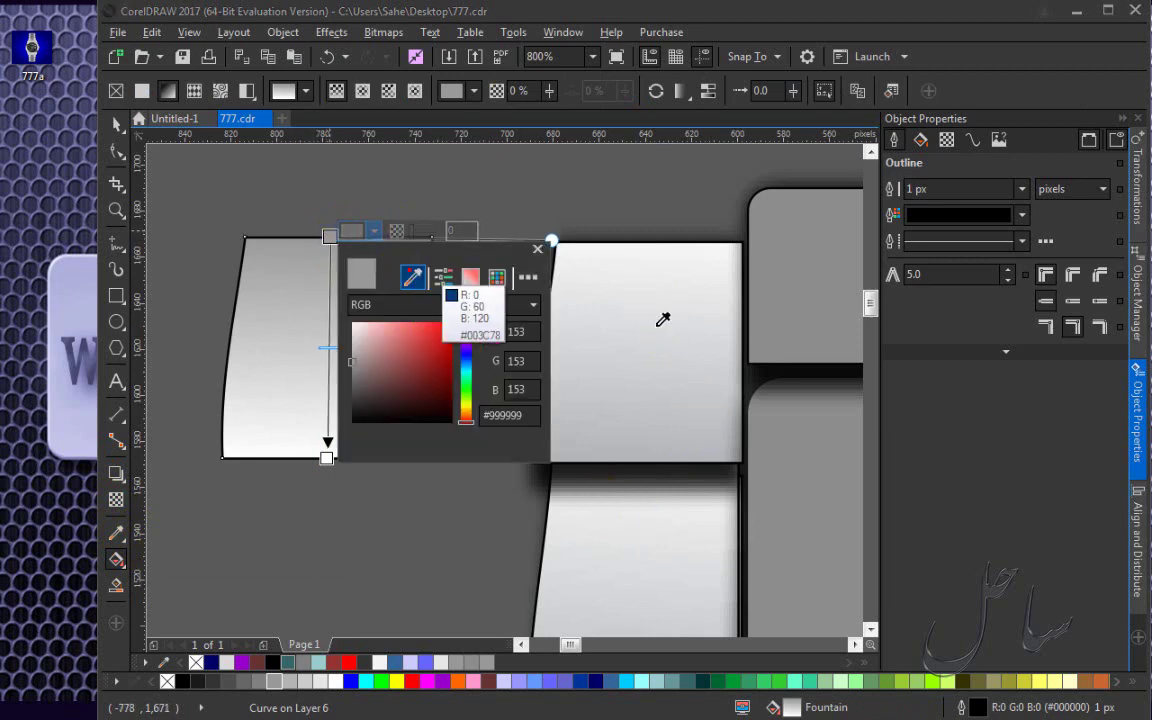
{"action": "left_click", "coordinate": [652, 247]}
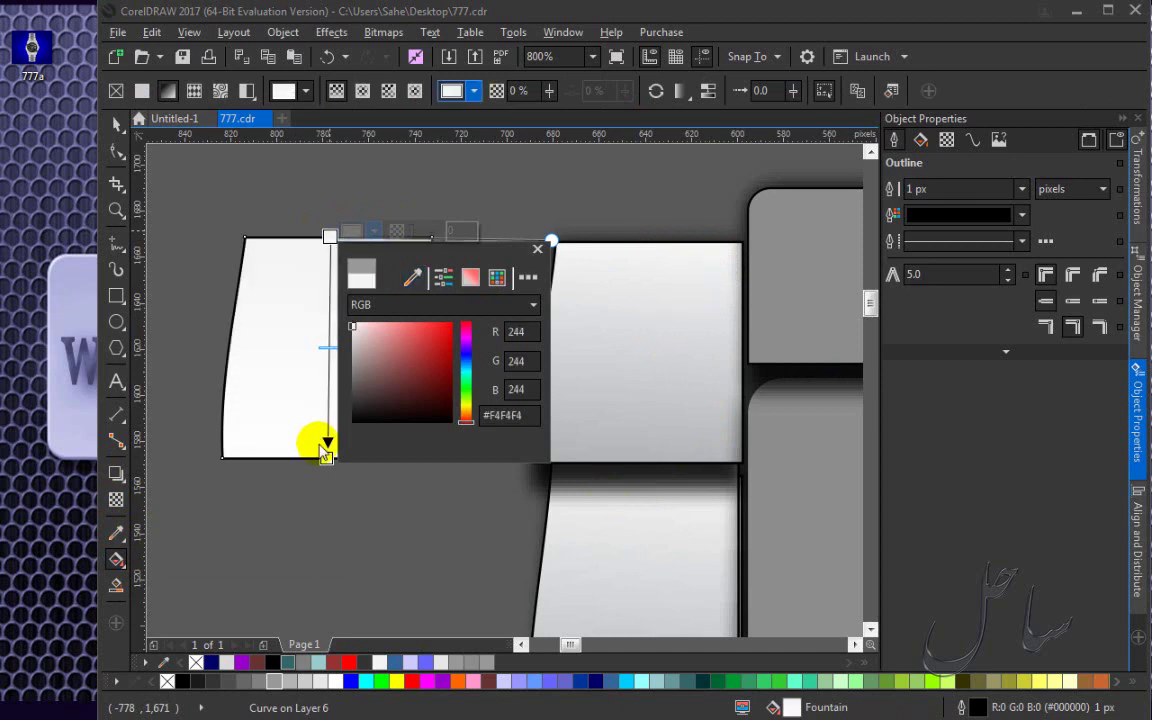
Set the fountain fill's bottom colour to #B4B7B8, sampled from the finished link's lower edge, and deselect the side link.
{"action": "left_click", "coordinate": [326, 459]}
{"action": "left_click", "coordinate": [326, 458]}
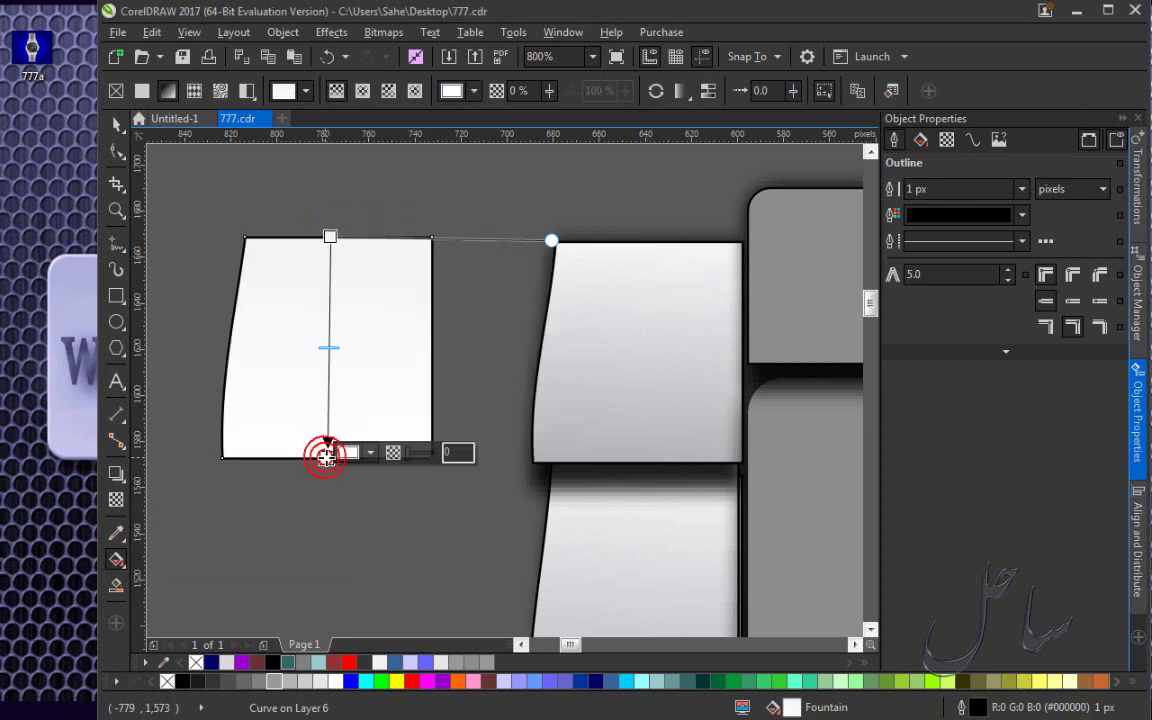
{"action": "left_click", "coordinate": [370, 452]}
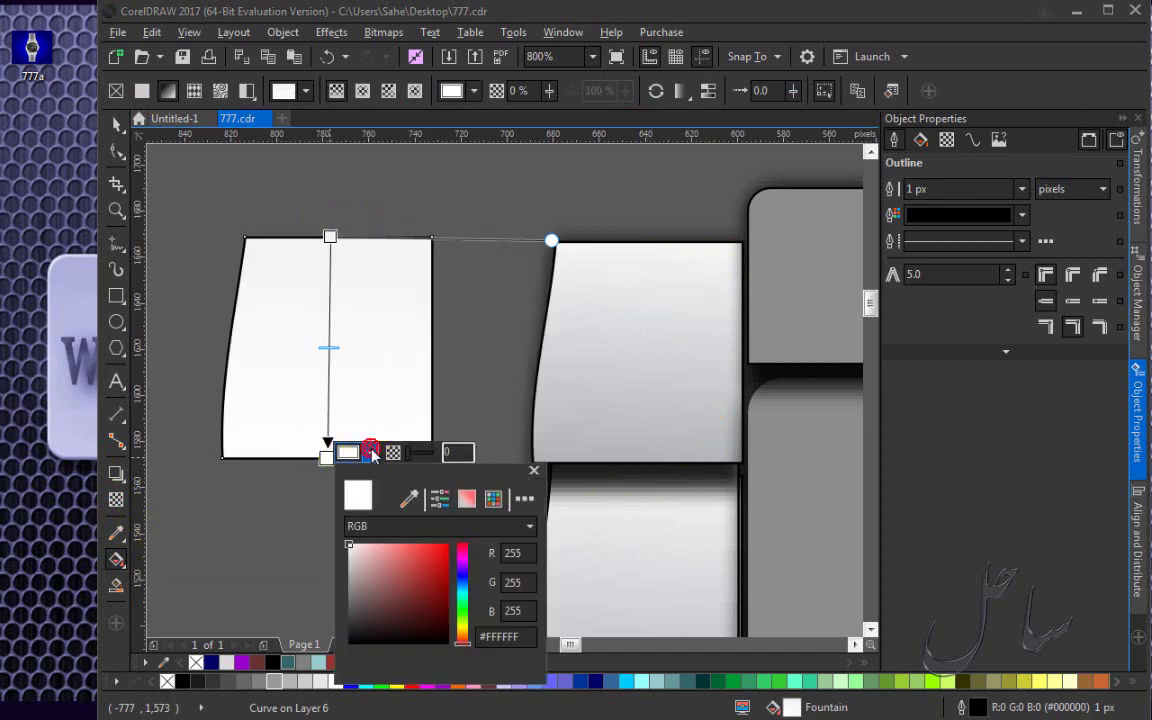
{"action": "left_click", "coordinate": [409, 498]}
{"action": "left_click", "coordinate": [634, 455]}
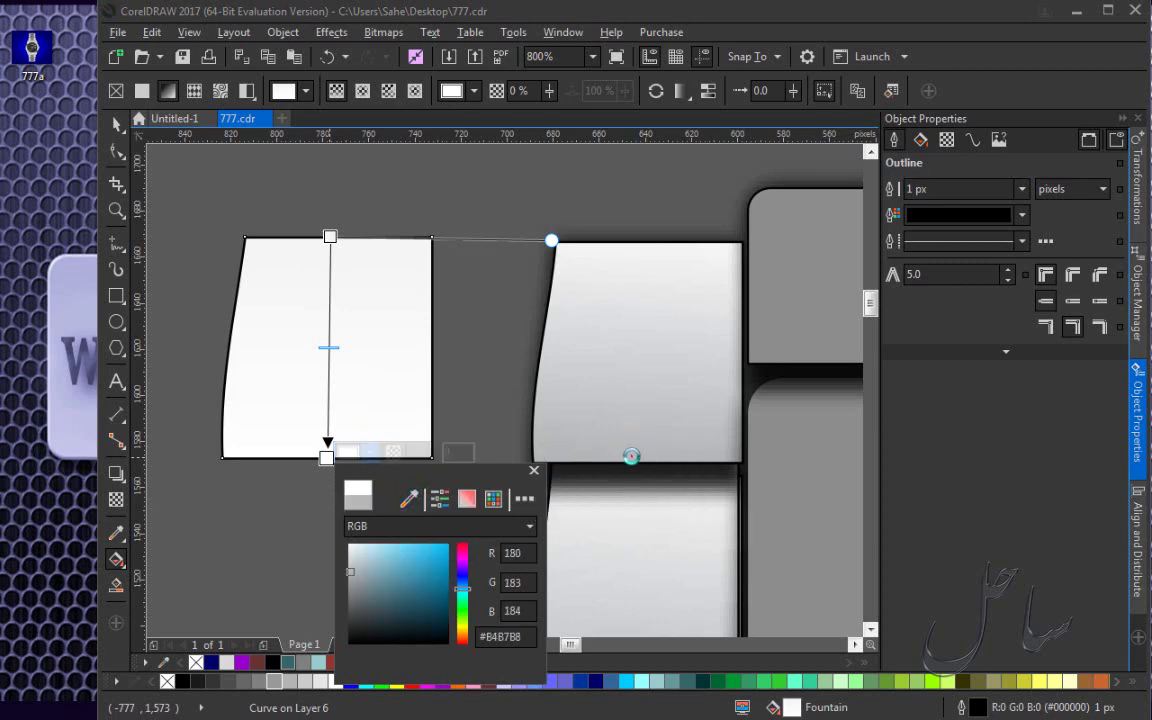
{"action": "key", "text": "Escape"}
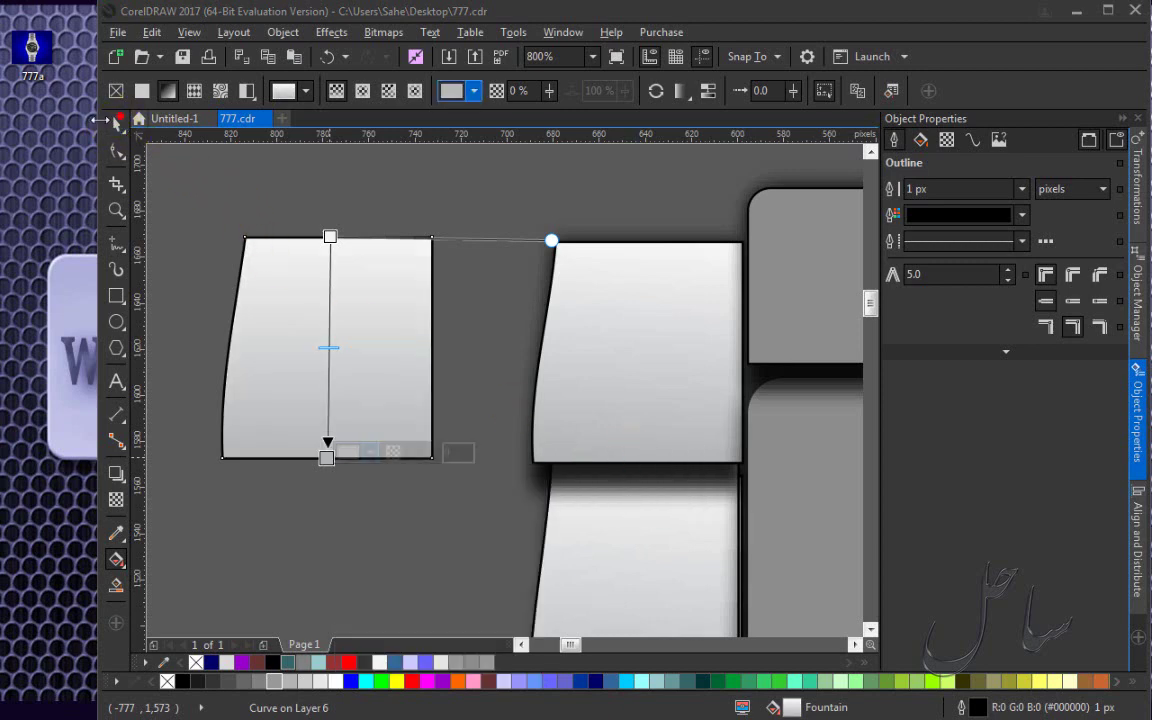
{"action": "left_click", "coordinate": [112, 123]}
{"action": "left_click", "coordinate": [265, 170]}
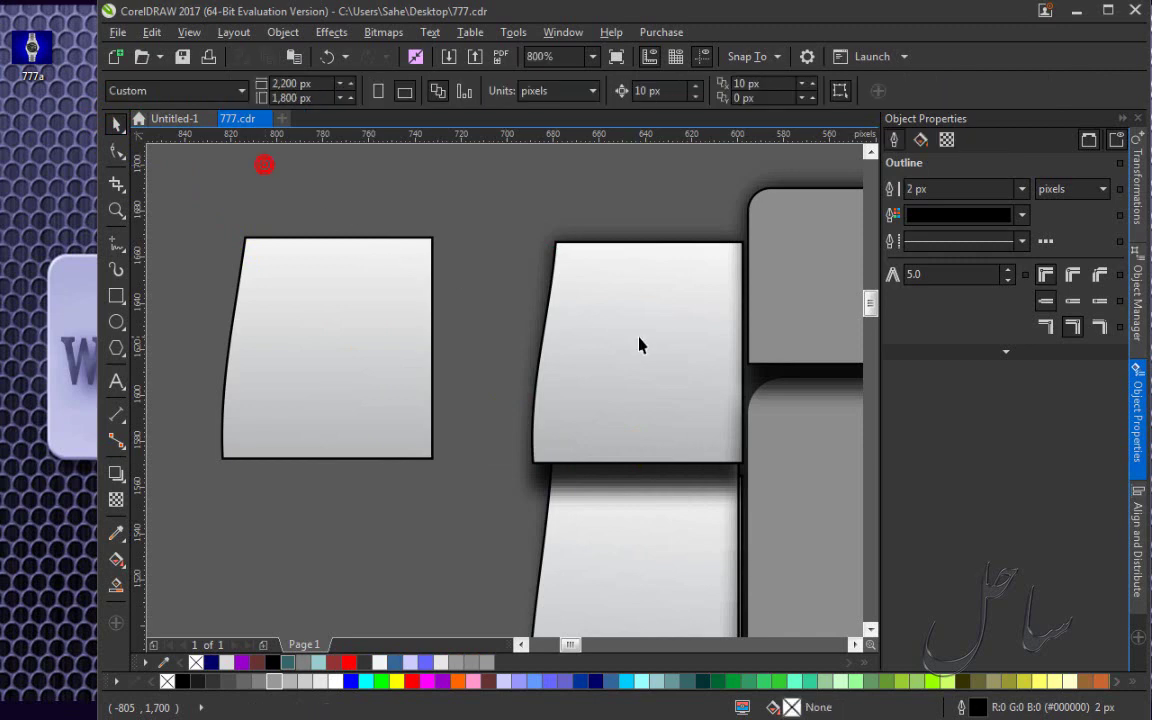
Place a copy of the shaded side link over the upper part of the finished strap's second left side link.
{"action": "left_click", "coordinate": [309, 306]}
{"action": "scroll", "coordinate": [309, 310], "scroll_direction": "down", "scroll_amount": 3}
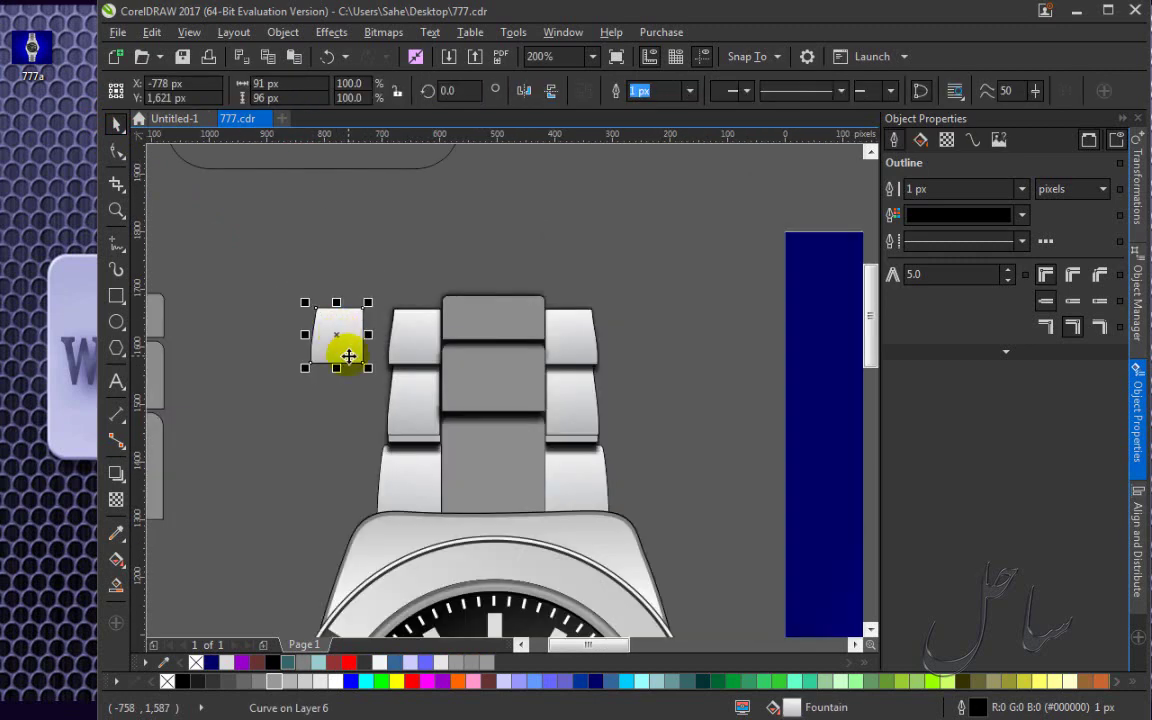
{"action": "scroll", "coordinate": [342, 347], "scroll_direction": "up", "scroll_amount": 3}
{"action": "scroll", "coordinate": [335, 320], "scroll_direction": "down", "scroll_amount": 1}
{"action": "left_click", "coordinate": [331, 290]}
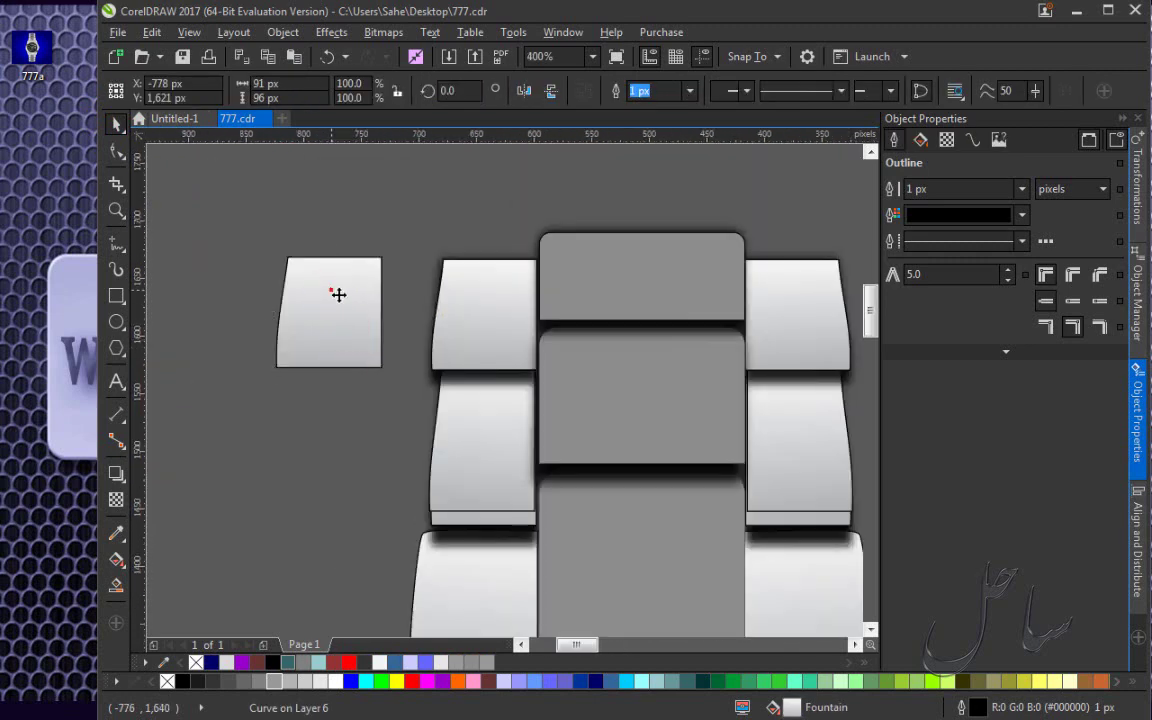
{"action": "left_click_drag", "start_coordinate": [477, 420], "coordinate": [484, 408]}
{"action": "left_click_drag", "start_coordinate": [496, 481], "coordinate": [483, 518]}
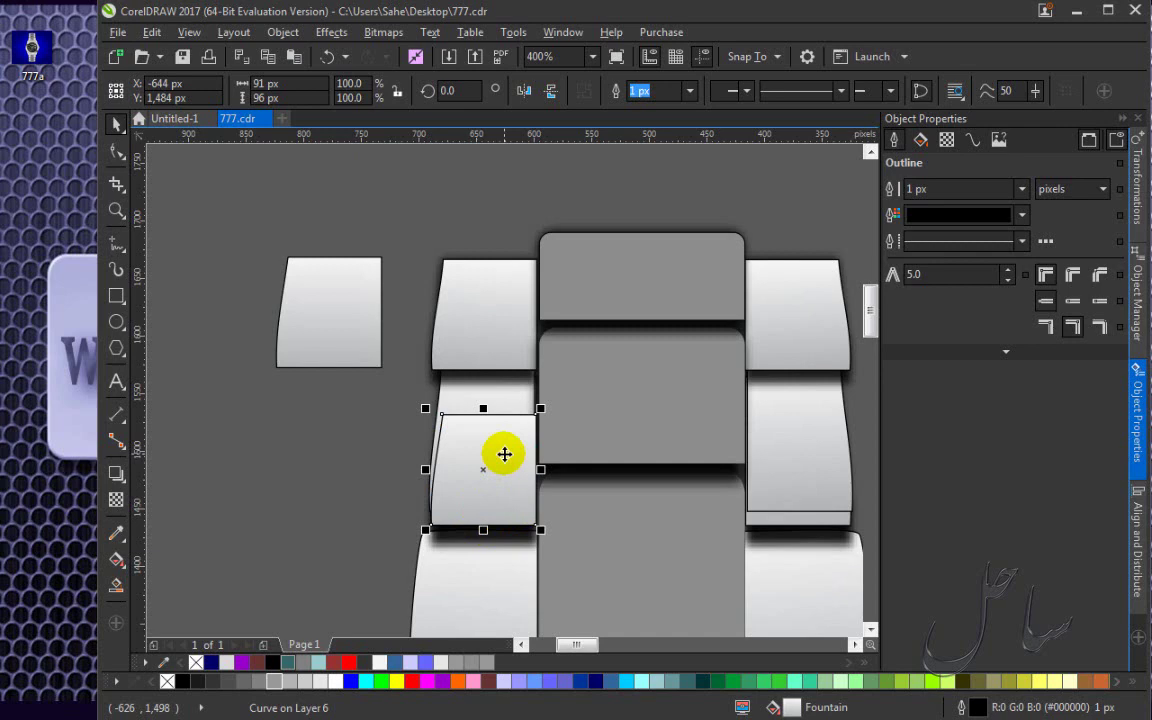
{"action": "key", "text": "ctrl+z"}
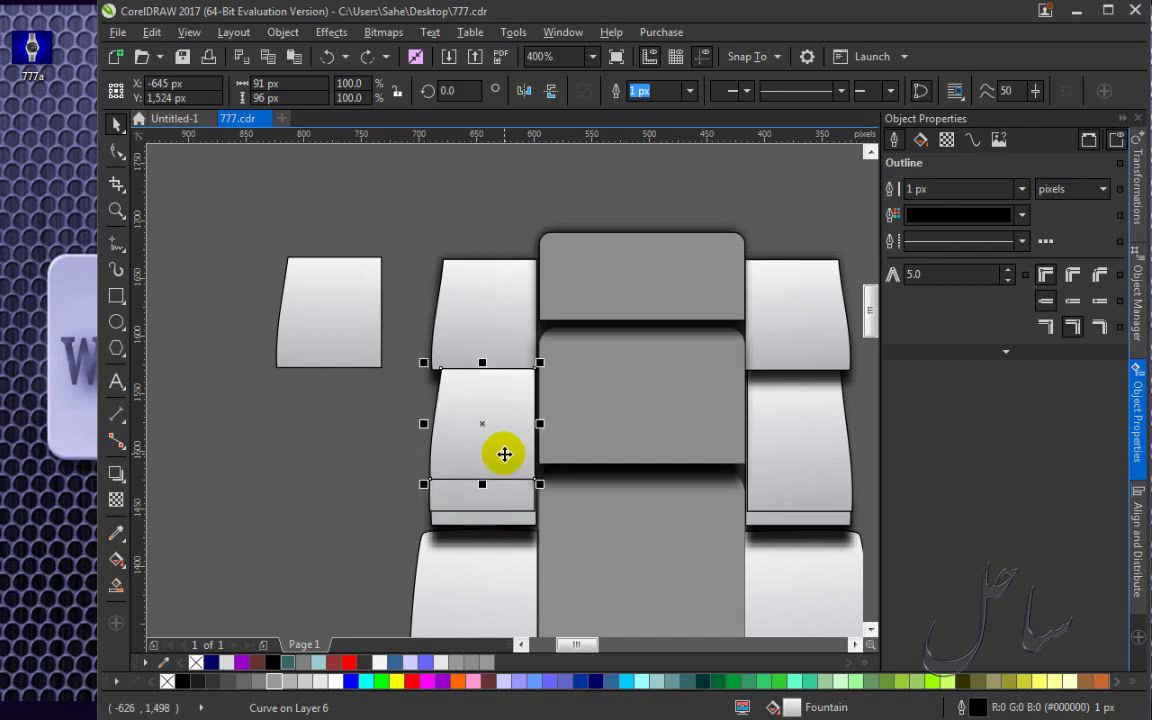
Stretch the copy downward to about 136 px tall to match the second side link, and move it beneath the first traced link.
{"action": "left_click", "coordinate": [342, 476]}
{"action": "left_click", "coordinate": [483, 433]}
{"action": "left_click_drag", "start_coordinate": [485, 481], "coordinate": [483, 526]}
{"action": "left_click", "coordinate": [309, 419]}
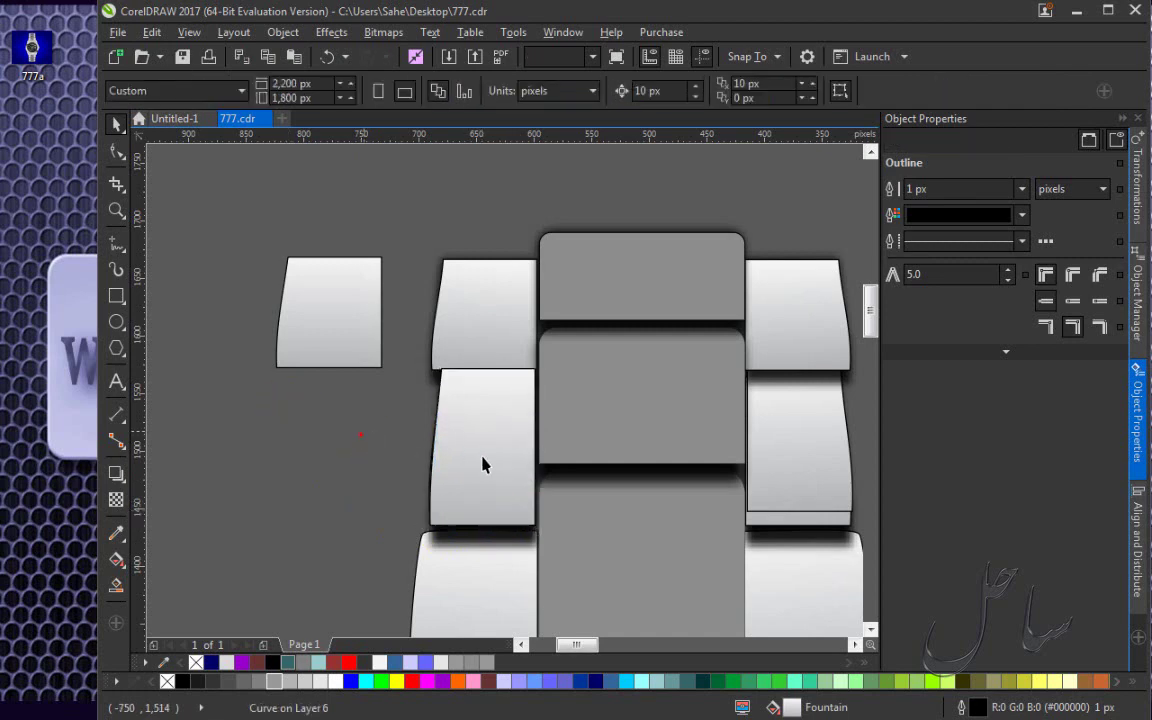
{"action": "left_click", "coordinate": [491, 421]}
{"action": "left_click_drag", "start_coordinate": [483, 419], "coordinate": [326, 430]}
{"action": "left_click", "coordinate": [419, 429]}
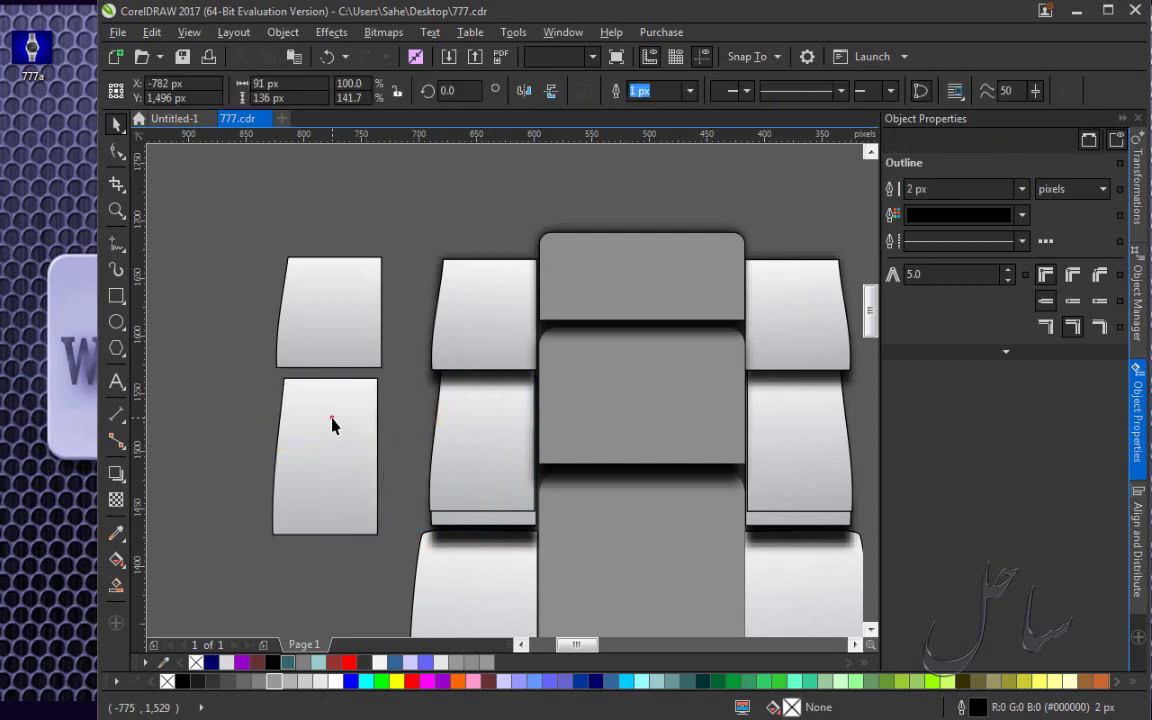
Copy and paste the second side link in place, and shorten the copy from below to about 123 px tall to form a lower strip.
{"action": "left_click", "coordinate": [332, 418]}
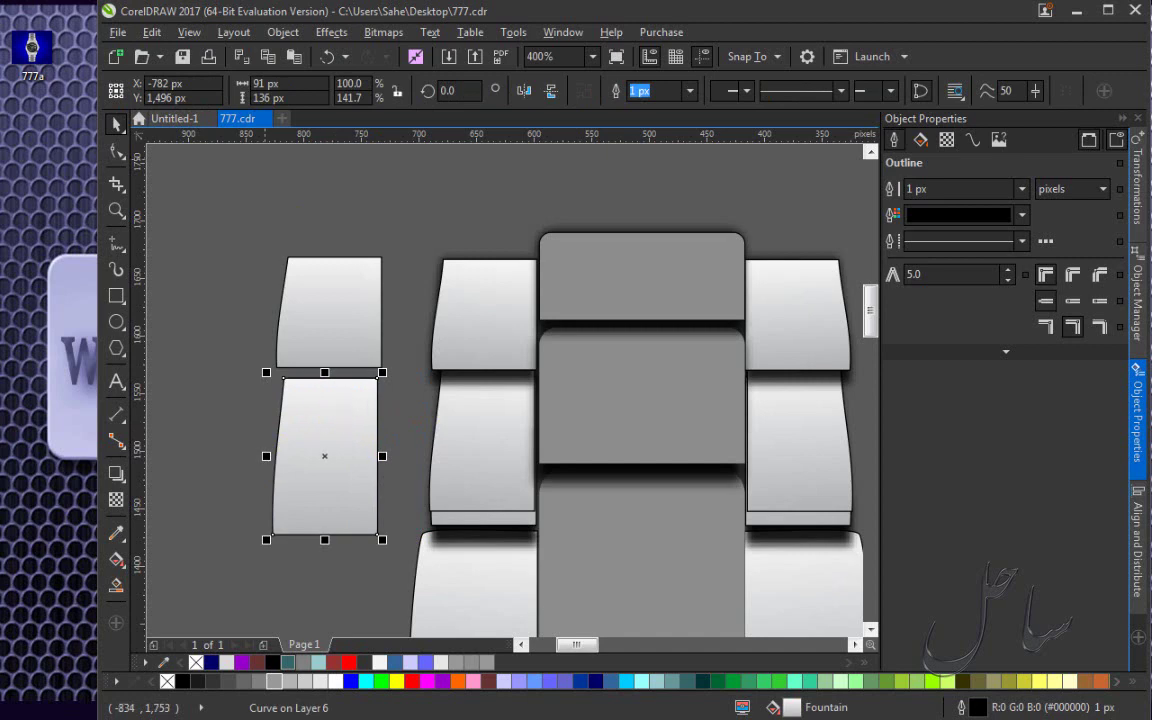
{"action": "left_click", "coordinate": [151, 32]}
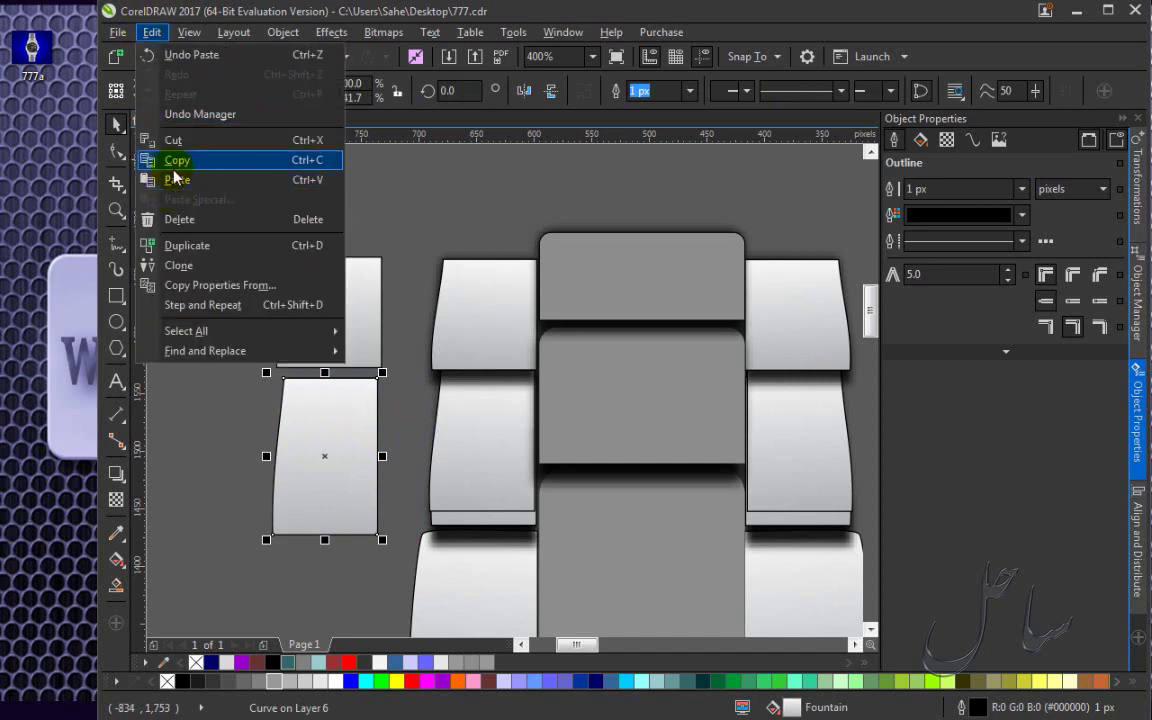
{"action": "left_click", "coordinate": [197, 456]}
{"action": "left_click_drag", "start_coordinate": [324, 539], "coordinate": [321, 533]}
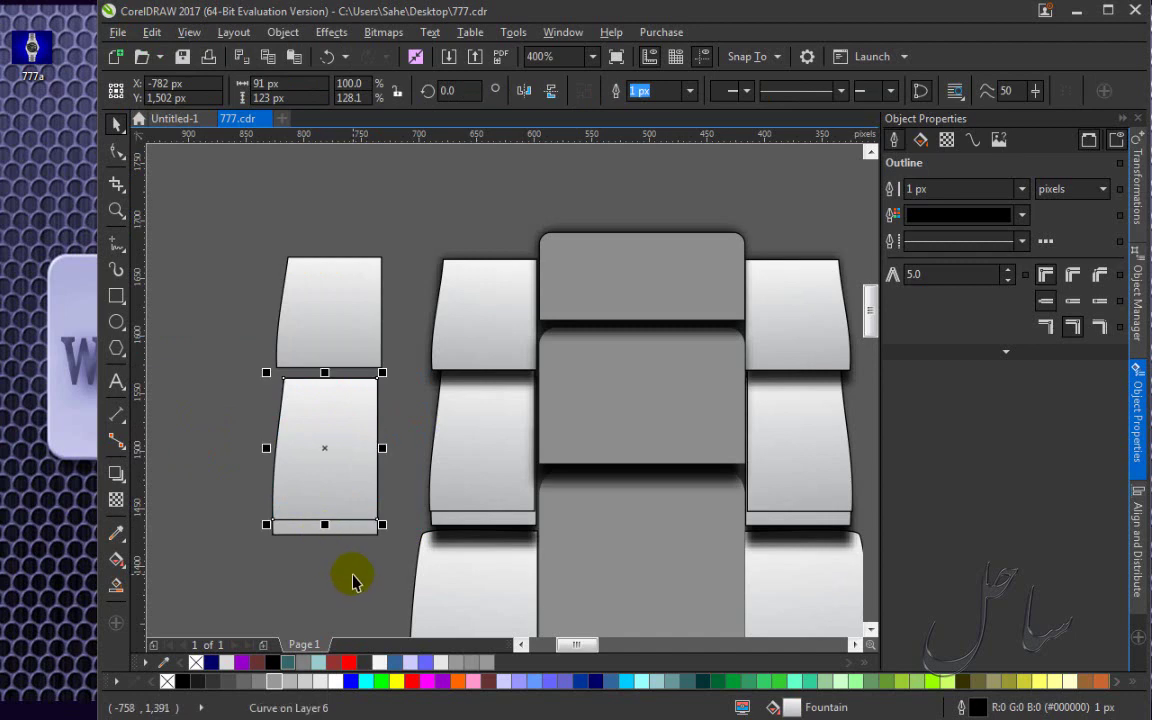
{"action": "left_click", "coordinate": [355, 576]}
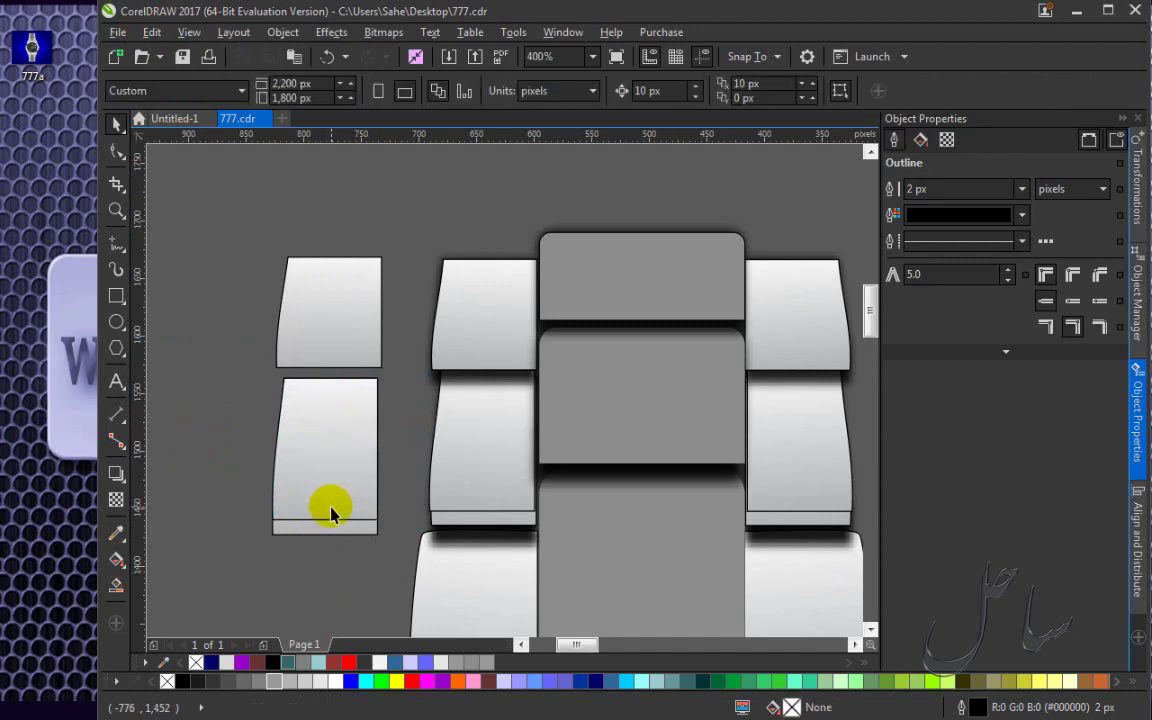
Try to fit the shortened link copy over the finished strap's third left side link, widening it to about 112 px.
{"action": "scroll", "coordinate": [342, 488], "scroll_direction": "down", "scroll_amount": 1}
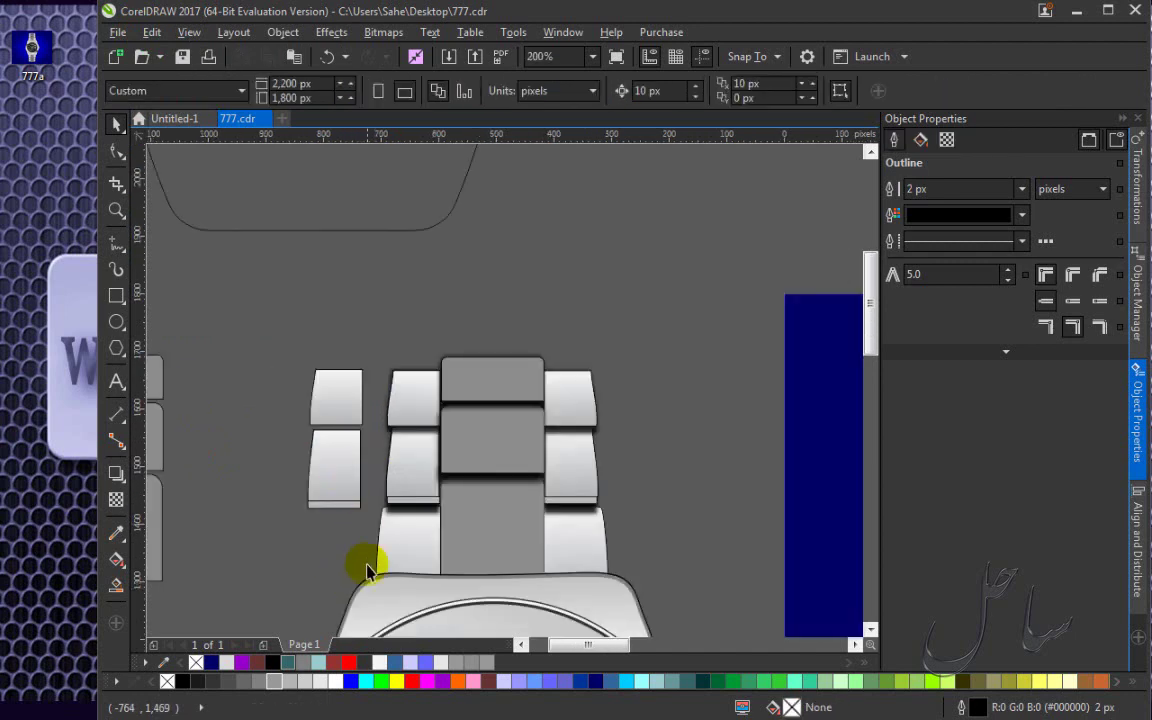
{"action": "left_click", "coordinate": [338, 448]}
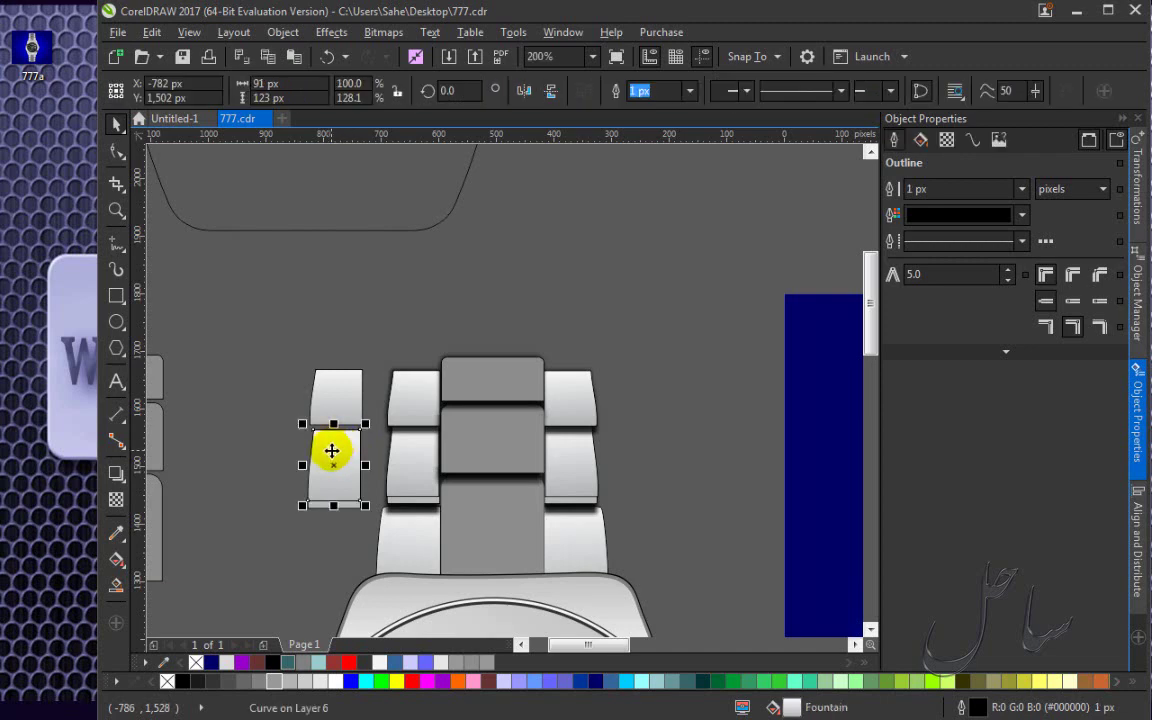
{"action": "left_click", "coordinate": [334, 542]}
{"action": "left_click", "coordinate": [334, 446]}
{"action": "left_click_drag", "start_coordinate": [334, 446], "coordinate": [305, 522]}
{"action": "scroll", "coordinate": [398, 545], "scroll_direction": "up", "scroll_amount": 2}
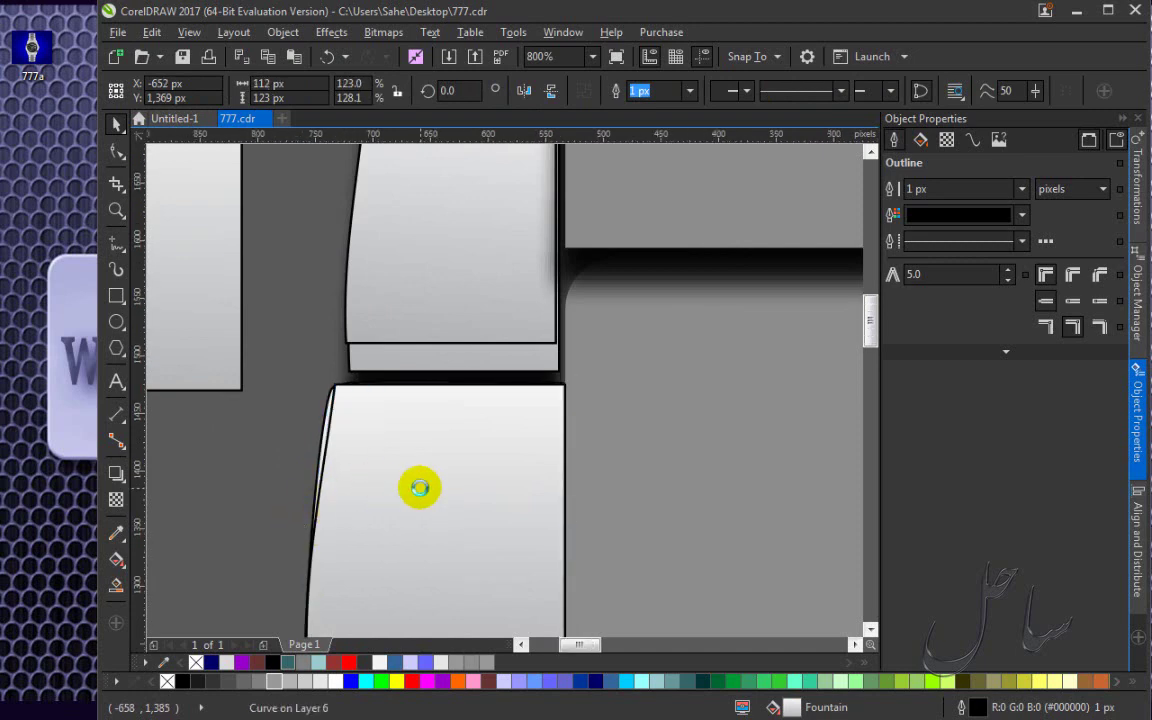
{"action": "scroll", "coordinate": [420, 500], "scroll_direction": "down", "scroll_amount": 2}
{"action": "scroll", "coordinate": [420, 509], "scroll_direction": "up", "scroll_amount": 1}
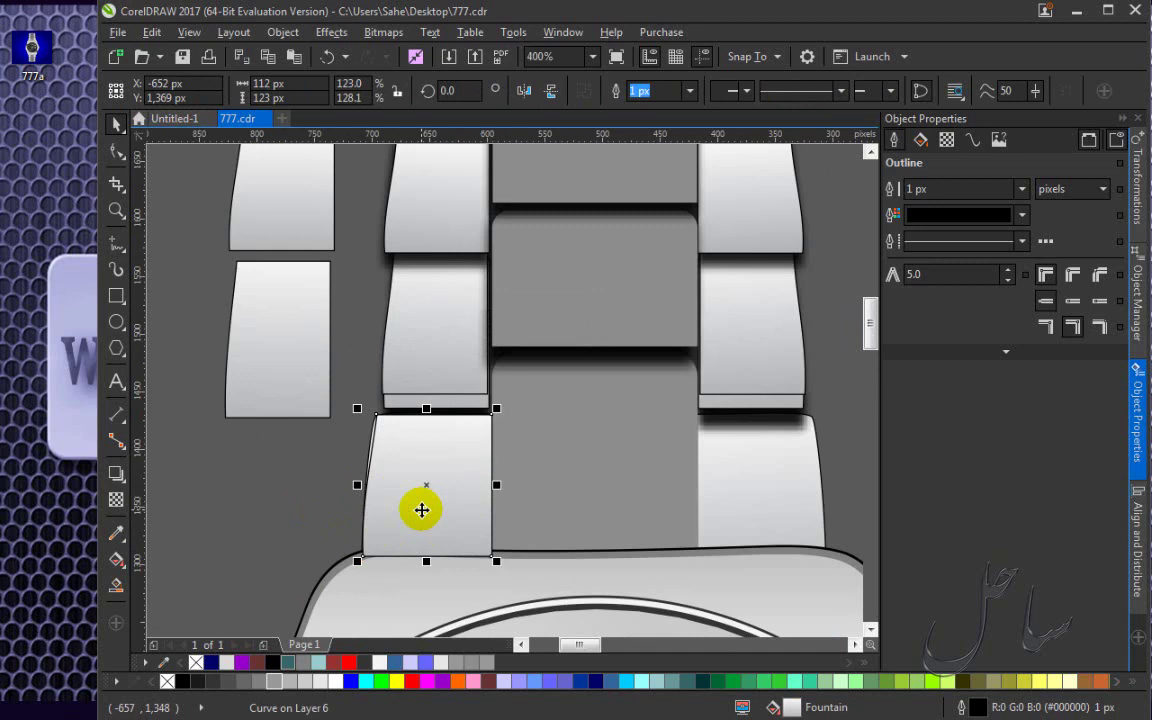
{"action": "key", "text": "Escape"}
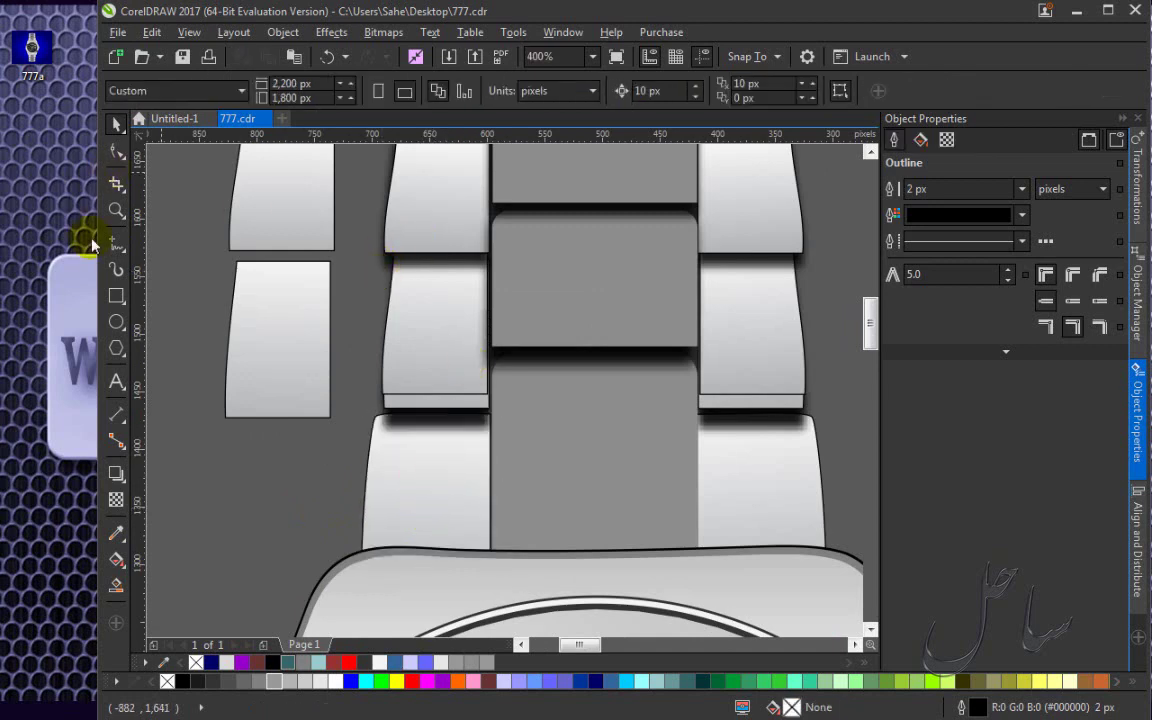
Draw a rectangle about 112 by 136 px over the finished strap's third left side link.
{"action": "left_click", "coordinate": [116, 296]}
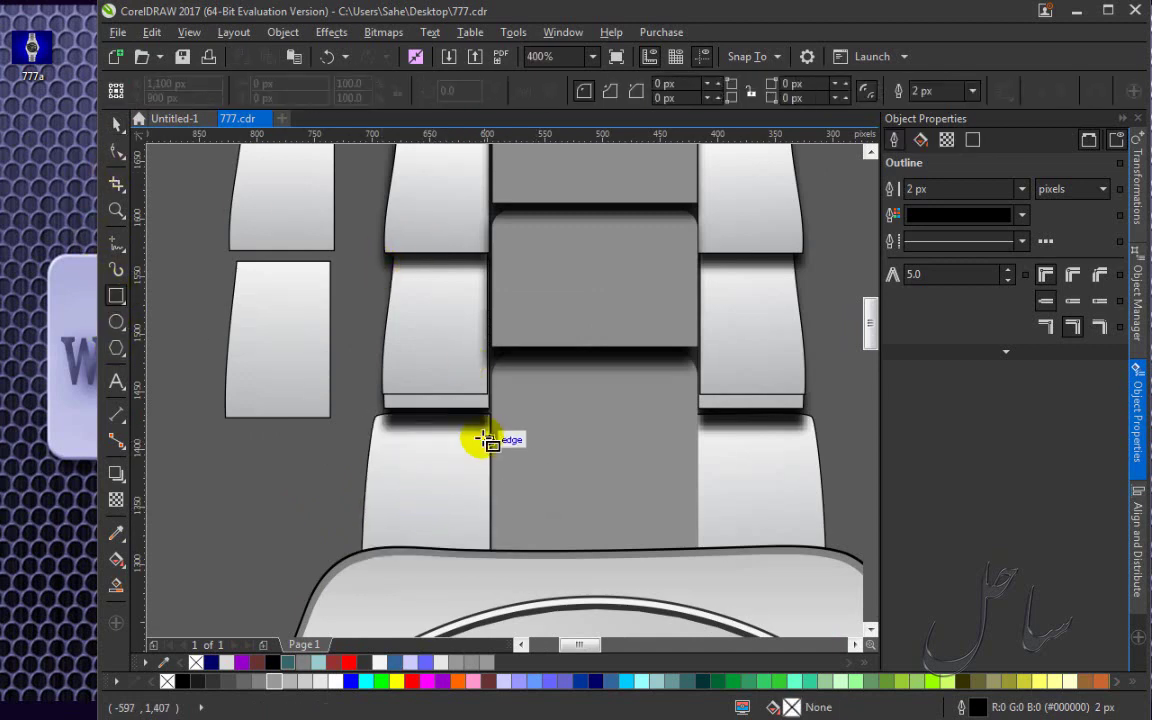
{"action": "left_click_drag", "start_coordinate": [489, 413], "coordinate": [363, 573]}
{"action": "scroll", "coordinate": [362, 478], "scroll_direction": "up", "scroll_amount": 1}
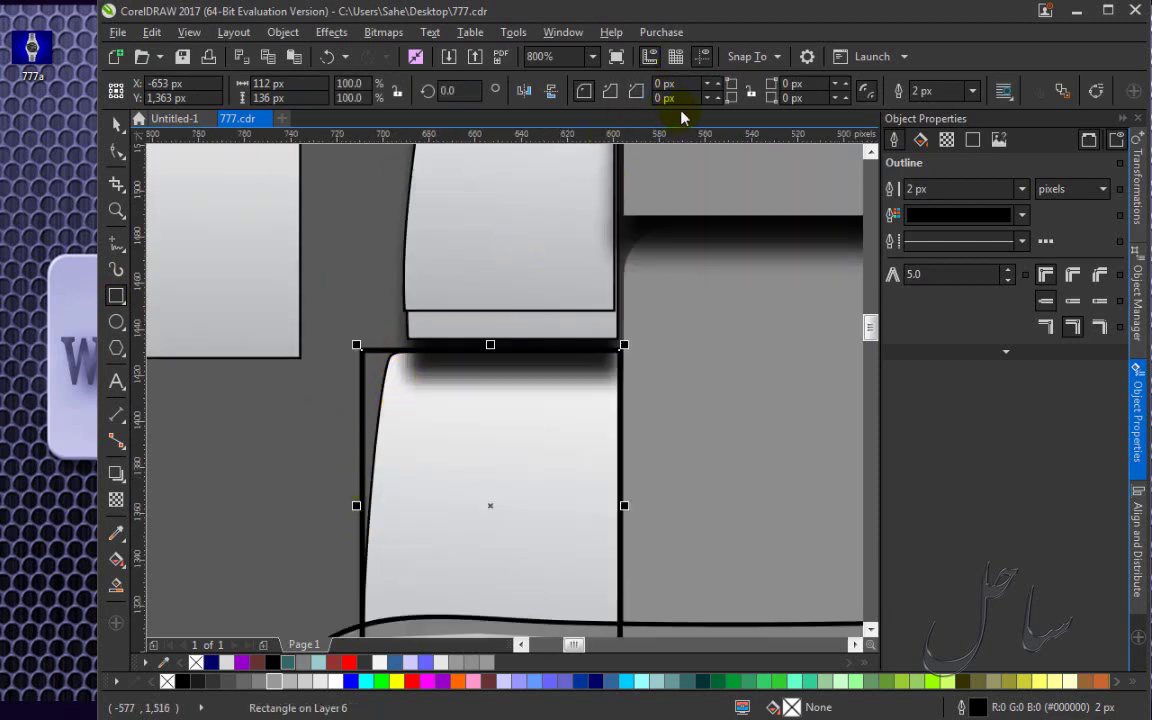
Round only the rectangle's upper-left corner, with a radius of about 20 px.
{"action": "left_click", "coordinate": [345, 344]}
{"action": "left_click", "coordinate": [708, 84]}
{"action": "left_click", "coordinate": [712, 83]}
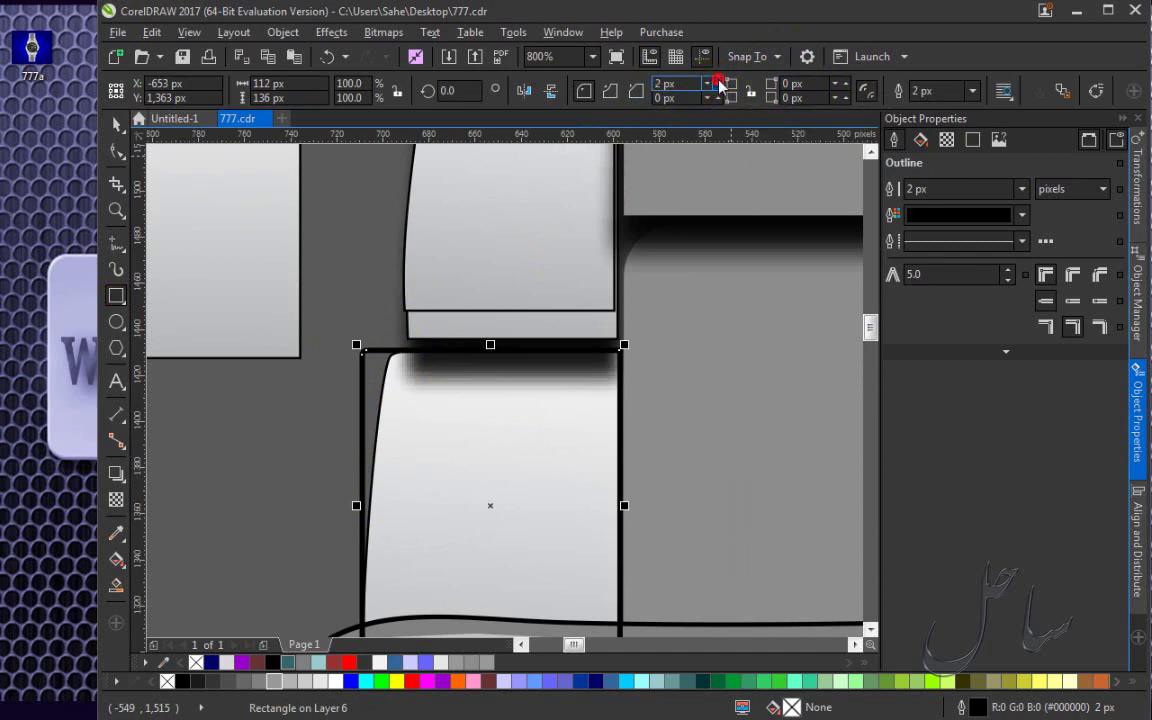
{"action": "left_click", "coordinate": [717, 83]}
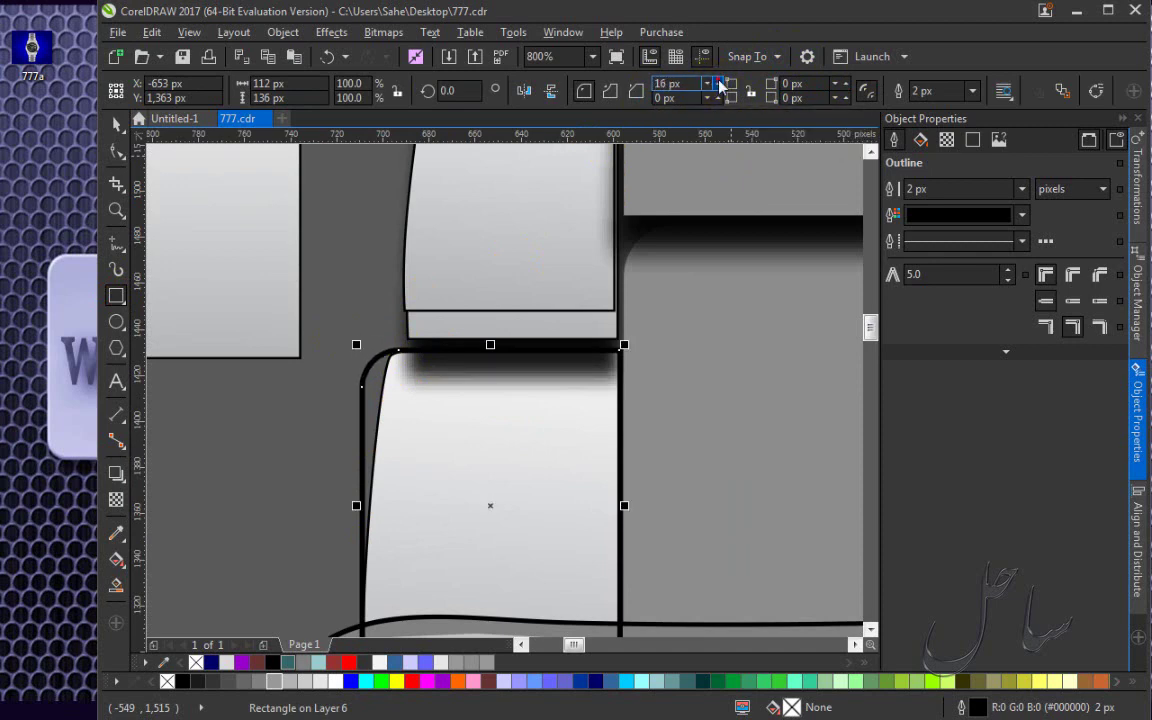
{"action": "left_click", "coordinate": [718, 83]}
{"action": "left_click", "coordinate": [718, 83]}
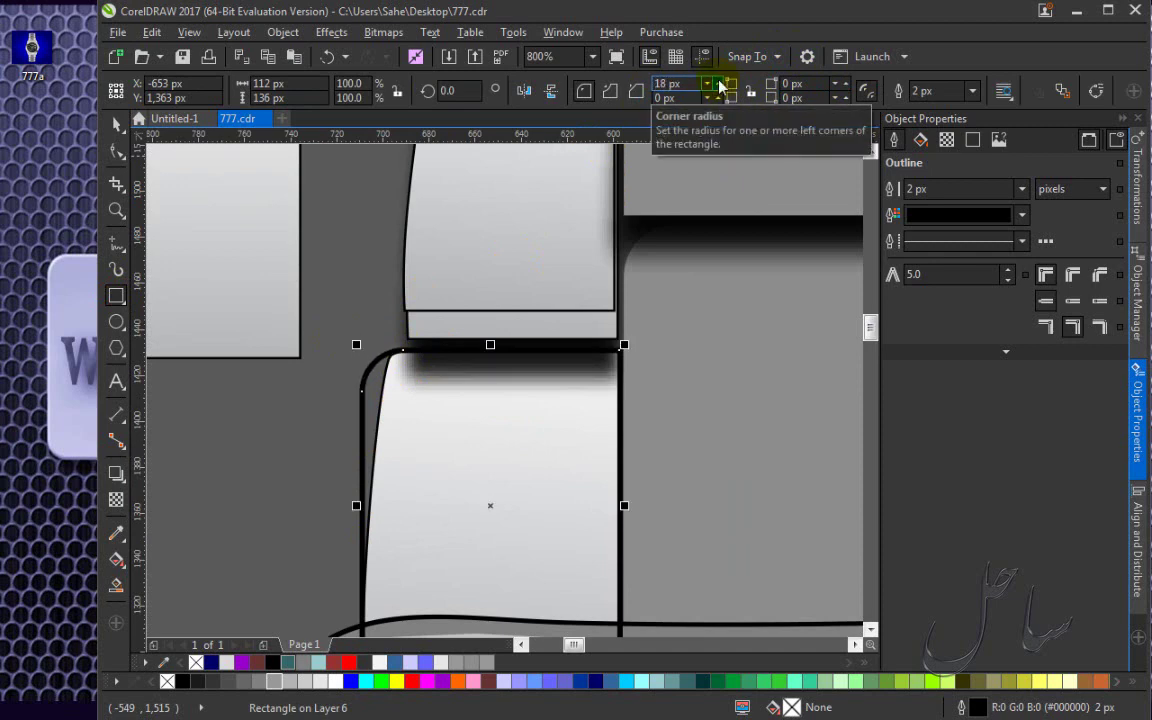
{"action": "left_click", "coordinate": [718, 83]}
Convert the rectangle to curves and pull the rounded corner's lower node inward toward the finished link's left edge.
{"action": "right_click", "coordinate": [468, 431]}
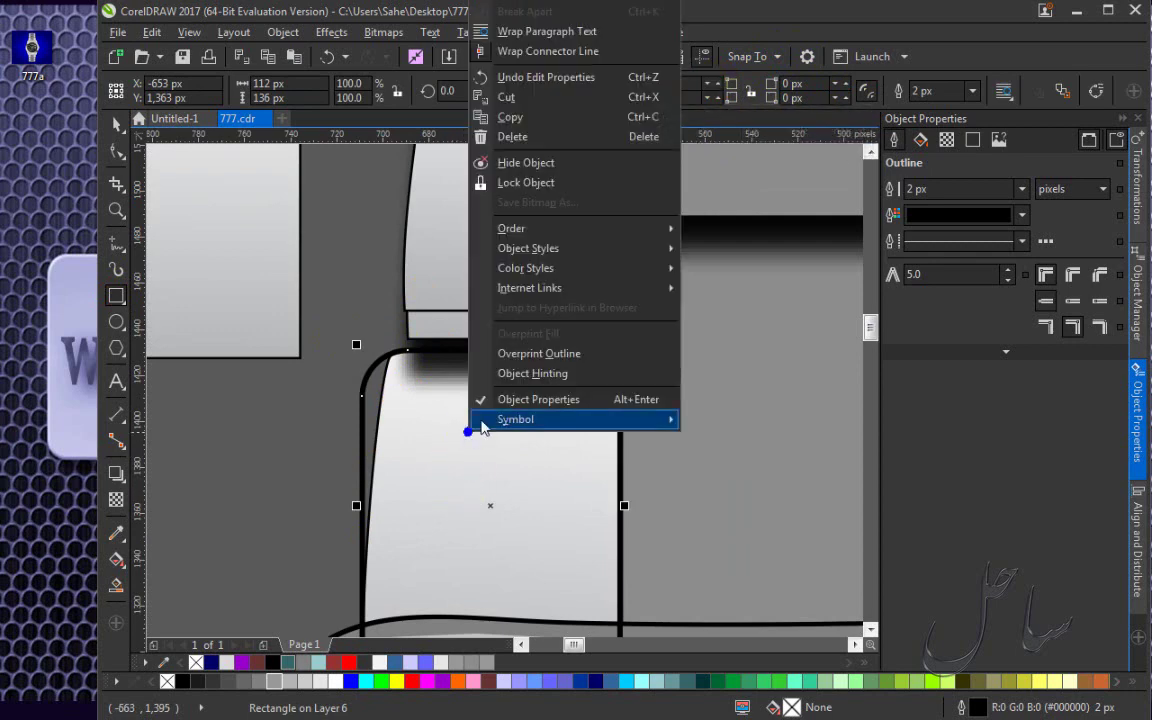
{"action": "left_click", "coordinate": [540, 2]}
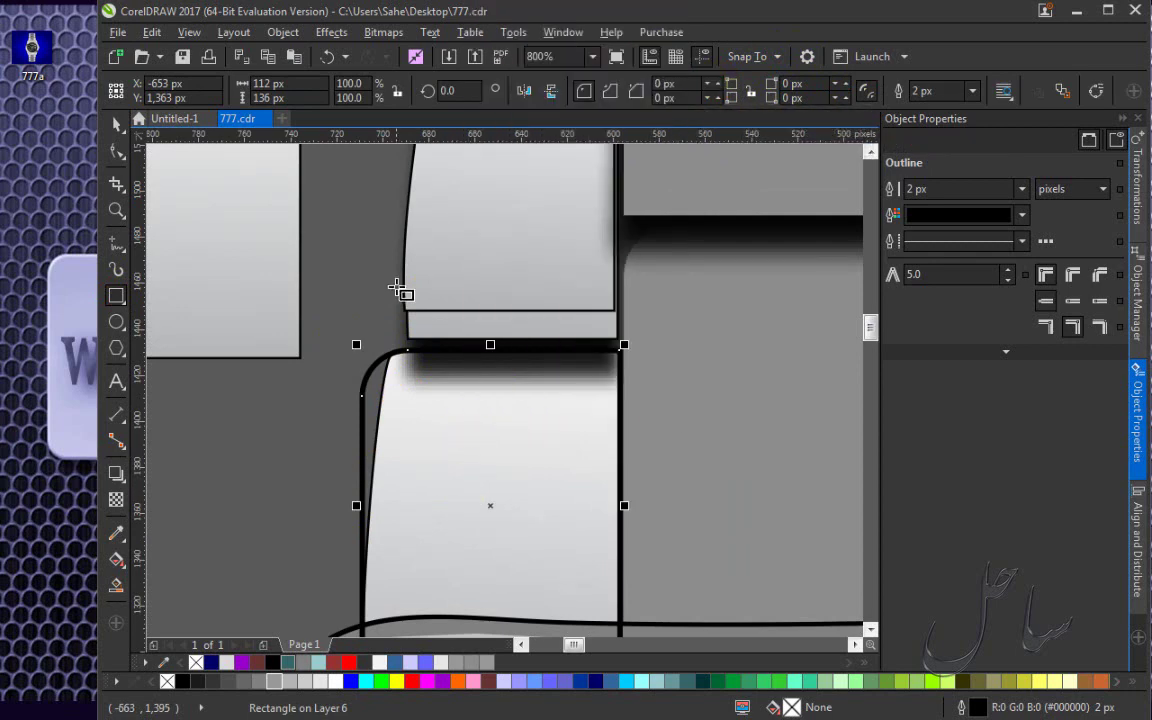
{"action": "left_click", "coordinate": [117, 150]}
{"action": "left_click", "coordinate": [342, 386]}
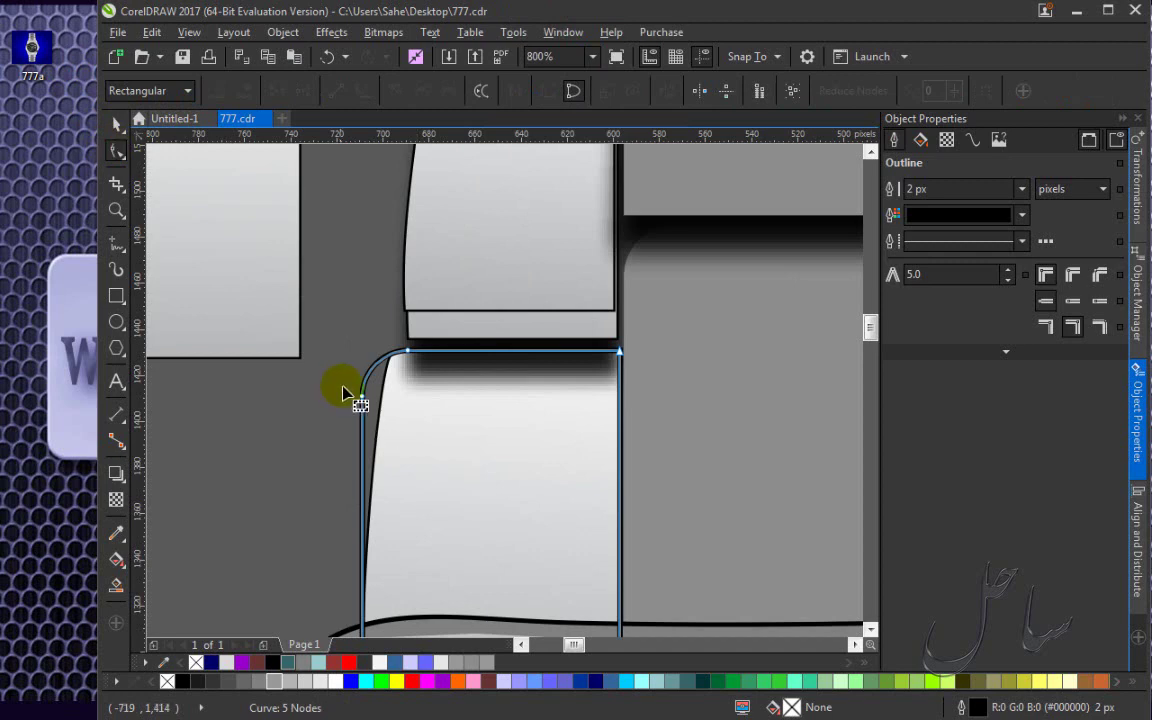
{"action": "left_click", "coordinate": [362, 398]}
{"action": "left_click_drag", "start_coordinate": [365, 399], "coordinate": [381, 392]}
{"action": "scroll", "coordinate": [382, 392], "scroll_direction": "up", "scroll_amount": 2}
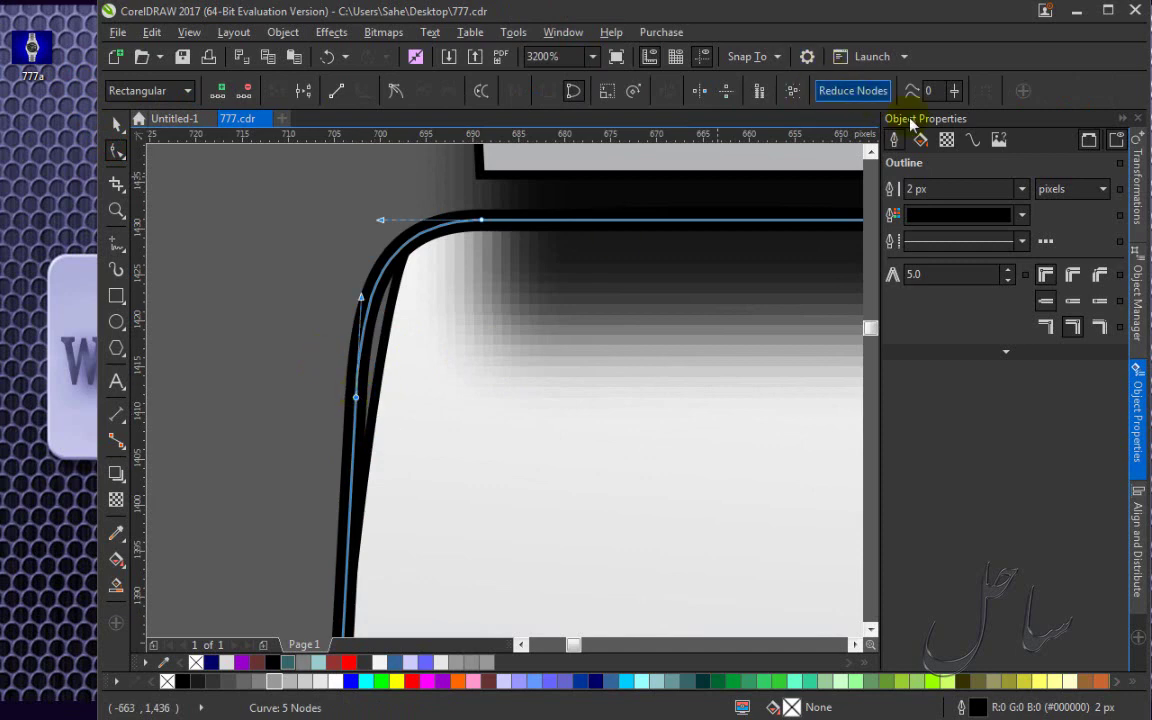
Set the traced link's outline width to 1 px.
{"action": "left_click", "coordinate": [113, 124]}
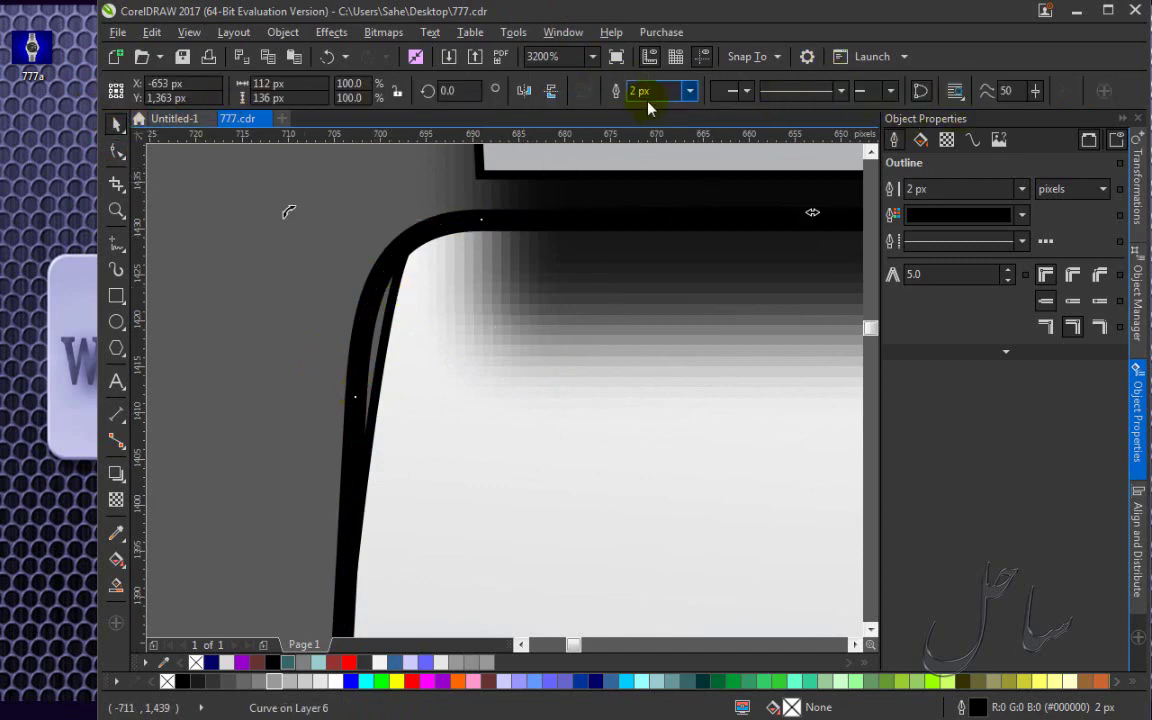
{"action": "left_click", "coordinate": [689, 90]}
{"action": "left_click", "coordinate": [643, 137]}
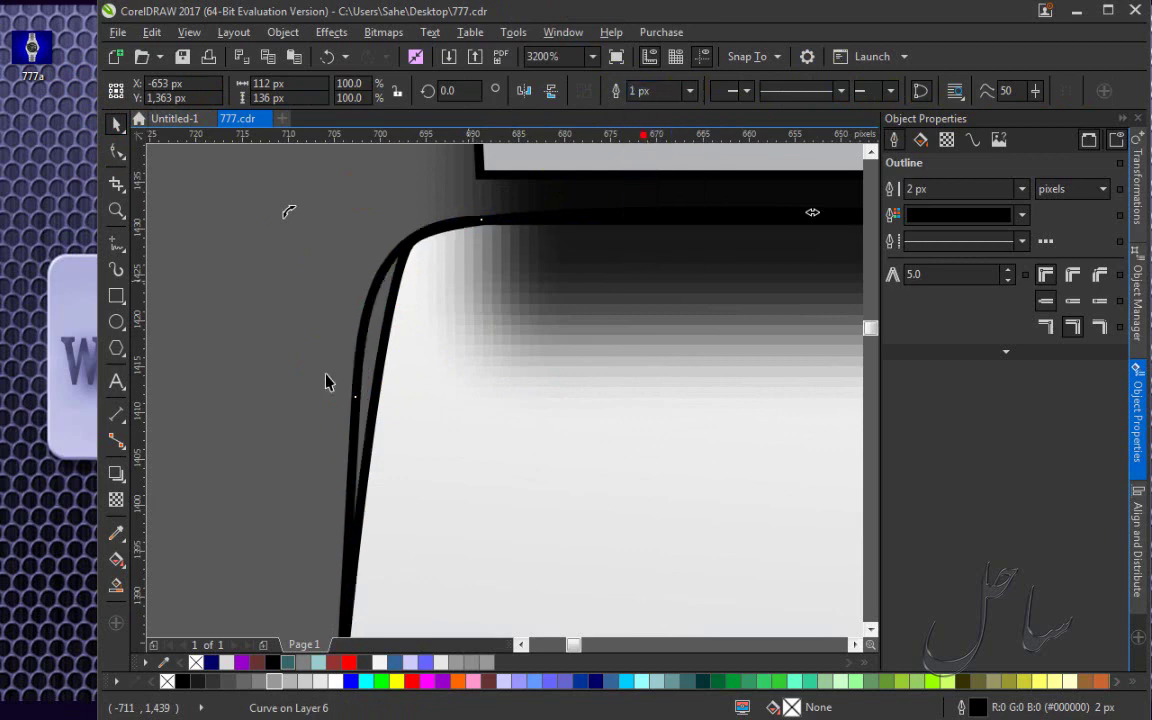
Shift the corner's lower node about 2 px further inward, and convert the segments at the corner's nodes to curves.
{"action": "key", "text": "F10"}
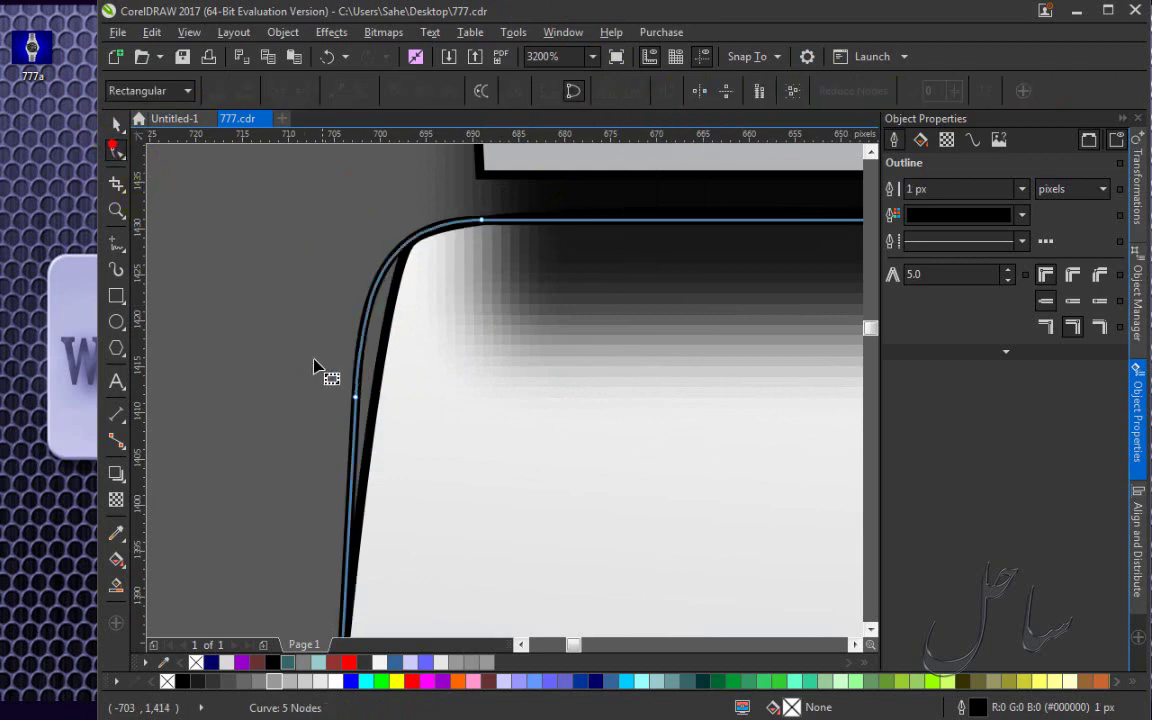
{"action": "left_click", "coordinate": [350, 392]}
{"action": "mouse_move", "coordinate": [381, 428]}
{"action": "left_mouse_down"}
{"action": "mouse_move", "coordinate": [362, 399]}
{"action": "mouse_move", "coordinate": [389, 410]}
{"action": "left_mouse_up"}
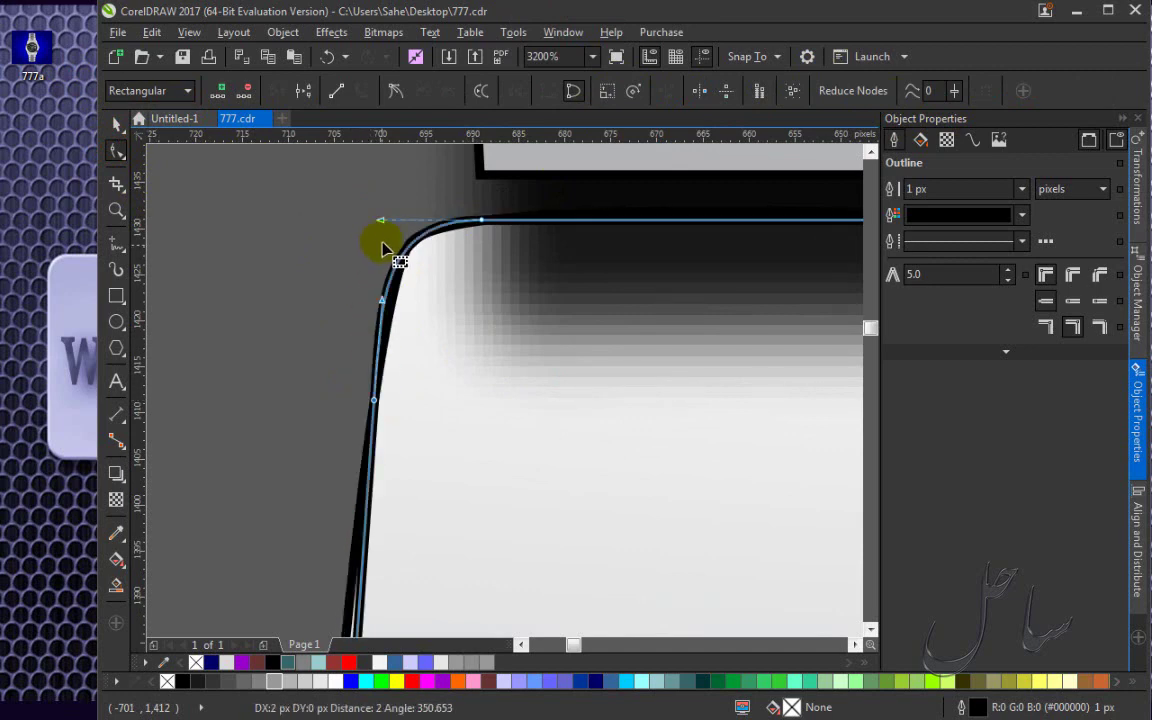
{"action": "mouse_move", "coordinate": [382, 298]}
{"action": "left_mouse_down"}
{"action": "mouse_move", "coordinate": [391, 306]}
{"action": "mouse_move", "coordinate": [342, 386]}
{"action": "mouse_move", "coordinate": [321, 379]}
{"action": "left_mouse_up"}
{"action": "right_click", "coordinate": [321, 379]}
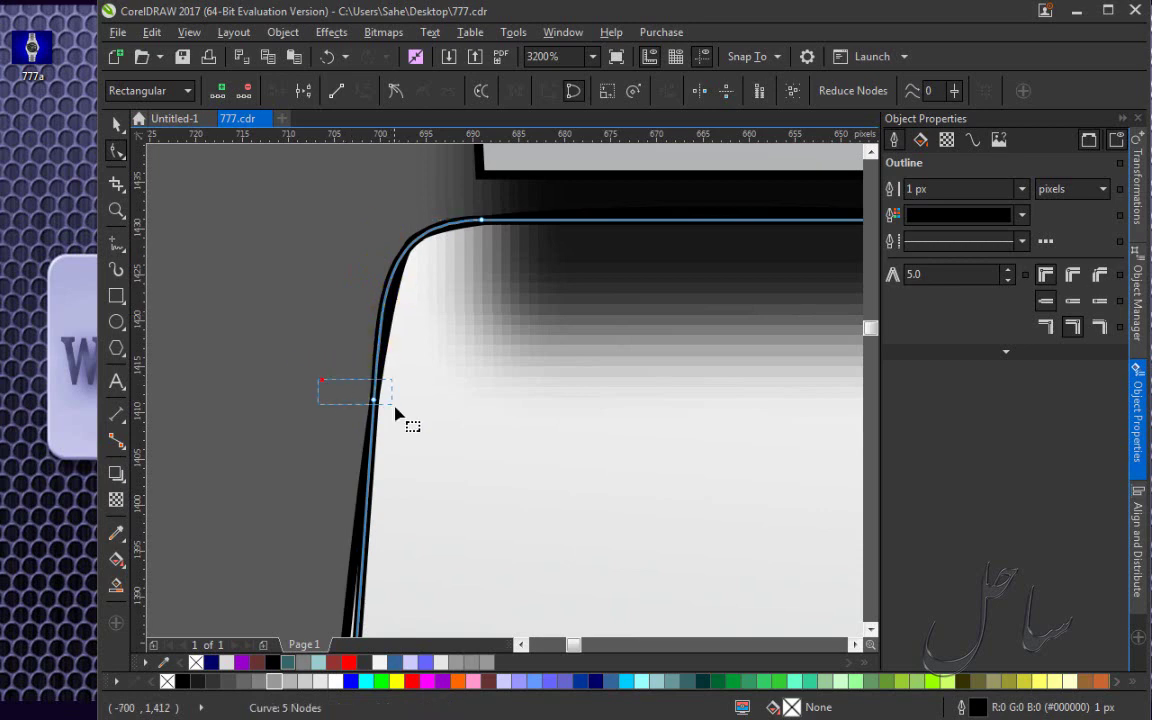
{"action": "scroll", "coordinate": [350, 243], "scroll_direction": "down", "scroll_amount": 4}
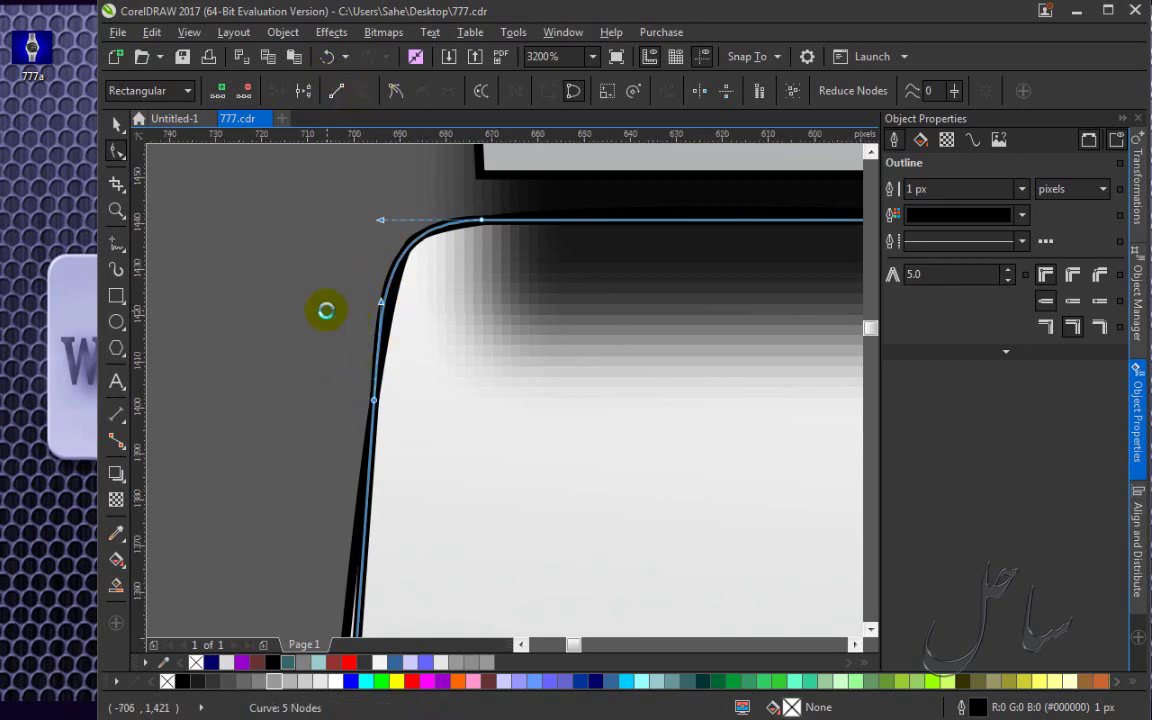
{"action": "left_click_drag", "start_coordinate": [308, 245], "coordinate": [392, 382]}
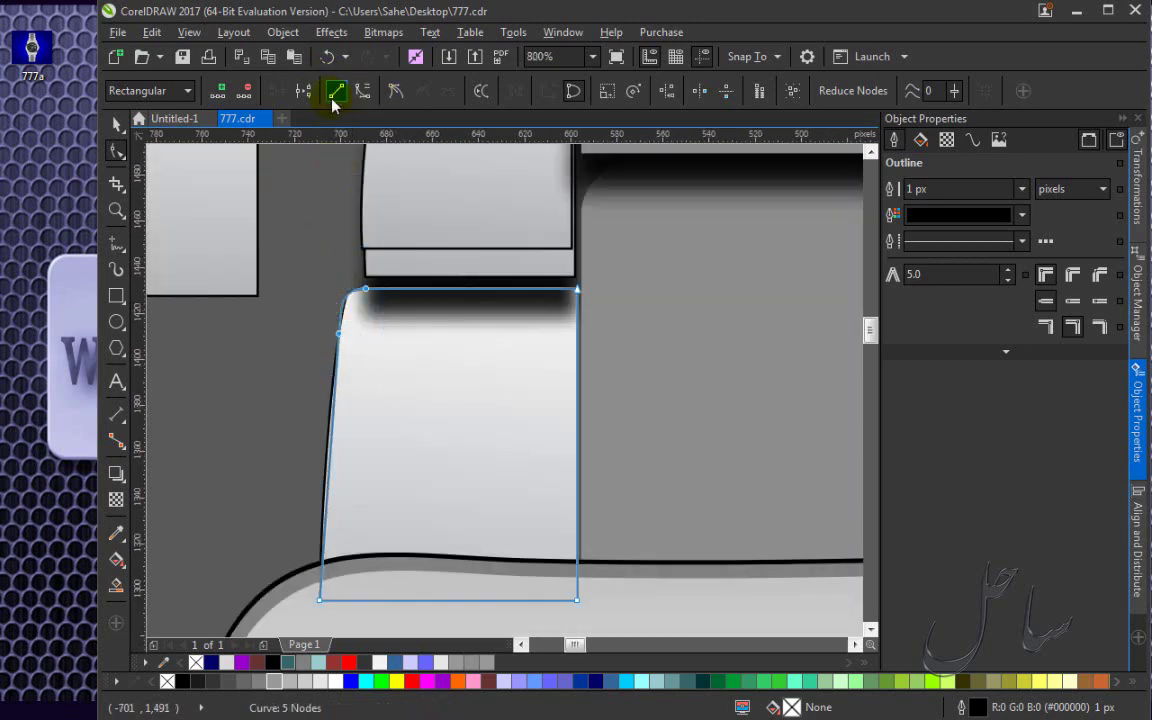
{"action": "left_click", "coordinate": [362, 92]}
Adjust the rounded corner's lower handle and slide its node down along the finished link's left edge.
{"action": "scroll", "coordinate": [345, 332], "scroll_direction": "up", "scroll_amount": 1}
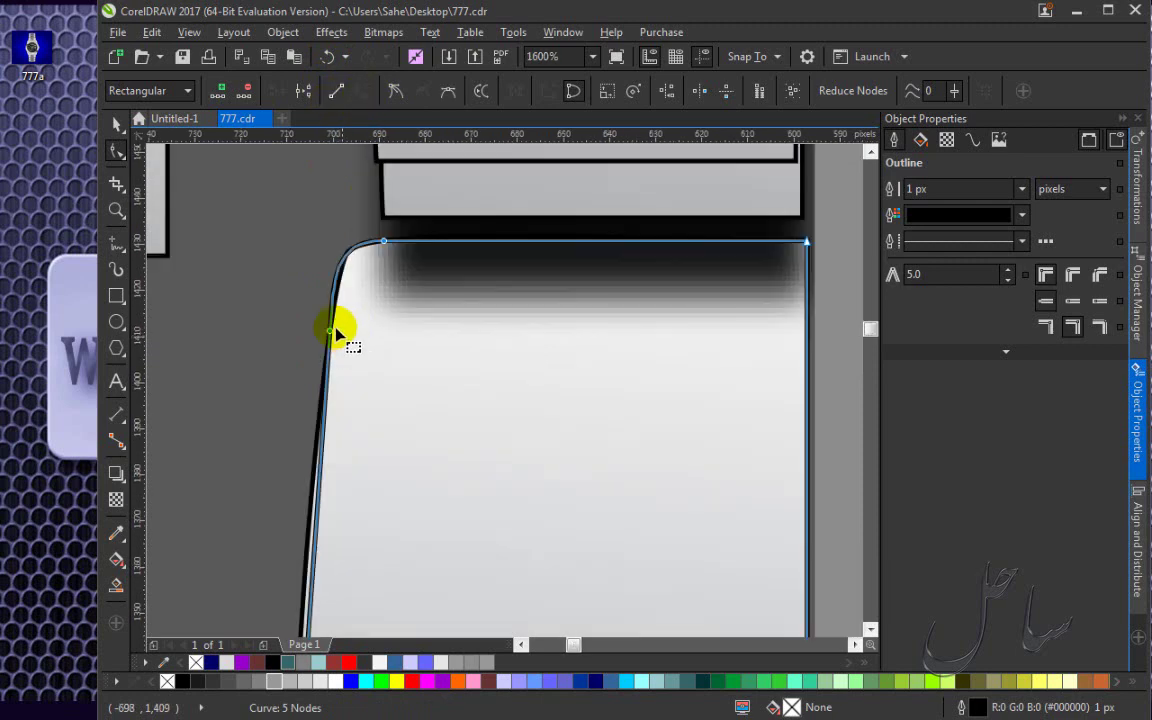
{"action": "left_click", "coordinate": [342, 277]}
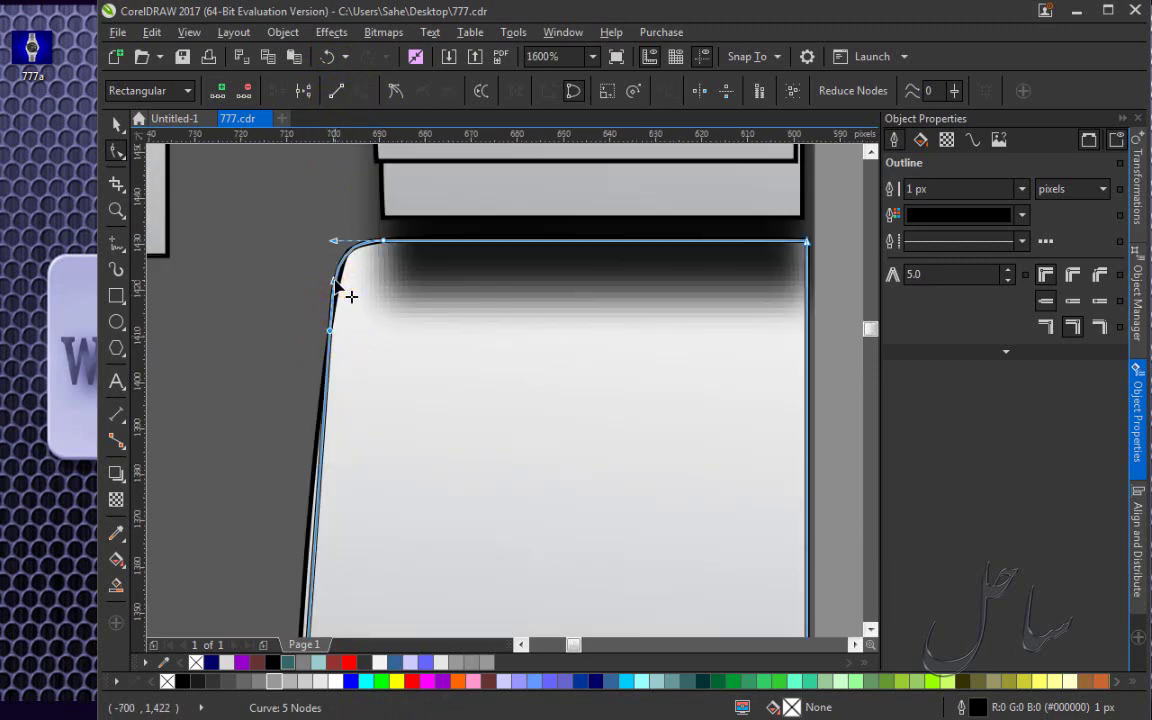
{"action": "left_click_drag", "start_coordinate": [342, 283], "coordinate": [347, 290]}
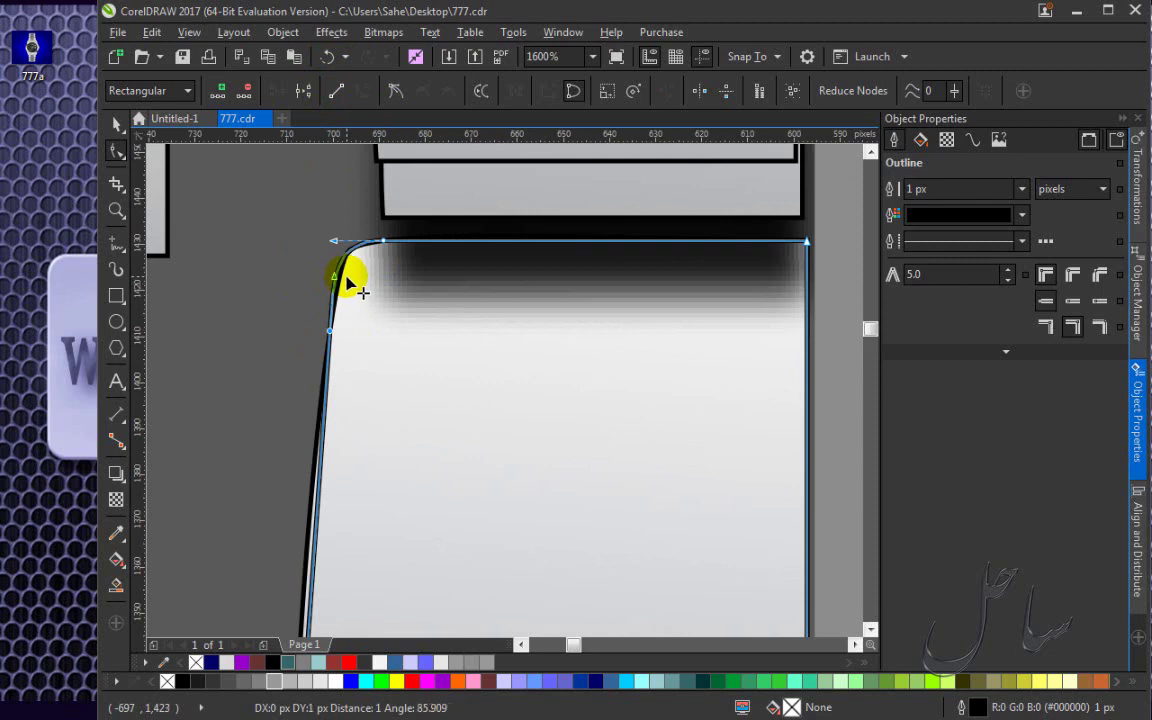
{"action": "left_click", "coordinate": [331, 333]}
{"action": "left_click_drag", "start_coordinate": [333, 334], "coordinate": [320, 375]}
{"action": "scroll", "coordinate": [321, 527], "scroll_direction": "down", "scroll_amount": 1}
{"action": "scroll", "coordinate": [326, 537], "scroll_direction": "down", "scroll_amount": 1}
{"action": "scroll", "coordinate": [330, 555], "scroll_direction": "up", "scroll_amount": 1}
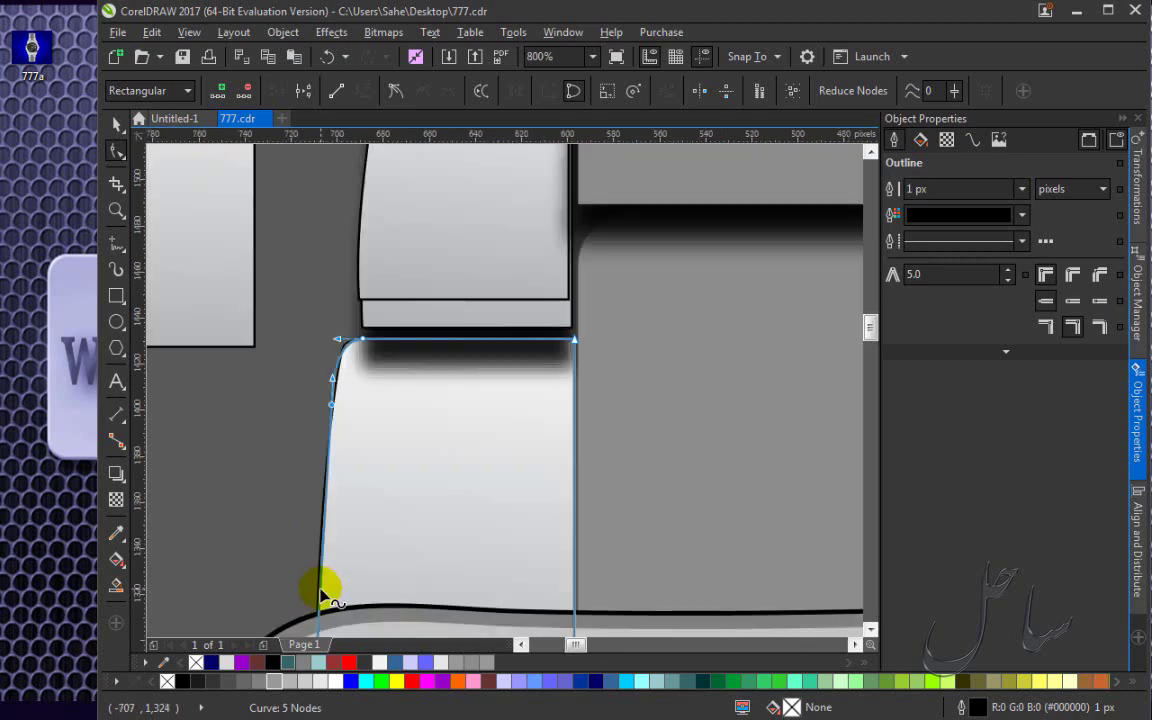
Add a node midway down the traced link's left side and move it outward onto the finished link's edge.
{"action": "scroll", "coordinate": [324, 520], "scroll_direction": "up", "scroll_amount": 1}
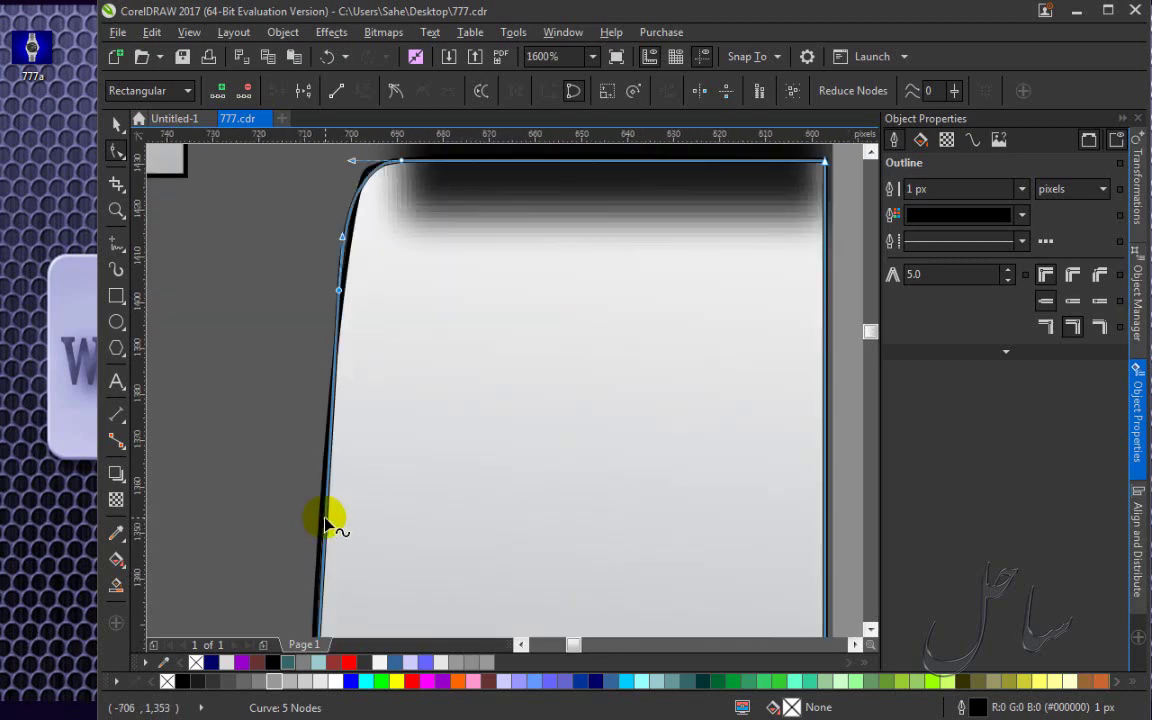
{"action": "left_click", "coordinate": [325, 519]}
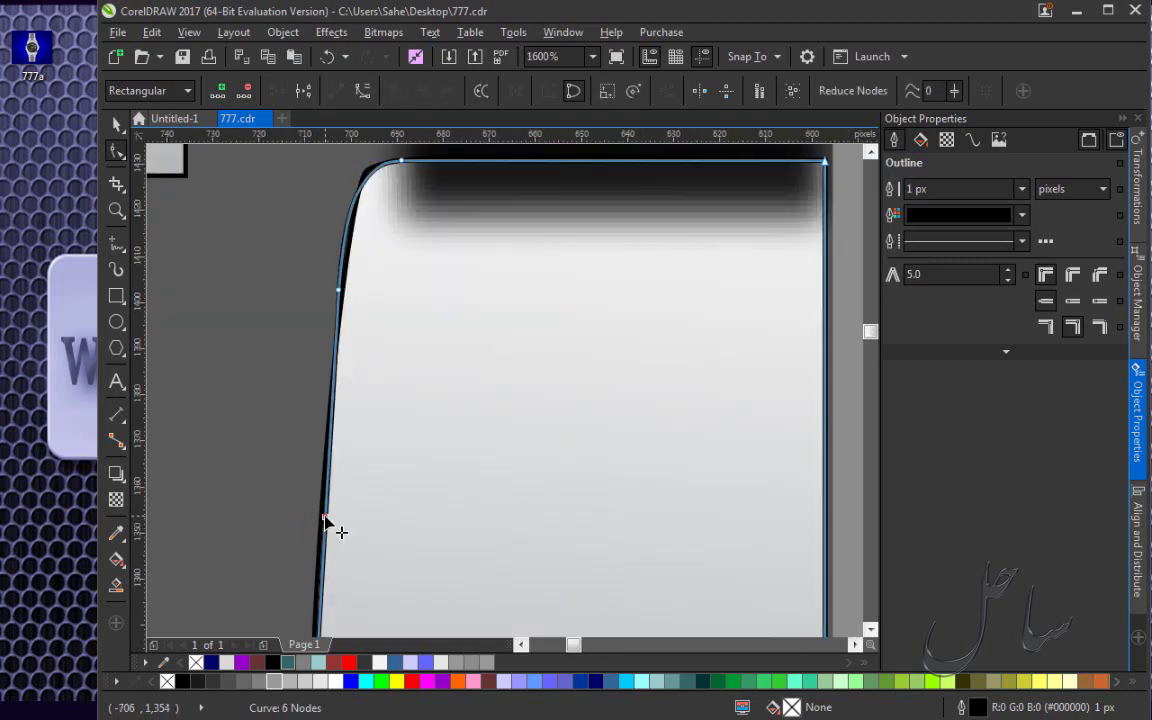
{"action": "double_click", "coordinate": [325, 517]}
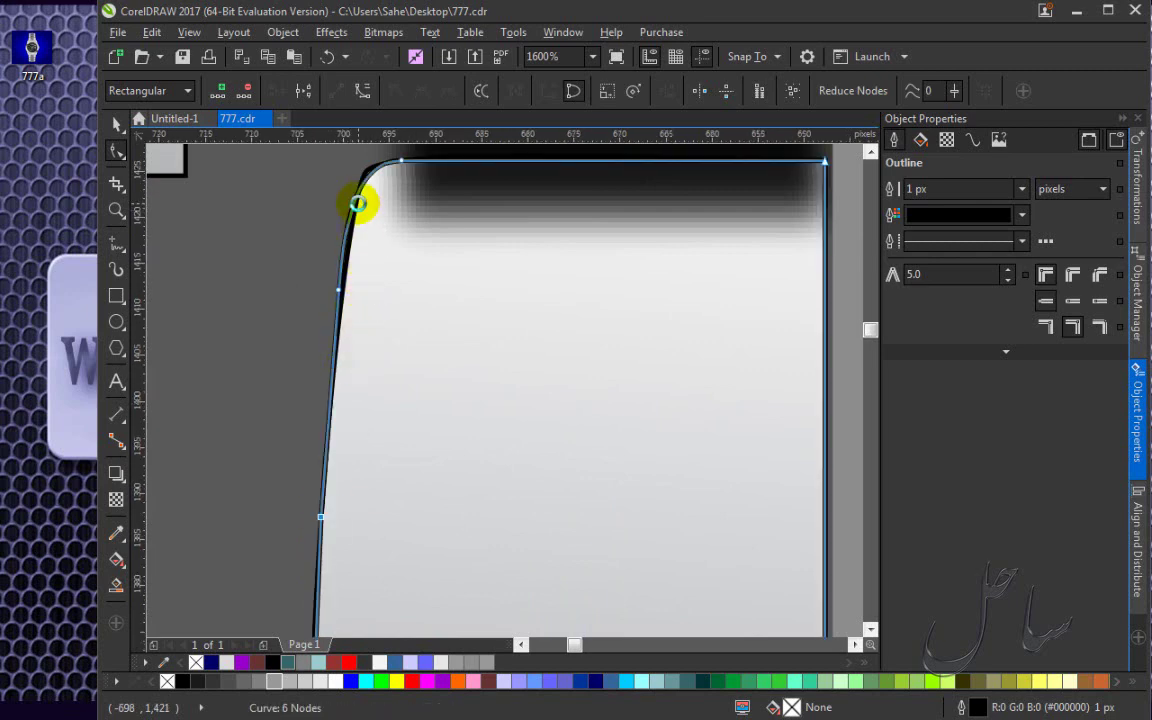
{"action": "scroll", "coordinate": [355, 220], "scroll_direction": "up", "scroll_amount": 1}
{"action": "scroll", "coordinate": [345, 235], "scroll_direction": "down", "scroll_amount": 1}
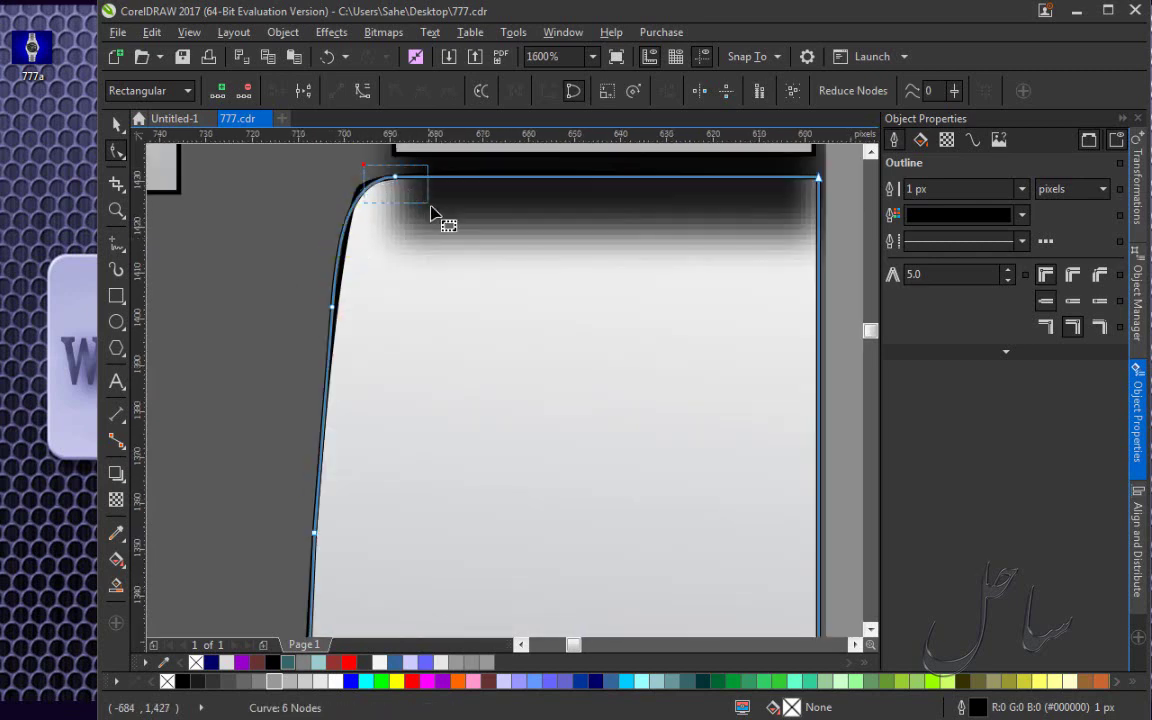
Refine both handles of the rounded corner so its curve follows the finished link's outline.
{"action": "left_click_drag", "start_coordinate": [432, 212], "coordinate": [430, 208]}
{"action": "left_click_drag", "start_coordinate": [348, 175], "coordinate": [352, 178]}
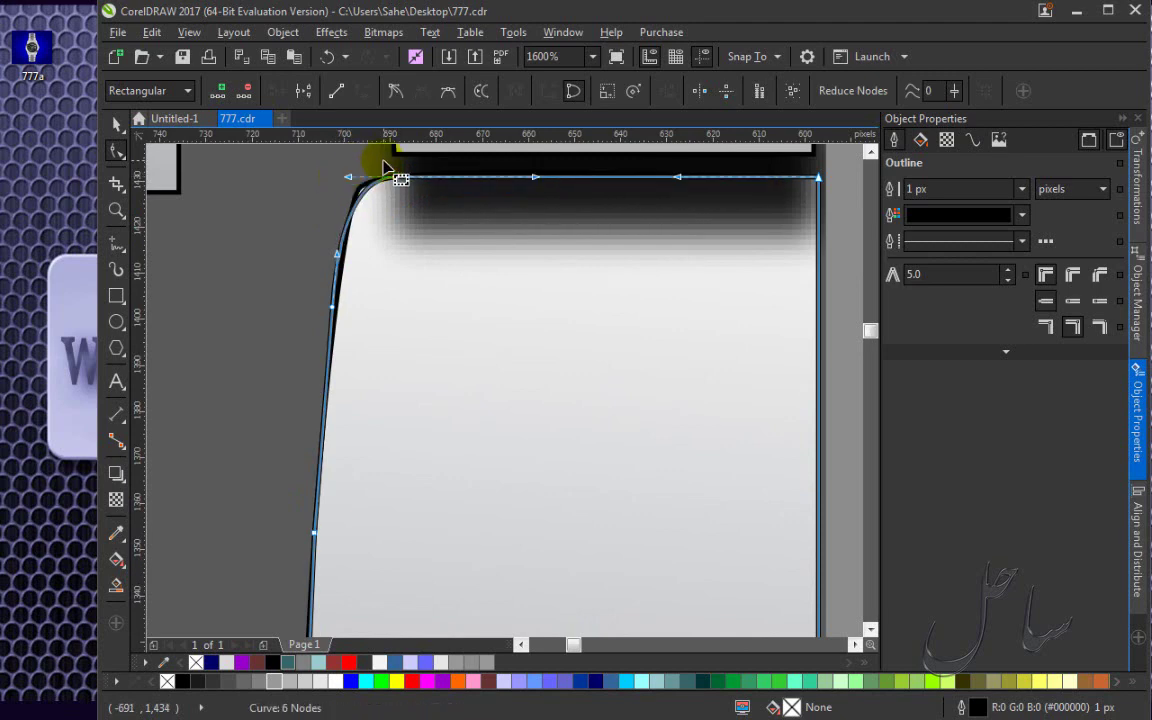
{"action": "left_click", "coordinate": [348, 178]}
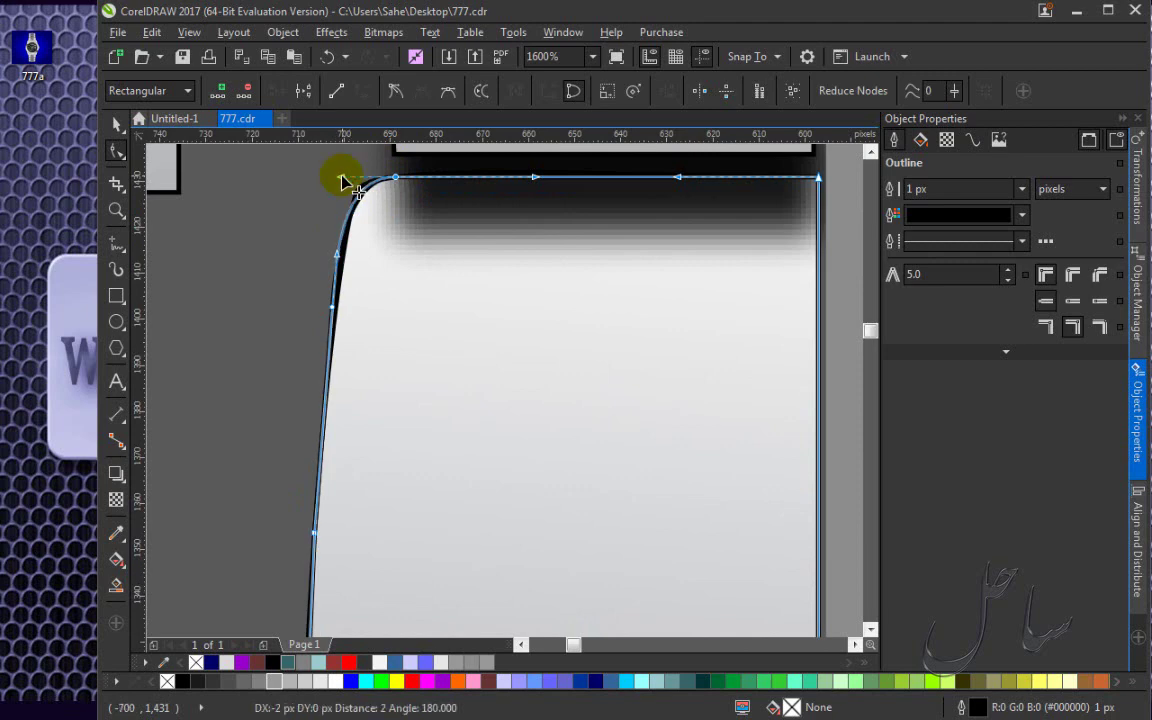
{"action": "left_click", "coordinate": [351, 274]}
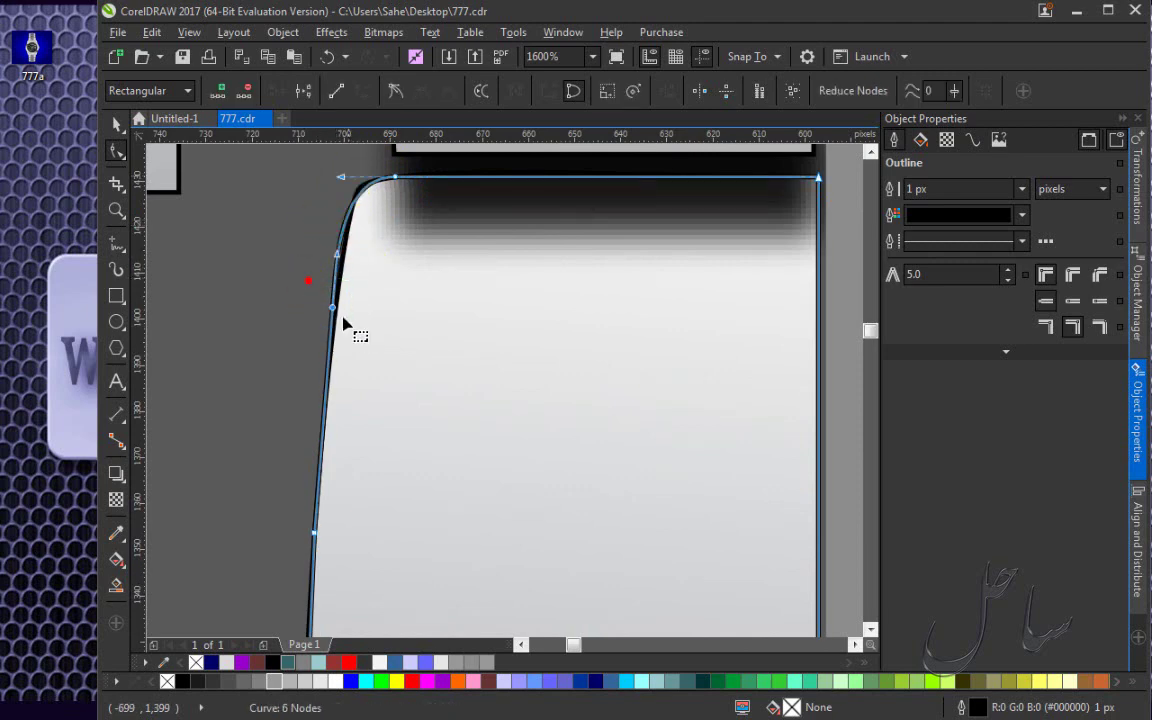
{"action": "left_click", "coordinate": [333, 250]}
{"action": "left_click_drag", "start_coordinate": [341, 255], "coordinate": [357, 233]}
Move the traced third link off the finished strap to just below the second shaded side link.
{"action": "left_click", "coordinate": [116, 123]}
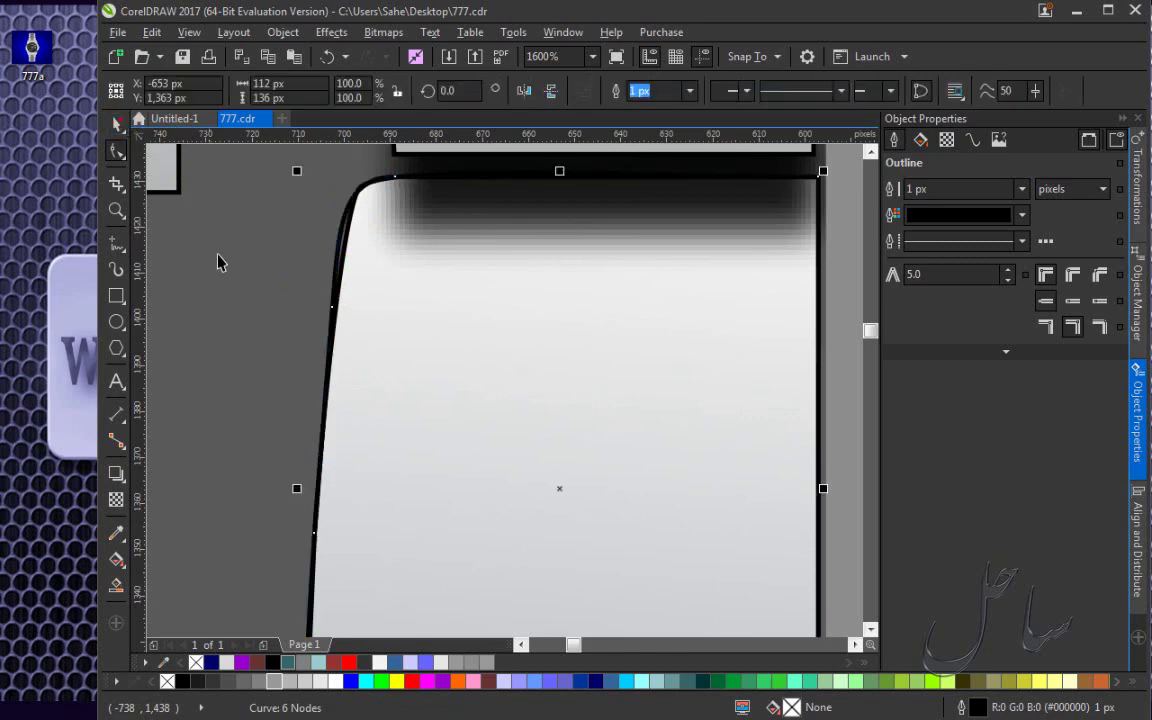
{"action": "scroll", "coordinate": [231, 262], "scroll_direction": "down", "scroll_amount": 2}
{"action": "scroll", "coordinate": [329, 290], "scroll_direction": "down", "scroll_amount": 2}
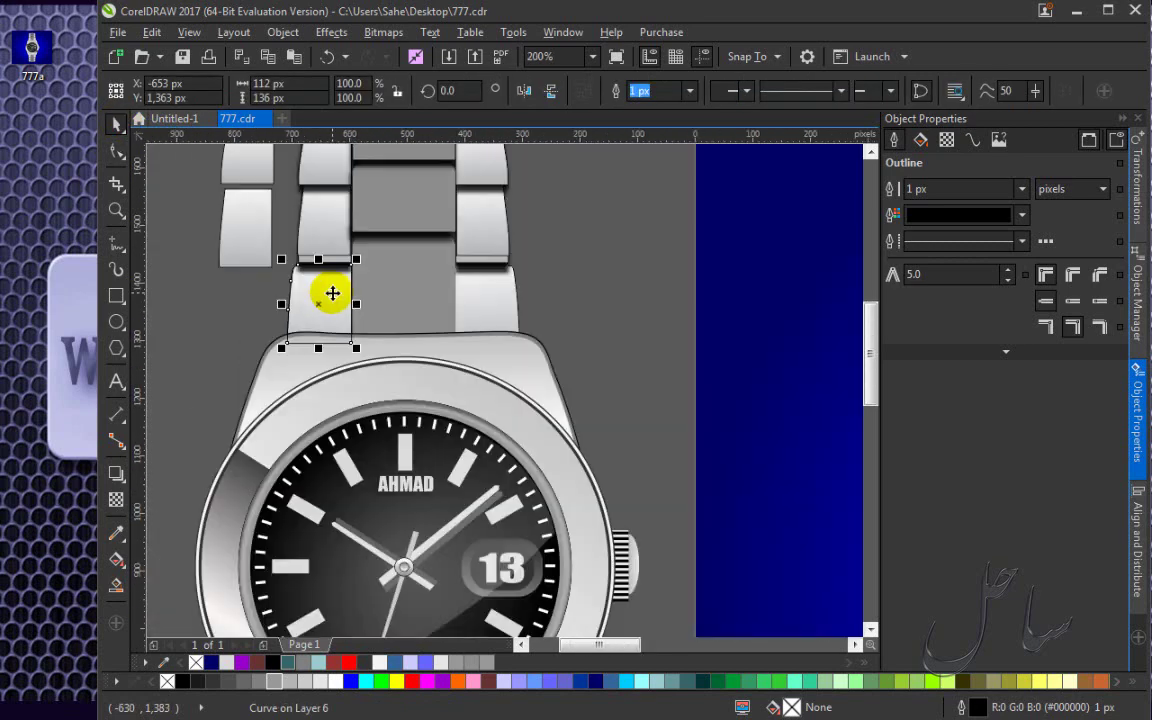
{"action": "left_click", "coordinate": [196, 307]}
{"action": "left_click_drag", "start_coordinate": [314, 287], "coordinate": [239, 289]}
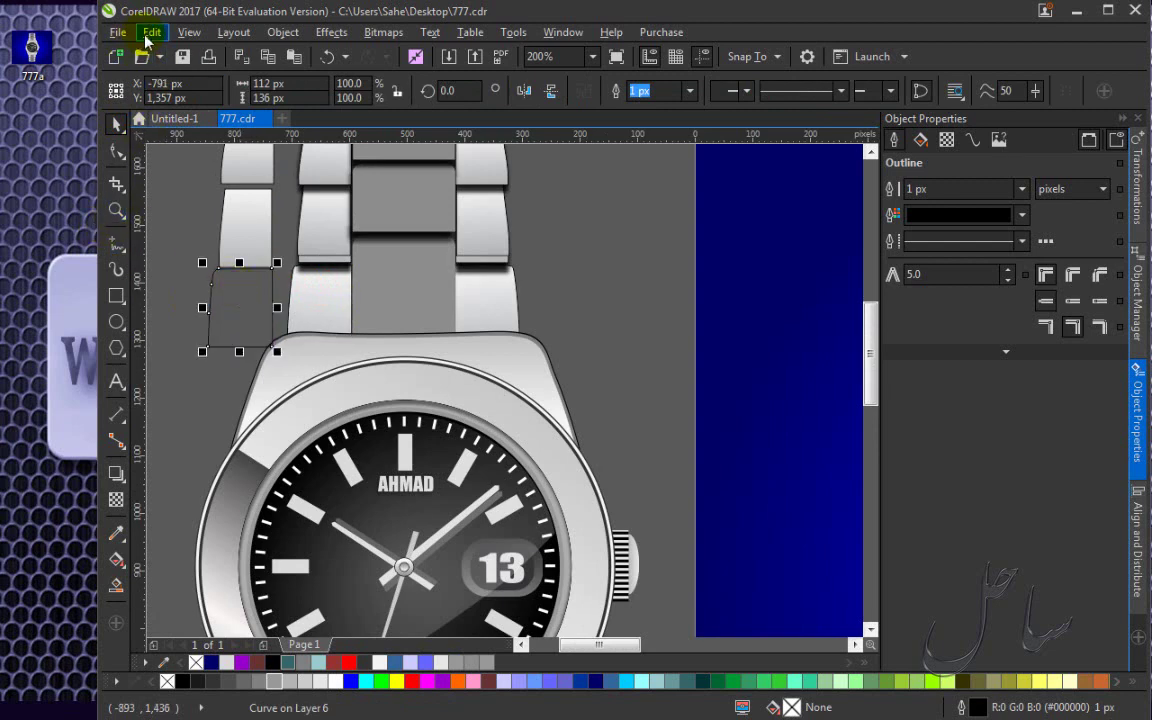
Copy the outline pen, outline color and fill from the second side link to the new third link.
{"action": "left_click", "coordinate": [150, 33]}
{"action": "left_click", "coordinate": [193, 286]}
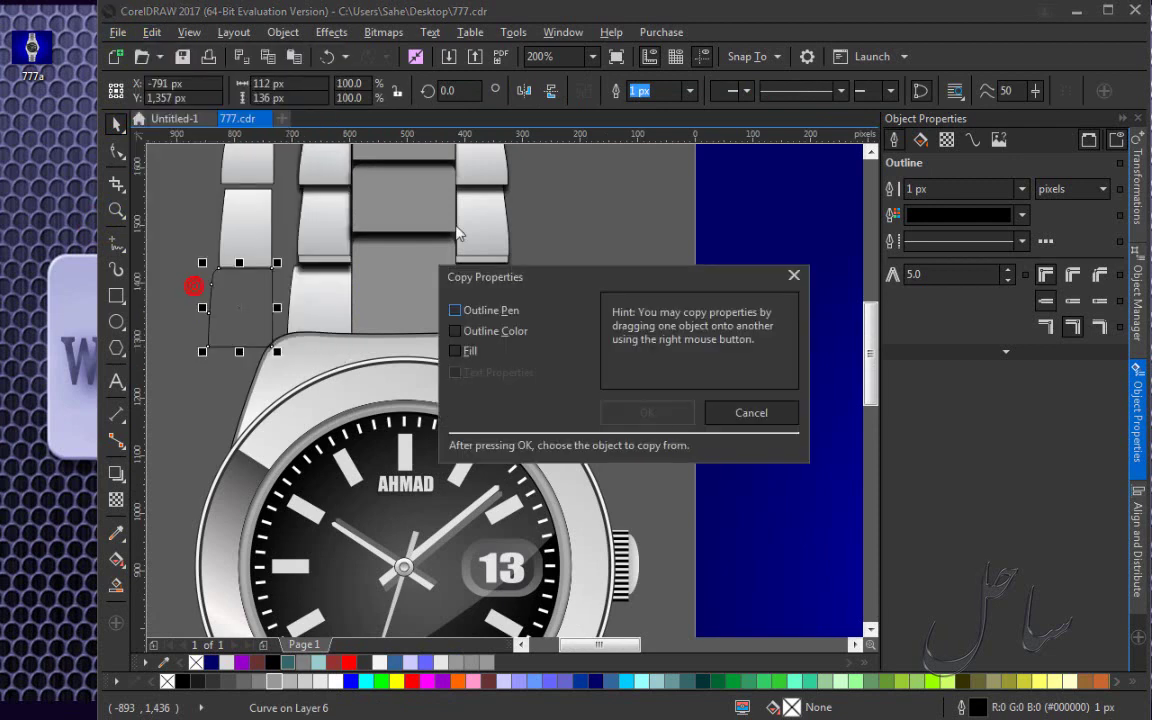
{"action": "left_click", "coordinate": [455, 311]}
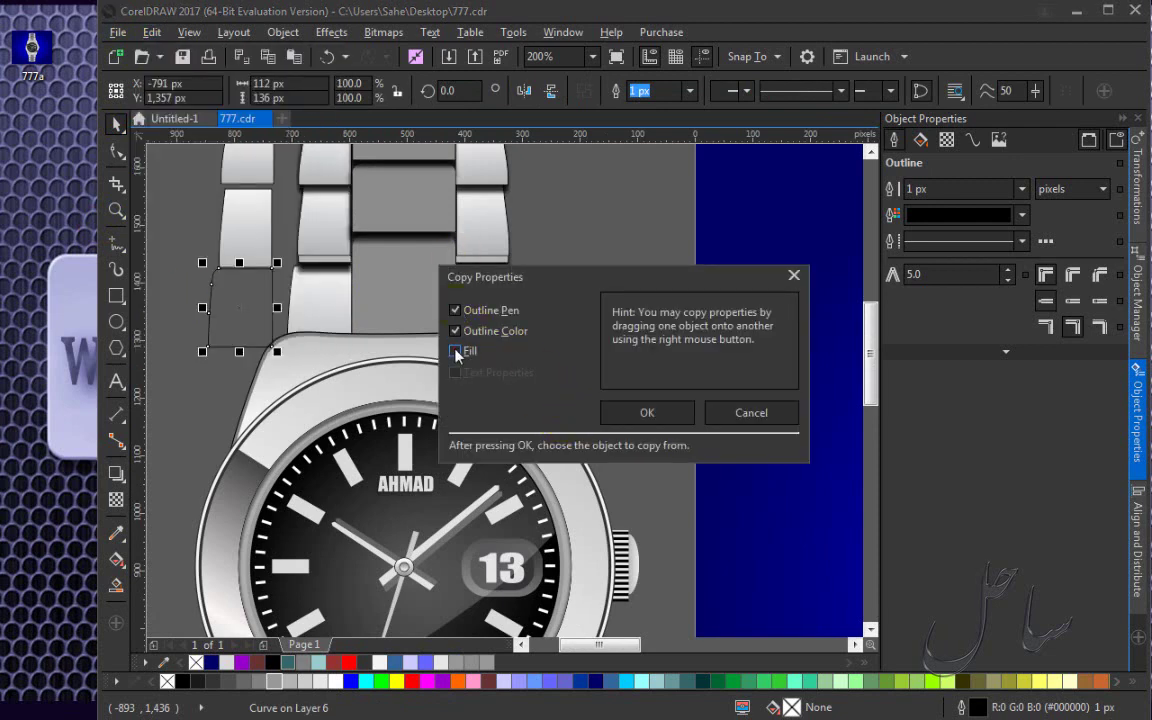
{"action": "left_click", "coordinate": [662, 420]}
{"action": "left_click", "coordinate": [244, 220]}
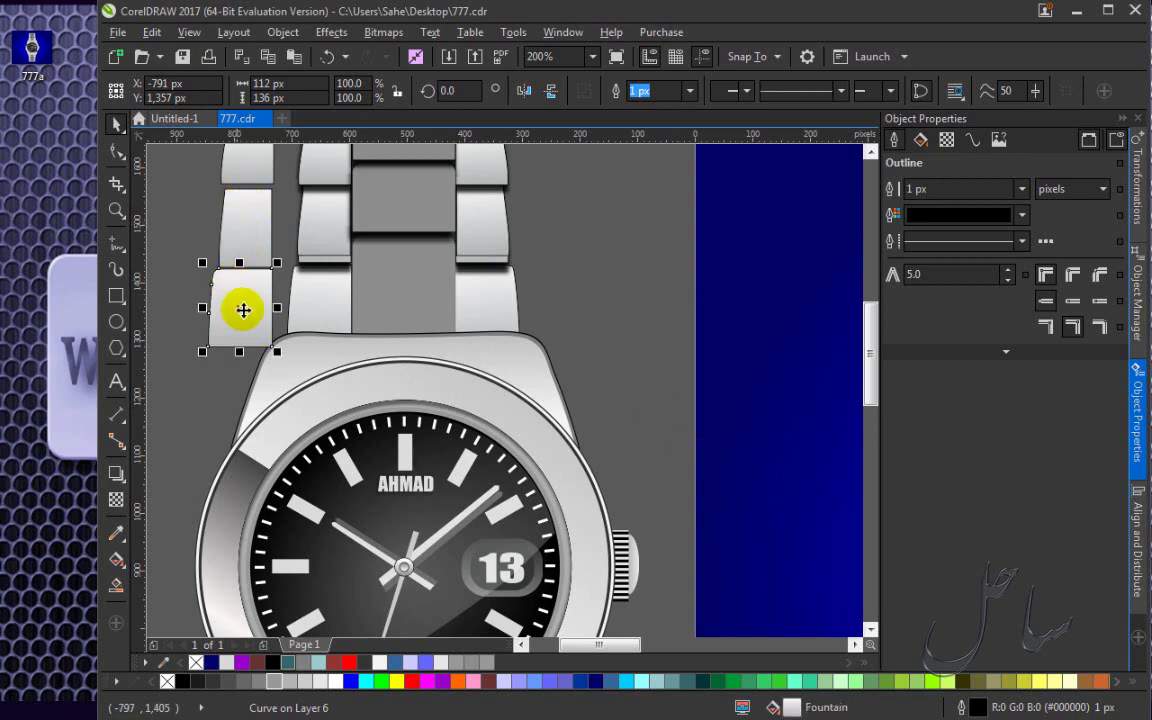
Move the third side link slightly down and left so a small gap separates it from the second side link.
{"action": "left_click", "coordinate": [199, 191]}
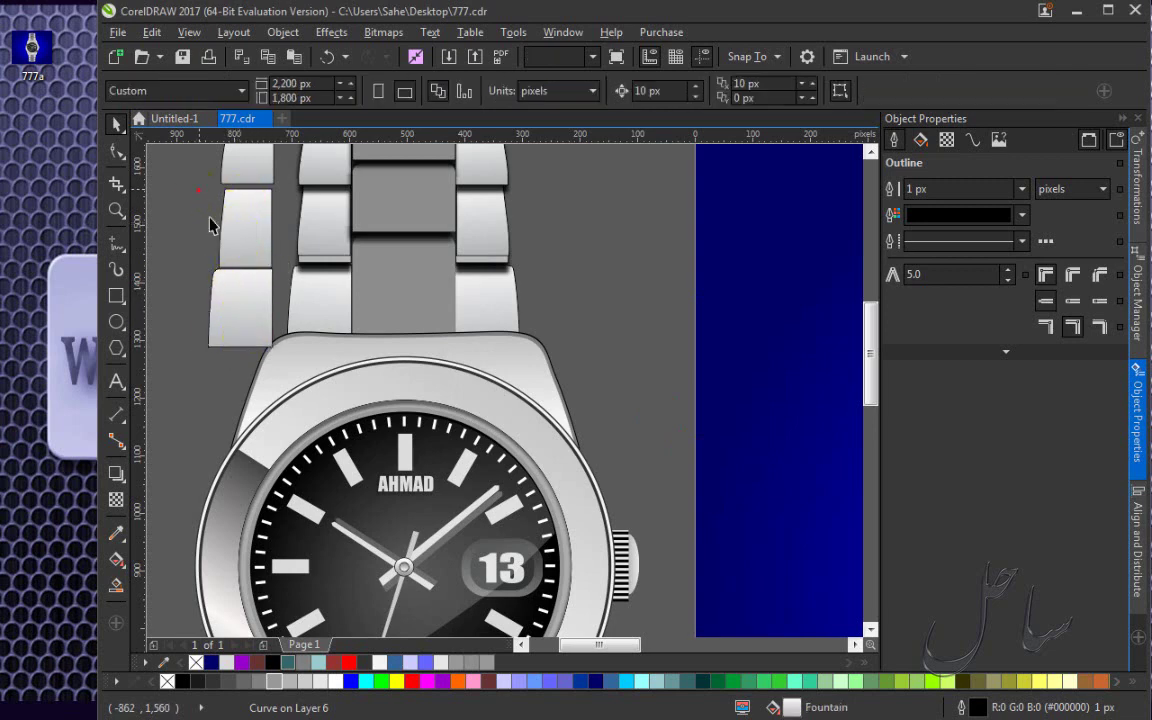
{"action": "left_click", "coordinate": [238, 160]}
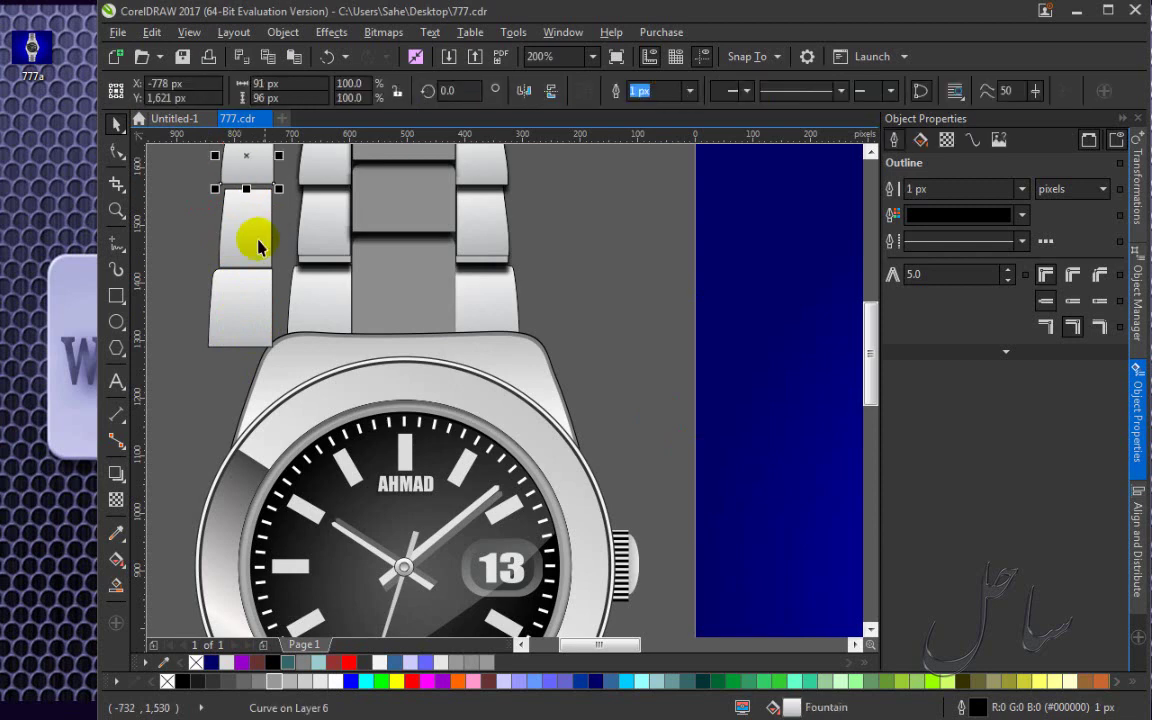
{"action": "left_click", "coordinate": [237, 296]}
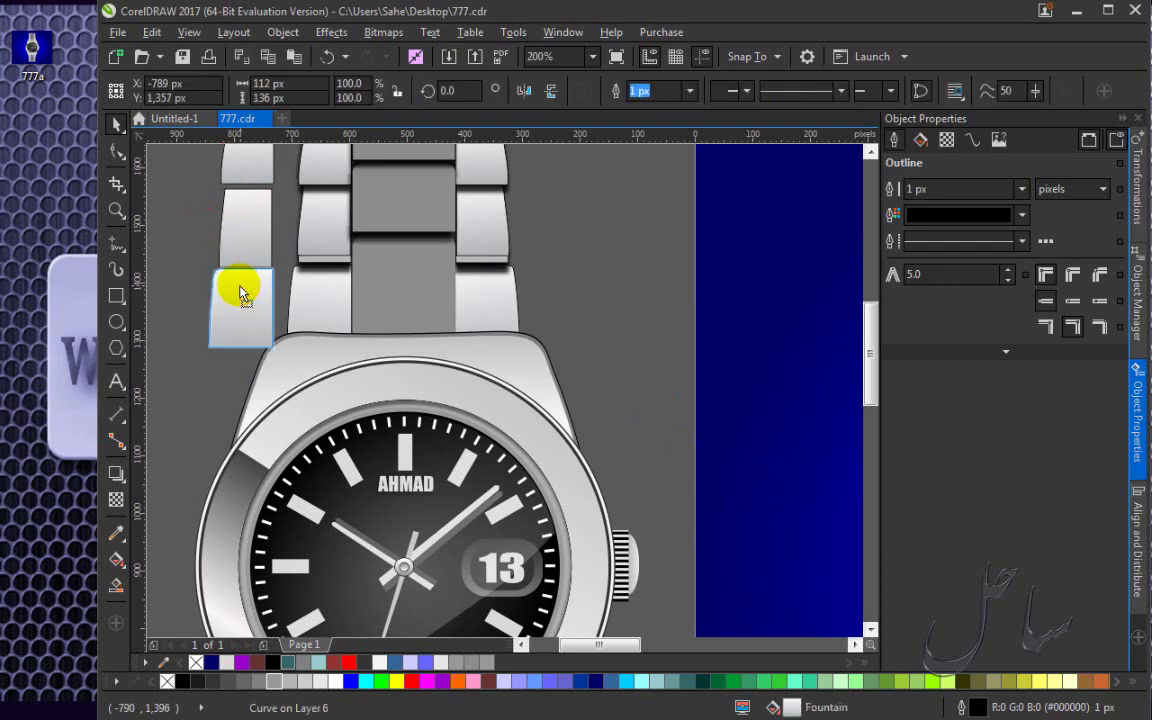
{"action": "left_click", "coordinate": [237, 292]}
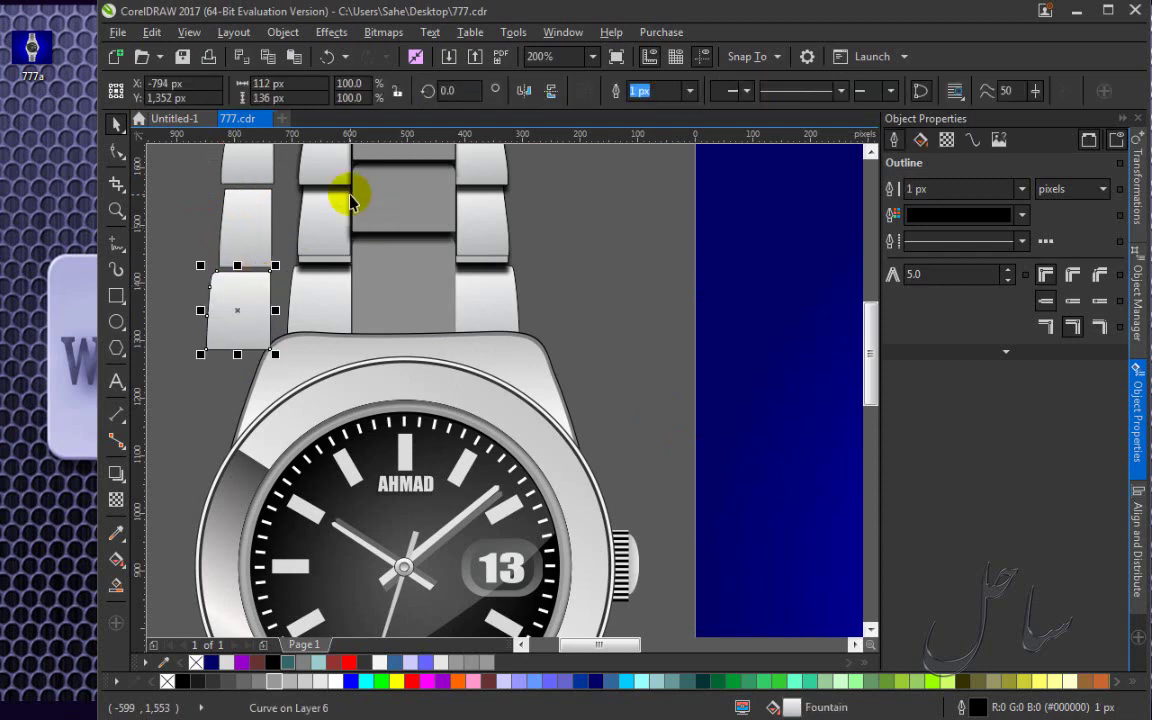
Add a black drop shadow beneath the top side link with a -9 px vertical offset, 86 opacity and 15 feathering.
{"action": "scroll", "coordinate": [184, 200], "scroll_direction": "up", "scroll_amount": 2}
{"action": "left_click", "coordinate": [314, 167]}
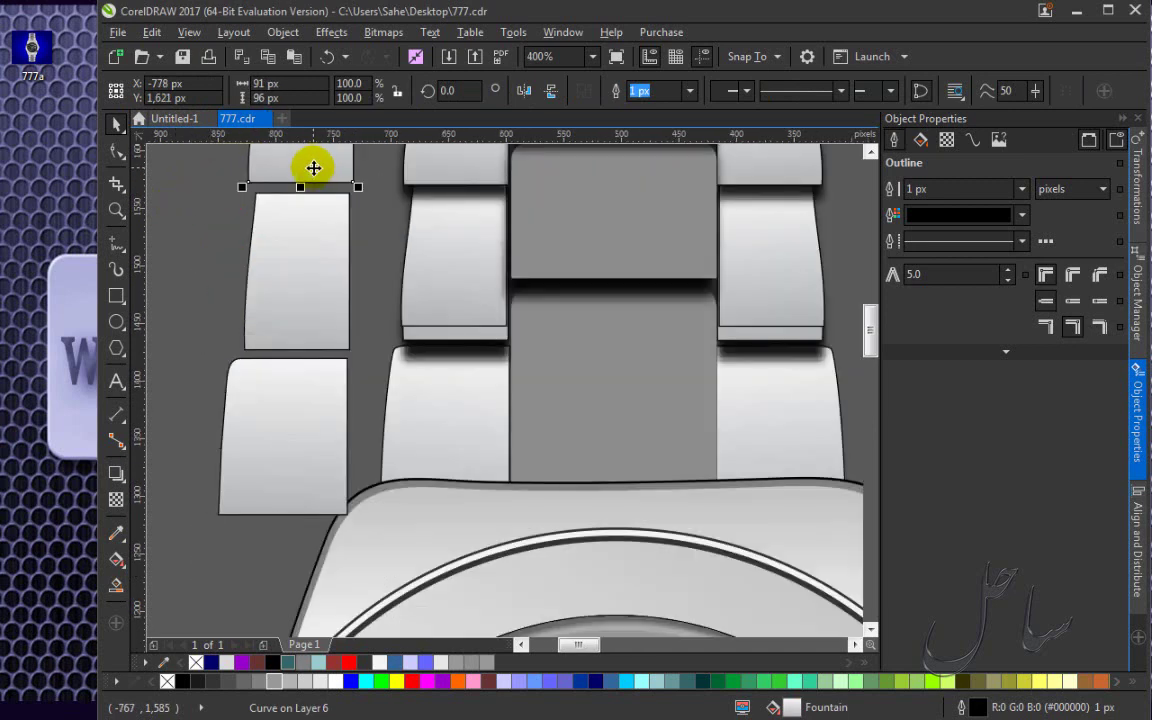
{"action": "left_click", "coordinate": [117, 476]}
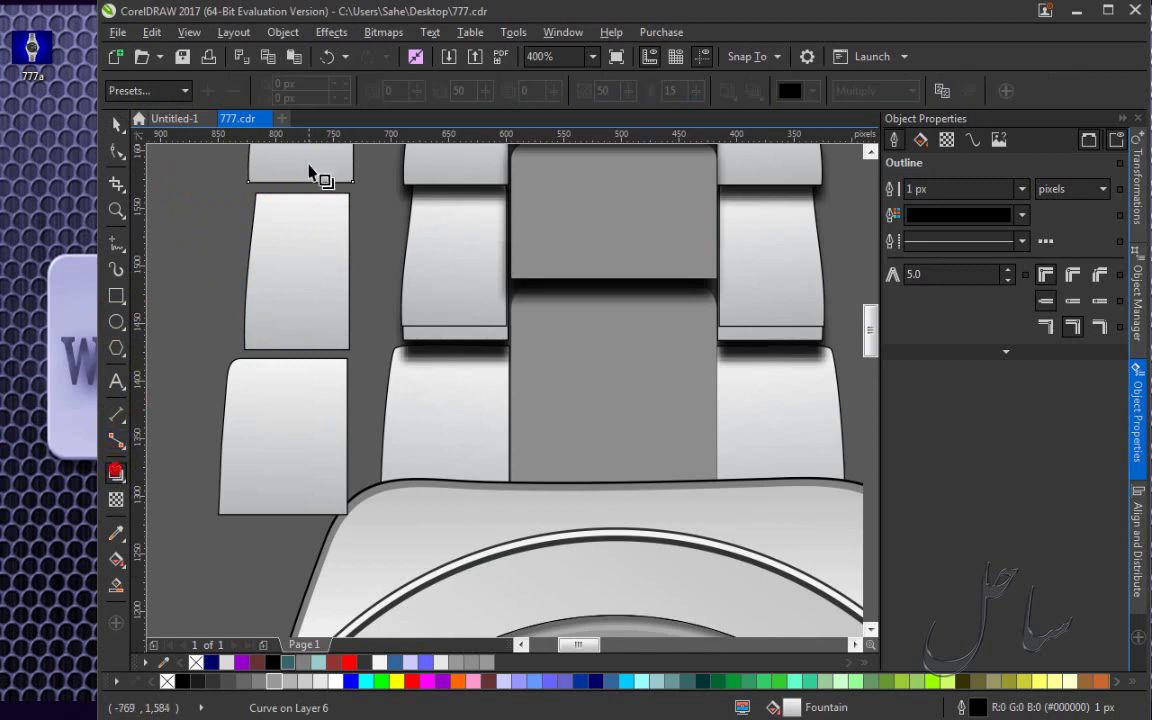
{"action": "left_click_drag", "start_coordinate": [305, 162], "coordinate": [292, 205]}
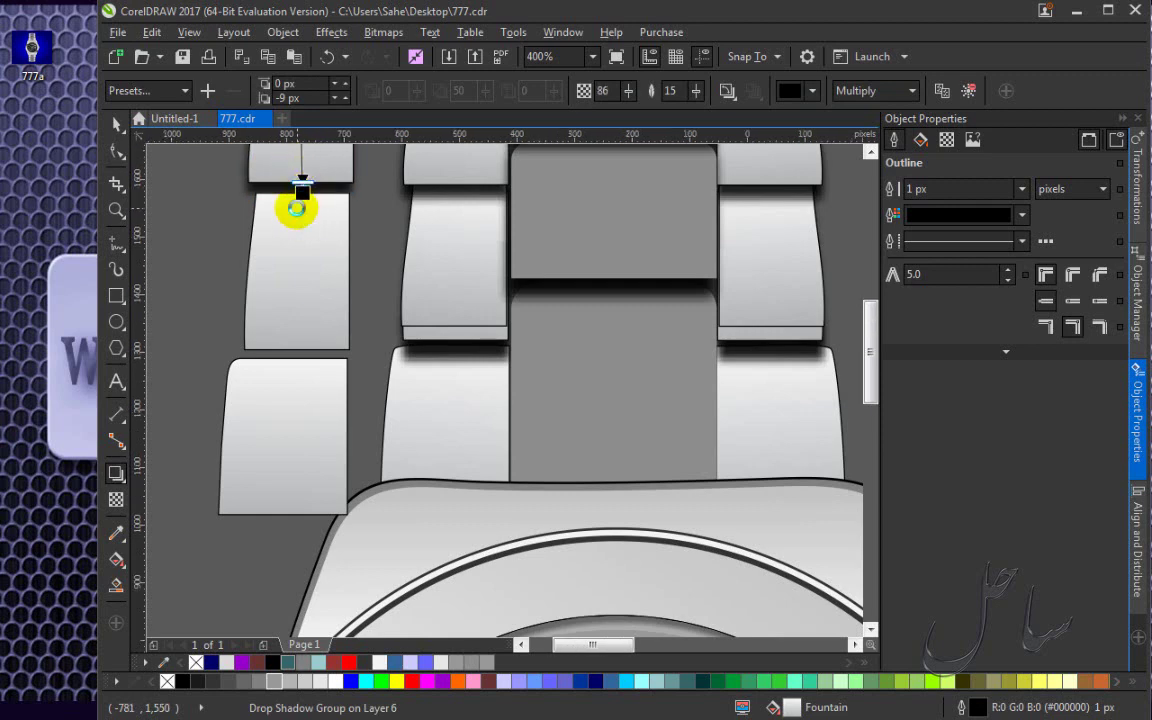
{"action": "scroll", "coordinate": [292, 205], "scroll_direction": "down", "scroll_amount": 1}
{"action": "scroll", "coordinate": [301, 182], "scroll_direction": "up", "scroll_amount": 1}
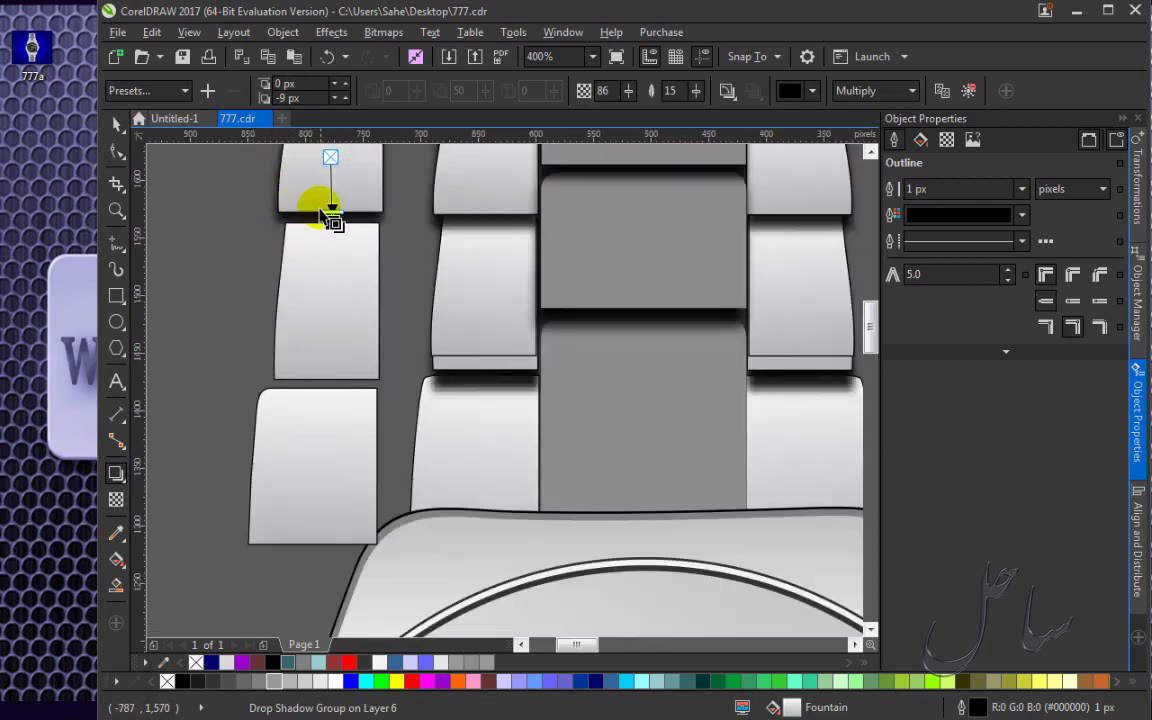
{"action": "left_click_drag", "start_coordinate": [329, 213], "coordinate": [321, 252]}
Add a black drop shadow cast downward from the second side link, with 97 opacity and 15 feathering.
{"action": "left_click", "coordinate": [335, 283]}
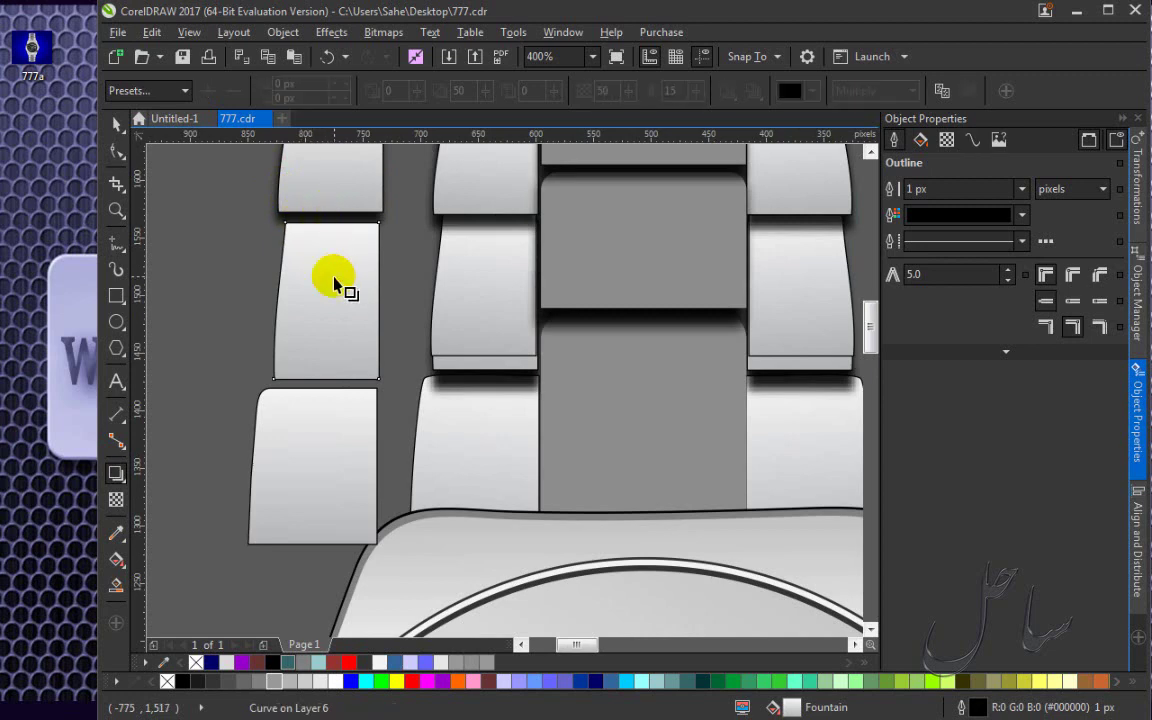
{"action": "left_click_drag", "start_coordinate": [331, 230], "coordinate": [322, 392]}
{"action": "left_click", "coordinate": [323, 312]}
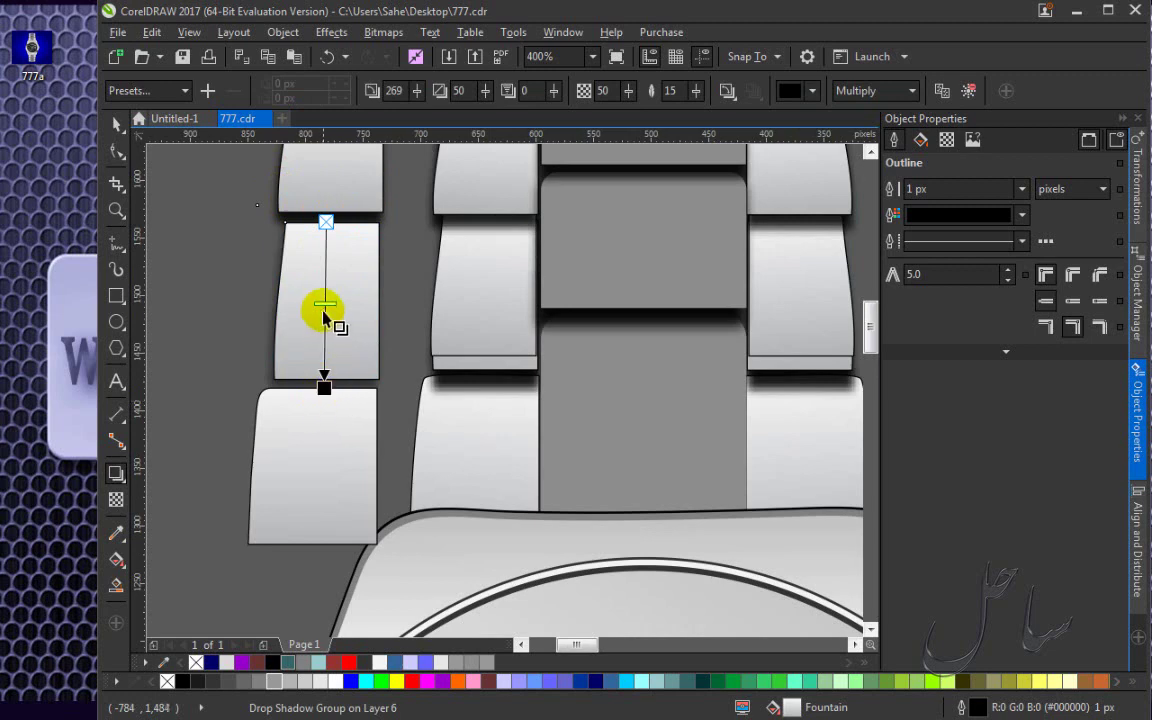
{"action": "left_click_drag", "start_coordinate": [324, 303], "coordinate": [322, 381]}
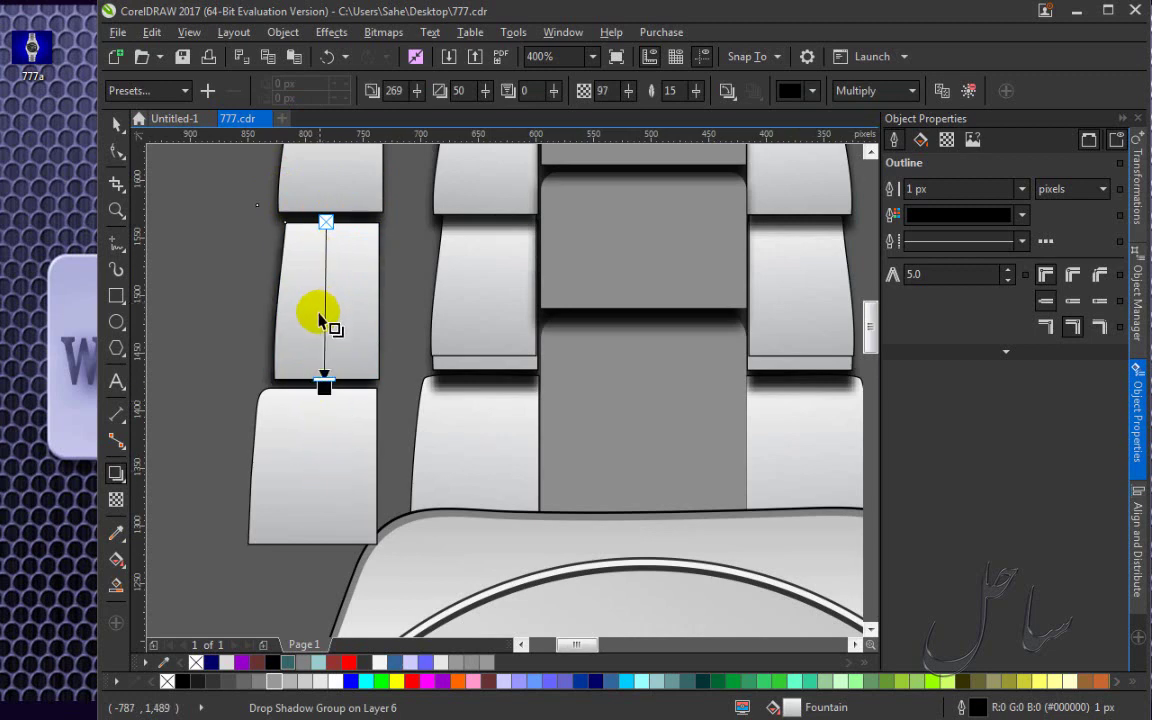
{"action": "left_click", "coordinate": [313, 435]}
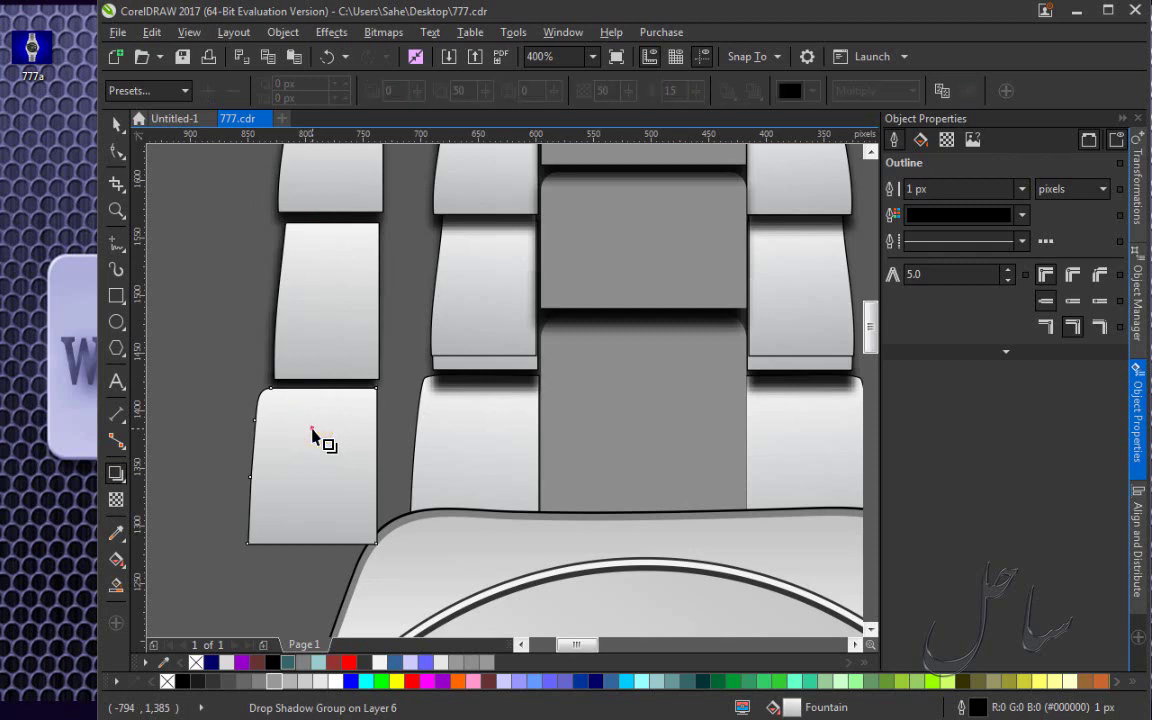
{"action": "left_click", "coordinate": [320, 381]}
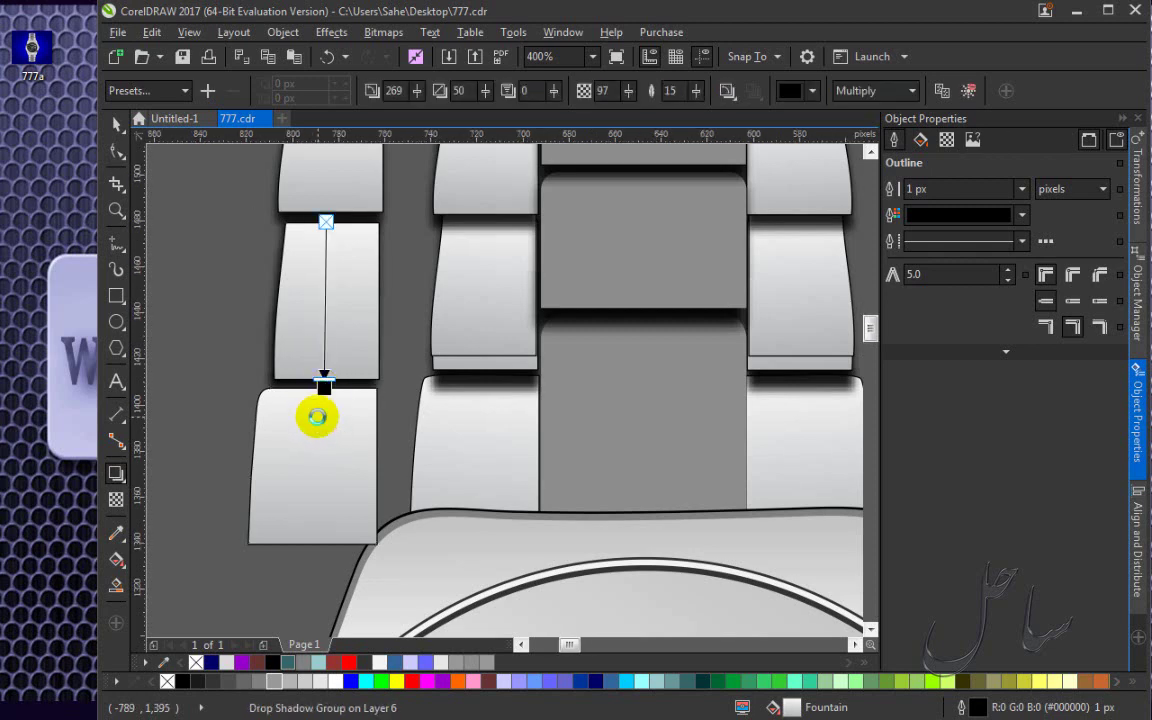
{"action": "scroll", "coordinate": [318, 405], "scroll_direction": "up", "scroll_amount": 2}
{"action": "left_click_drag", "start_coordinate": [329, 365], "coordinate": [330, 373]}
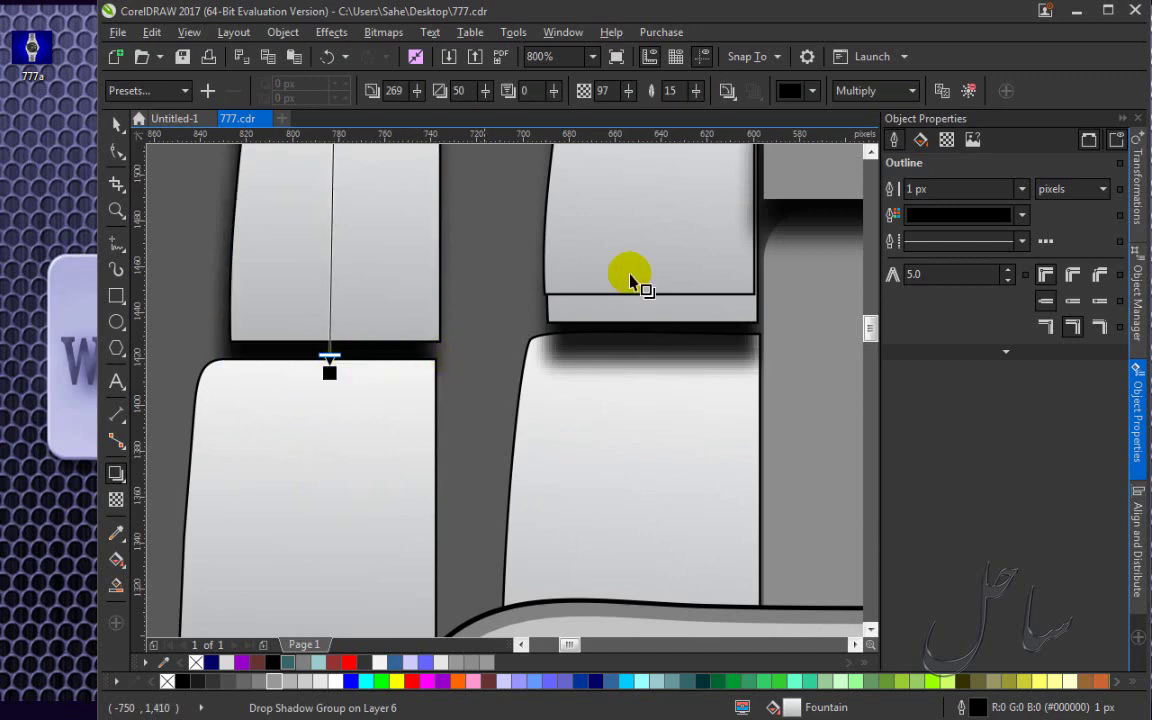
Place the third side link beneath the two shadowed side links in Layer 6's stacking order.
{"action": "left_click", "coordinate": [1137, 280]}
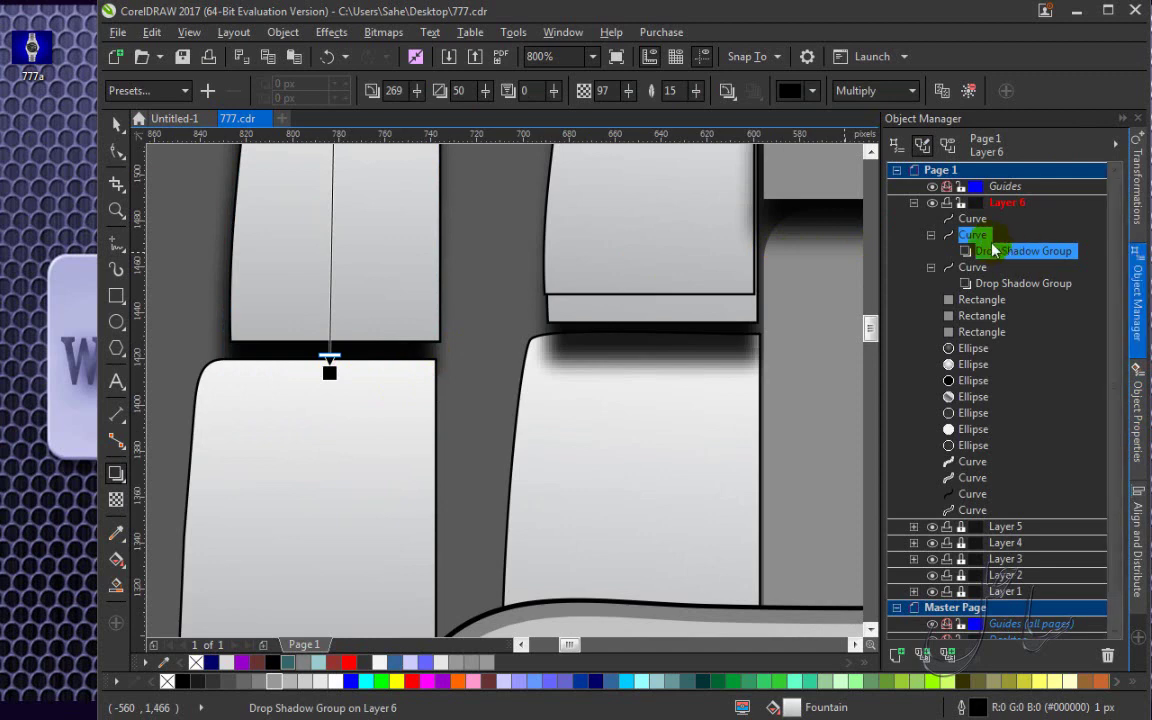
{"action": "left_click", "coordinate": [975, 219]}
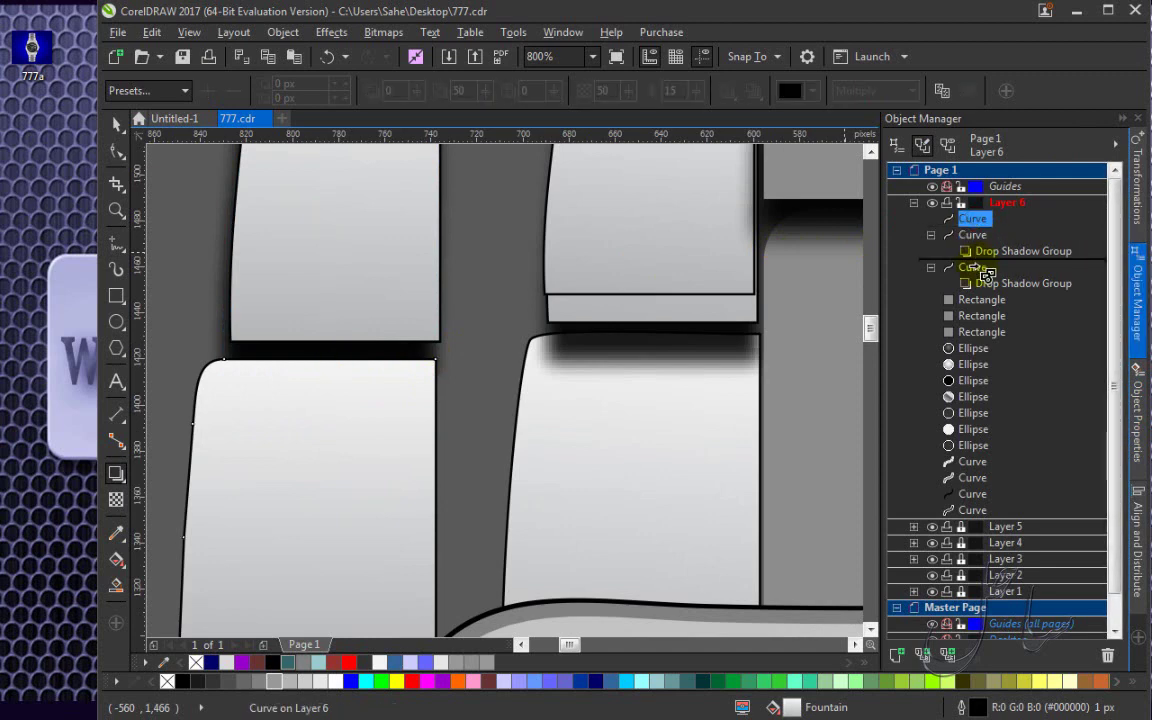
{"action": "left_click_drag", "start_coordinate": [985, 275], "coordinate": [980, 273]}
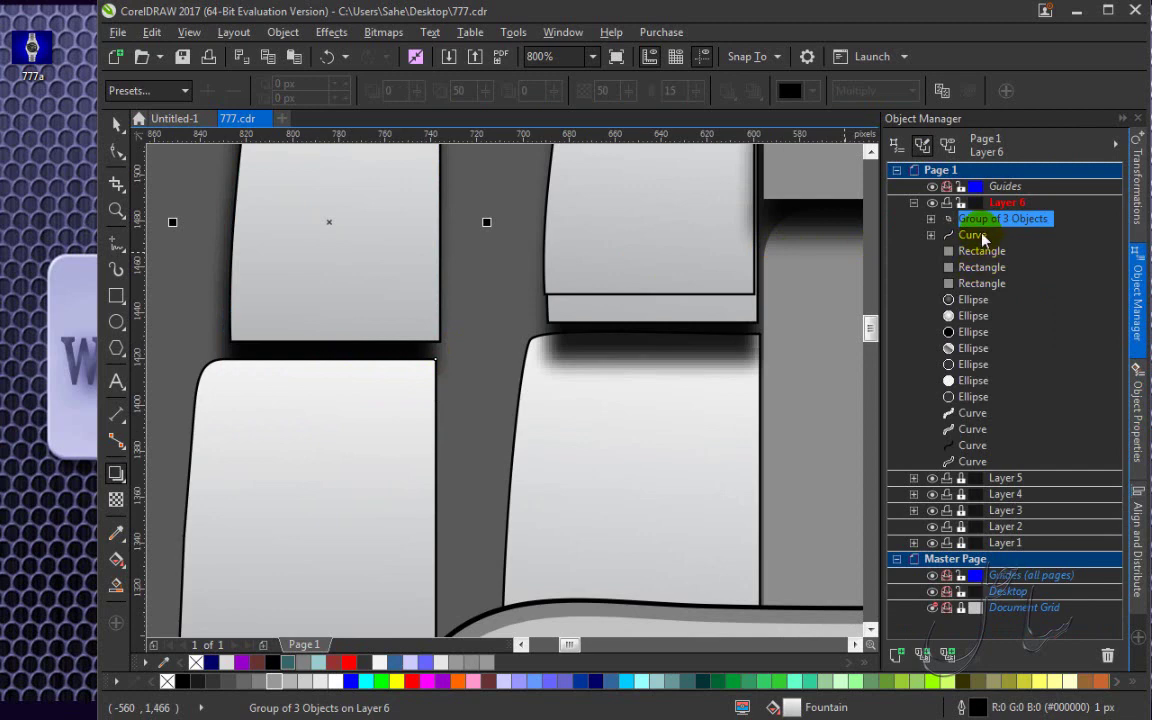
{"action": "key", "text": "ctrl+u"}
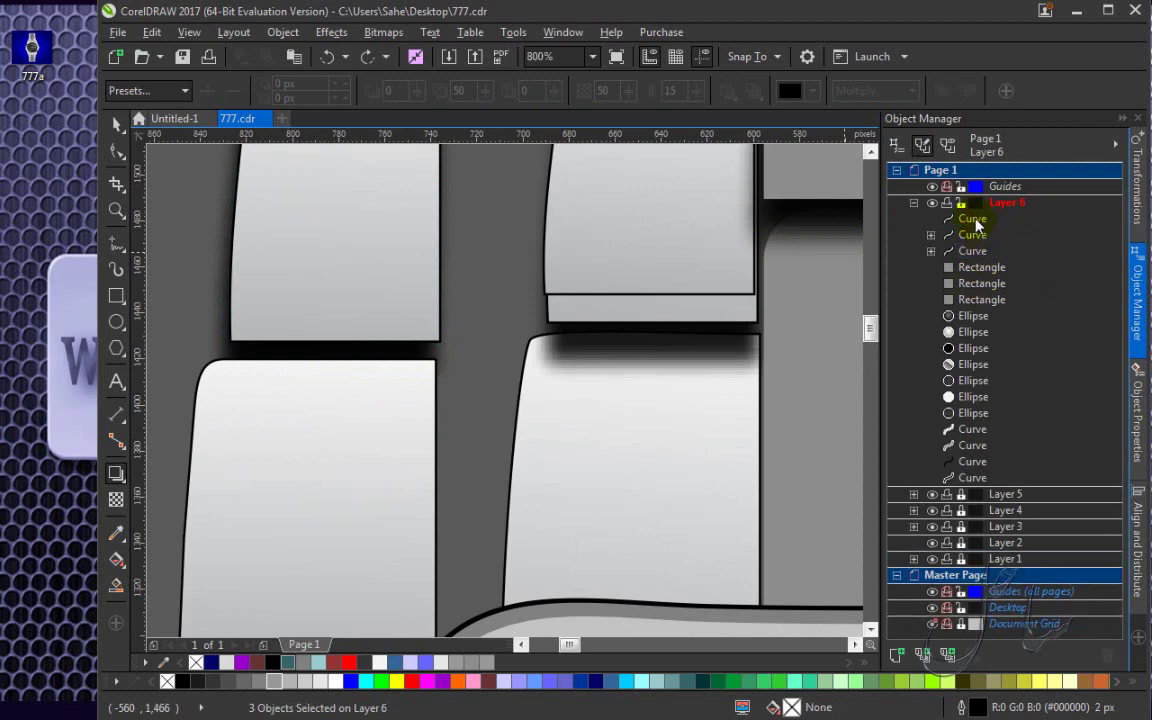
{"action": "left_click", "coordinate": [975, 219]}
{"action": "left_click_drag", "start_coordinate": [980, 262], "coordinate": [977, 255]}
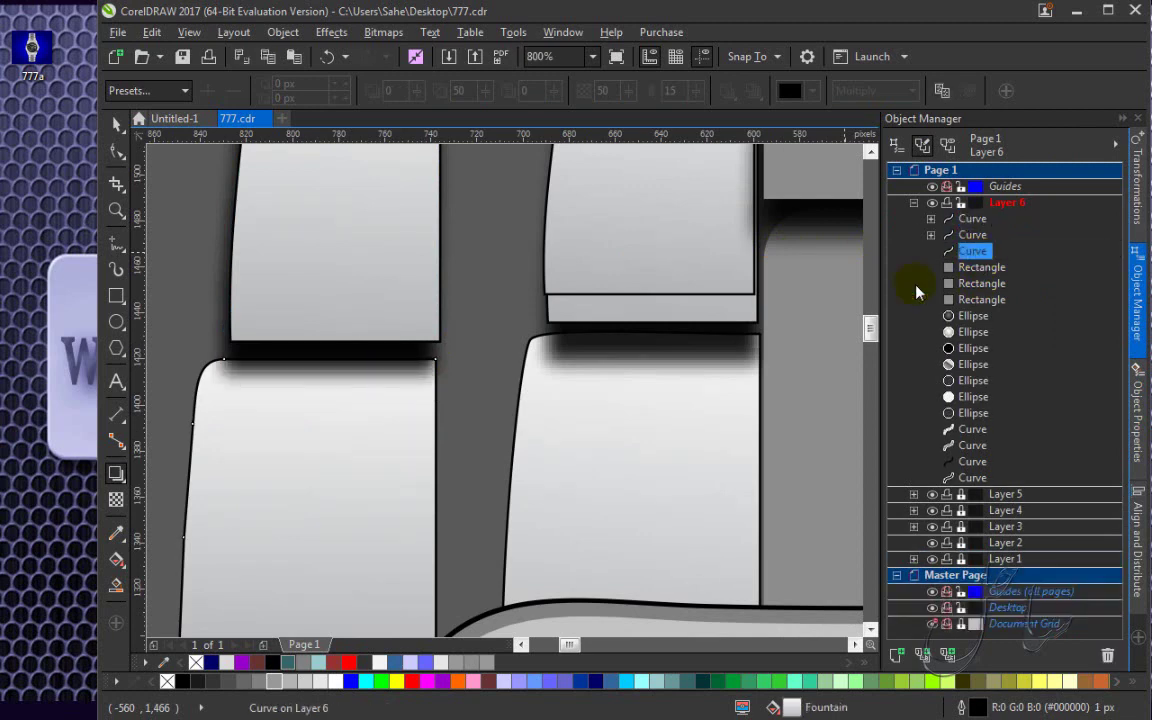
Extend the top side link's drop shadow to a vertical offset of -12 px.
{"action": "scroll", "coordinate": [418, 334], "scroll_direction": "down", "scroll_amount": 3}
{"action": "scroll", "coordinate": [404, 249], "scroll_direction": "up", "scroll_amount": 3}
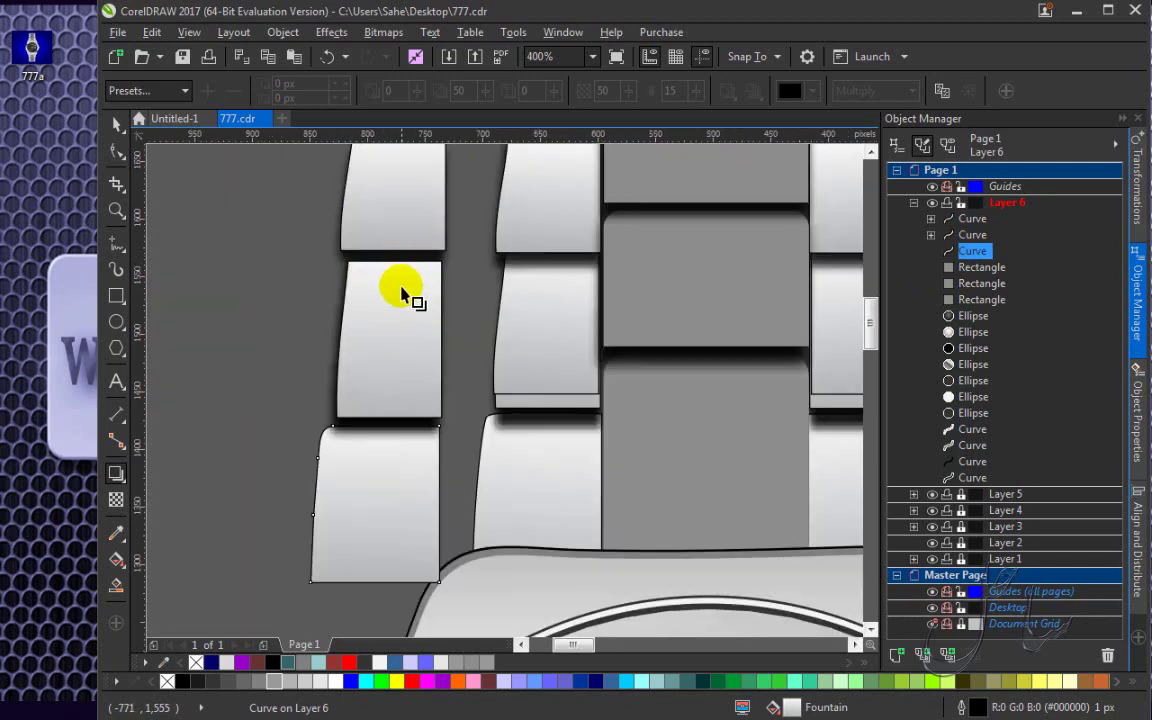
{"action": "left_click_drag", "start_coordinate": [395, 258], "coordinate": [392, 195]}
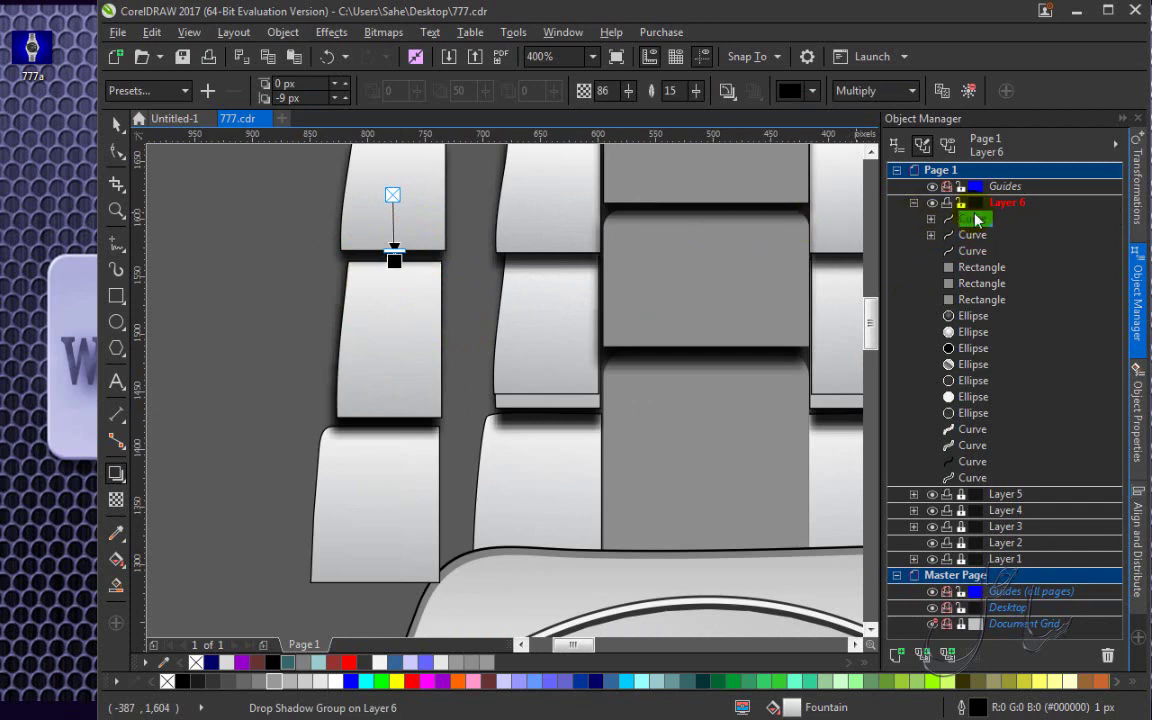
{"action": "left_click", "coordinate": [440, 229]}
{"action": "scroll", "coordinate": [368, 265], "scroll_direction": "up", "scroll_amount": 2}
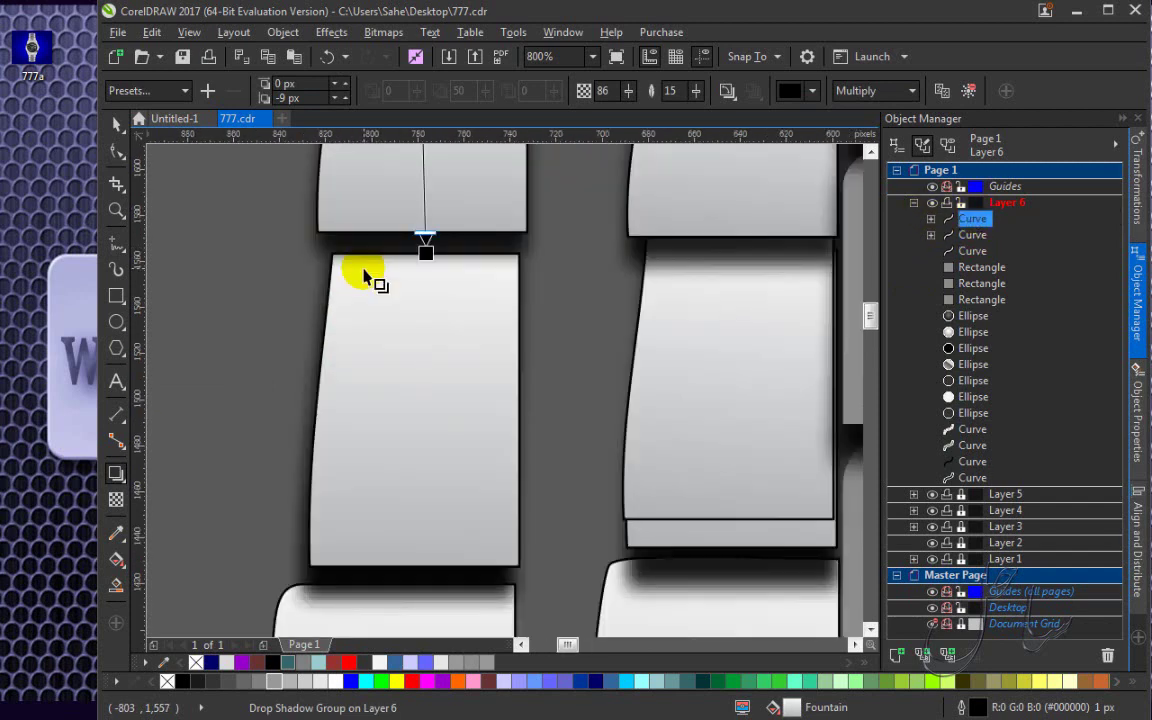
{"action": "left_click_drag", "start_coordinate": [424, 250], "coordinate": [420, 257]}
{"action": "scroll", "coordinate": [352, 267], "scroll_direction": "down", "scroll_amount": 3}
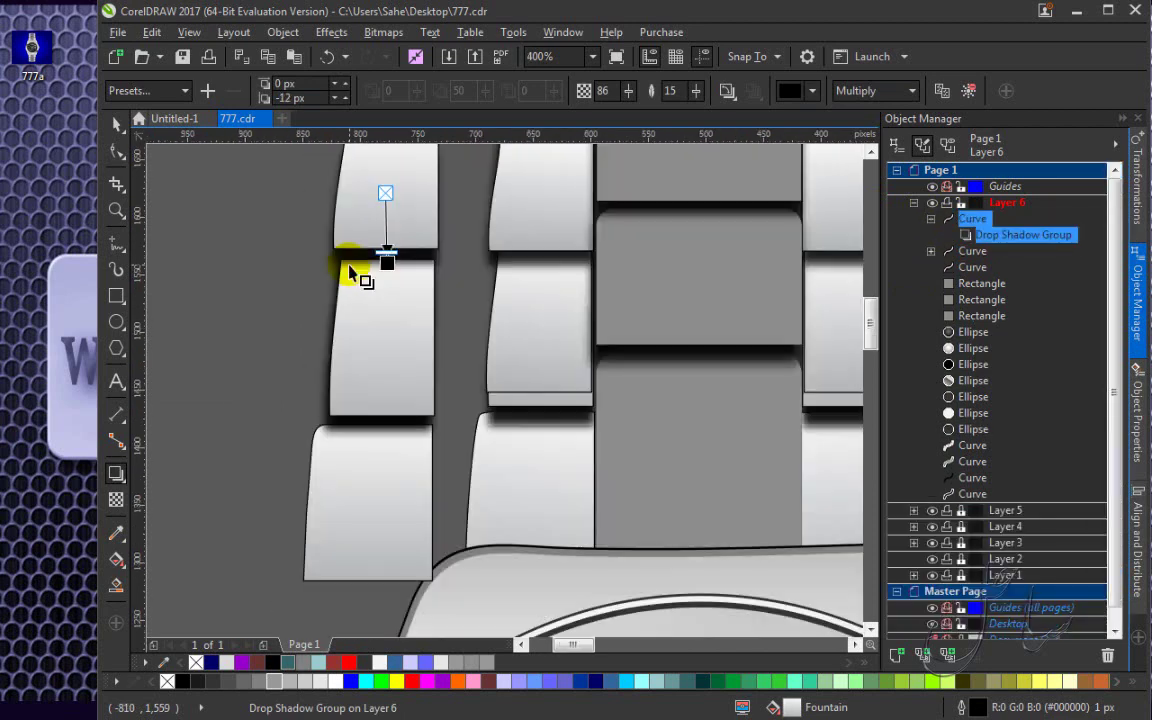
Reorder the three centre link rectangles in Layer 6 so the top link is foremost, followed by the middle and bottom links.
{"action": "left_click", "coordinate": [117, 124]}
{"action": "left_click", "coordinate": [250, 222]}
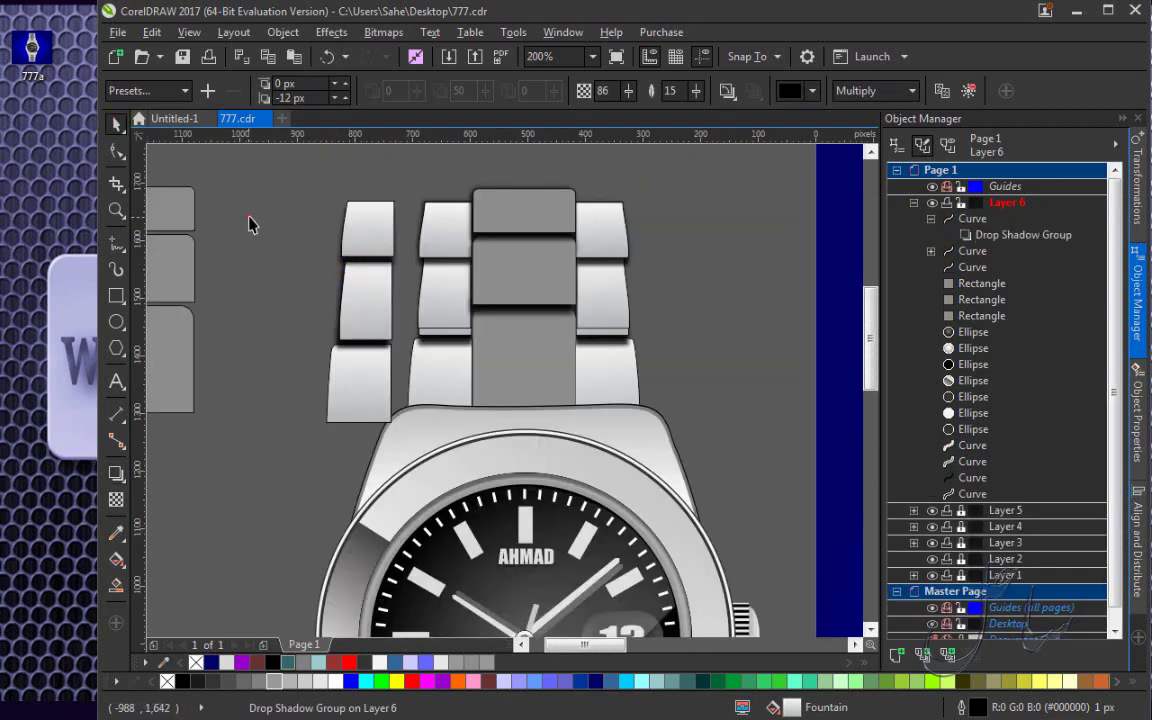
{"action": "scroll", "coordinate": [330, 290], "scroll_direction": "down", "scroll_amount": 2}
{"action": "scroll", "coordinate": [328, 290], "scroll_direction": "up", "scroll_amount": 2}
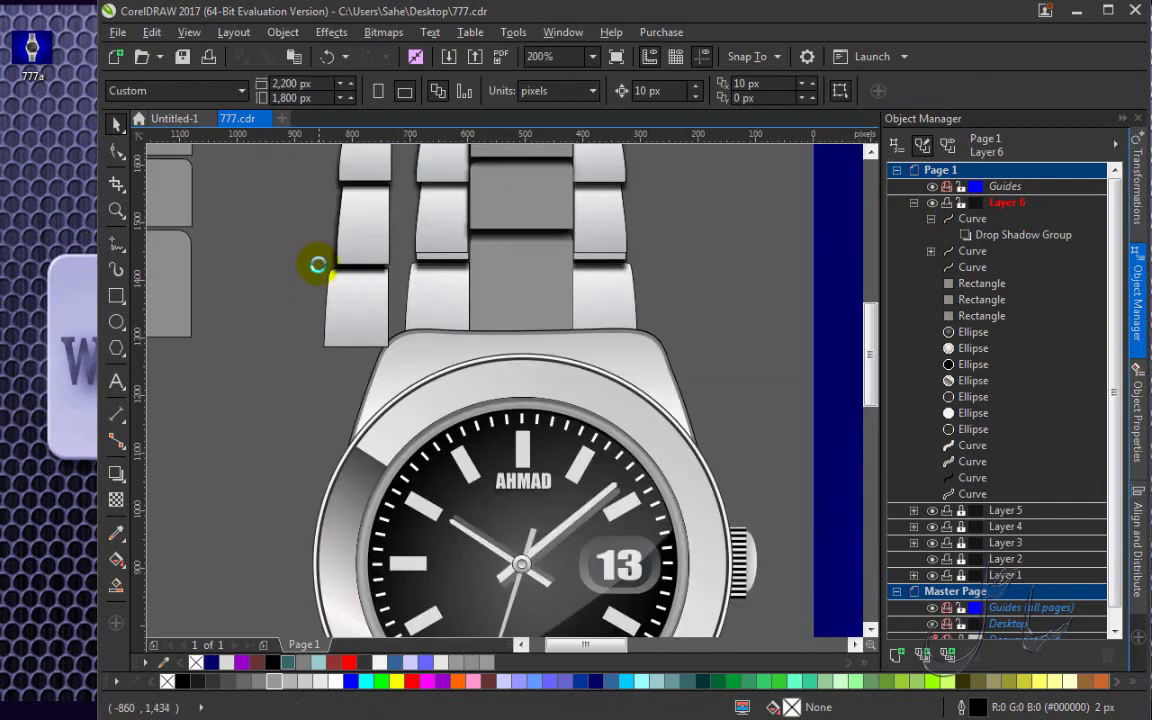
{"action": "scroll", "coordinate": [316, 263], "scroll_direction": "down", "scroll_amount": 1}
{"action": "scroll", "coordinate": [193, 211], "scroll_direction": "up", "scroll_amount": 2}
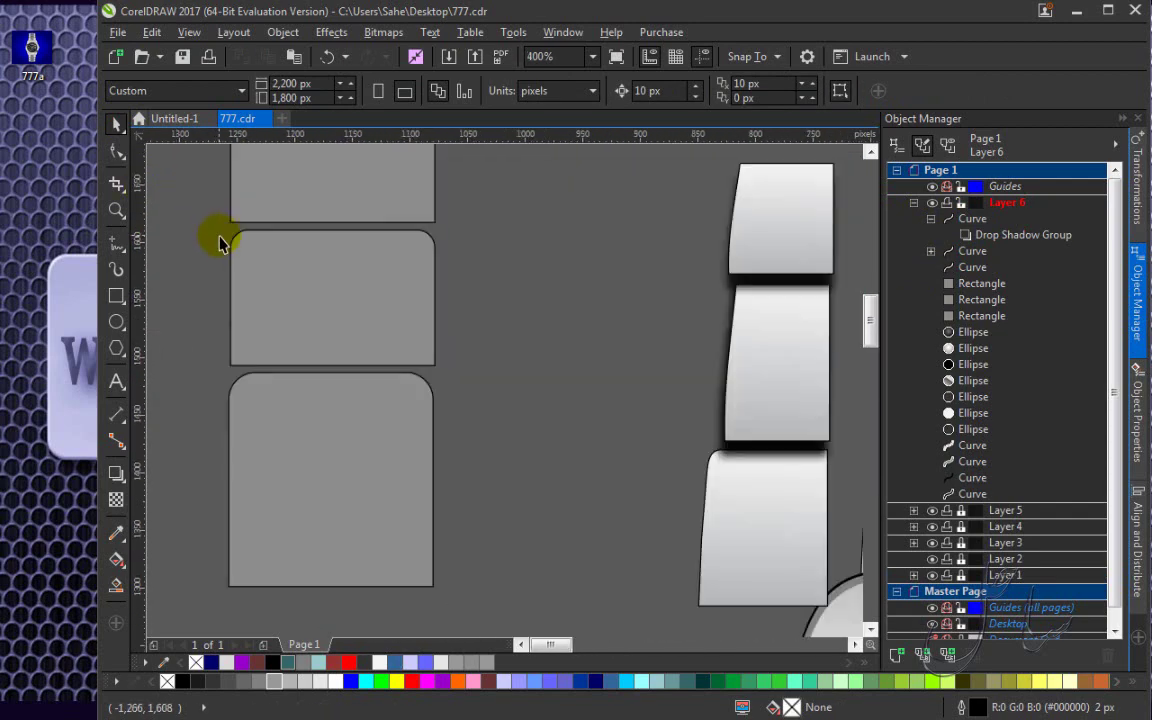
{"action": "scroll", "coordinate": [230, 245], "scroll_direction": "down", "scroll_amount": 2}
{"action": "scroll", "coordinate": [236, 246], "scroll_direction": "up", "scroll_amount": 2}
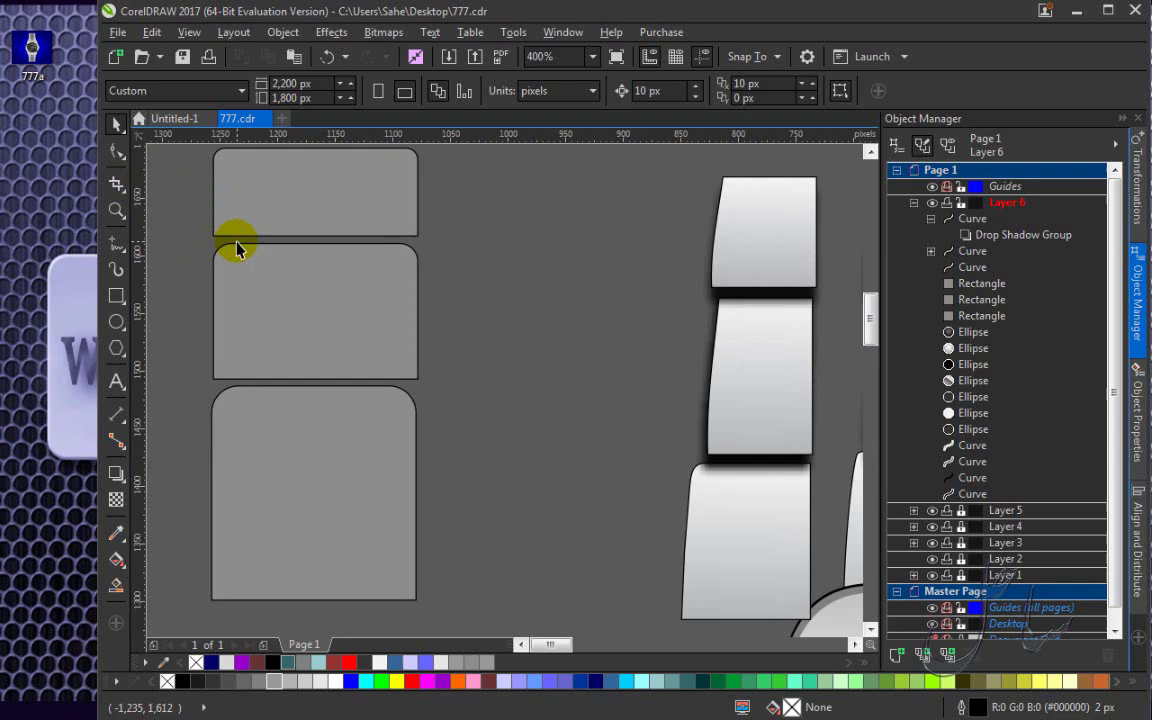
{"action": "left_click", "coordinate": [279, 208]}
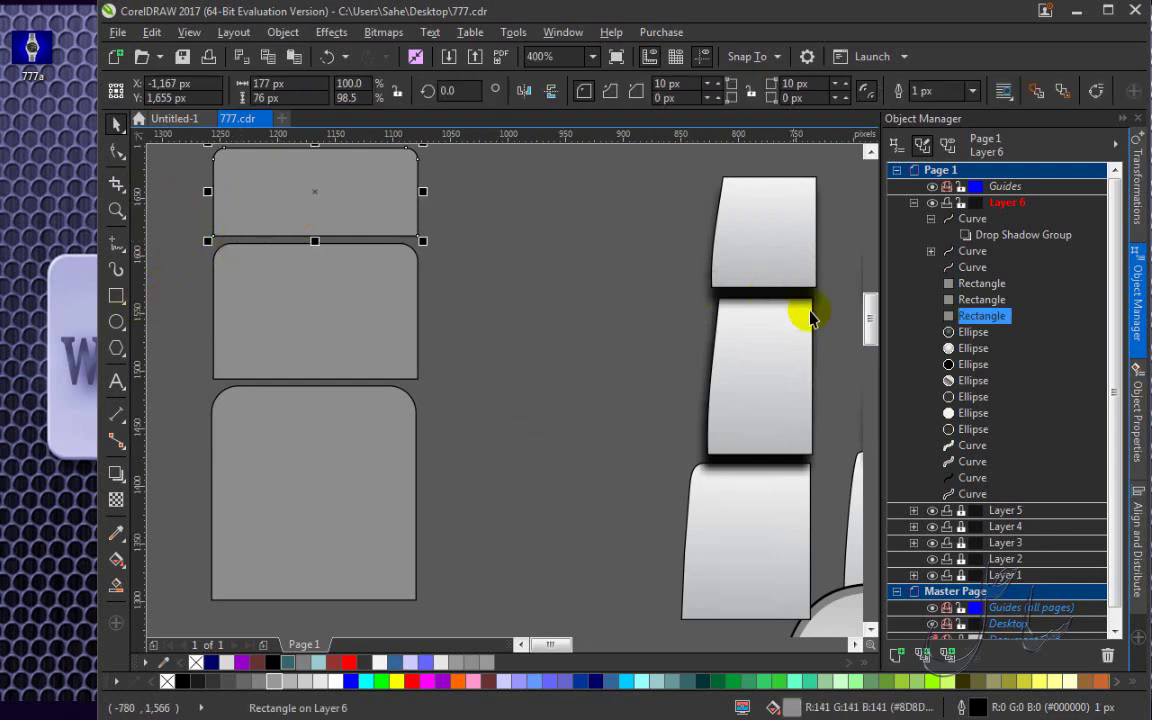
{"action": "left_click", "coordinate": [983, 284]}
{"action": "left_click", "coordinate": [355, 288]}
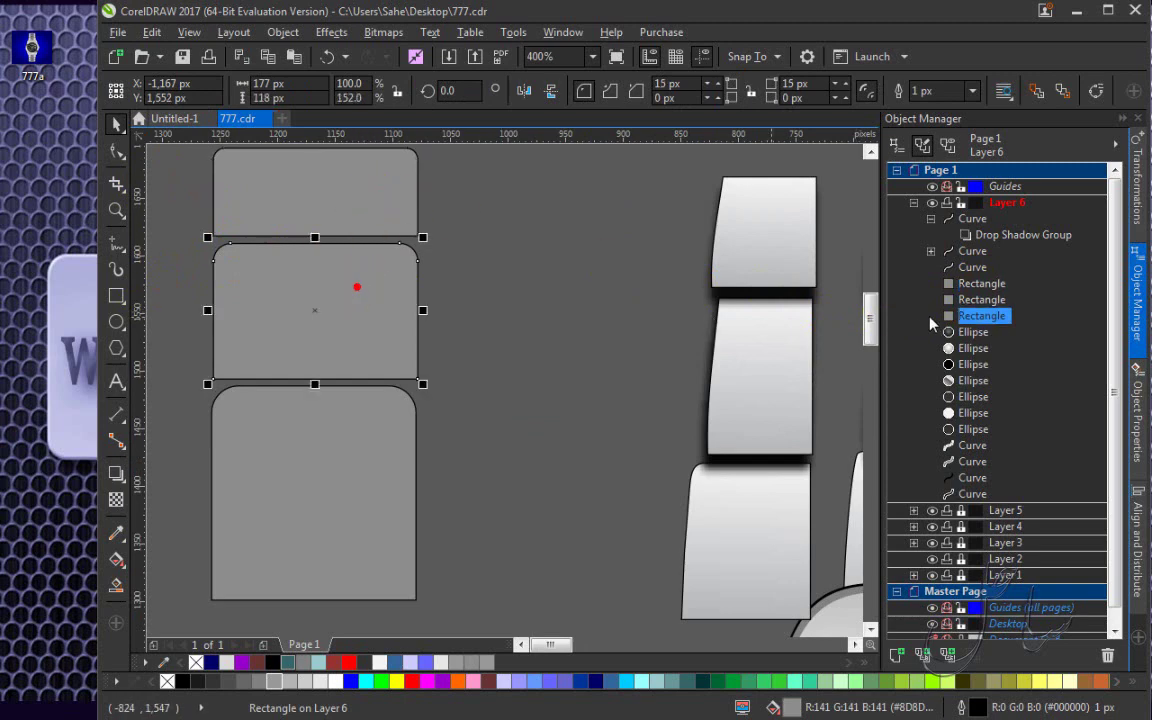
{"action": "left_click_drag", "start_coordinate": [975, 316], "coordinate": [982, 297]}
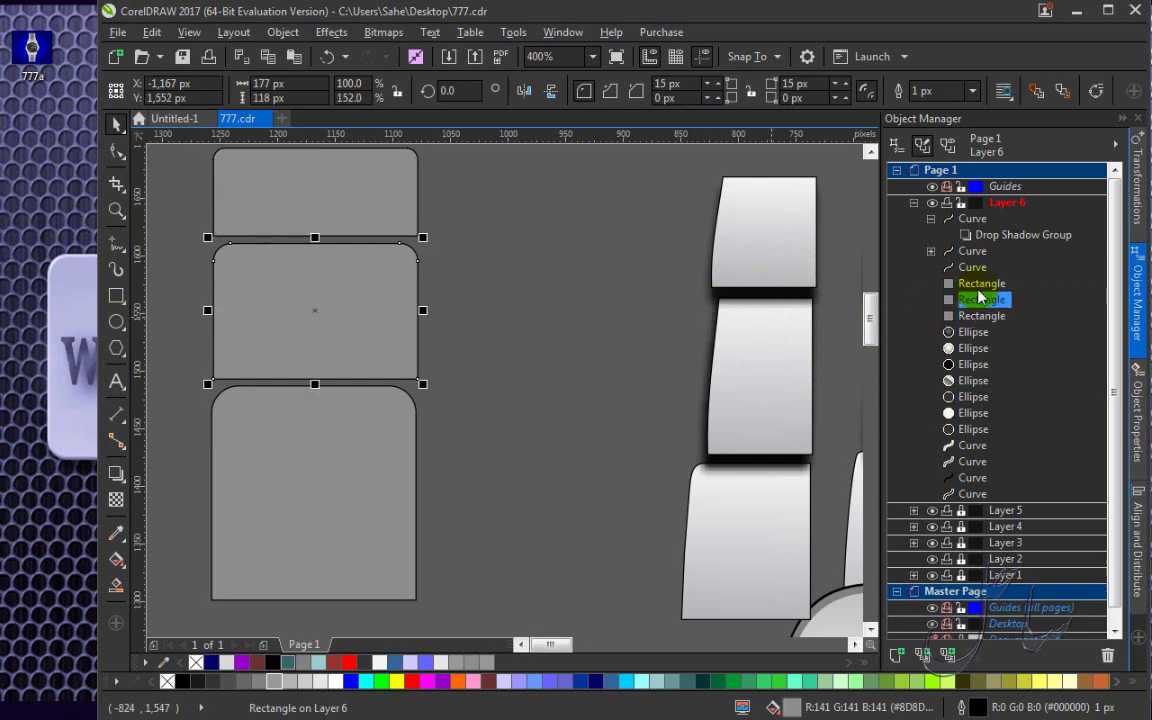
{"action": "left_click", "coordinate": [975, 316]}
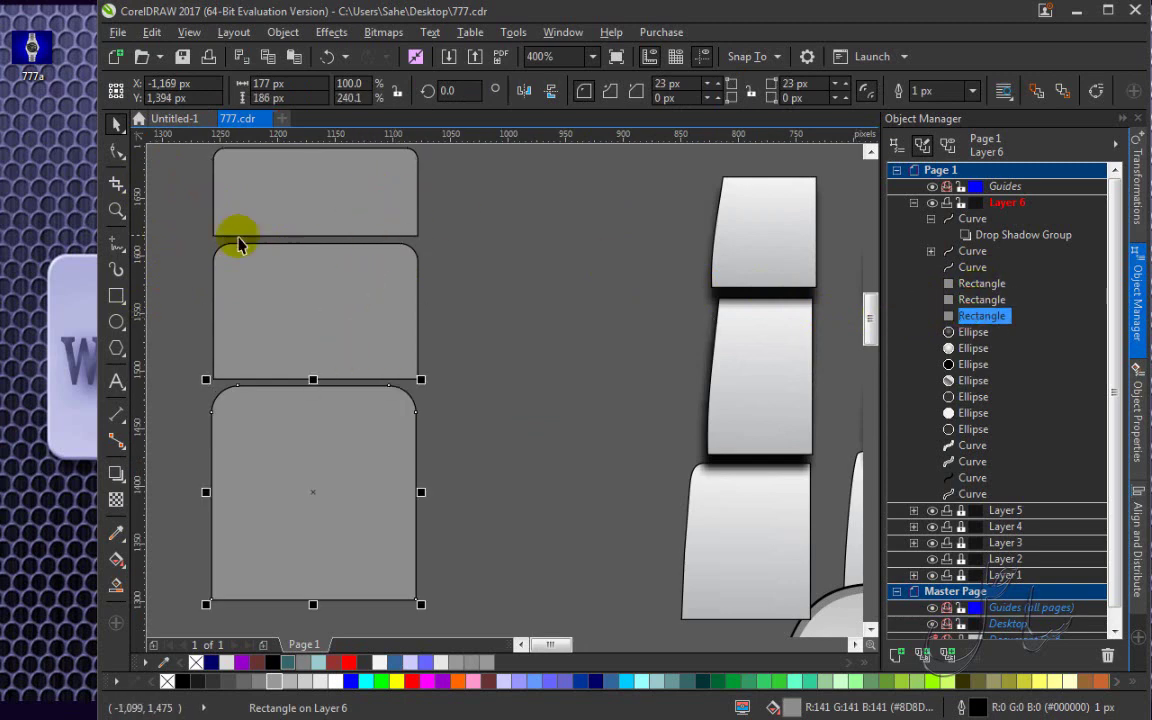
Add a dark drop shadow cast downward from the top centre link onto the middle centre link.
{"action": "left_click", "coordinate": [250, 177]}
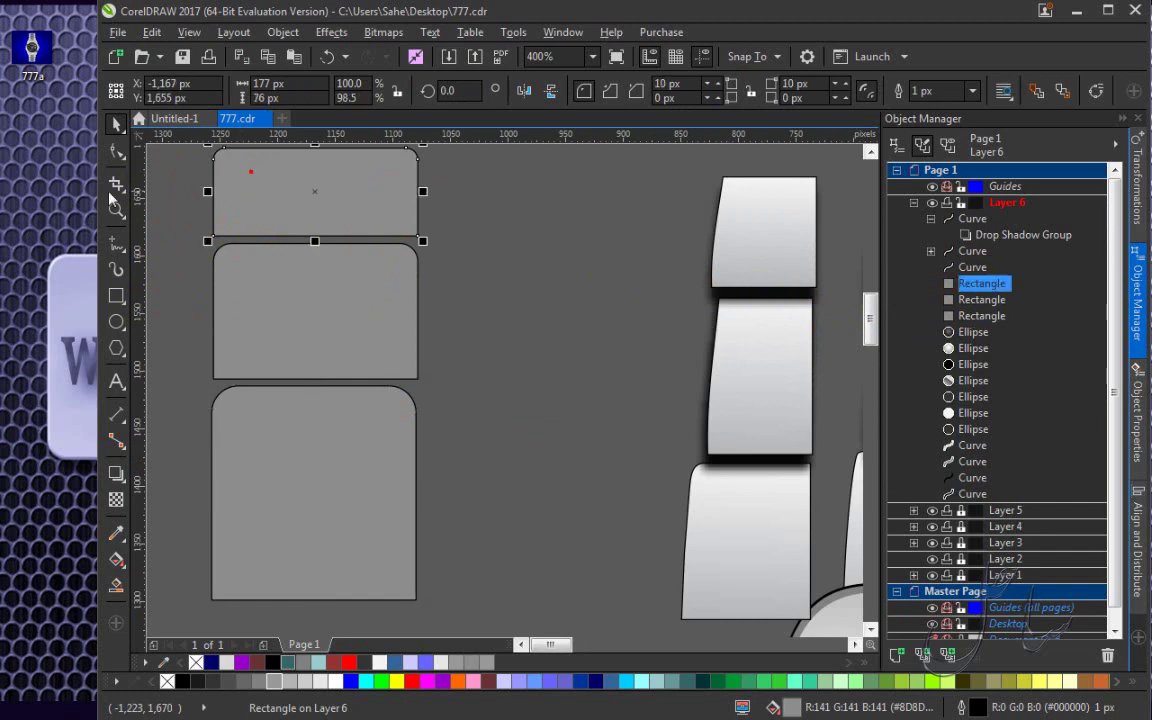
{"action": "left_click", "coordinate": [116, 472]}
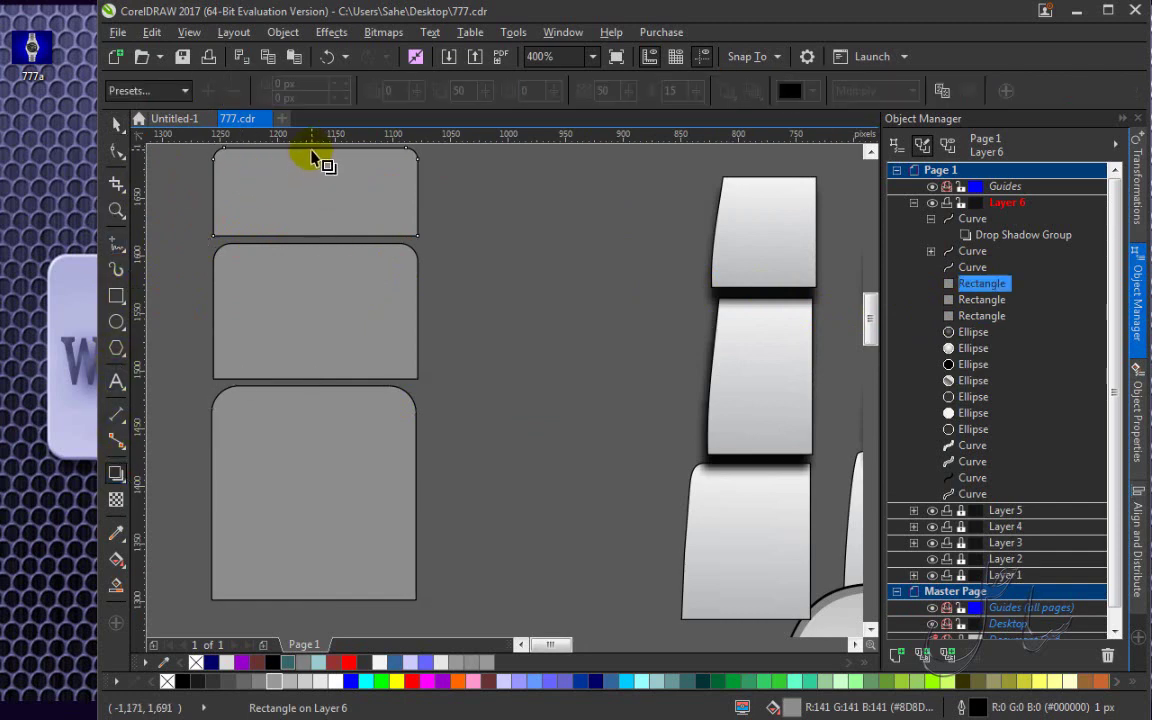
{"action": "mouse_move", "coordinate": [313, 152]}
{"action": "left_mouse_down"}
{"action": "mouse_move", "coordinate": [317, 258]}
{"action": "mouse_move", "coordinate": [314, 226]}
{"action": "mouse_move", "coordinate": [288, 257]}
{"action": "mouse_move", "coordinate": [334, 226]}
{"action": "mouse_move", "coordinate": [316, 238]}
{"action": "left_mouse_up"}
Add a black drop shadow with 94 opacity and 15 feathering, cast downward from the middle centre link onto the bottom centre link.
{"action": "left_click", "coordinate": [310, 320]}
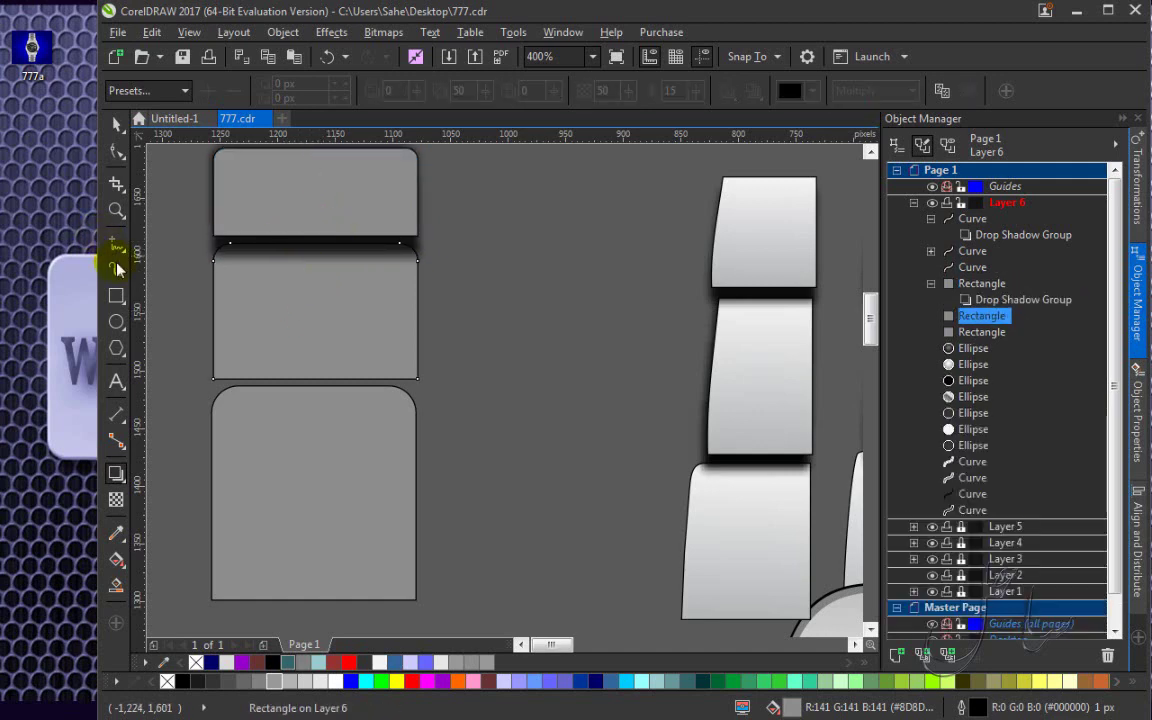
{"action": "left_click", "coordinate": [250, 360]}
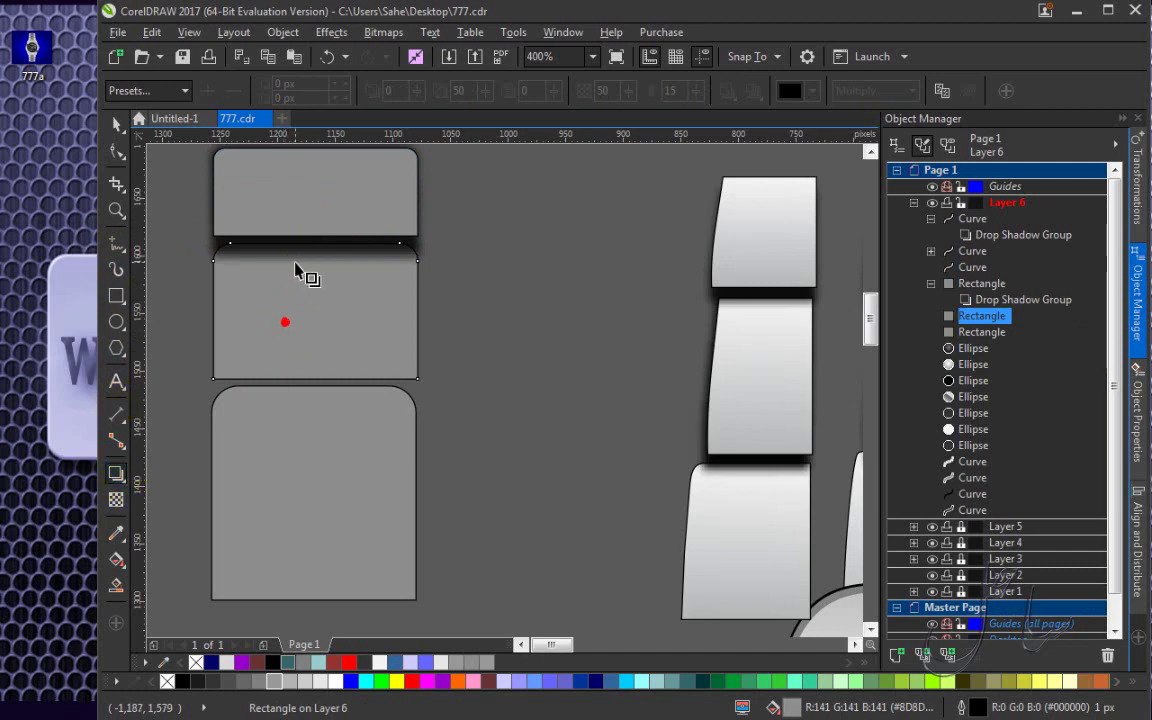
{"action": "left_click", "coordinate": [314, 245]}
{"action": "left_click_drag", "start_coordinate": [318, 252], "coordinate": [313, 400]}
{"action": "left_click", "coordinate": [314, 318]}
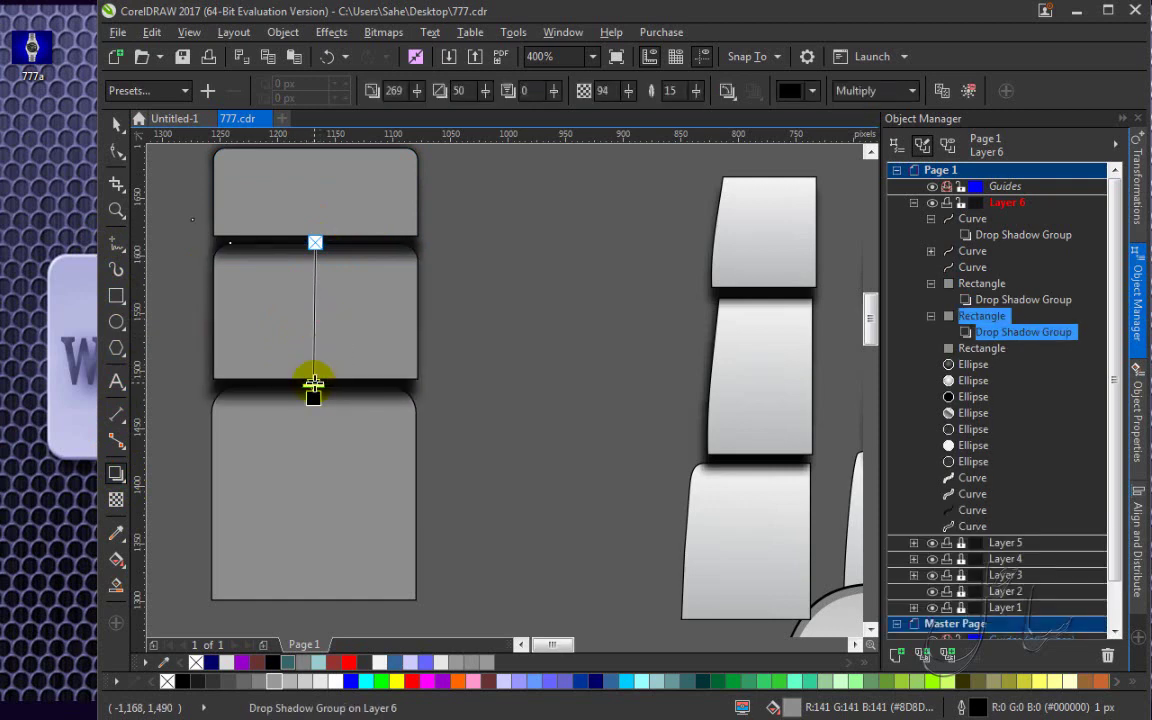
{"action": "scroll", "coordinate": [278, 350], "scroll_direction": "down", "scroll_amount": 3}
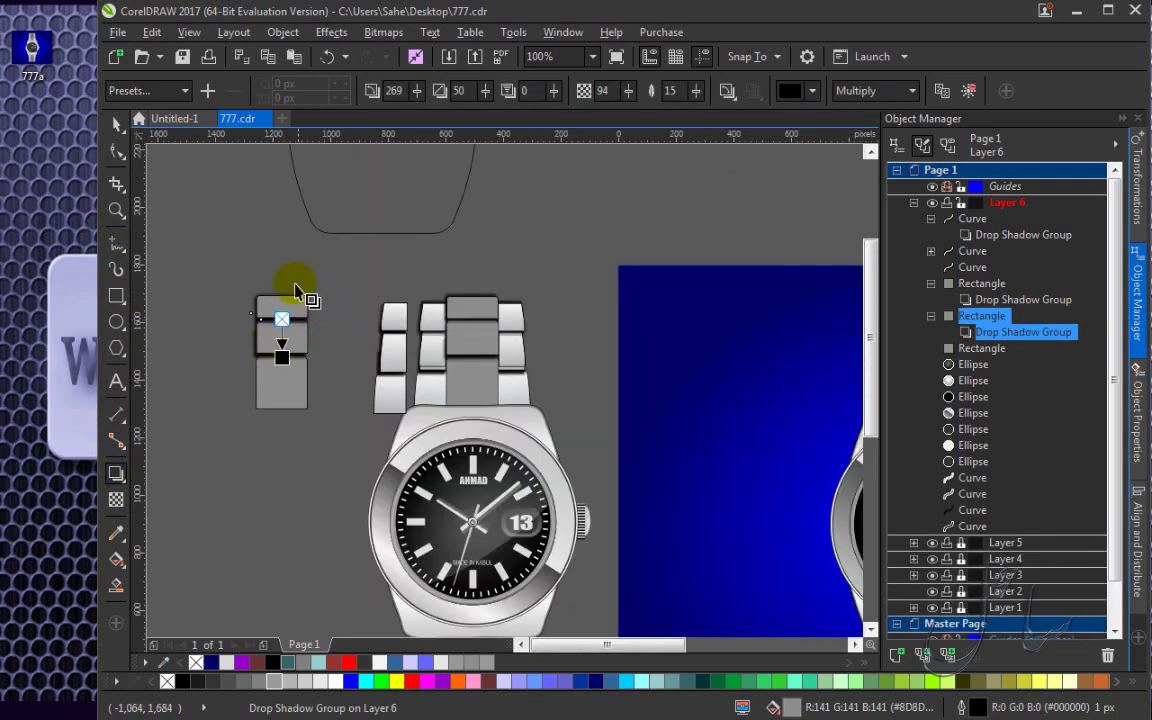
Move the column of three shadowed side links against the left side of the centre links.
{"action": "left_click", "coordinate": [118, 125]}
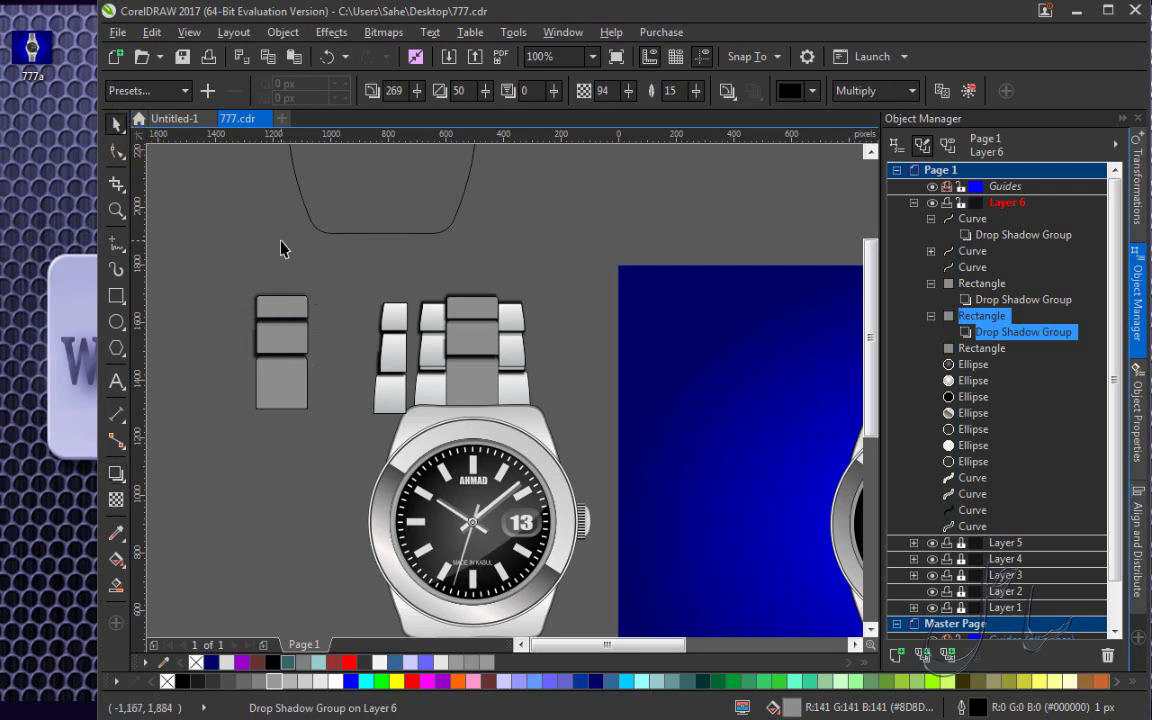
{"action": "left_click", "coordinate": [278, 242]}
{"action": "left_click_drag", "start_coordinate": [211, 267], "coordinate": [322, 420]}
{"action": "left_click_drag", "start_coordinate": [347, 278], "coordinate": [405, 420]}
{"action": "left_click_drag", "start_coordinate": [393, 325], "coordinate": [245, 329]}
{"action": "scroll", "coordinate": [239, 347], "scroll_direction": "up", "scroll_amount": 1}
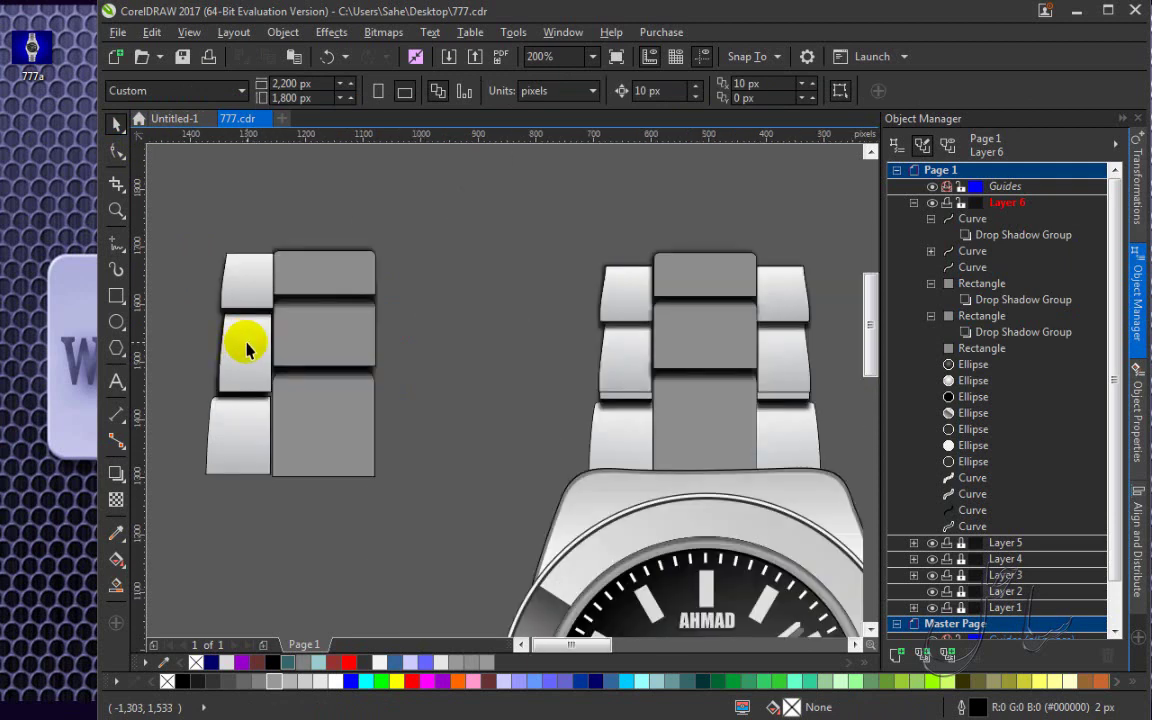
{"action": "scroll", "coordinate": [314, 368], "scroll_direction": "down", "scroll_amount": 1}
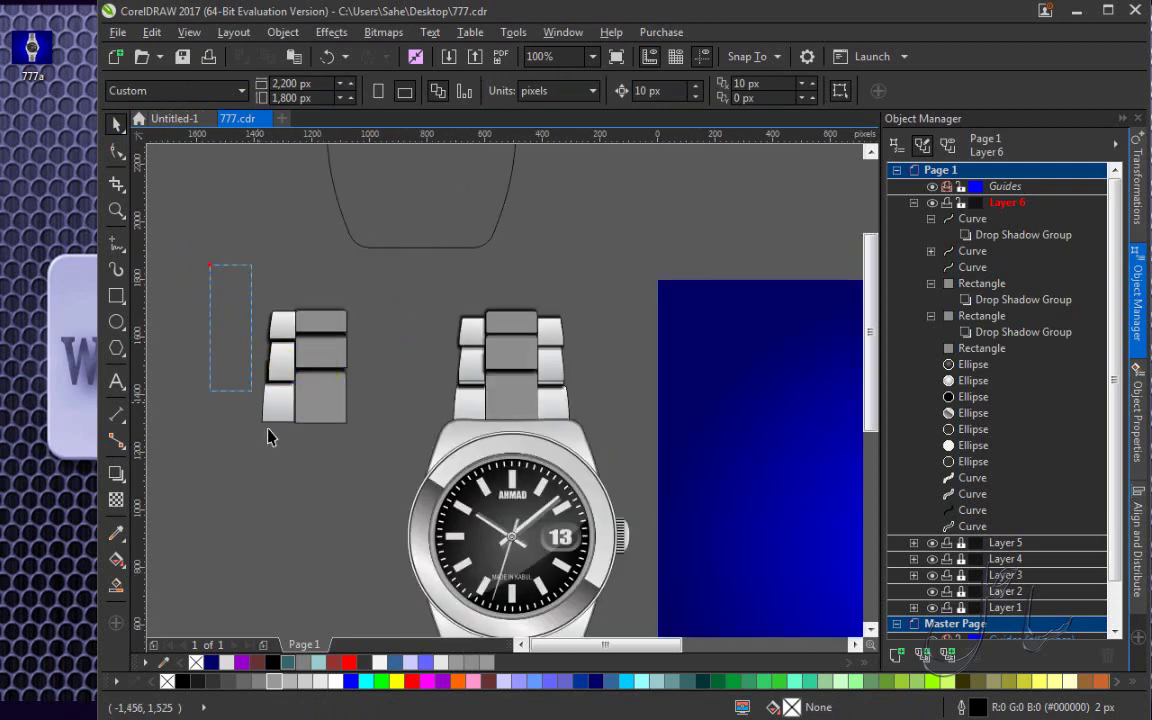
Duplicate the three shadowed side links and mirror the copy horizontally.
{"action": "left_click_drag", "start_coordinate": [268, 436], "coordinate": [301, 497]}
{"action": "left_click", "coordinate": [278, 334]}
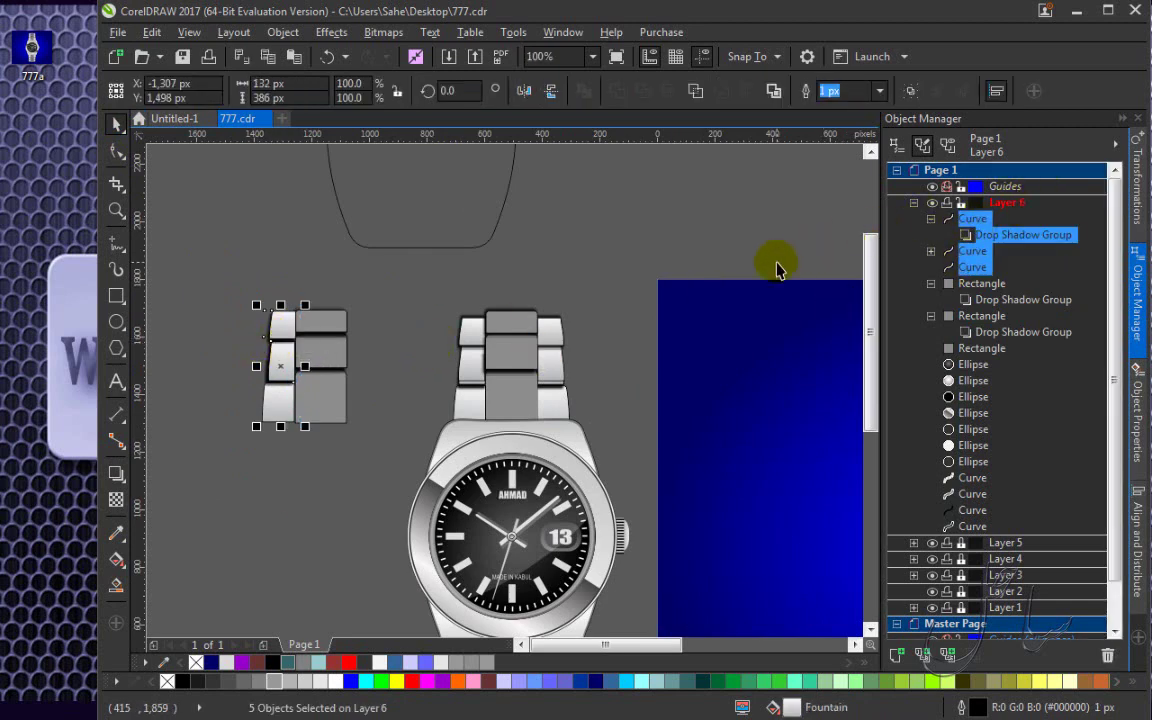
{"action": "left_click", "coordinate": [523, 92]}
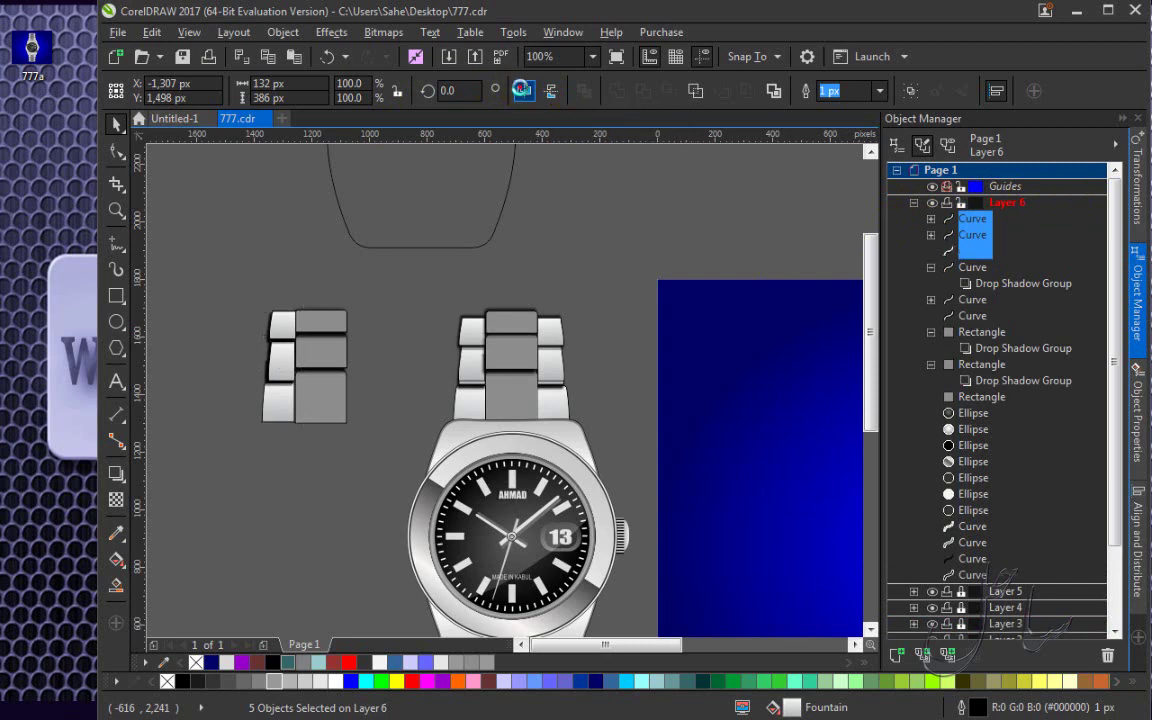
Move the mirrored side links across to the right side of the centre links, level with the left column.
{"action": "key", "text": "Right"}
{"action": "key", "text": "Right"}
{"action": "key", "text": "Right"}
{"action": "key", "text": "Right"}
{"action": "key", "text": "Right"}
{"action": "key", "text": "Right"}
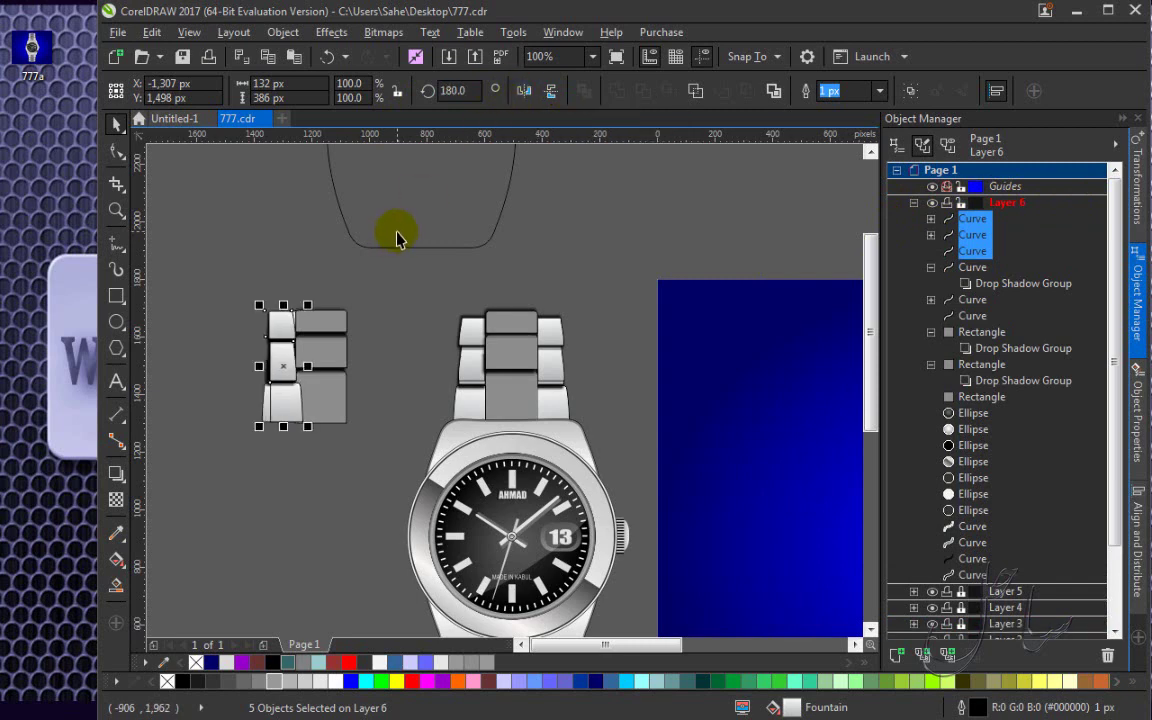
{"action": "key", "text": "Right"}
{"action": "key", "text": "Right"}
{"action": "key", "text": "Right"}
{"action": "key", "text": "Right"}
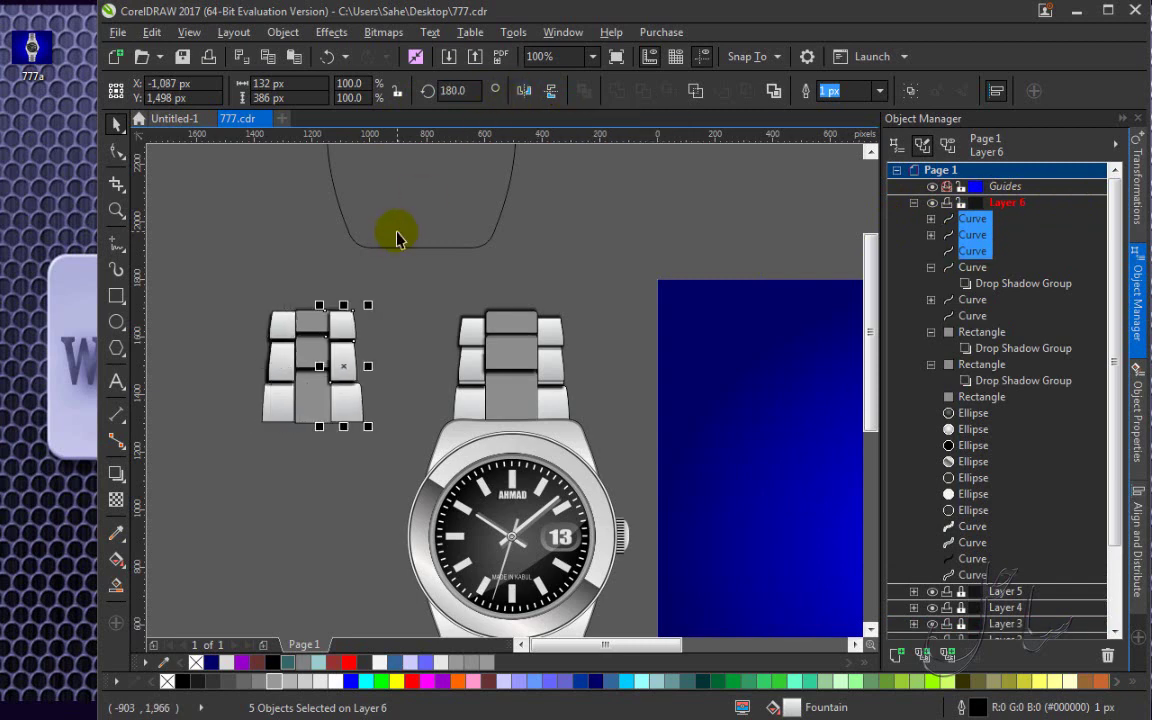
{"action": "key", "text": "Right"}
{"action": "key", "text": "Right"}
{"action": "key", "text": "Right"}
{"action": "key", "text": "Right"}
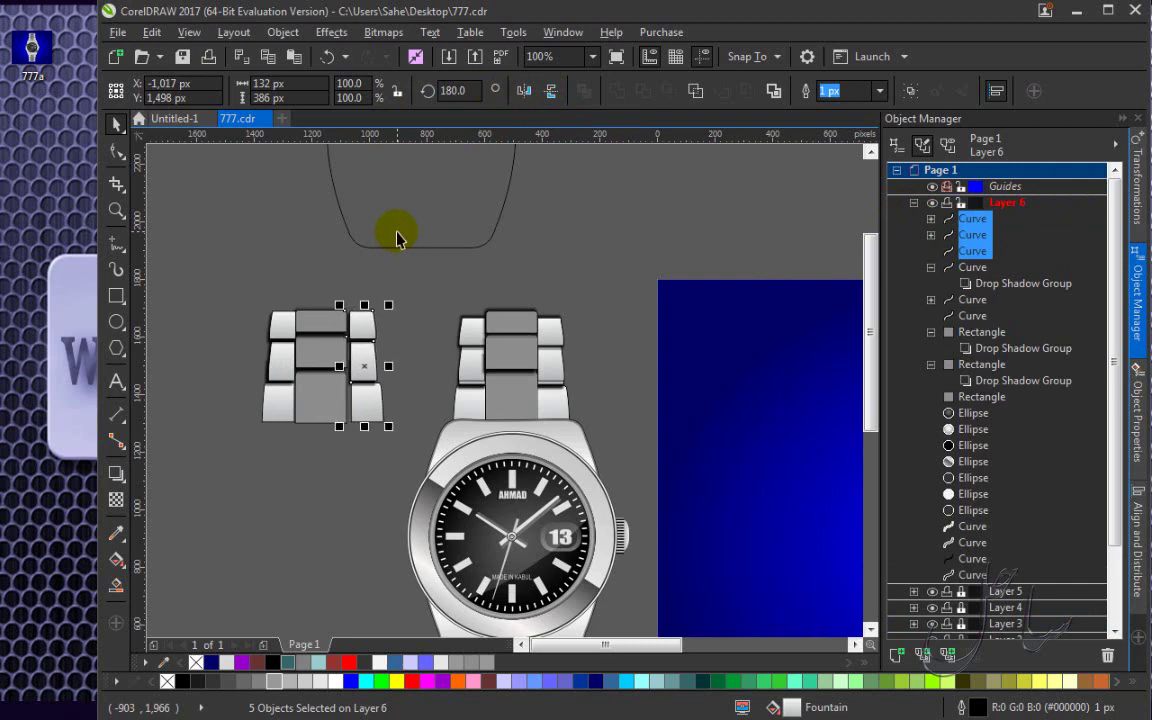
{"action": "scroll", "coordinate": [322, 270], "scroll_direction": "up", "scroll_amount": 1}
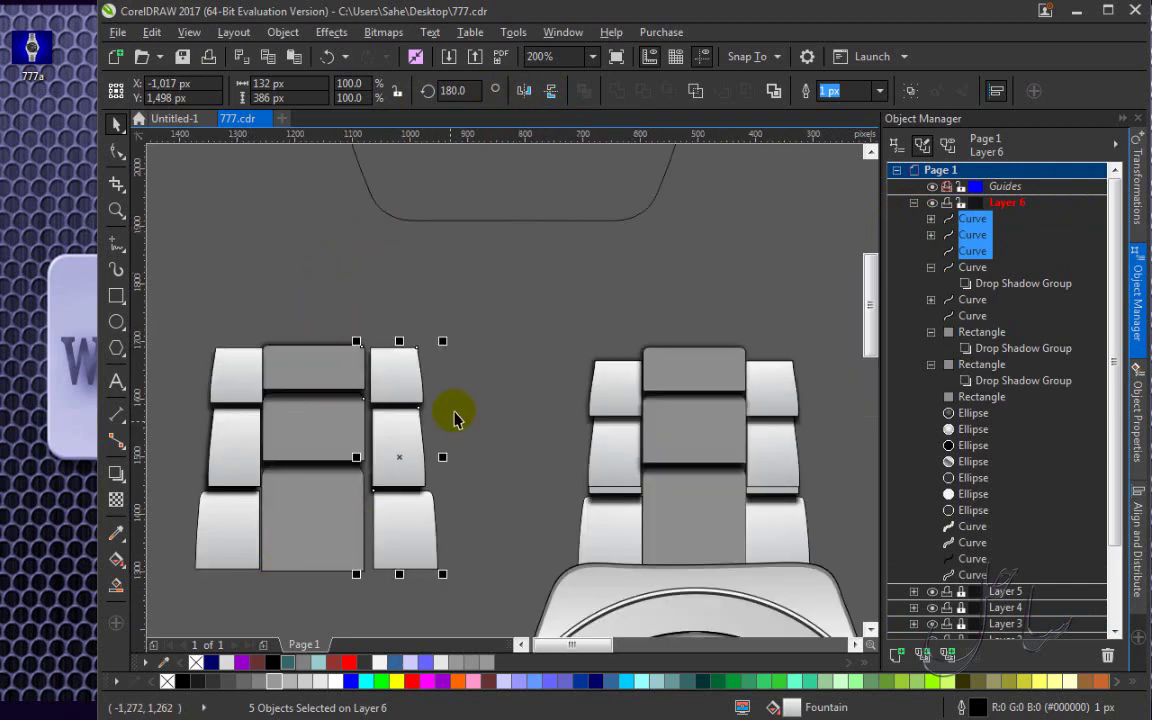
{"action": "mouse_move", "coordinate": [405, 375]}
{"action": "left_mouse_down"}
{"action": "mouse_move", "coordinate": [386, 378]}
{"action": "mouse_move", "coordinate": [404, 359]}
{"action": "left_mouse_up"}
{"action": "scroll", "coordinate": [372, 385], "scroll_direction": "up", "scroll_amount": 1}
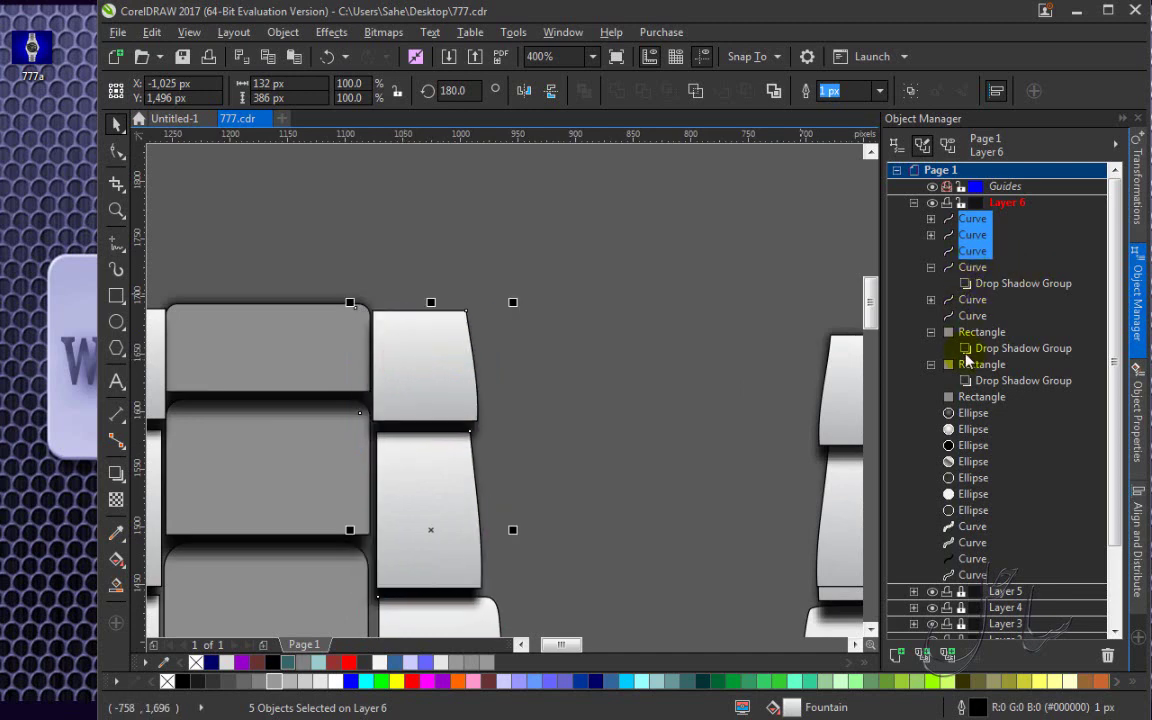
{"action": "scroll", "coordinate": [537, 275], "scroll_direction": "down", "scroll_amount": 1}
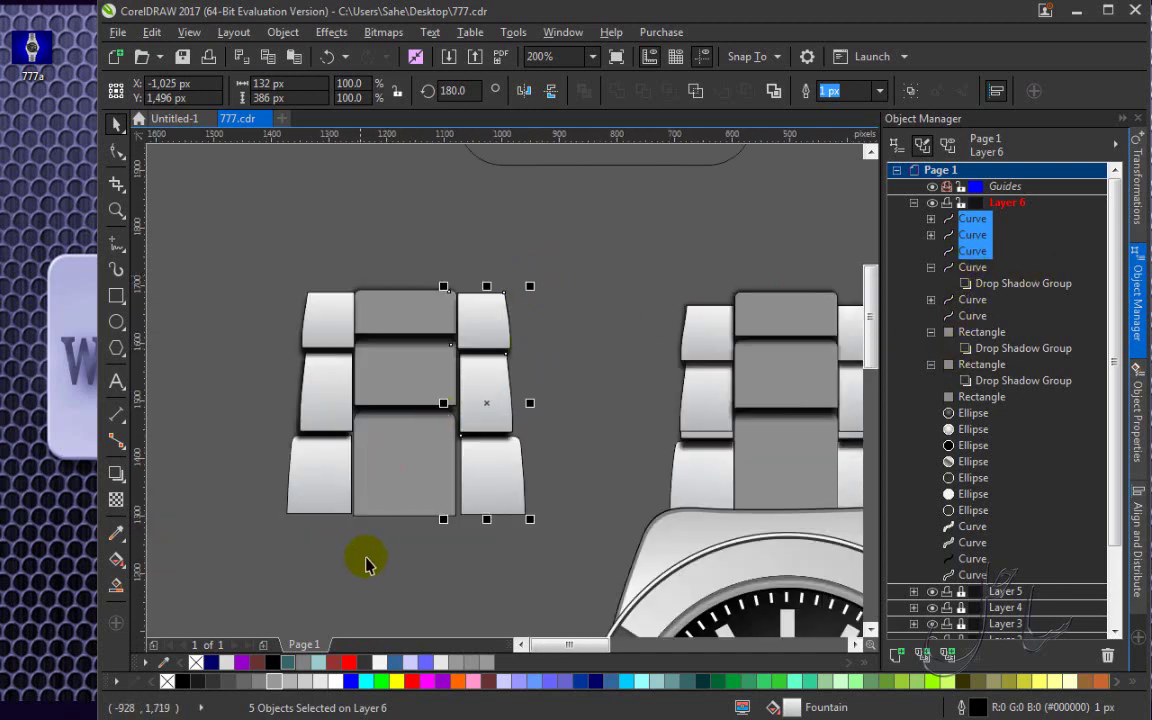
{"action": "left_click_drag", "start_coordinate": [431, 259], "coordinate": [433, 260]}
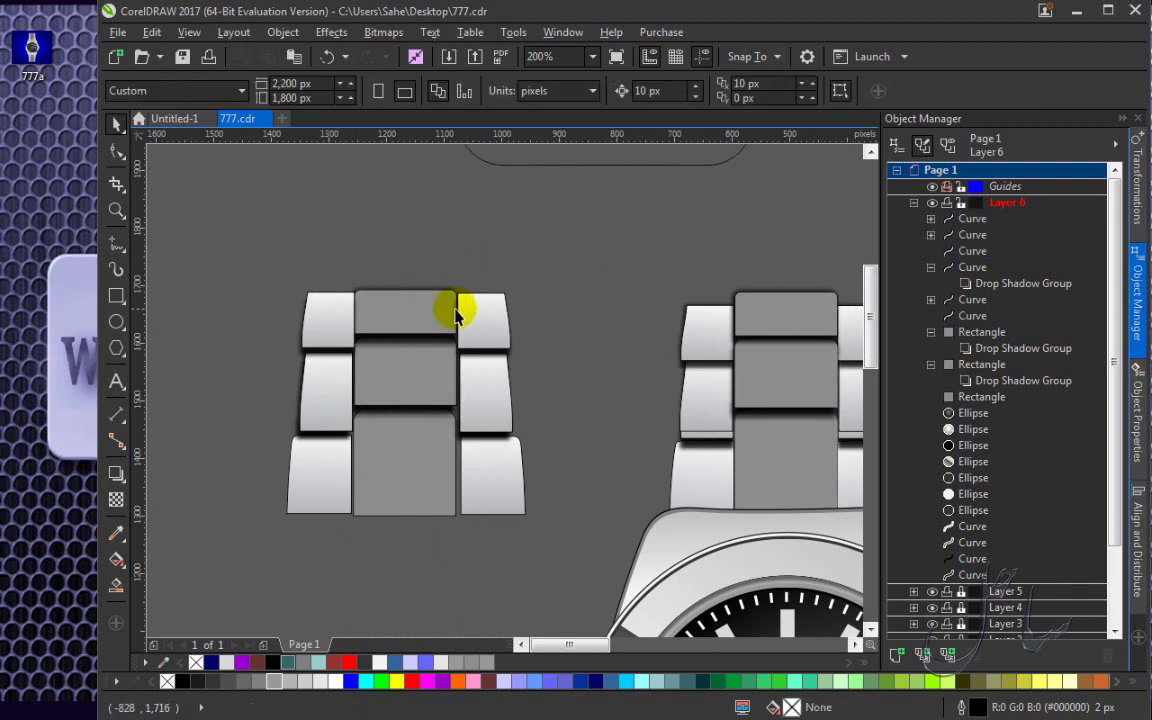
Bring the three centre link rectangles above all side link curves in Layer 6's stacking order.
{"action": "left_click", "coordinate": [400, 305]}
{"action": "left_click", "coordinate": [420, 385], "text": "shift"}
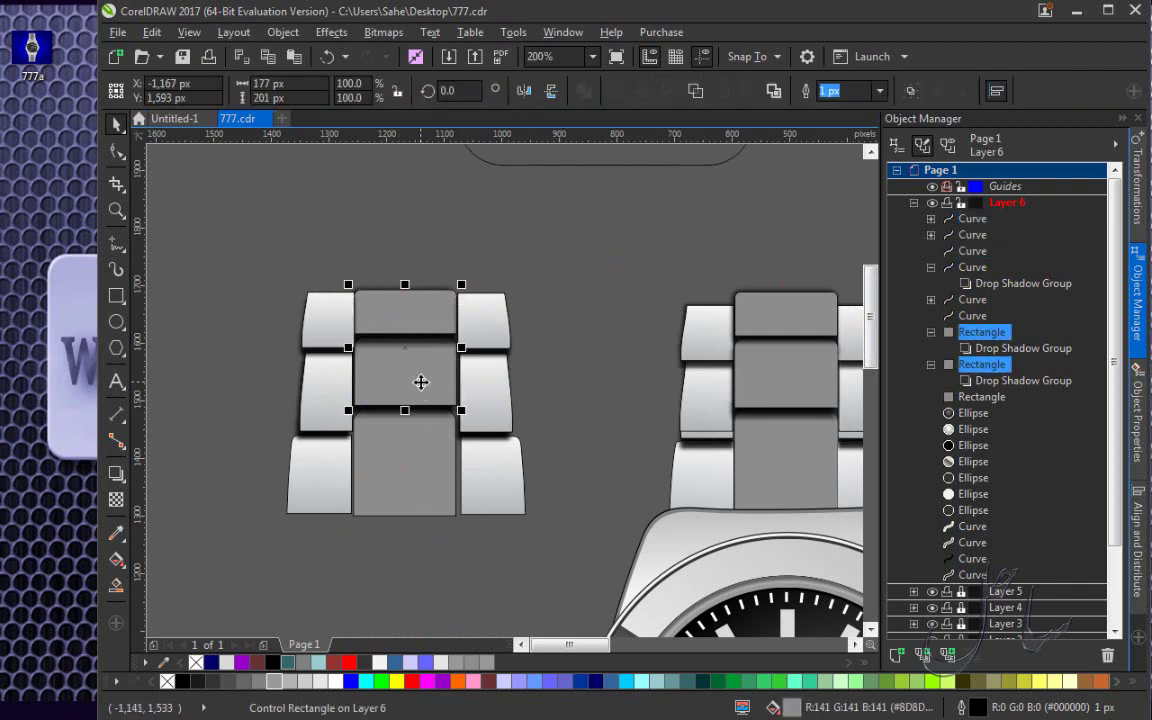
{"action": "left_click", "coordinate": [406, 458], "text": "shift"}
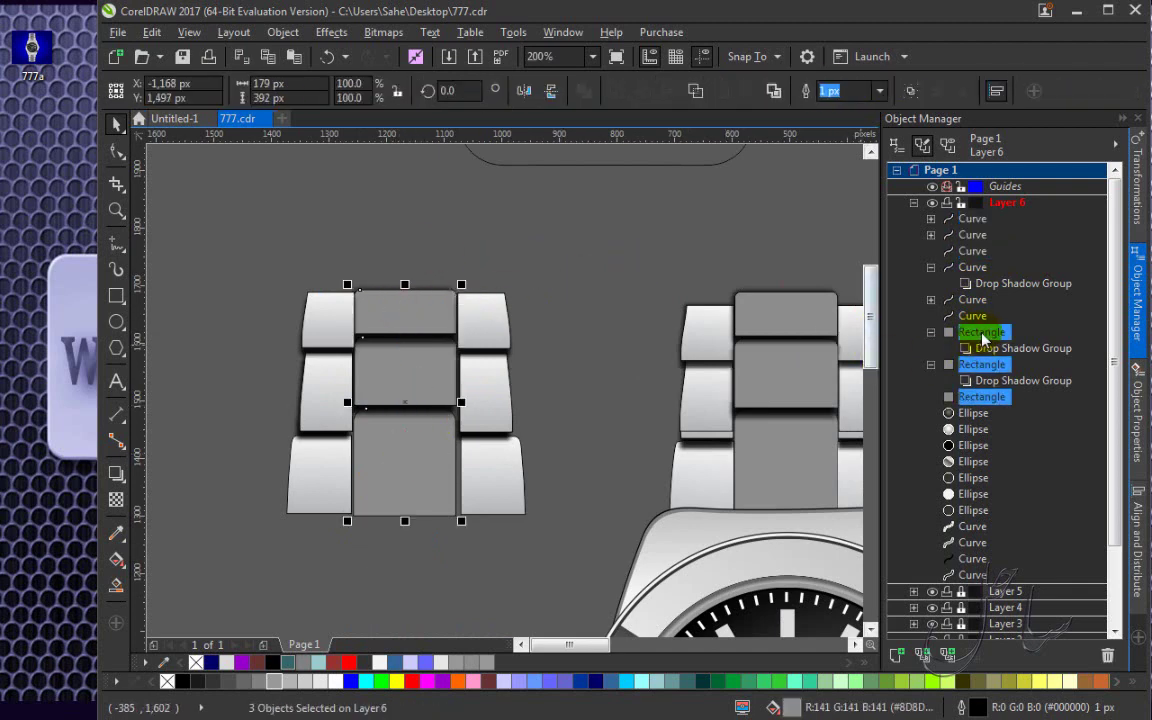
{"action": "left_click_drag", "start_coordinate": [987, 253], "coordinate": [926, 219]}
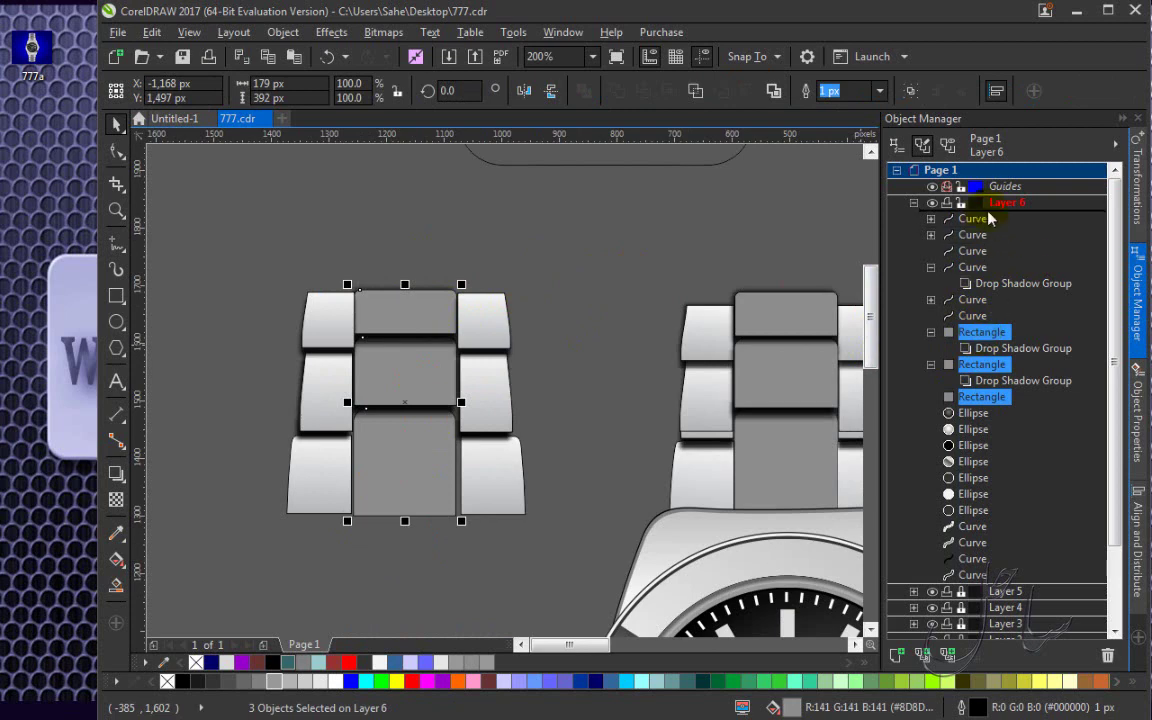
Shift the right side links inward to X -1,034 px so their inner edges tuck under the centre links.
{"action": "left_click_drag", "start_coordinate": [566, 257], "coordinate": [450, 540]}
{"action": "scroll", "coordinate": [475, 400], "scroll_direction": "up", "scroll_amount": 2}
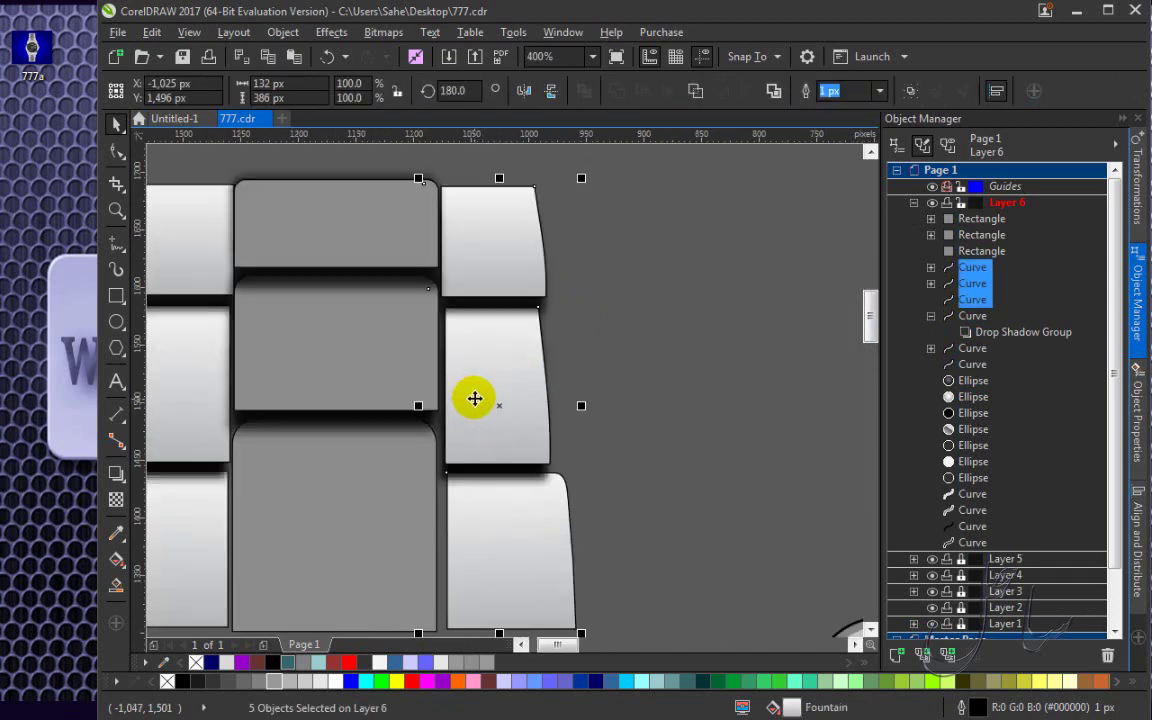
{"action": "left_click_drag", "start_coordinate": [475, 378], "coordinate": [463, 380]}
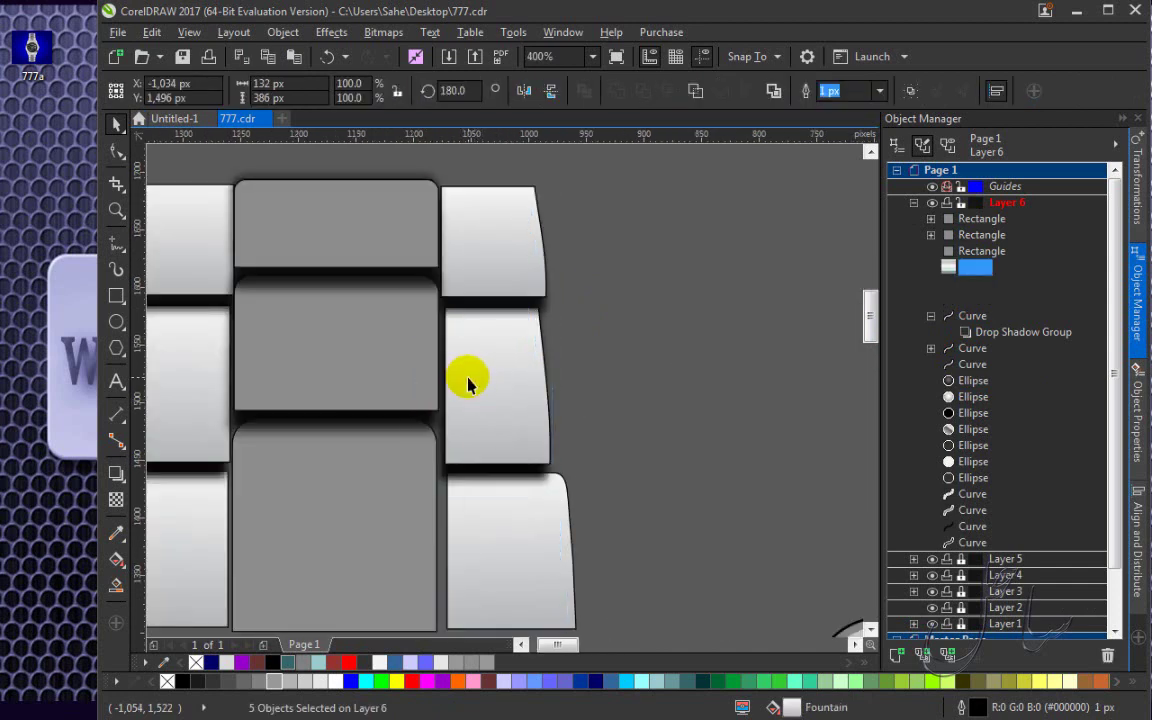
{"action": "scroll", "coordinate": [342, 393], "scroll_direction": "down", "scroll_amount": 2}
{"action": "scroll", "coordinate": [215, 438], "scroll_direction": "up", "scroll_amount": 2}
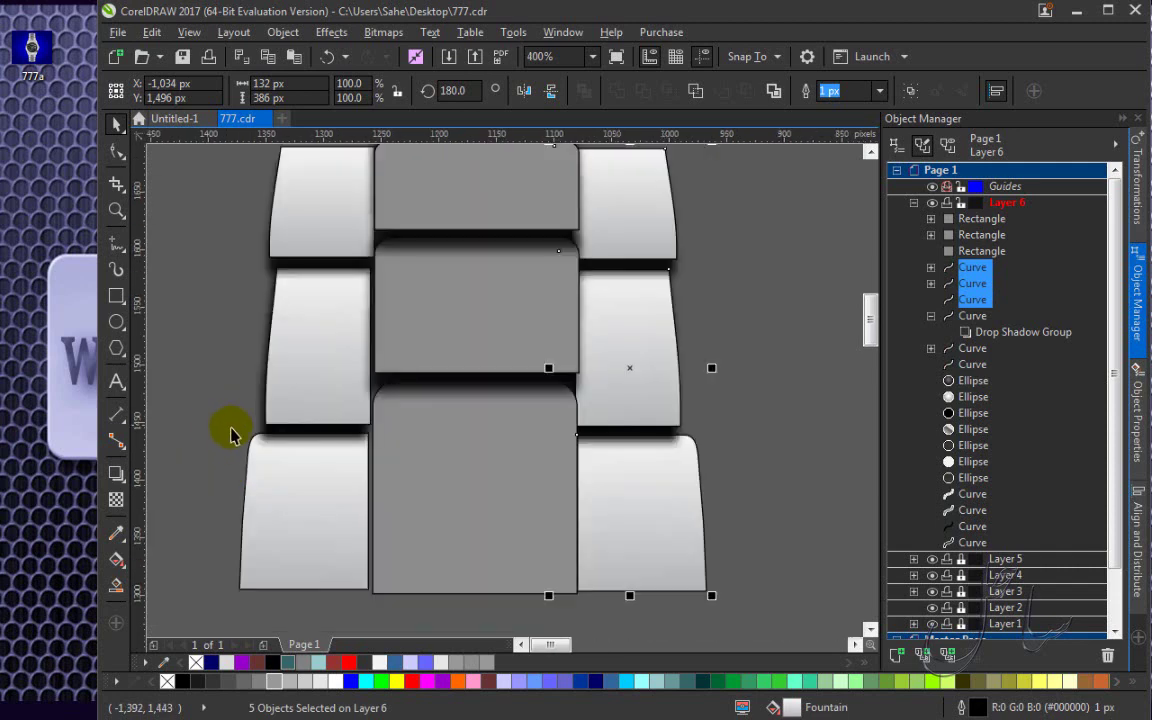
Shift the left side links inward to about X -1,301 px so their inner edges tuck under the centre links.
{"action": "scroll", "coordinate": [240, 445], "scroll_direction": "down", "scroll_amount": 2}
{"action": "left_click_drag", "start_coordinate": [177, 258], "coordinate": [325, 590]}
{"action": "left_click", "coordinate": [243, 290]}
{"action": "scroll", "coordinate": [296, 476], "scroll_direction": "up", "scroll_amount": 2}
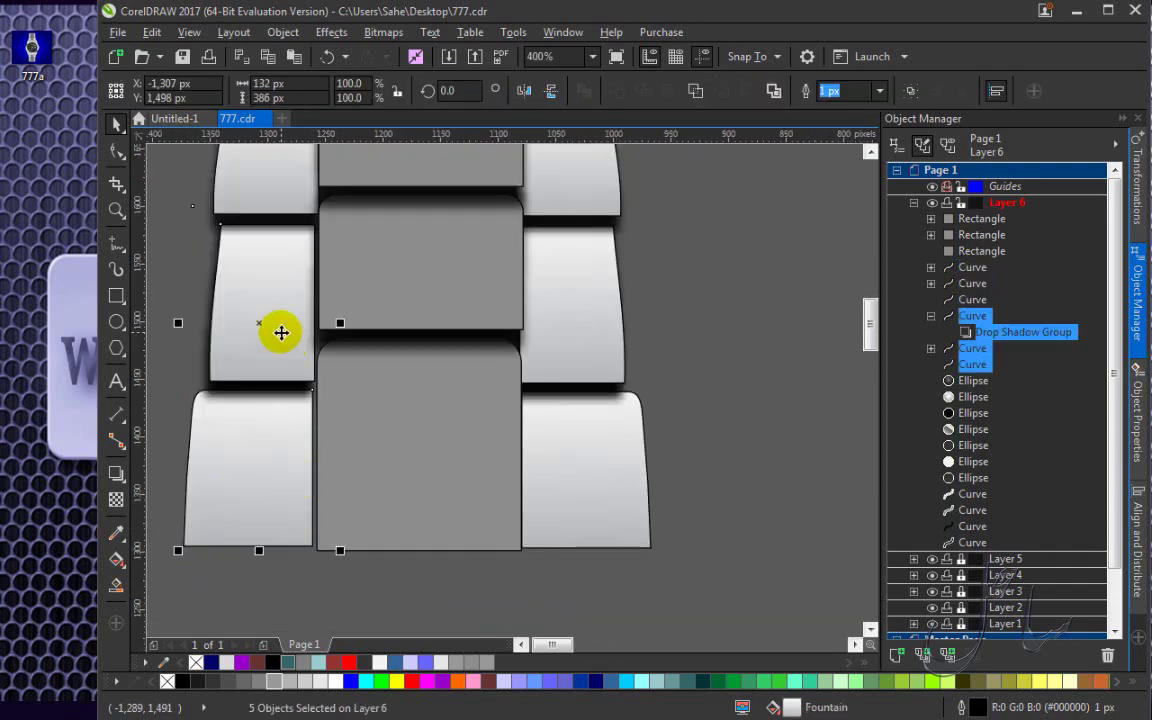
{"action": "mouse_move", "coordinate": [278, 332]}
{"action": "left_mouse_down"}
{"action": "mouse_move", "coordinate": [292, 343]}
{"action": "mouse_move", "coordinate": [290, 334]}
{"action": "left_mouse_up"}
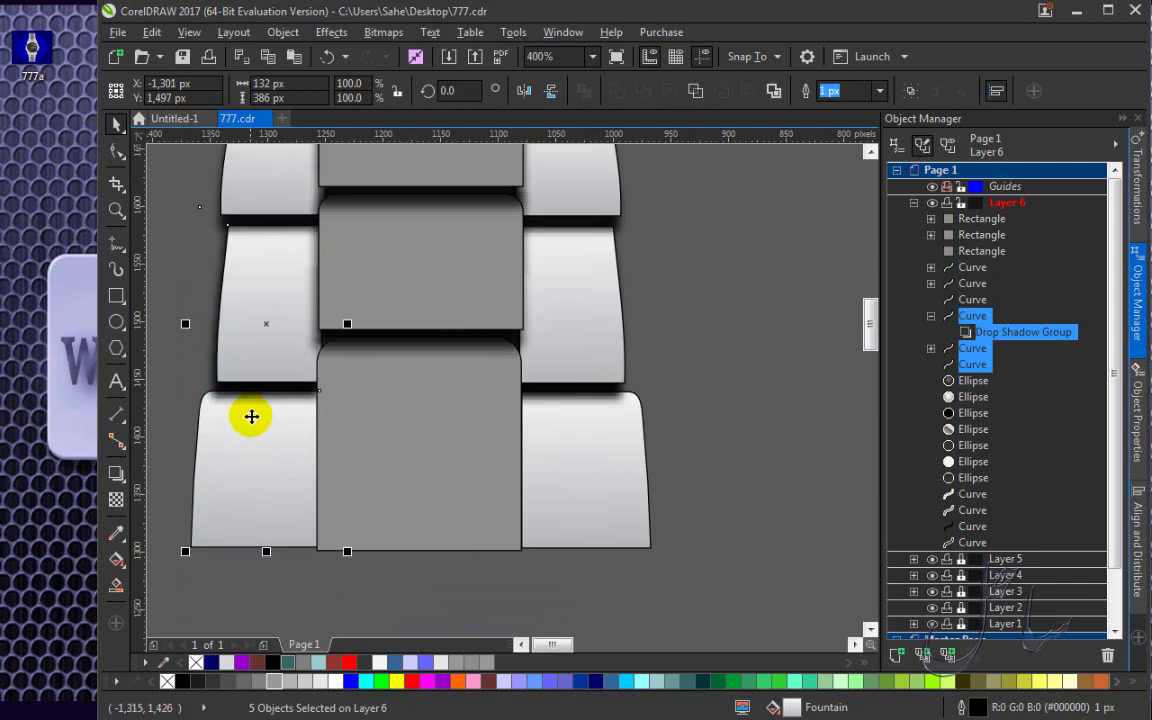
{"action": "scroll", "coordinate": [265, 430], "scroll_direction": "down", "scroll_amount": 2}
{"action": "left_click", "coordinate": [473, 342]}
{"action": "scroll", "coordinate": [476, 334], "scroll_direction": "down", "scroll_amount": 2}
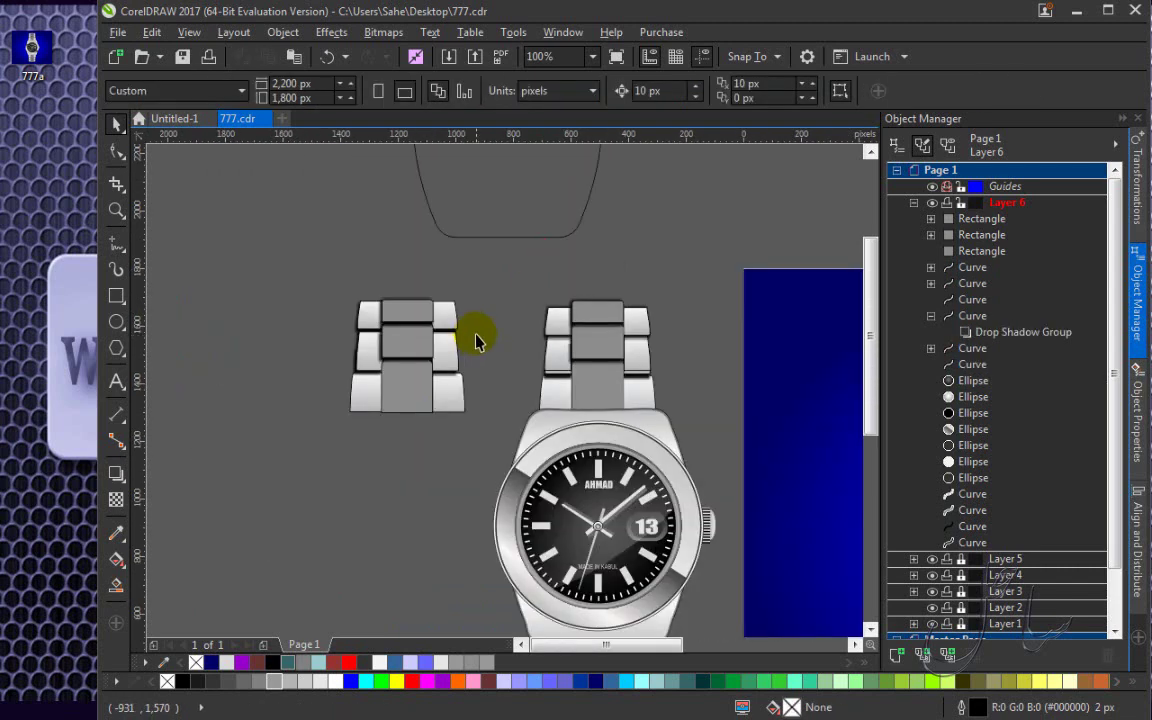
Move the whole strap section onto the blue page, centred above the watch case at about X 1,093, Y 1,489 px.
{"action": "scroll", "coordinate": [473, 342], "scroll_direction": "down", "scroll_amount": 2}
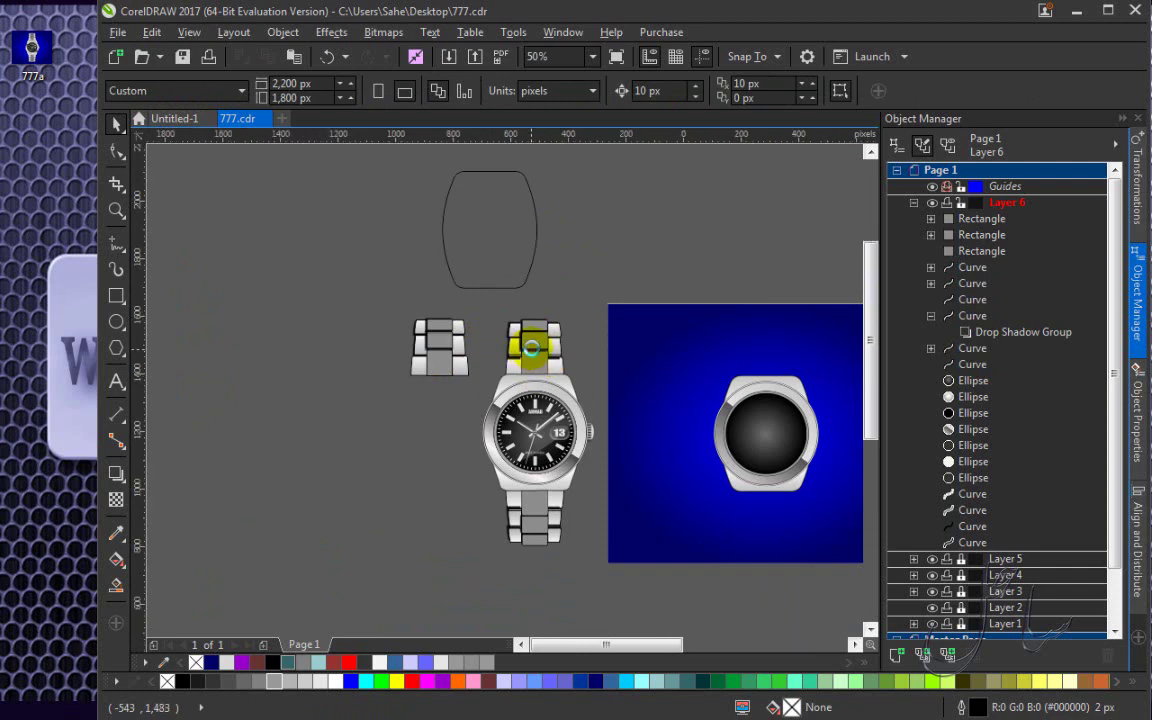
{"action": "scroll", "coordinate": [542, 345], "scroll_direction": "up", "scroll_amount": 2}
{"action": "scroll", "coordinate": [546, 374], "scroll_direction": "down", "scroll_amount": 2}
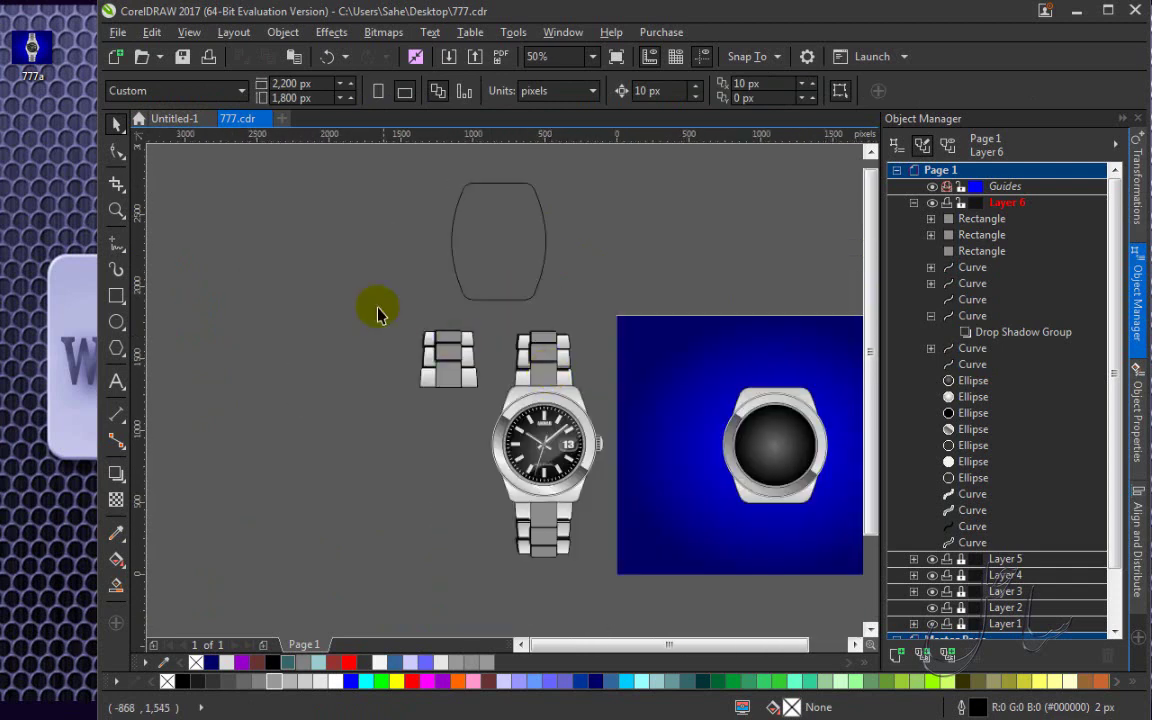
{"action": "left_click_drag", "start_coordinate": [493, 450], "coordinate": [493, 445]}
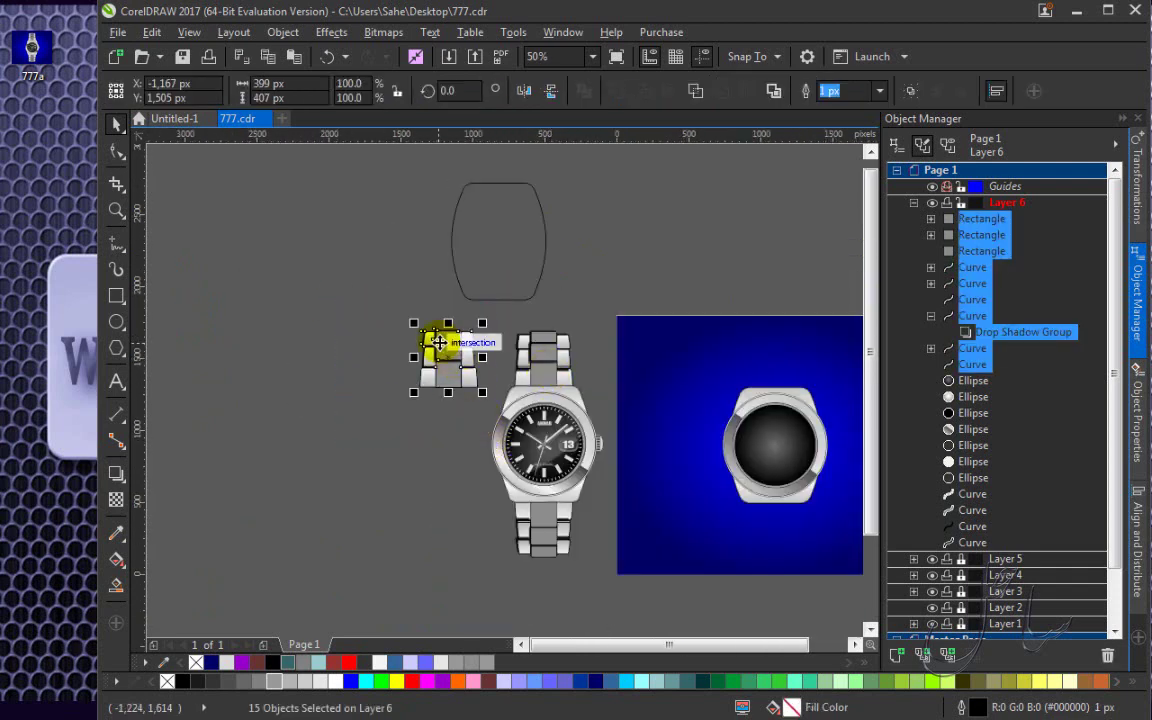
{"action": "left_click_drag", "start_coordinate": [442, 340], "coordinate": [767, 352]}
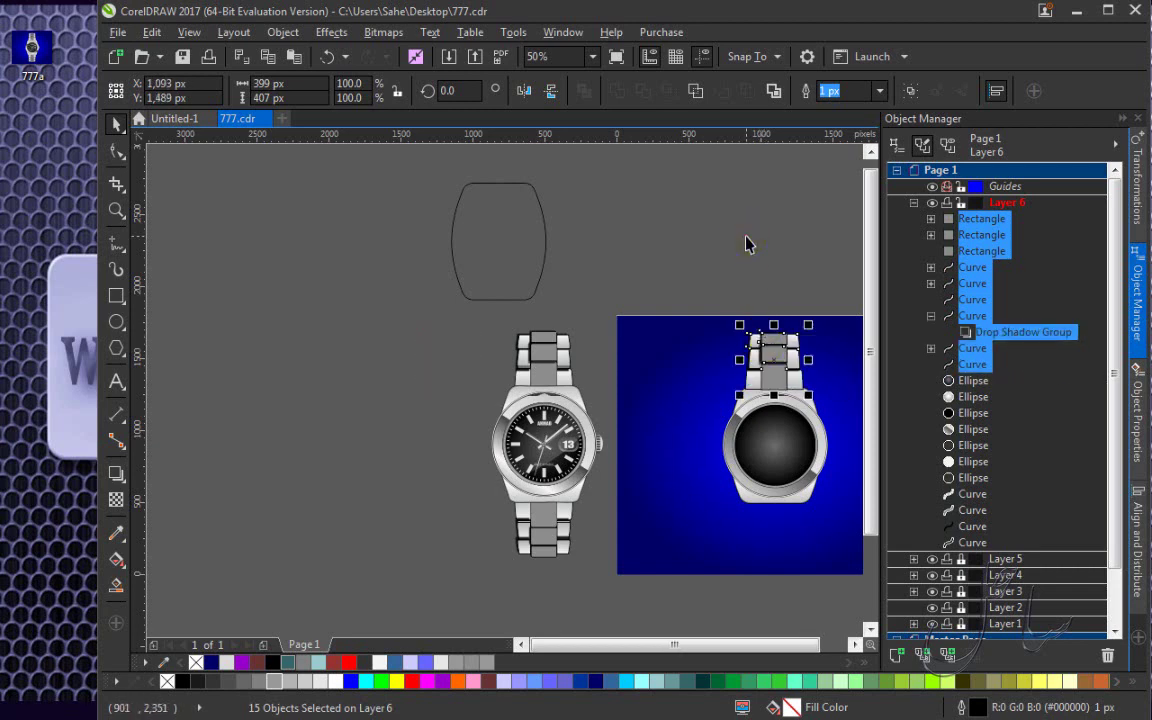
{"action": "left_click", "coordinate": [745, 236]}
Group all the strap section's links and their shadows into one object.
{"action": "left_click_drag", "start_coordinate": [705, 262], "coordinate": [836, 400]}
{"action": "right_click", "coordinate": [790, 358]}
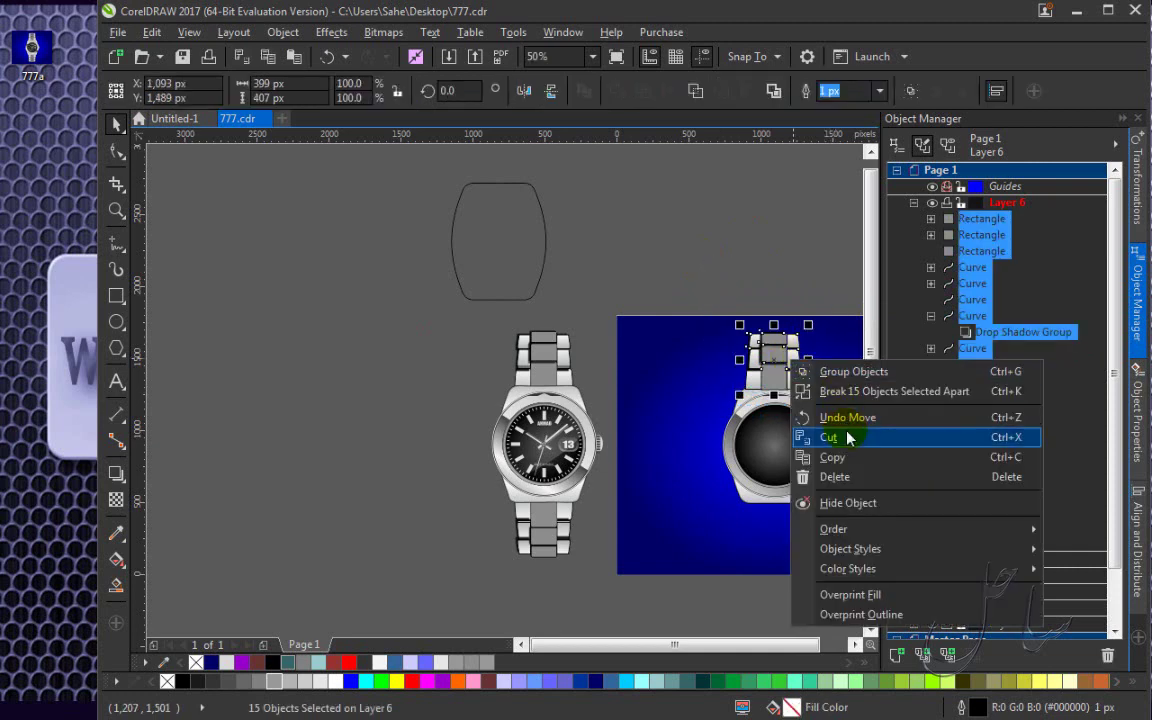
{"action": "left_click", "coordinate": [845, 371]}
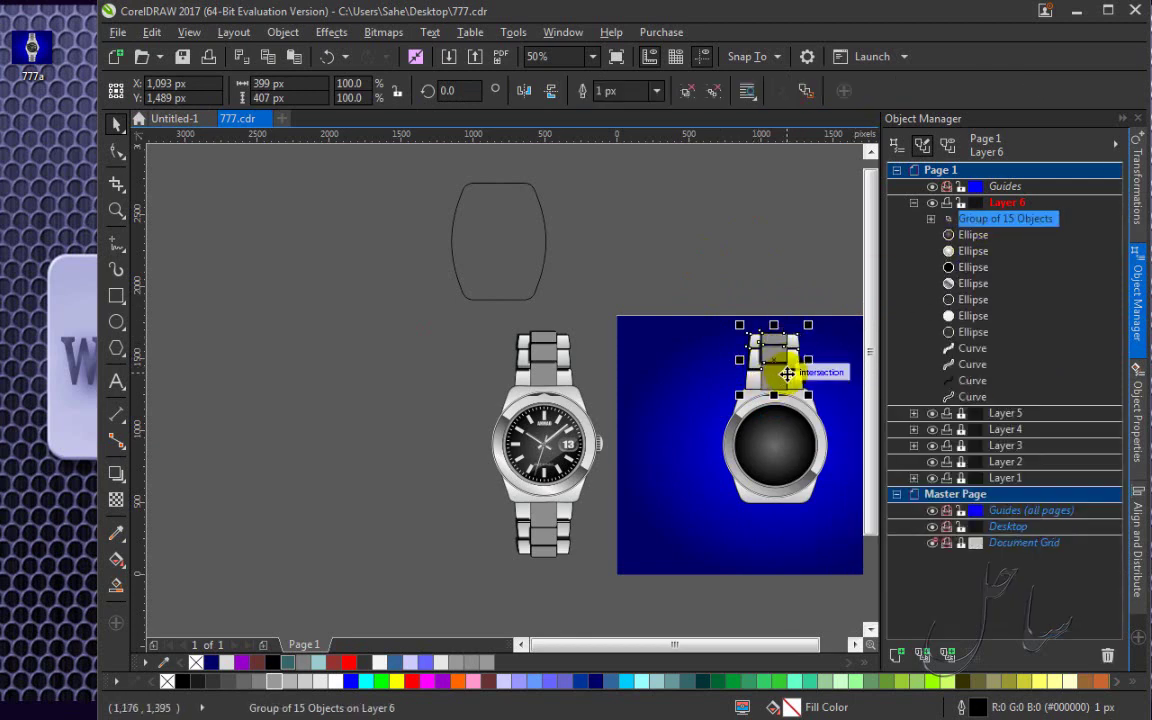
Send the strap group to the bottom of Layer 6's stacking order, behind the watch case.
{"action": "left_click_drag", "start_coordinate": [1005, 230], "coordinate": [1011, 403]}
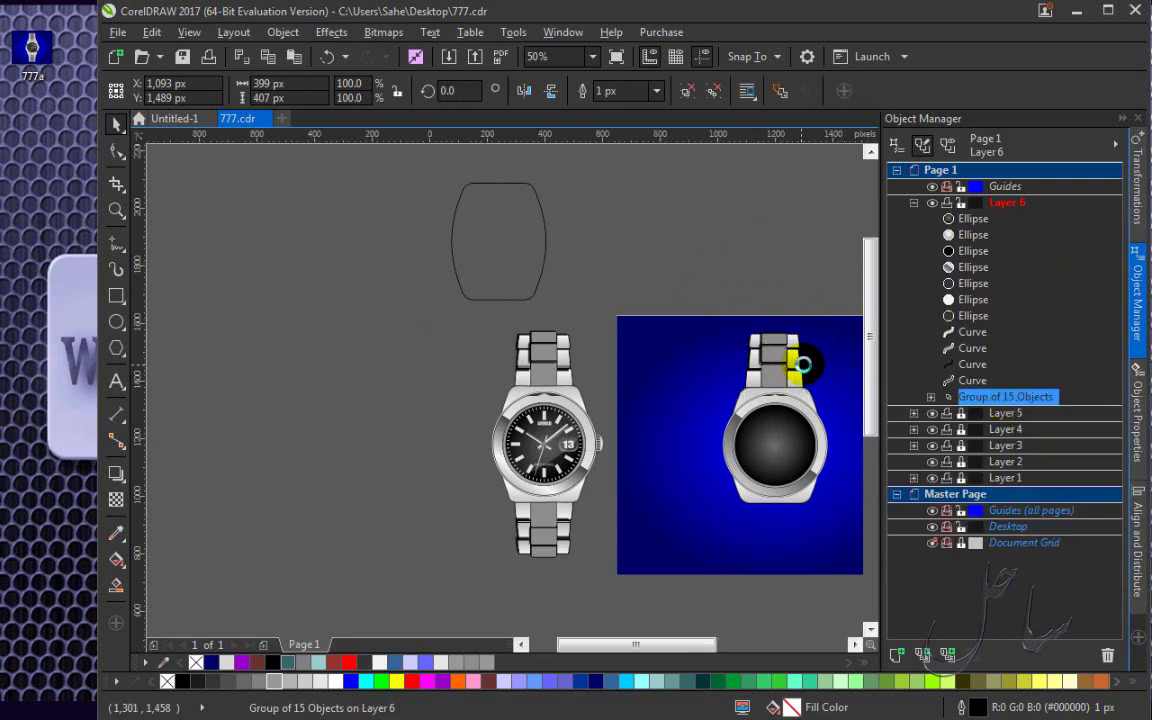
{"action": "scroll", "coordinate": [803, 366], "scroll_direction": "up", "scroll_amount": 3}
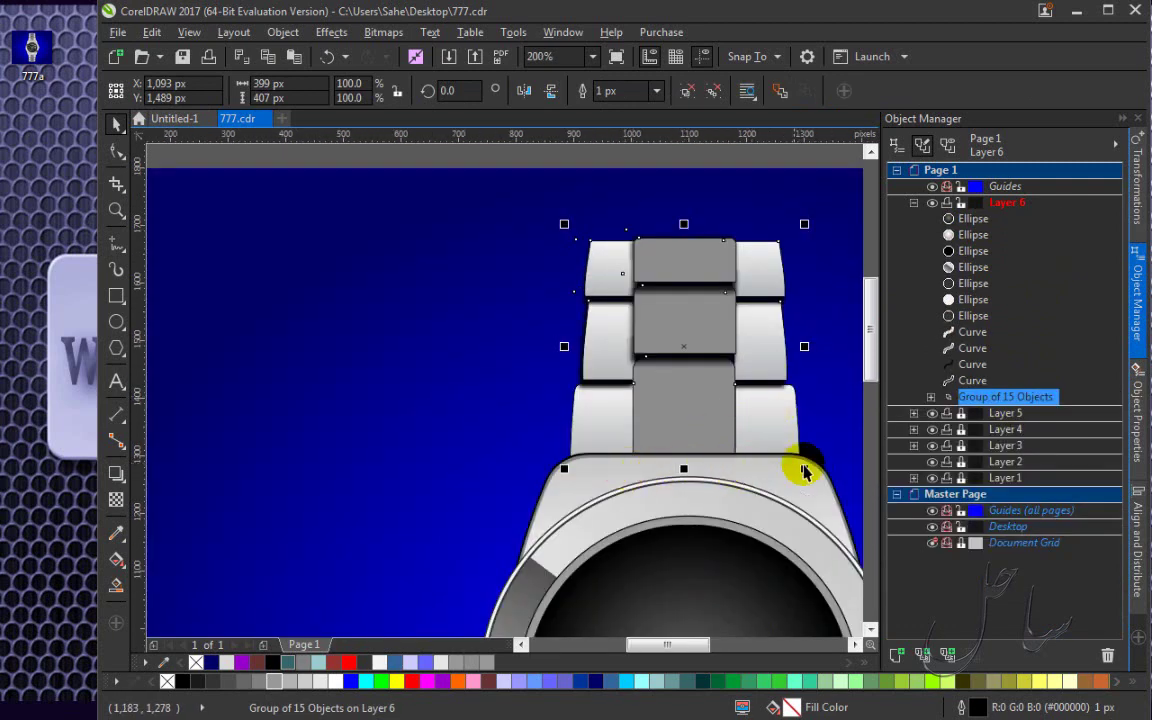
{"action": "scroll", "coordinate": [700, 395], "scroll_direction": "down", "scroll_amount": 4}
{"action": "scroll", "coordinate": [689, 391], "scroll_direction": "up", "scroll_amount": 1}
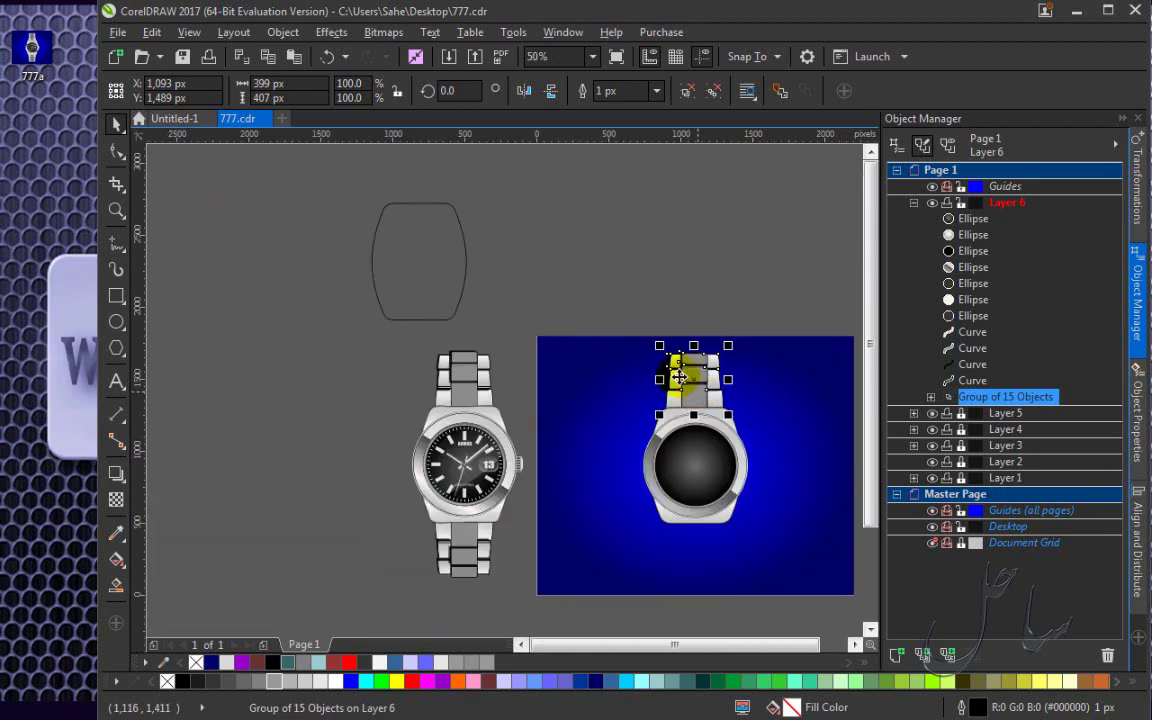
{"action": "left_click", "coordinate": [612, 340]}
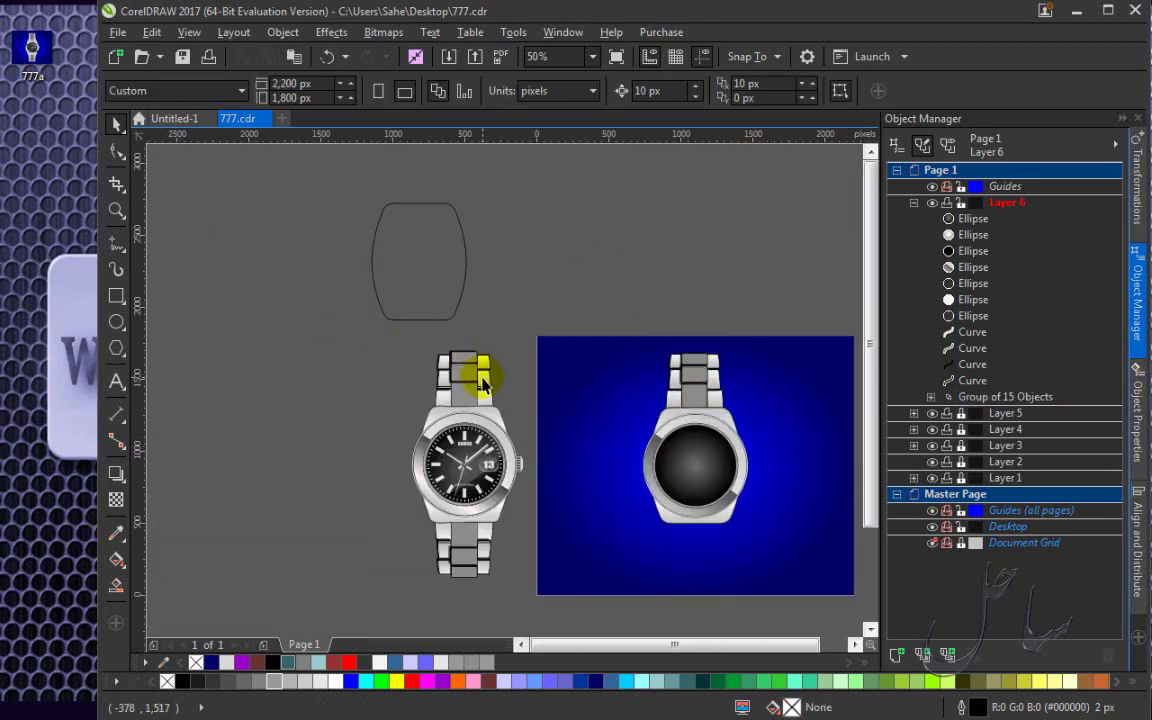
Duplicate the strap group, mirror the copy vertically and position it below the watch case at about X 1,101, Y 300 px.
{"action": "left_click", "coordinate": [695, 372]}
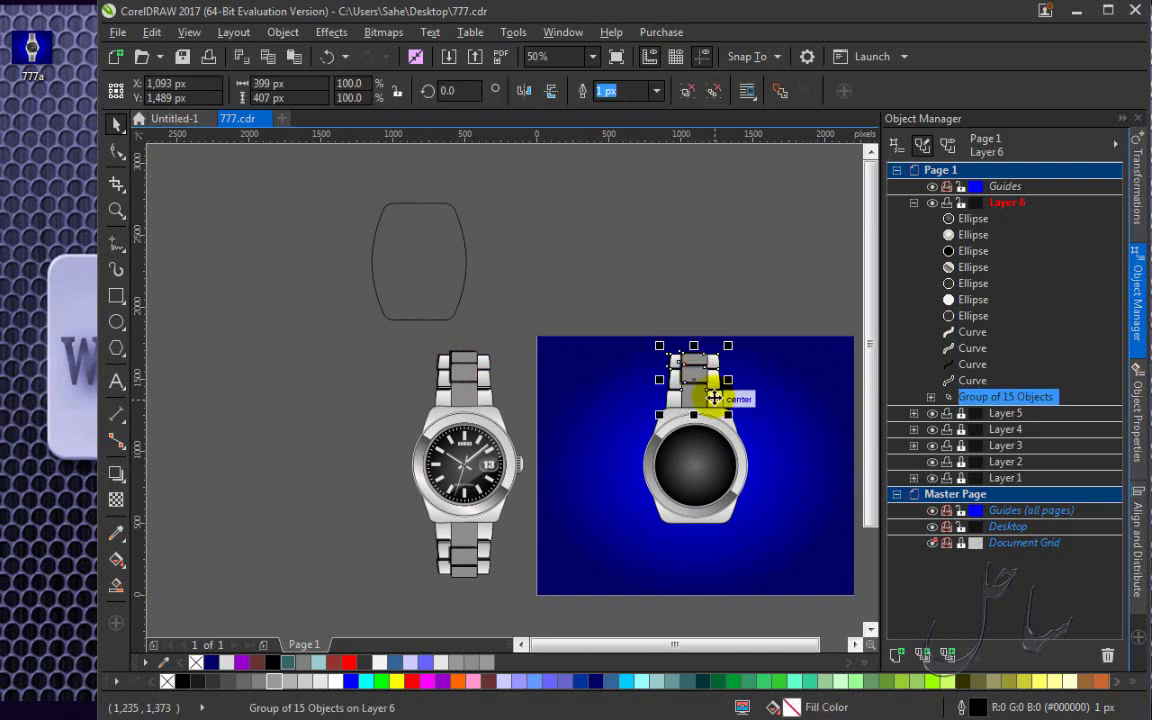
{"action": "key", "text": "KP_Add"}
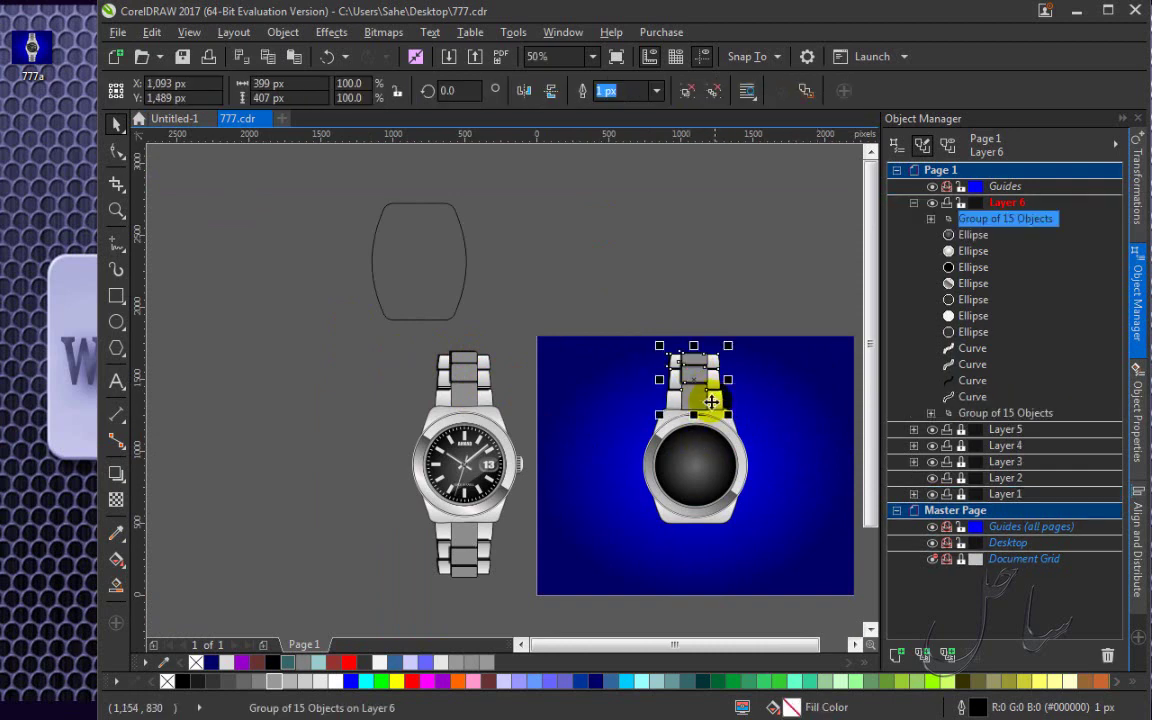
{"action": "left_click", "coordinate": [550, 92]}
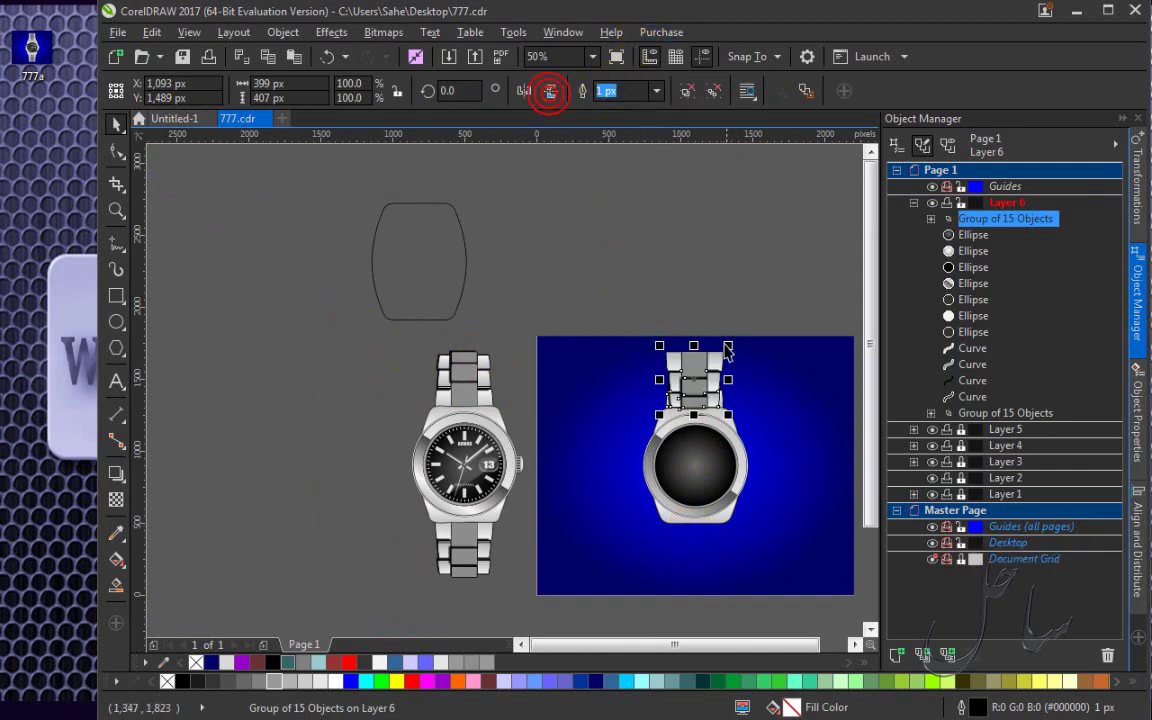
{"action": "left_click_drag", "start_coordinate": [694, 347], "coordinate": [690, 524]}
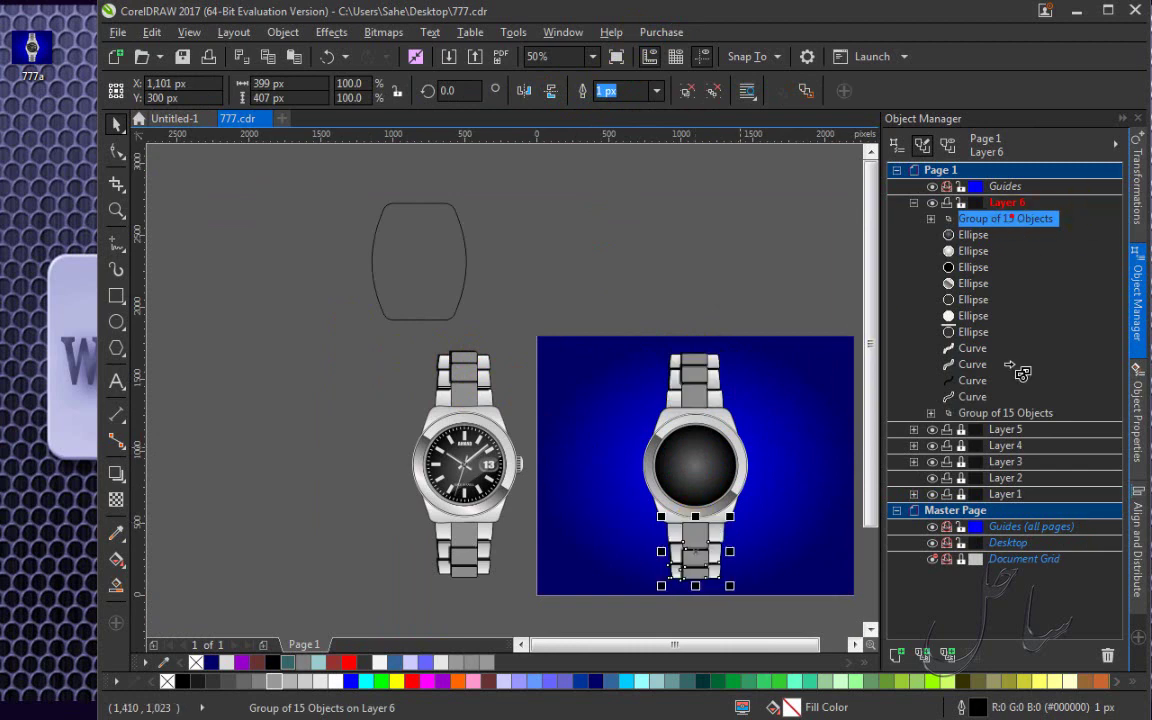
Move the lower strap group into the upper strap's group at the bottom of Layer 6, behind the watch case.
{"action": "left_click_drag", "start_coordinate": [1020, 373], "coordinate": [1003, 411]}
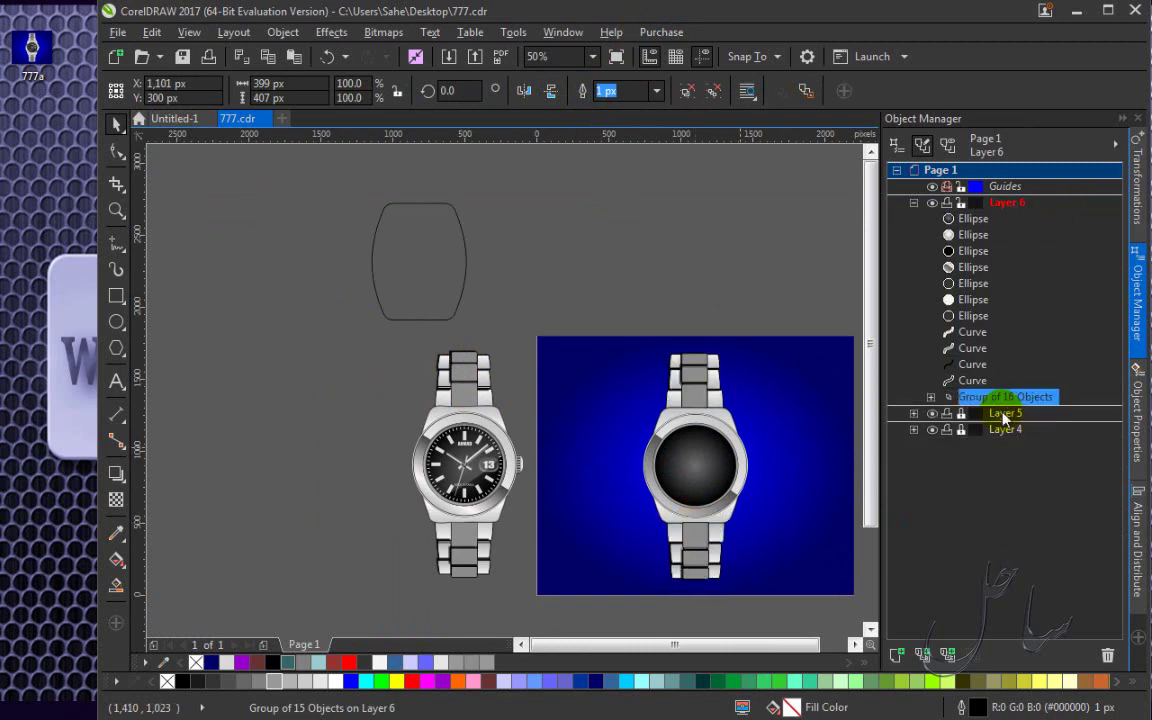
{"action": "left_click", "coordinate": [790, 533]}
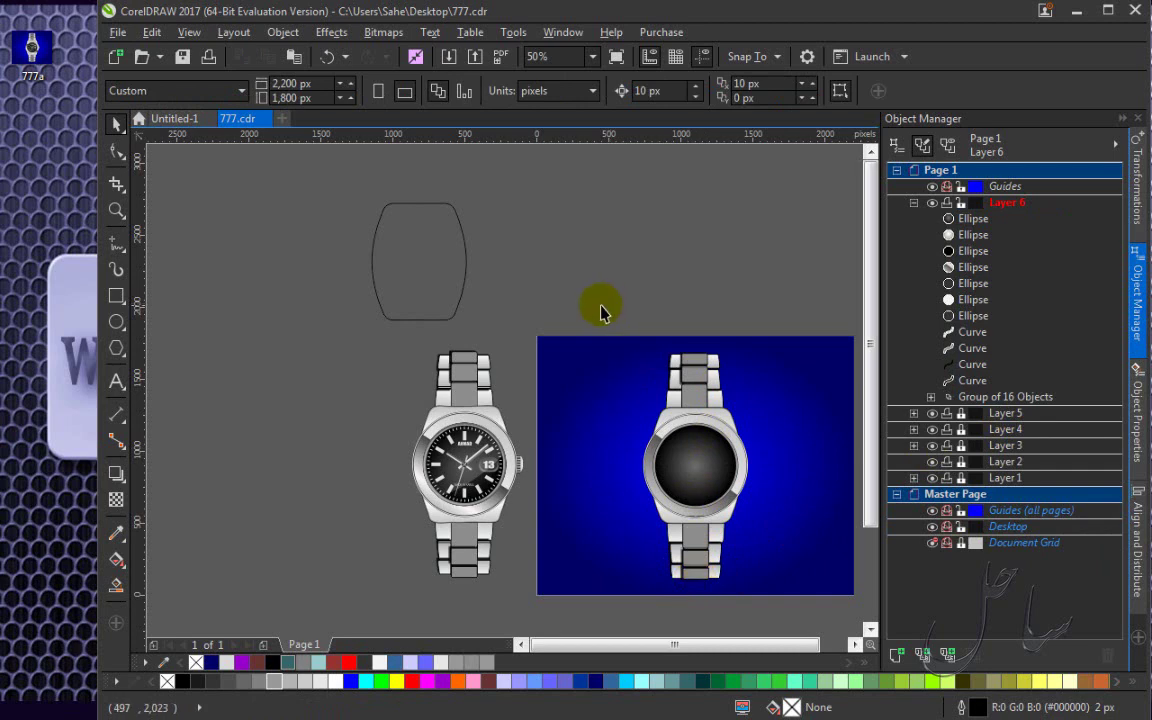
Move the whole new watch, case and both straps, to the blue page's left side, next to the finished watch.
{"action": "left_click_drag", "start_coordinate": [600, 312], "coordinate": [757, 506]}
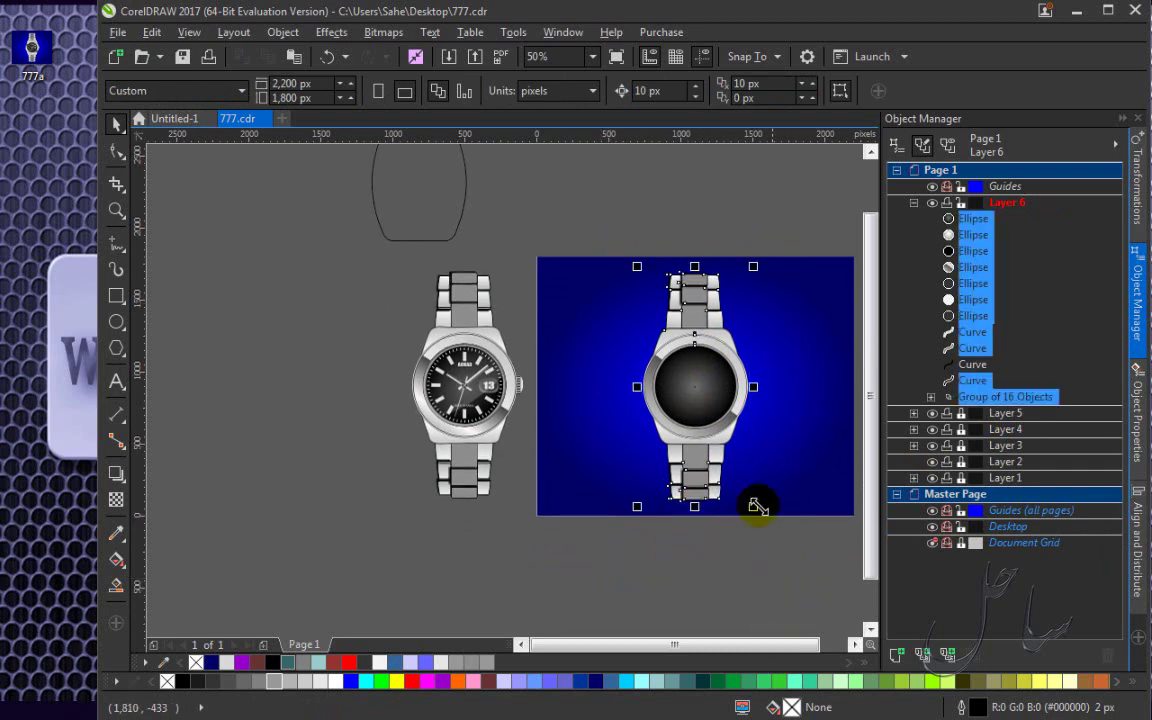
{"action": "left_click_drag", "start_coordinate": [650, 293], "coordinate": [598, 296]}
{"action": "left_click", "coordinate": [565, 212]}
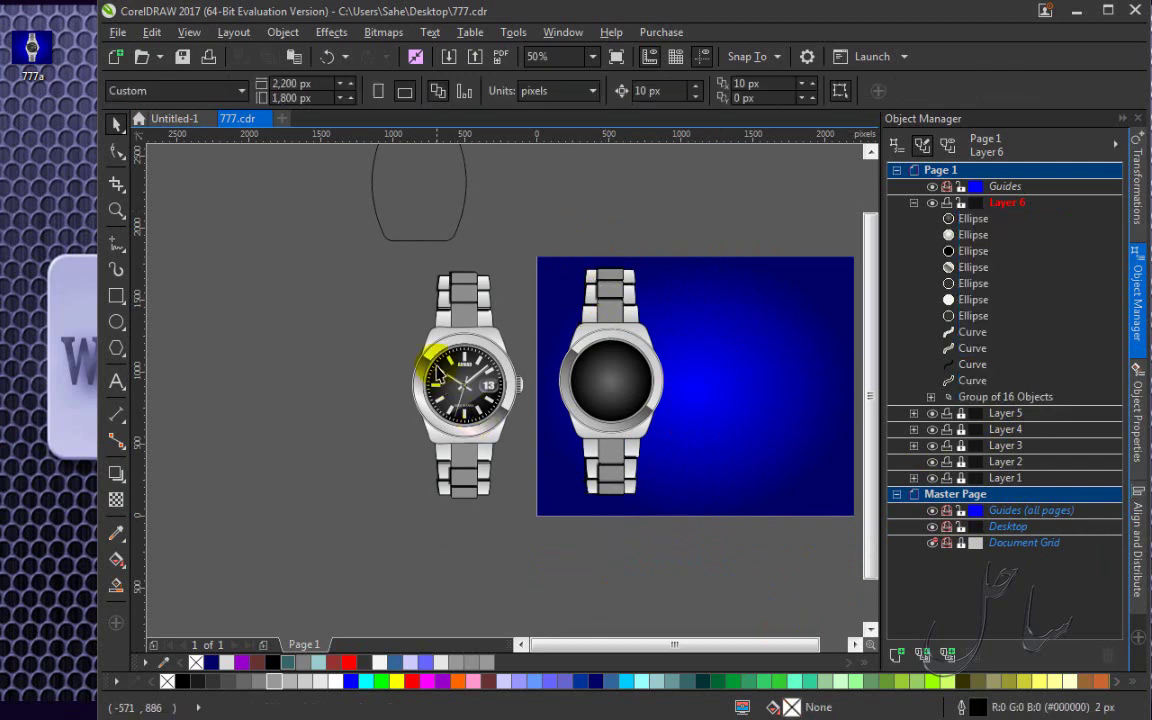
Examine the finished watch's dial, hands, date window and crown in comparison with the new watch.
{"action": "scroll", "coordinate": [437, 373], "scroll_direction": "up", "scroll_amount": 2}
{"action": "scroll", "coordinate": [512, 397], "scroll_direction": "up", "scroll_amount": 2}
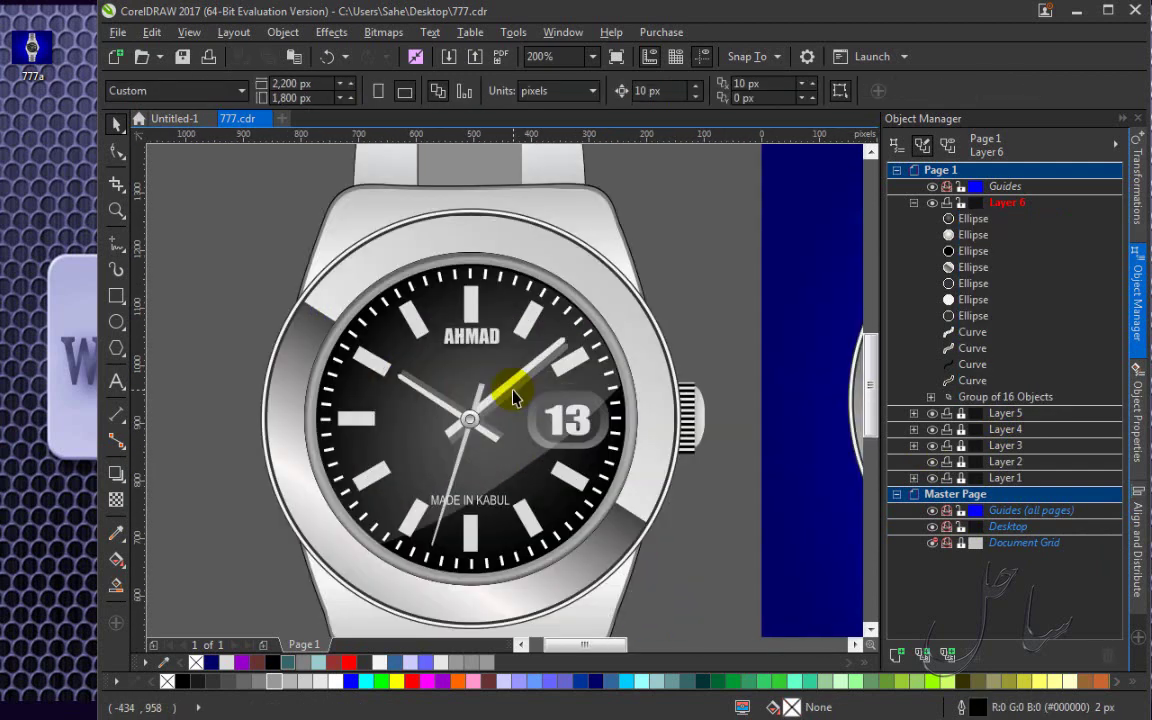
{"action": "scroll", "coordinate": [512, 397], "scroll_direction": "down", "scroll_amount": 2}
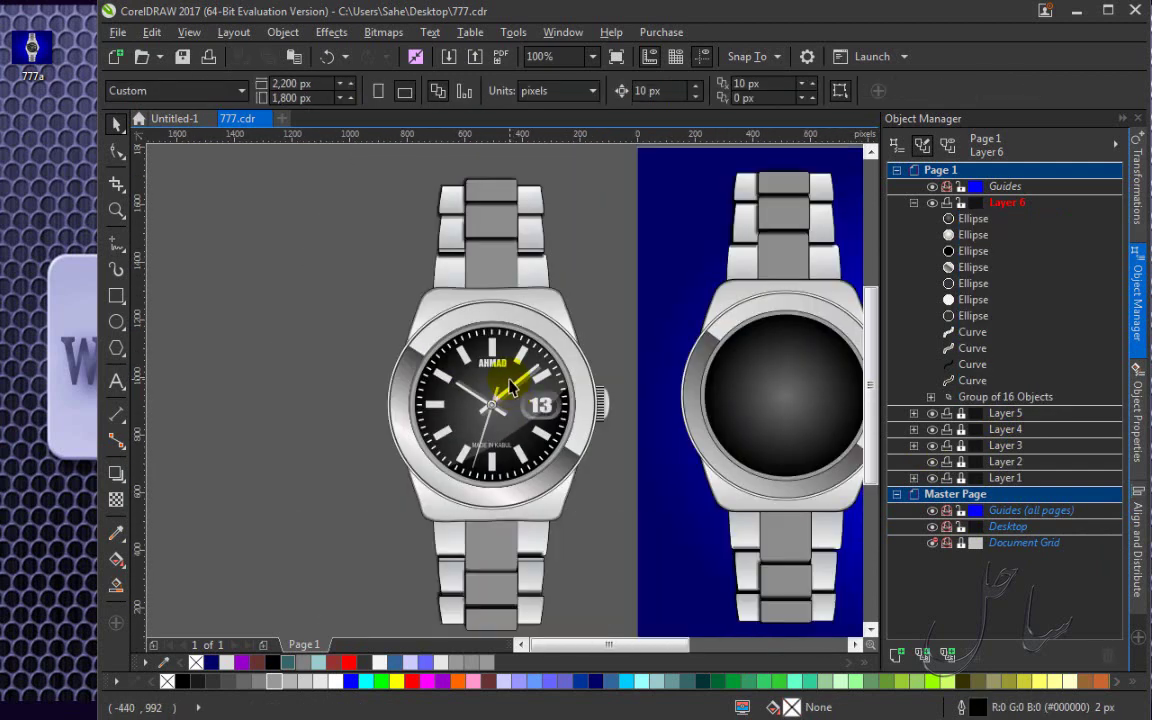
{"action": "scroll", "coordinate": [512, 388], "scroll_direction": "down", "scroll_amount": 2}
{"action": "scroll", "coordinate": [512, 388], "scroll_direction": "up", "scroll_amount": 2}
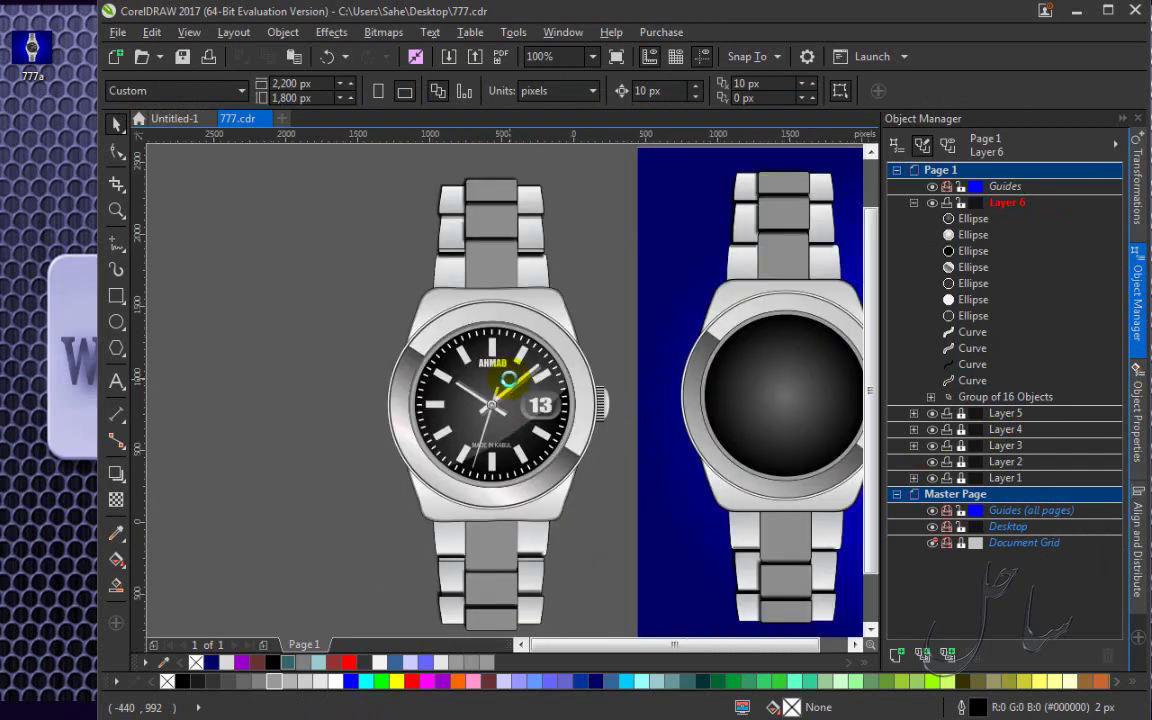
{"action": "scroll", "coordinate": [512, 388], "scroll_direction": "down", "scroll_amount": 2}
{"action": "scroll", "coordinate": [512, 388], "scroll_direction": "up", "scroll_amount": 2}
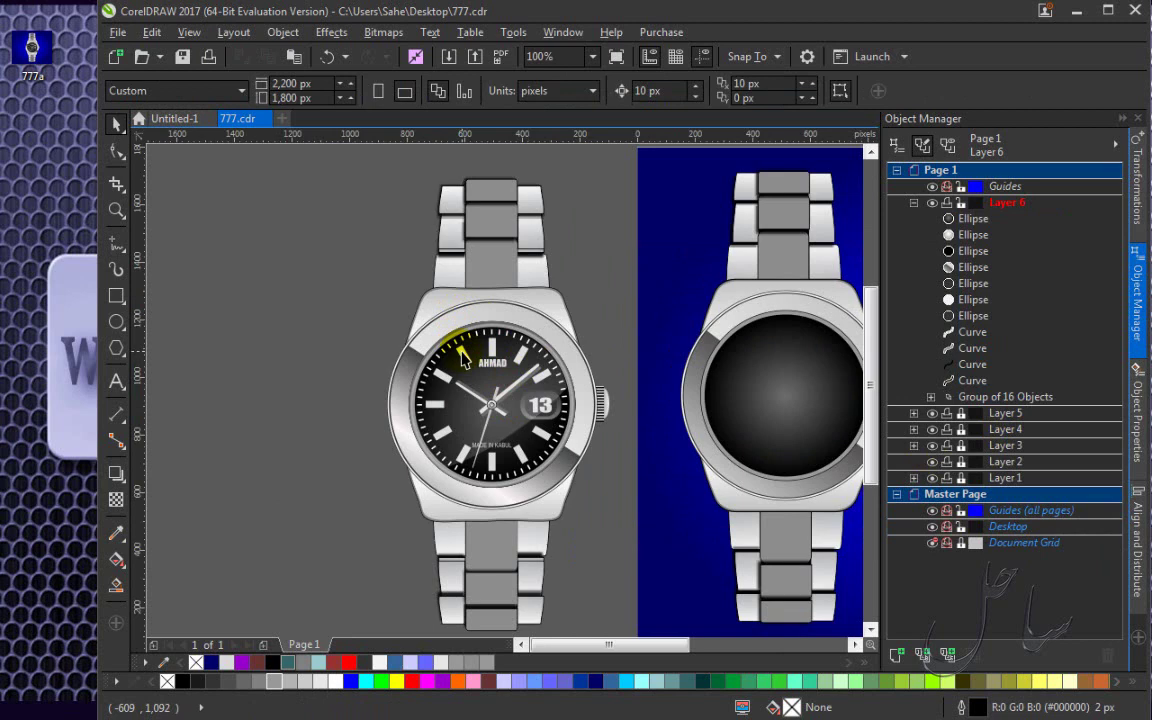
{"action": "scroll", "coordinate": [514, 466], "scroll_direction": "down", "scroll_amount": 2}
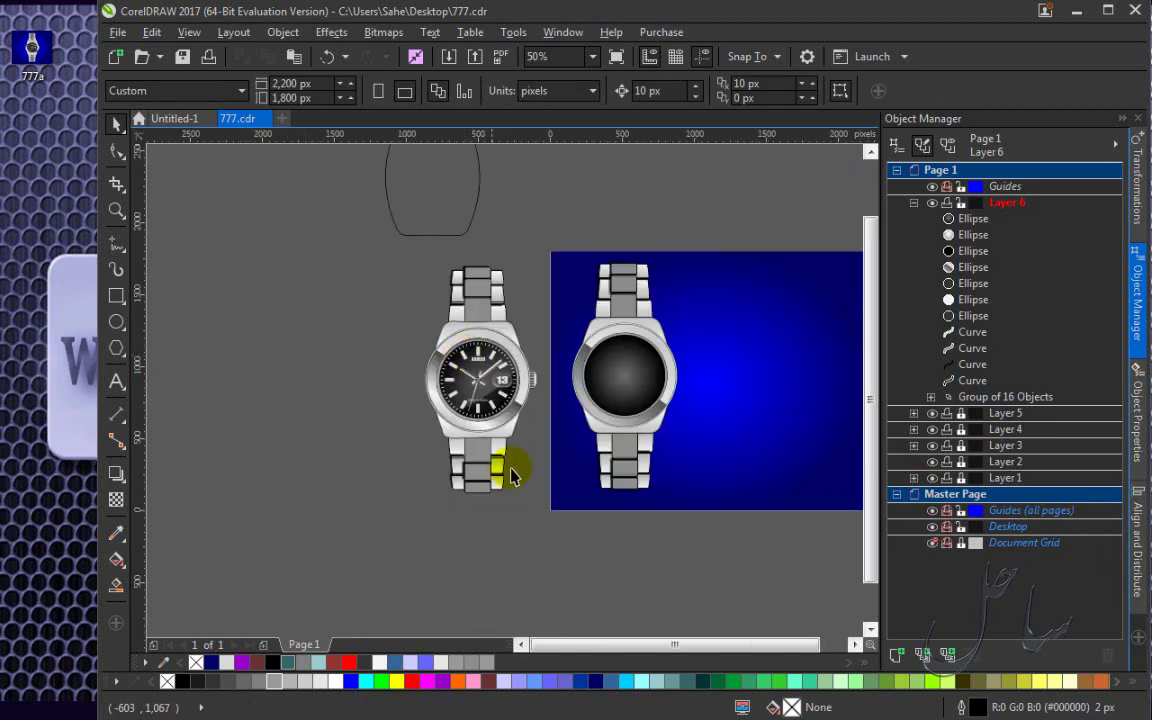
{"action": "scroll", "coordinate": [514, 458], "scroll_direction": "up", "scroll_amount": 2}
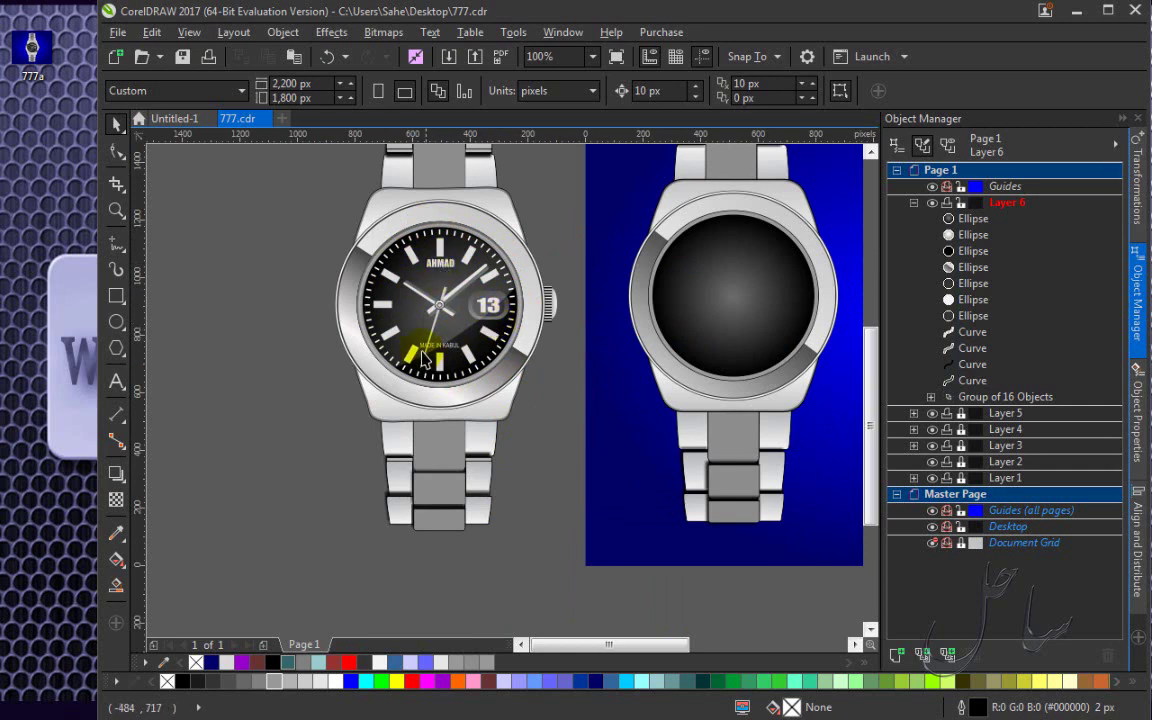
Draw a rectangle about 45 × 153 px beside the finished watch's crown, filled light grey #D9D9D9 with no outline.
{"action": "scroll", "coordinate": [548, 303], "scroll_direction": "up", "scroll_amount": 2}
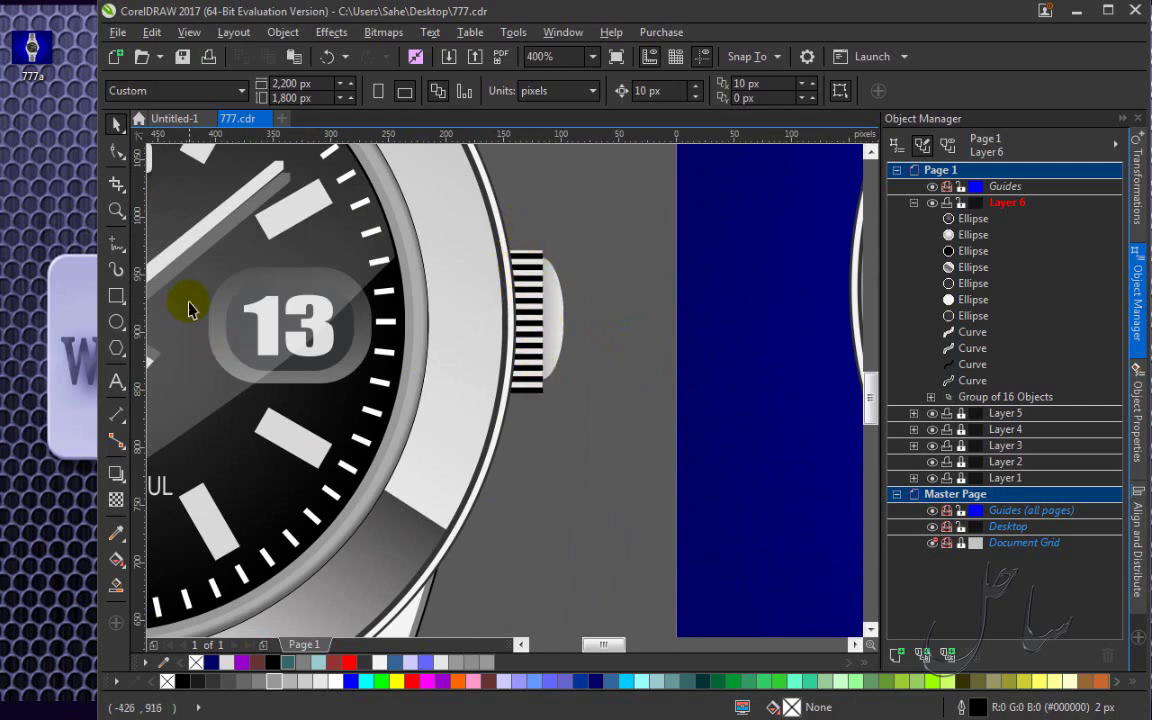
{"action": "left_click", "coordinate": [115, 295]}
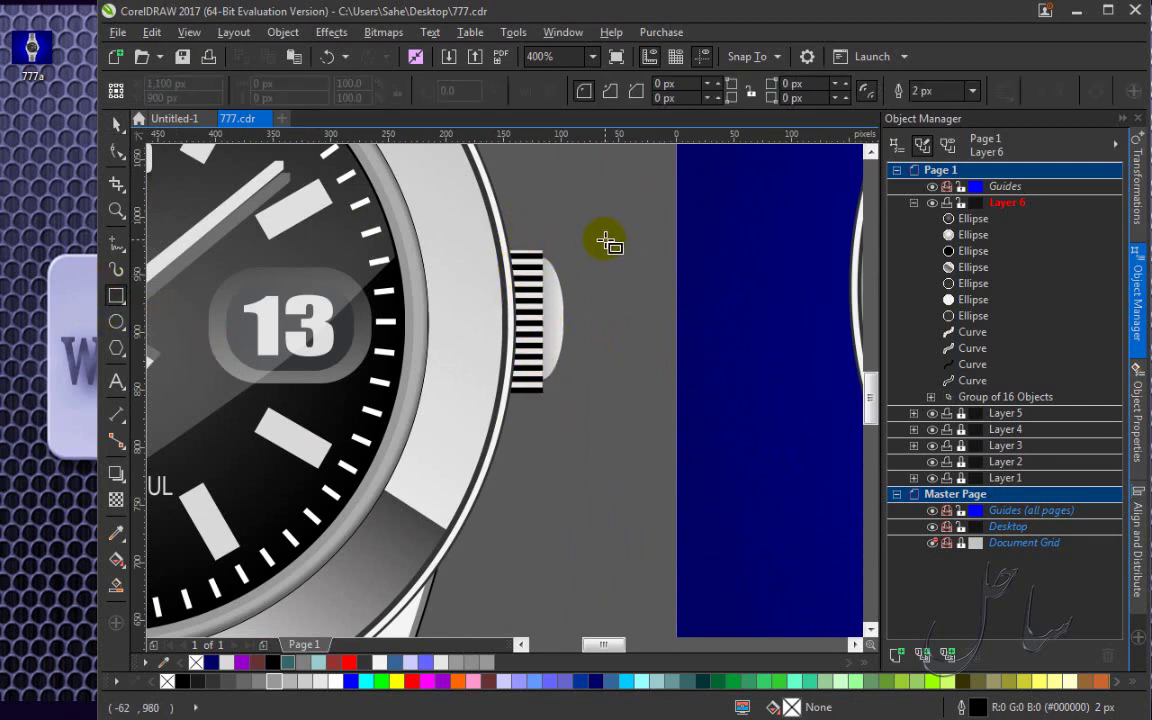
{"action": "left_click_drag", "start_coordinate": [604, 239], "coordinate": [657, 417]}
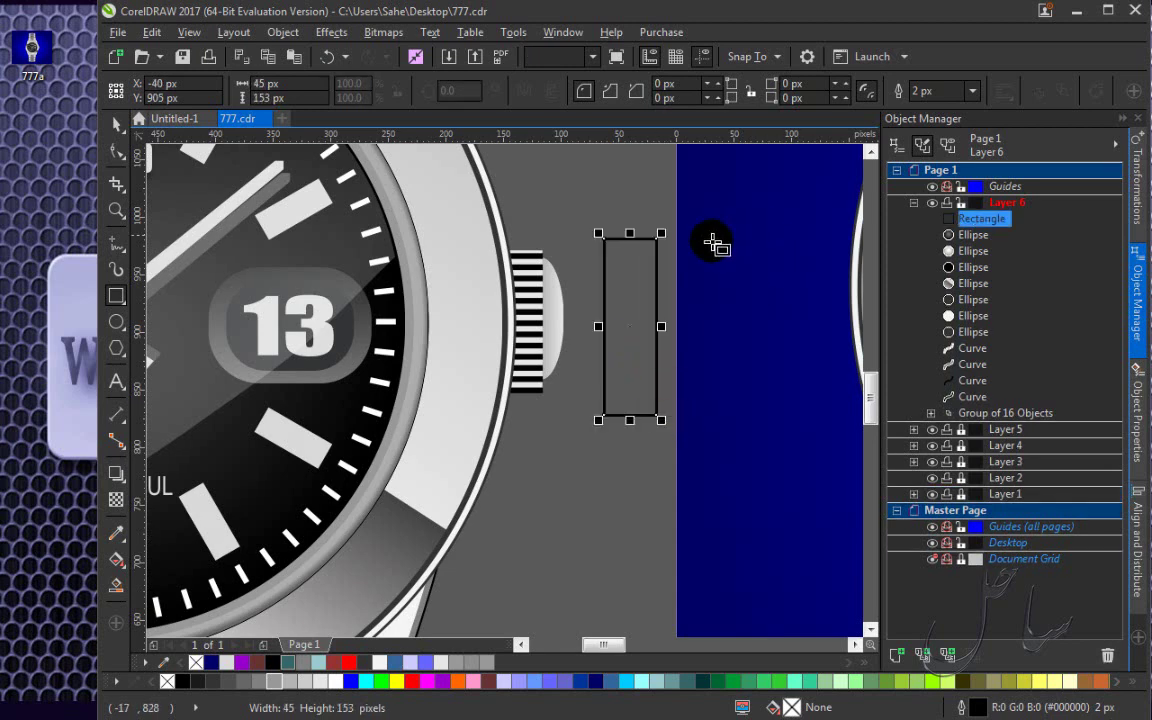
{"action": "left_click", "coordinate": [228, 681]}
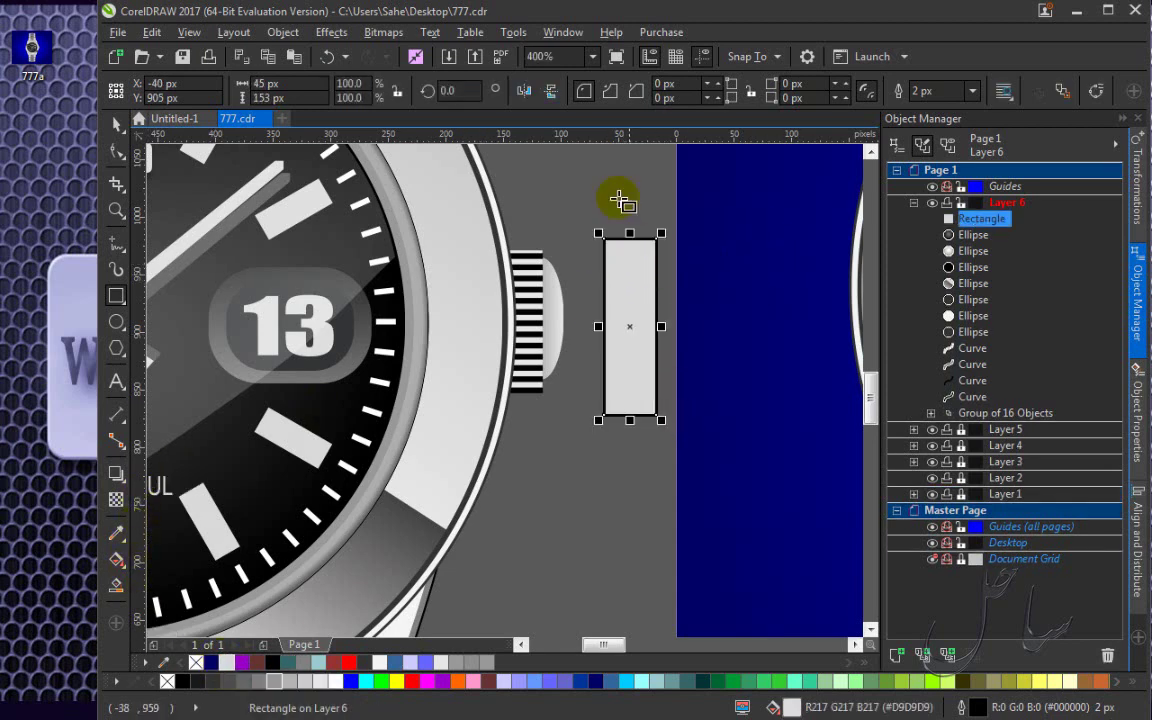
{"action": "left_click", "coordinate": [976, 92]}
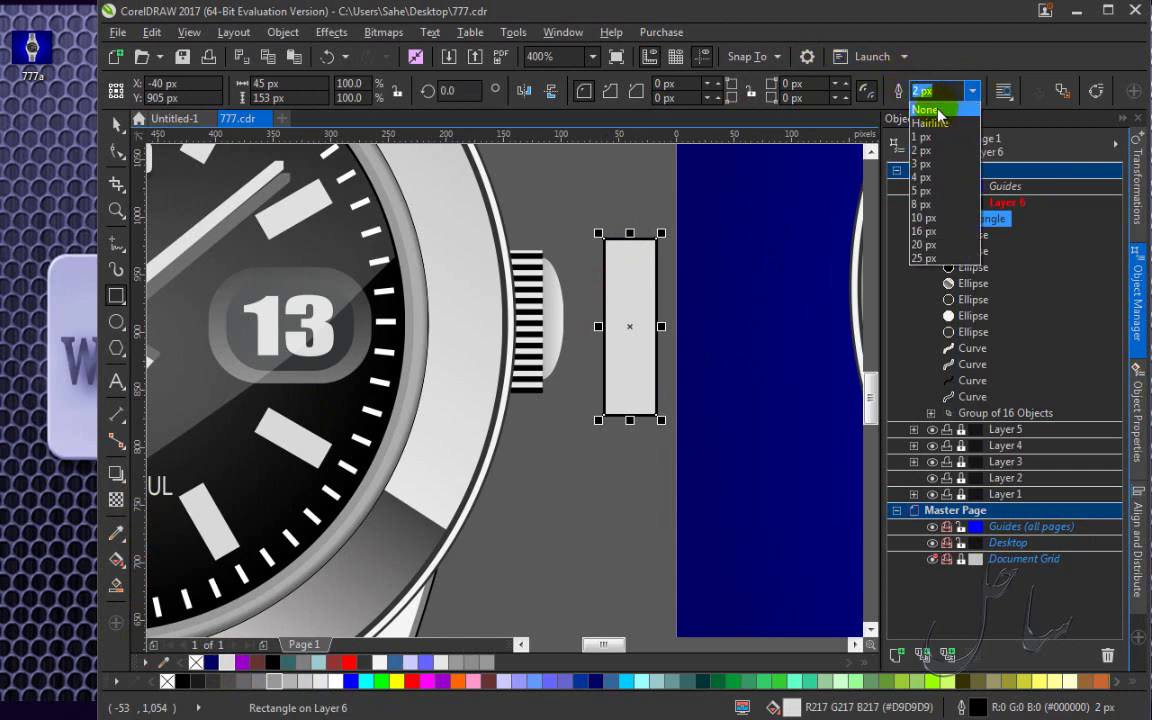
{"action": "left_click", "coordinate": [918, 104]}
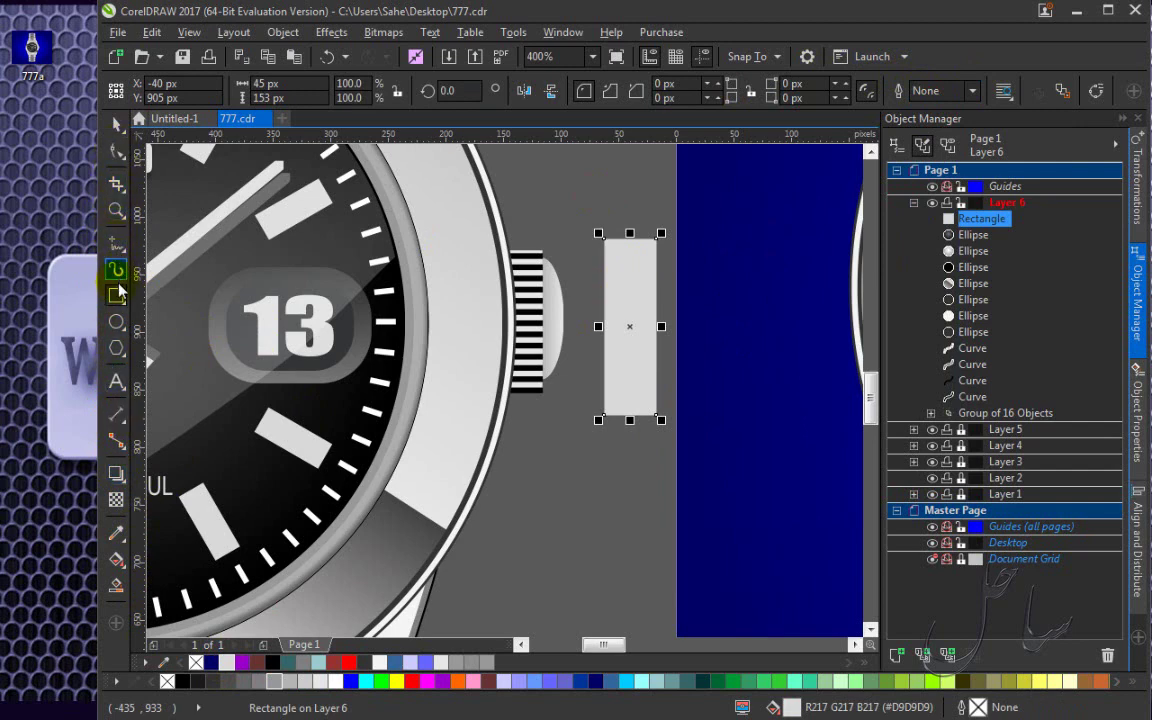
Draw a thin horizontal bar about 44 × 4 px above the grey rectangle, filled black with no outline.
{"action": "scroll", "coordinate": [612, 214], "scroll_direction": "up", "scroll_amount": 1}
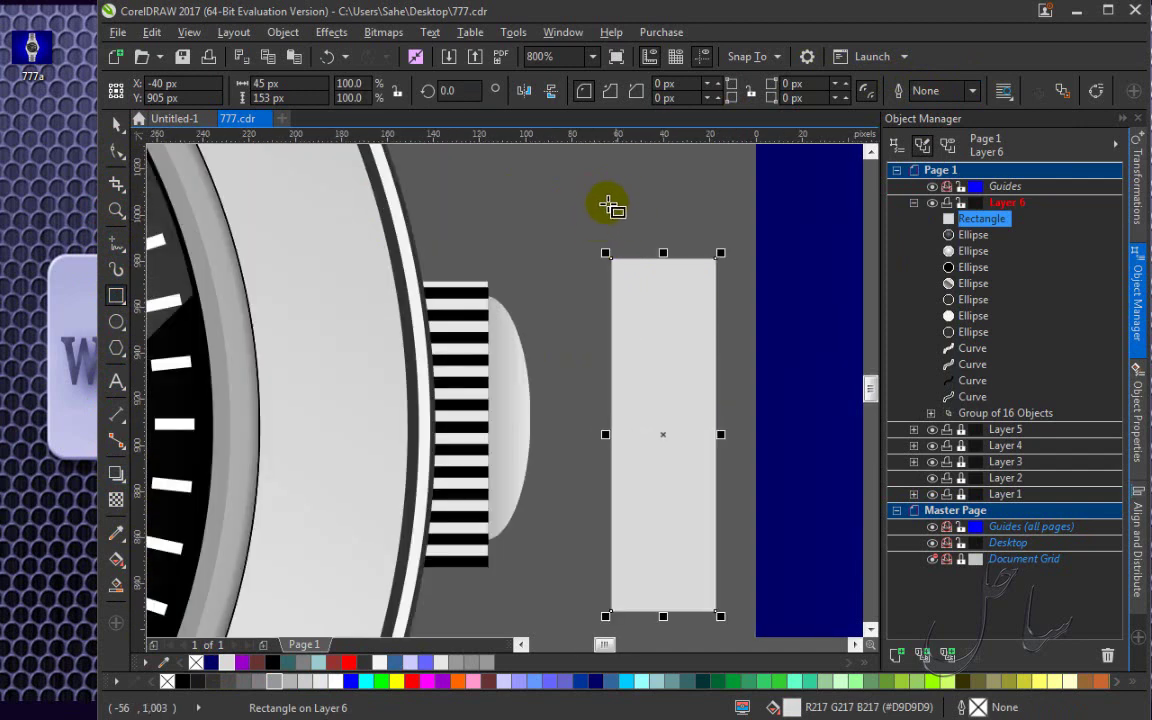
{"action": "left_click_drag", "start_coordinate": [615, 204], "coordinate": [706, 212]}
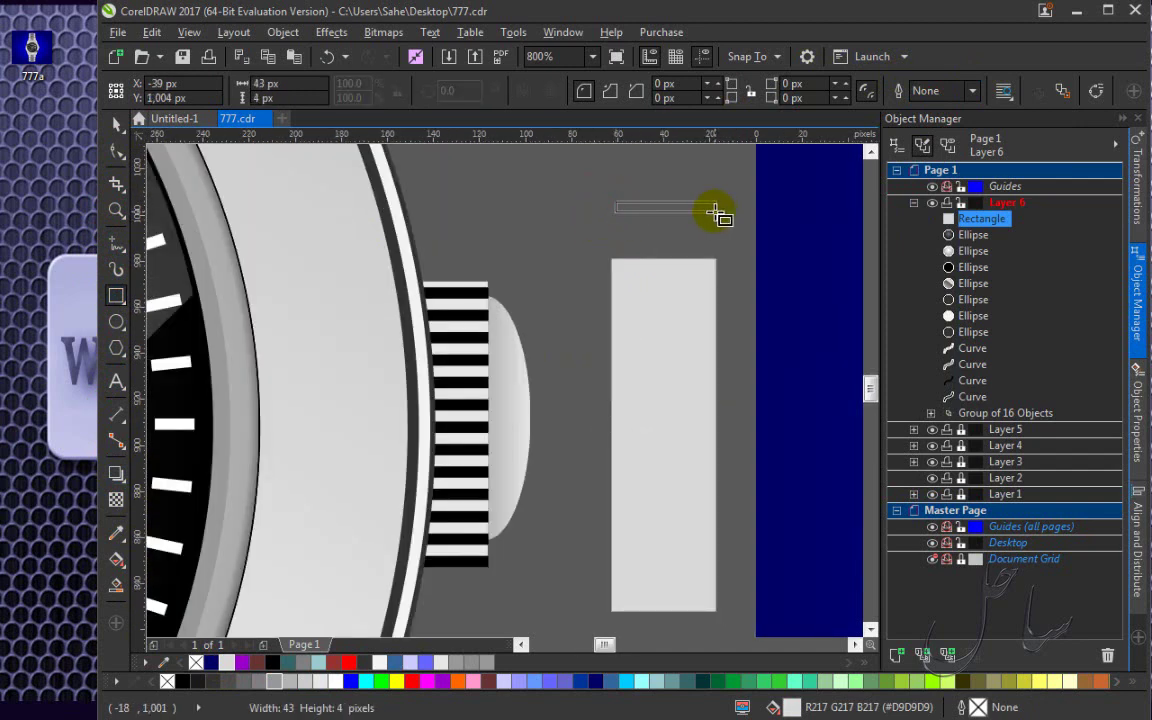
{"action": "left_click_drag", "start_coordinate": [718, 211], "coordinate": [721, 212]}
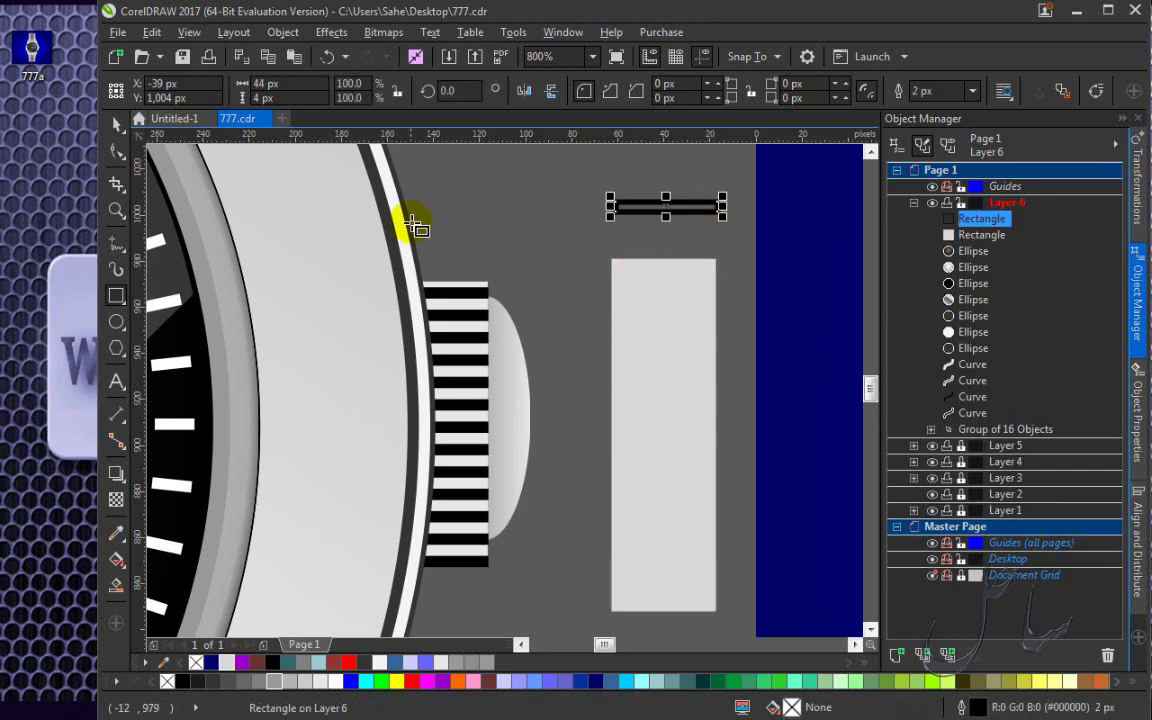
{"action": "left_click", "coordinate": [183, 681]}
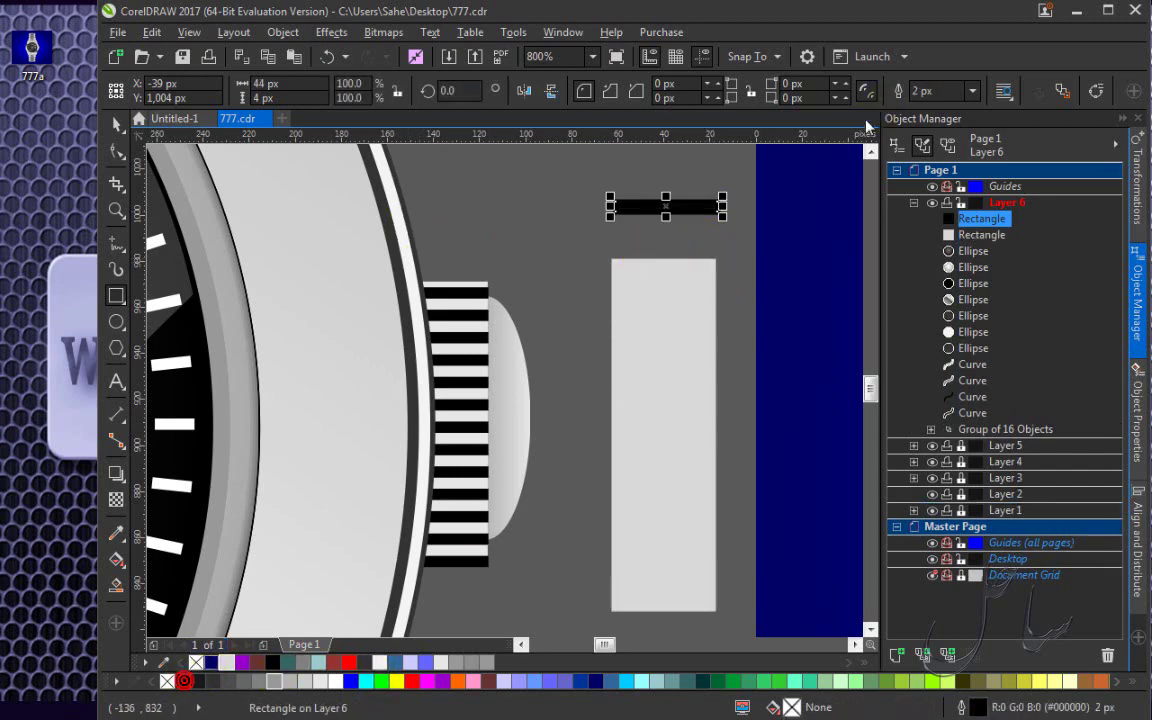
{"action": "left_click", "coordinate": [972, 91]}
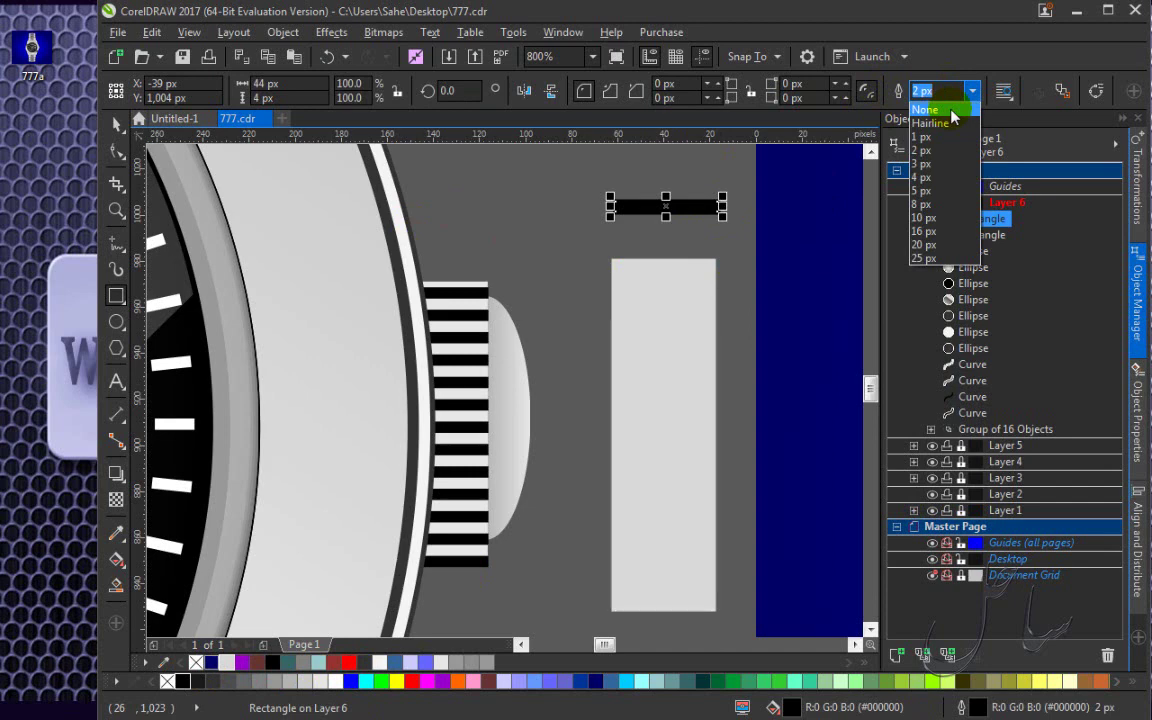
{"action": "left_click", "coordinate": [951, 117]}
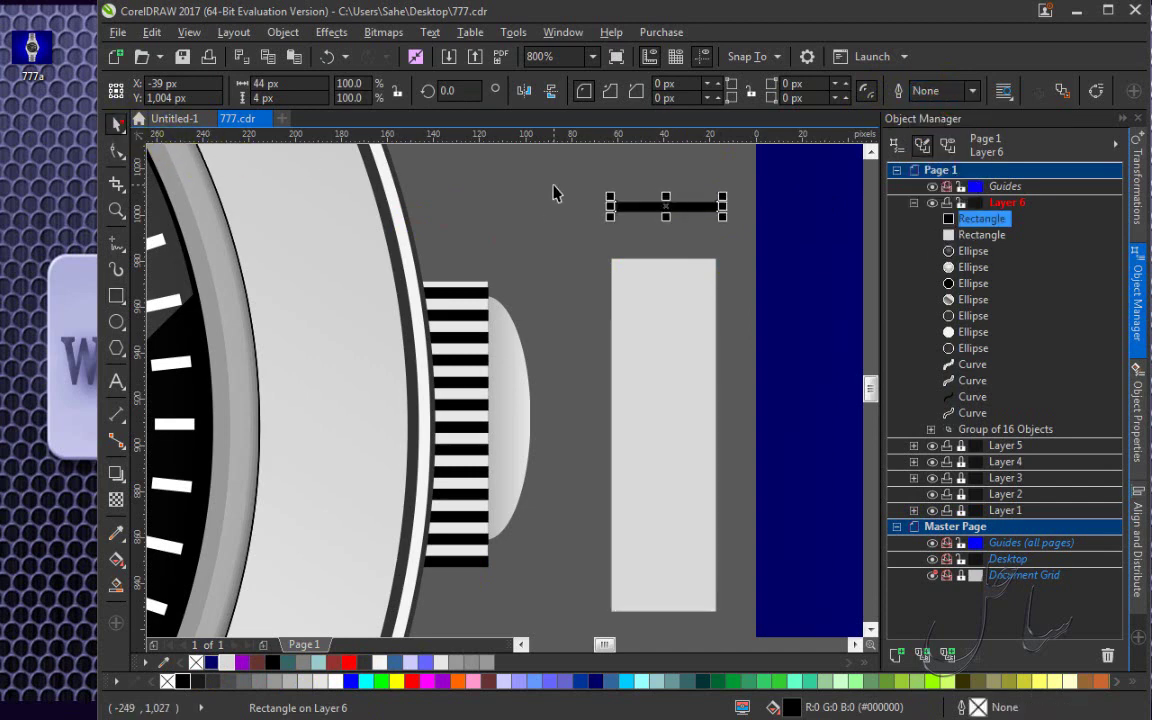
Place the black bar near the grey rectangle's upper edge at about Y 975 px and add a copy at about Y 968 px.
{"action": "left_click", "coordinate": [679, 214]}
{"action": "left_click_drag", "start_coordinate": [679, 211], "coordinate": [676, 273]}
{"action": "scroll", "coordinate": [689, 321], "scroll_direction": "up", "scroll_amount": 1}
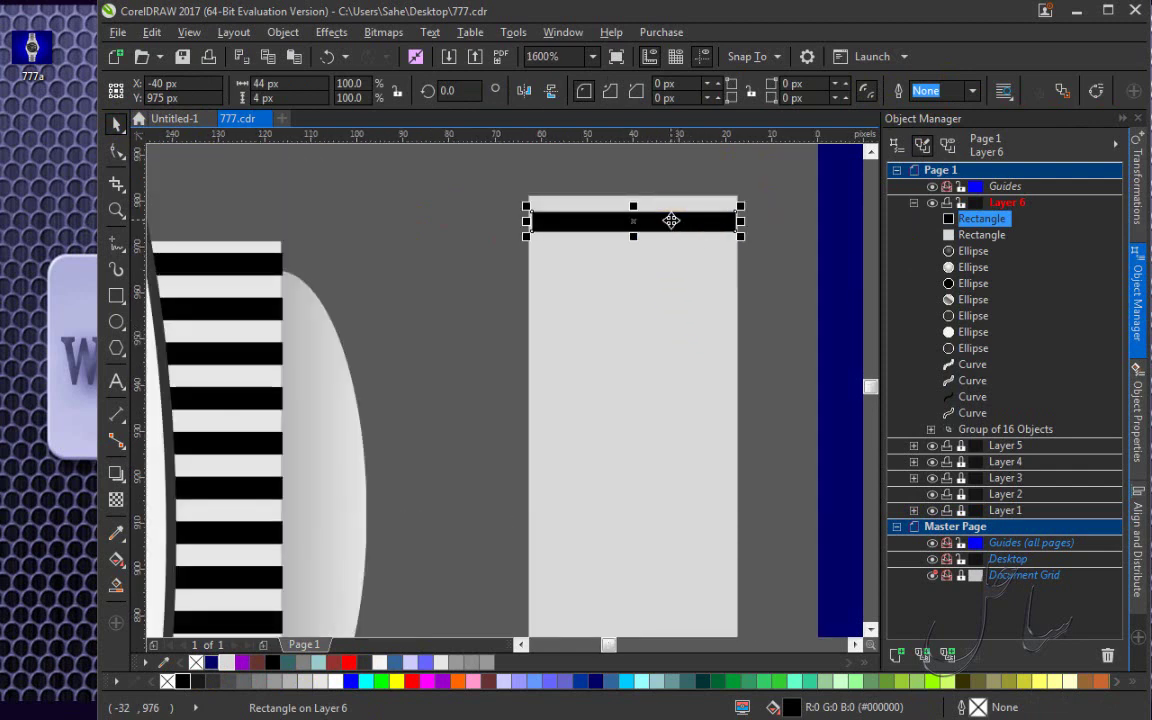
{"action": "left_click_drag", "start_coordinate": [671, 220], "coordinate": [671, 256]}
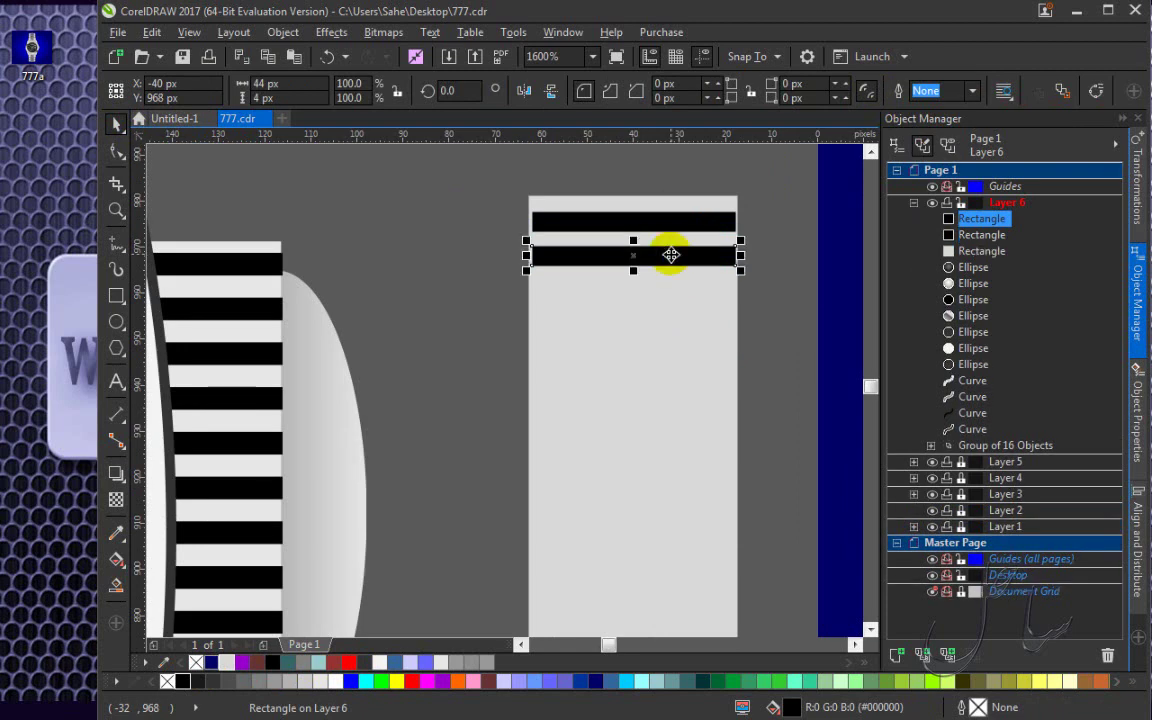
Repeat the bar duplication at the same spacing down to the grey rectangle's lower edge, ending at about Y 834 px.
{"action": "scroll", "coordinate": [670, 287], "scroll_direction": "down", "scroll_amount": 2}
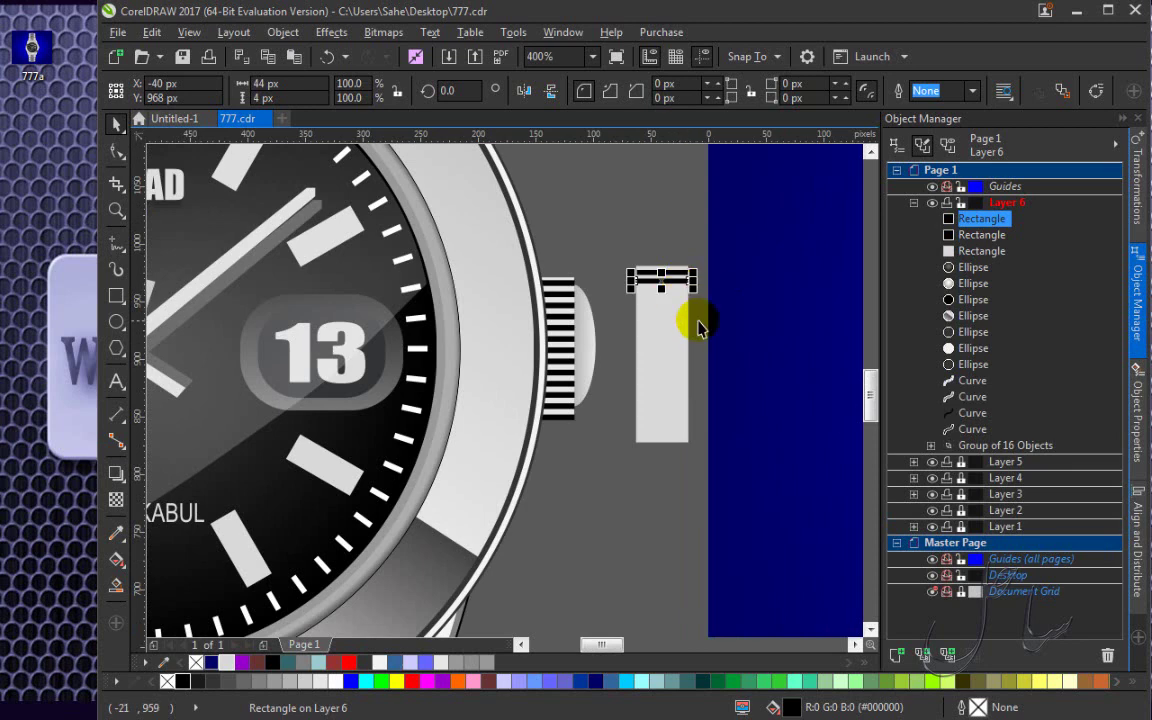
{"action": "key", "text": "ctrl+r"}
{"action": "key", "text": "ctrl+r"}
{"action": "key", "text": "ctrl+r"}
{"action": "key", "text": "ctrl+r"}
{"action": "key", "text": "ctrl+r"}
{"action": "key", "text": "ctrl+r"}
{"action": "key", "text": "ctrl+r"}
{"action": "key", "text": "ctrl+r"}
{"action": "key", "text": "ctrl+r"}
{"action": "key", "text": "ctrl+r"}
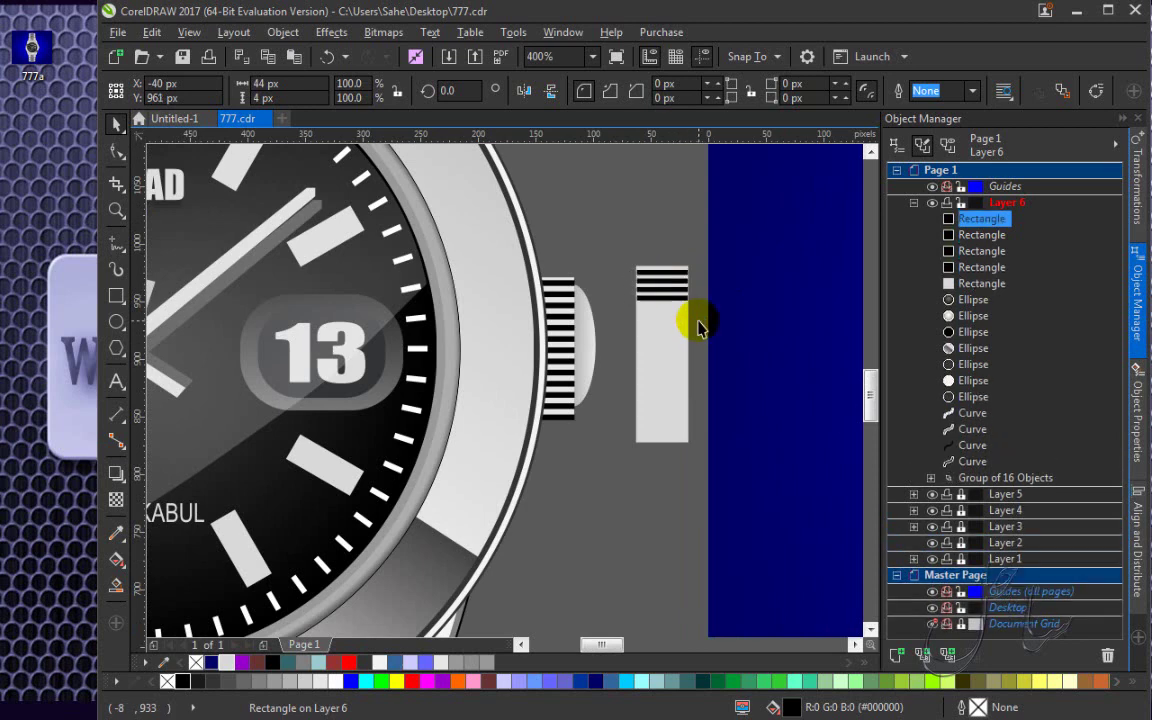
{"action": "key", "text": "ctrl+r"}
{"action": "key", "text": "ctrl+r"}
{"action": "key", "text": "ctrl+r"}
{"action": "key", "text": "ctrl+r"}
{"action": "key", "text": "ctrl+r"}
{"action": "key", "text": "ctrl+r"}
{"action": "key", "text": "ctrl+r"}
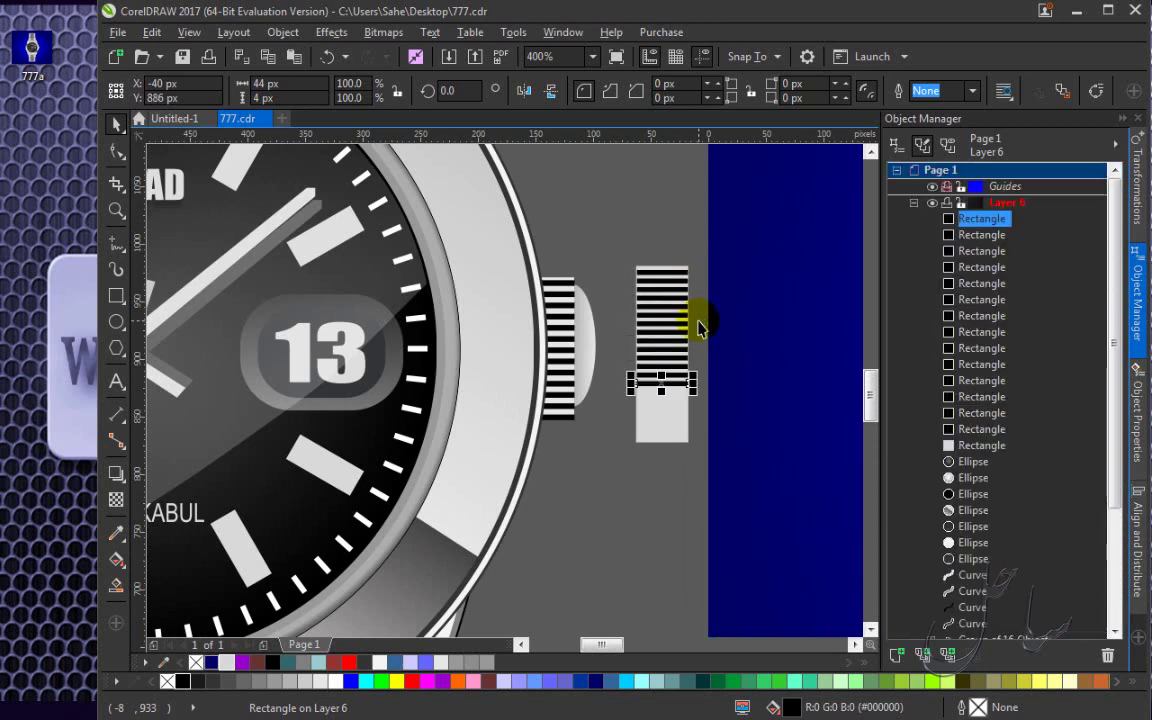
{"action": "key", "text": "ctrl+r"}
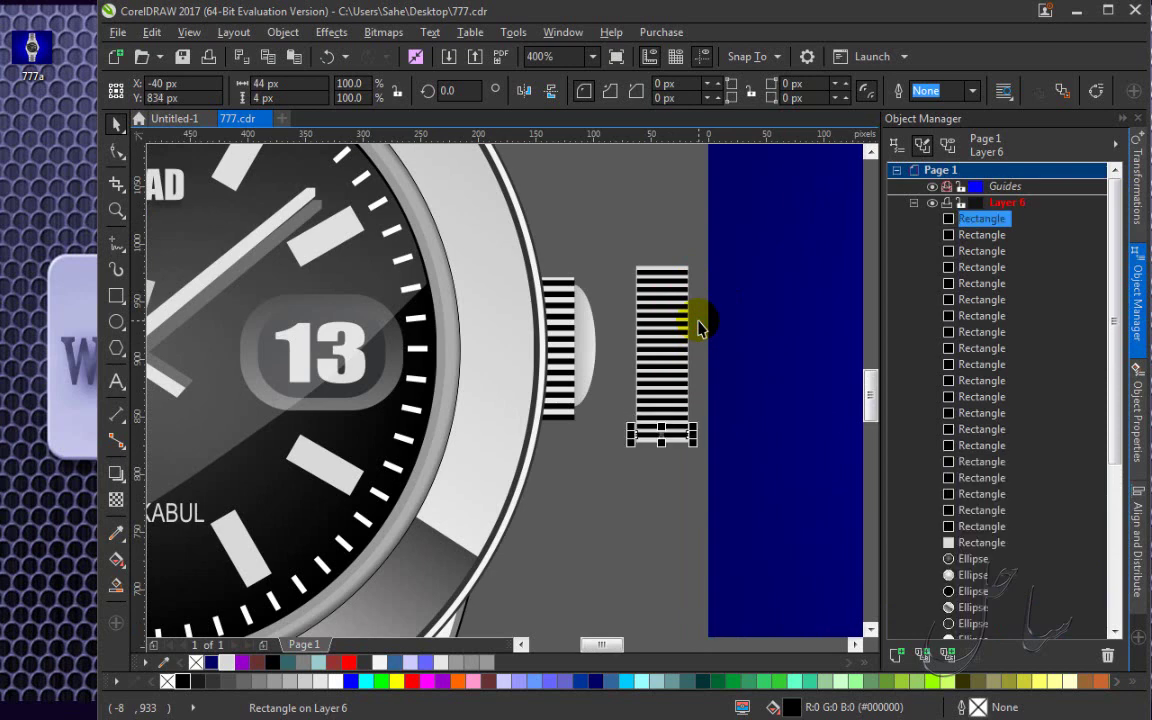
{"action": "left_click_drag", "start_coordinate": [626, 212], "coordinate": [725, 476]}
{"action": "left_click", "coordinate": [620, 215]}
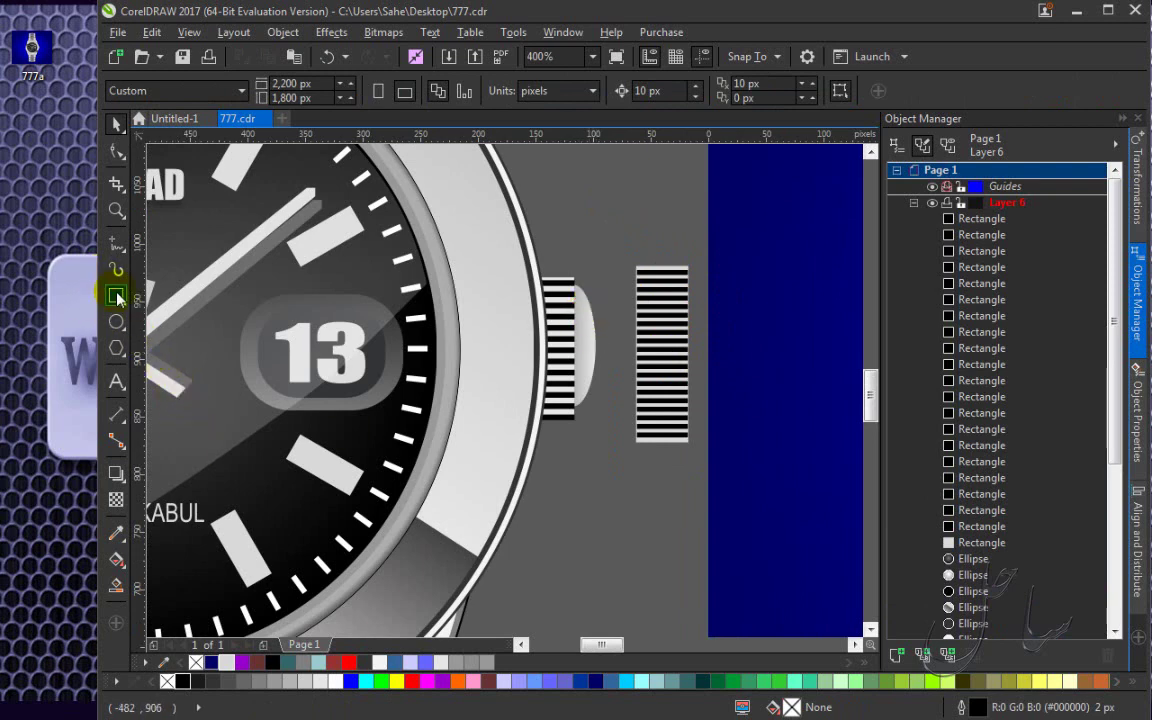
Draw a tall, narrow ellipse about 30 × 141 px beside the ridged block, filled grey #999999 with no outline.
{"action": "left_click", "coordinate": [116, 325]}
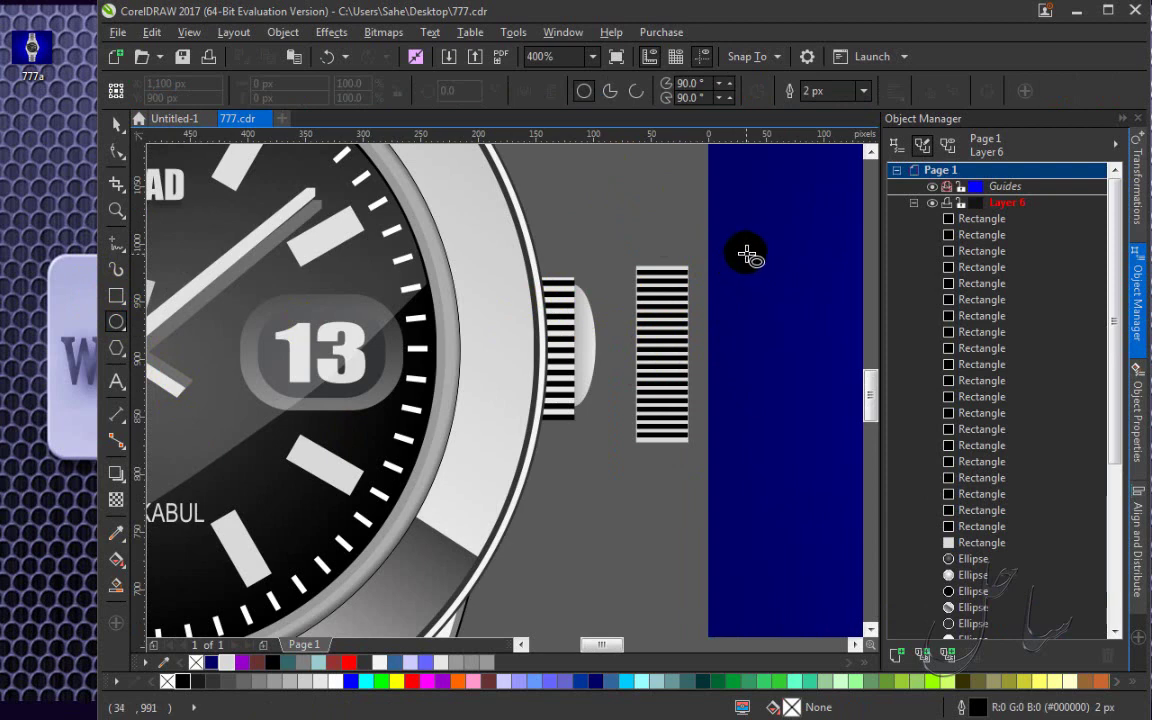
{"action": "left_click_drag", "start_coordinate": [745, 253], "coordinate": [782, 418]}
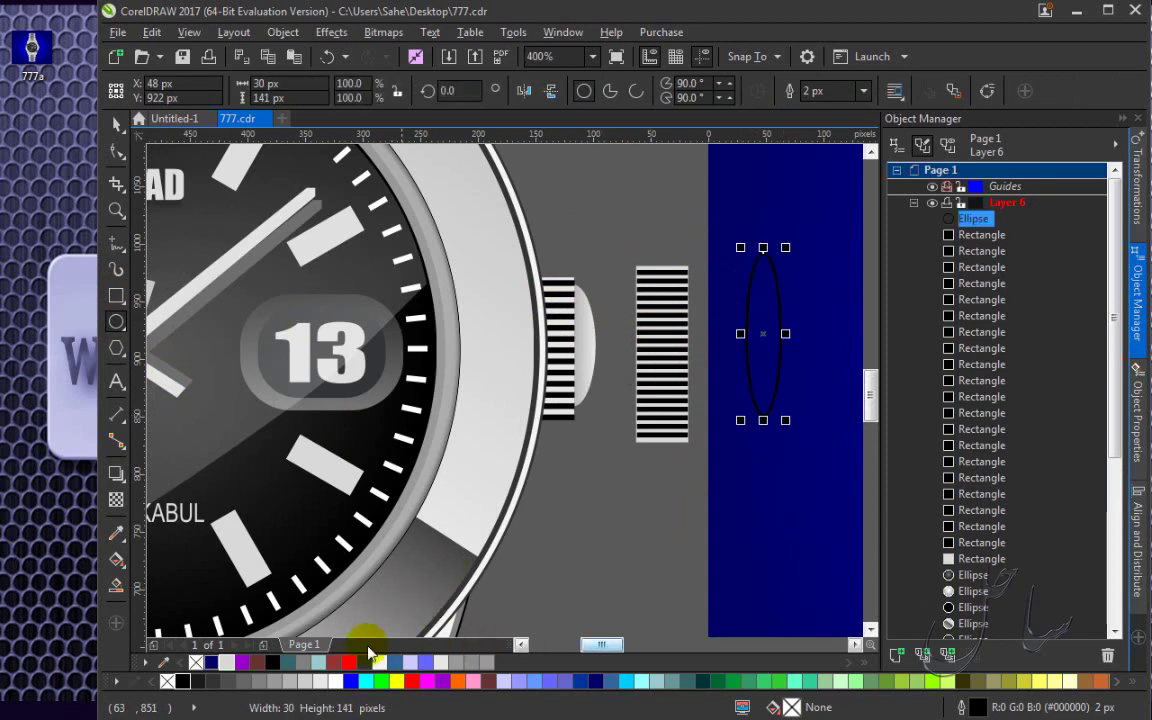
{"action": "left_click", "coordinate": [272, 681]}
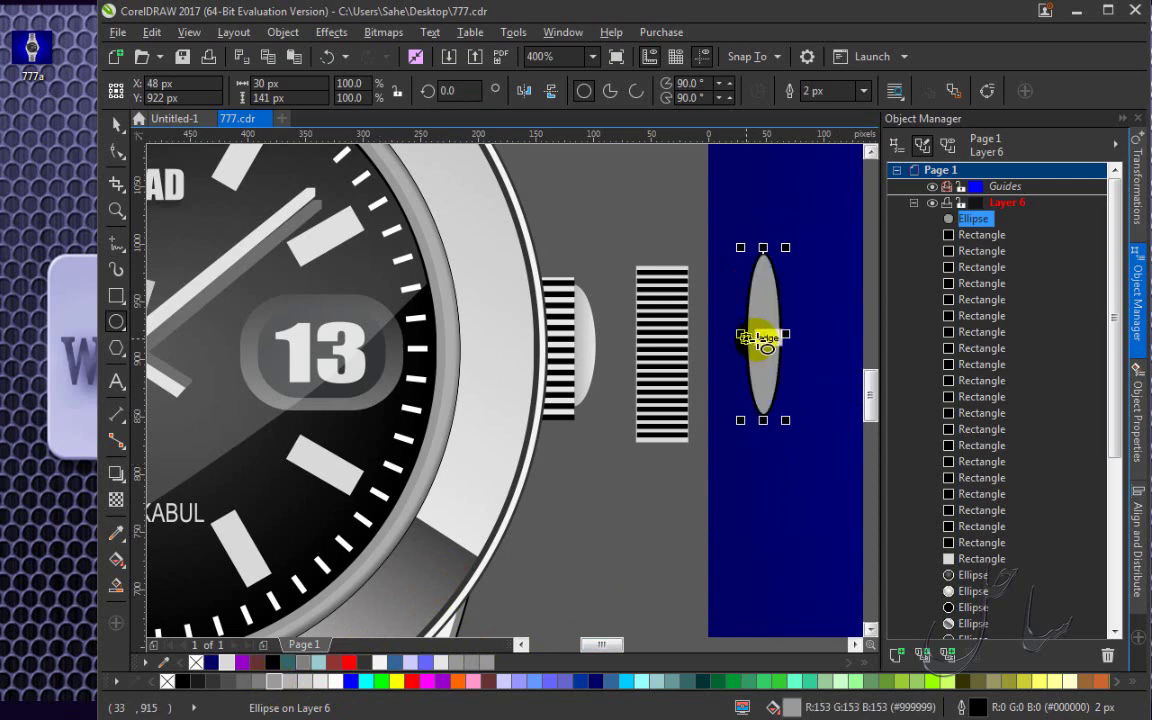
{"action": "left_click", "coordinate": [861, 92]}
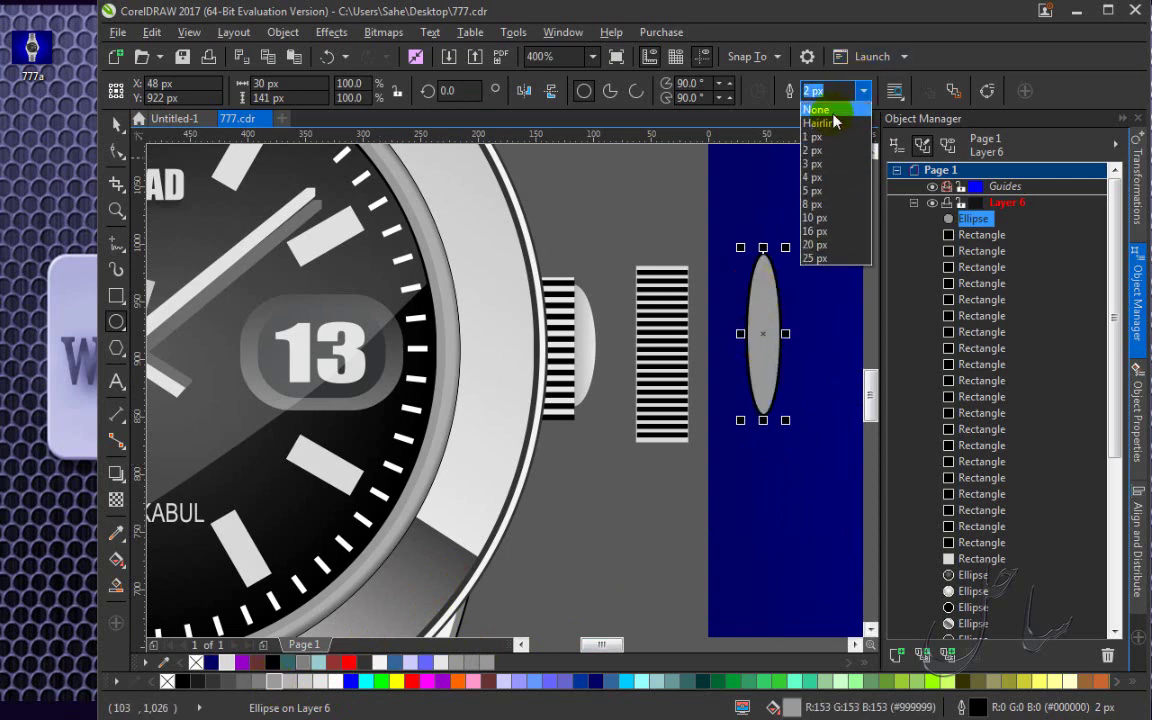
{"action": "left_click", "coordinate": [833, 112]}
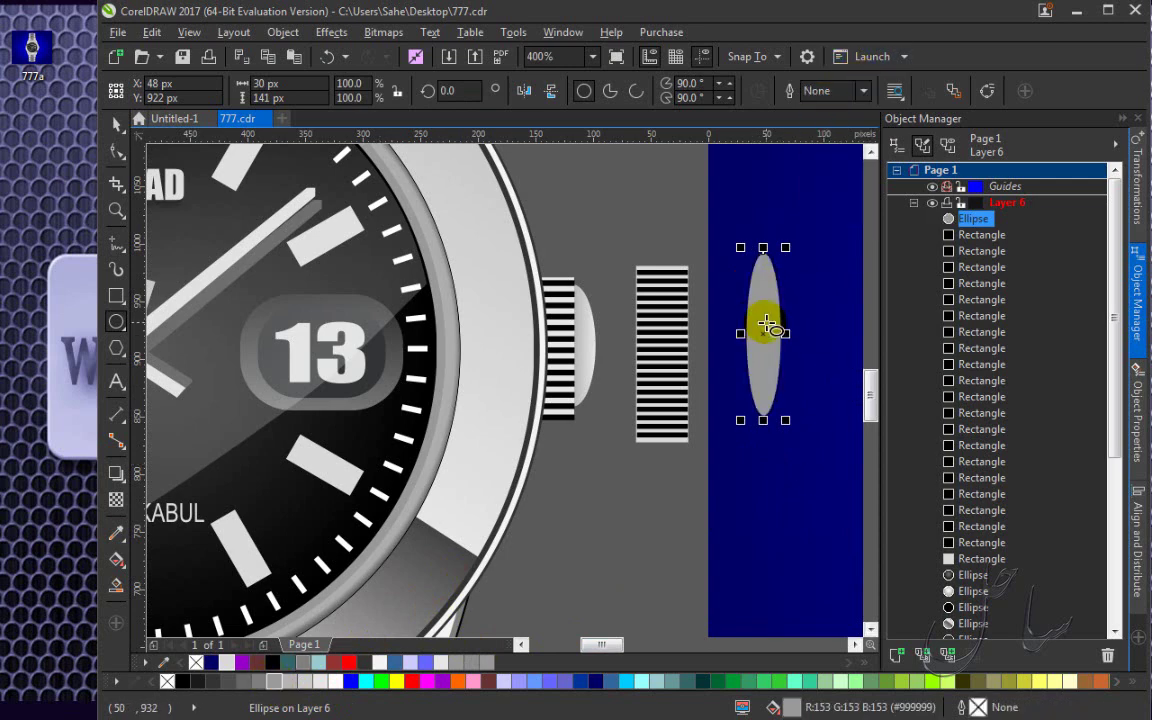
Apply a horizontal linear fountain fill across the ellipse, running from grey at its left edge to very light grey at its right edge.
{"action": "scroll", "coordinate": [766, 323], "scroll_direction": "up", "scroll_amount": 1}
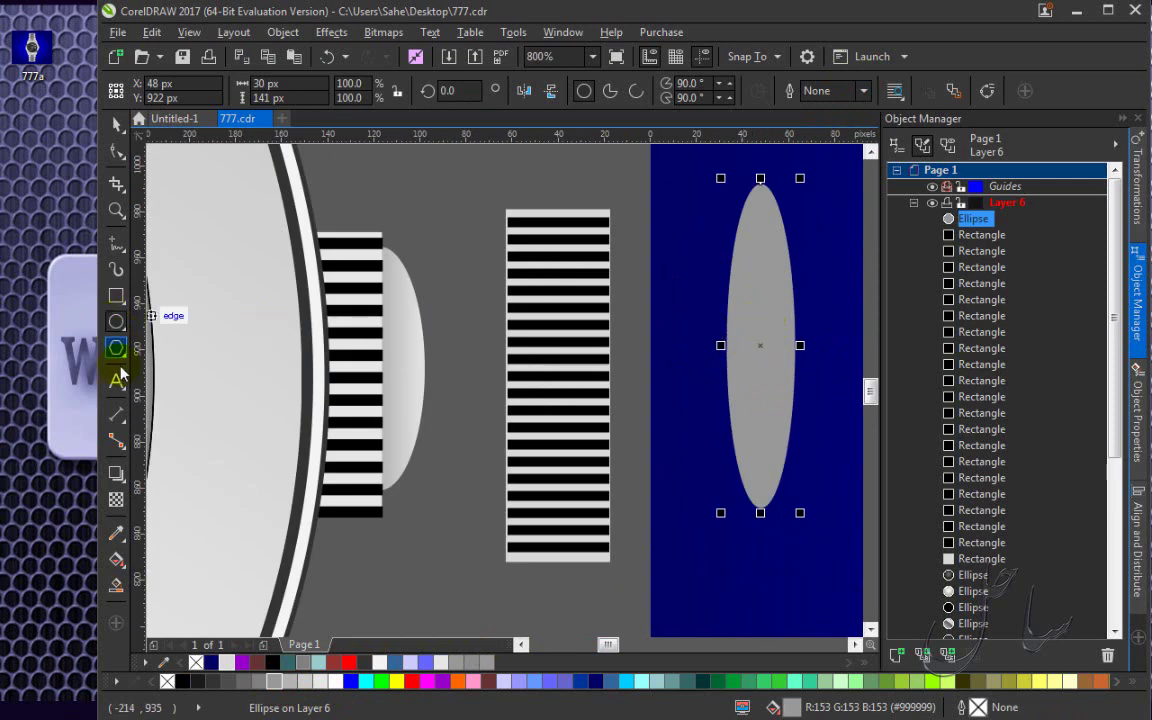
{"action": "left_click", "coordinate": [116, 558]}
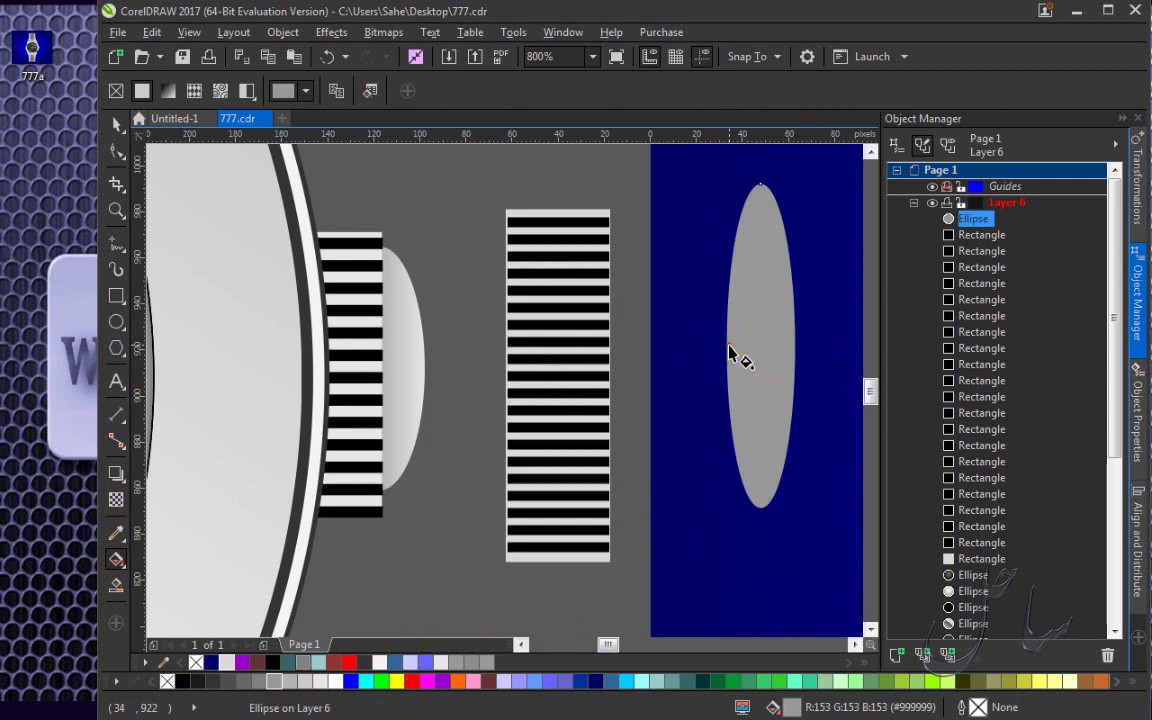
{"action": "left_click_drag", "start_coordinate": [726, 345], "coordinate": [797, 342]}
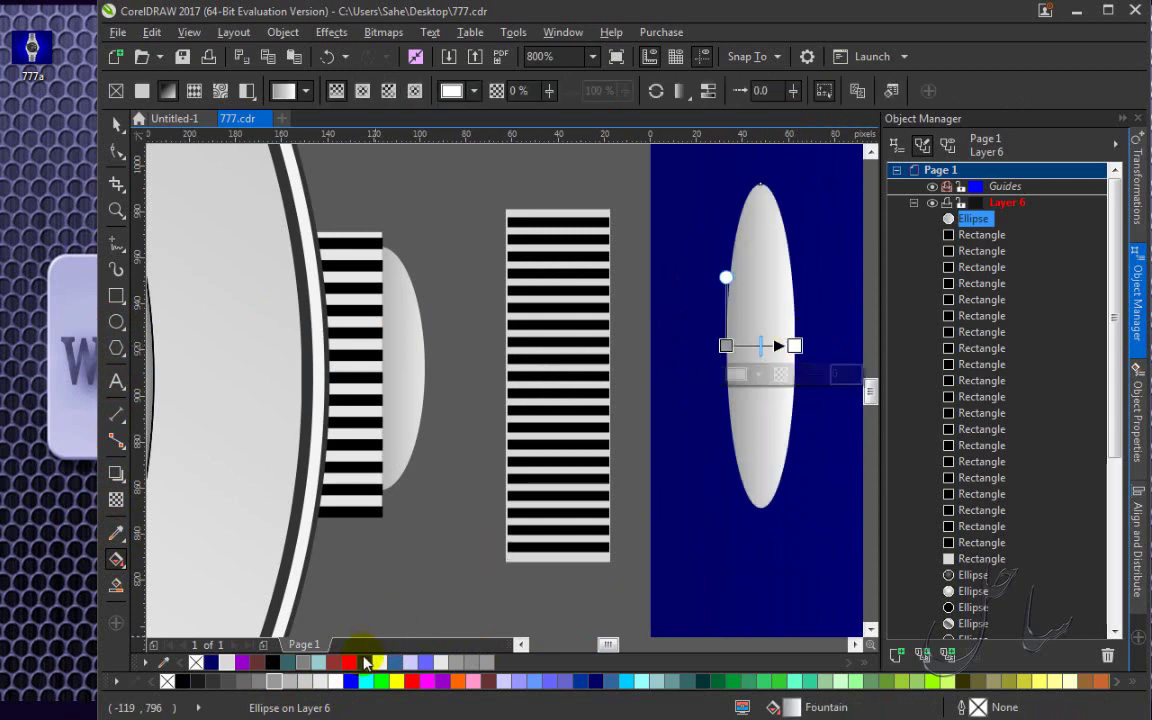
{"action": "left_click_drag", "start_coordinate": [320, 685], "coordinate": [797, 345]}
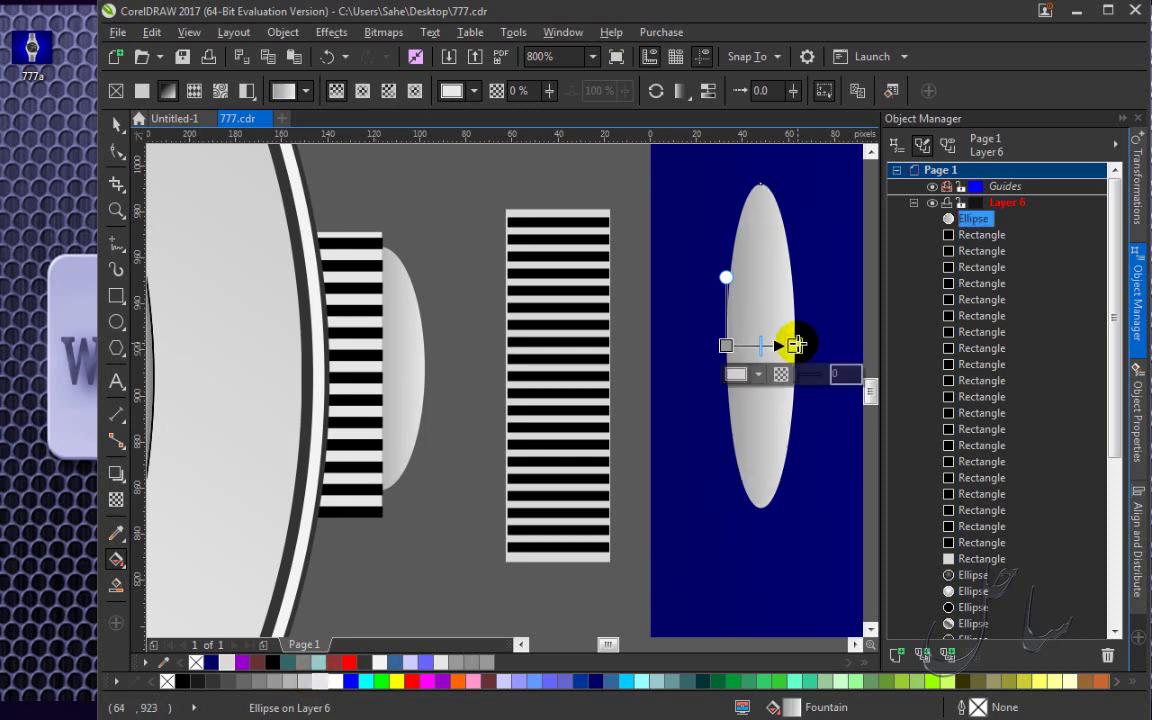
Move the ellipse onto the ridged block's right edge at about X -17, Y 905 px and order it behind the block's rectangles.
{"action": "left_click", "coordinate": [116, 124]}
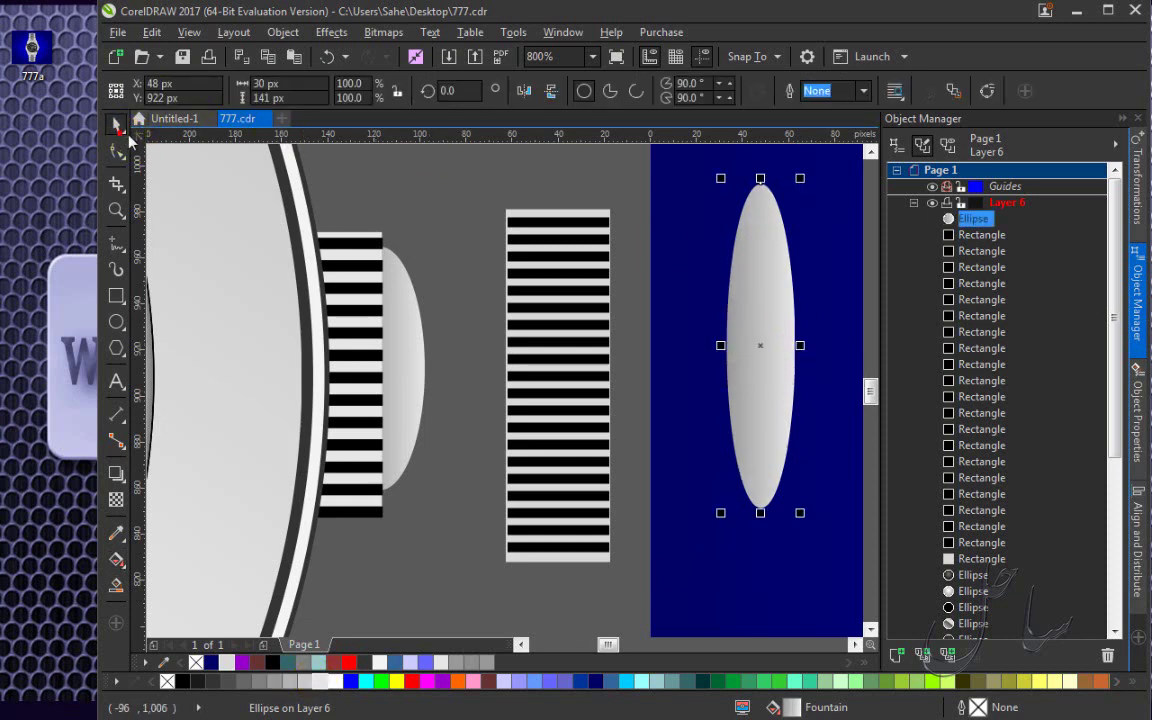
{"action": "scroll", "coordinate": [600, 210], "scroll_direction": "down", "scroll_amount": 3}
{"action": "scroll", "coordinate": [620, 230], "scroll_direction": "up", "scroll_amount": 2}
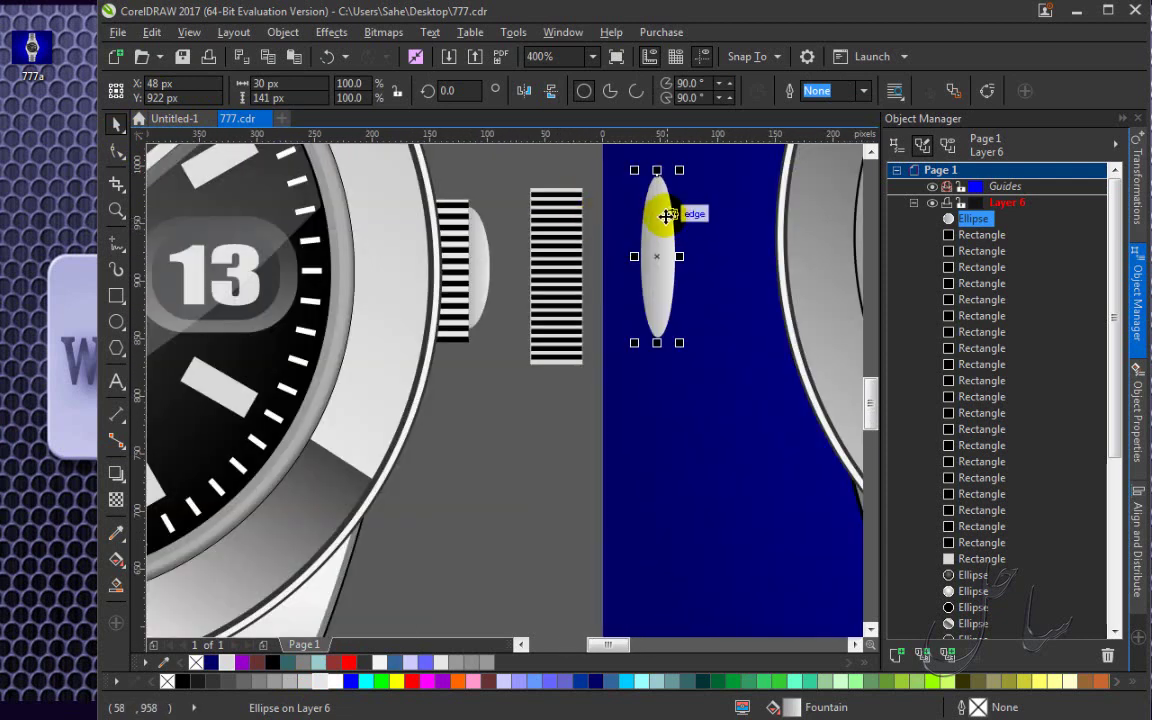
{"action": "left_click_drag", "start_coordinate": [662, 220], "coordinate": [590, 248]}
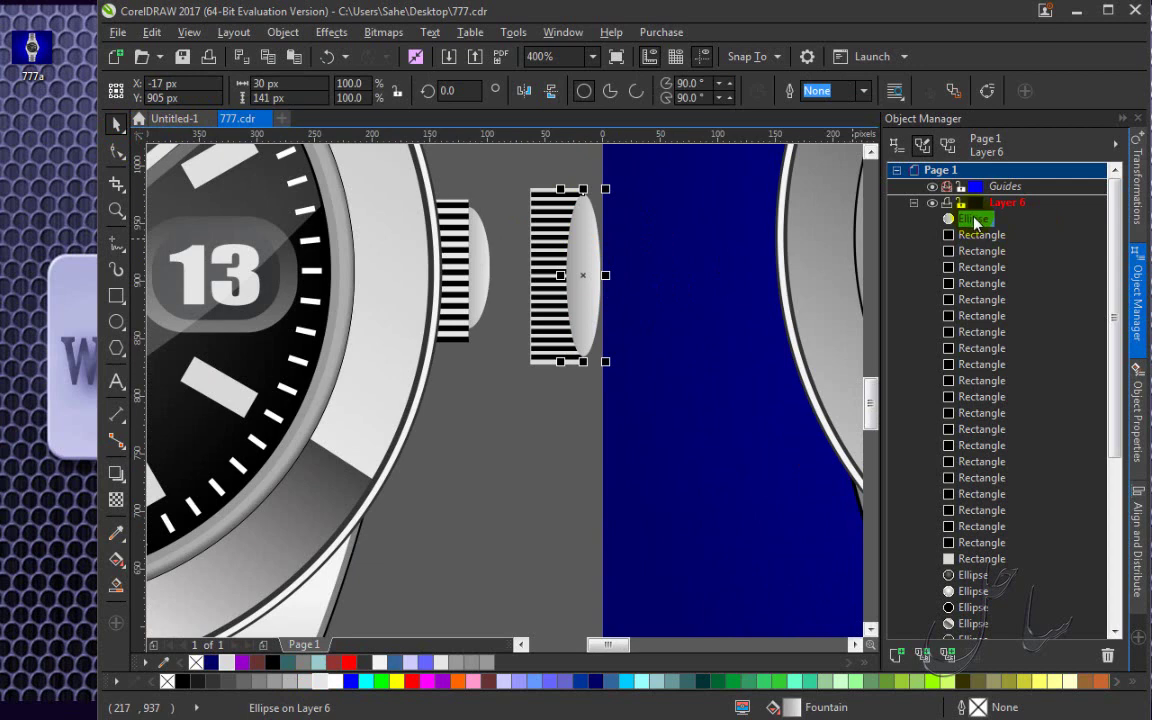
{"action": "left_click_drag", "start_coordinate": [977, 301], "coordinate": [982, 566]}
{"action": "scroll", "coordinate": [630, 262], "scroll_direction": "up", "scroll_amount": 1}
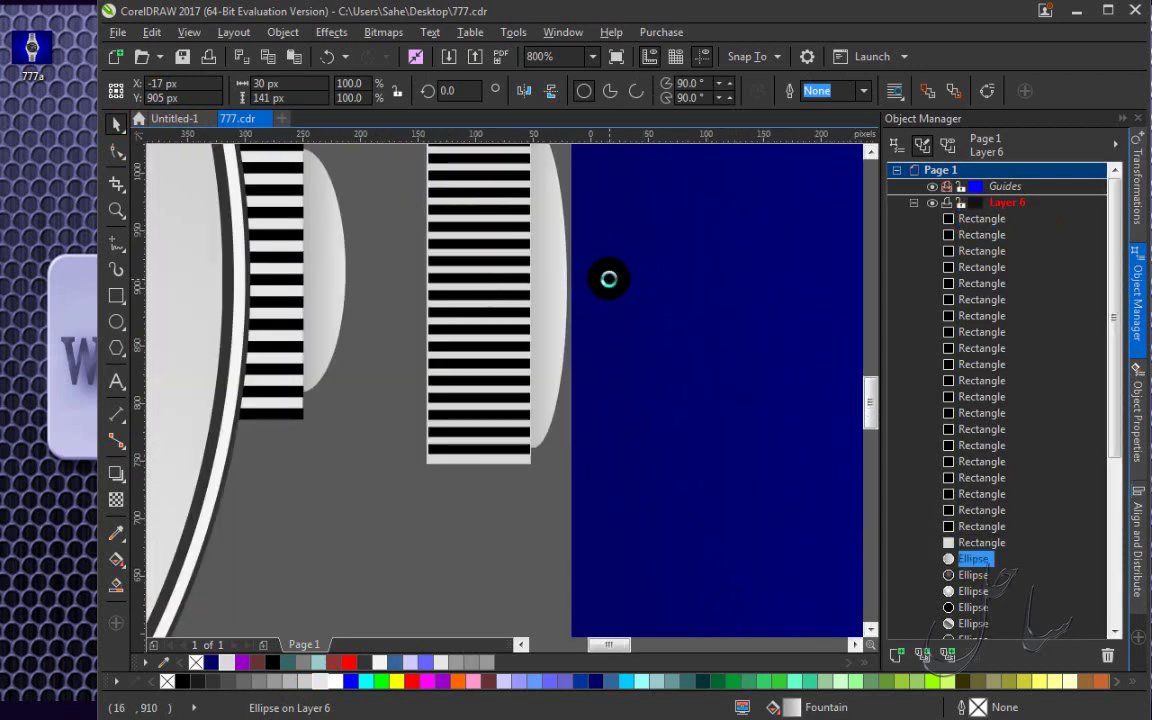
{"action": "scroll", "coordinate": [610, 280], "scroll_direction": "down", "scroll_amount": 1}
Move all the ridged block's rectangles and the ellipse together to the right of the new watch case, at about X 1,053, Y 953 px.
{"action": "left_click_drag", "start_coordinate": [496, 159], "coordinate": [640, 424]}
{"action": "scroll", "coordinate": [620, 335], "scroll_direction": "down", "scroll_amount": 3}
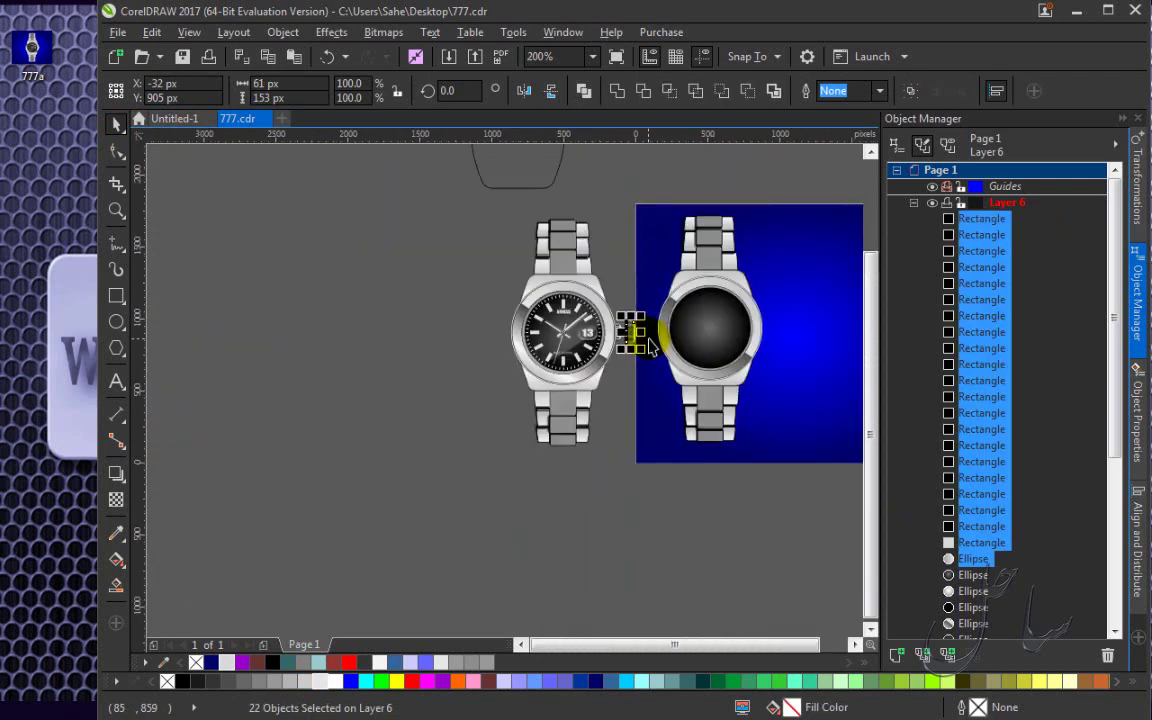
{"action": "scroll", "coordinate": [676, 348], "scroll_direction": "up", "scroll_amount": 1}
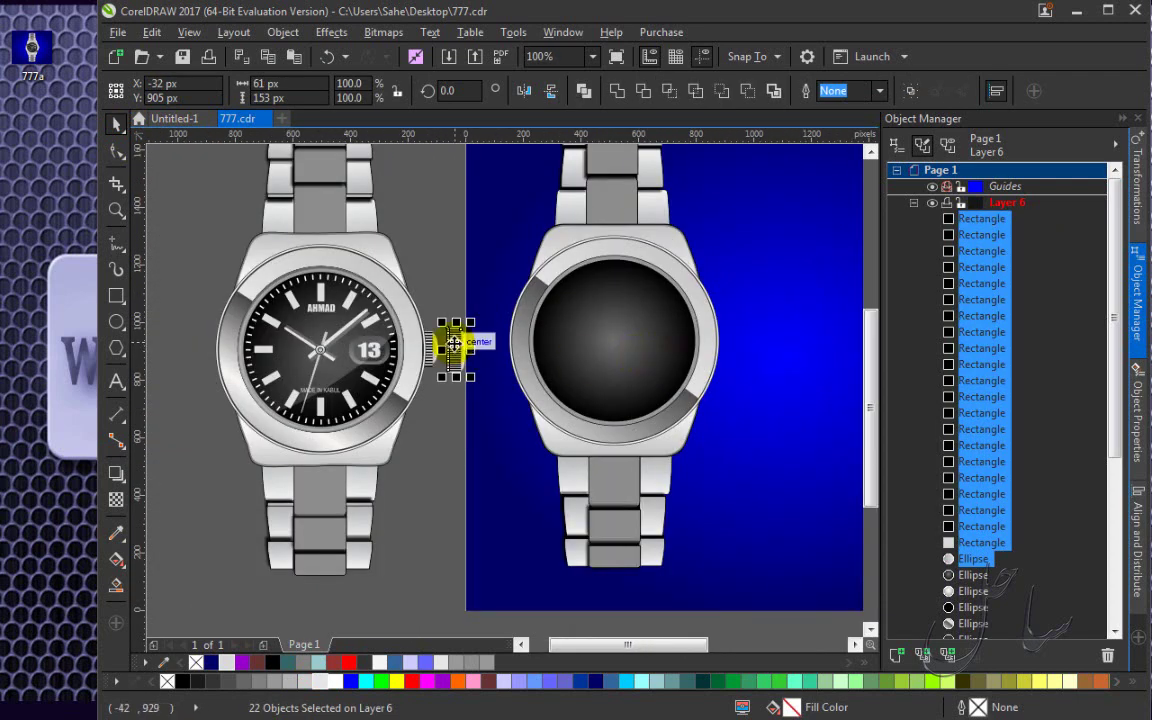
{"action": "left_click_drag", "start_coordinate": [452, 335], "coordinate": [762, 330]}
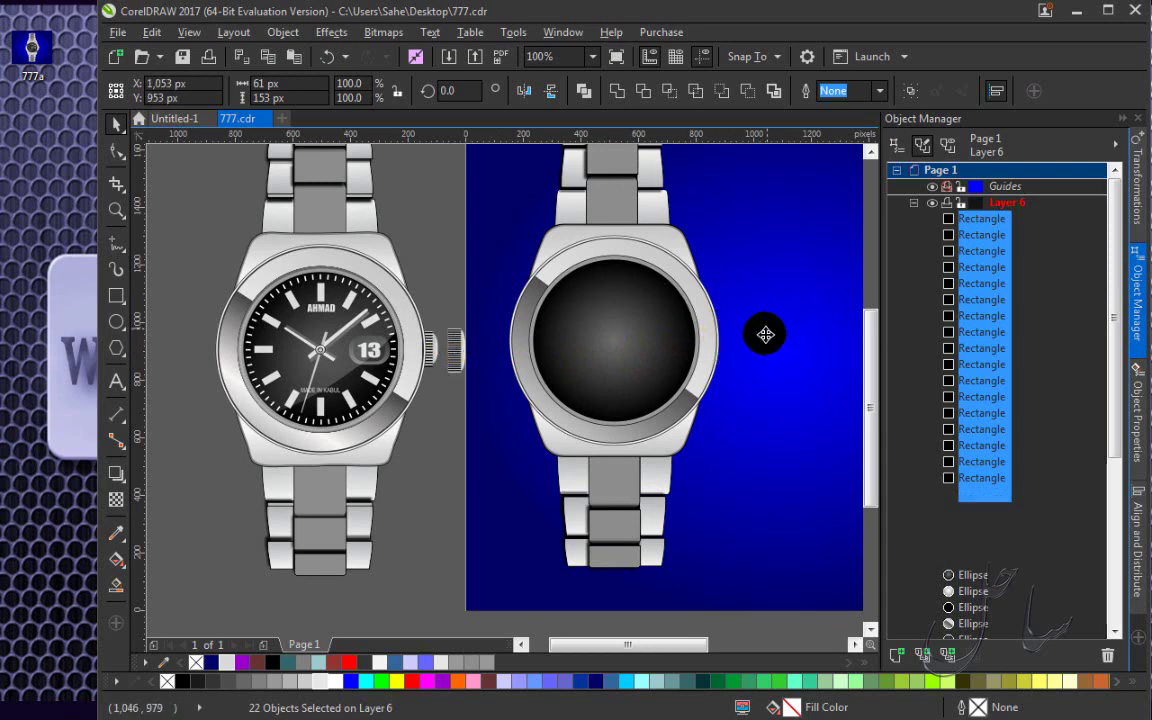
{"action": "left_click", "coordinate": [741, 301]}
Group the crown's rectangles and ellipse into one object.
{"action": "left_click_drag", "start_coordinate": [725, 278], "coordinate": [812, 393]}
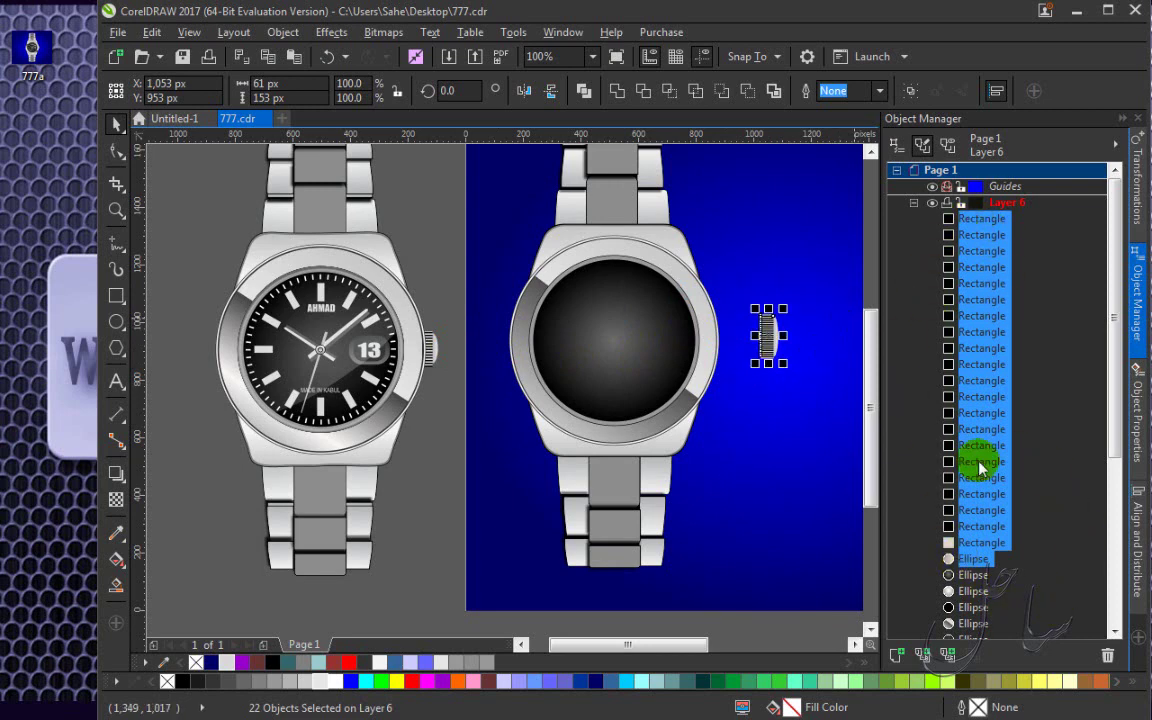
{"action": "left_click_drag", "start_coordinate": [772, 303], "coordinate": [762, 329]}
{"action": "right_click", "coordinate": [762, 329]}
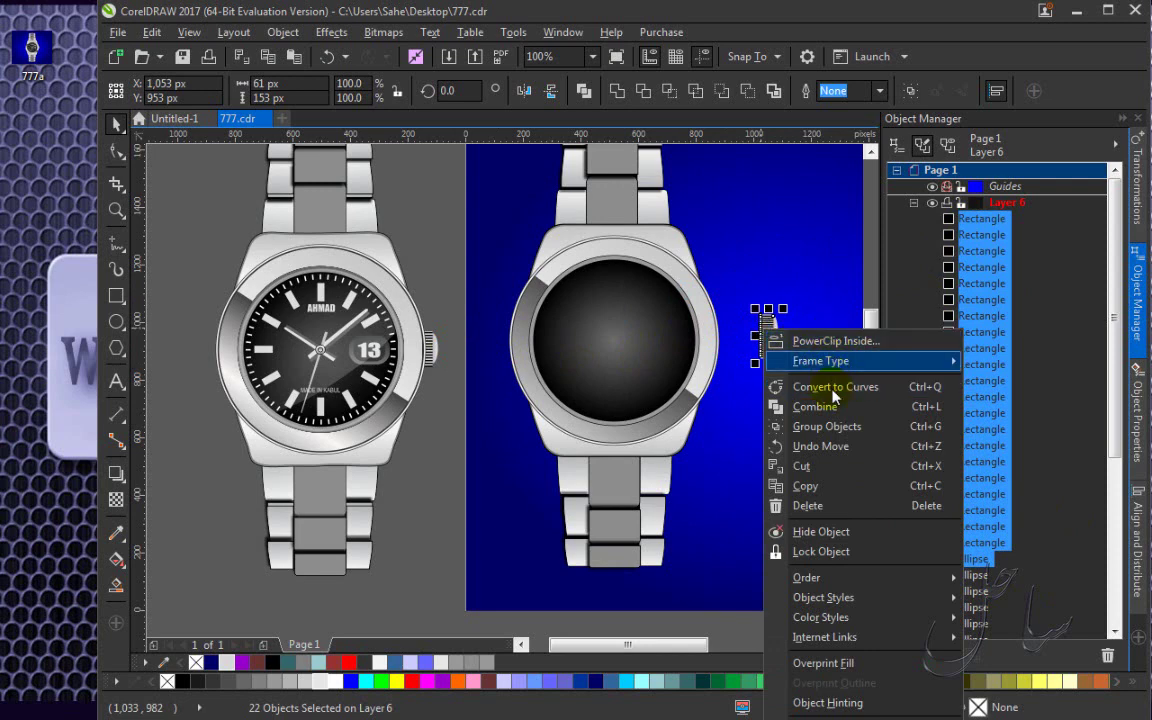
{"action": "left_click", "coordinate": [828, 428]}
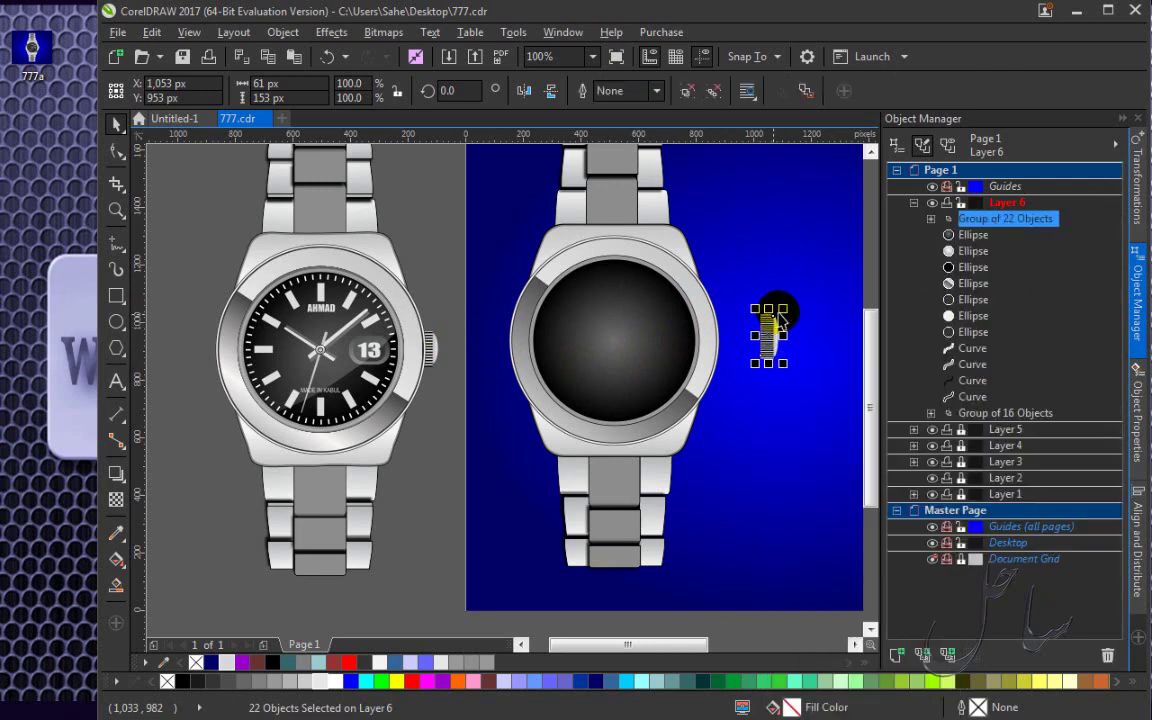
Order the crown group behind the case's ellipses and curves, and fit it against the case's right edge with its inner side tucked under the bezel.
{"action": "left_click_drag", "start_coordinate": [1026, 294], "coordinate": [1018, 405]}
{"action": "left_click_drag", "start_coordinate": [769, 335], "coordinate": [728, 330]}
{"action": "scroll", "coordinate": [731, 341], "scroll_direction": "up", "scroll_amount": 2}
{"action": "scroll", "coordinate": [731, 341], "scroll_direction": "up", "scroll_amount": 3}
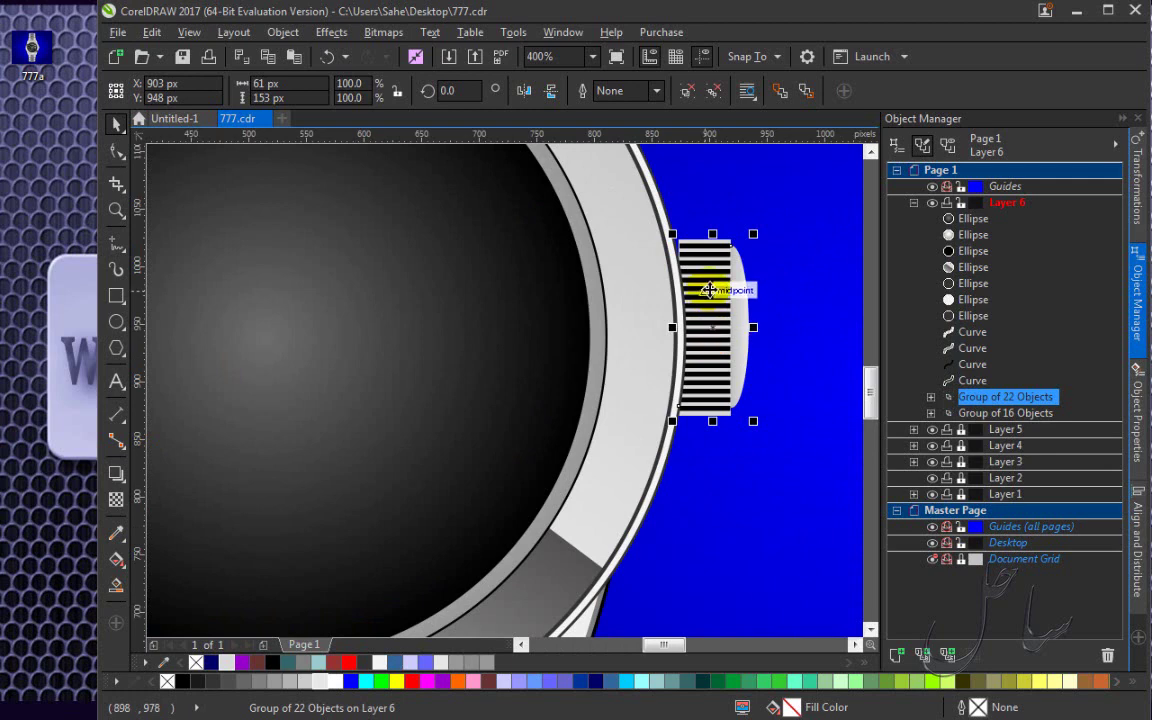
{"action": "mouse_move", "coordinate": [710, 298]}
{"action": "left_mouse_down"}
{"action": "mouse_move", "coordinate": [708, 320]}
{"action": "mouse_move", "coordinate": [702, 312]}
{"action": "left_mouse_up"}
{"action": "left_click", "coordinate": [784, 450]}
Examine the new watch's crown close up and compare the whole watch with the finished one.
{"action": "scroll", "coordinate": [731, 449], "scroll_direction": "down", "scroll_amount": 4}
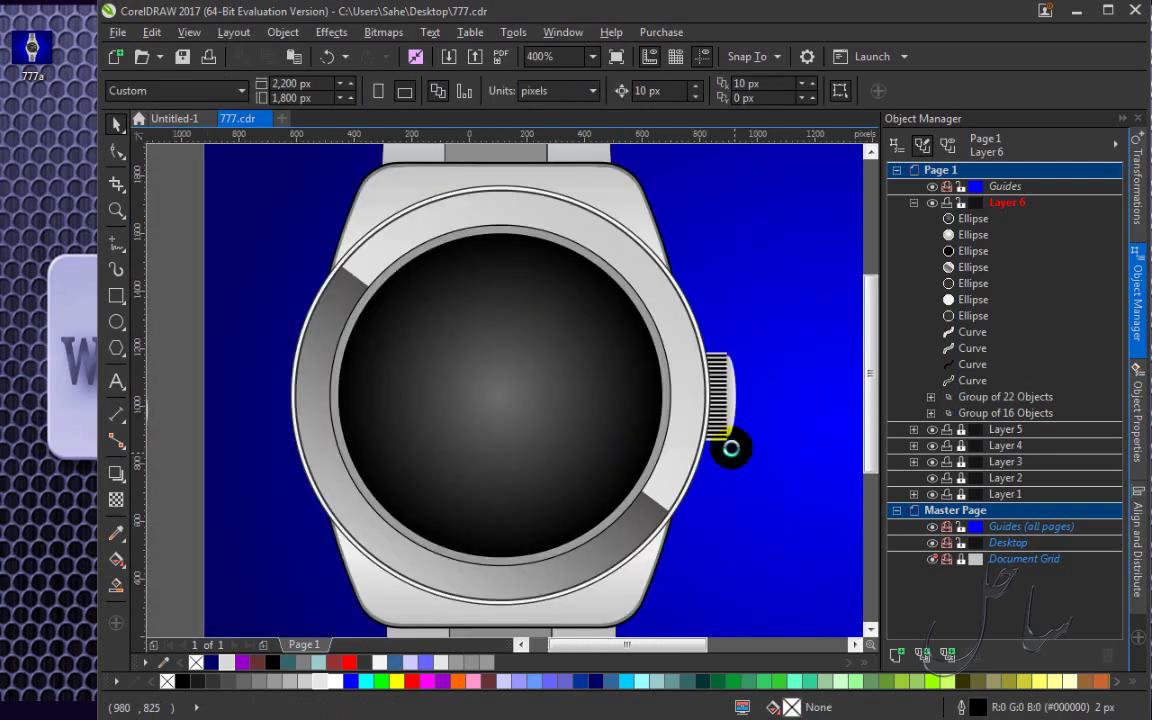
{"action": "scroll", "coordinate": [731, 449], "scroll_direction": "down", "scroll_amount": 4}
{"action": "scroll", "coordinate": [728, 458], "scroll_direction": "up", "scroll_amount": 2}
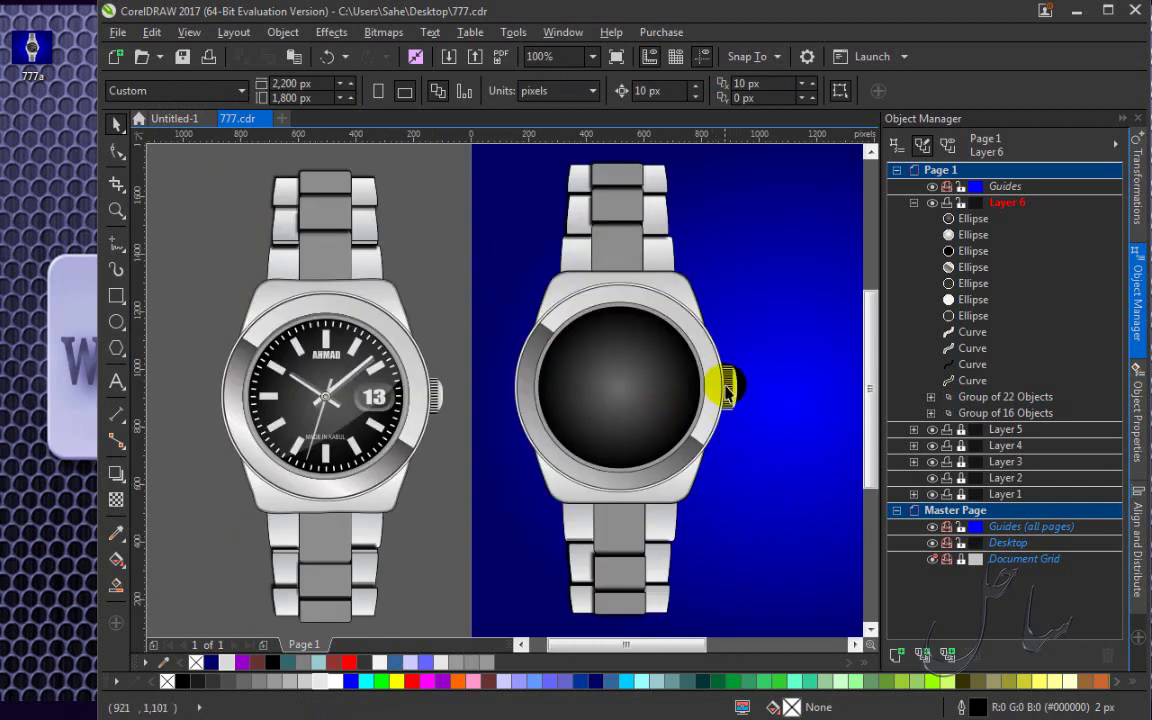
{"action": "scroll", "coordinate": [726, 390], "scroll_direction": "up", "scroll_amount": 3}
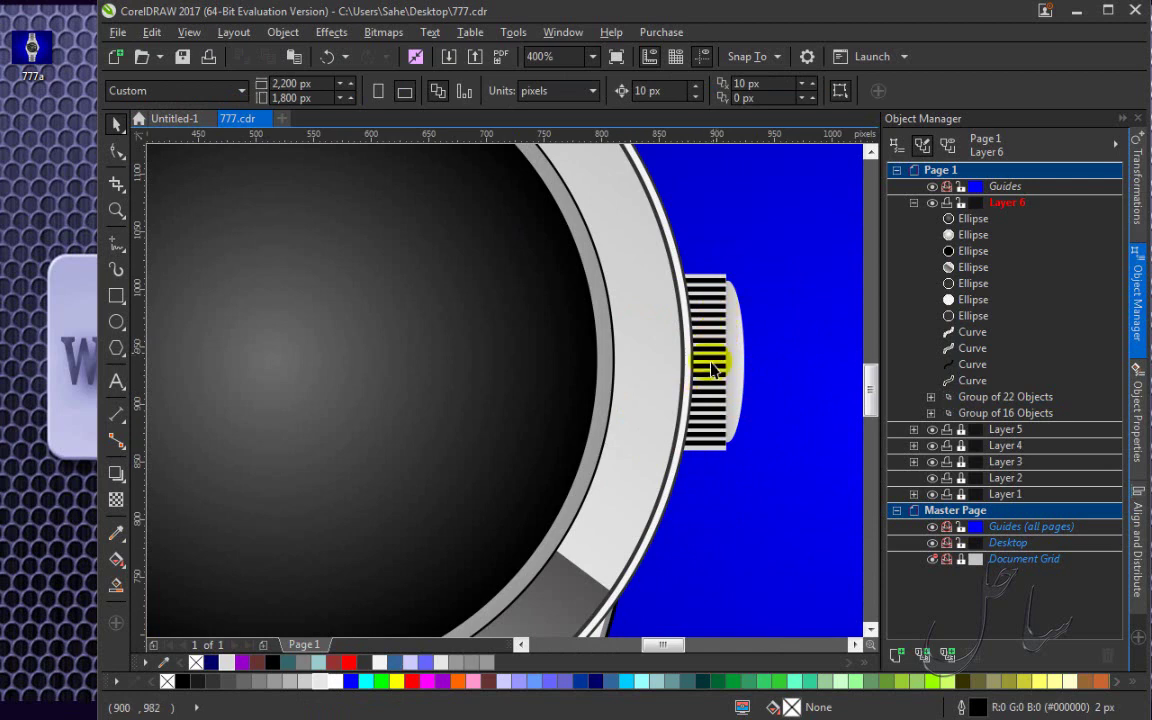
{"action": "scroll", "coordinate": [717, 350], "scroll_direction": "down", "scroll_amount": 3}
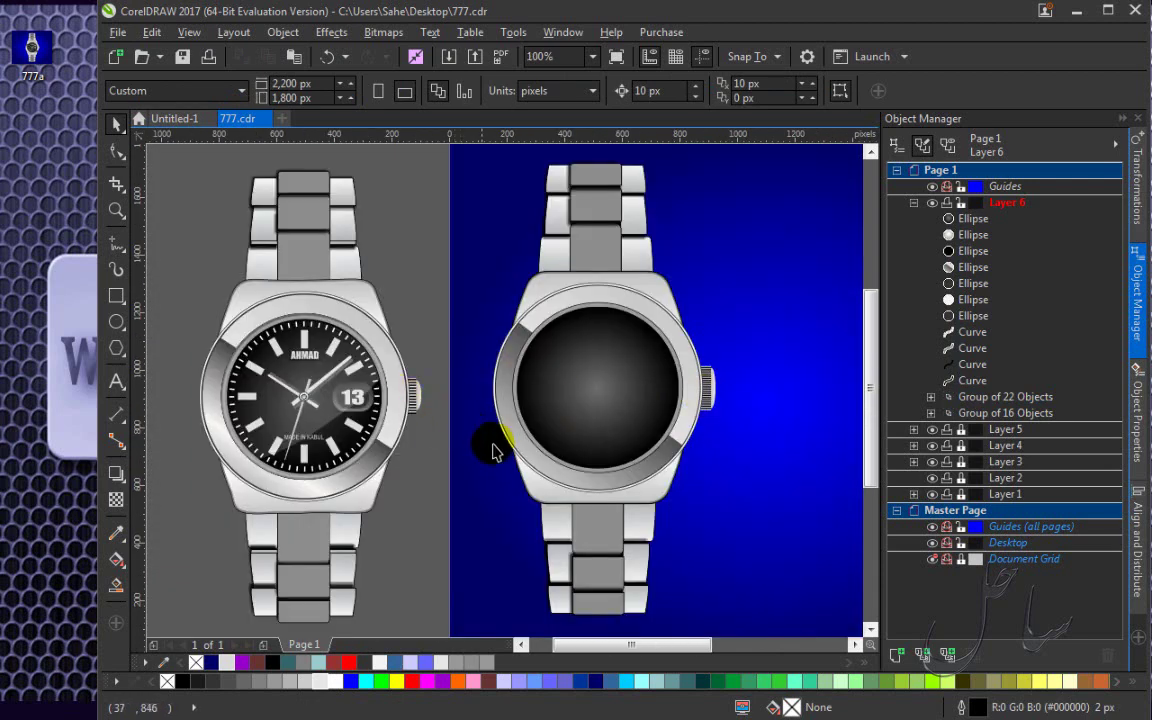
{"action": "scroll", "coordinate": [503, 455], "scroll_direction": "down", "scroll_amount": 2}
{"action": "scroll", "coordinate": [540, 485], "scroll_direction": "up", "scroll_amount": 2}
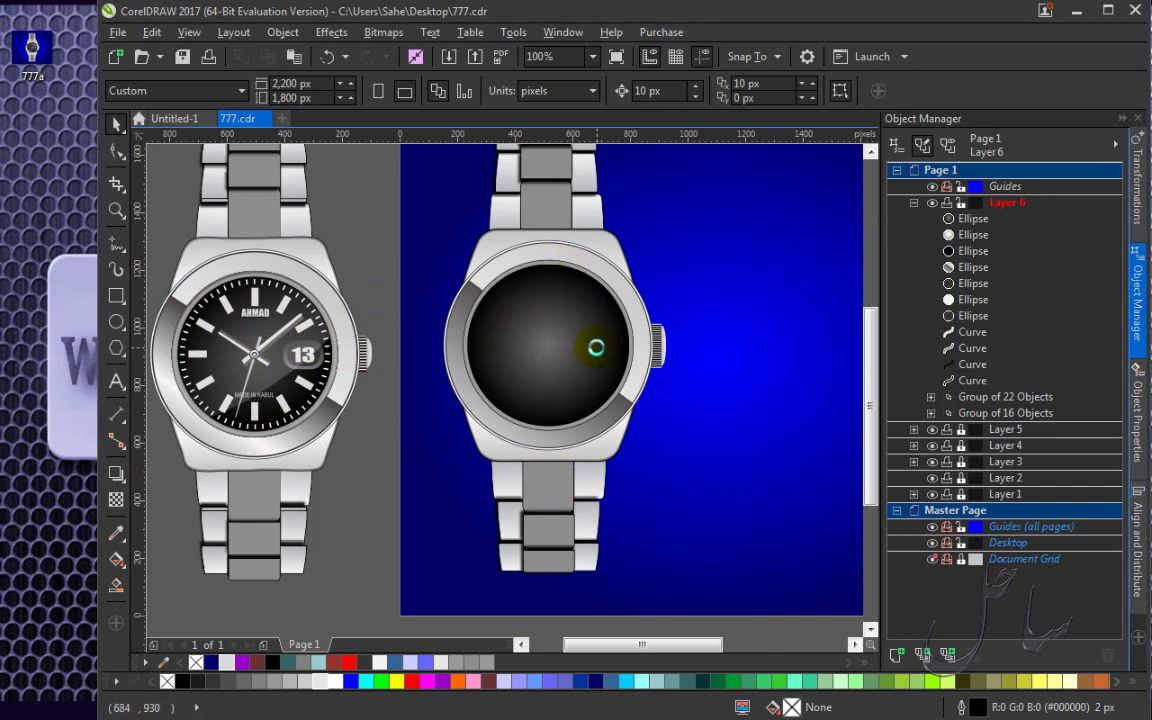
{"action": "scroll", "coordinate": [593, 340], "scroll_direction": "down", "scroll_amount": 3}
{"action": "scroll", "coordinate": [593, 340], "scroll_direction": "up", "scroll_amount": 3}
{"action": "scroll", "coordinate": [600, 355], "scroll_direction": "down", "scroll_amount": 1}
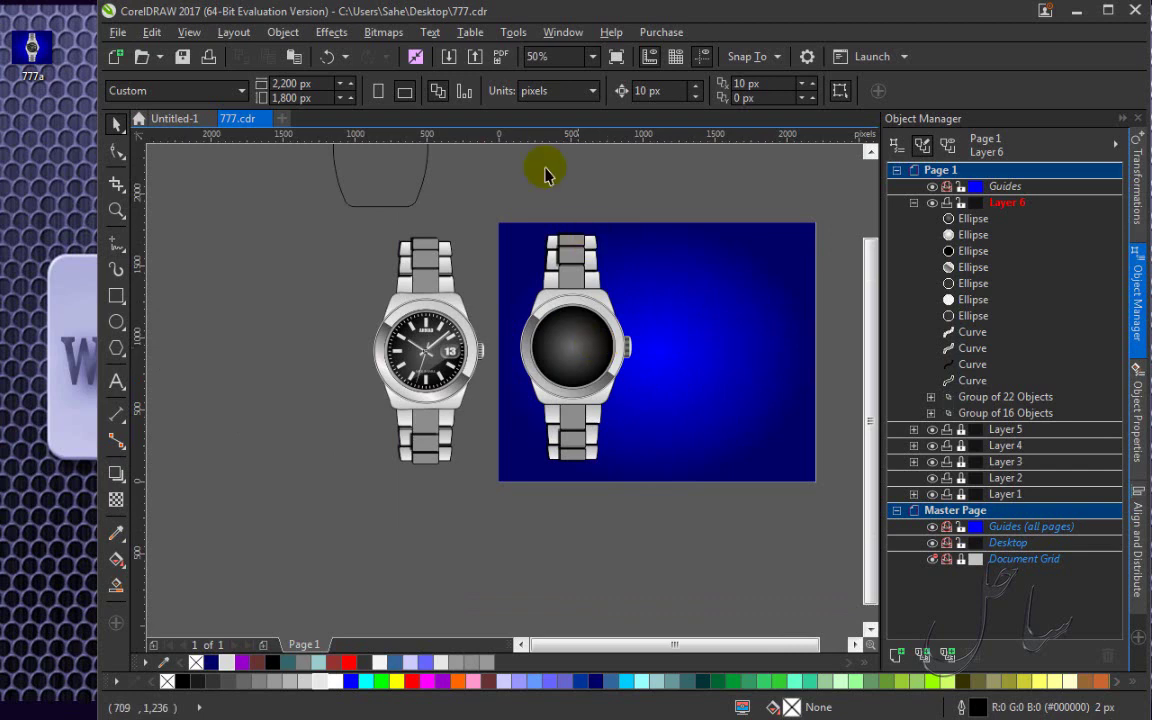
{"action": "mouse_move", "coordinate": [247, 10]}
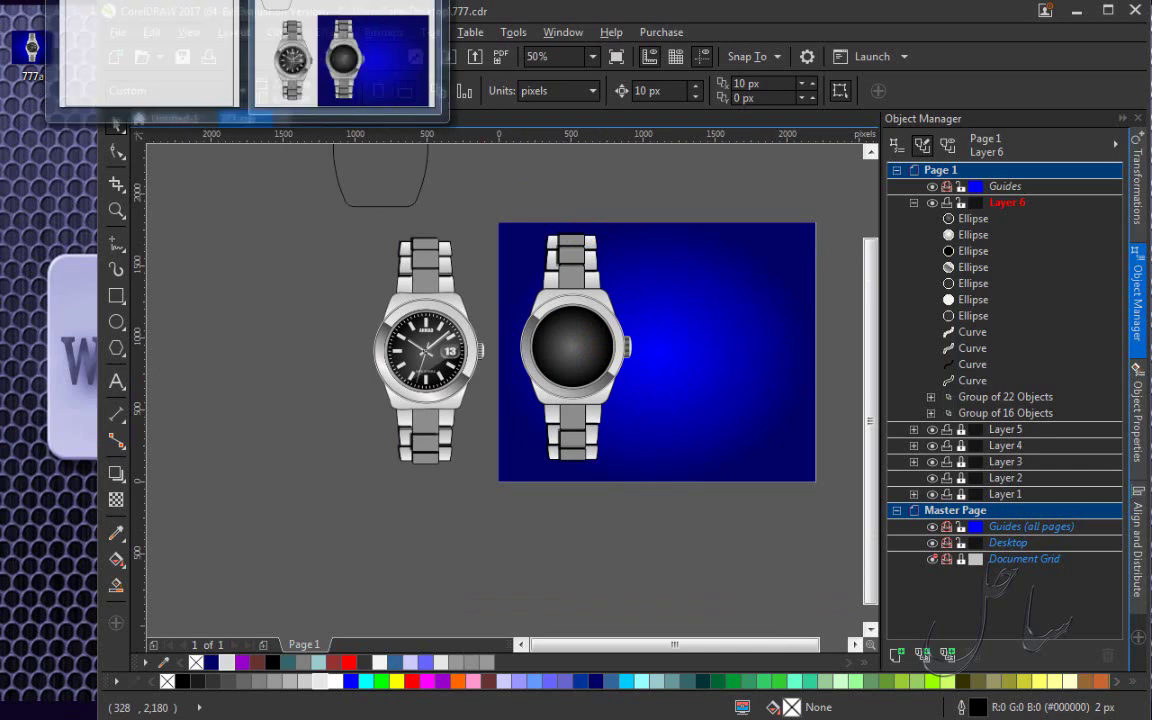